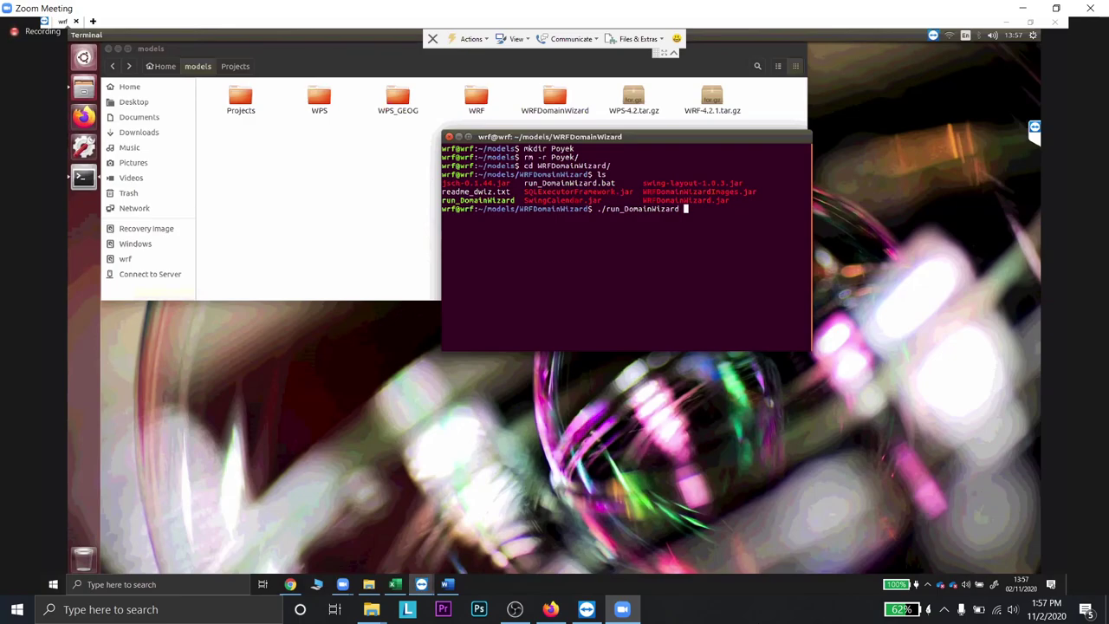
# - Try connecting to wrf4 twice, then wrf5, dismiss the no-connection errors and close the session window
pyautogui.click(329, 251)
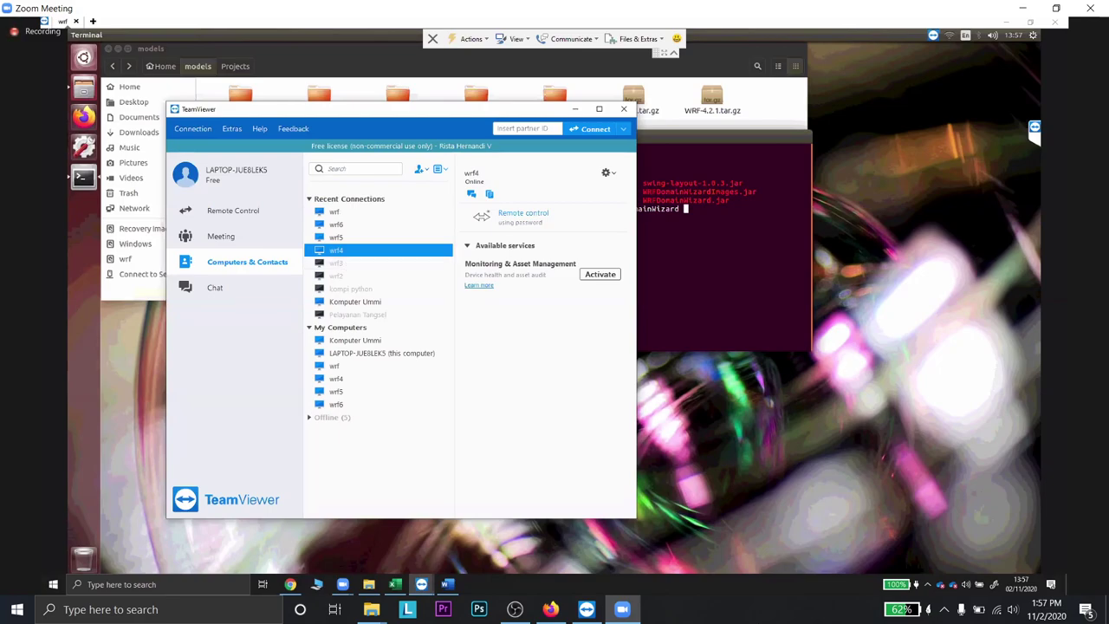
pyautogui.doubleClick(361, 253)
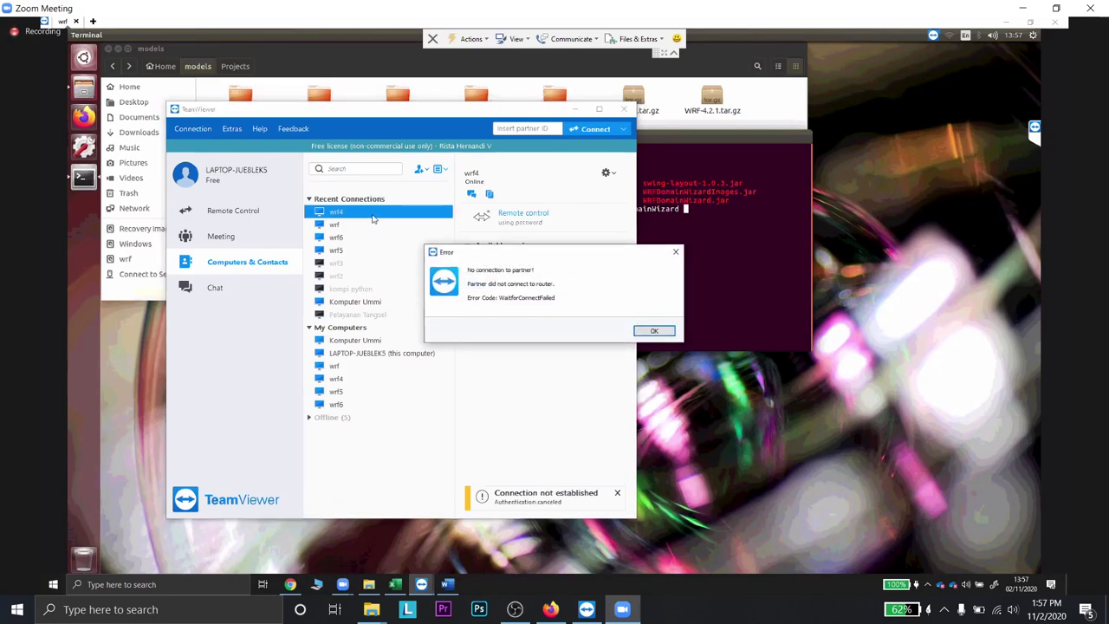
pyautogui.click(656, 330)
pyautogui.doubleClick(368, 212)
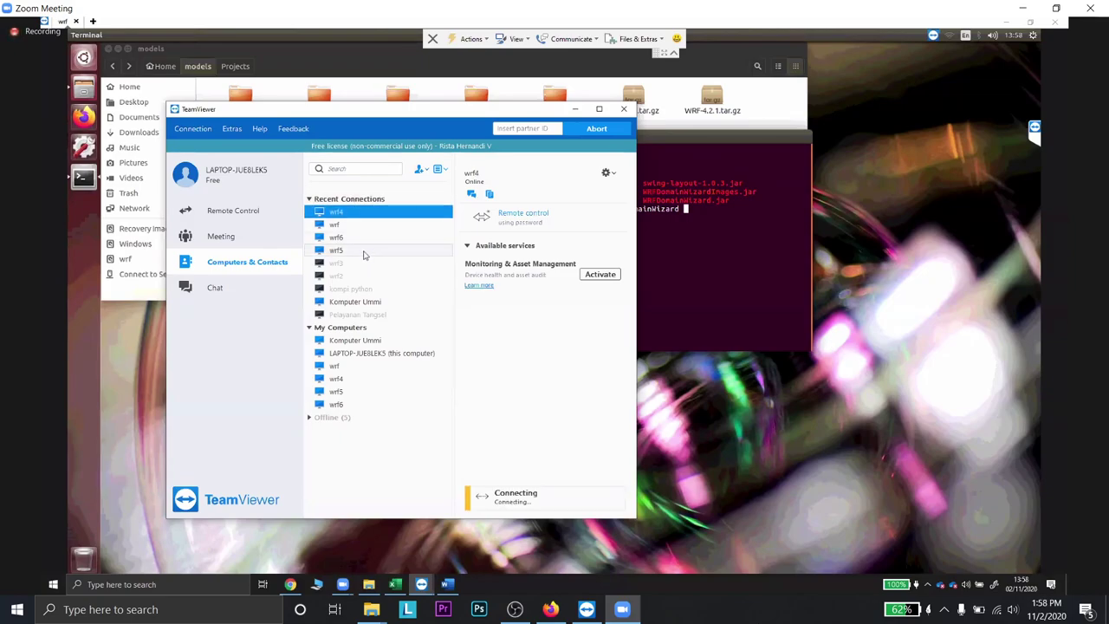
pyautogui.click(365, 252)
pyautogui.click(1056, 21)
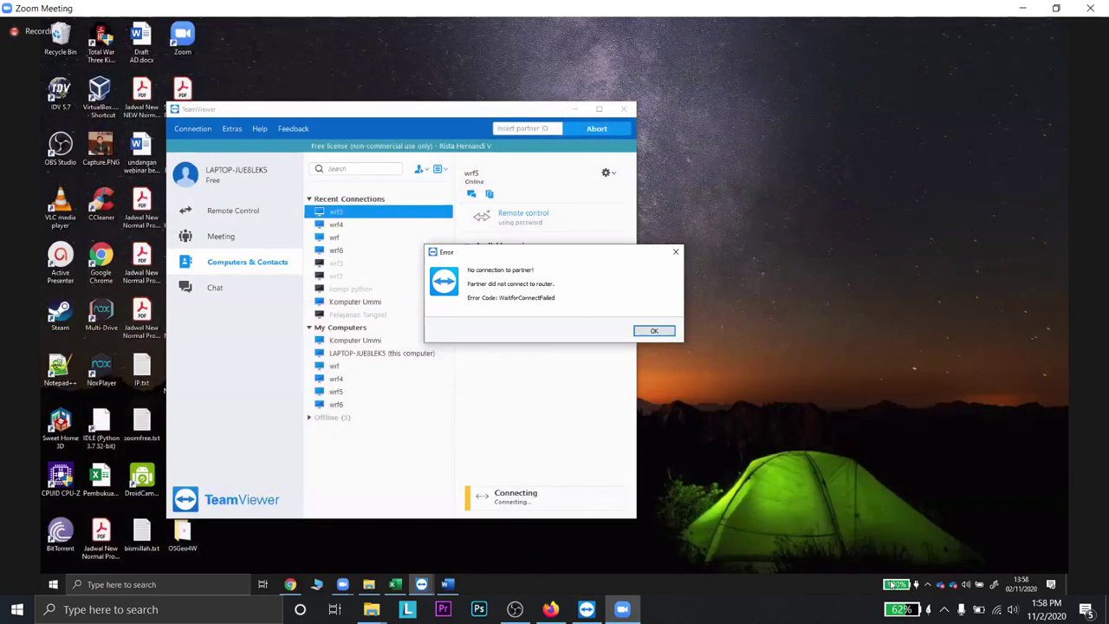
# - Dismiss the error, connect to wrf6, and re-enter its password until the logon is accepted
pyautogui.click(654, 330)
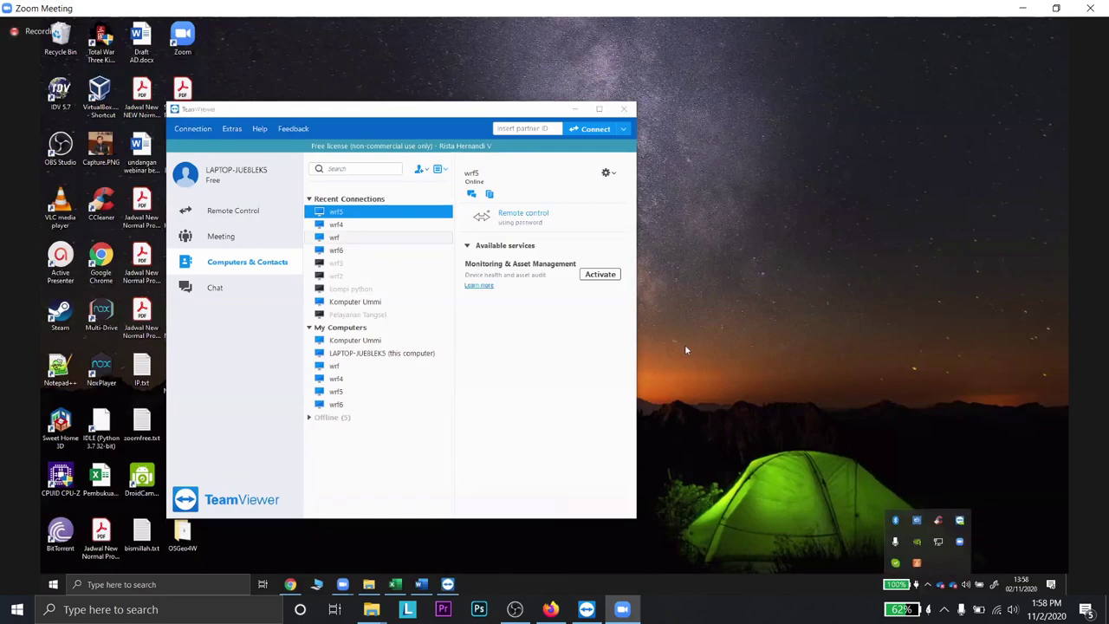
pyautogui.press('Down')
pyautogui.press('Down')
pyautogui.press('Down')
pyautogui.press('Return')
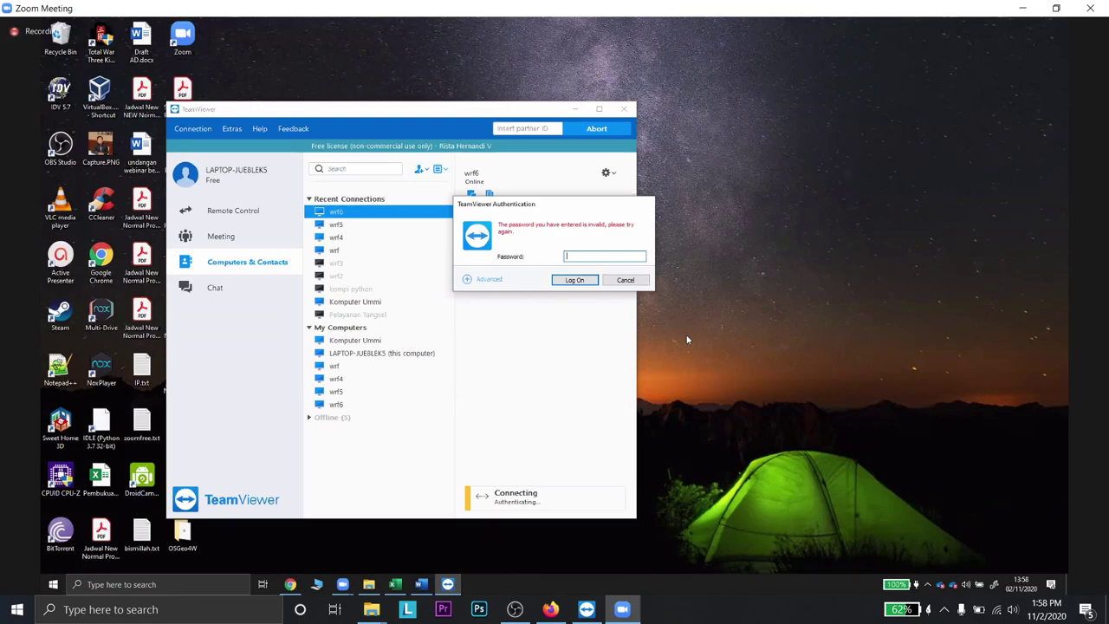
pyautogui.write('******')
pyautogui.click(575, 280)
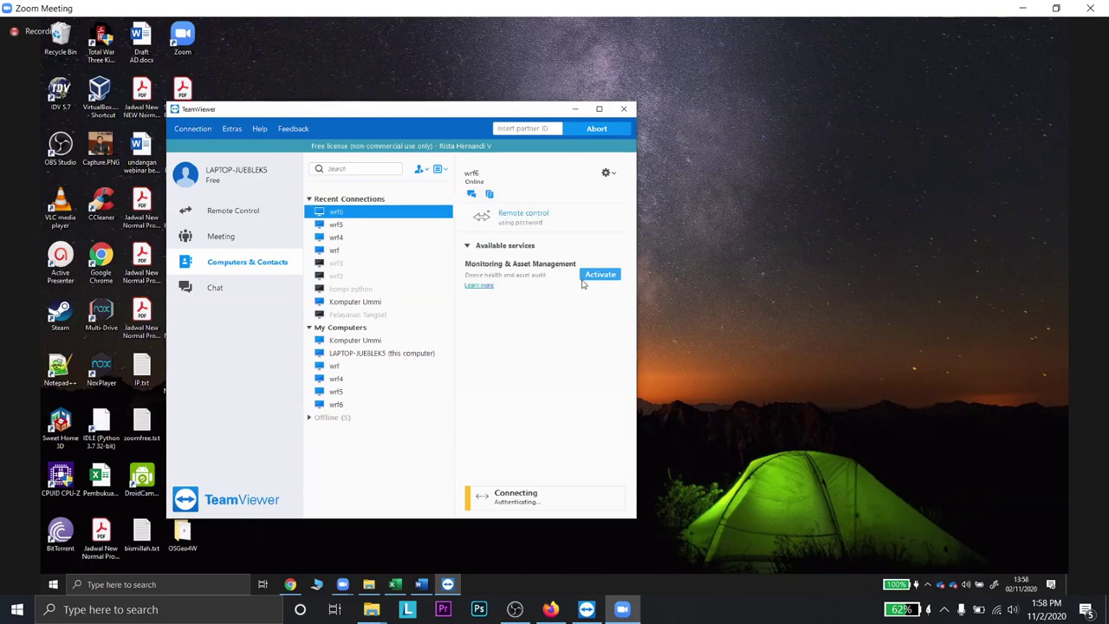
pyautogui.write('*')
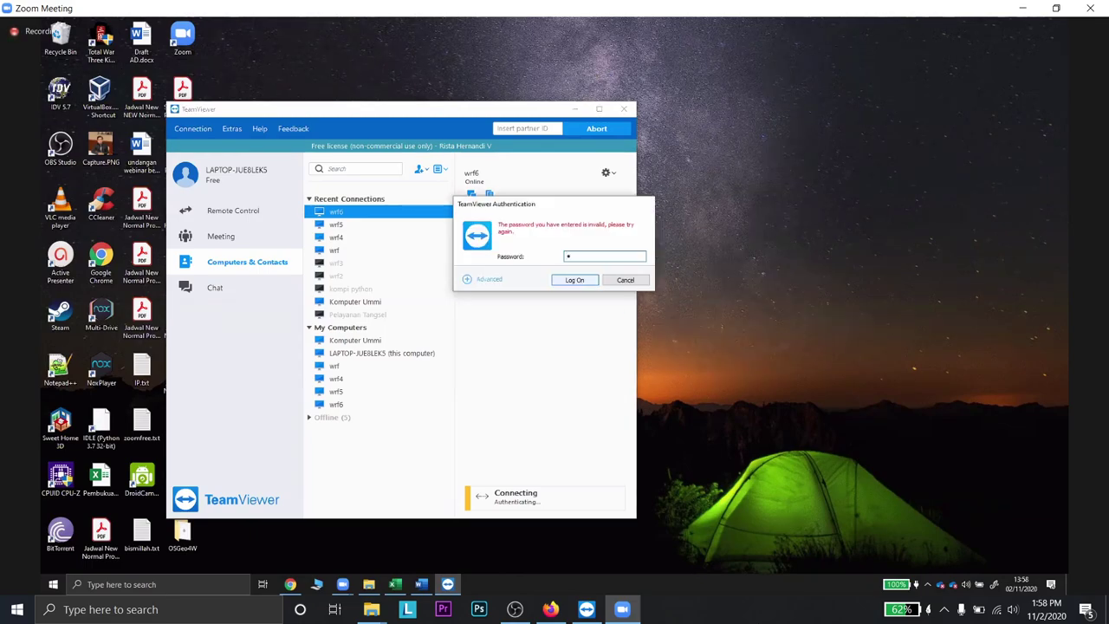
pyautogui.write('*****')
pyautogui.click(584, 284)
pyautogui.click(618, 257)
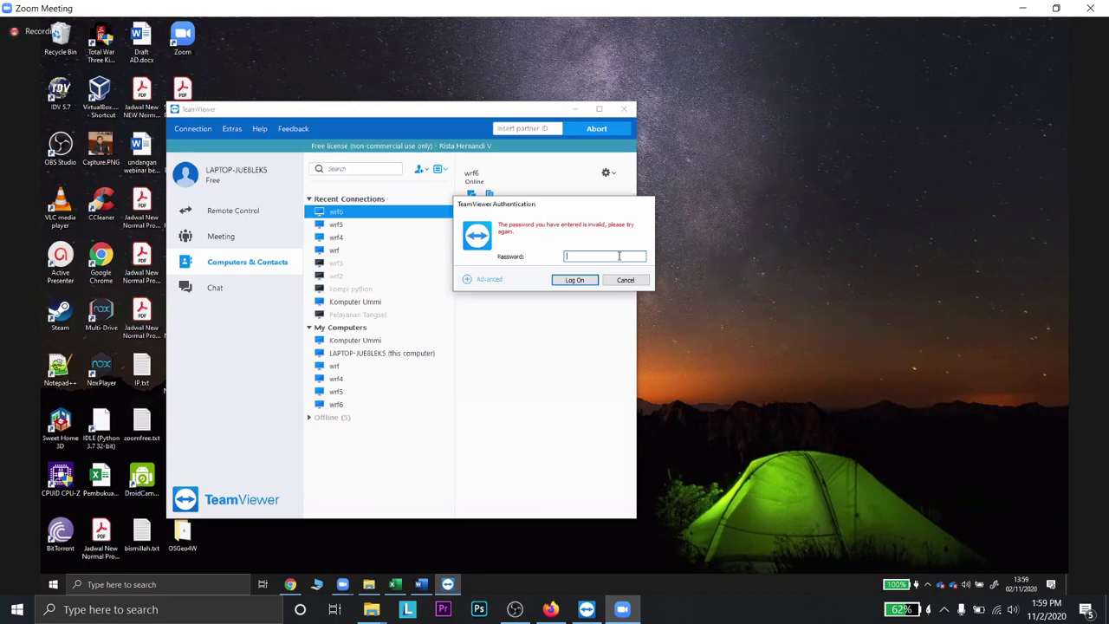
pyautogui.write('****')
pyautogui.press('Return')
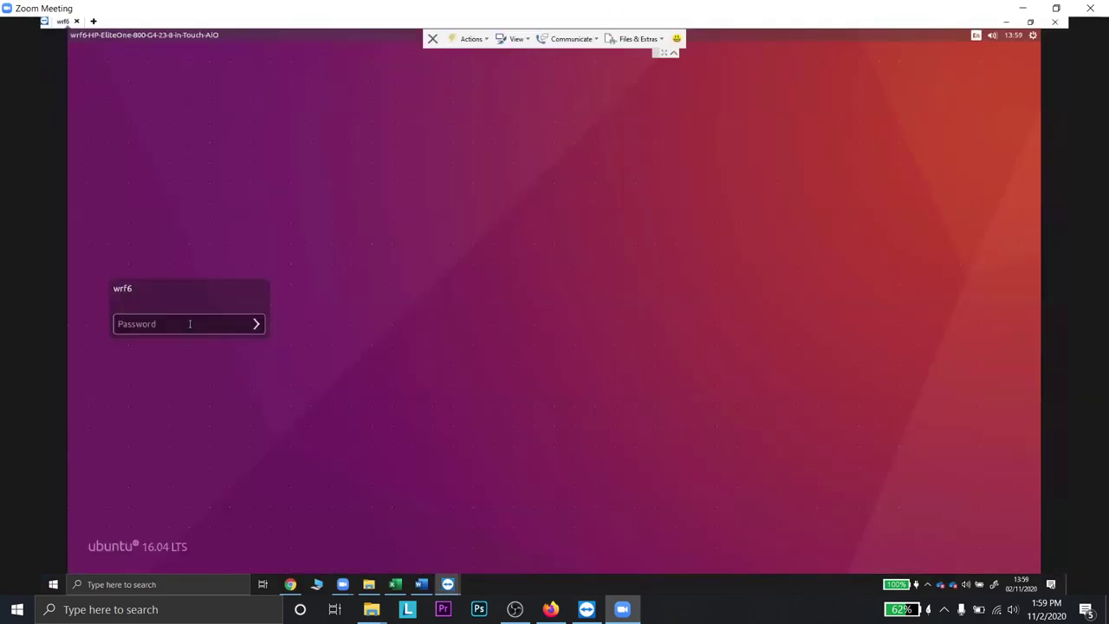
# - Log in to the wrf6 Ubuntu desktop with its password and return to the TeamViewer window
pyautogui.click(190, 323)
pyautogui.write('•••••••')
pyautogui.press('Return')
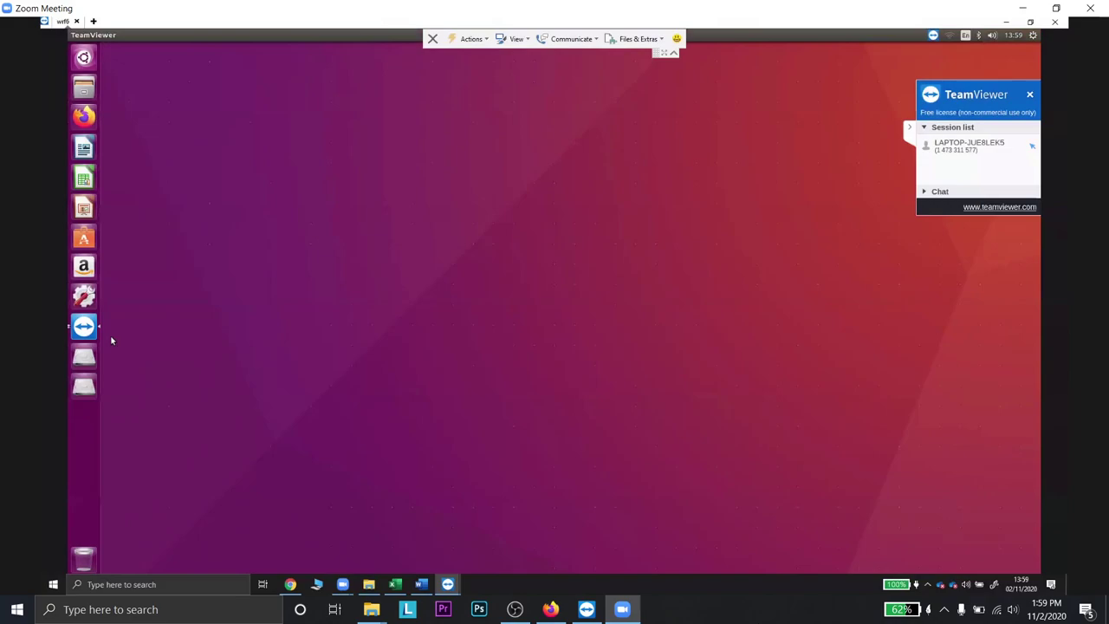
pyautogui.click(84, 326)
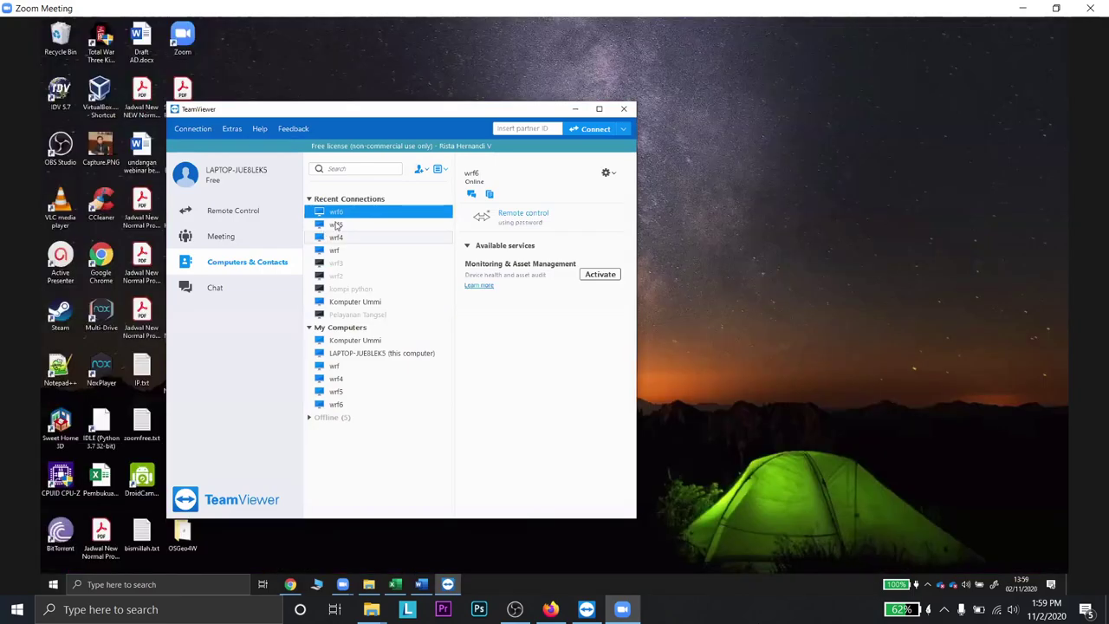
# - Retry connecting to wrf5 and then wrf4 from Recent Connections
pyautogui.doubleClick(336, 225)
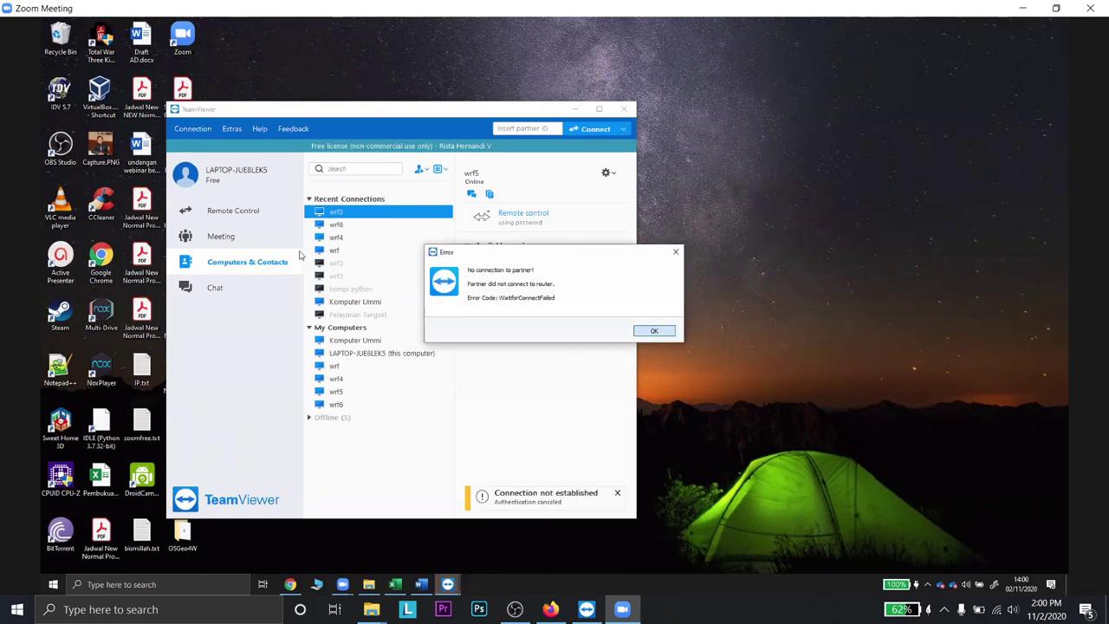
pyautogui.click(350, 241)
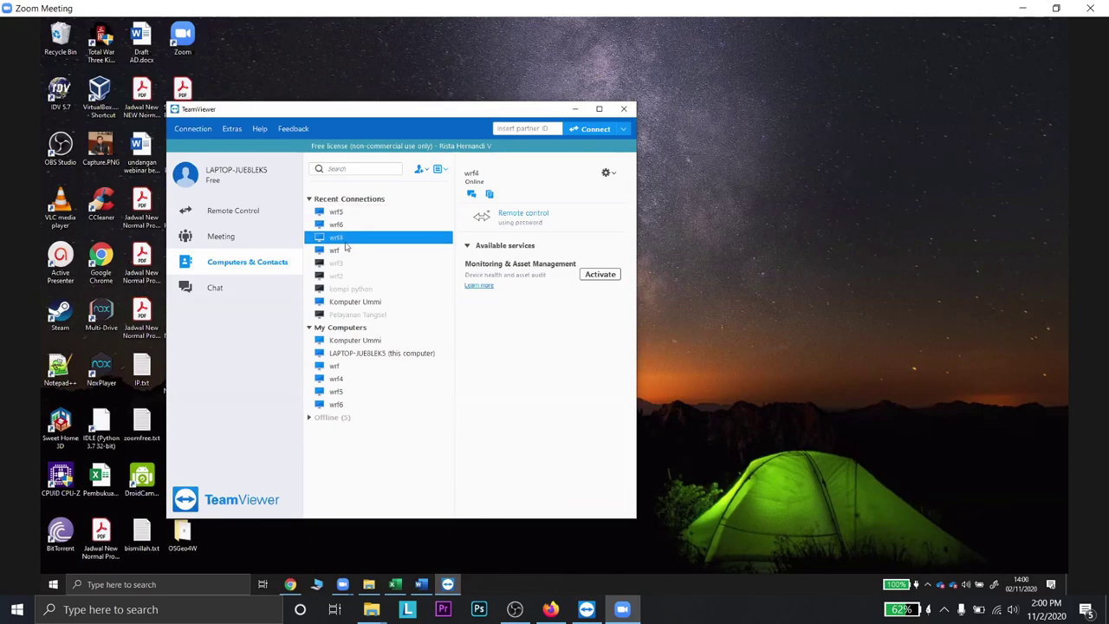
pyautogui.doubleClick(344, 242)
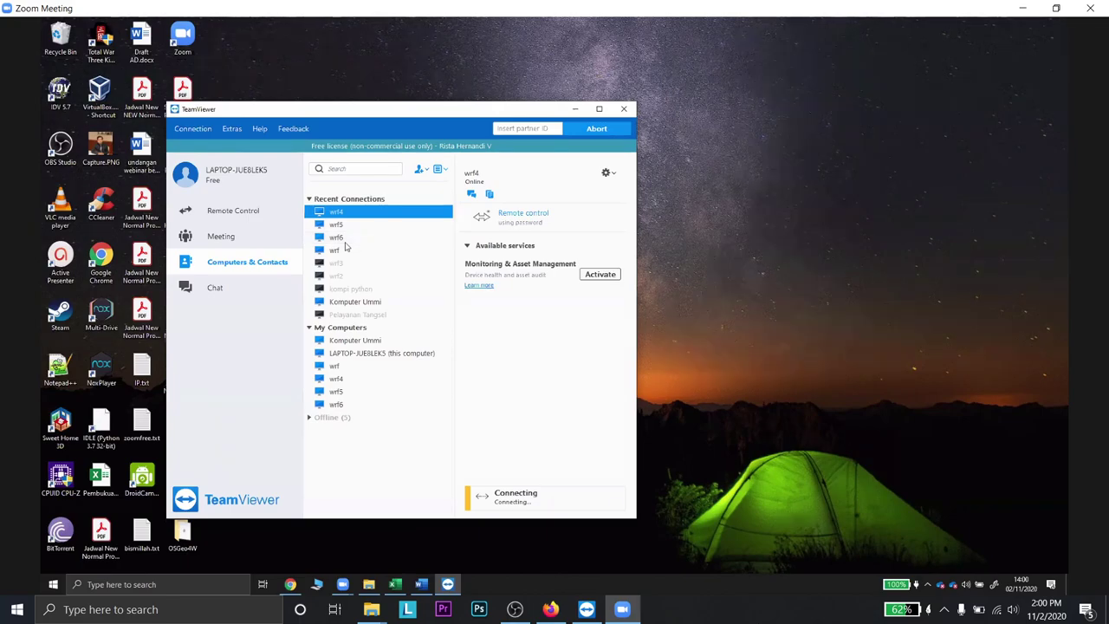
# - Check the YouTube Studio tab in Firefox, then return to the Zoom meeting view
pyautogui.click(551, 609)
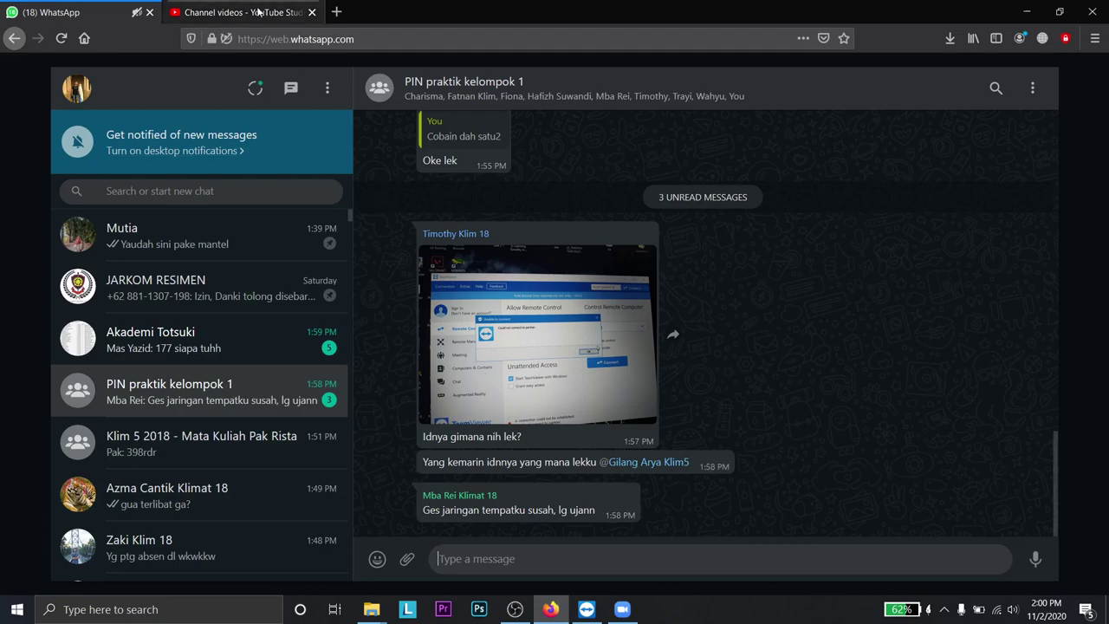
pyautogui.hotkey('ctrl', 'Tab')
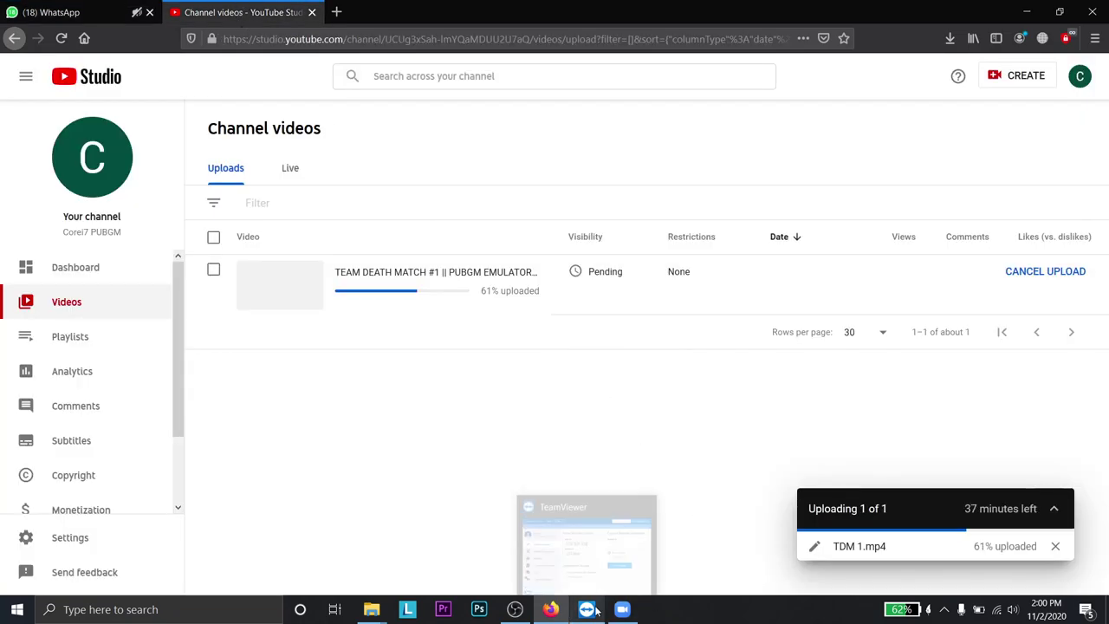
pyautogui.click(585, 568)
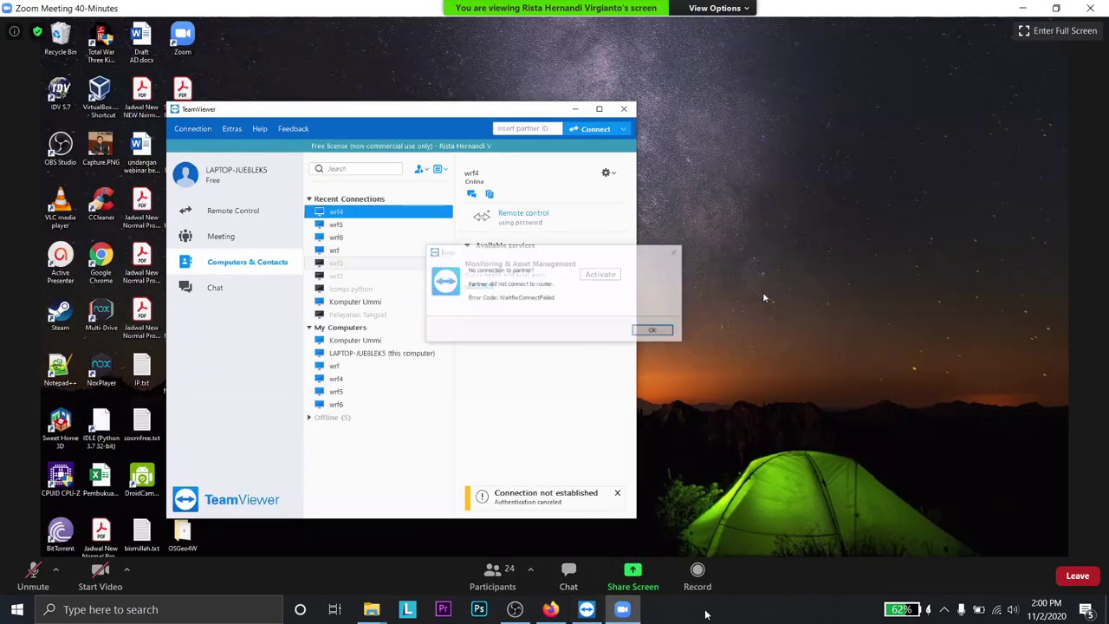
# - Bring up the local TeamViewer window and minimize it
pyautogui.click(602, 610)
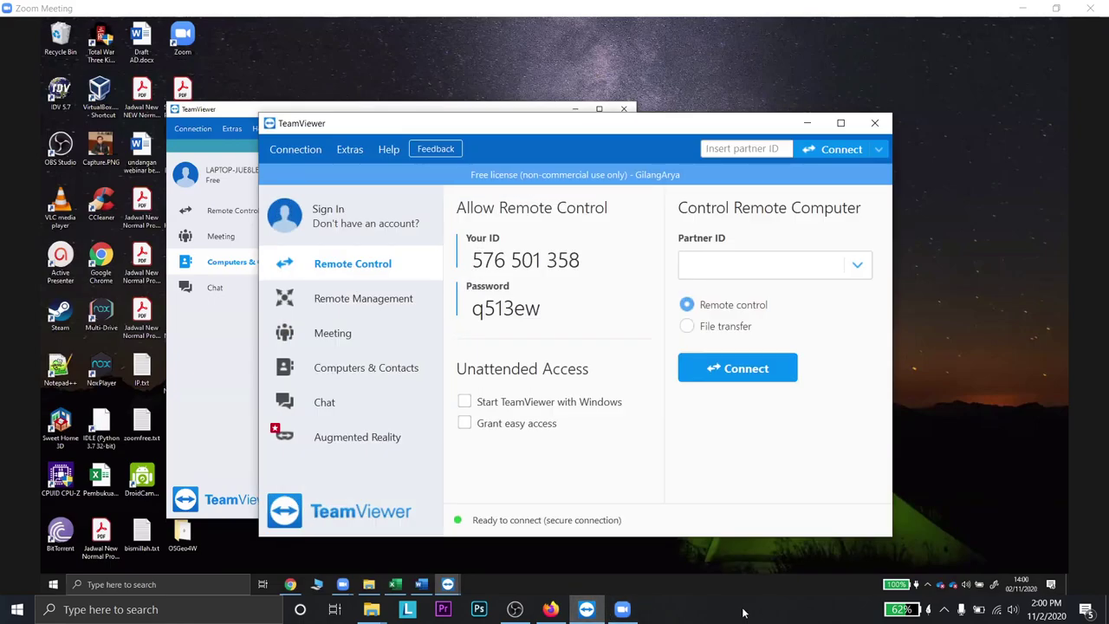
pyautogui.click(809, 123)
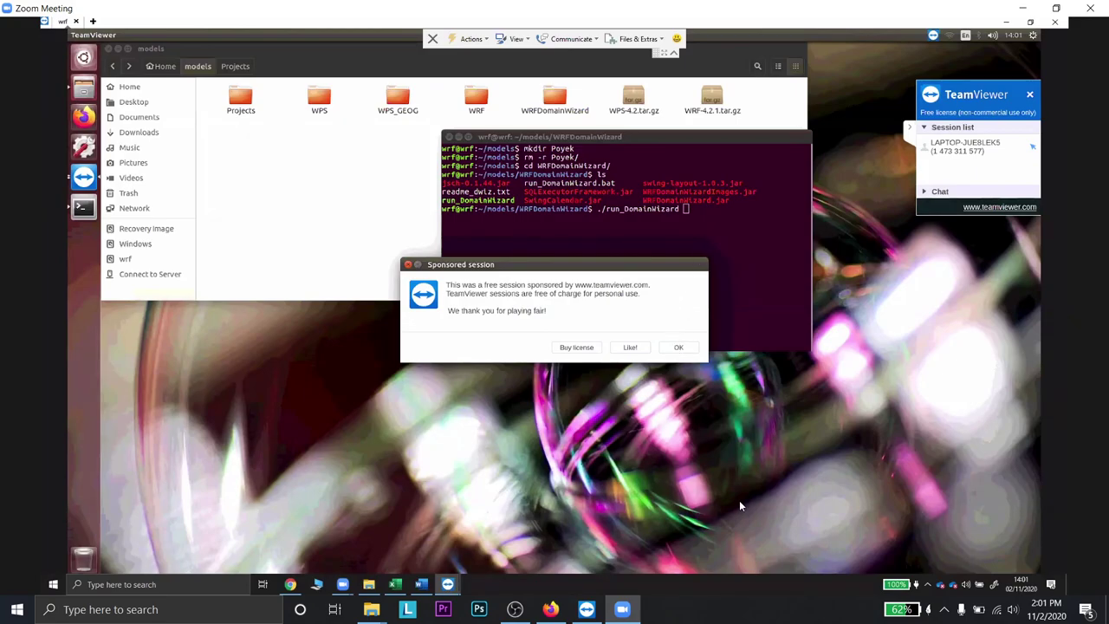
# - Dismiss the sponsored-session notice and run ./run_DomainWizard in the terminal
pyautogui.press('Return')
pyautogui.press('Return')
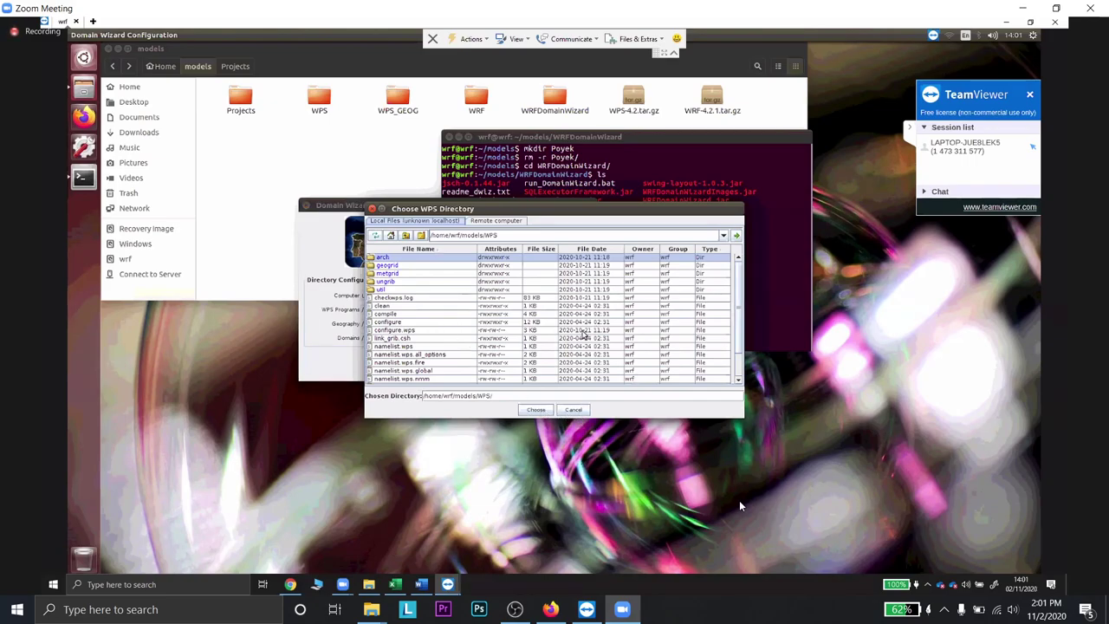
# - Confirm WPS as the WPS Programs directory and WPS_GEOG as the Geography directory
pyautogui.press('Return')
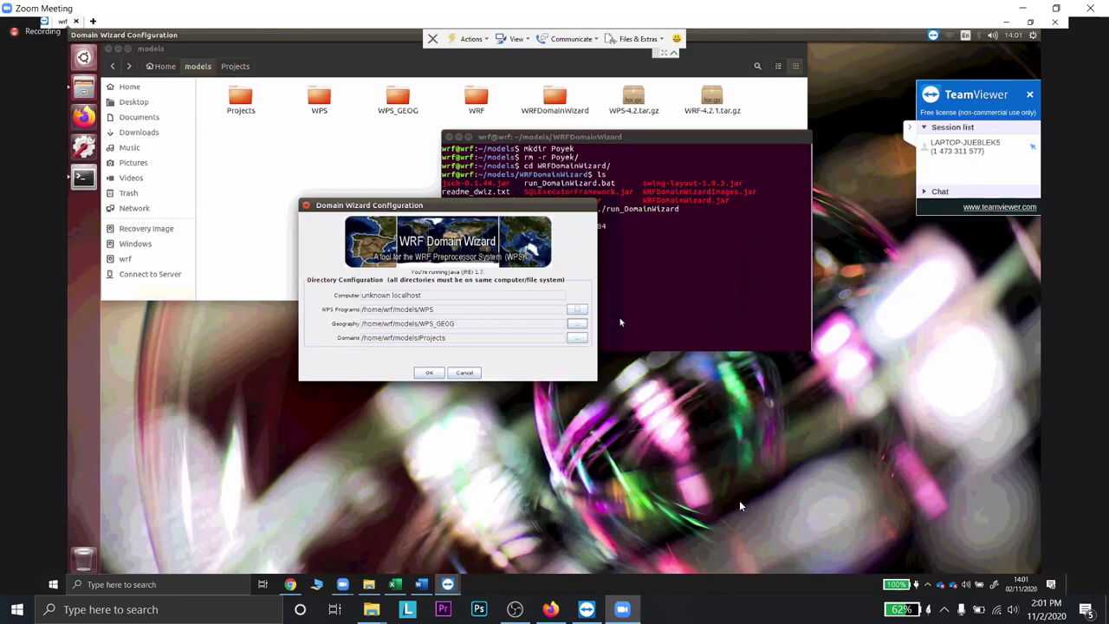
pyautogui.click(577, 324)
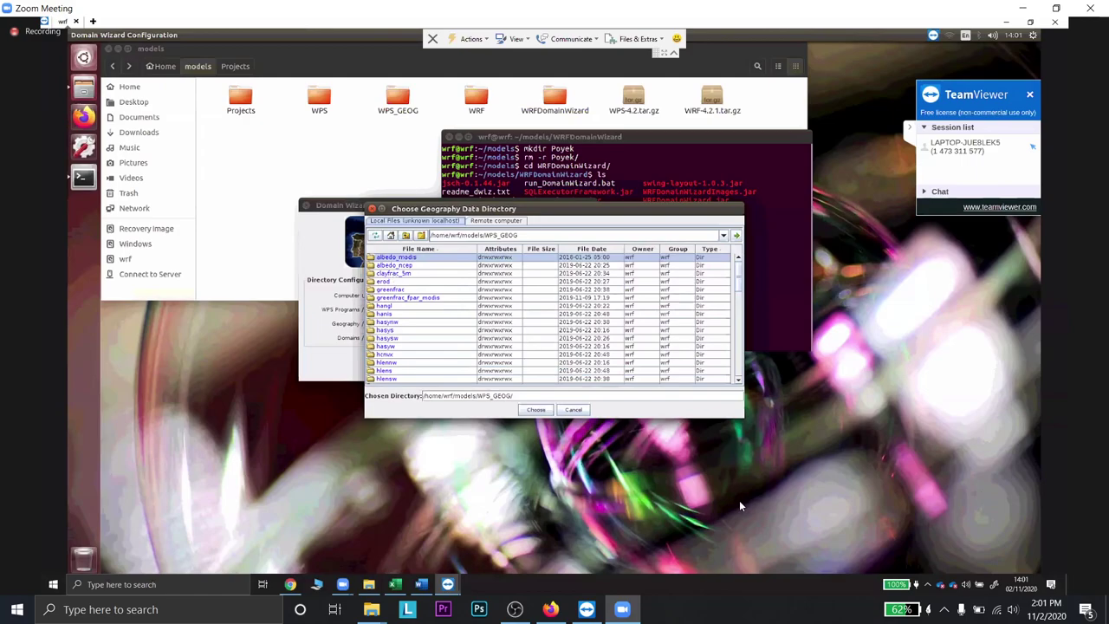
pyautogui.click(537, 411)
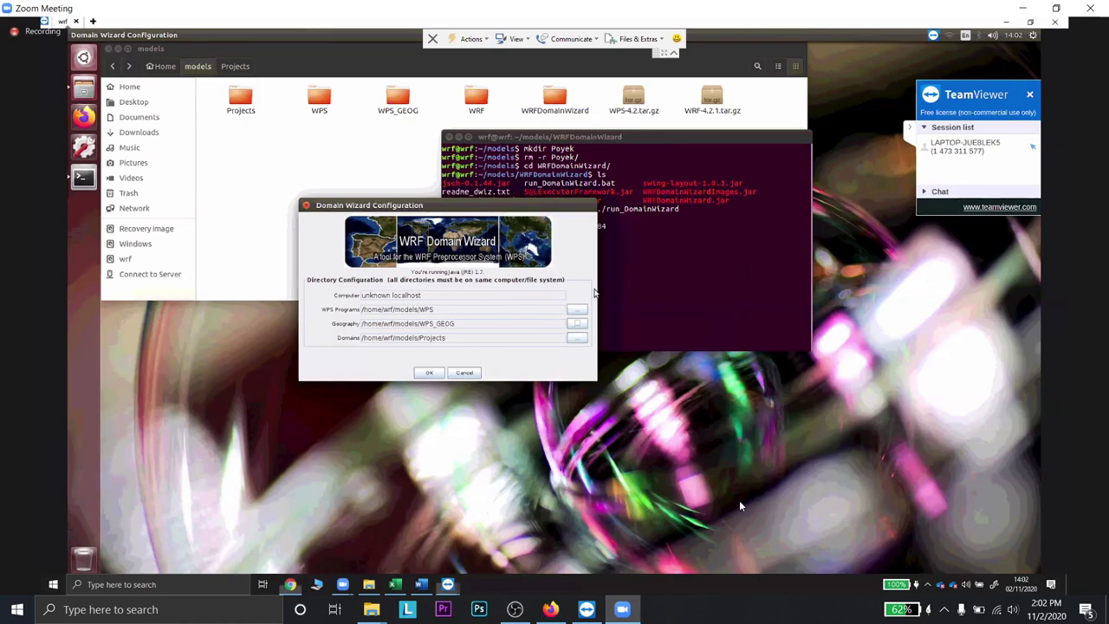
# - Set the Domains directory to /home/wrf/models/Projects
pyautogui.click(577, 337)
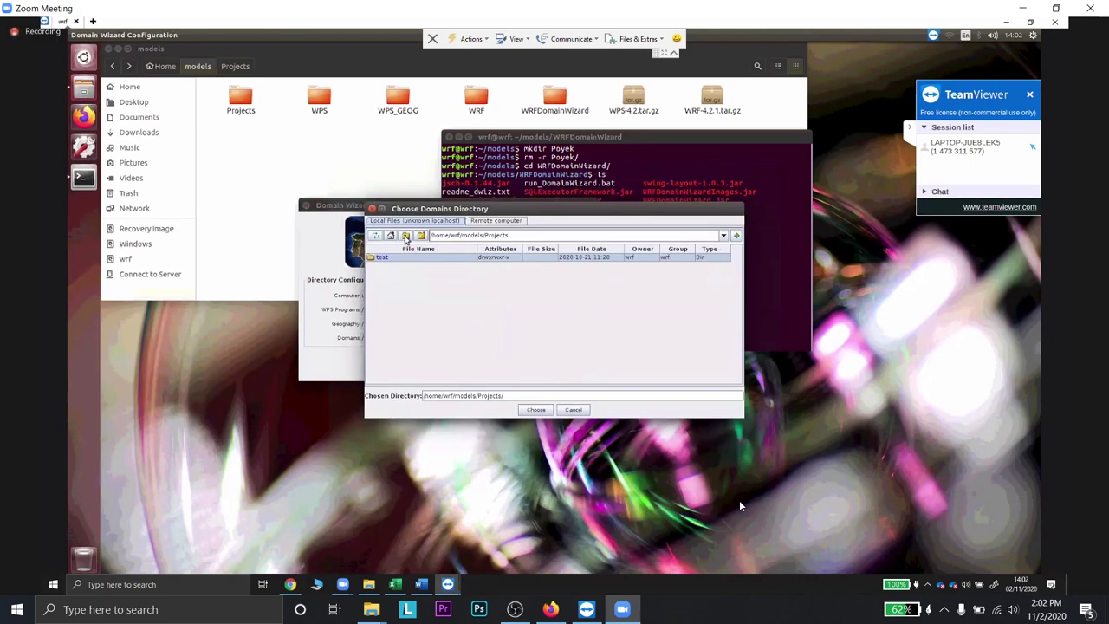
pyautogui.click(405, 236)
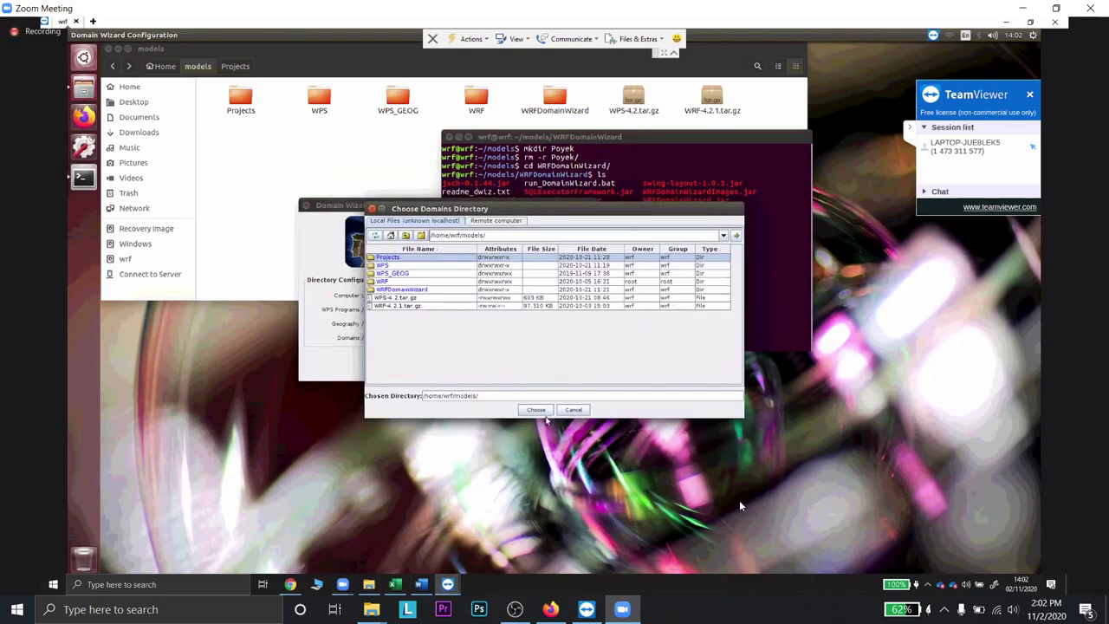
pyautogui.click(420, 235)
pyautogui.click(405, 236)
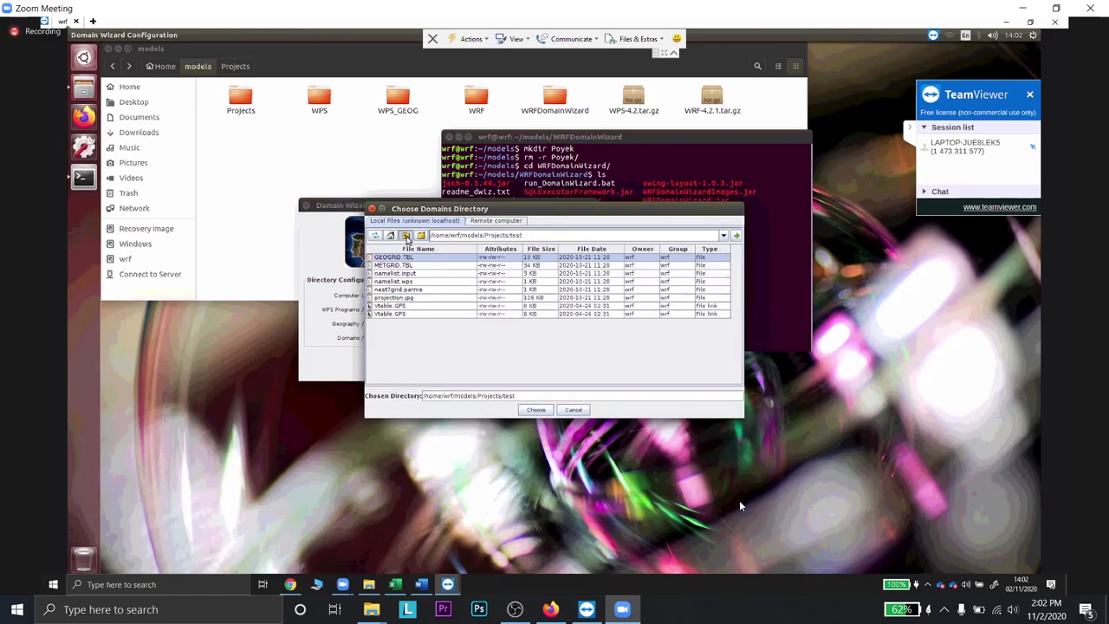
pyautogui.click(535, 410)
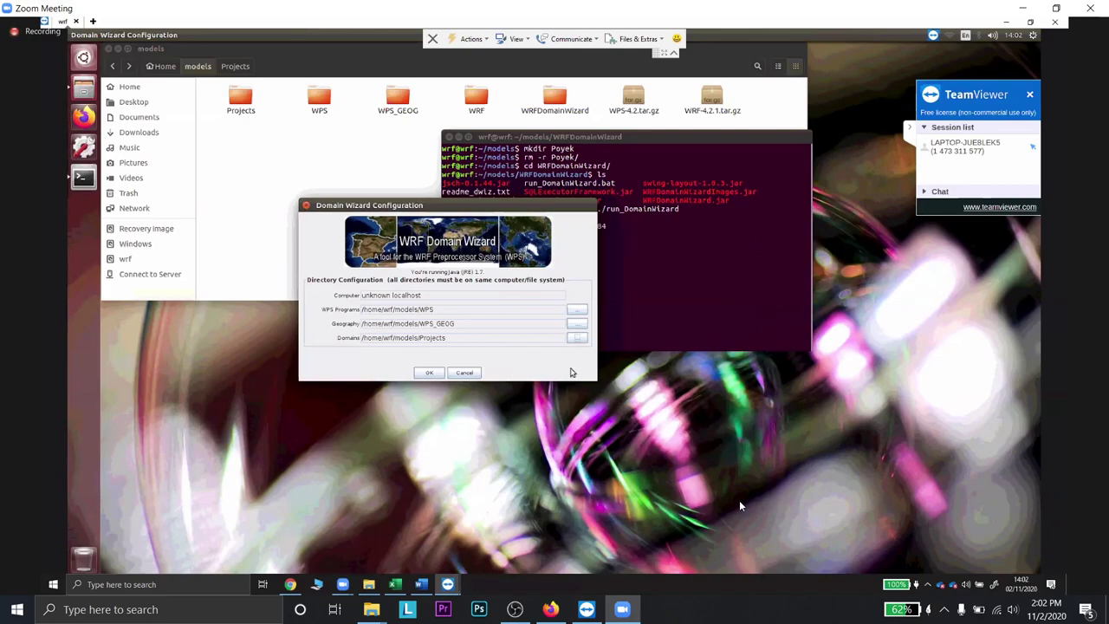
# - Accept the directory configuration, choose New domain, and name it Dieng without spaces
pyautogui.click(429, 374)
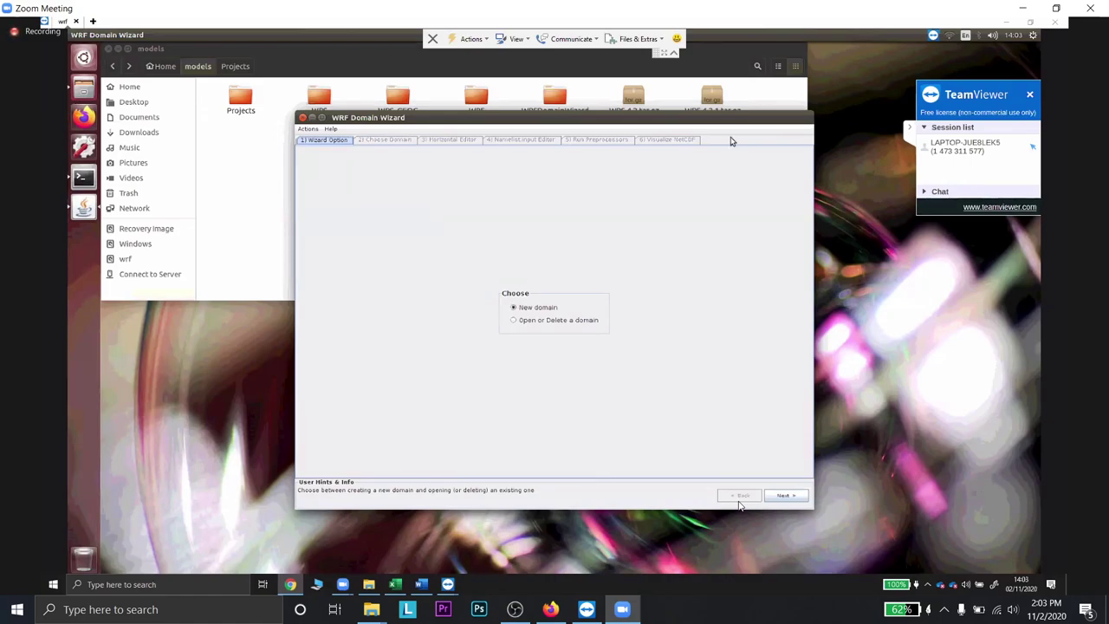
pyautogui.click(784, 496)
pyautogui.click(557, 304)
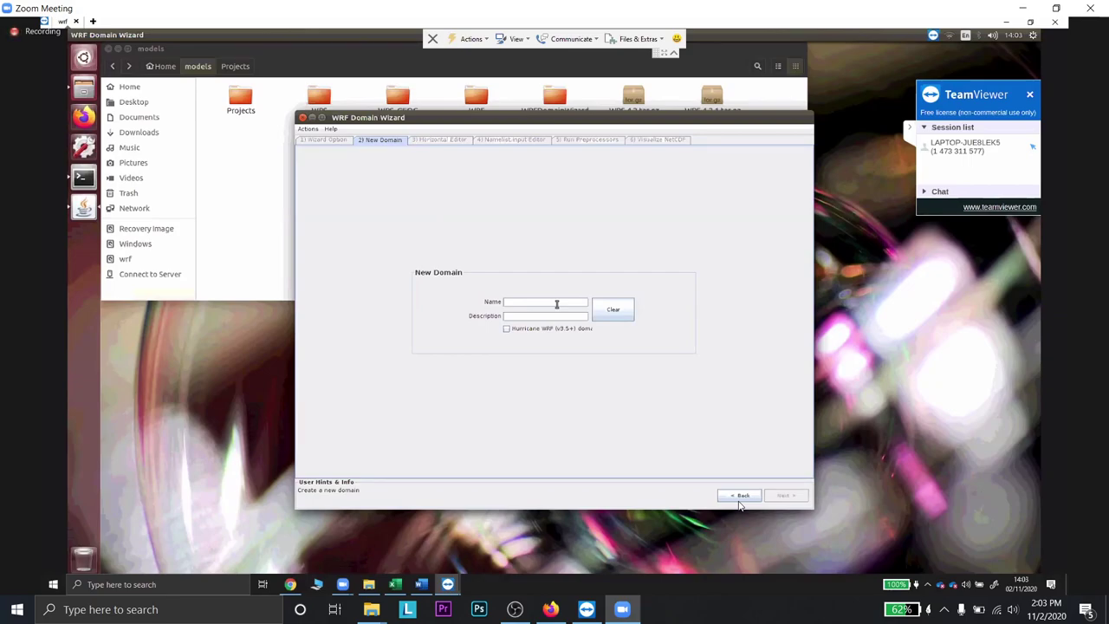
pyautogui.write('d')
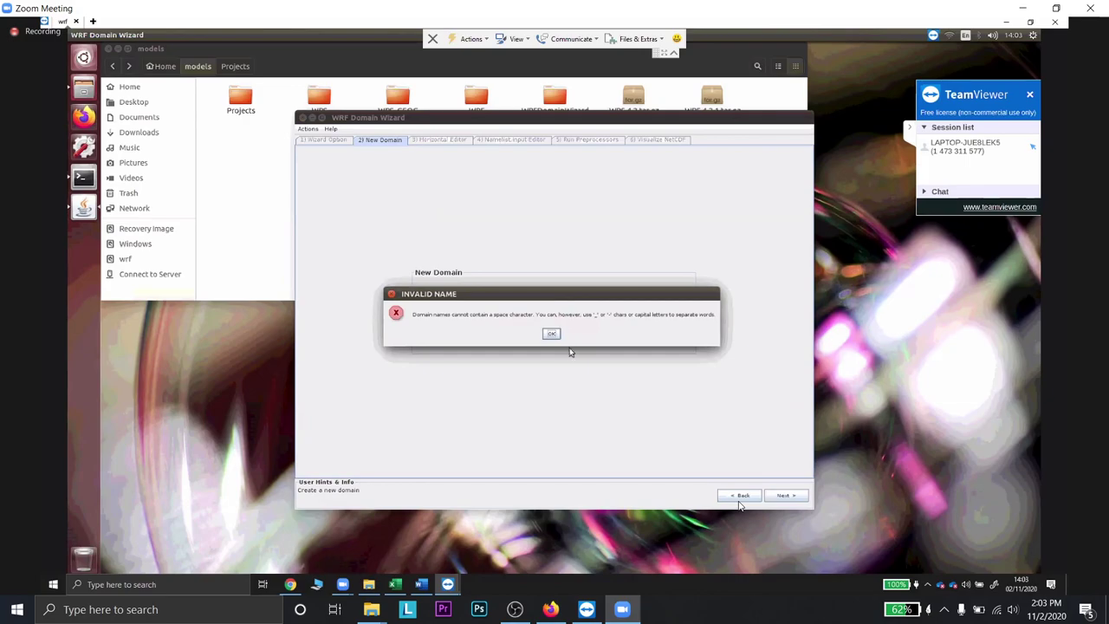
pyautogui.click(552, 336)
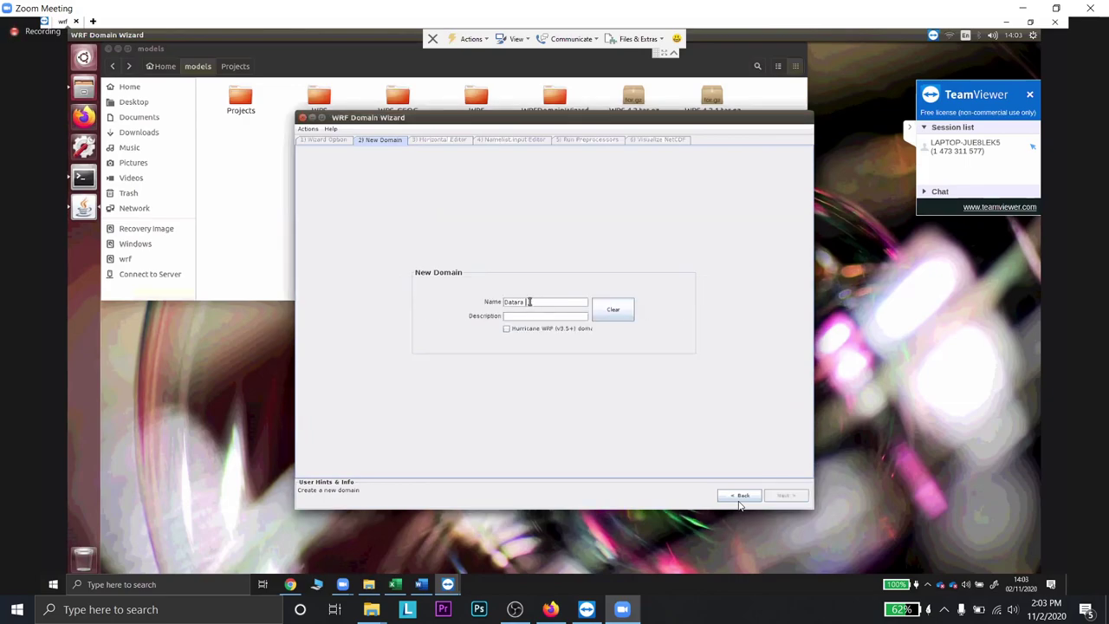
pyautogui.press('BackSpace')
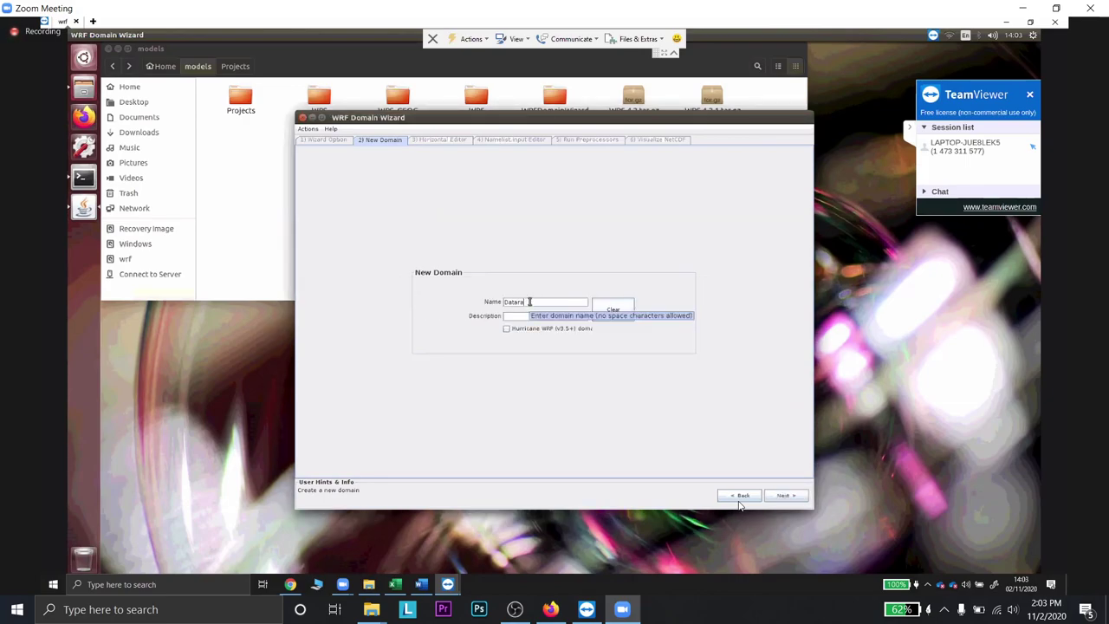
pyautogui.write('nTeng')
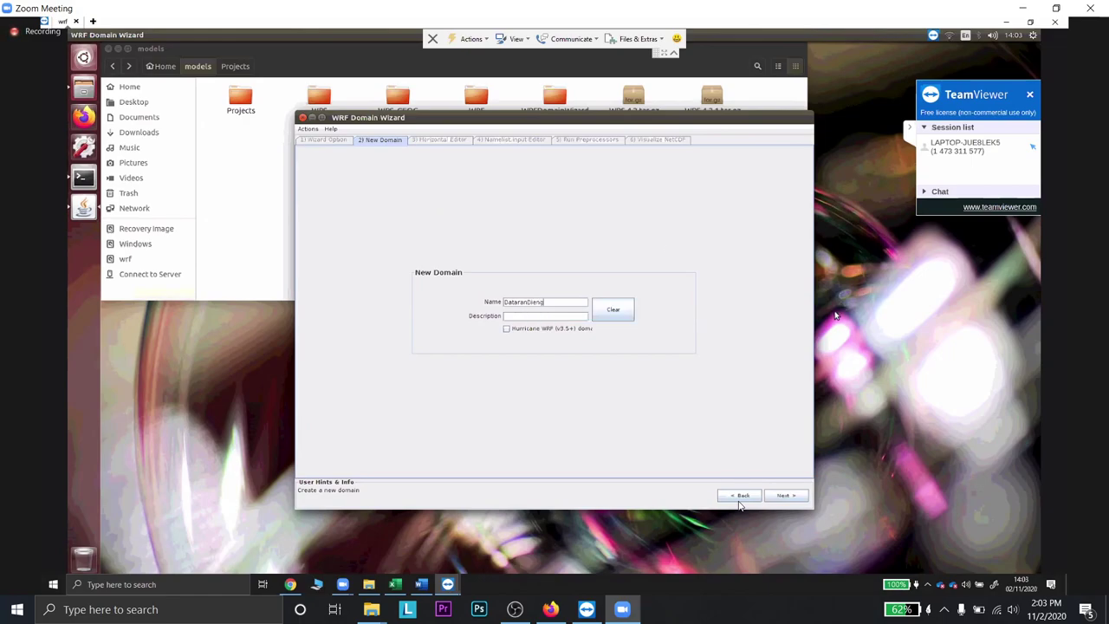
pyautogui.press('BackSpace')
pyautogui.press('BackSpace')
pyautogui.press('BackSpace')
pyautogui.press('BackSpace')
pyautogui.press('BackSpace')
pyautogui.press('BackSpace')
# - Go to the Horizontal Editor, scroll the map to Asia, and set the map scale to 50%
pyautogui.click(786, 496)
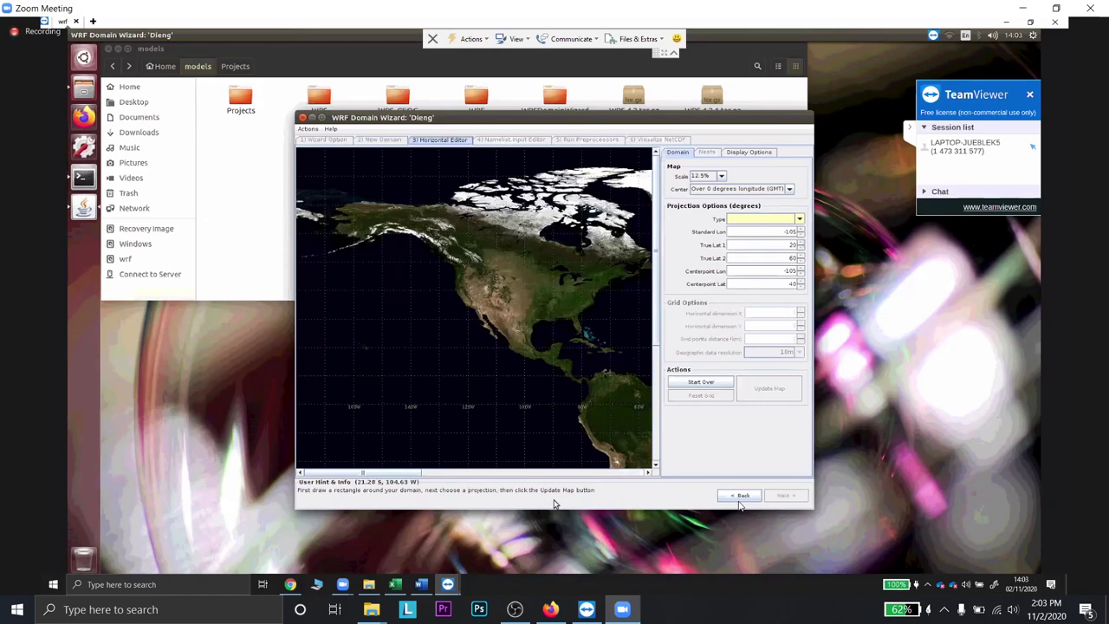
pyautogui.hscroll(3, 573, 373)
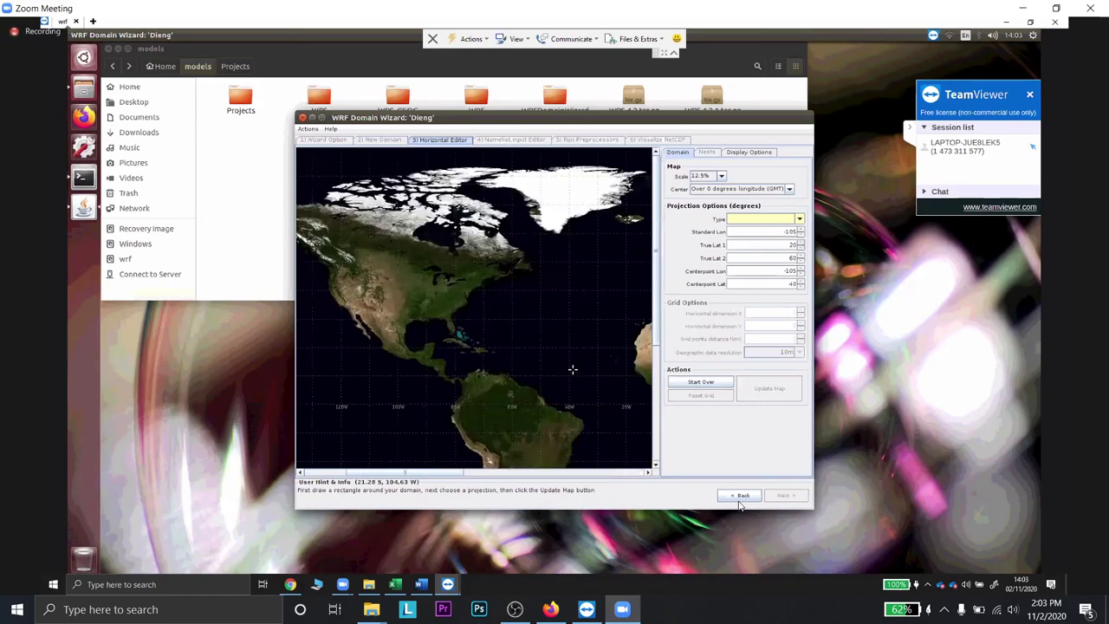
pyautogui.hscroll(5, 573, 370)
pyautogui.scroll(-3, 572, 370)
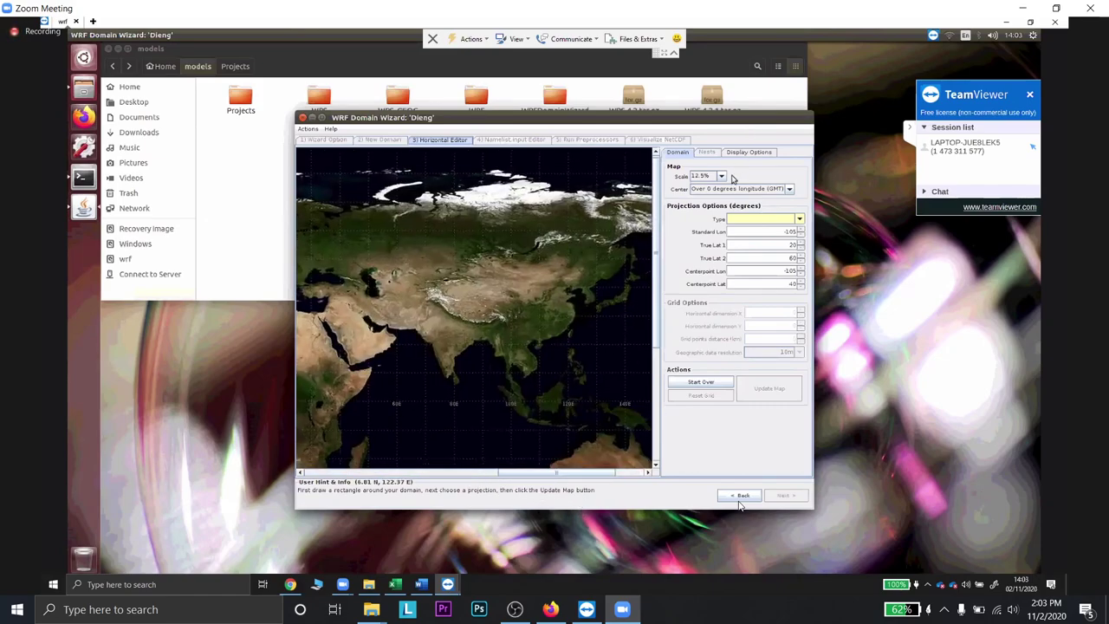
pyautogui.click(720, 176)
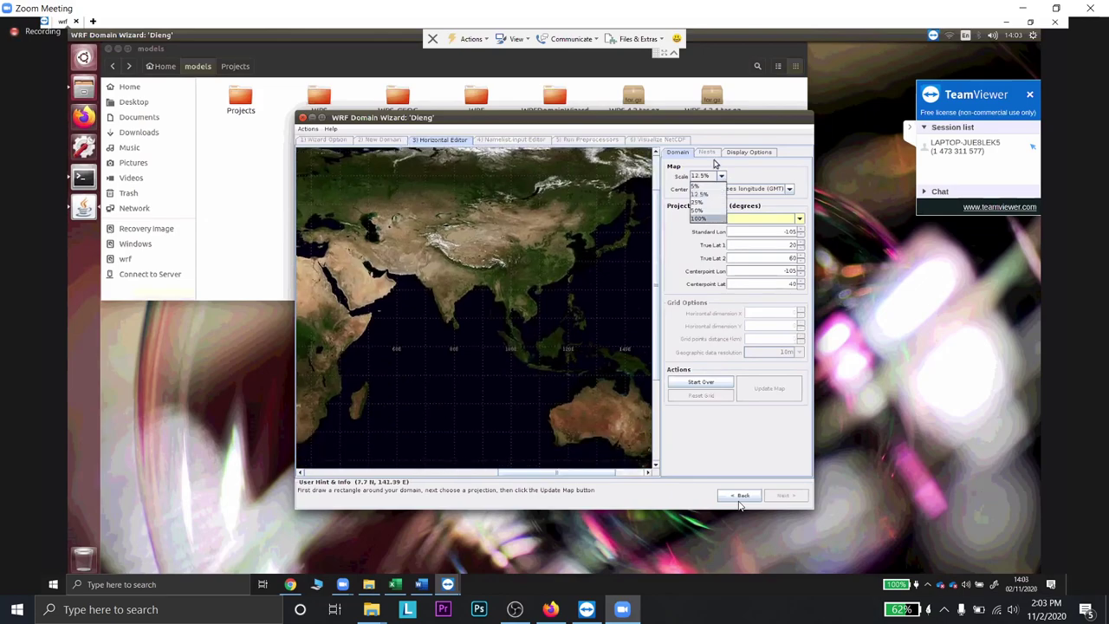
pyautogui.click(698, 218)
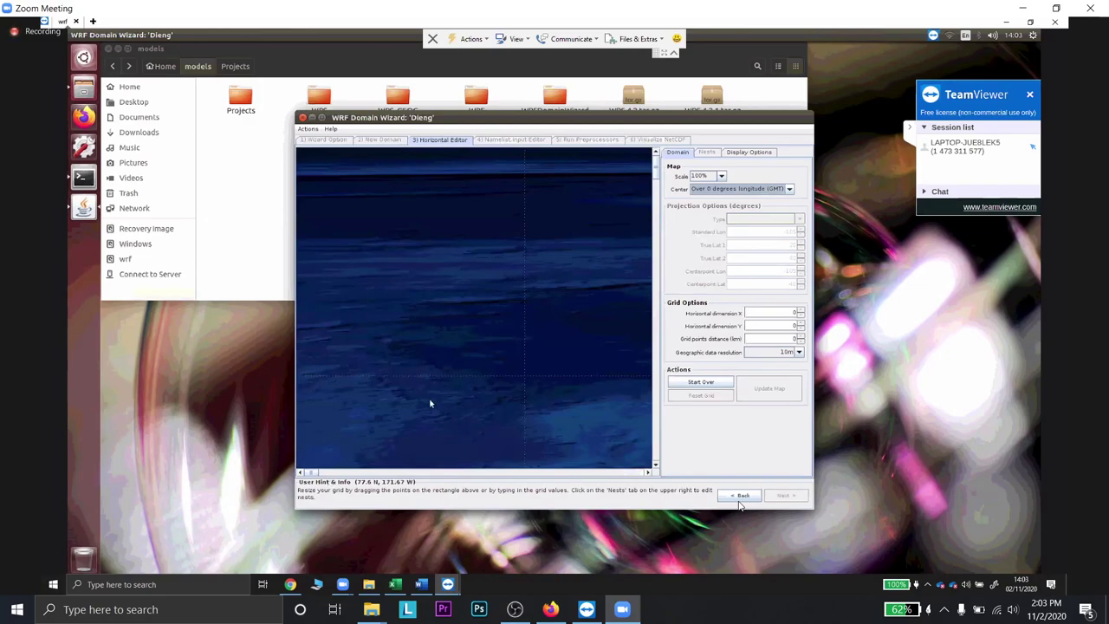
pyautogui.click(719, 175)
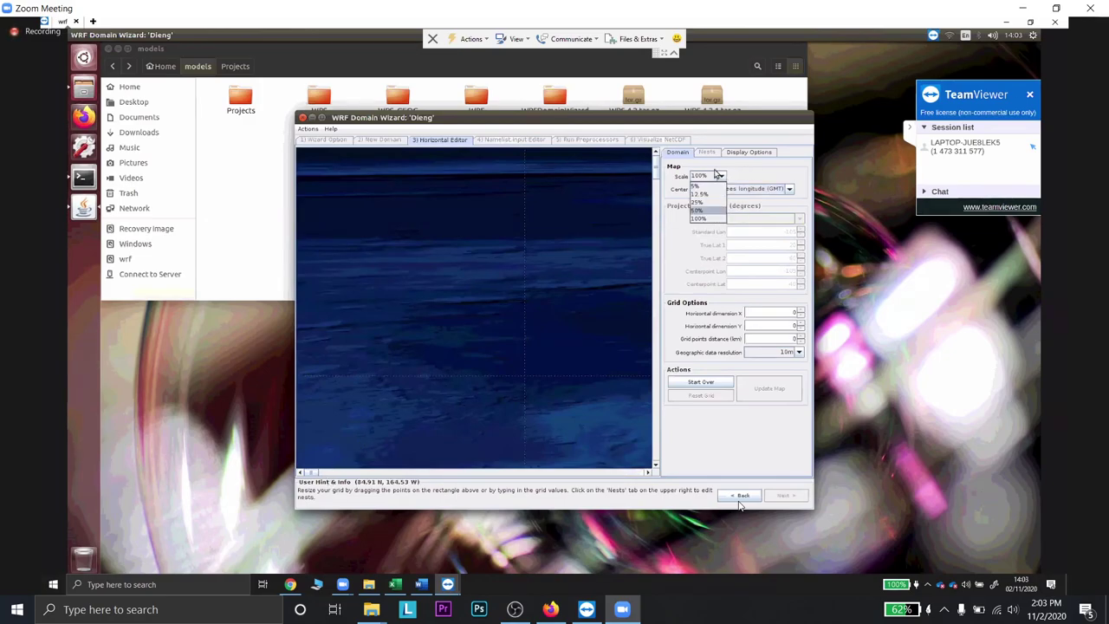
pyautogui.click(714, 211)
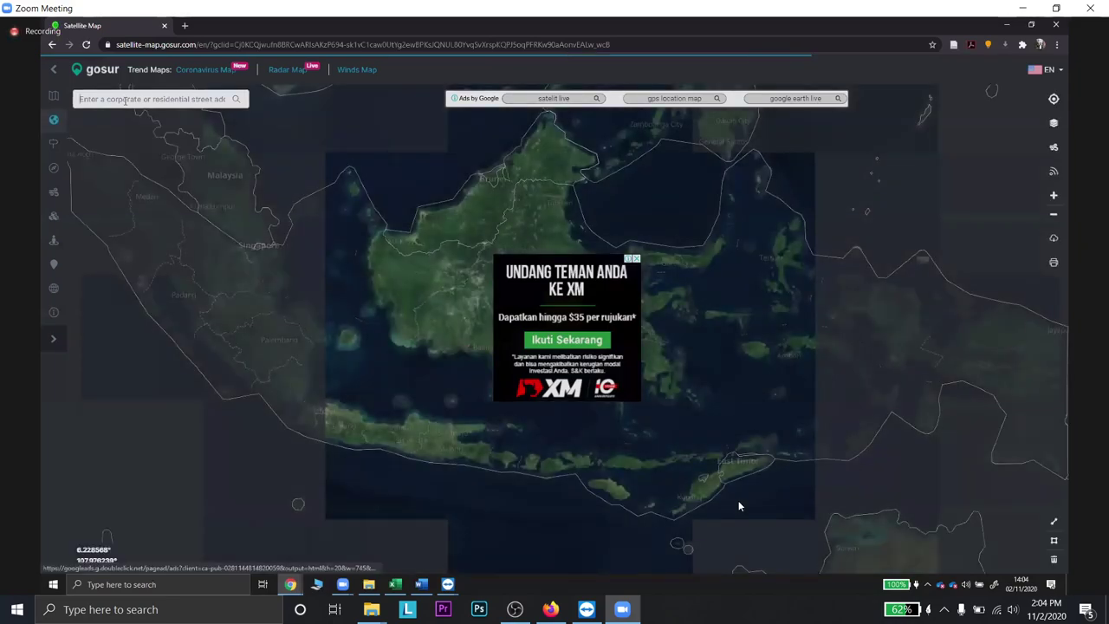
# - Search the Gosur satellite map for 'dieng', replacing the earlier 'datara' text
pyautogui.write('d')
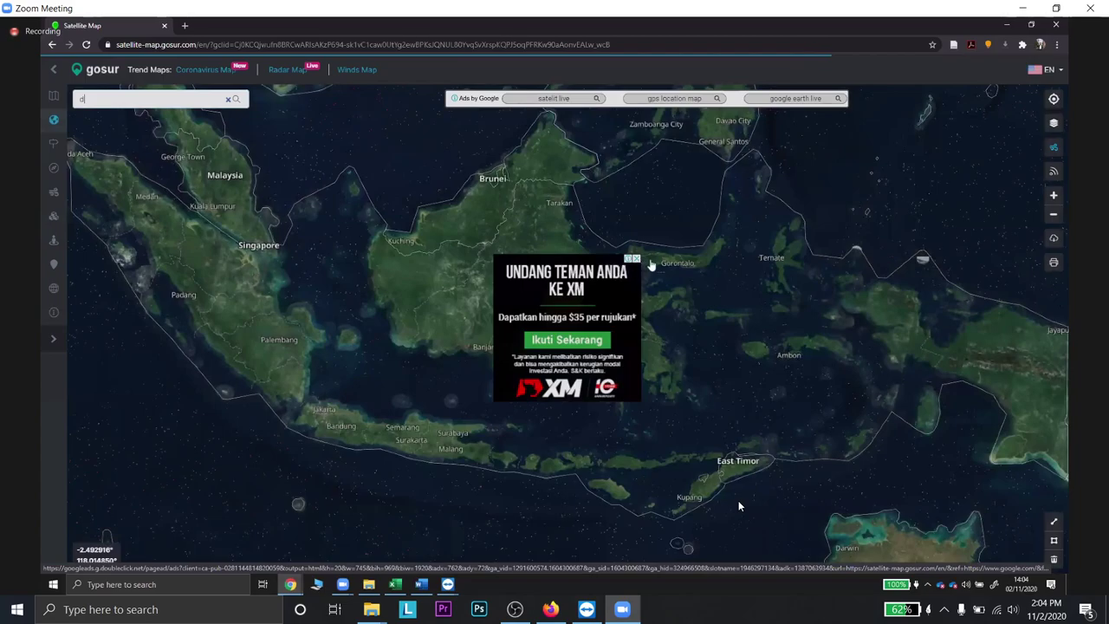
pyautogui.write('atara')
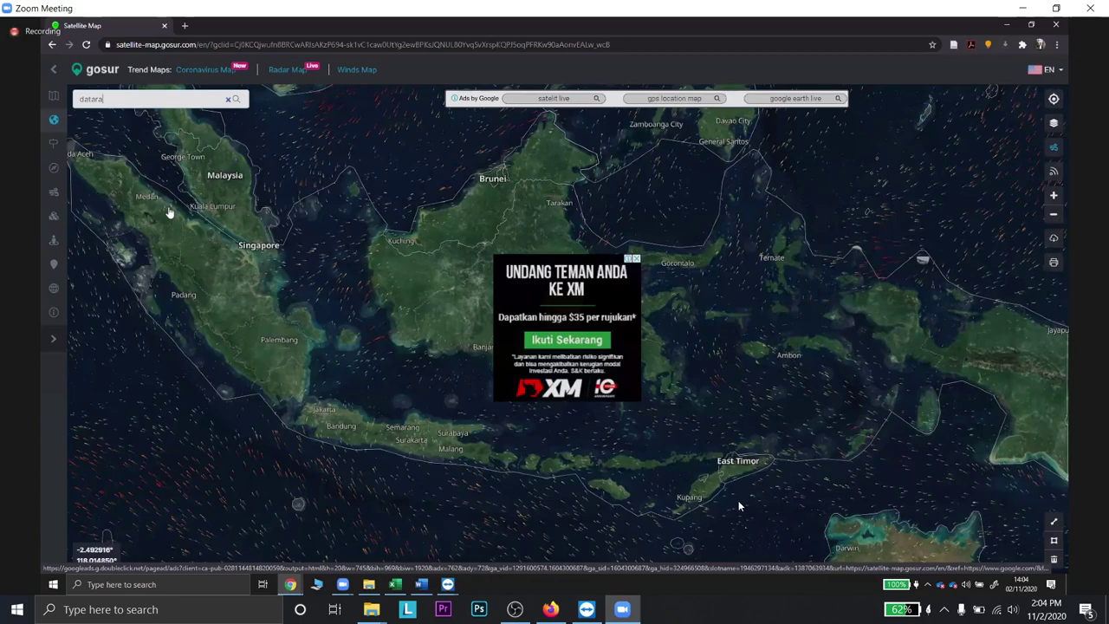
pyautogui.press('BackSpace')
pyautogui.press('BackSpace')
pyautogui.press('BackSpace')
pyautogui.press('BackSpace')
pyautogui.press('BackSpace')
pyautogui.press('BackSpace')
pyautogui.write('dieng')
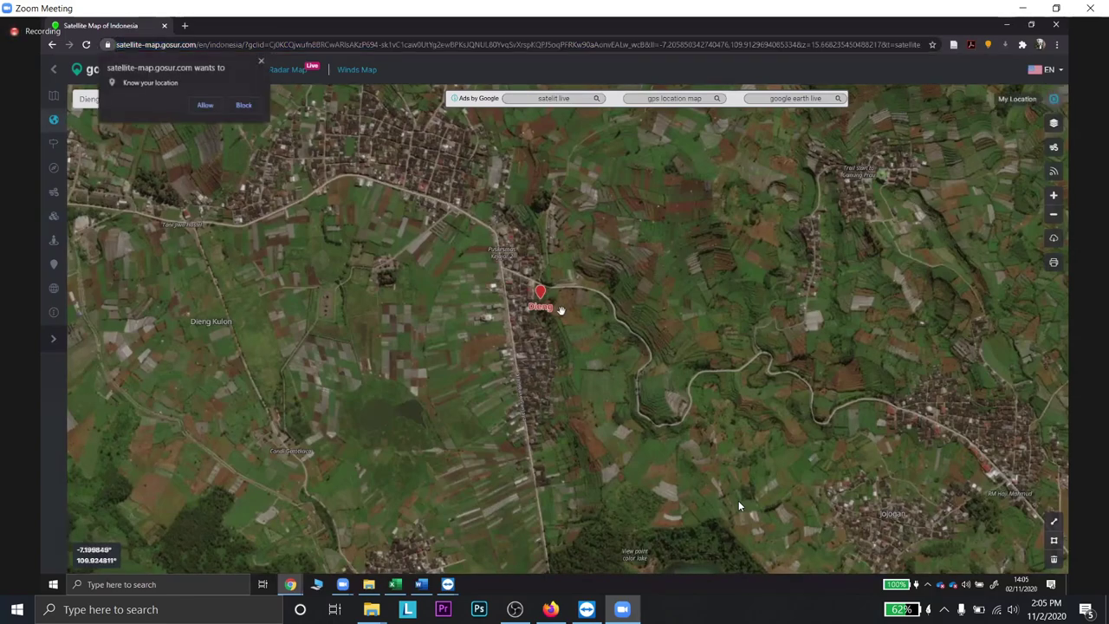
# - Search for Google Earth in a new Firefox tab and launch Google Earth on the web
pyautogui.click(550, 608)
pyautogui.click(334, 12)
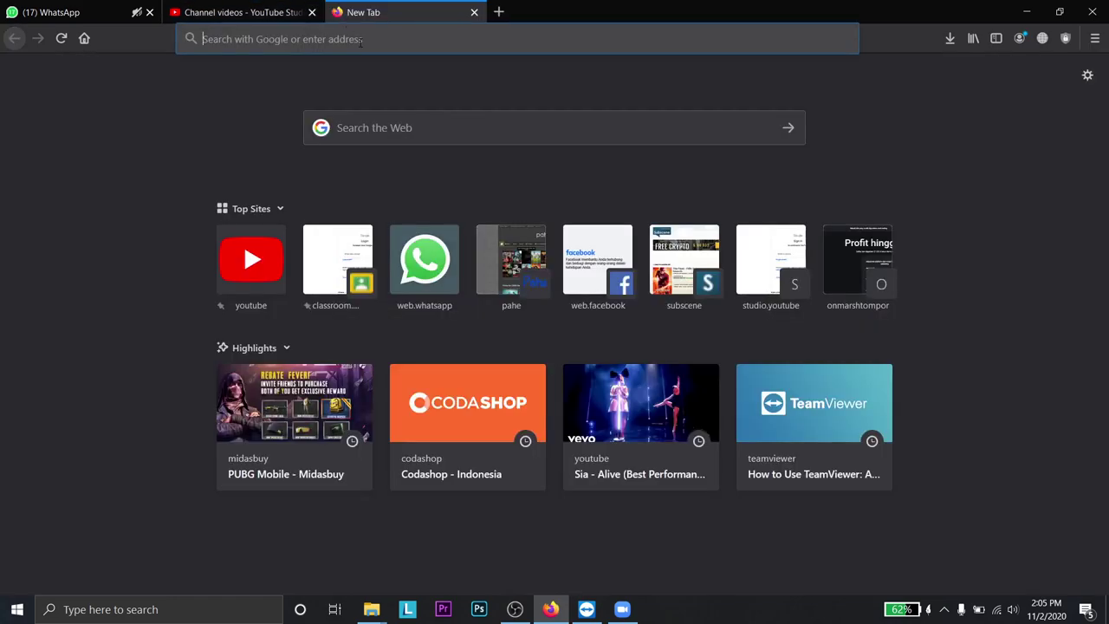
pyautogui.click(368, 39)
pyautogui.write('googel ear')
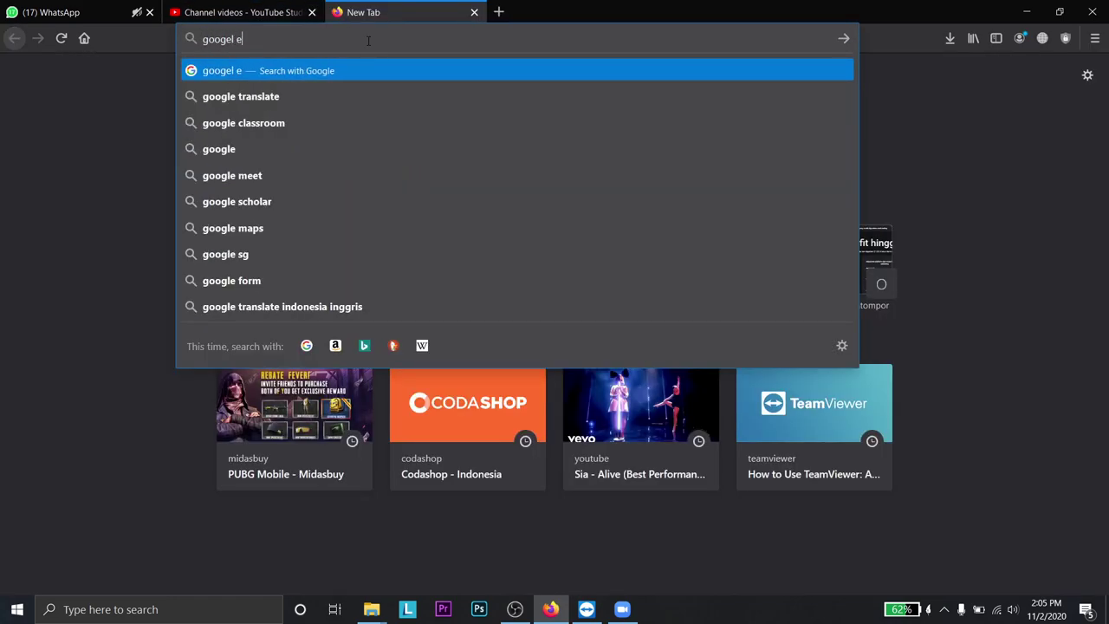
pyautogui.write('th')
pyautogui.press('Return')
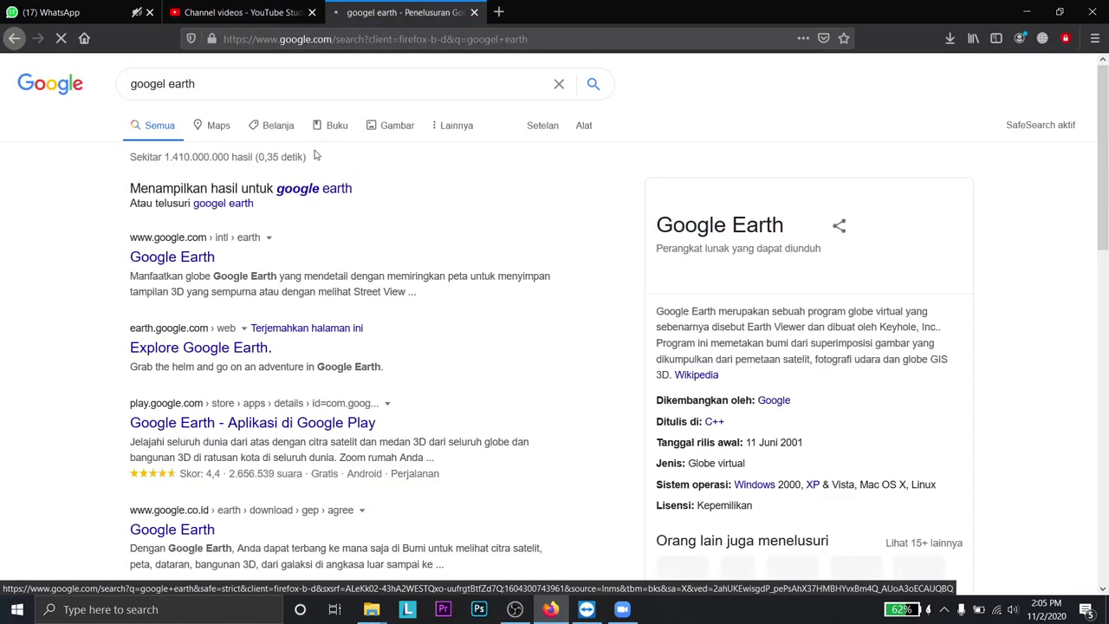
pyautogui.click(173, 261)
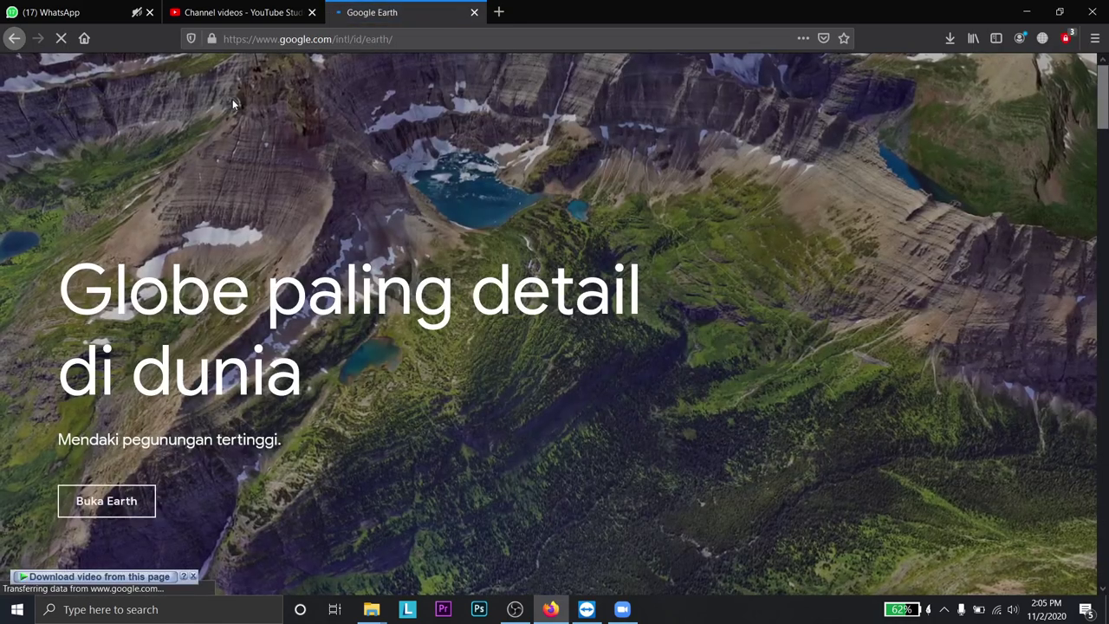
pyautogui.click(144, 504)
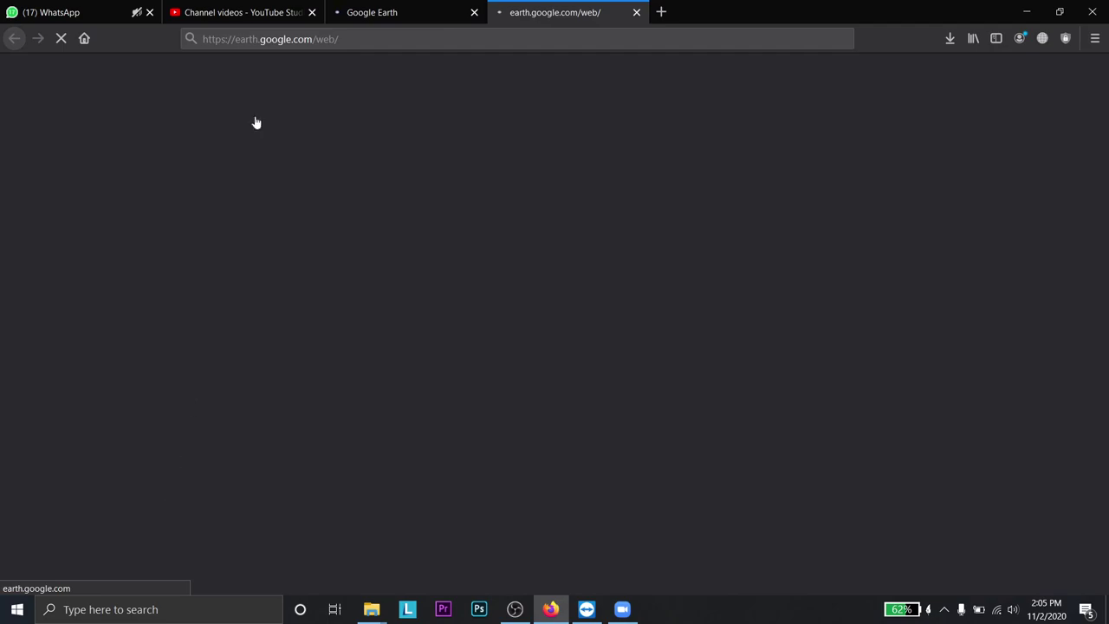
# - Cycle through windows and tabs back to the loading Google Earth web tab
pyautogui.click(257, 9)
pyautogui.hotkey('alt', 'Tab')
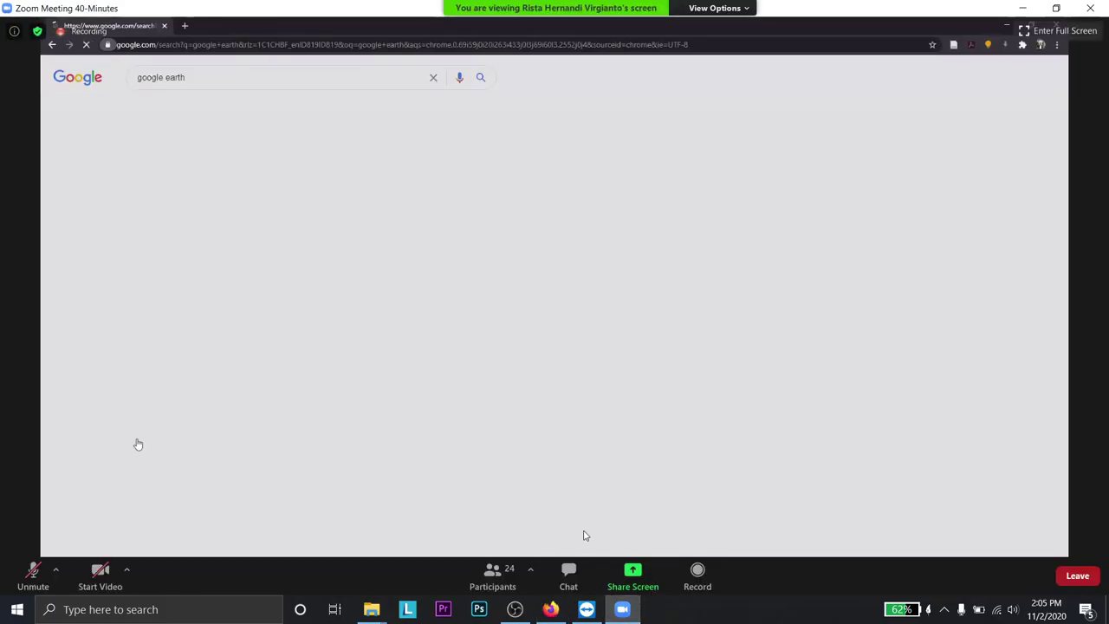
pyautogui.hotkey('alt', 'Tab')
pyautogui.hotkey('ctrl', 'Tab')
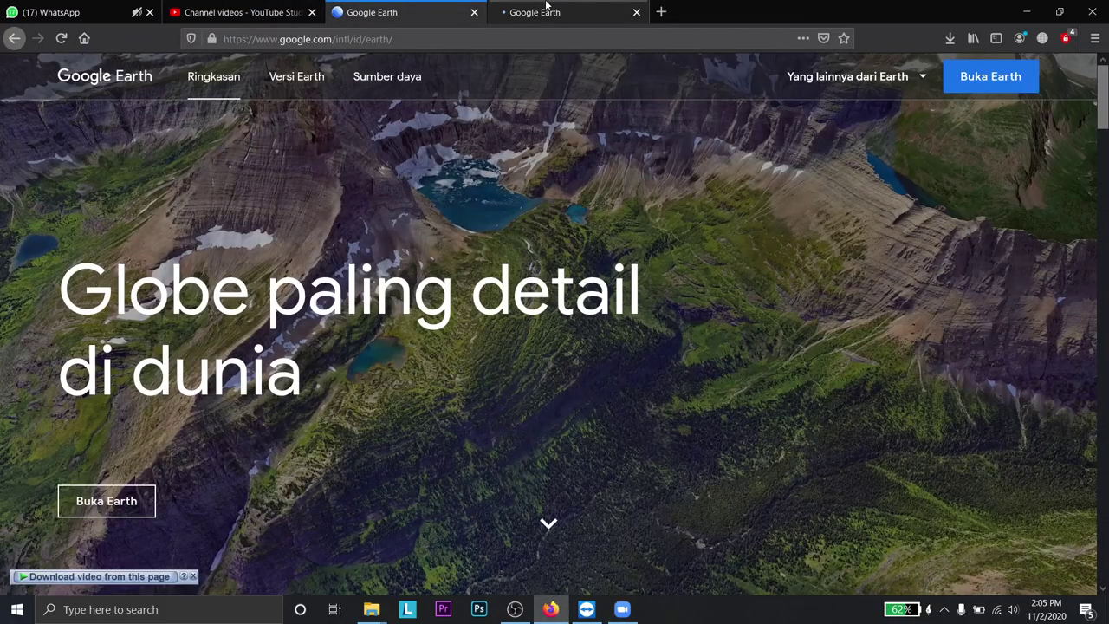
pyautogui.hotkey('ctrl', 'Tab')
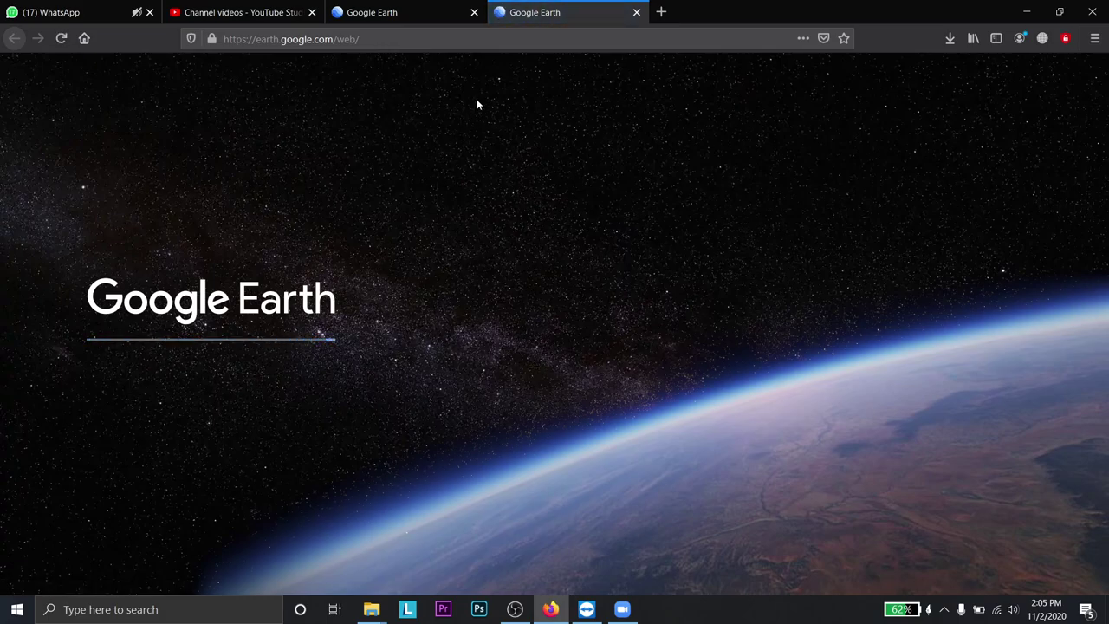
pyautogui.click(415, 11)
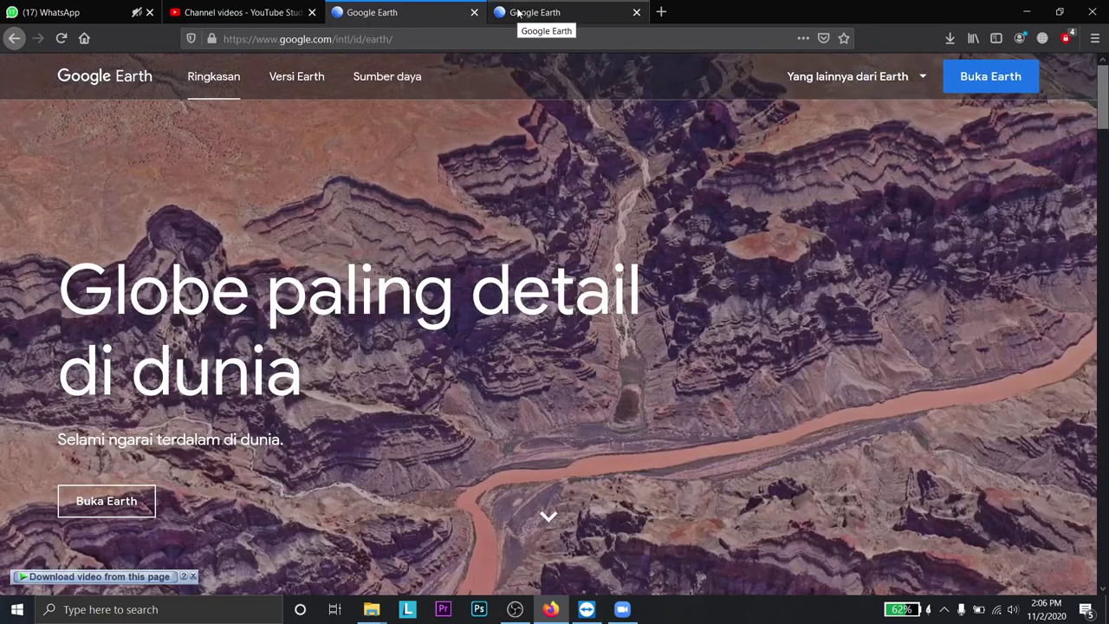
pyautogui.click(542, 7)
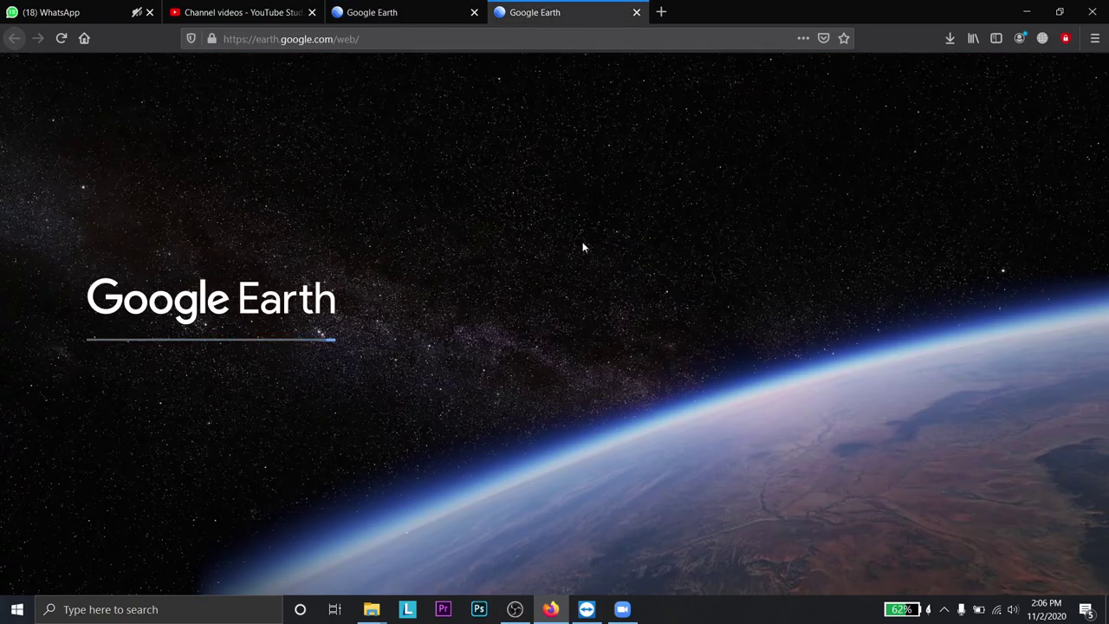
# - Type and send a short reply in the unread personal WhatsApp chat
pyautogui.click(26, 6)
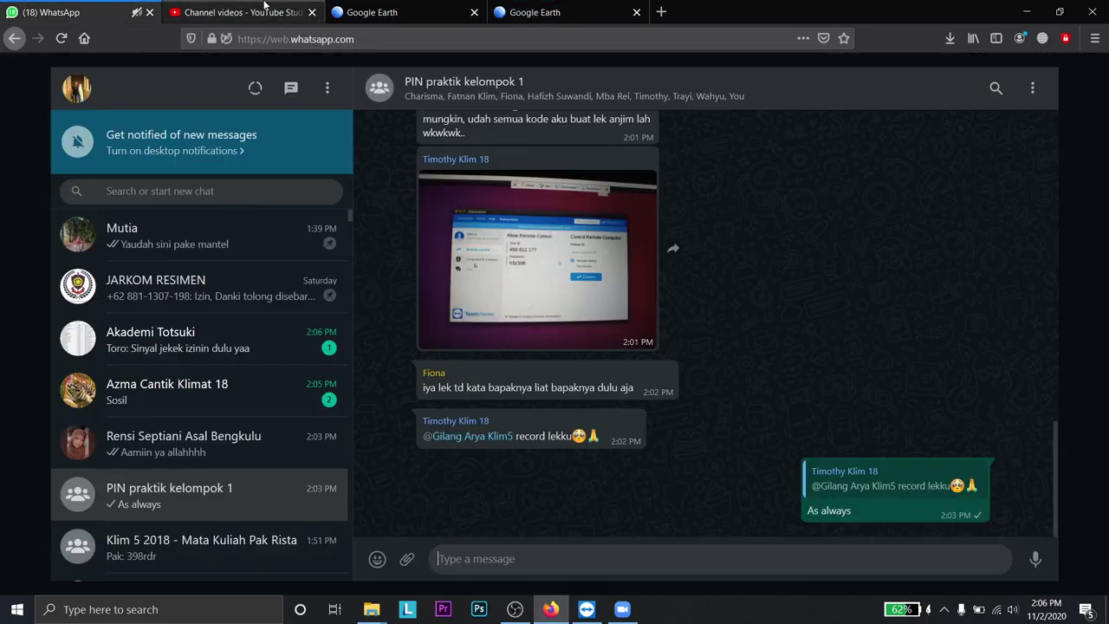
pyautogui.click(216, 391)
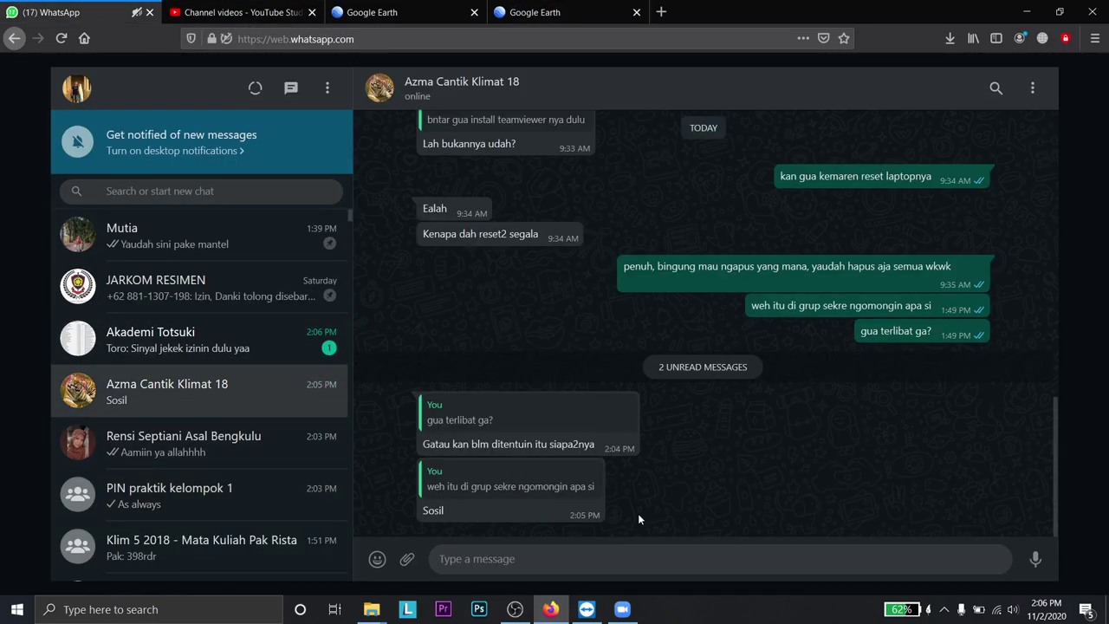
pyautogui.write('oala')
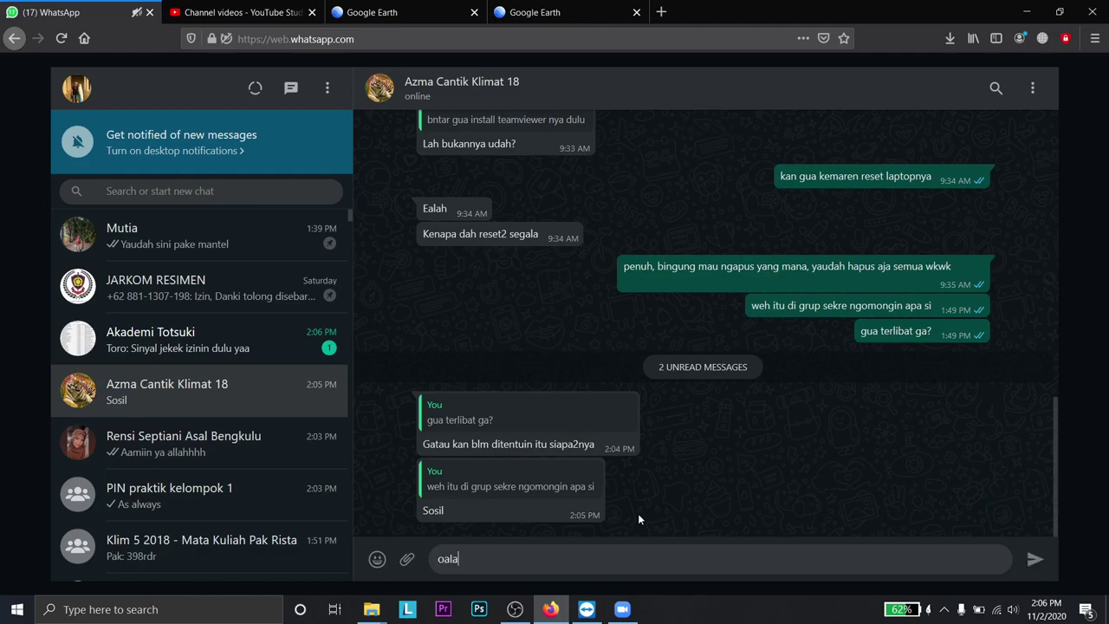
pyautogui.write('hh semoga aja gua ga ikutan dah\\')
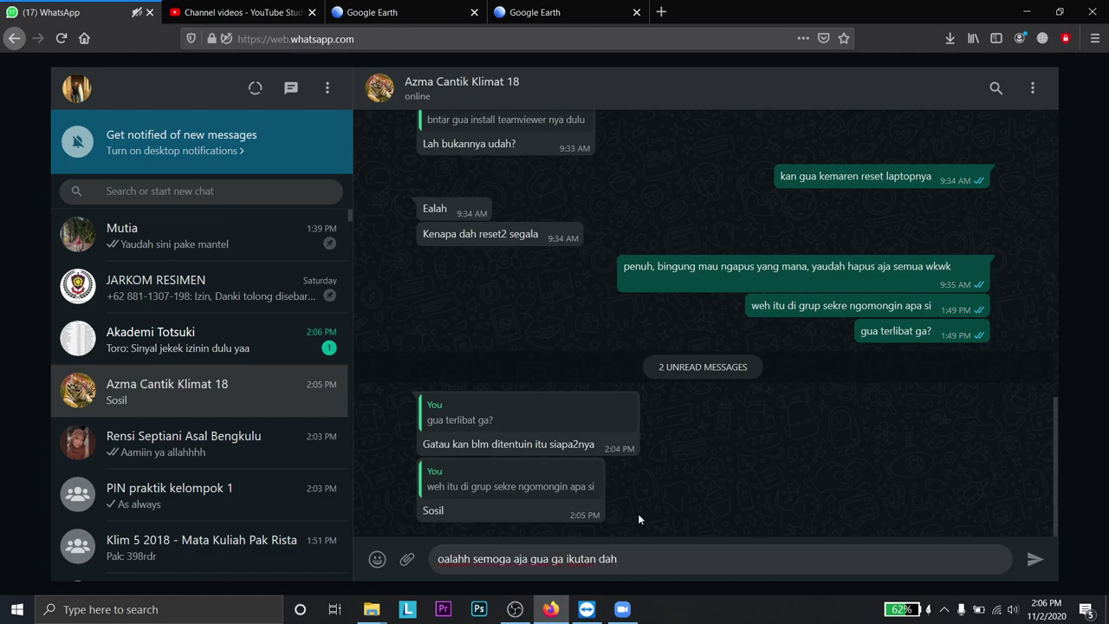
pyautogui.press('BackSpace')
pyautogui.press('Return')
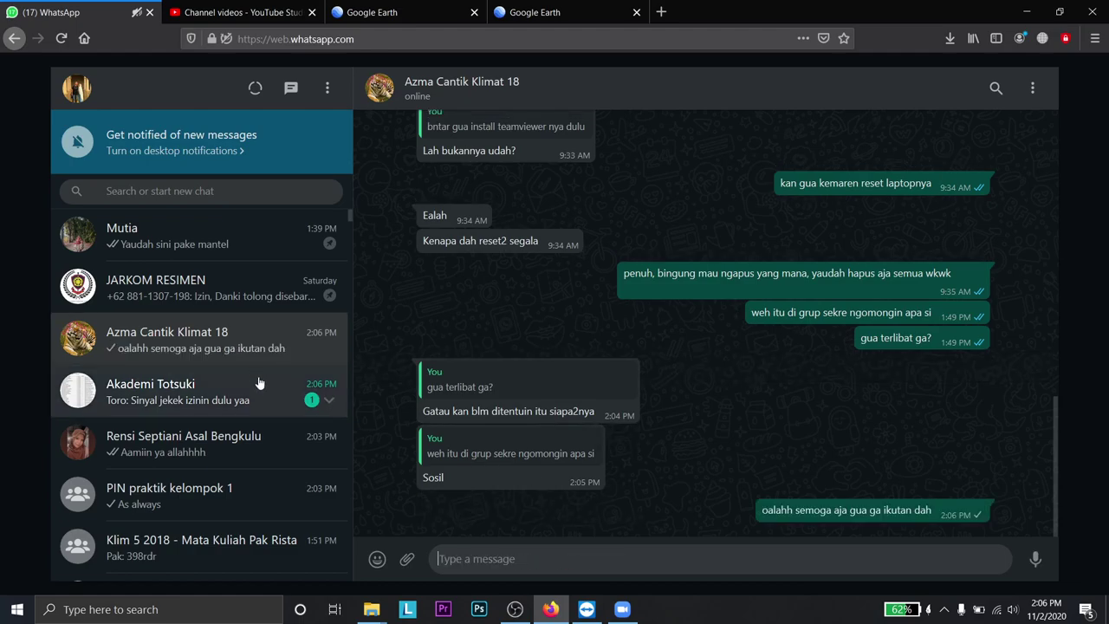
# - Check the Akademi Totsuki group, then return to the second Google Earth tab
pyautogui.click(325, 403)
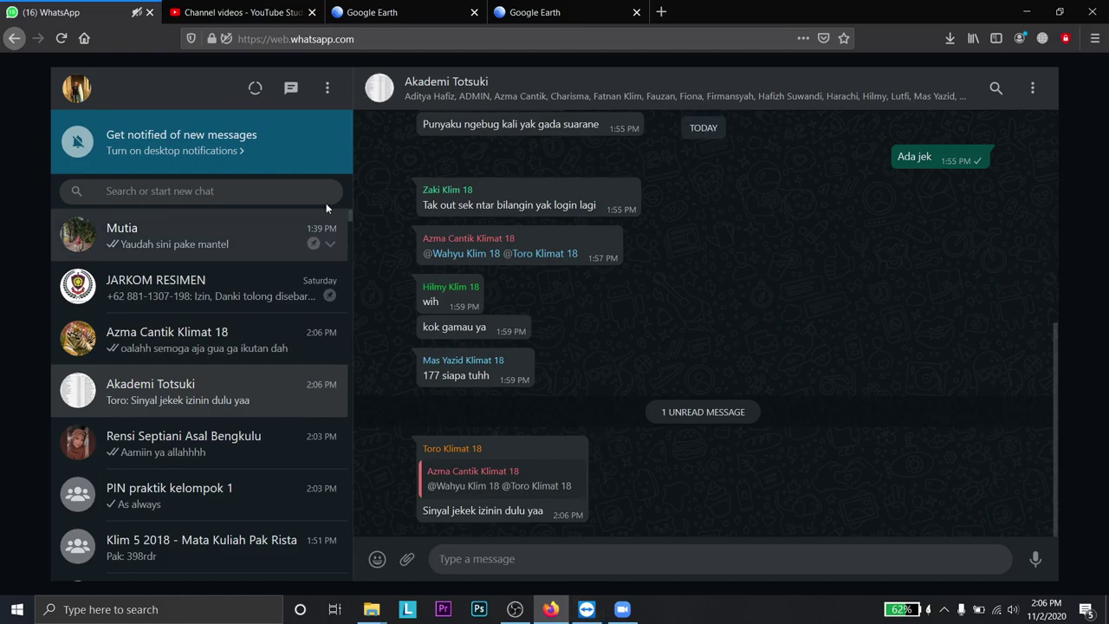
pyautogui.click(247, 13)
pyautogui.click(389, 10)
pyautogui.click(563, 12)
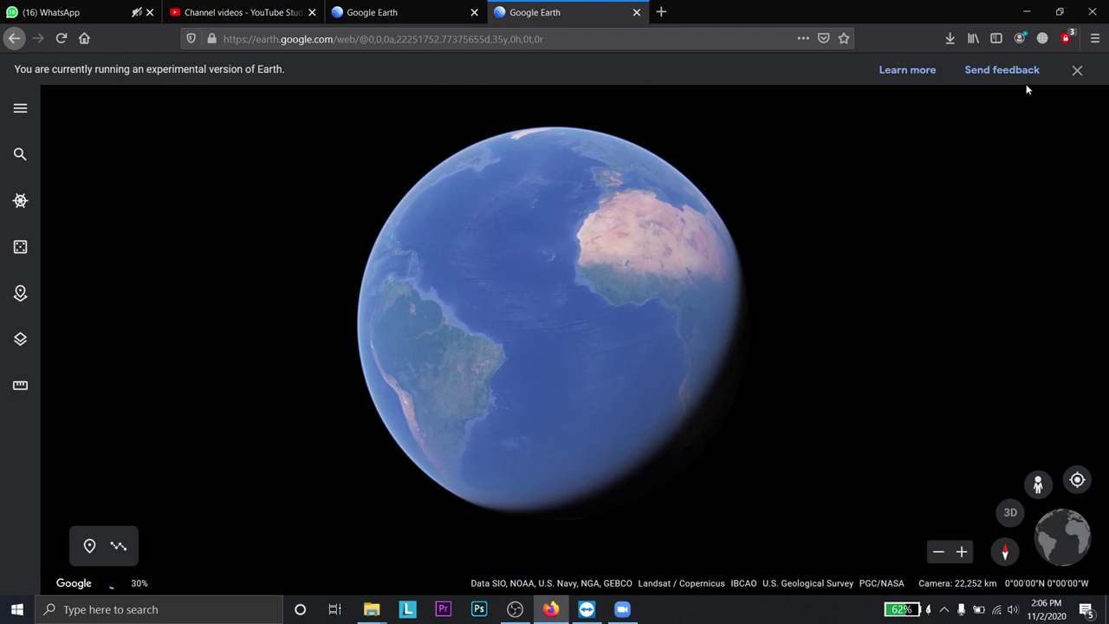
# - Dismiss the experimental notice, search 'dieng' and fly to Dieng, Wonosobo Regency, Central Java
pyautogui.click(1076, 69)
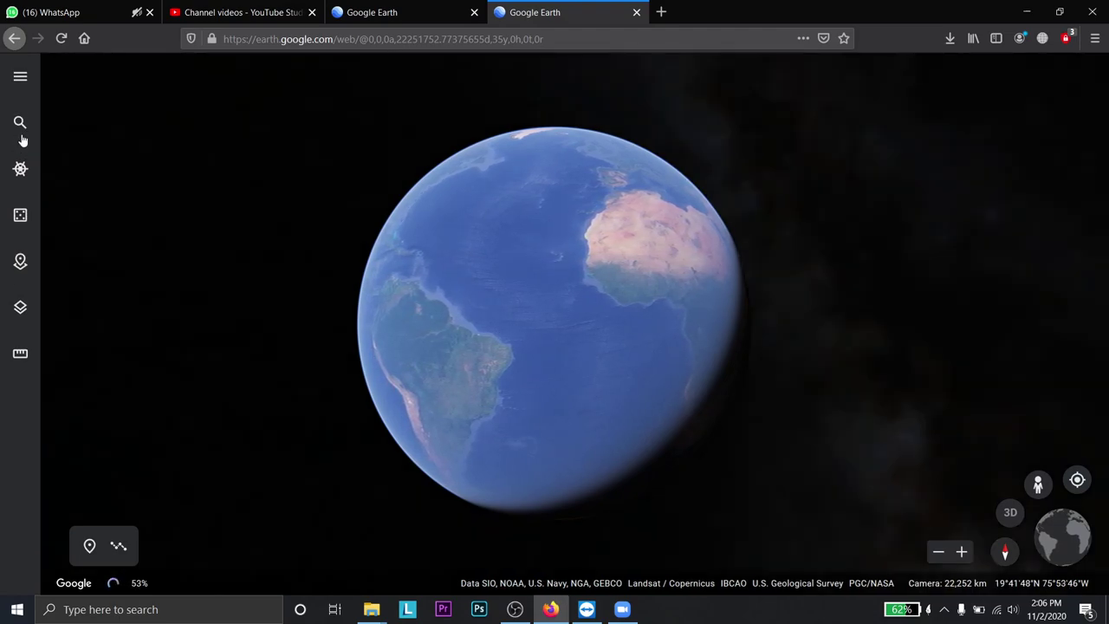
pyautogui.click(20, 122)
pyautogui.write('dieng')
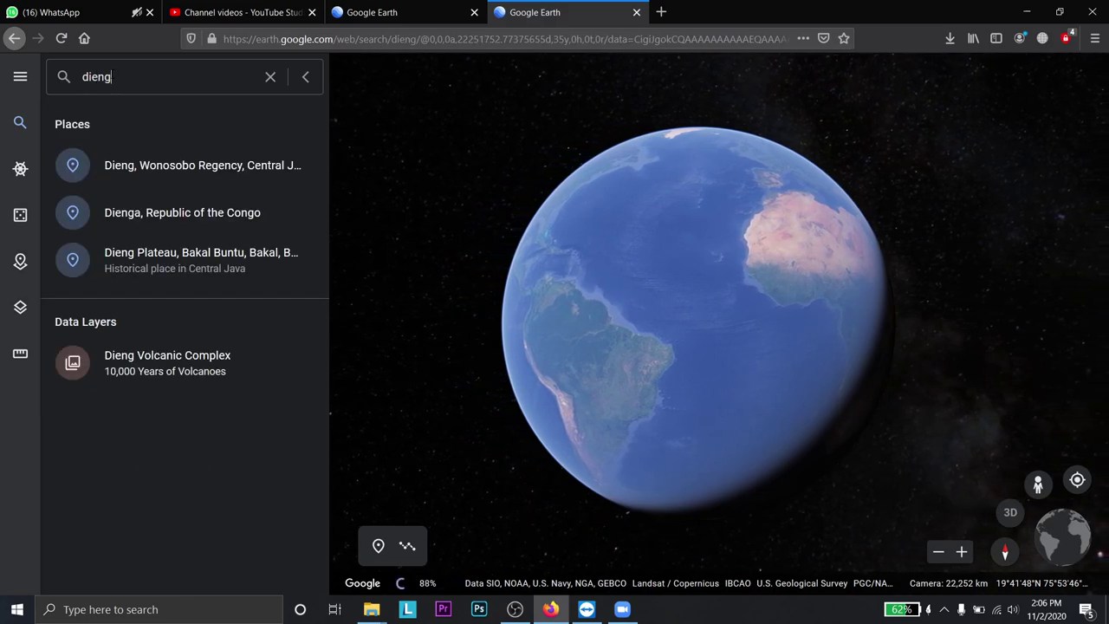
pyautogui.click(148, 166)
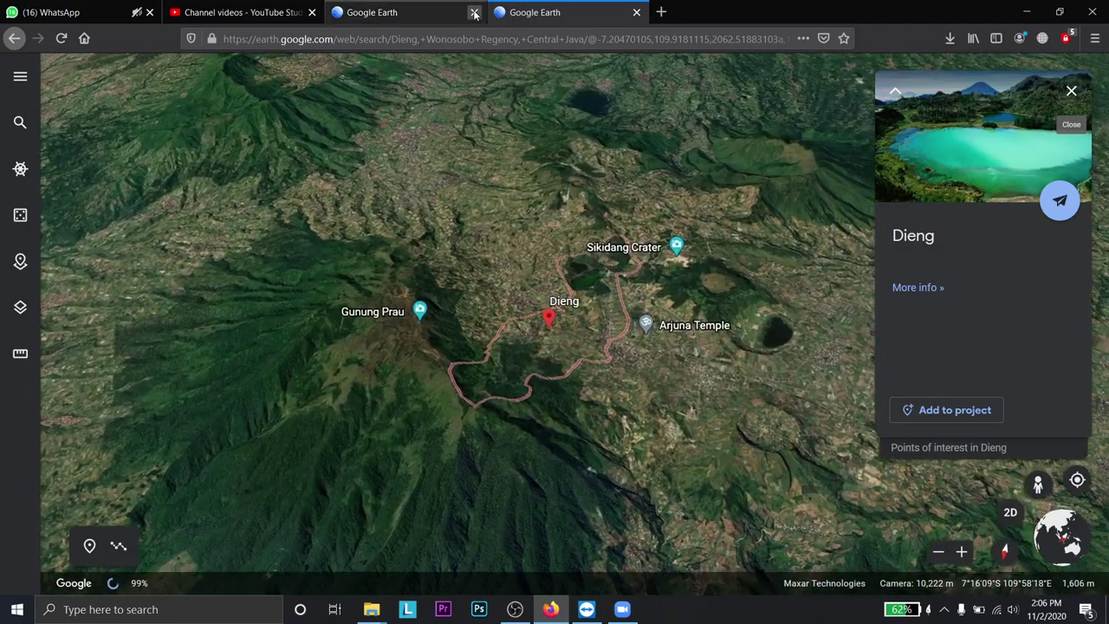
# - Close both Google Earth pages, leaving only the YouTube Studio videos page
pyautogui.click(475, 12)
pyautogui.click(475, 12)
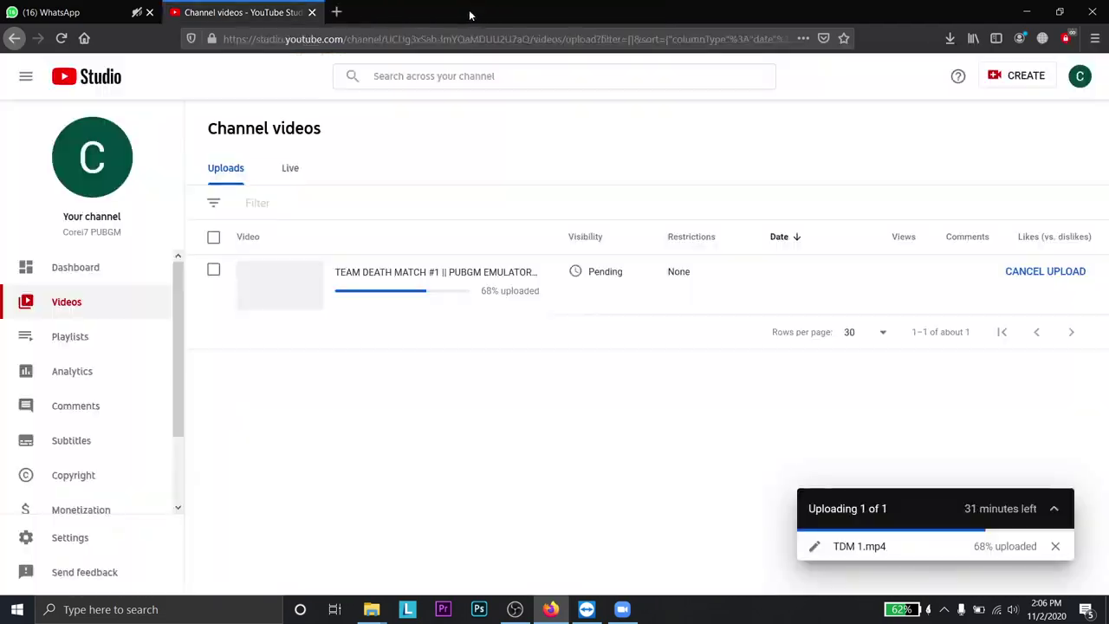
pyautogui.click(622, 609)
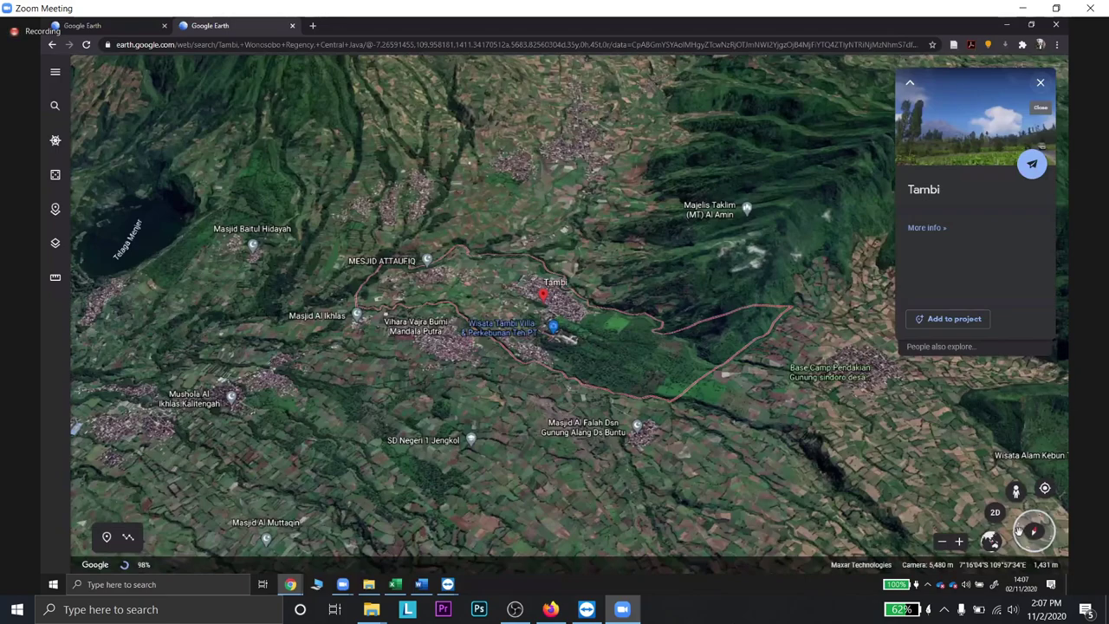
# - Zoom out from Tambi over Central Java, briefly checking YouTube Studio upload progress
pyautogui.scroll(-3, 696, 431)
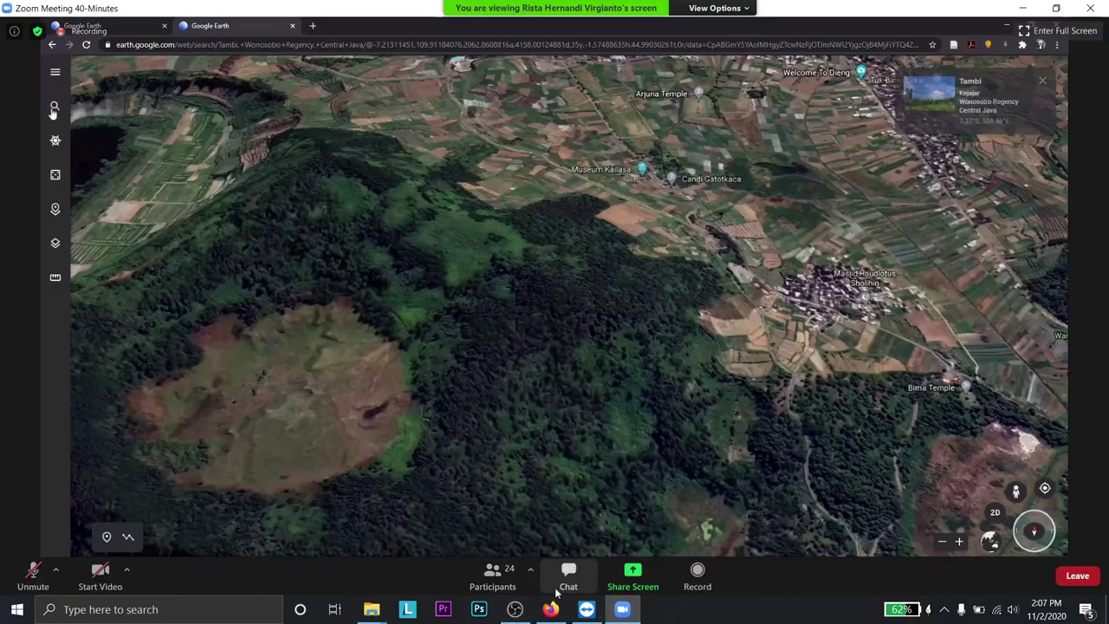
pyautogui.hotkey('alt', 'Tab')
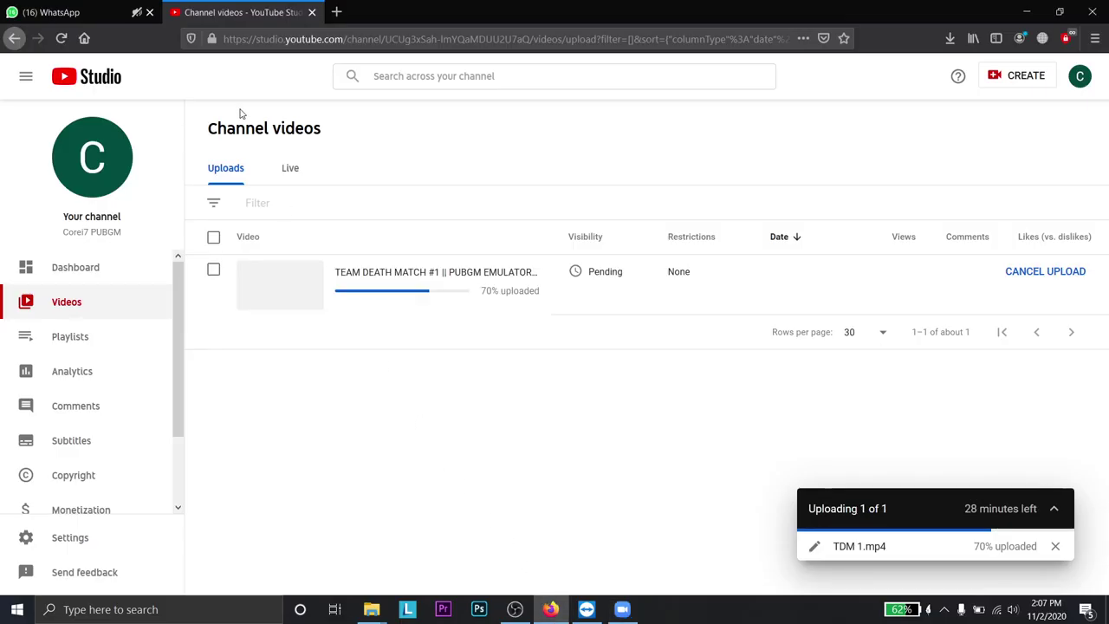
pyautogui.hotkey('alt', 'Tab')
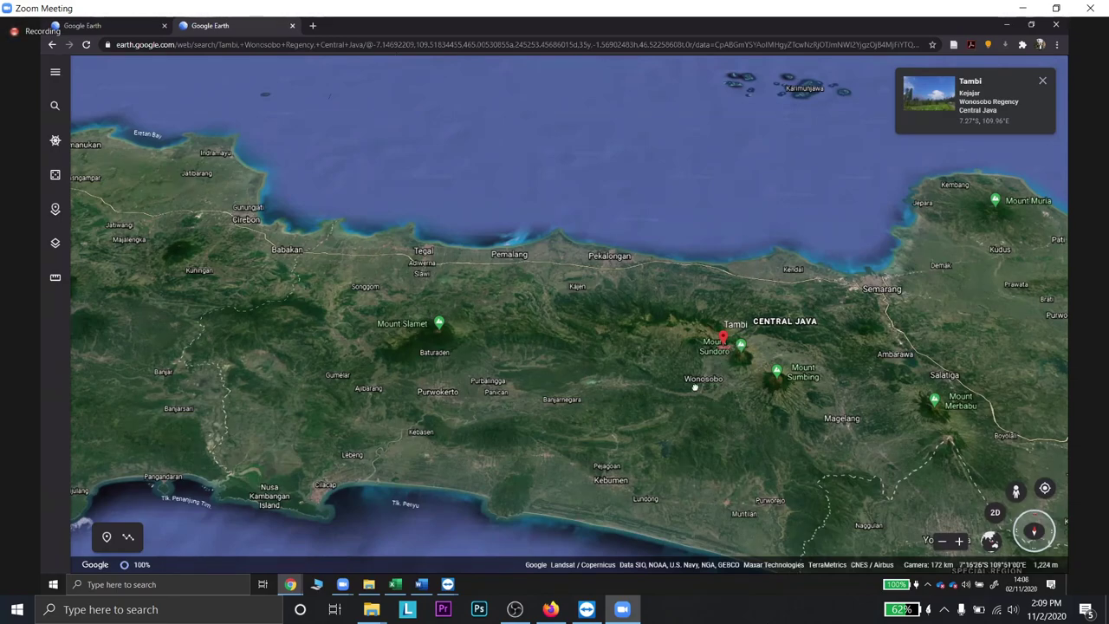
# - Zoom in on Tambi by Mount Sundoro and back out, then switch to WRF Domain Wizard
pyautogui.scroll(2, 672, 371)
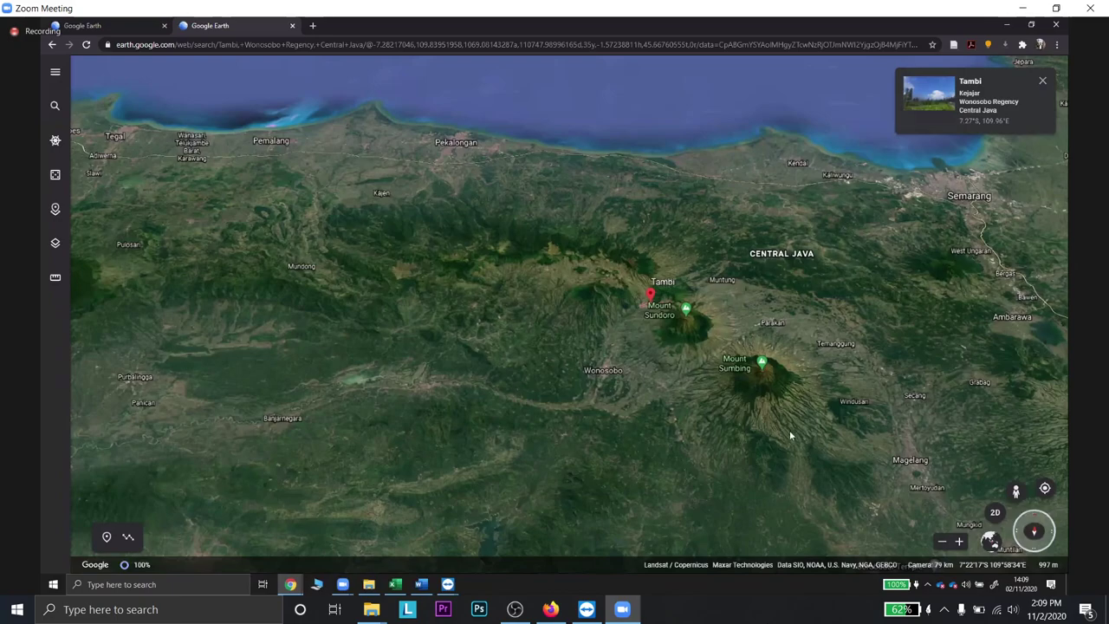
pyautogui.scroll(-3, 795, 386)
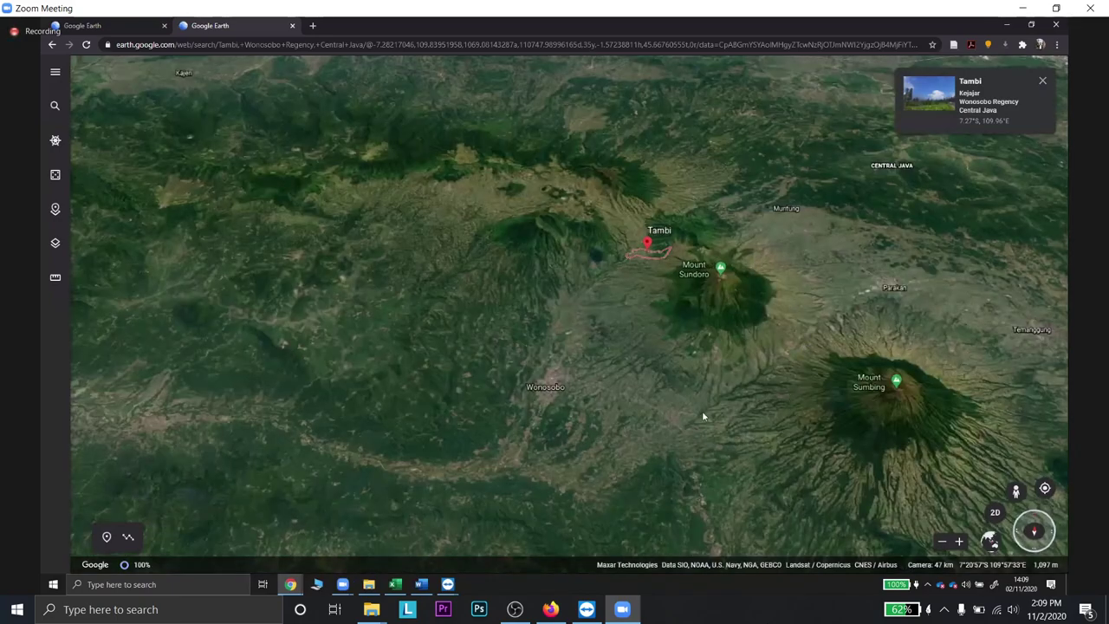
pyautogui.scroll(2, 631, 415)
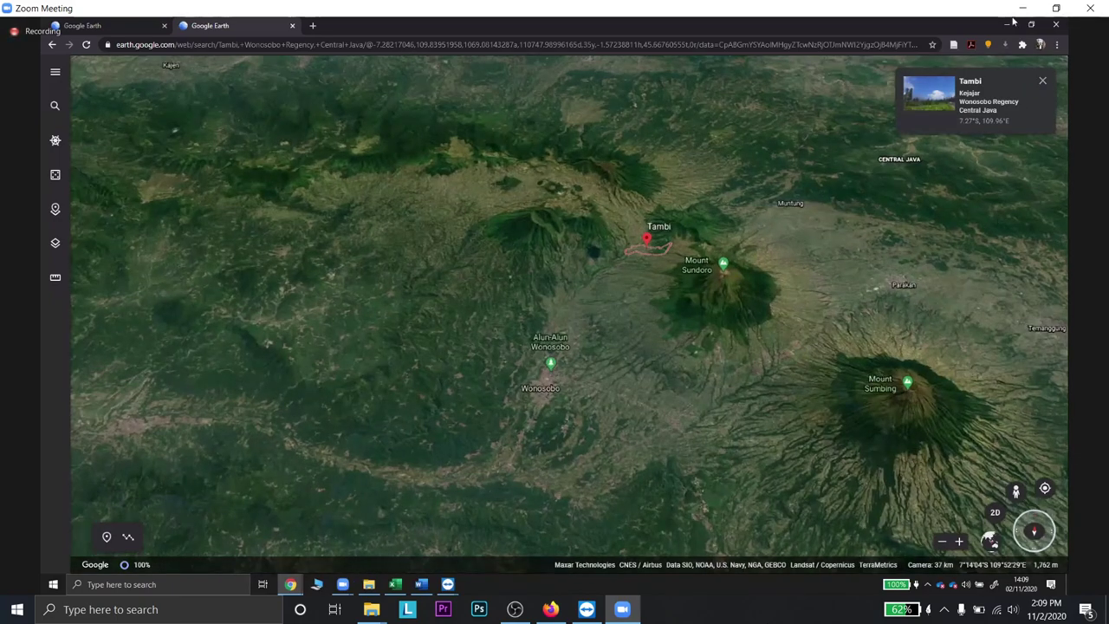
pyautogui.scroll(-2, 689, 350)
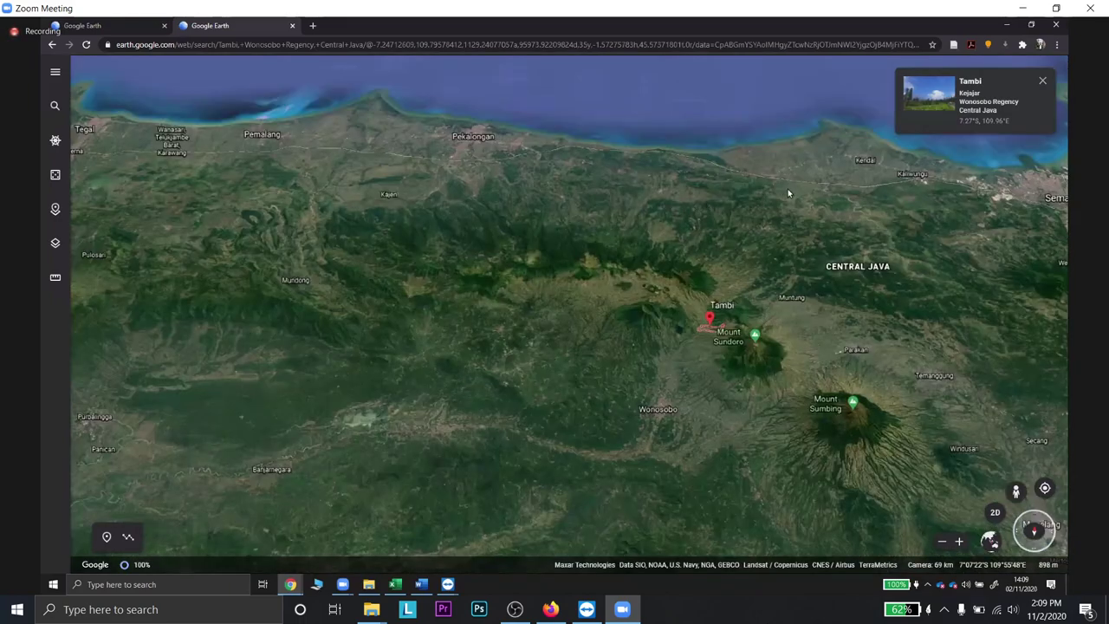
pyautogui.scroll(-2, 787, 191)
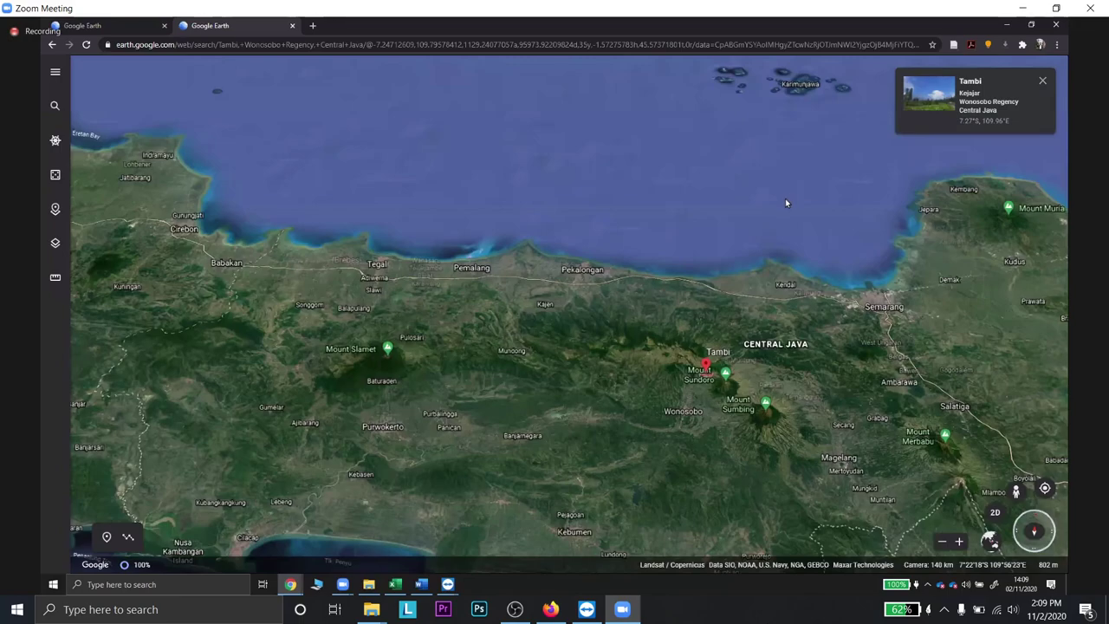
pyautogui.hotkey('alt', 'Tab')
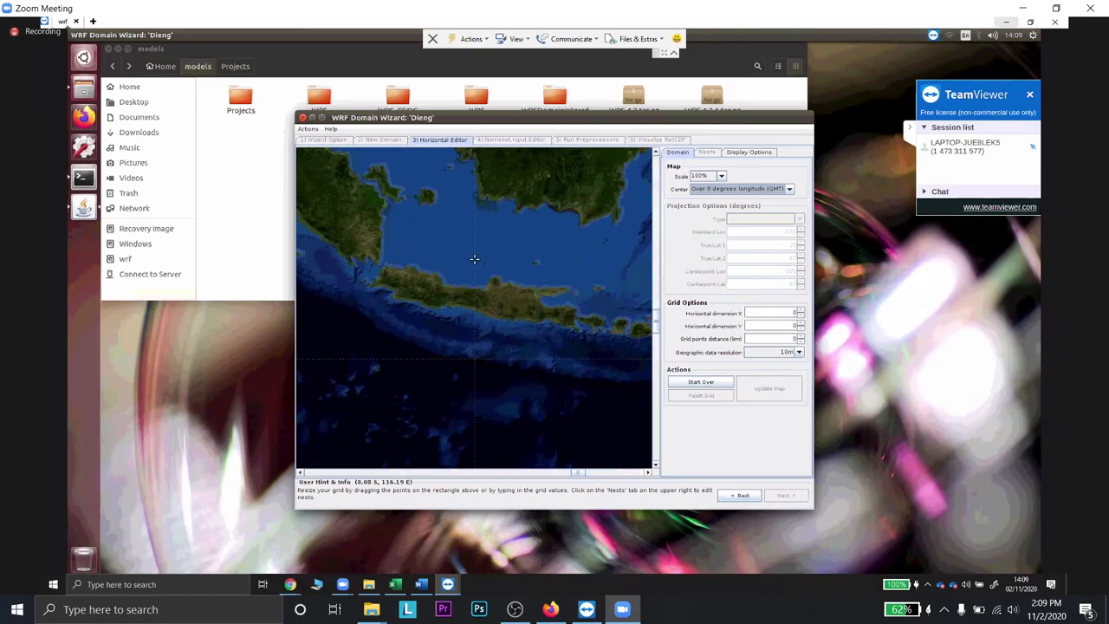
# - Draw the domain box over Java and copy -7.147 into True Lat 2 and Centerpoint Lat
pyautogui.moveTo(499, 325); pyautogui.dragTo(513, 345)
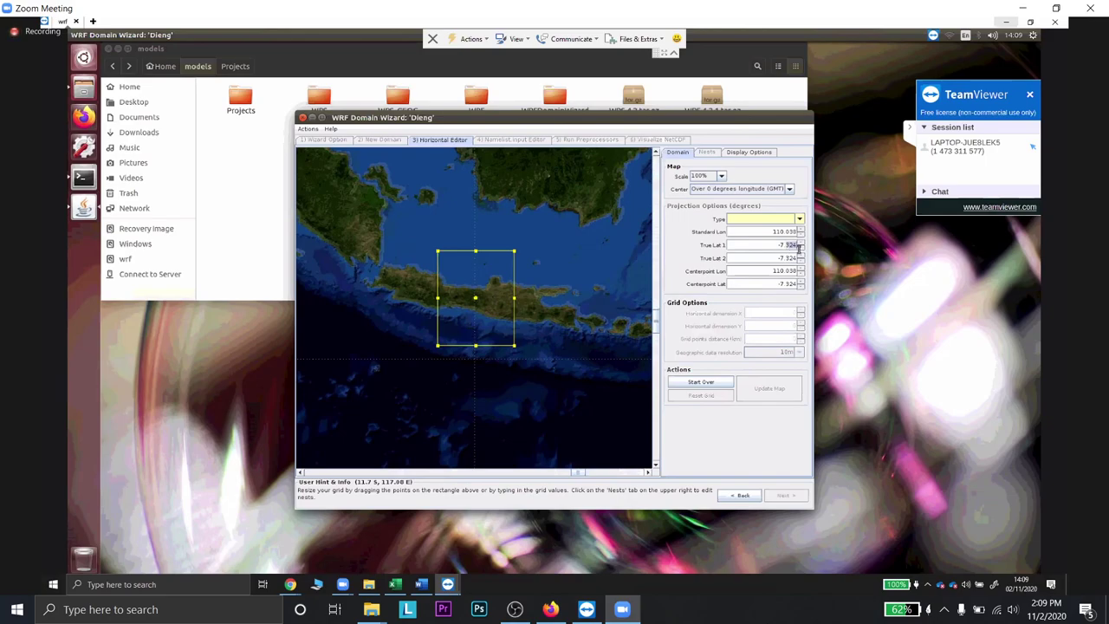
pyautogui.write('147')
pyautogui.click(791, 258)
pyautogui.click(804, 246)
pyautogui.hotkey('ctrl', 'c')
pyautogui.doubleClick(782, 258)
pyautogui.hotkey('ctrl', 'v')
pyautogui.doubleClick(784, 283)
pyautogui.hotkey('ctrl', 'v')
# - Enter 109.518 for Standard and Centerpoint longitudes and choose the Mercator projection
pyautogui.click(768, 270)
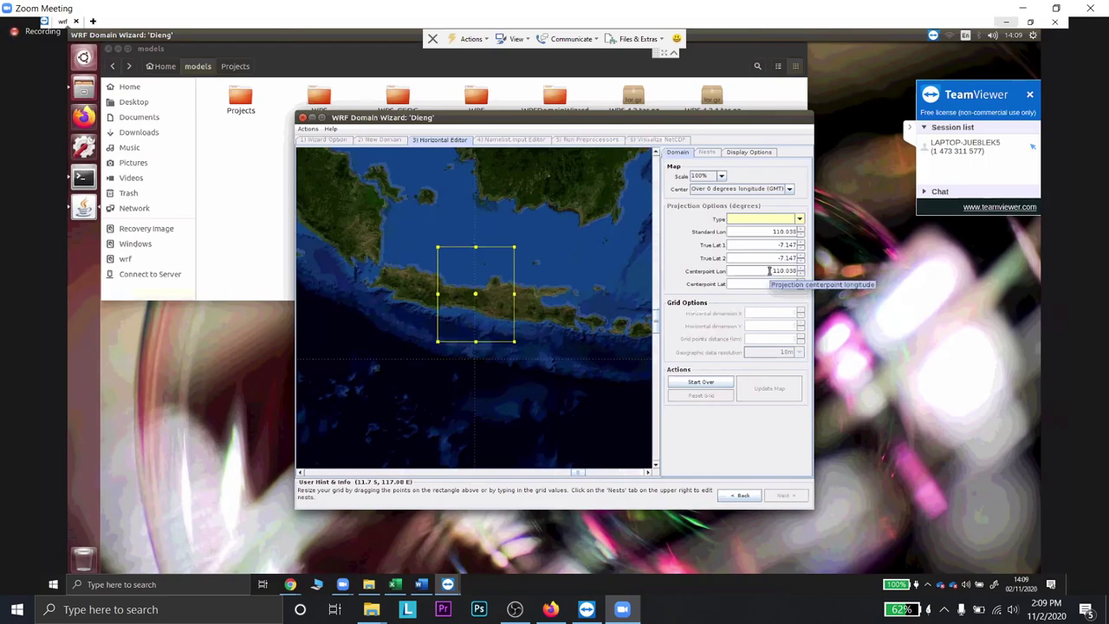
pyautogui.moveTo(771, 232); pyautogui.dragTo(803, 234)
pyautogui.write('1')
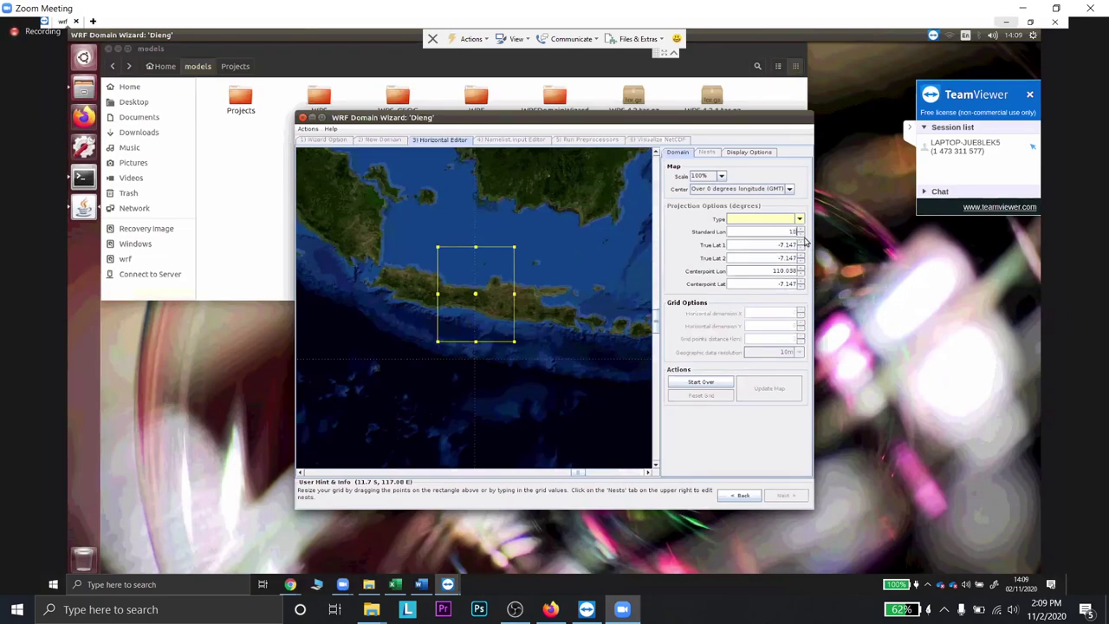
pyautogui.write('09.518')
pyautogui.doubleClick(795, 275)
pyautogui.write('109.518')
pyautogui.press('Return')
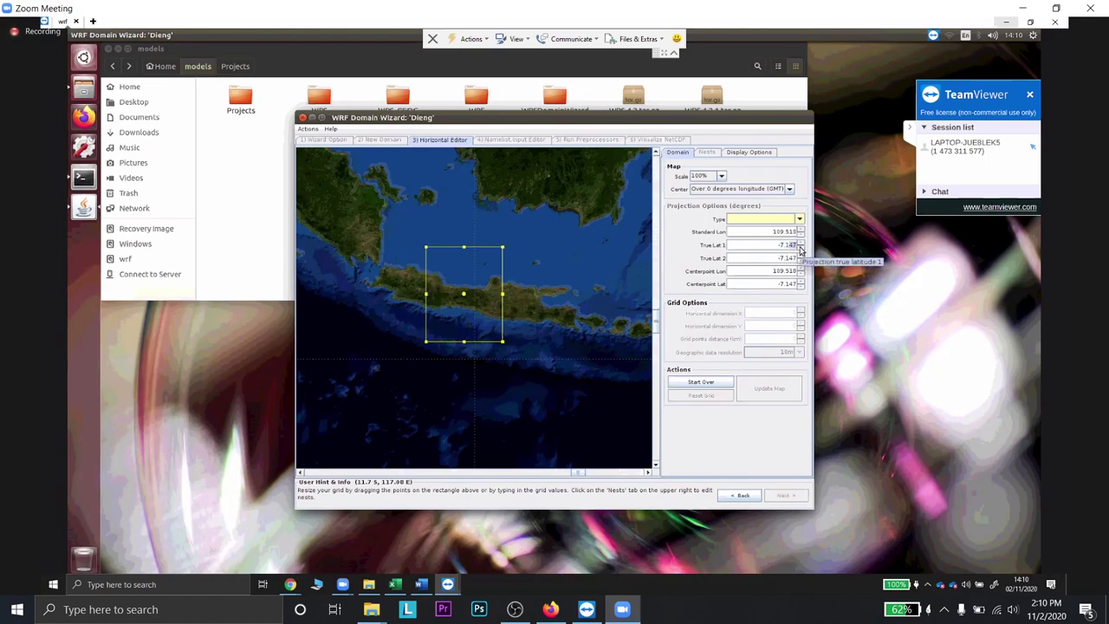
pyautogui.click(769, 259)
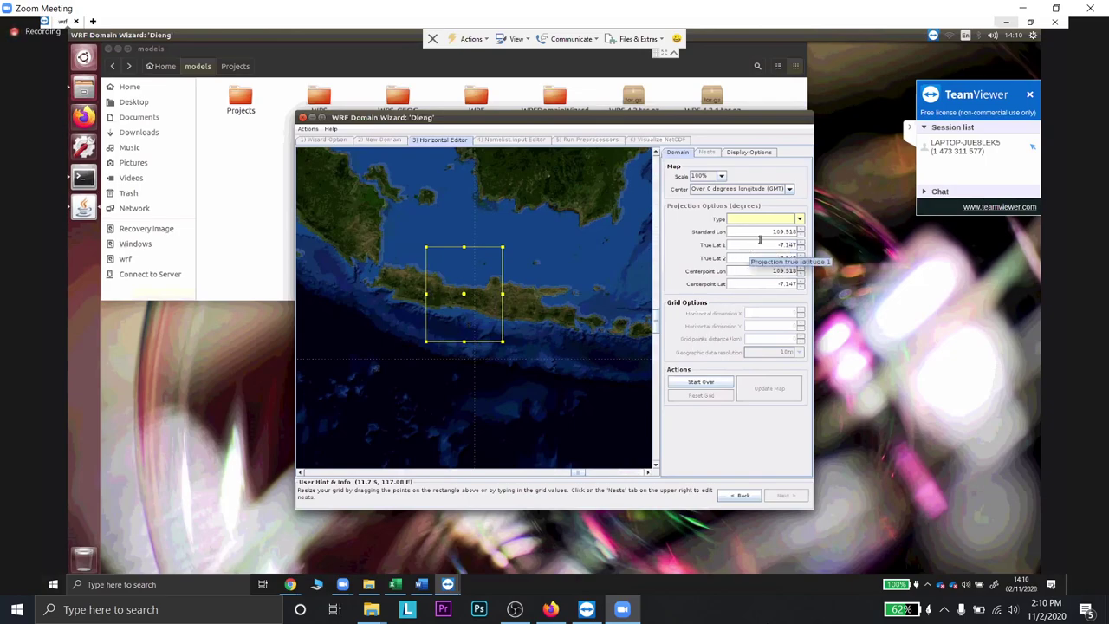
pyautogui.click(798, 221)
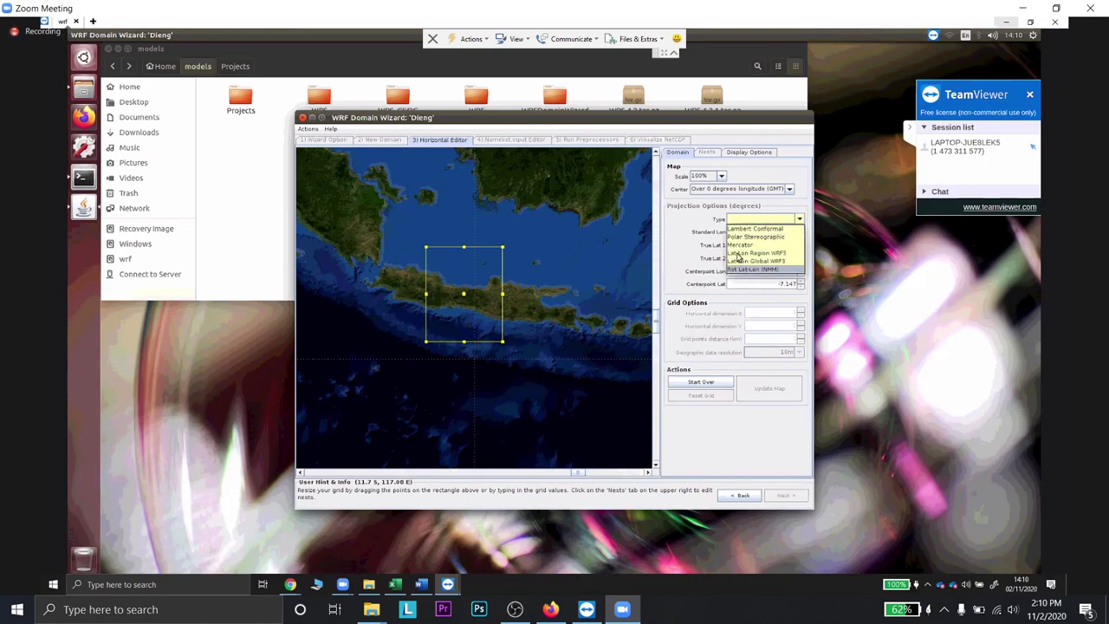
pyautogui.click(739, 244)
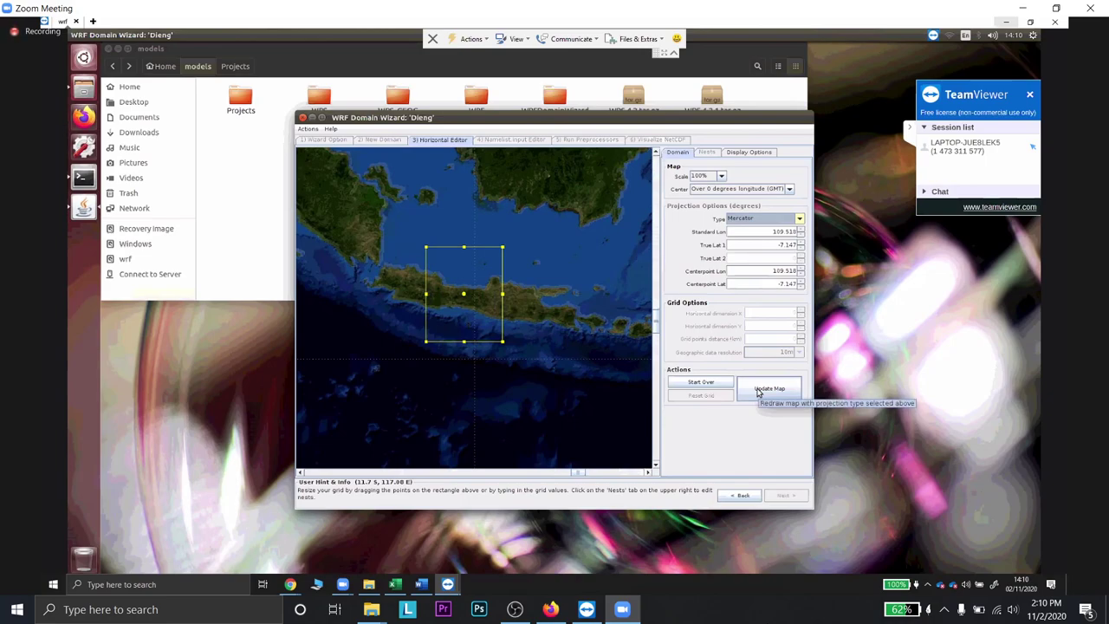
# - Try redrawing the Mercator map, then close the wizard frozen by an out-of-memory error
pyautogui.click(768, 389)
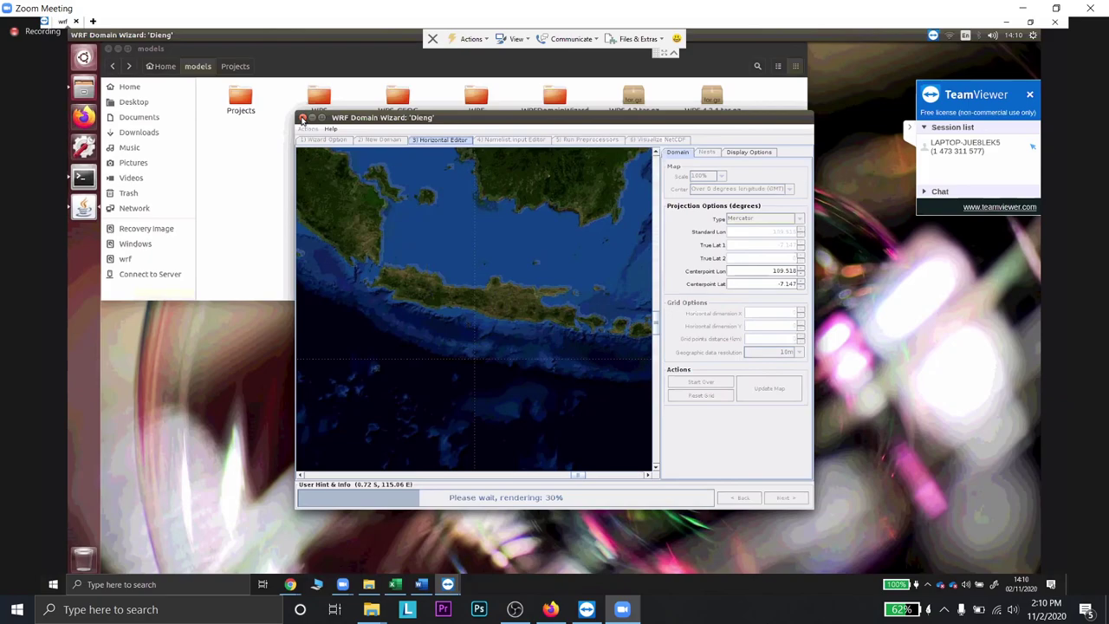
pyautogui.click(302, 117)
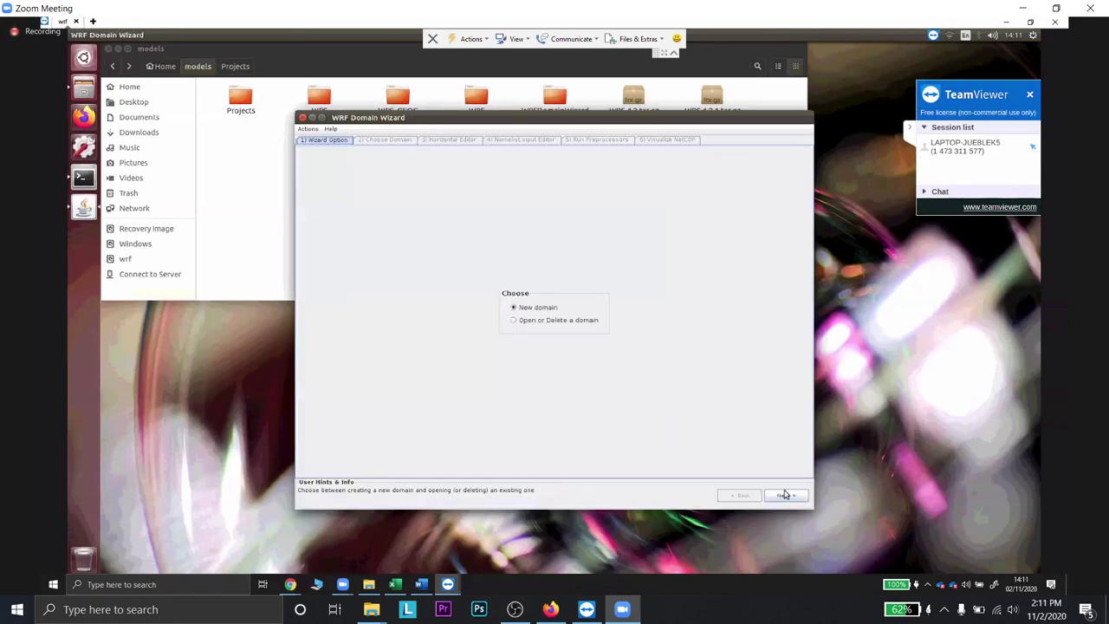
# - Start a new domain named Dieng
pyautogui.click(784, 495)
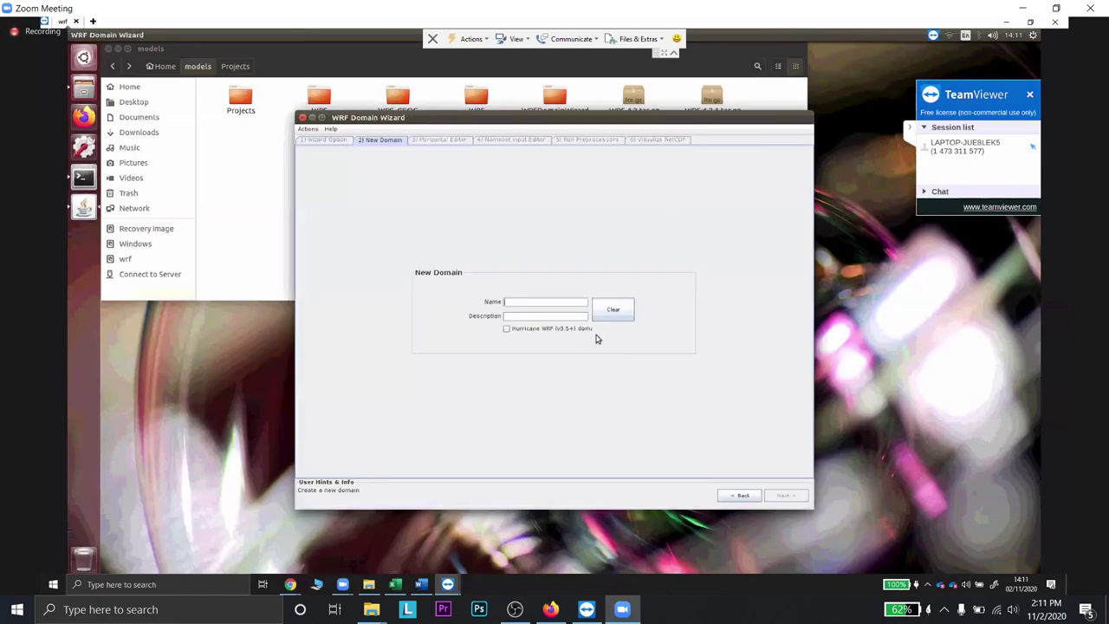
pyautogui.click(545, 305)
pyautogui.write('Dieng')
# - Set the map scale to 50% and scroll the map to Indonesia
pyautogui.click(715, 177)
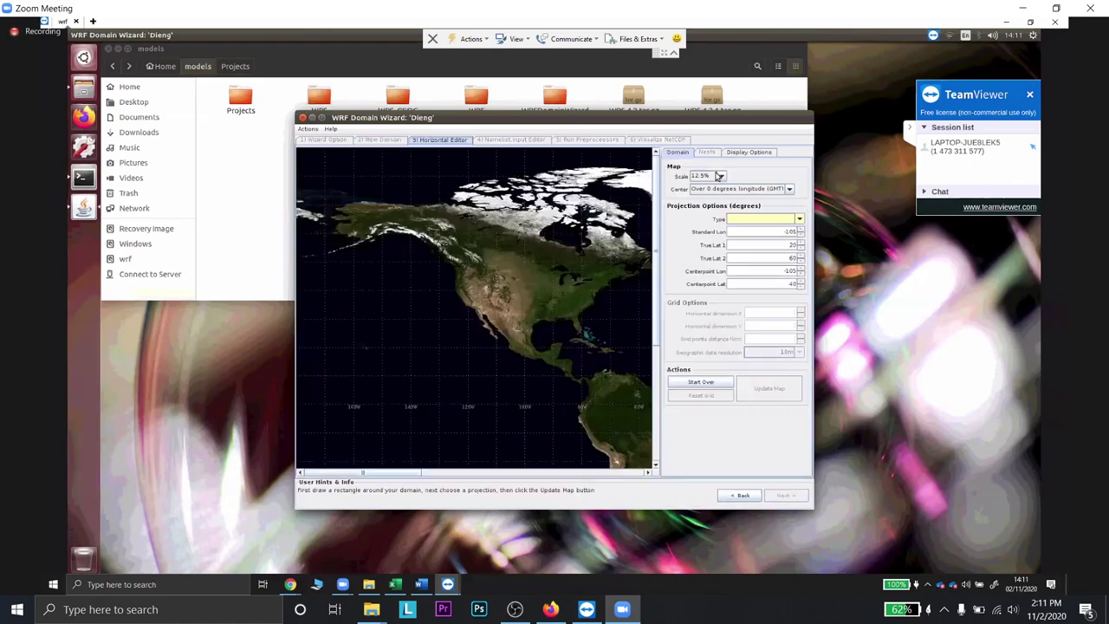
pyautogui.press('Down')
pyautogui.press('Down')
pyautogui.press('Return')
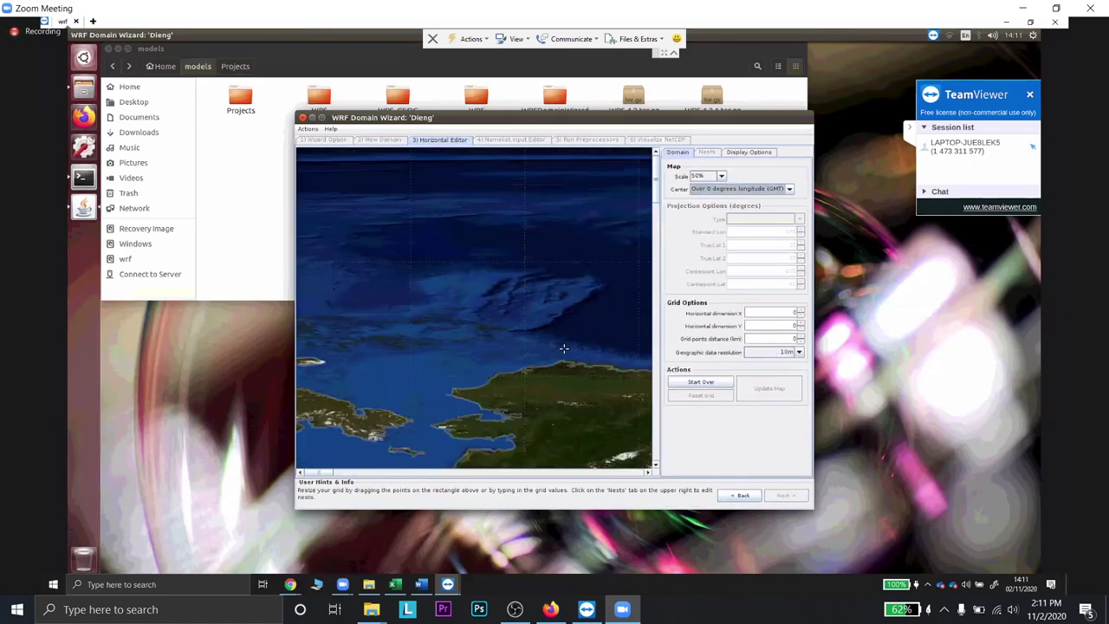
pyautogui.scroll(-2, 564, 348)
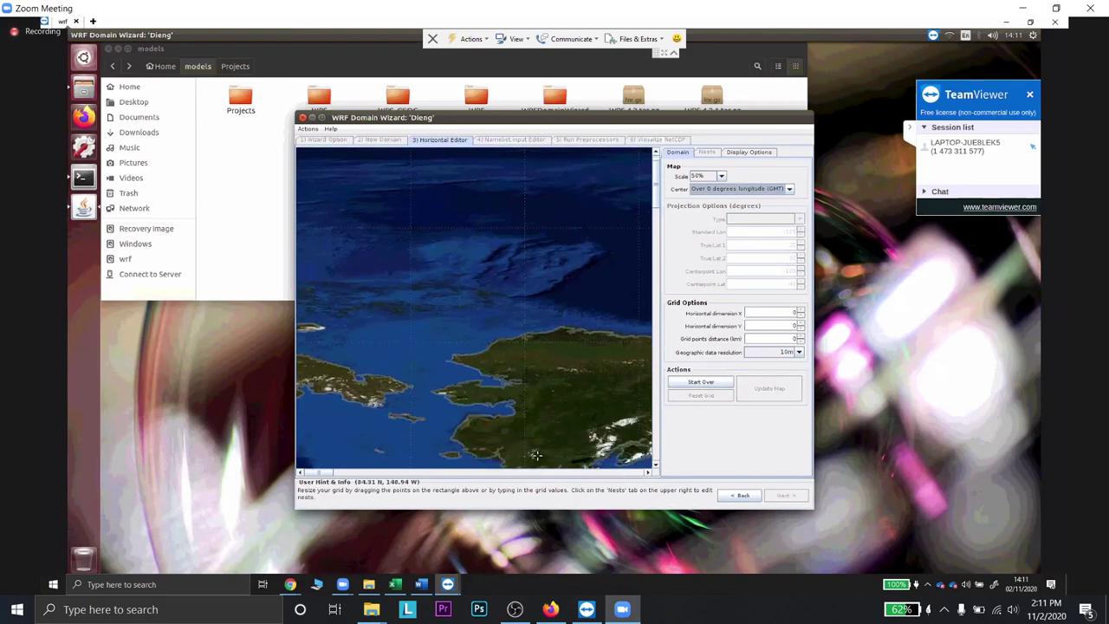
pyautogui.scroll(-10, 334, 470)
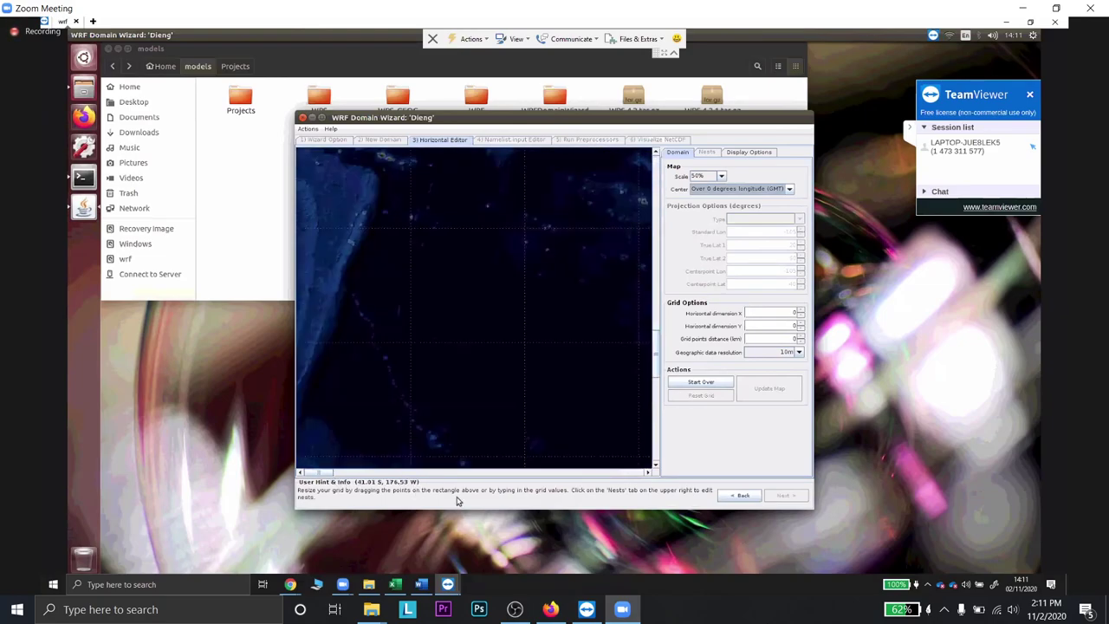
pyautogui.hscroll(10, 626, 503)
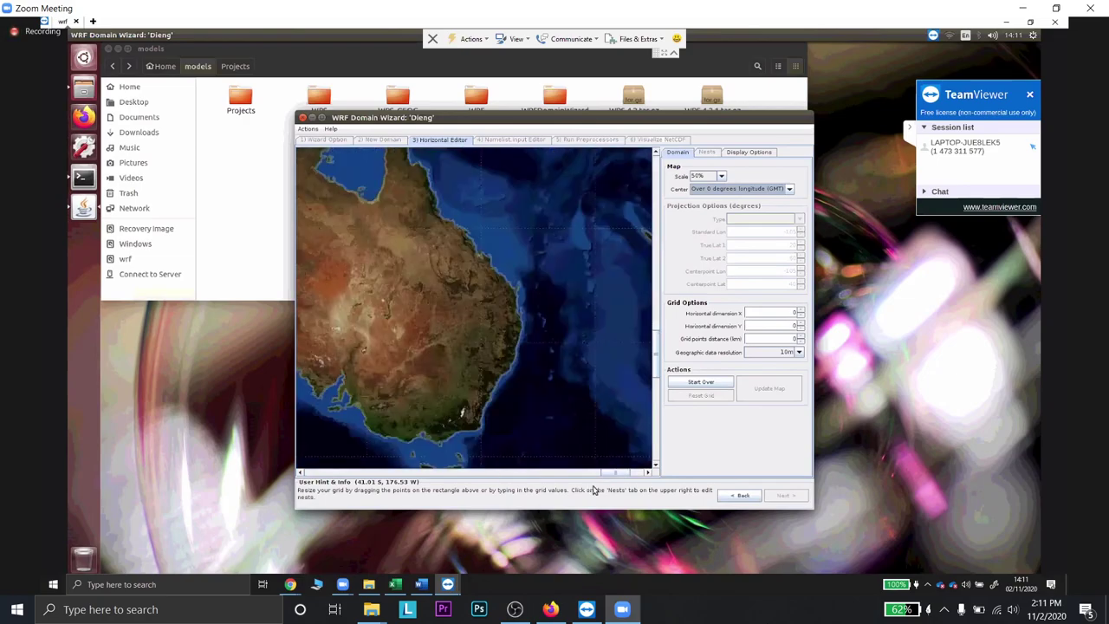
pyautogui.hscroll(-5, 475, 331)
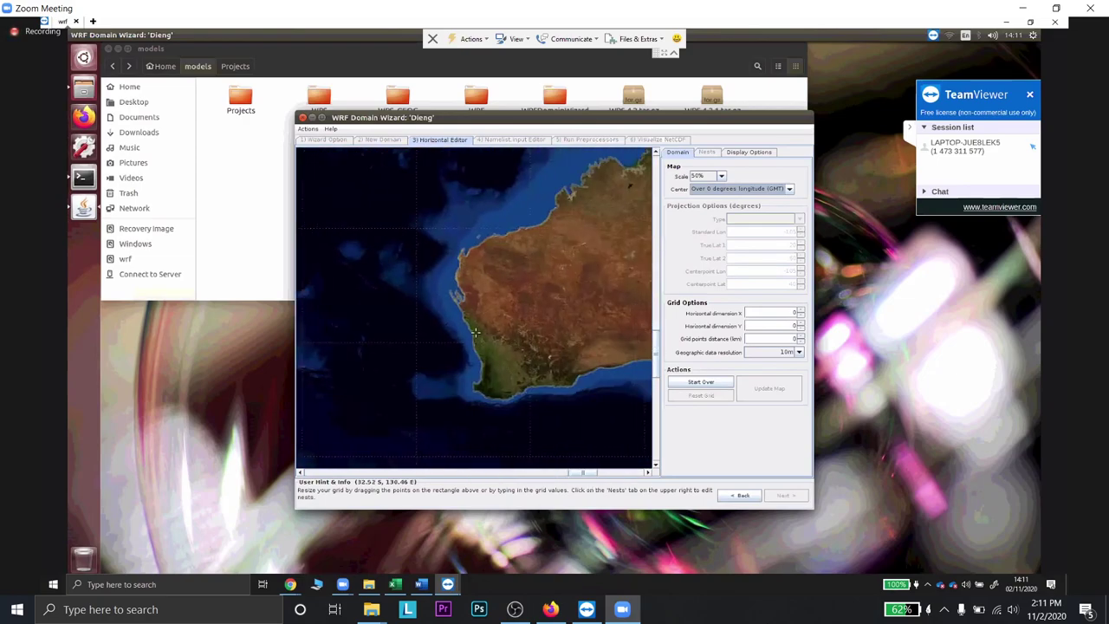
pyautogui.scroll(5, 431, 370)
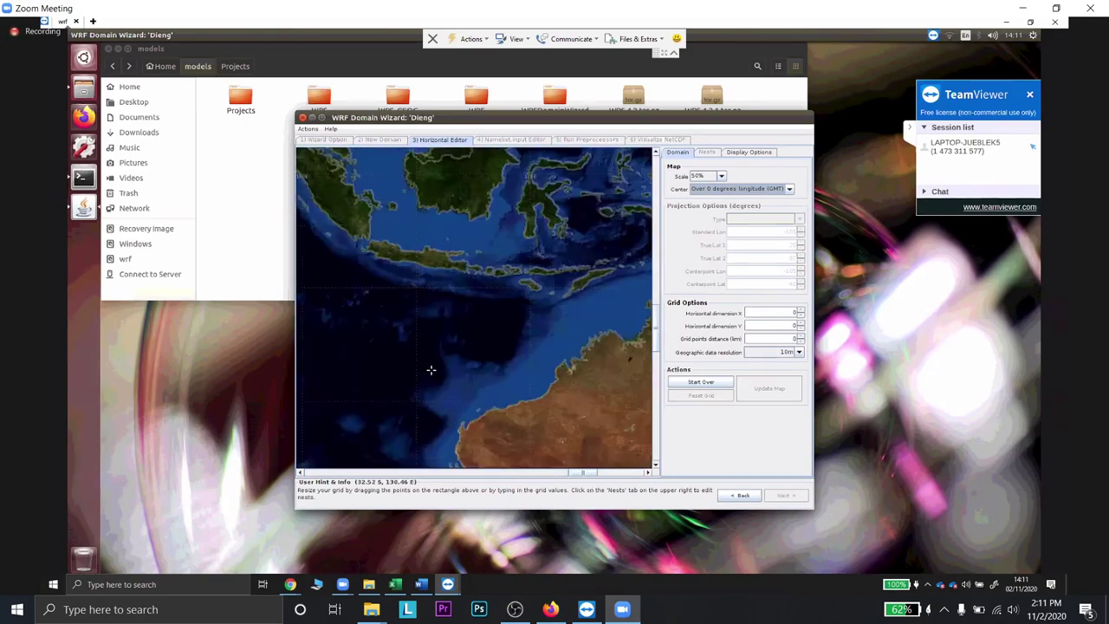
pyautogui.scroll(3, 431, 370)
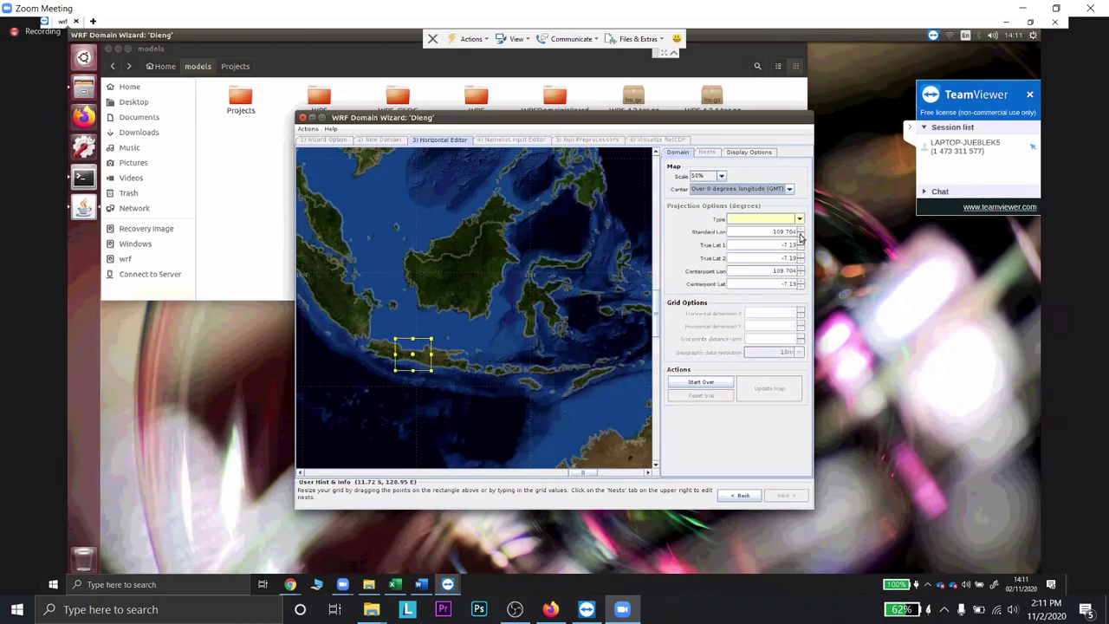
# - Edit Standard Lon and Centerpoint Lon toward 109.5 and trim True Lat 1's decimals
pyautogui.moveTo(796, 233); pyautogui.dragTo(783, 247)
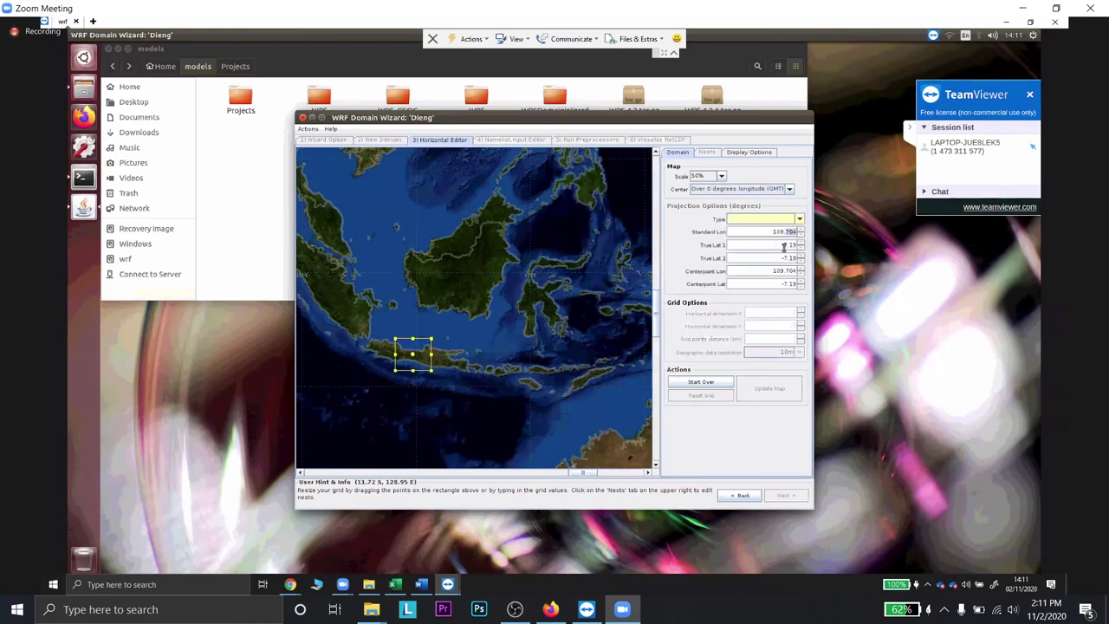
pyautogui.write('518')
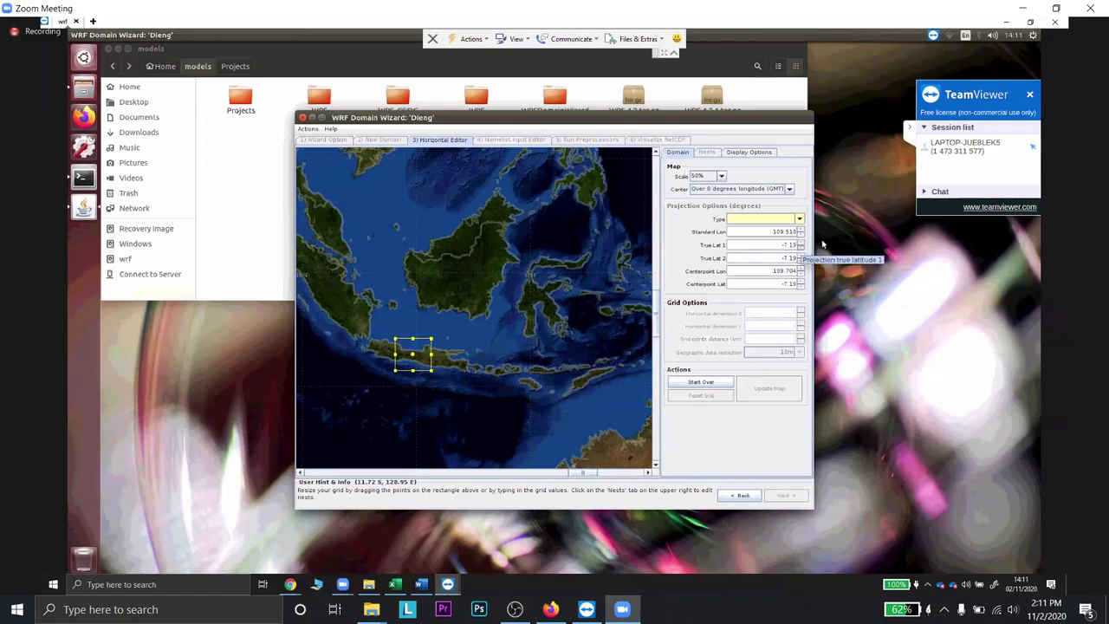
pyautogui.click(782, 244)
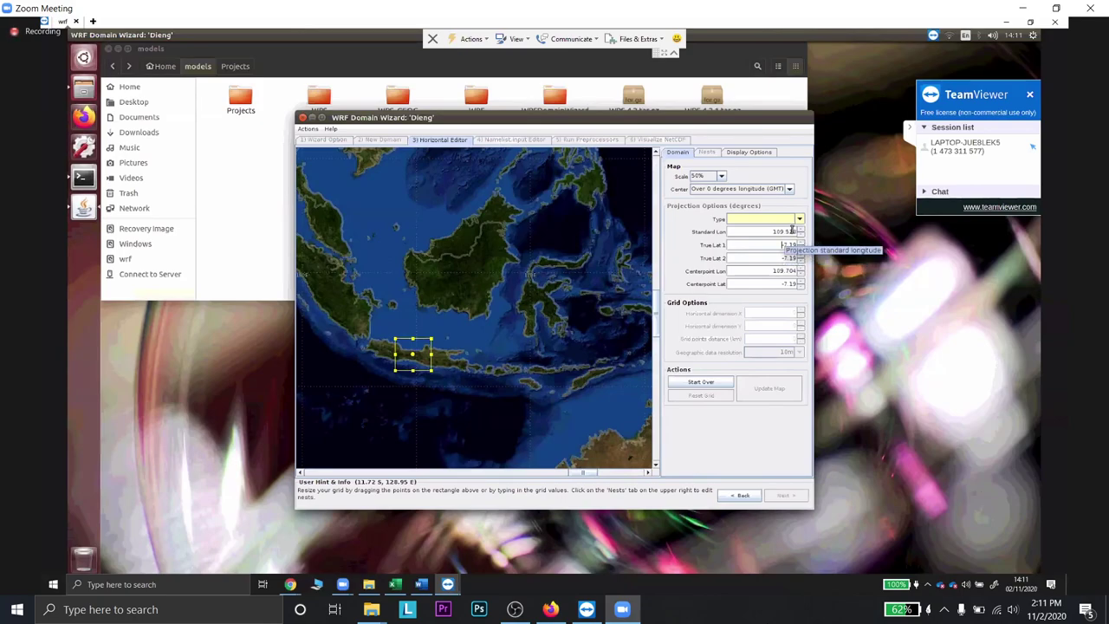
pyautogui.click(799, 234)
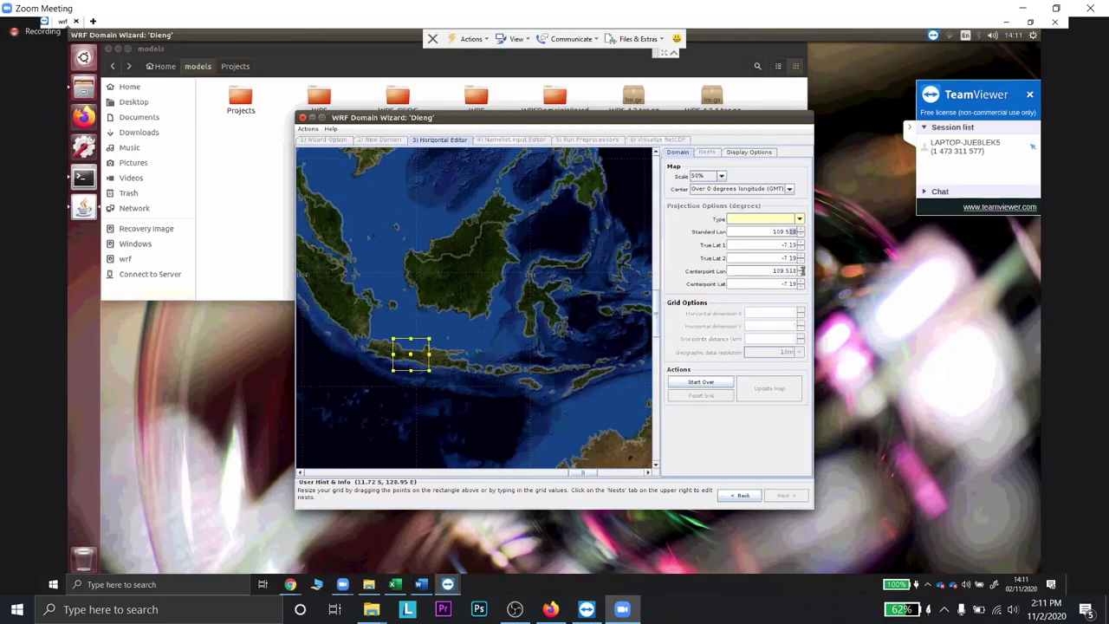
pyautogui.click(791, 270)
pyautogui.write('109')
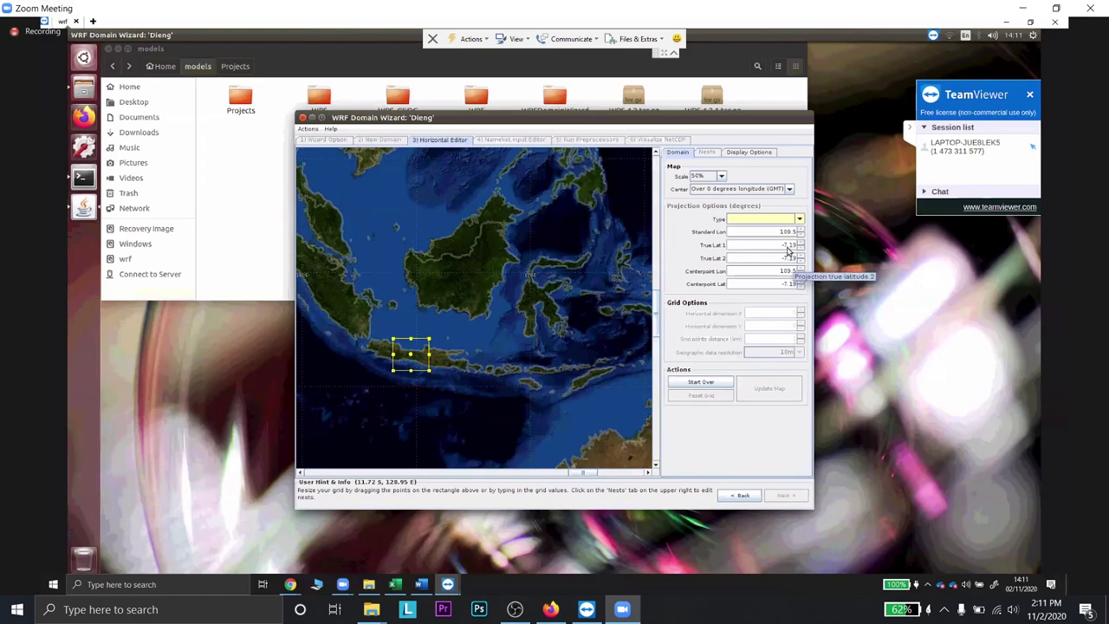
pyautogui.click(787, 245)
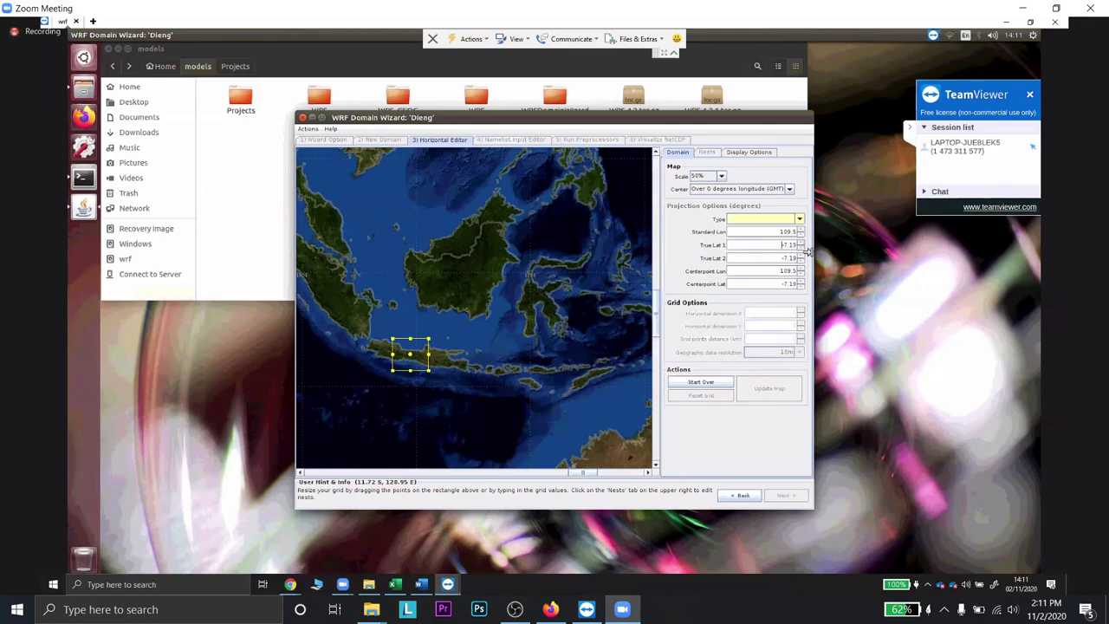
pyautogui.press('BackSpace')
# - Set True Lat 2 and Centerpoint Lat to -7 and redraw the map
pyautogui.moveTo(776, 260); pyautogui.dragTo(809, 260)
pyautogui.write('-7')
pyautogui.click(804, 289)
pyautogui.write('-7')
pyautogui.moveTo(777, 258); pyautogui.dragTo(825, 260)
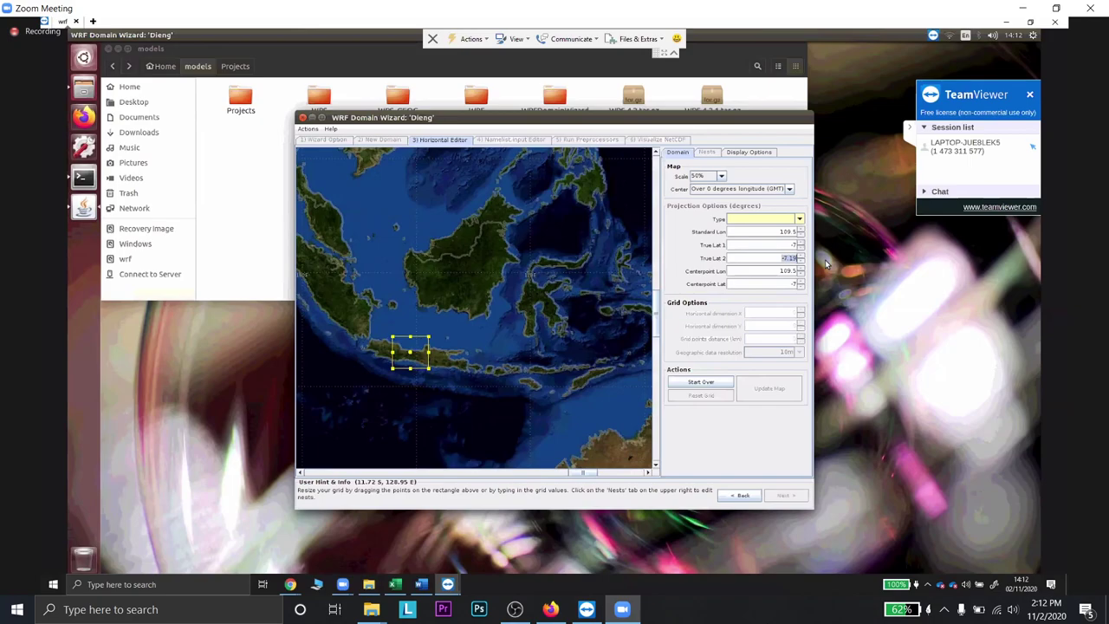
pyautogui.write('-7')
pyautogui.click(769, 387)
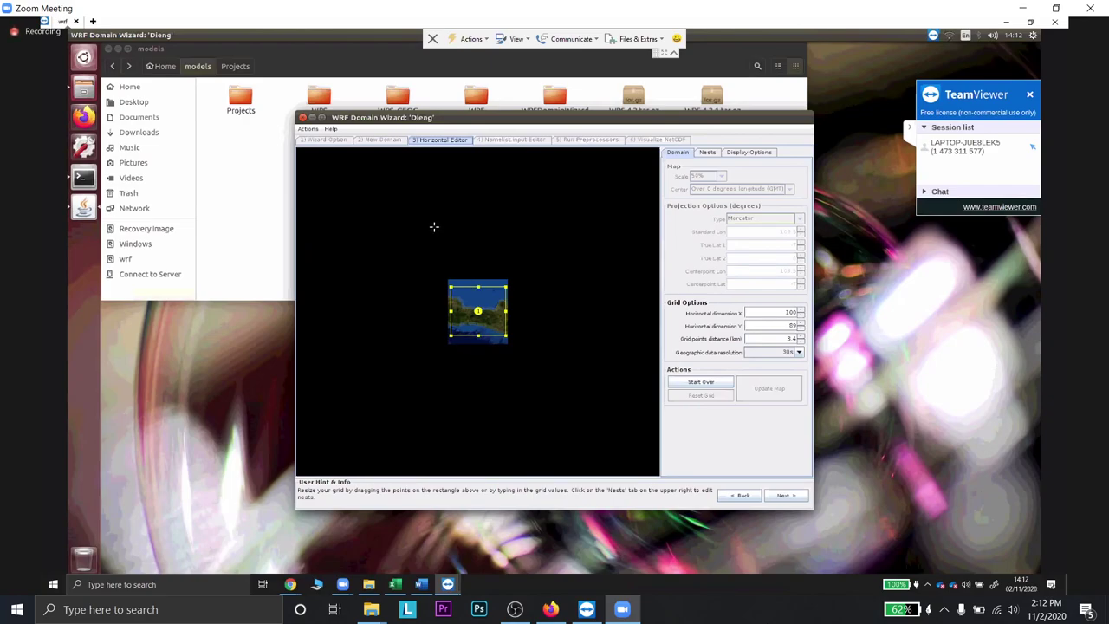
# - Discard the old grid and stretch the new domain box north, west and east over Borneo and Java
pyautogui.click(722, 382)
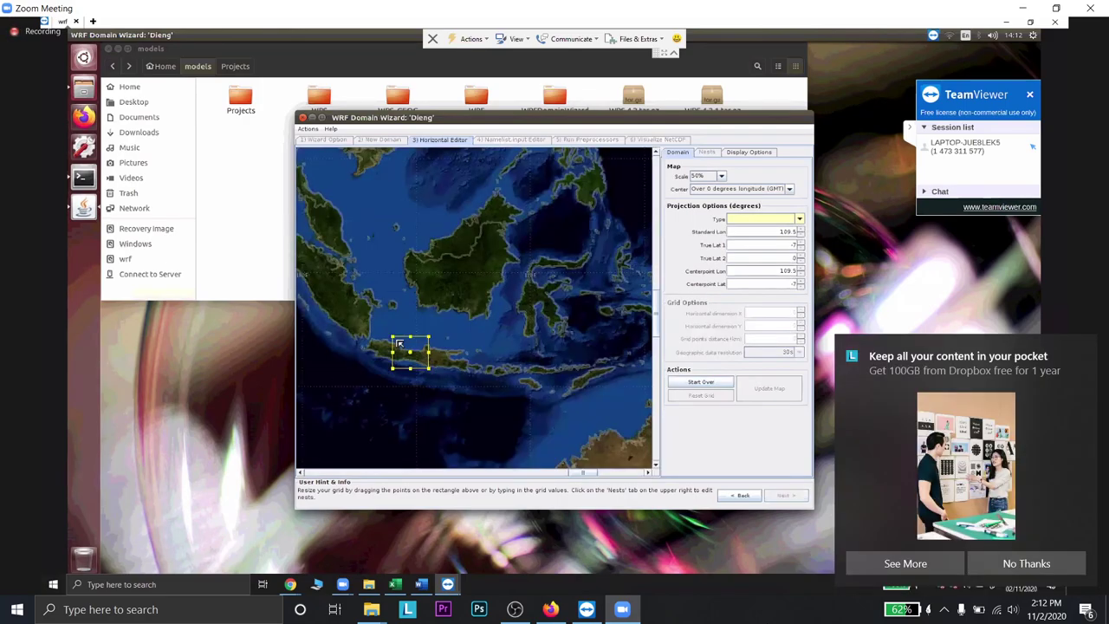
pyautogui.moveTo(410, 336); pyautogui.dragTo(410, 229)
pyautogui.moveTo(391, 298); pyautogui.dragTo(314, 283)
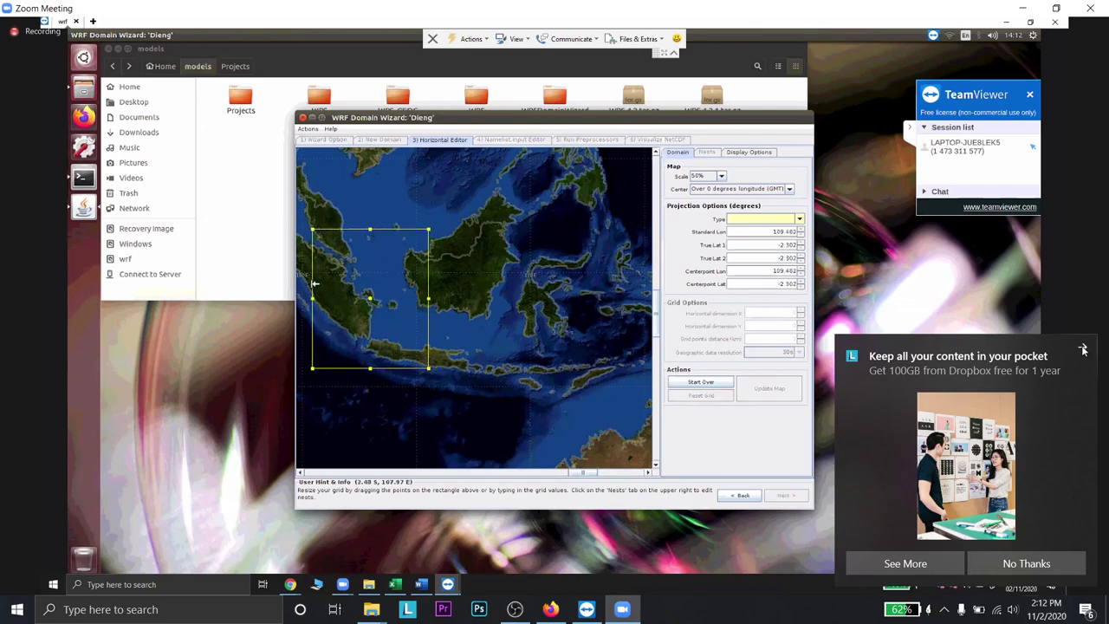
pyautogui.moveTo(428, 298); pyautogui.dragTo(529, 298)
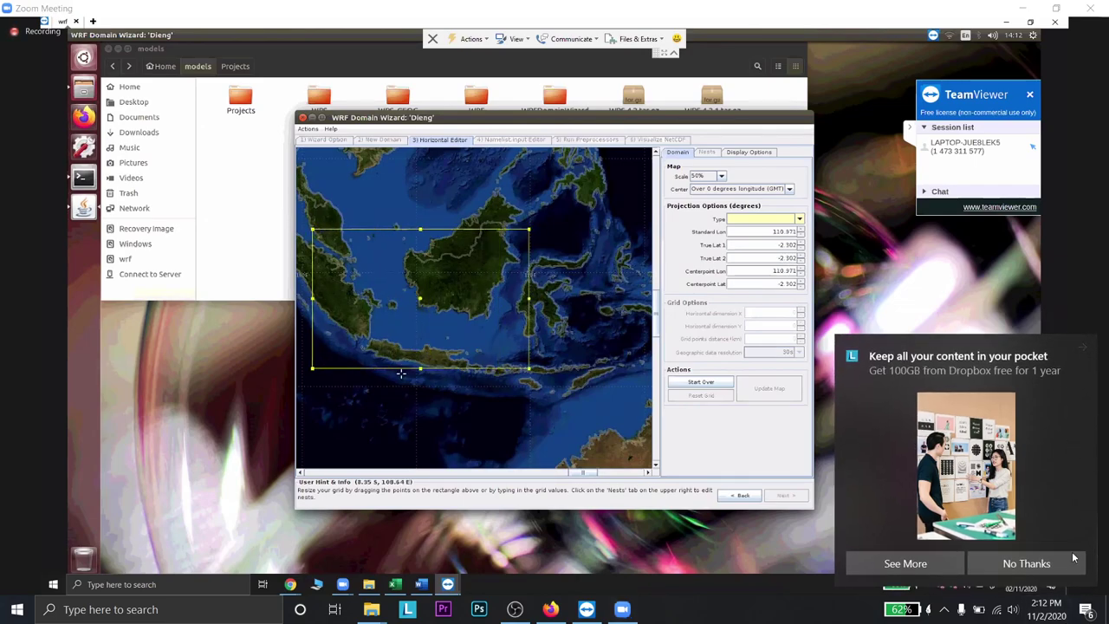
pyautogui.click(1009, 563)
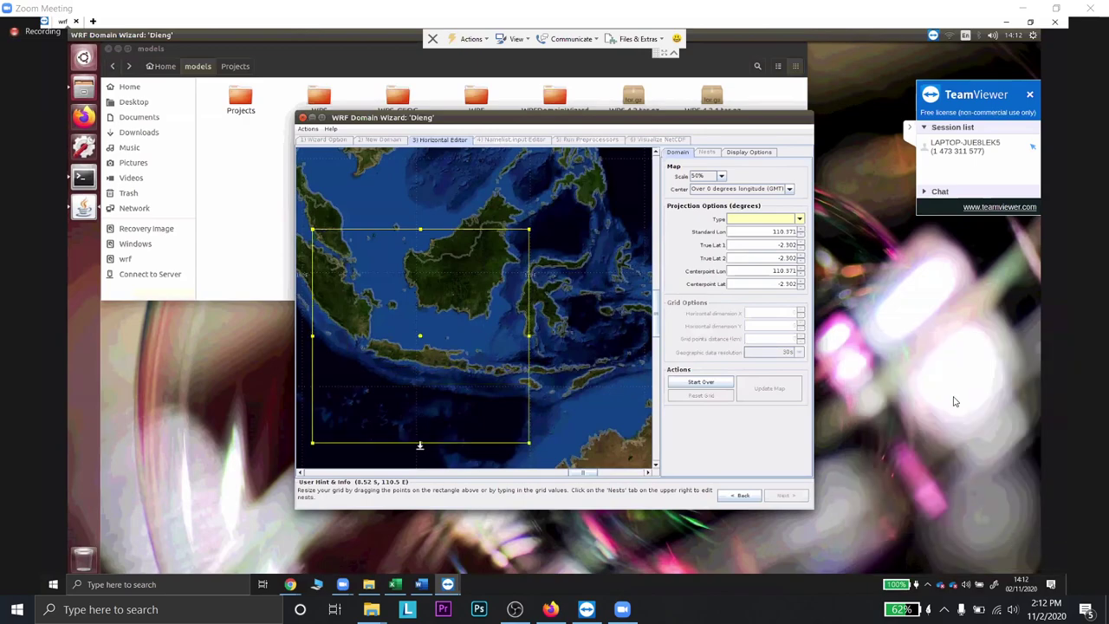
# - Open Task Manager from the taskbar, maximize it and show detailed process usage
pyautogui.rightClick(761, 617)
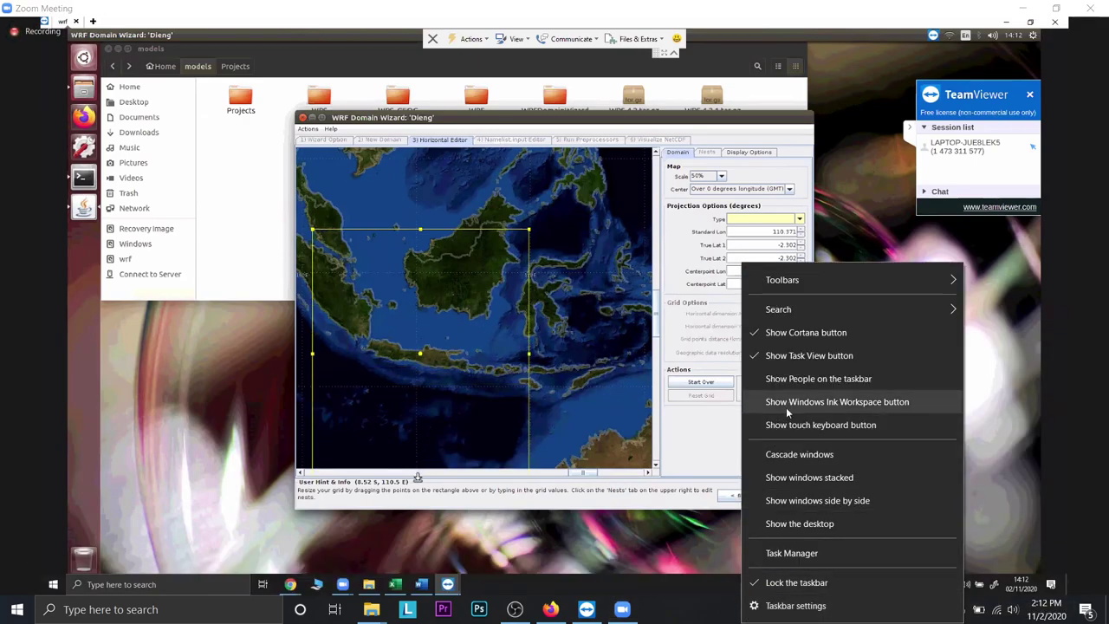
pyautogui.click(821, 551)
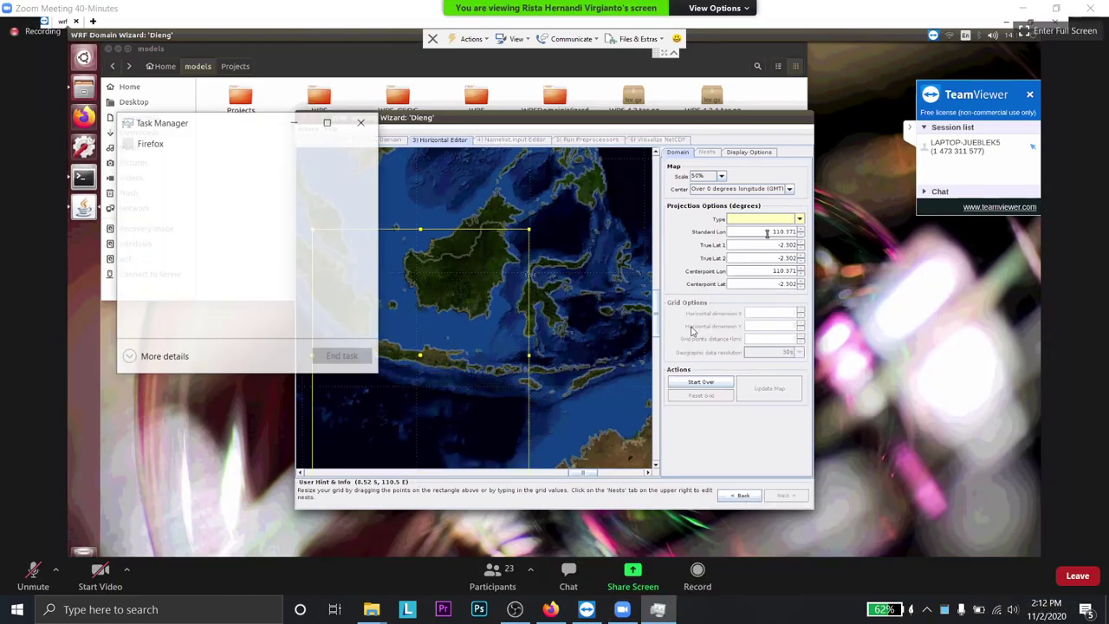
pyautogui.click(327, 121)
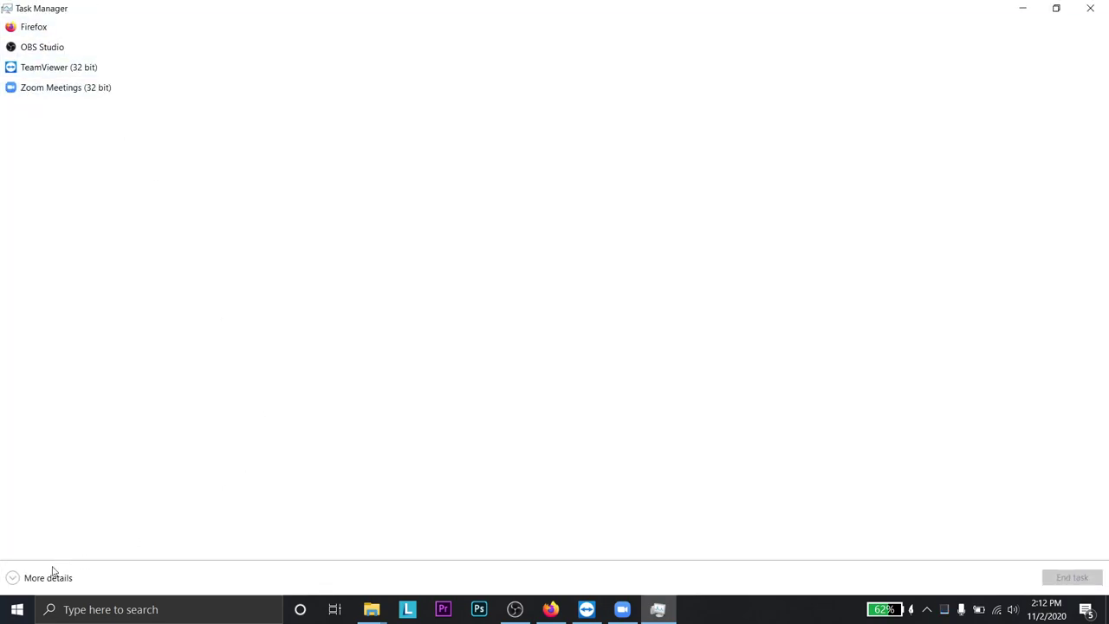
pyautogui.click(52, 577)
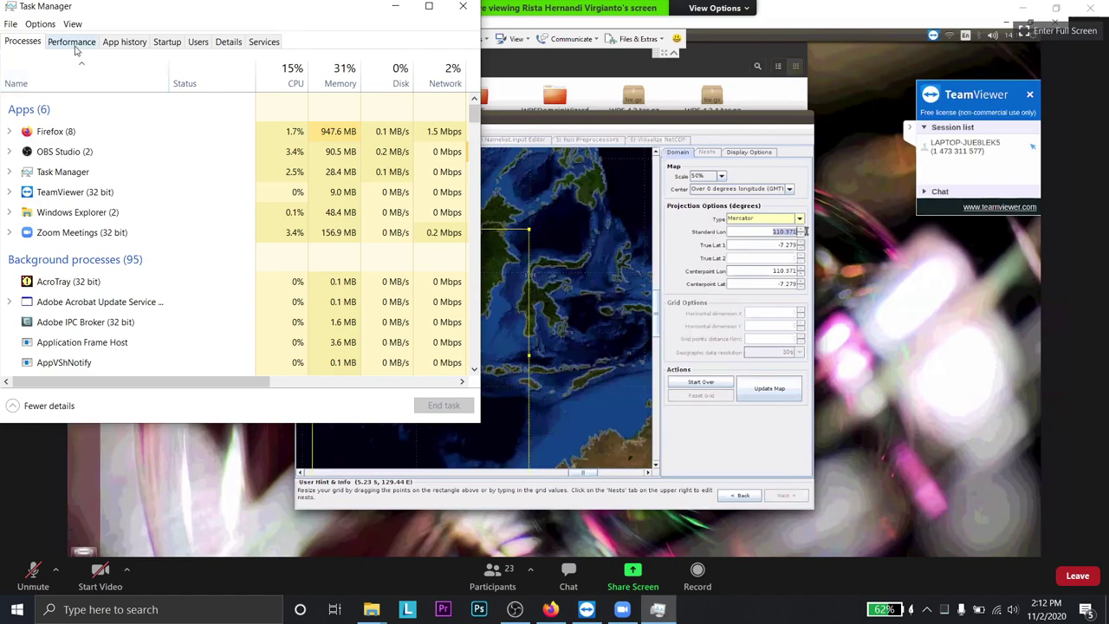
# - Scroll through the Processes list, then close Task Manager
pyautogui.scroll(-7, 108, 299)
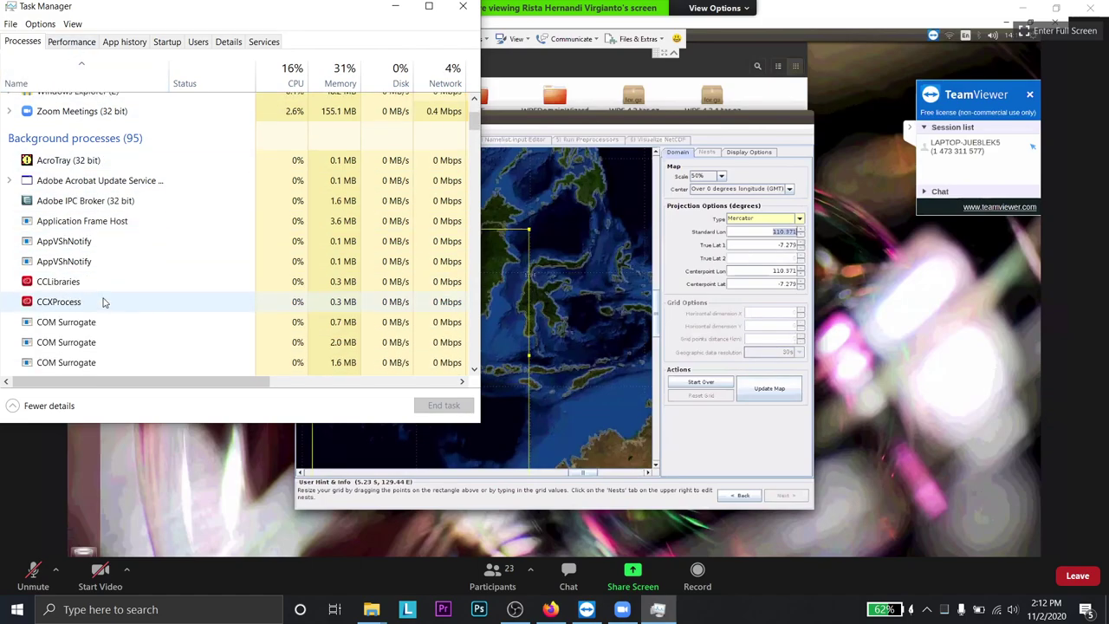
pyautogui.scroll(-3, 110, 299)
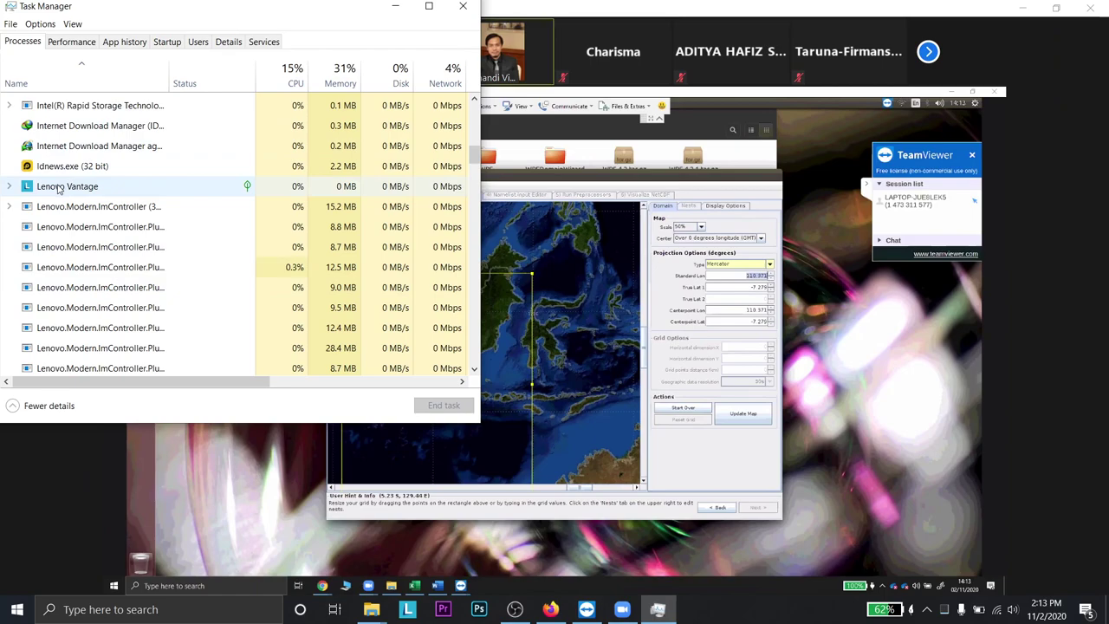
pyautogui.scroll(-4, 96, 256)
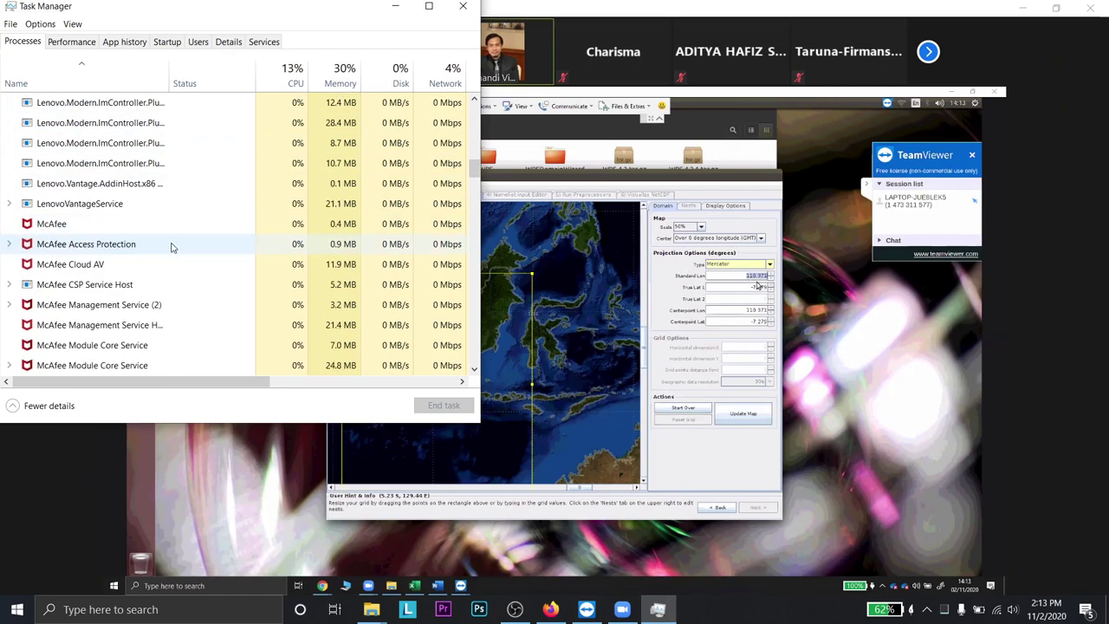
pyautogui.click(463, 6)
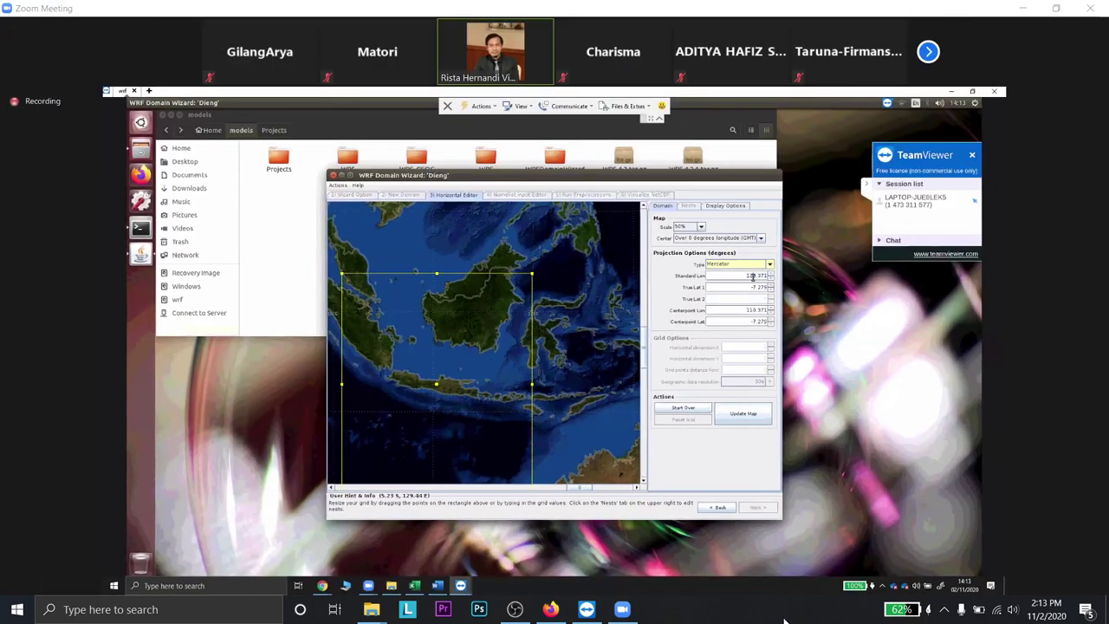
# - Enter 109.9 and drag a new domain box over Sumatra, Java and western Borneo
pyautogui.write('109.9')
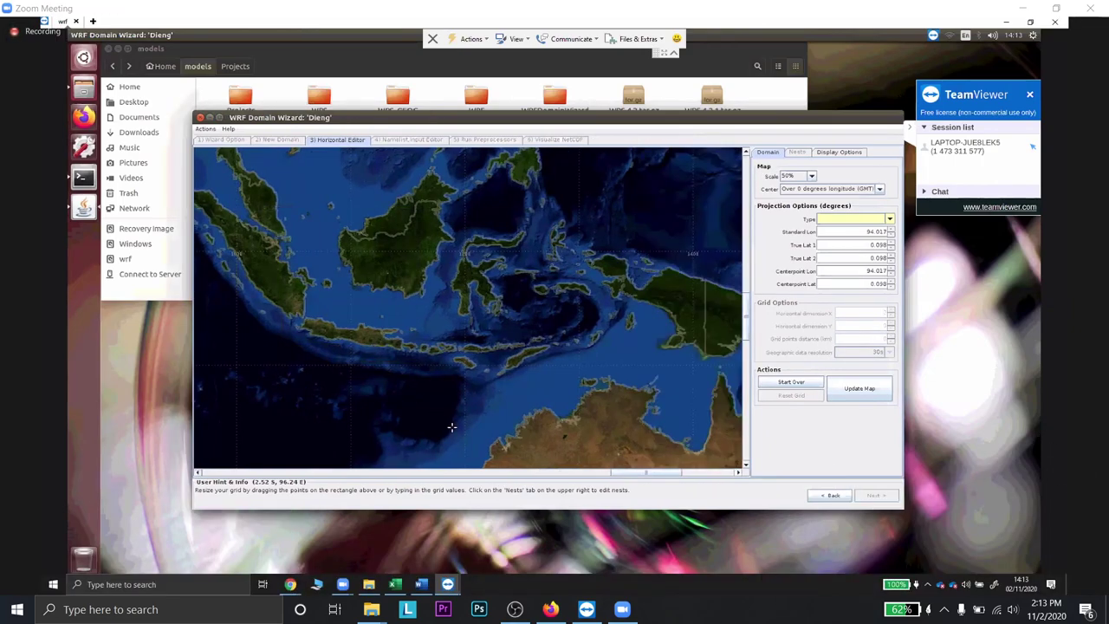
pyautogui.moveTo(453, 433); pyautogui.dragTo(492, 473)
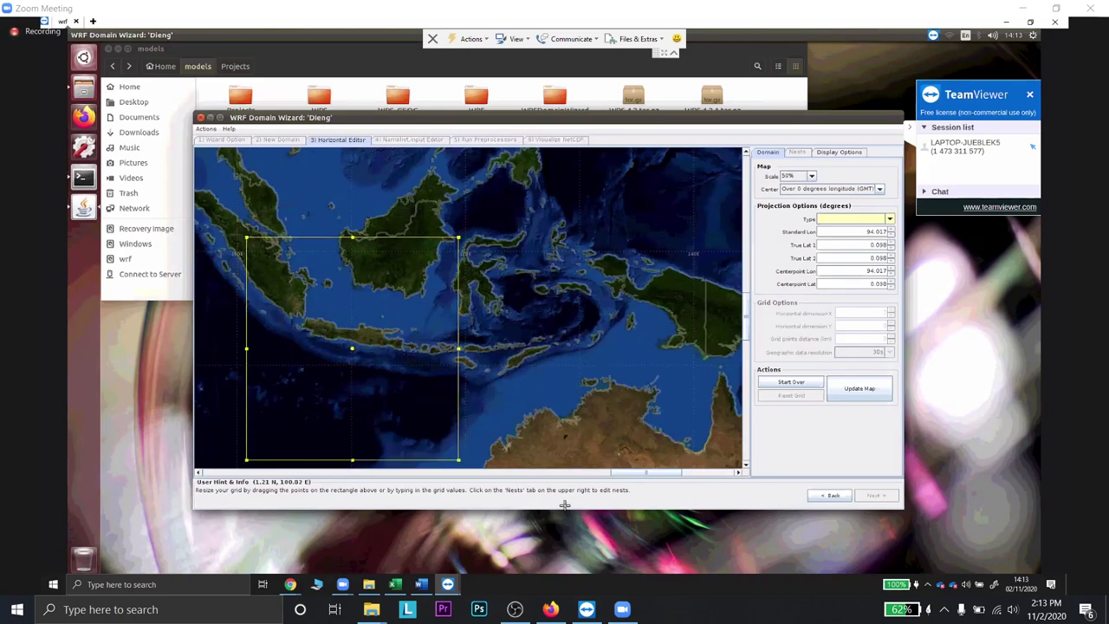
# - Check the YouTube Studio upload in Firefox, then return to the shared meeting screen
pyautogui.click(551, 609)
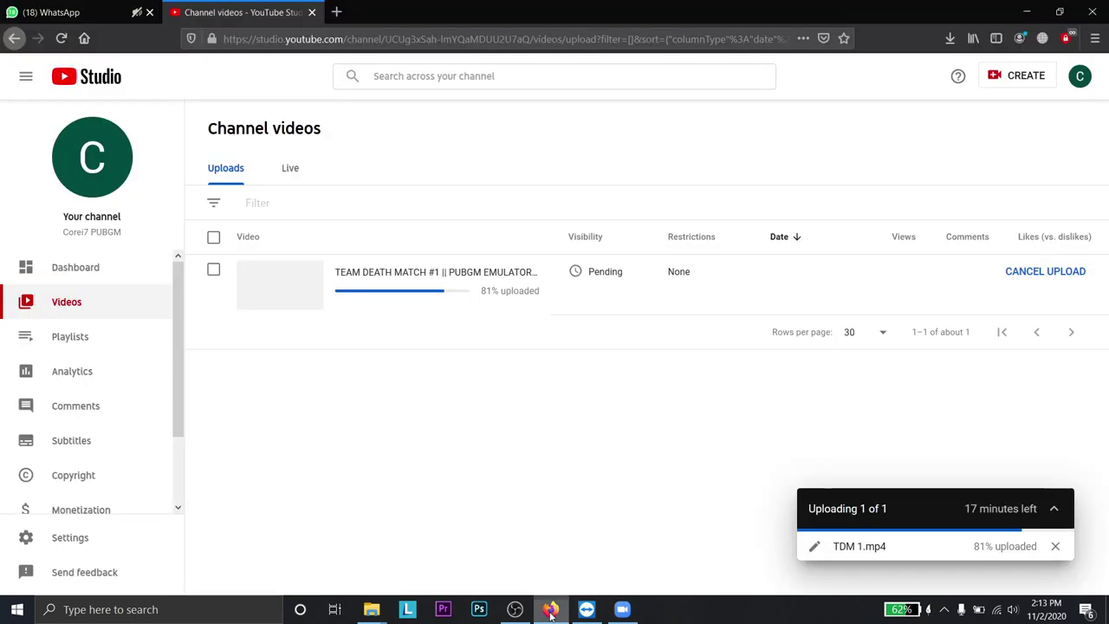
pyautogui.click(622, 609)
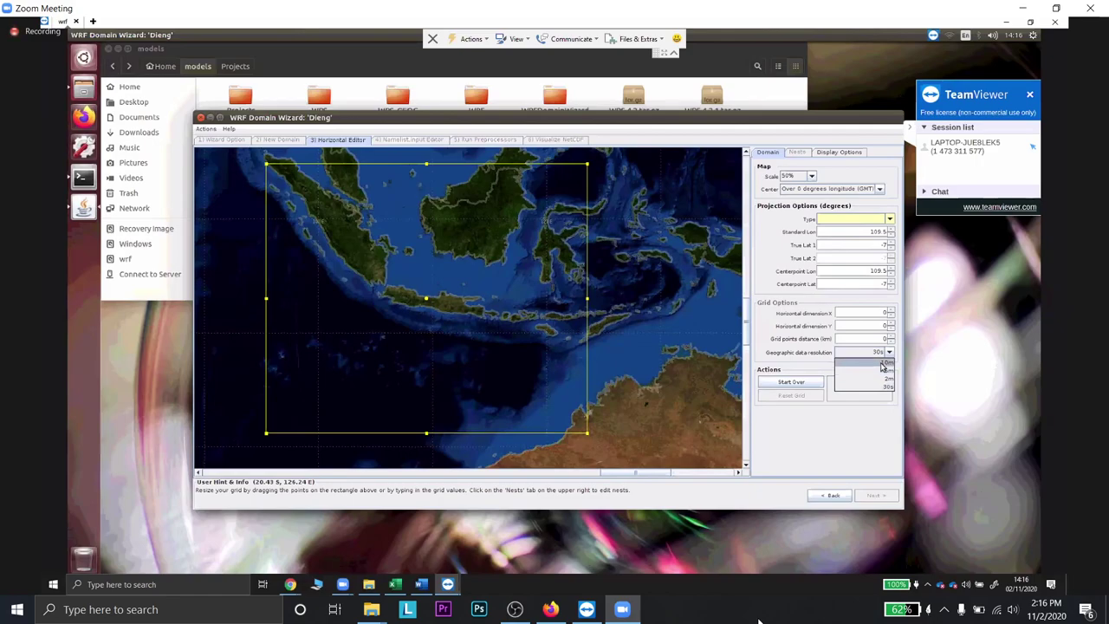
# - Set 10m geographic data, 27 km spacing, 100 × 100 grid points and Mercator projection, then update the map
pyautogui.click(882, 365)
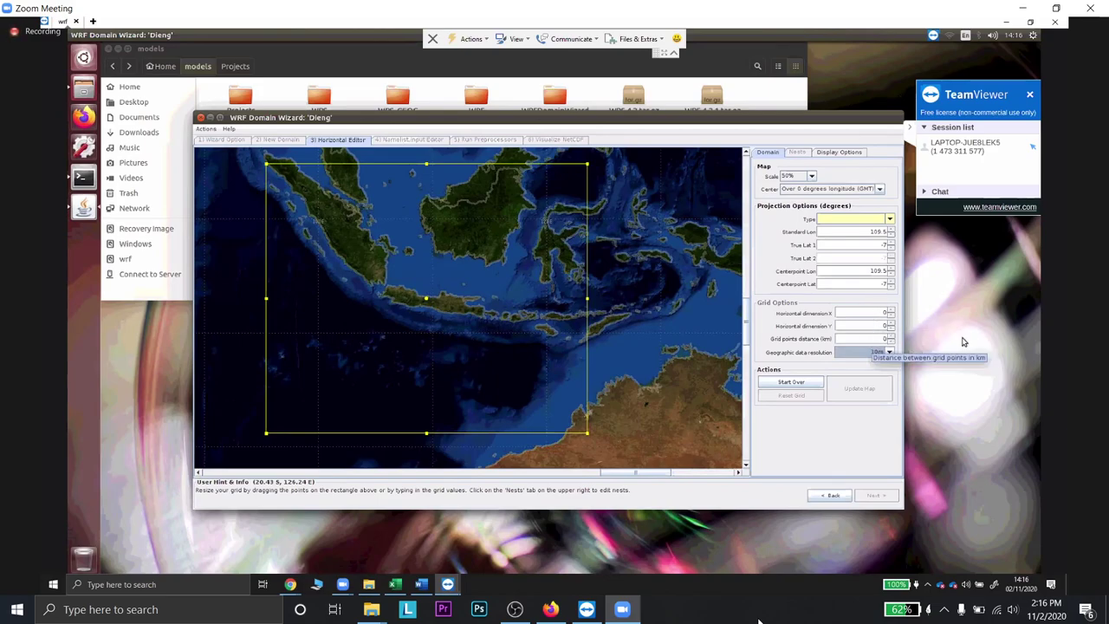
pyautogui.click(885, 338)
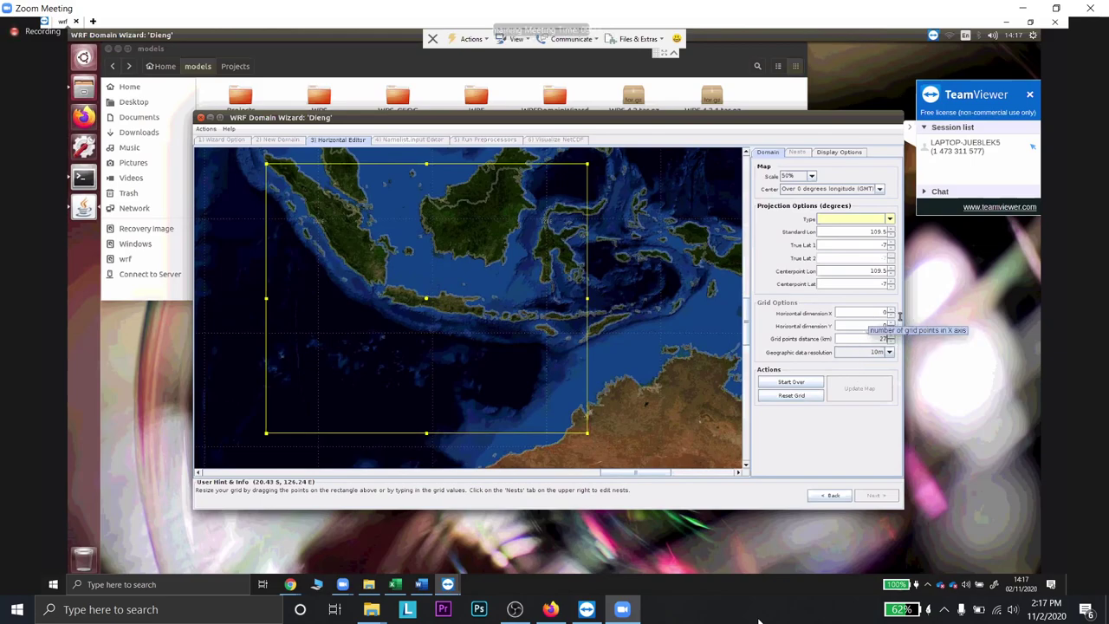
pyautogui.click(898, 316)
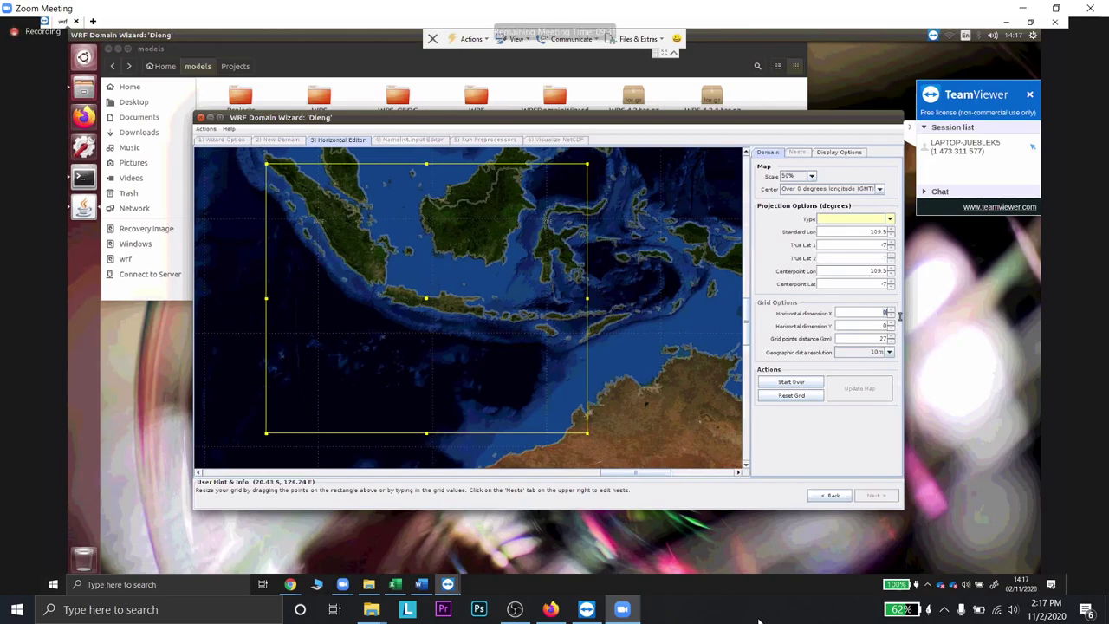
pyautogui.write('100100')
pyautogui.click(888, 218)
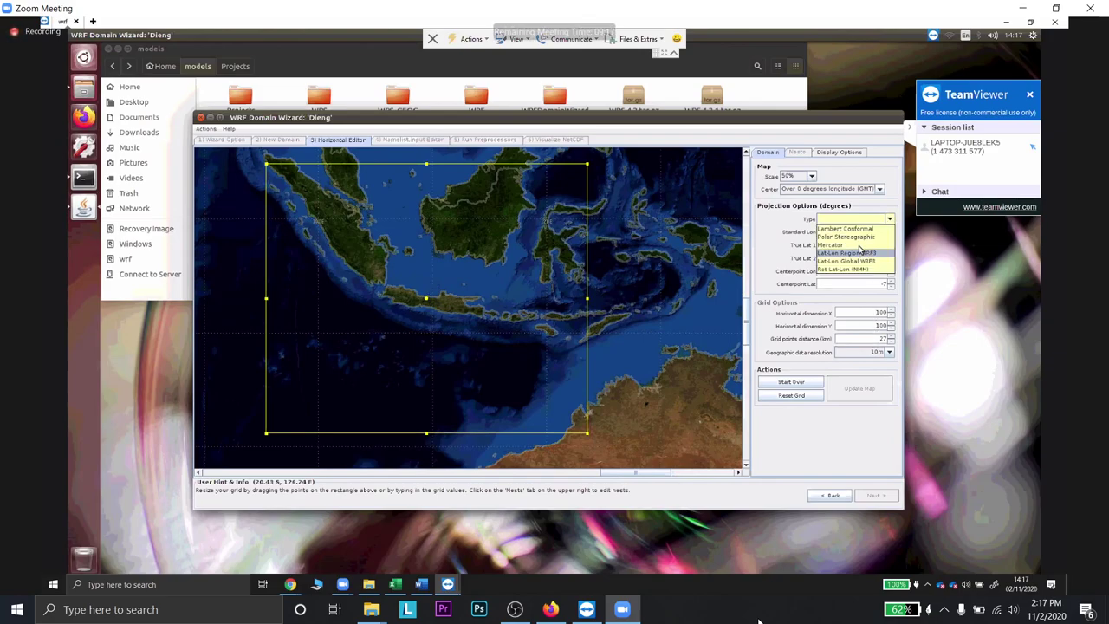
pyautogui.click(851, 394)
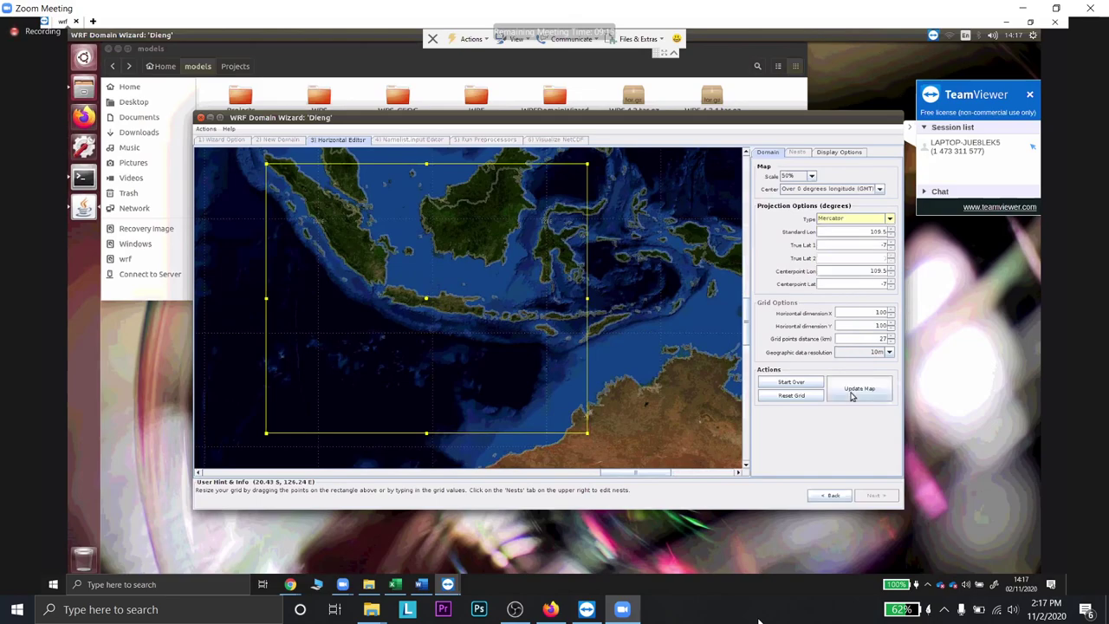
pyautogui.click(852, 395)
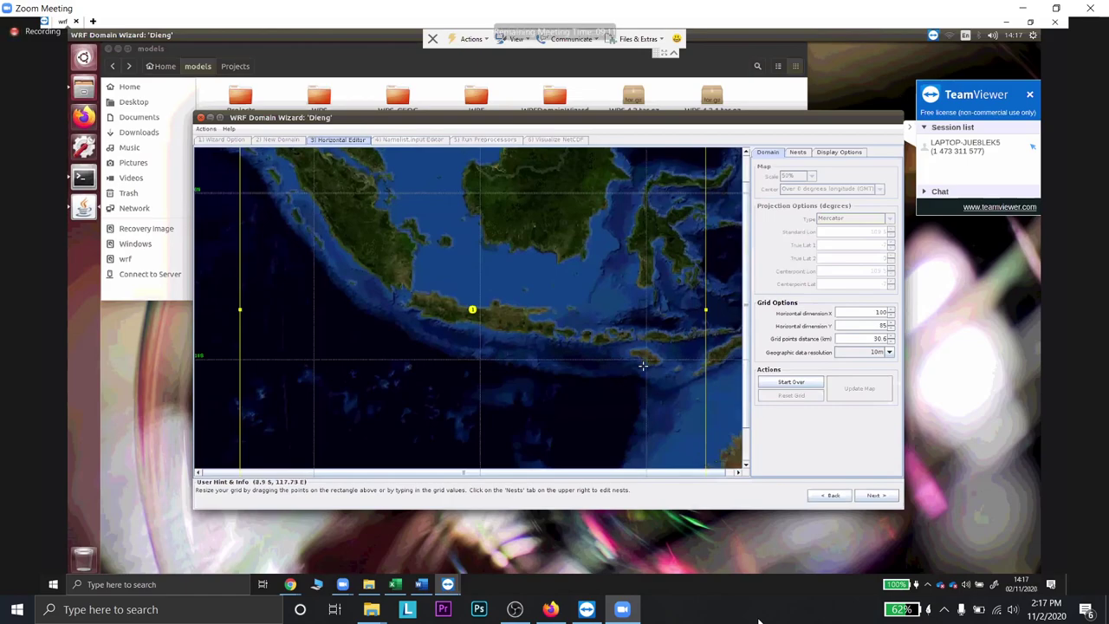
# - Stretch the wizard window taller at top and bottom to show the full 100 × 85 grid
pyautogui.scroll(-3, 642, 364)
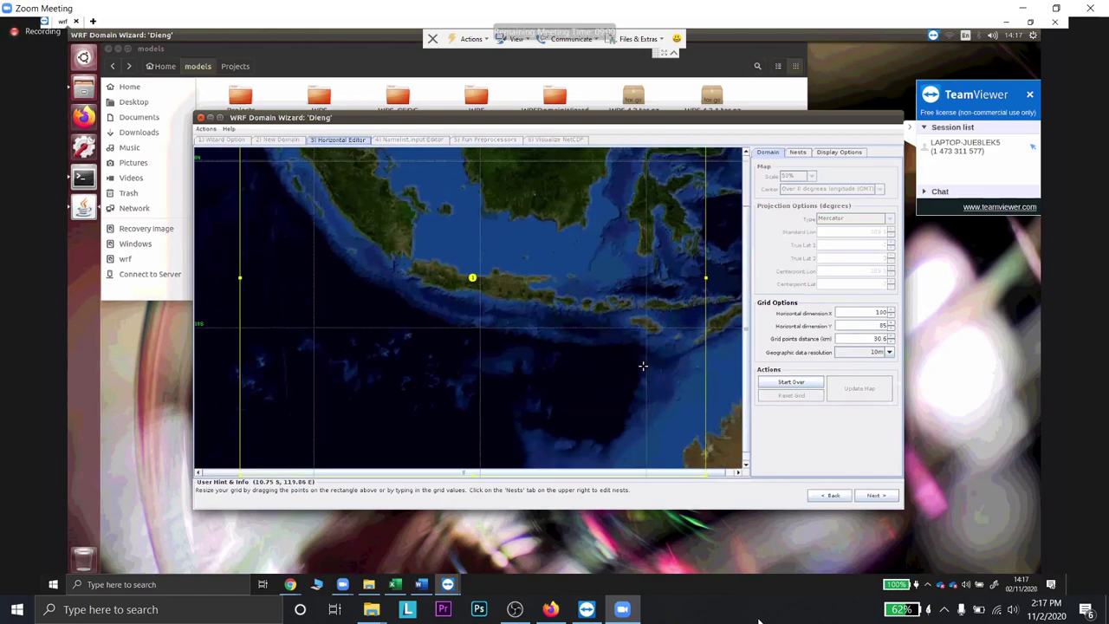
pyautogui.scroll(2, 642, 365)
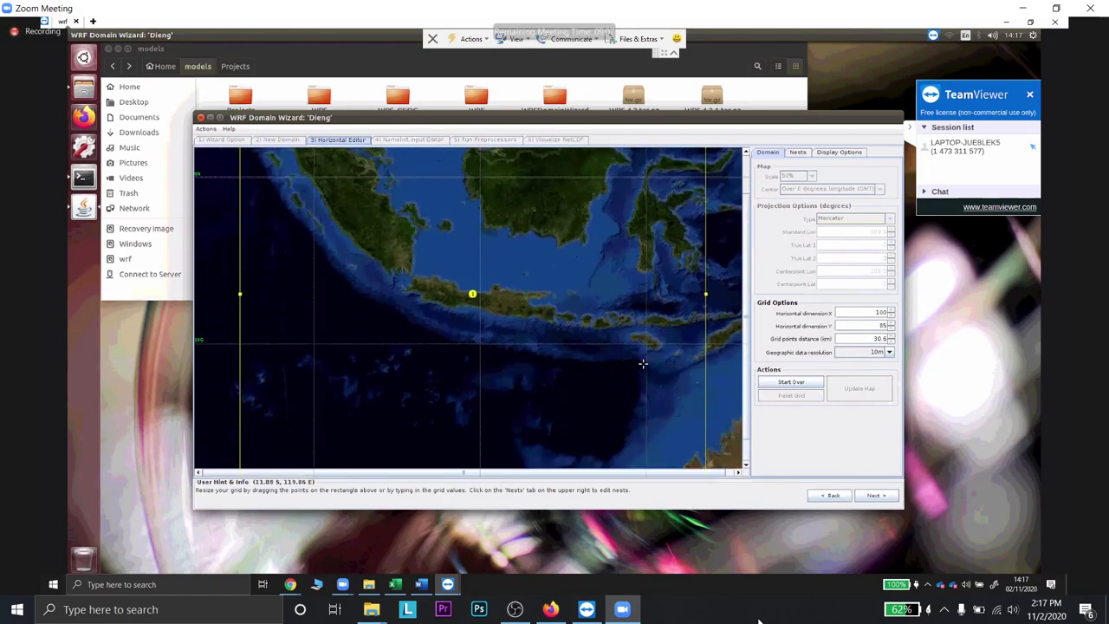
pyautogui.scroll(1, 640, 357)
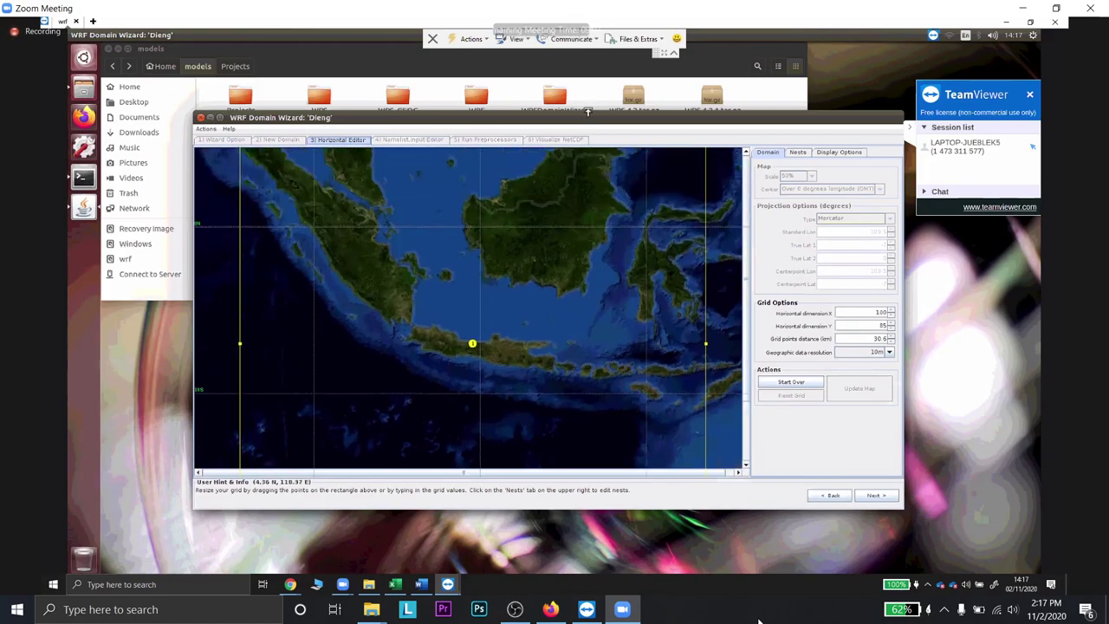
pyautogui.moveTo(590, 112); pyautogui.dragTo(583, 52)
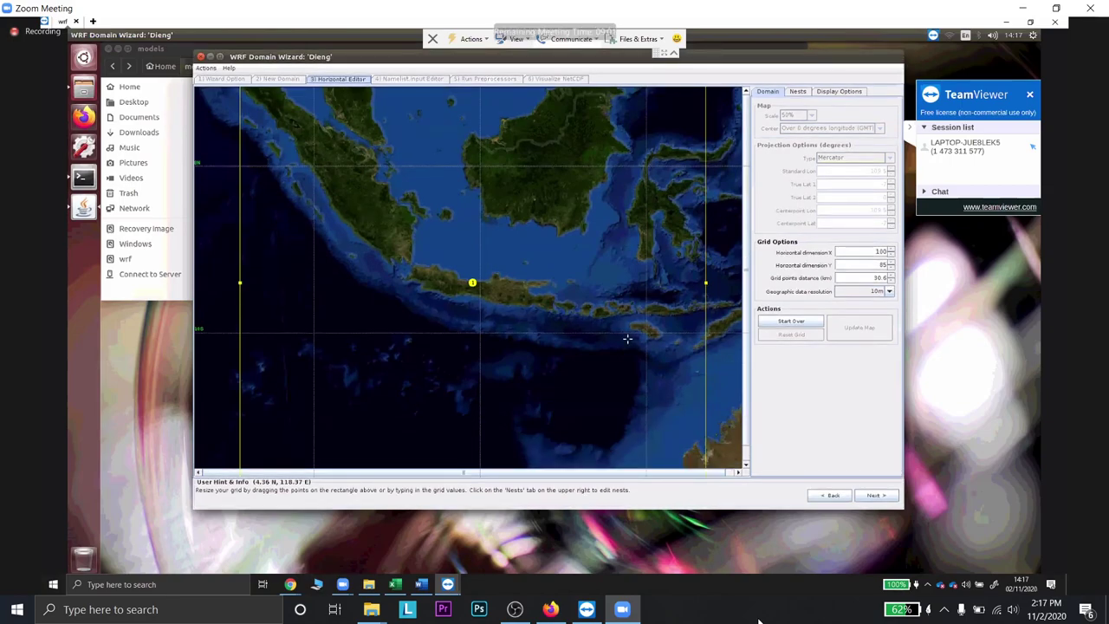
pyautogui.moveTo(649, 504); pyautogui.dragTo(632, 566)
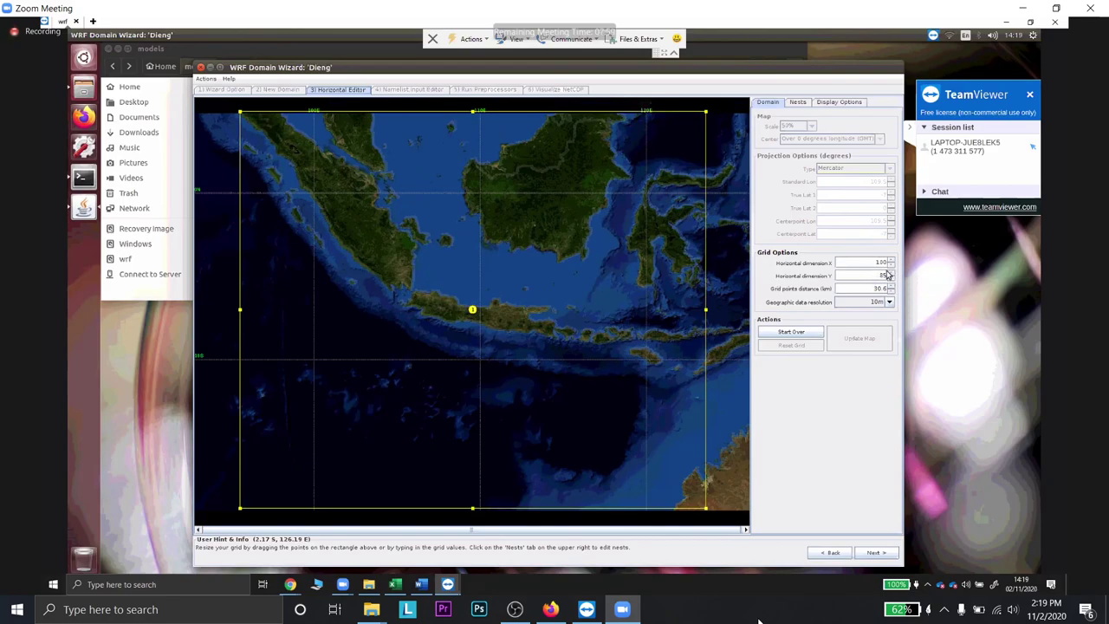
# - Change the grid's Y dimension from 85 to 60
pyautogui.moveTo(875, 262); pyautogui.dragTo(895, 263)
pyautogui.write('60')
pyautogui.moveTo(876, 275); pyautogui.dragTo(903, 278)
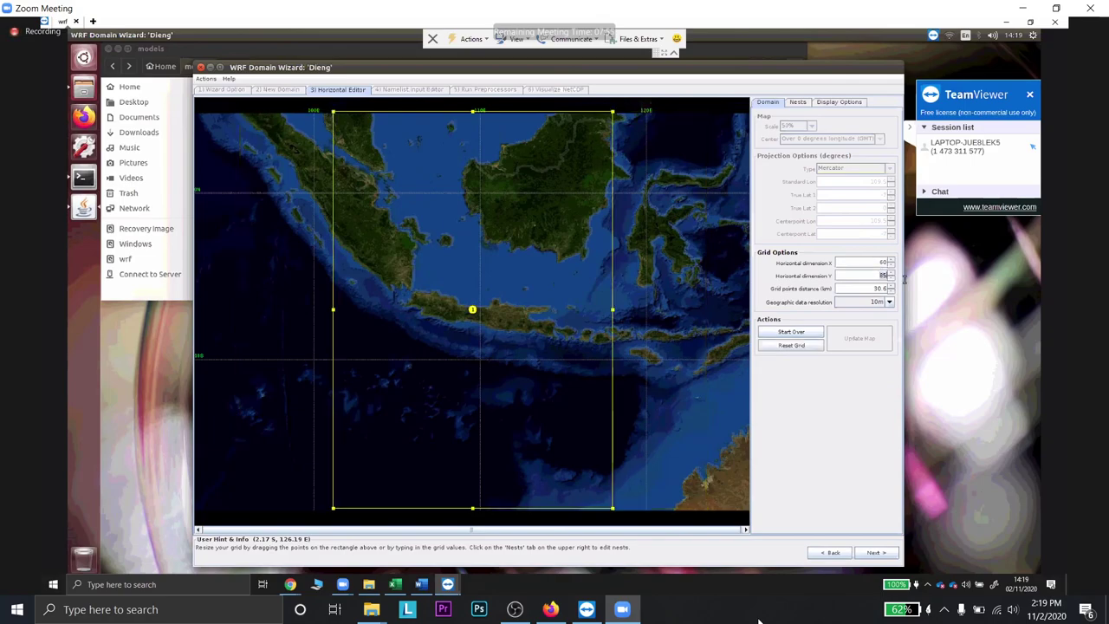
pyautogui.write('60')
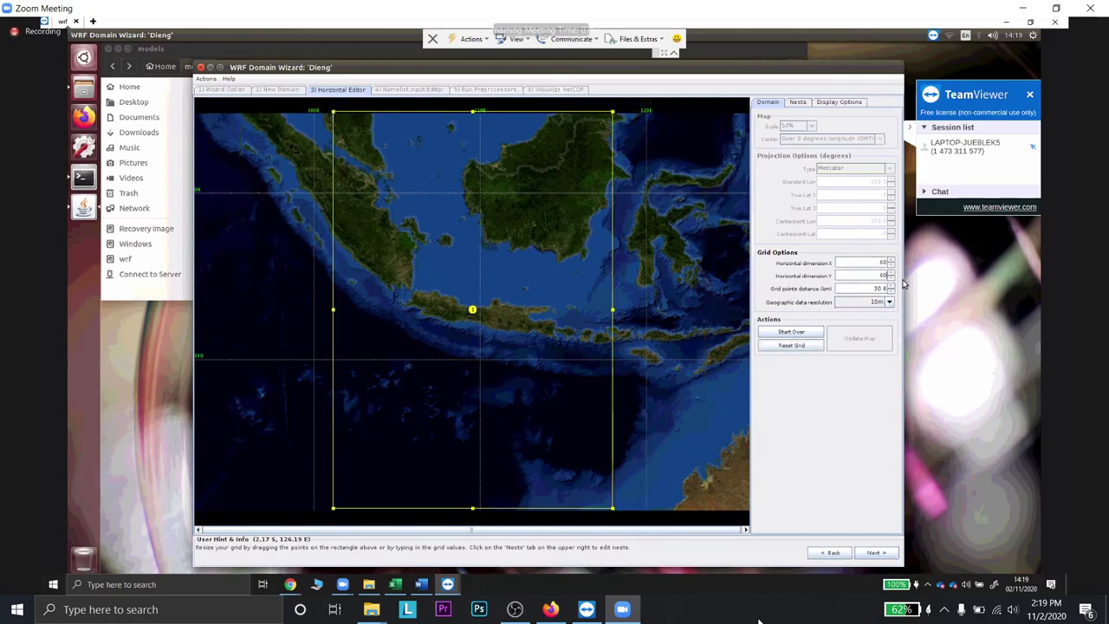
pyautogui.press('Return')
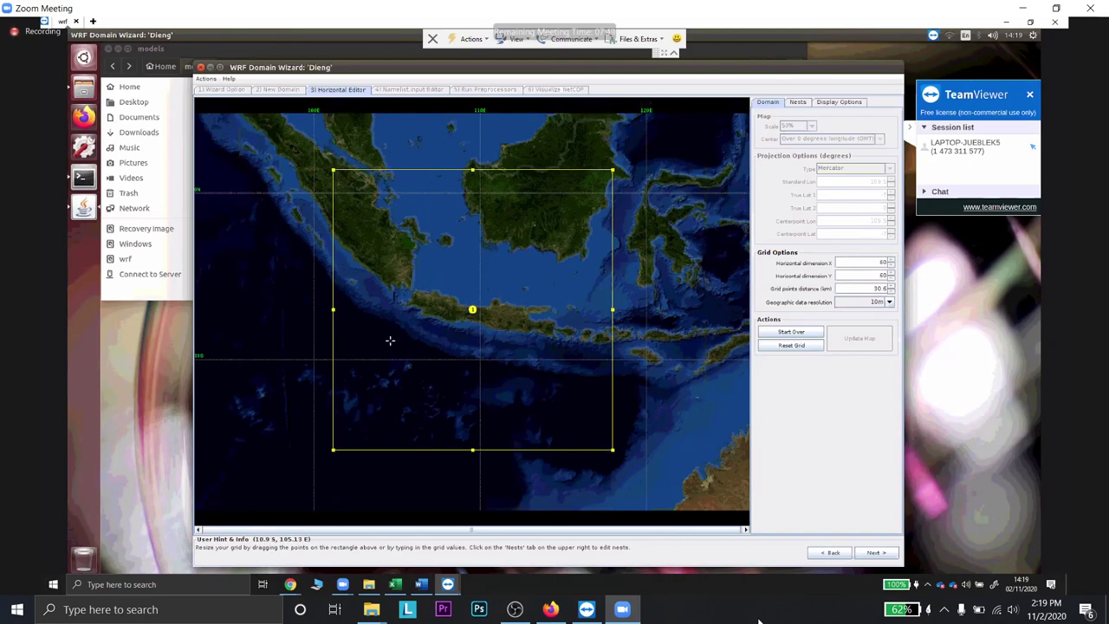
# - Set both X and Y grid dimensions to 50, giving a 50 × 50 grid
pyautogui.doubleClick(892, 264)
pyautogui.write('50')
pyautogui.doubleClick(892, 275)
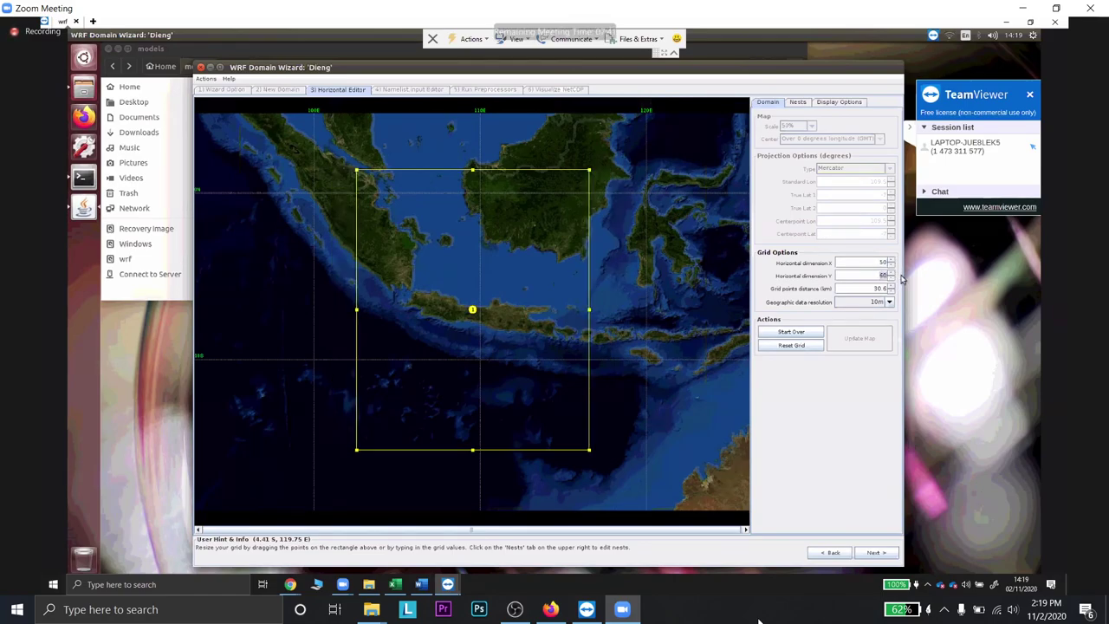
pyautogui.click(878, 263)
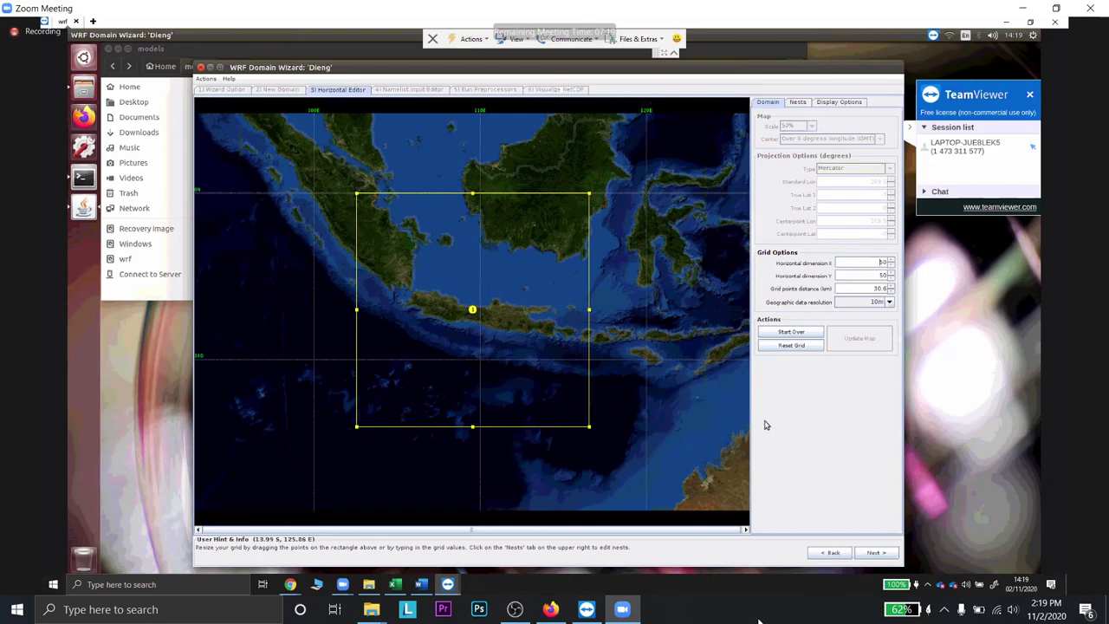
pyautogui.click(797, 102)
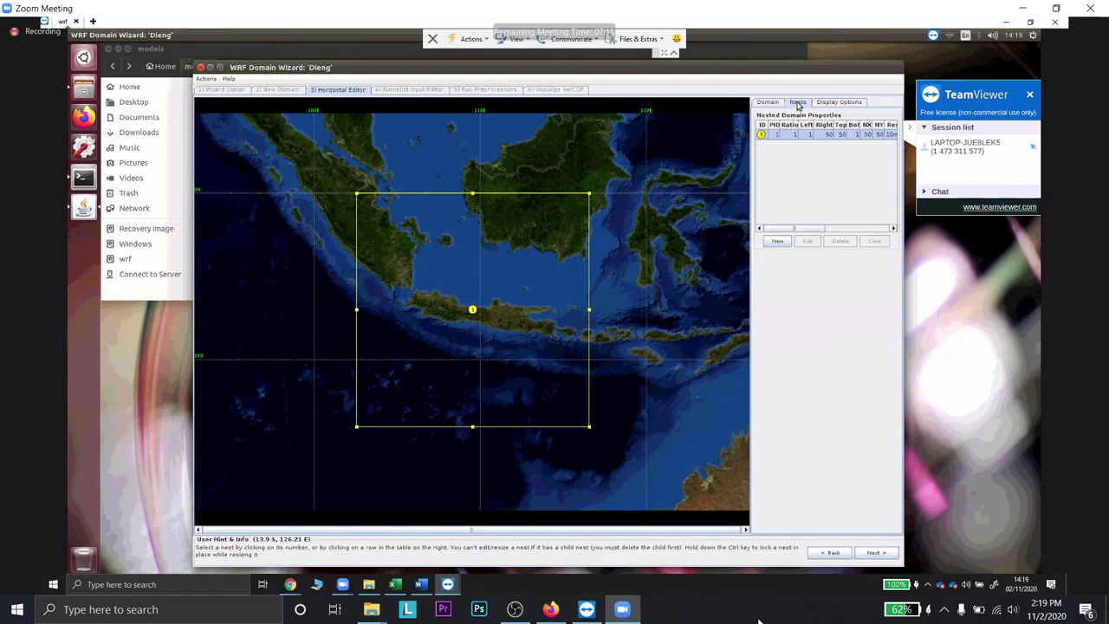
pyautogui.click(778, 242)
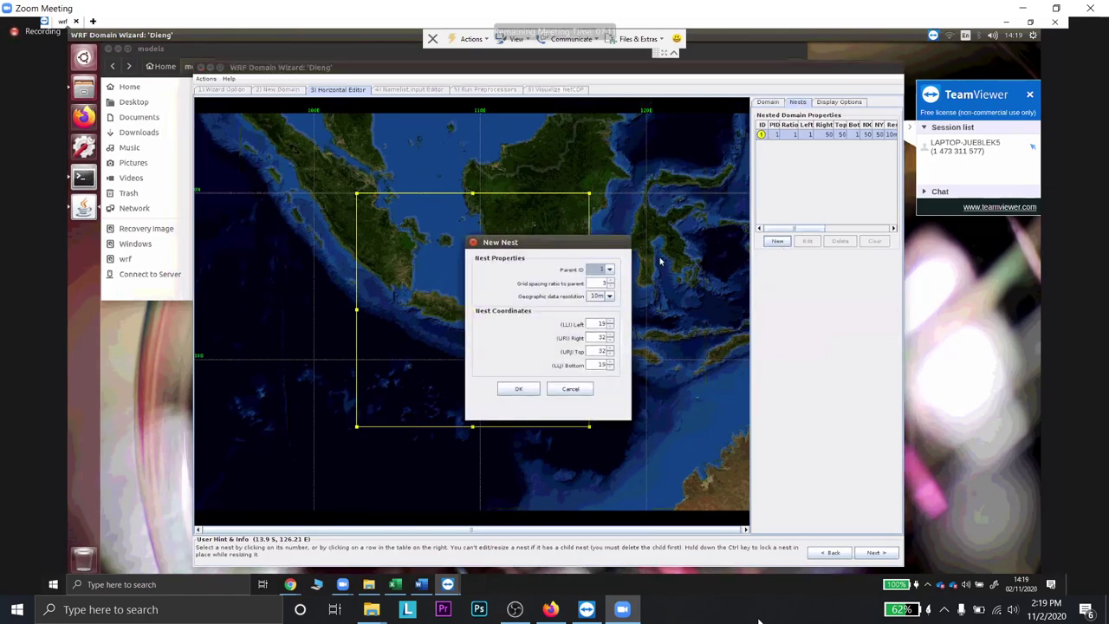
pyautogui.moveTo(599, 242); pyautogui.dragTo(674, 207)
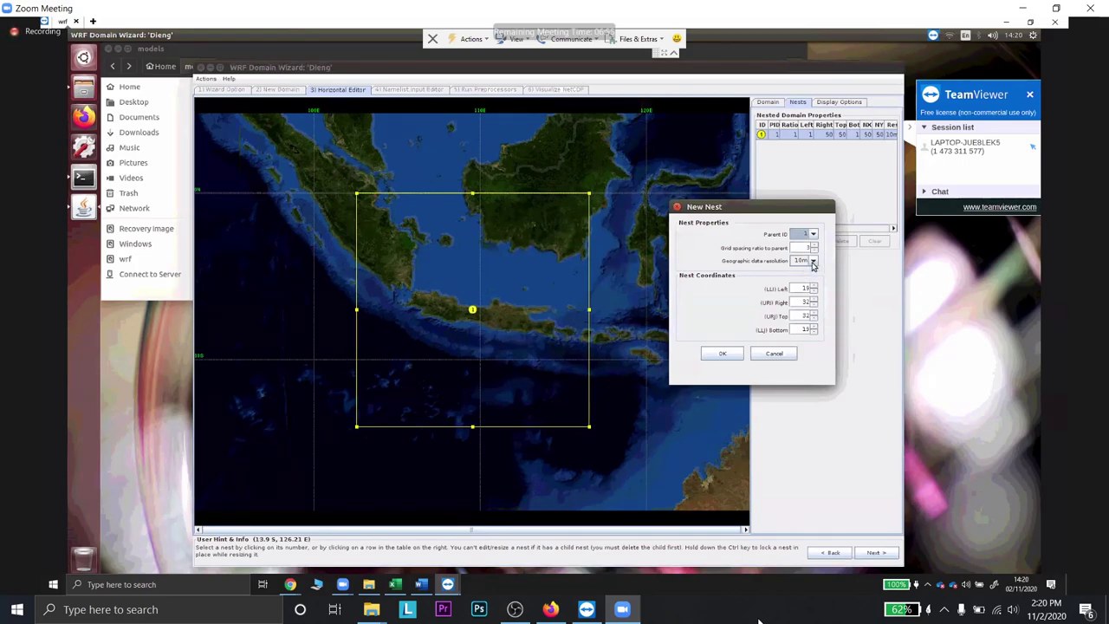
pyautogui.click(813, 261)
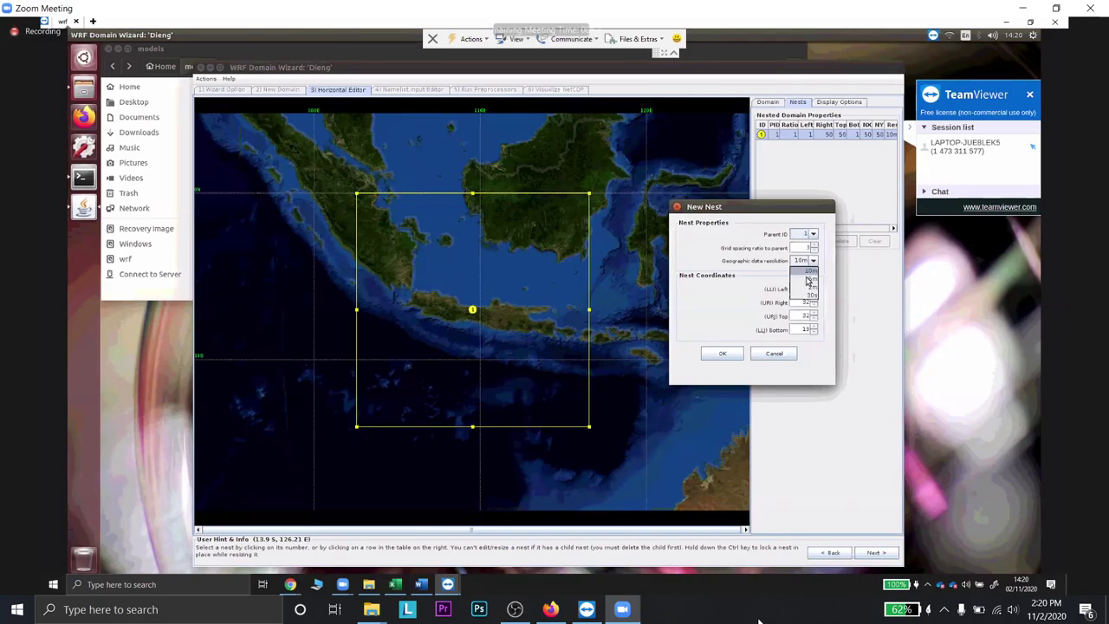
pyautogui.click(808, 280)
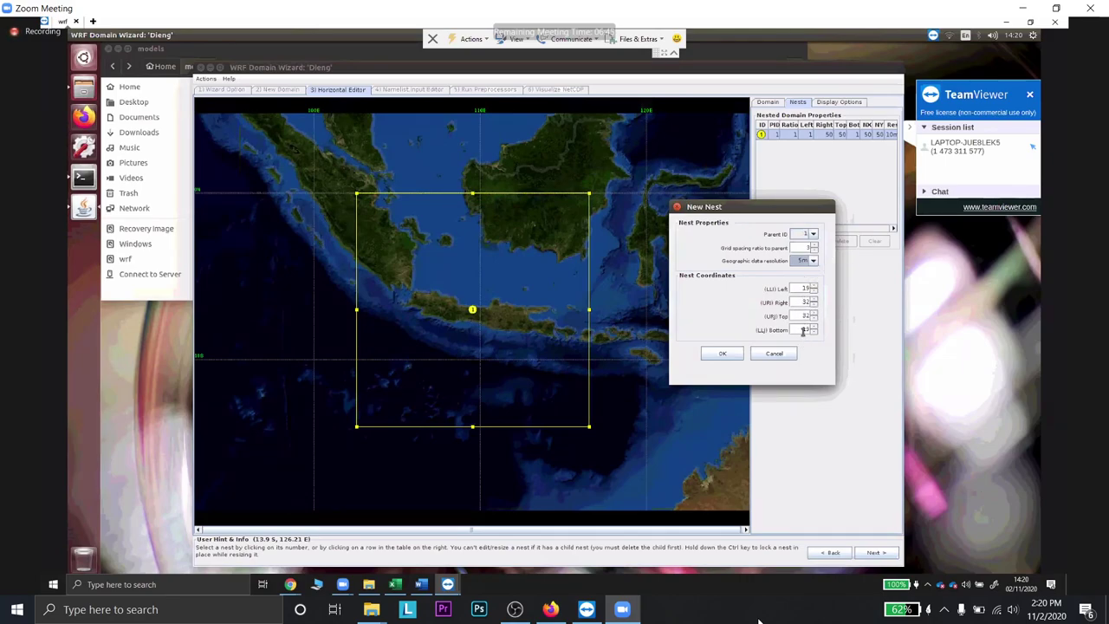
pyautogui.click(722, 355)
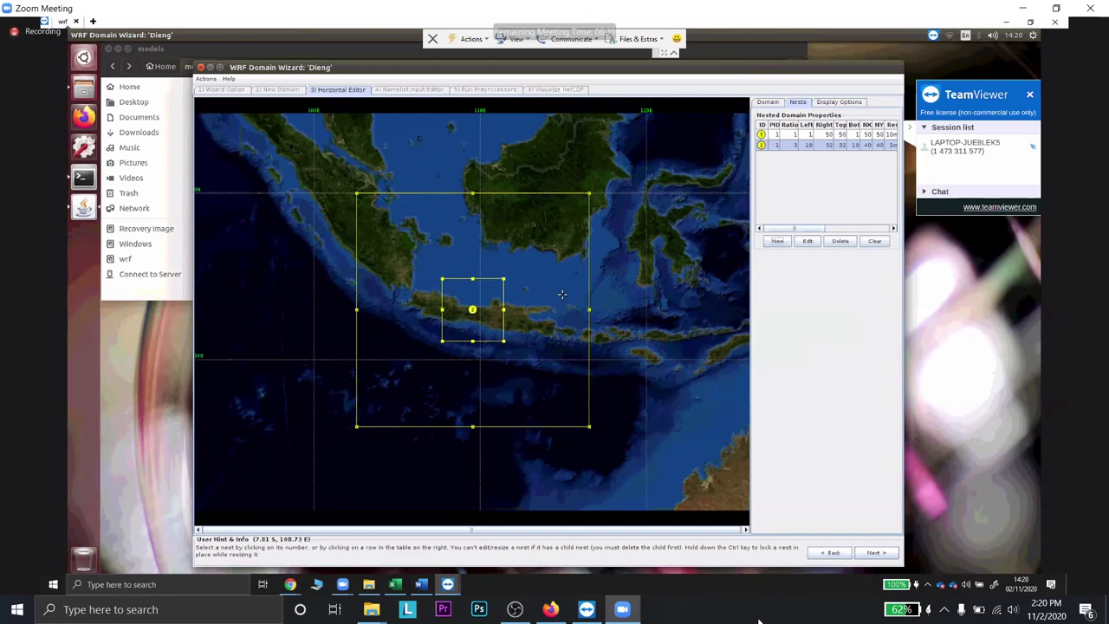
# - Start defining a new nest over Central Java in the Nests panel
pyautogui.click(777, 243)
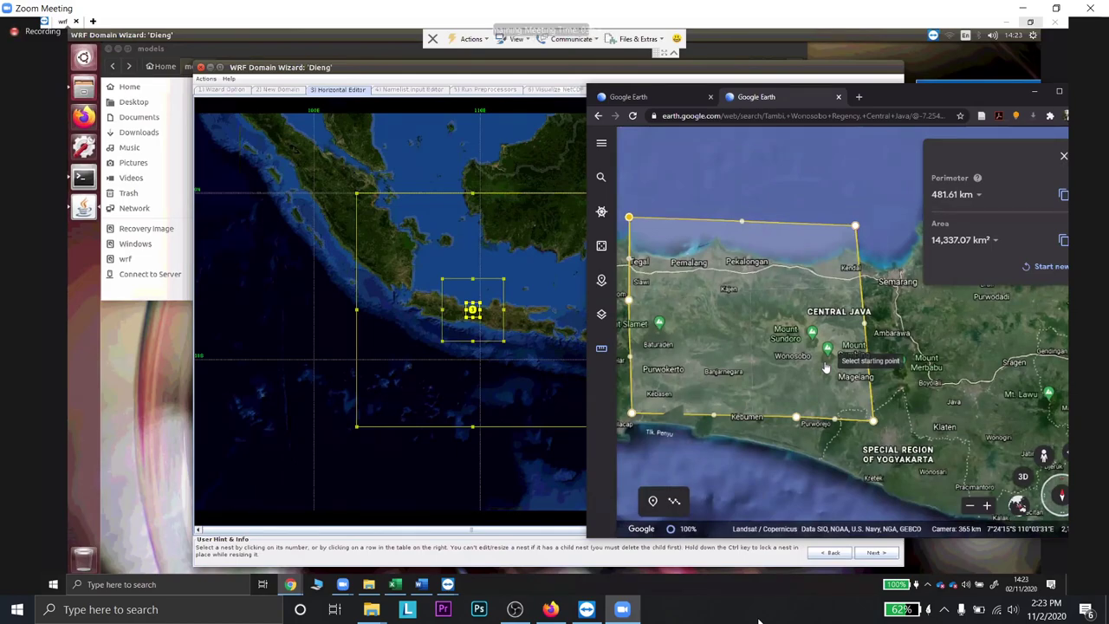
# - Zoom the Google Earth map in and out to see the Central Java polygon against all of Java
pyautogui.scroll(2, 819, 359)
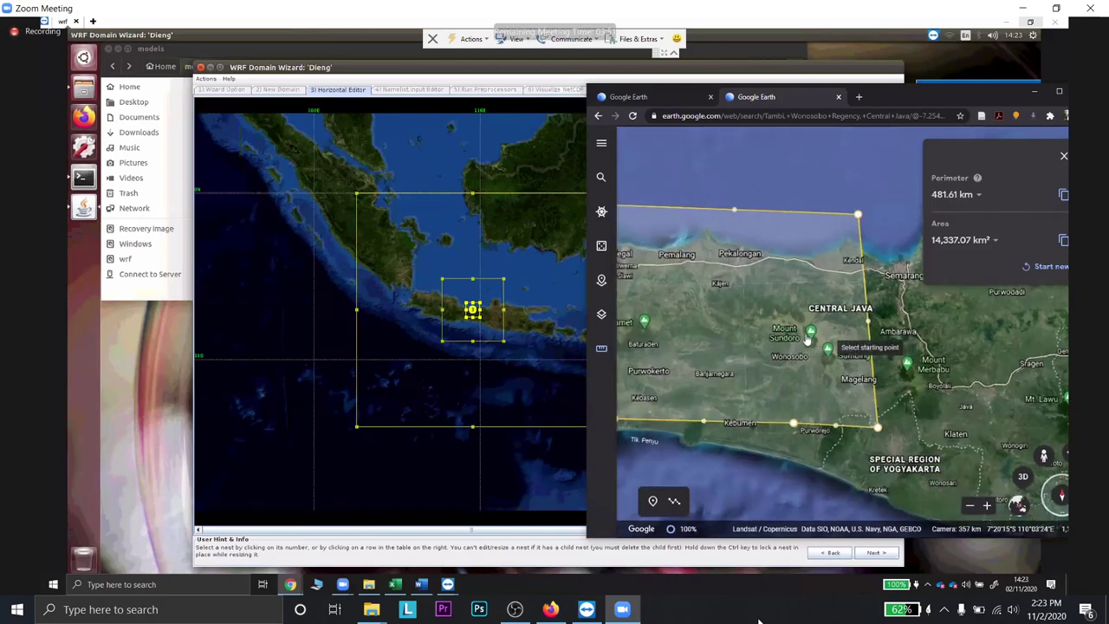
pyautogui.scroll(3, 773, 362)
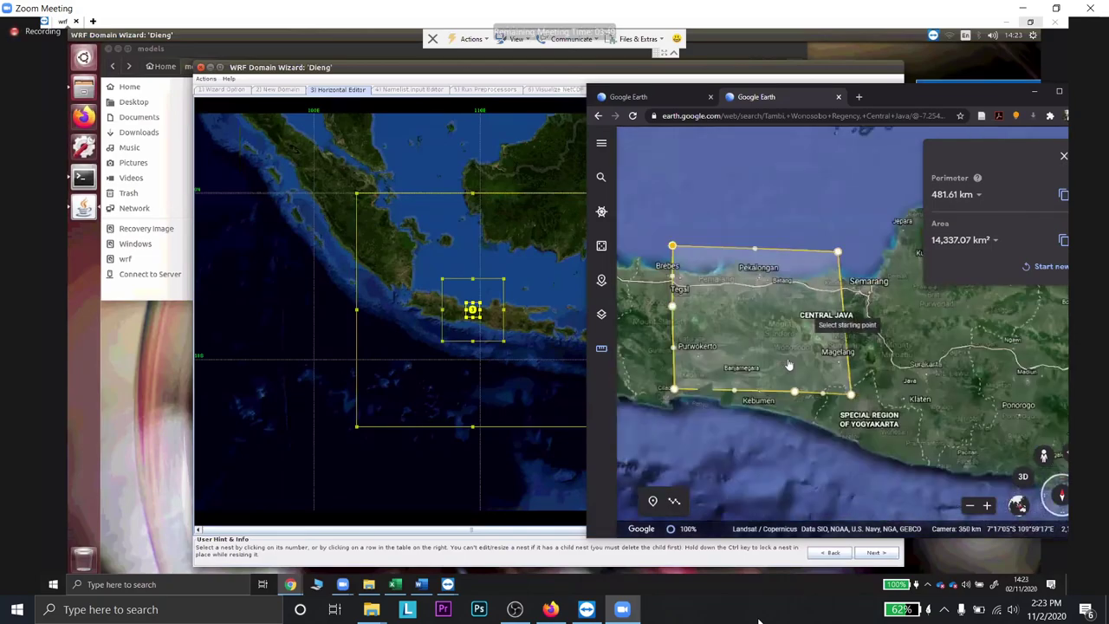
pyautogui.scroll(-3, 717, 347)
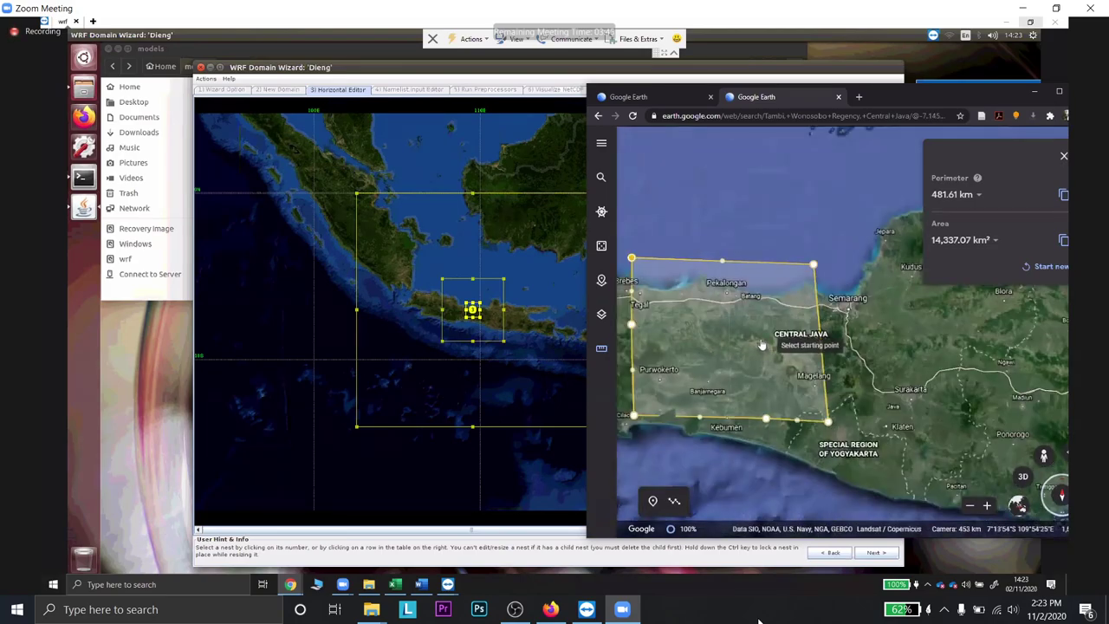
pyautogui.scroll(-1, 761, 350)
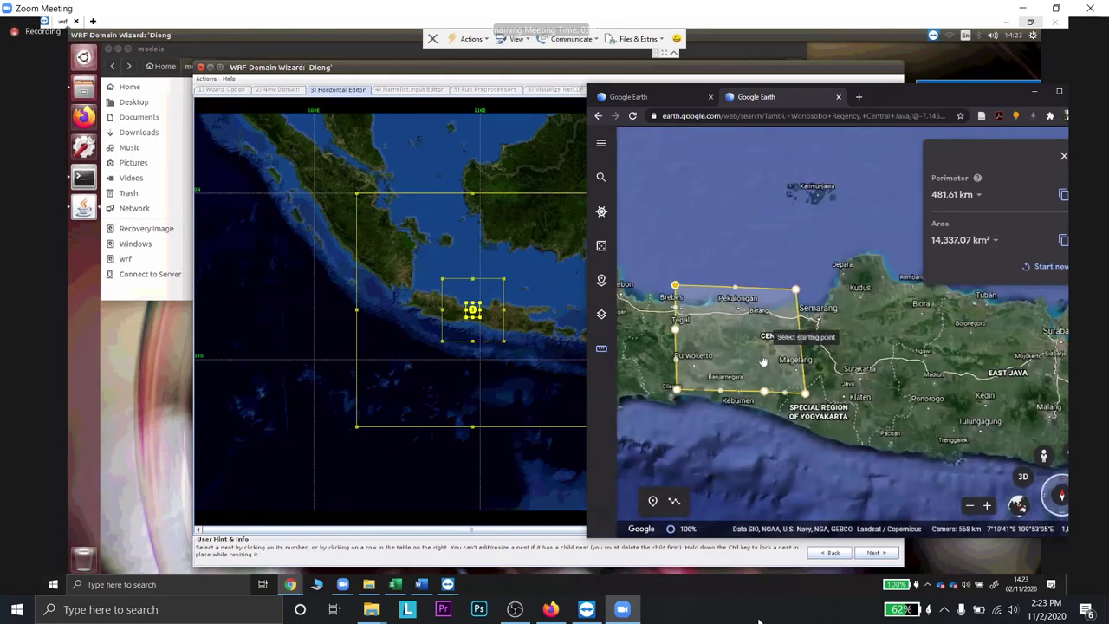
pyautogui.scroll(-3, 805, 451)
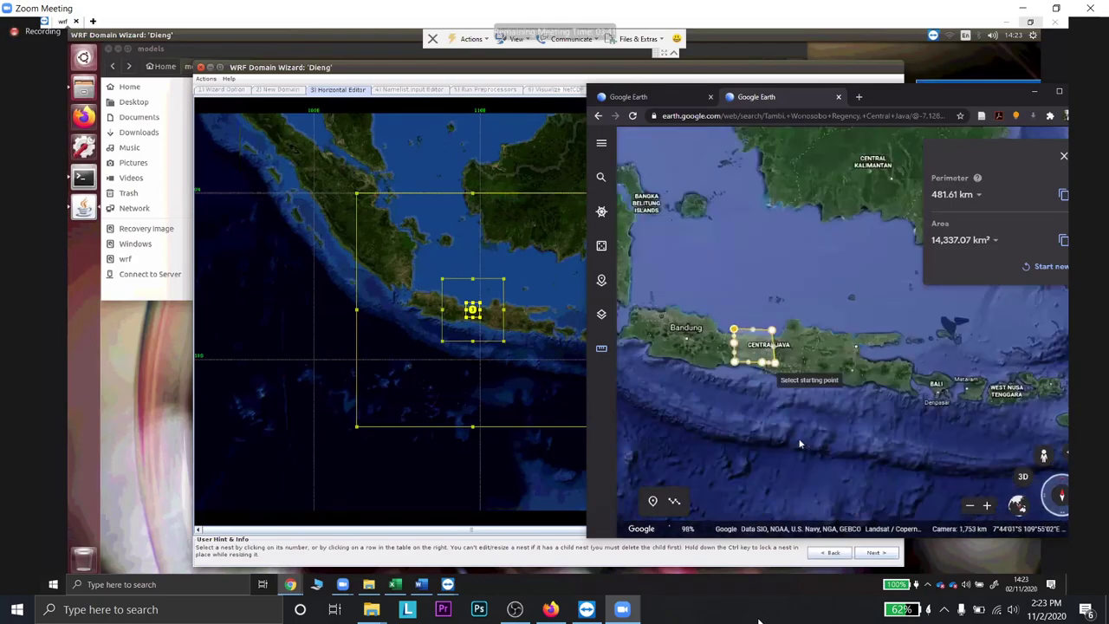
pyautogui.scroll(2, 799, 444)
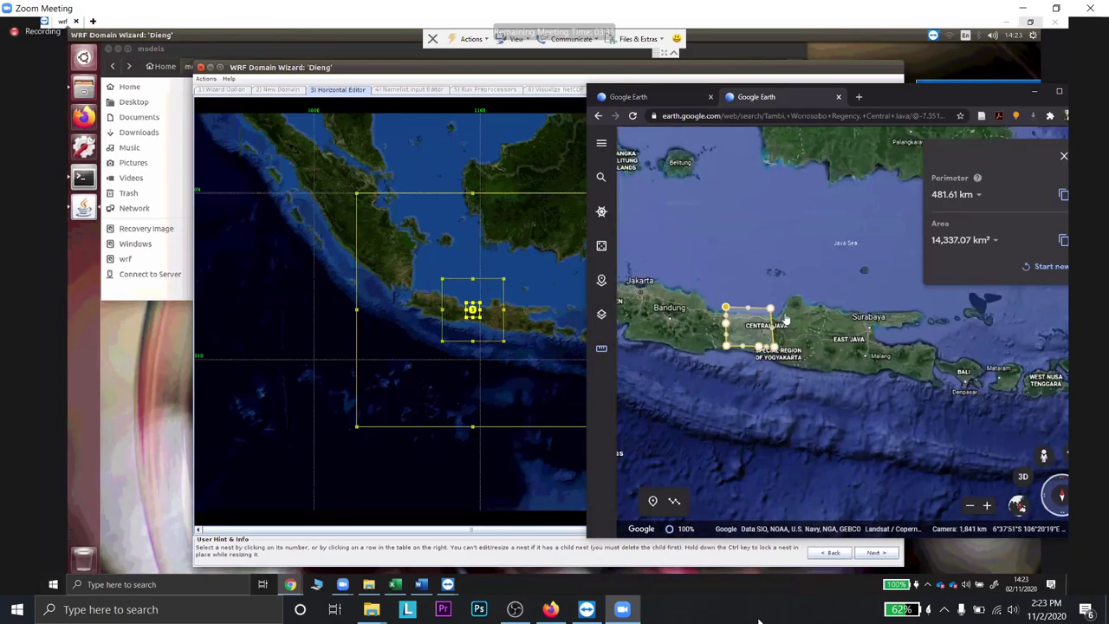
pyautogui.scroll(2, 784, 322)
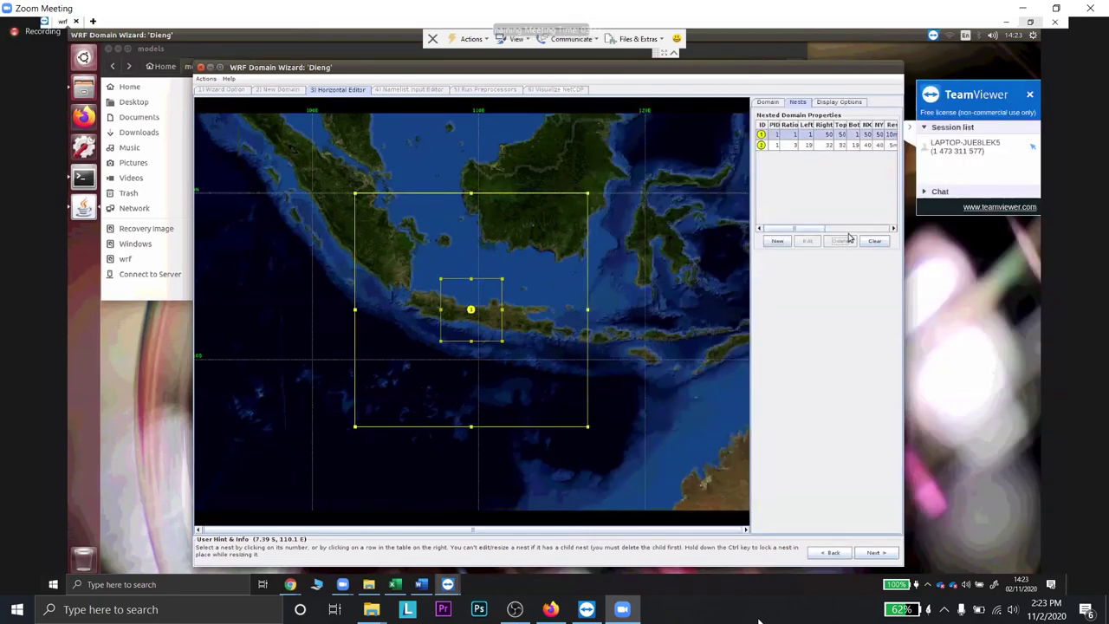
# - Cancel the new nest so only parent domain 1 (50 × 50, 30.6 km) remains, then switch to Firefox
pyautogui.click(773, 103)
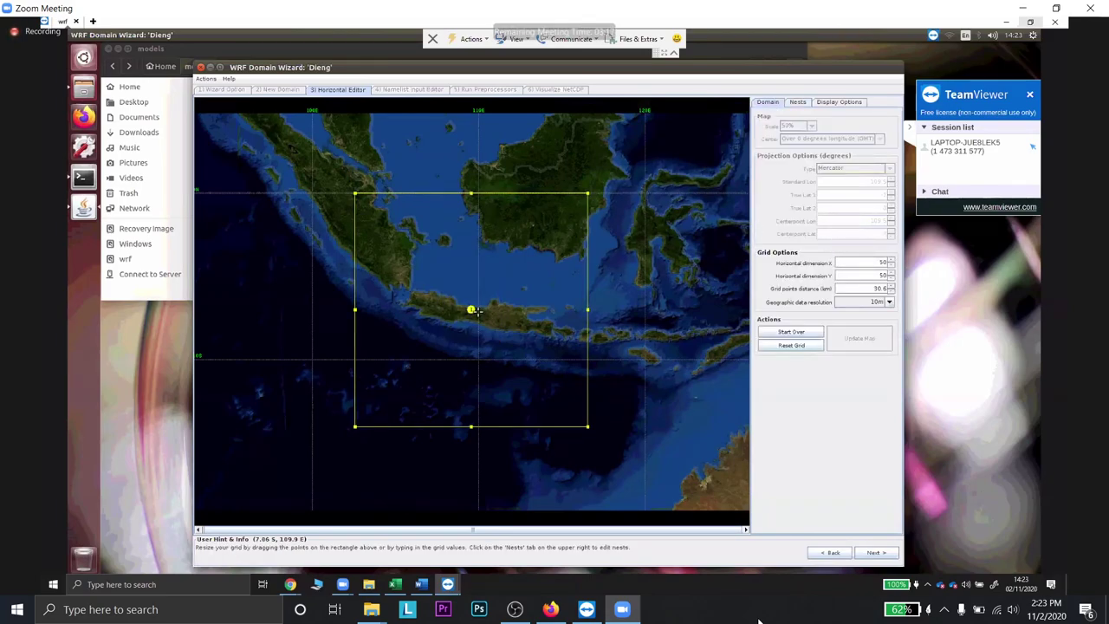
pyautogui.click(790, 103)
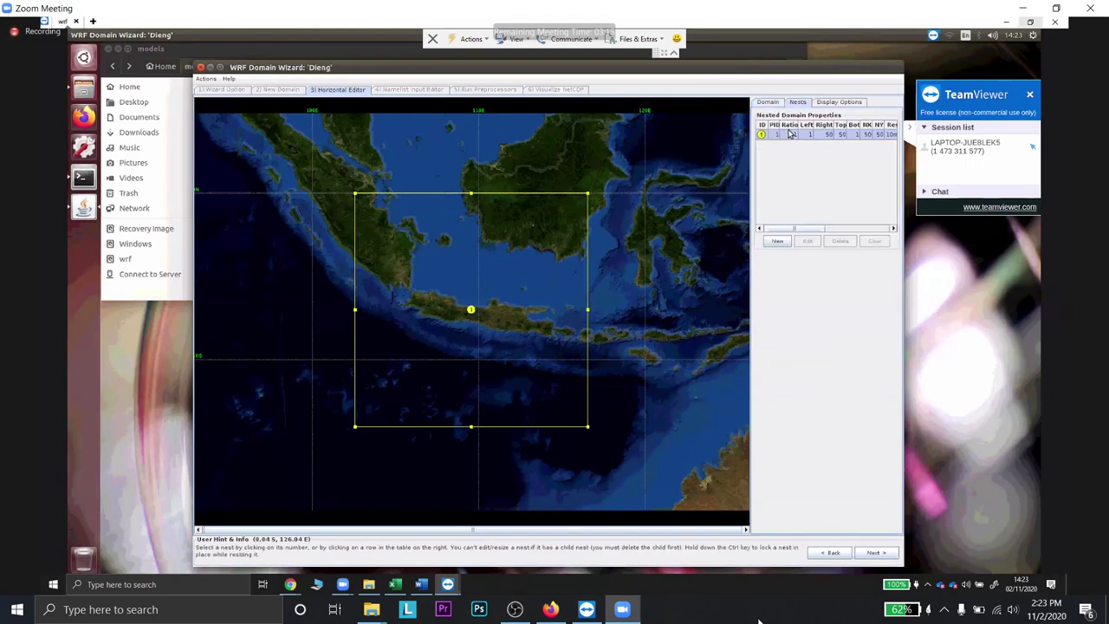
pyautogui.click(777, 241)
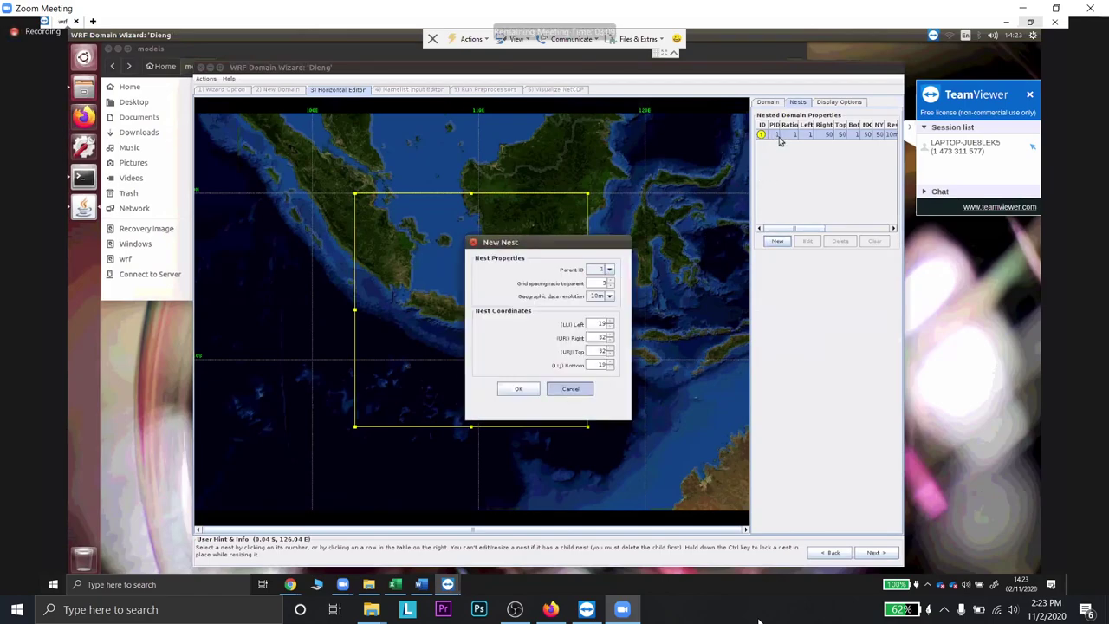
pyautogui.press('Return')
pyautogui.click(768, 102)
pyautogui.click(796, 103)
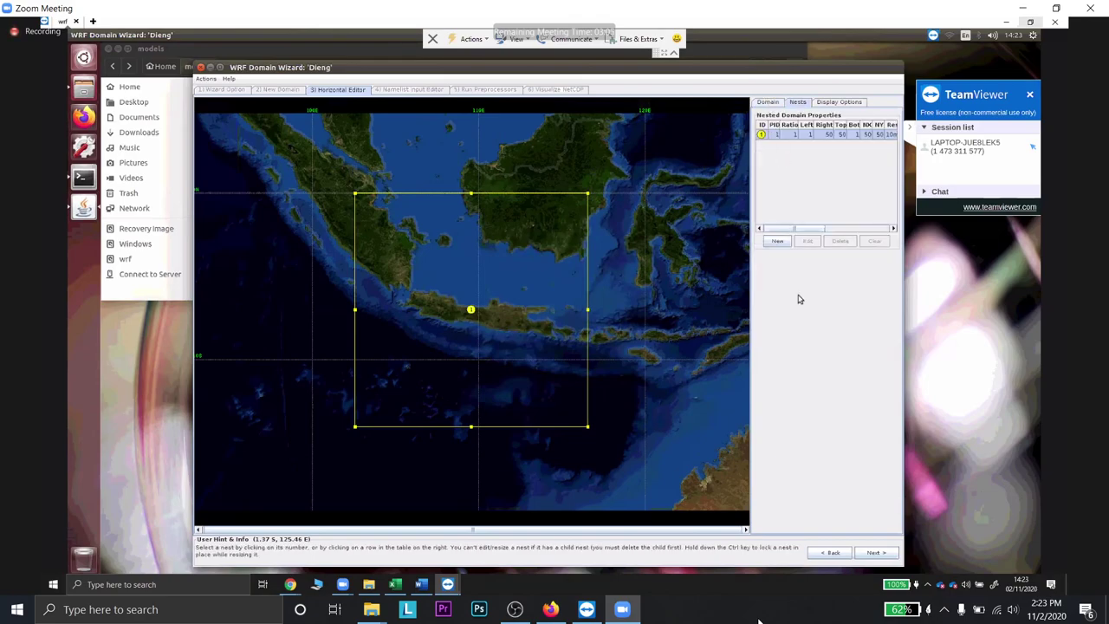
pyautogui.hotkey('alt', 'Tab')
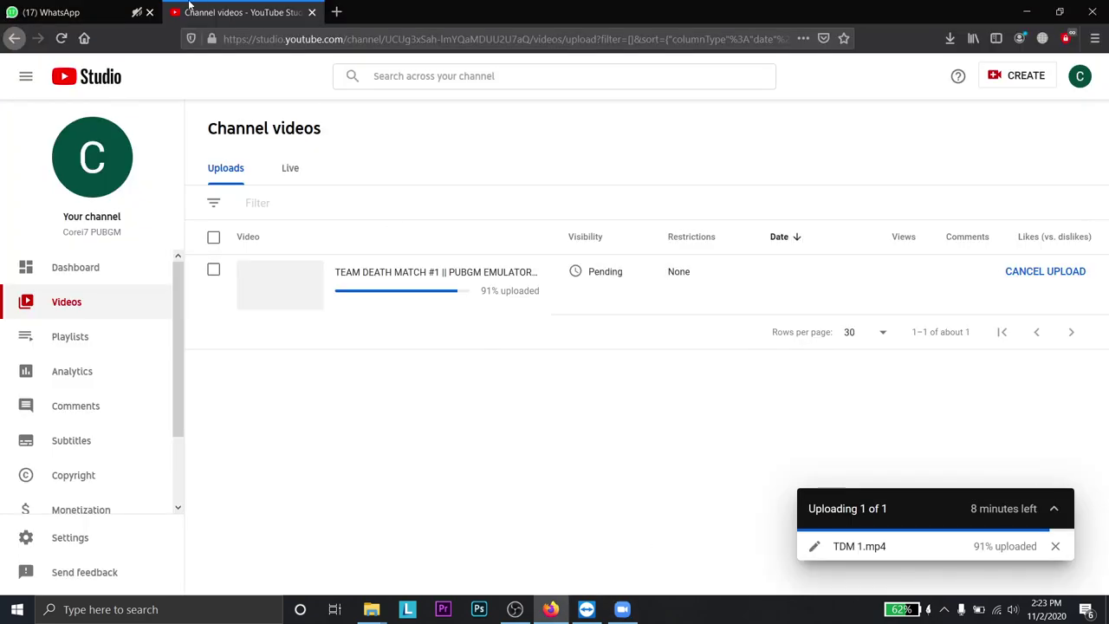
# - In WhatsApp Web, find the contact's chat and send a message asking the cat grooming price
pyautogui.click(52, 12)
pyautogui.click(235, 189)
pyautogui.write('lutfi')
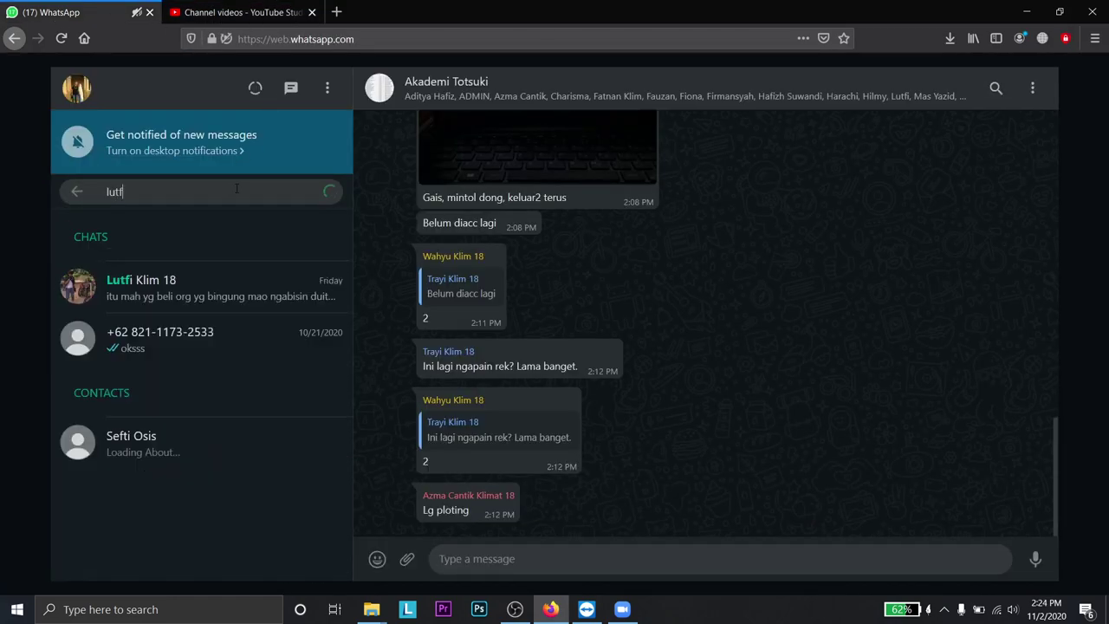
pyautogui.press('Return')
pyautogui.write('lu')
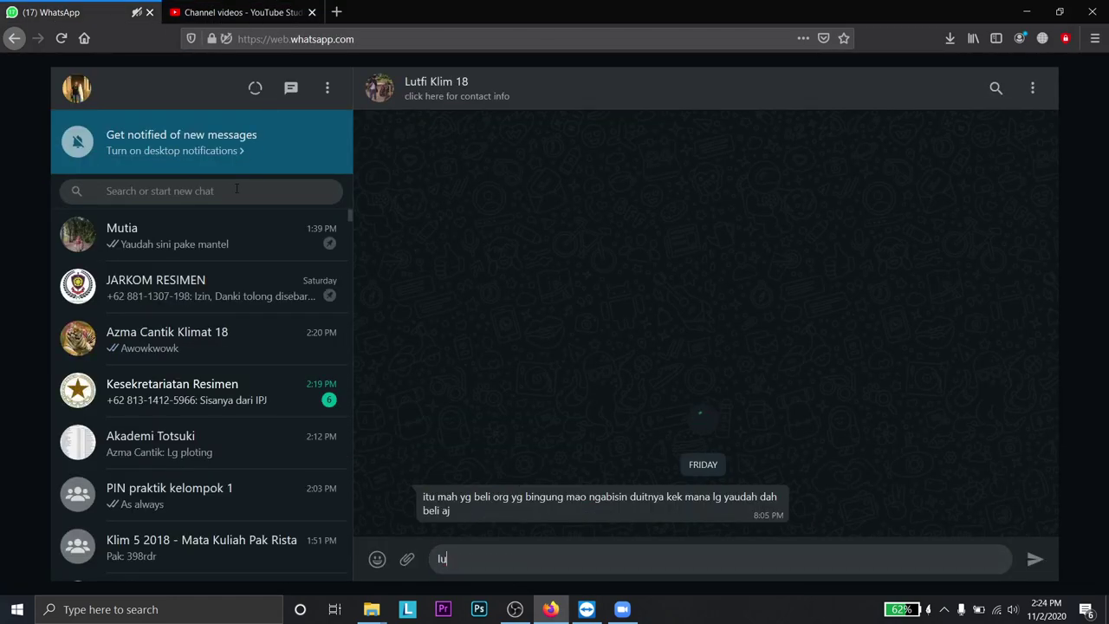
pyautogui.write('t kalo groomin')
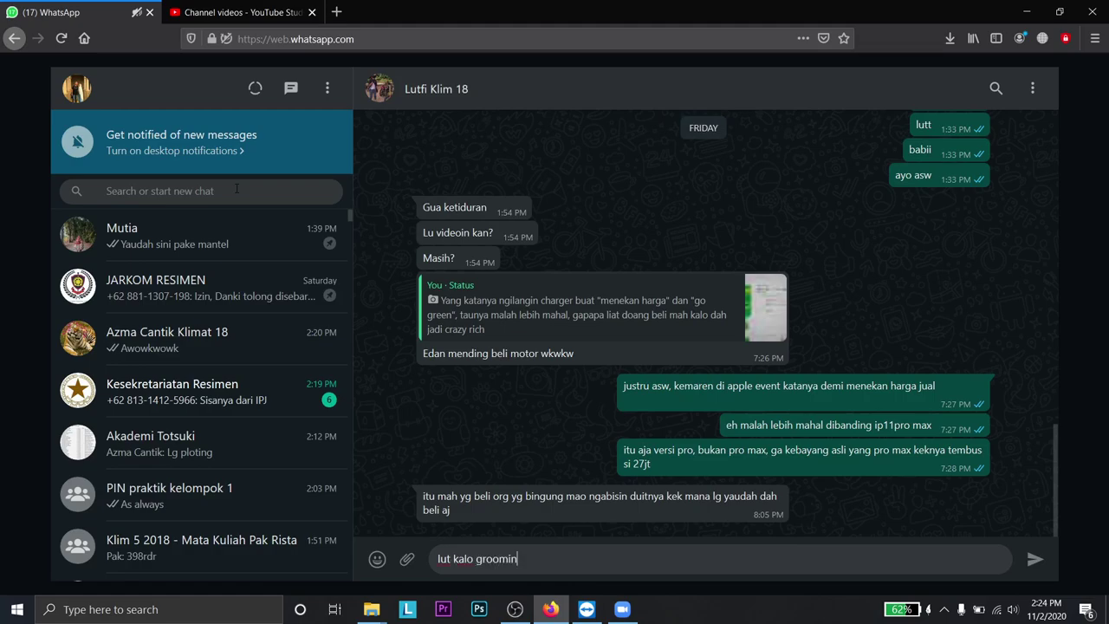
pyautogui.write('g kucing brpa')
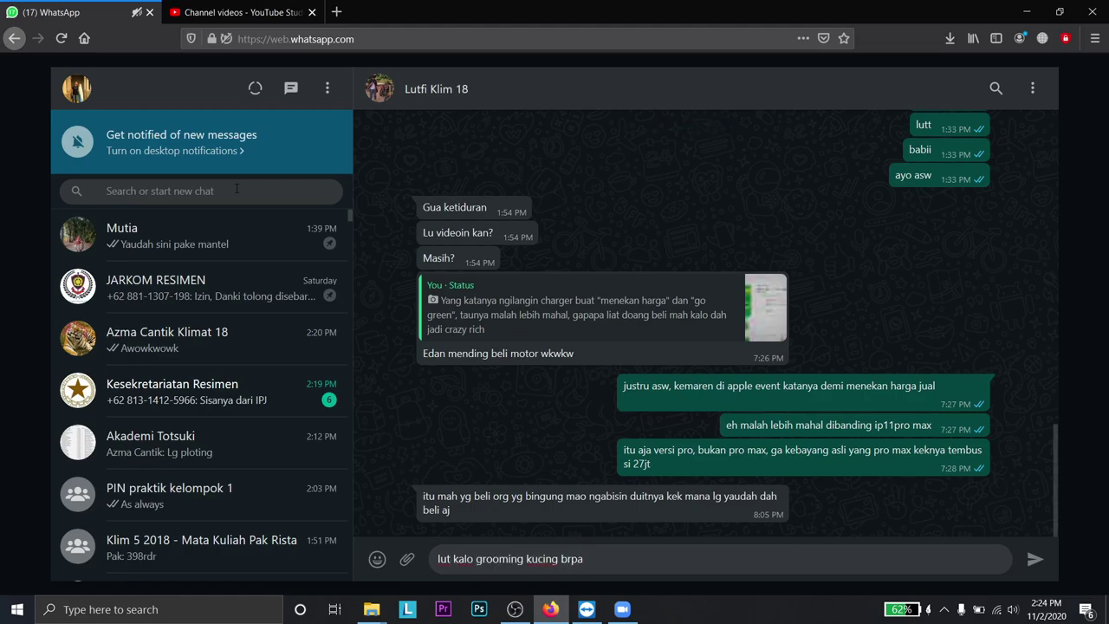
pyautogui.write('an')
pyautogui.press('Return')
# - Close the WhatsApp tab and return to the Zoom meeting window
pyautogui.click(245, 299)
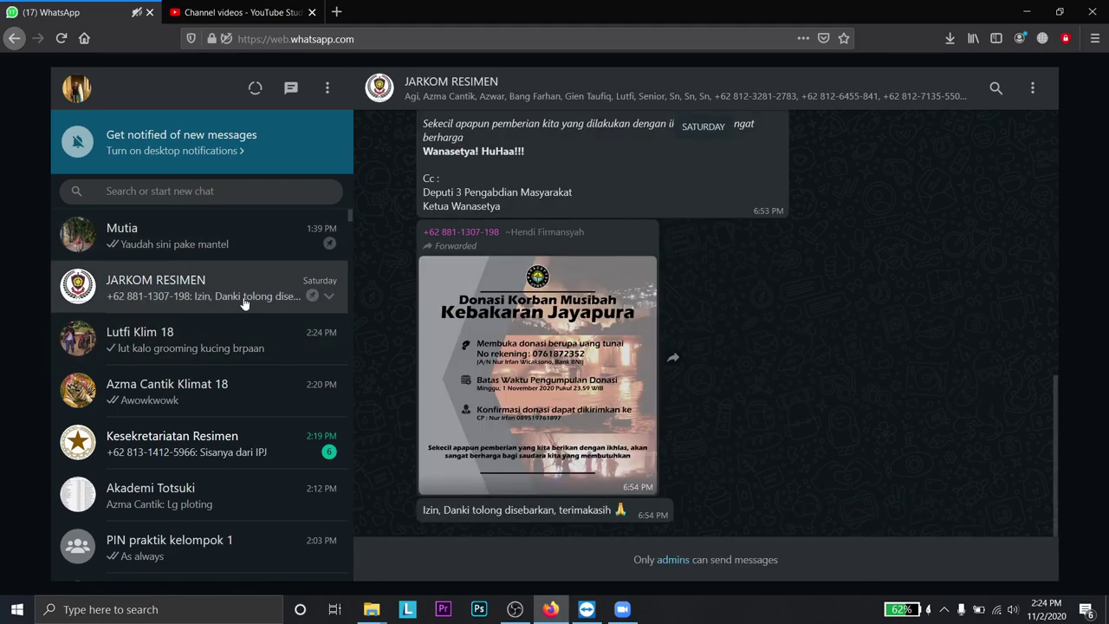
pyautogui.click(622, 609)
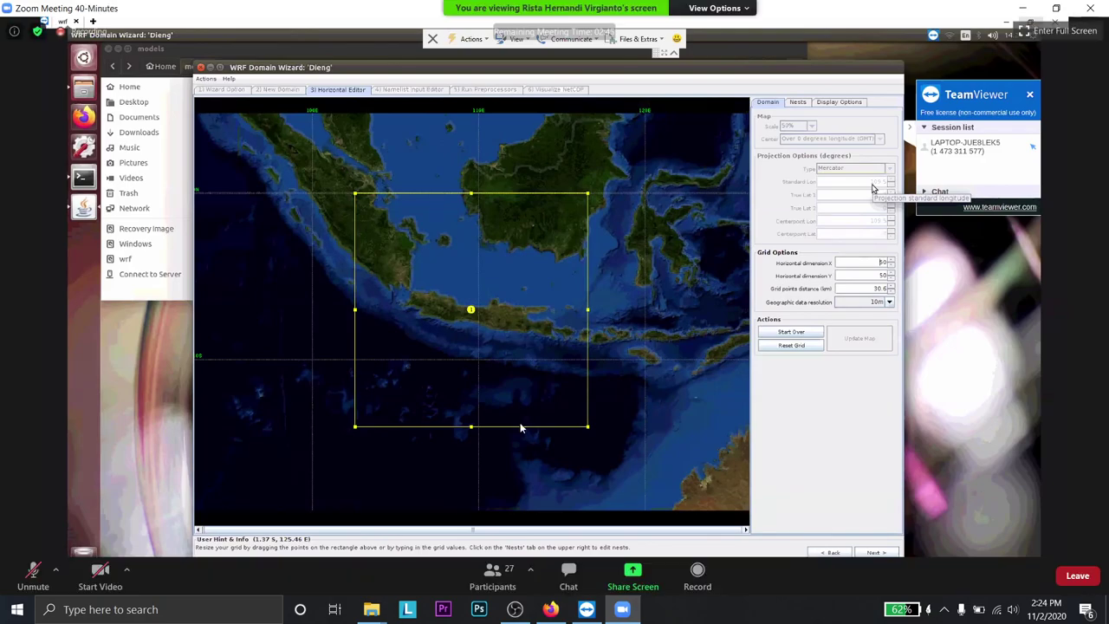
pyautogui.hotkey('alt', 'Tab')
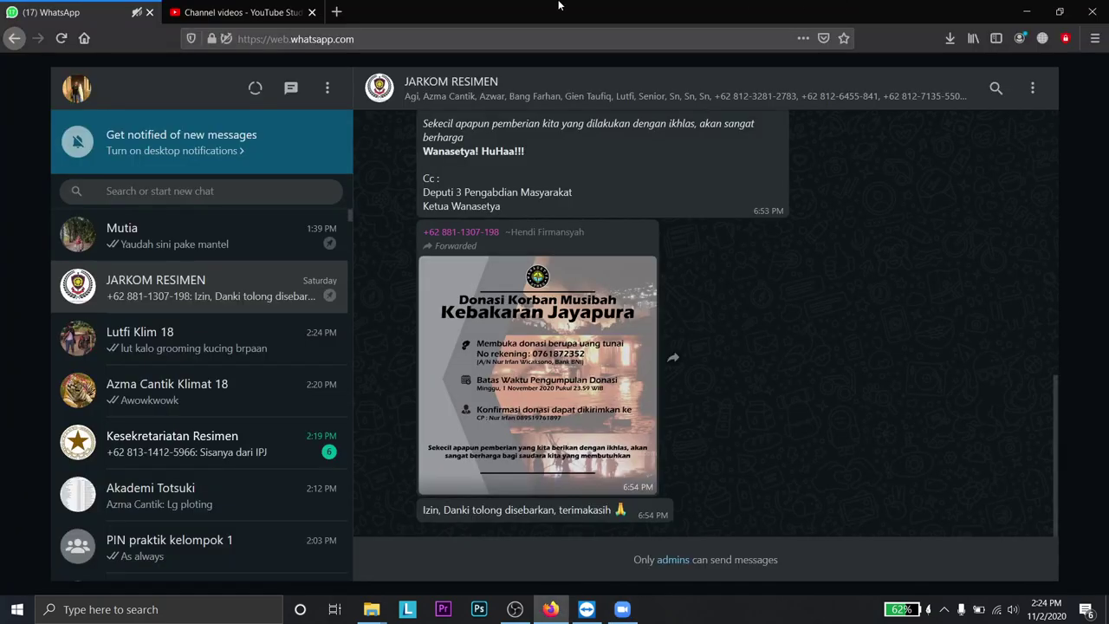
pyautogui.click(149, 12)
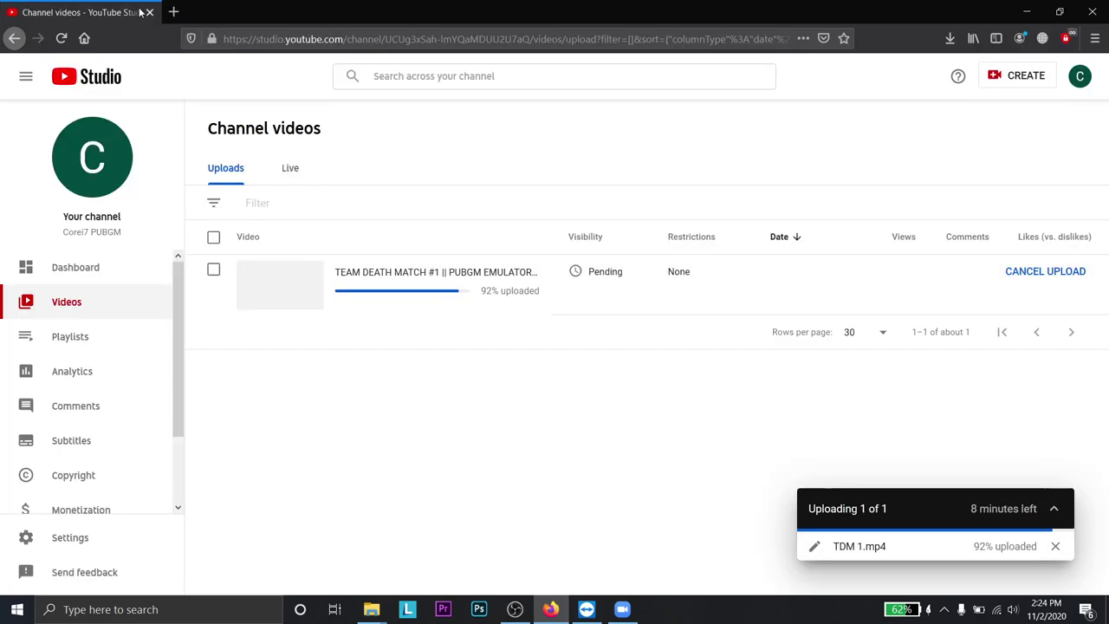
pyautogui.hotkey('alt', 'Tab')
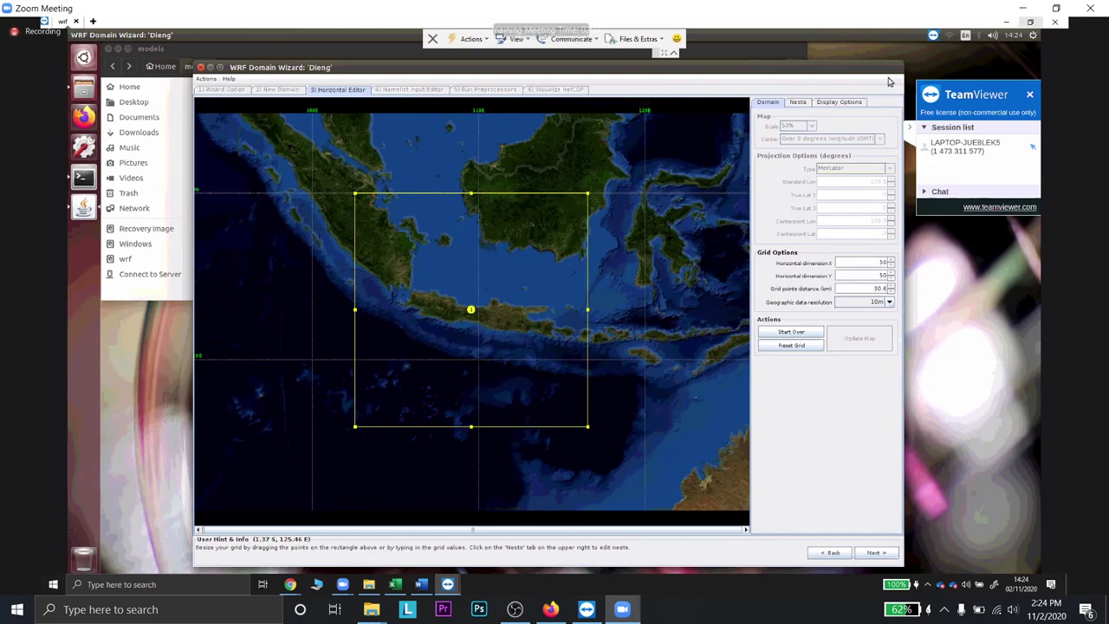
# - Start over the Dieng domain setup and raise the Standard Lon to 109.6
pyautogui.click(791, 334)
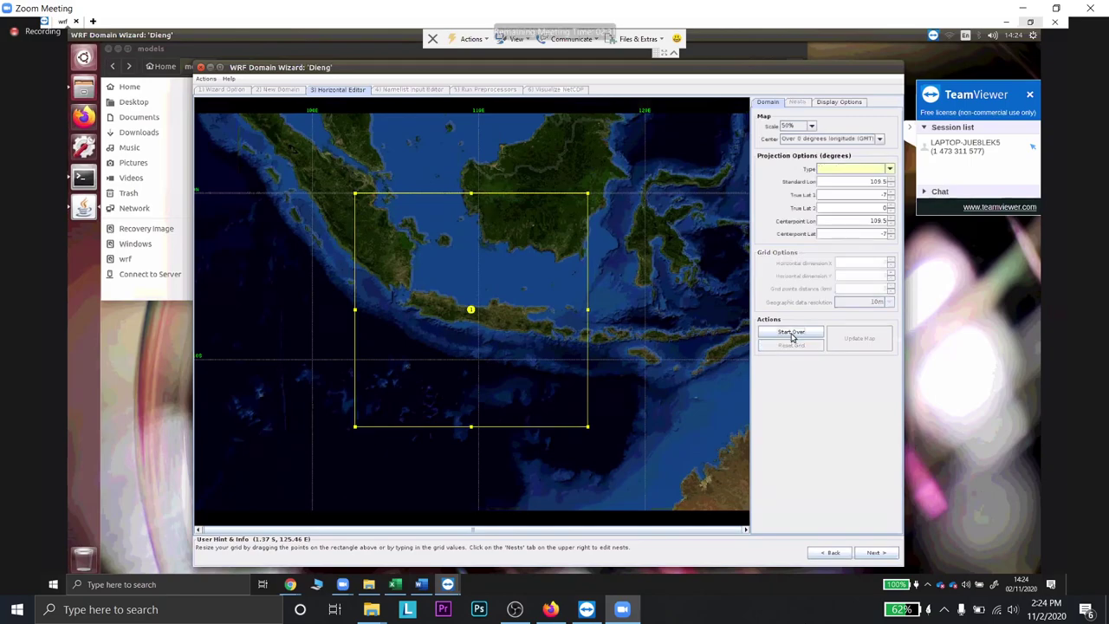
pyautogui.click(883, 182)
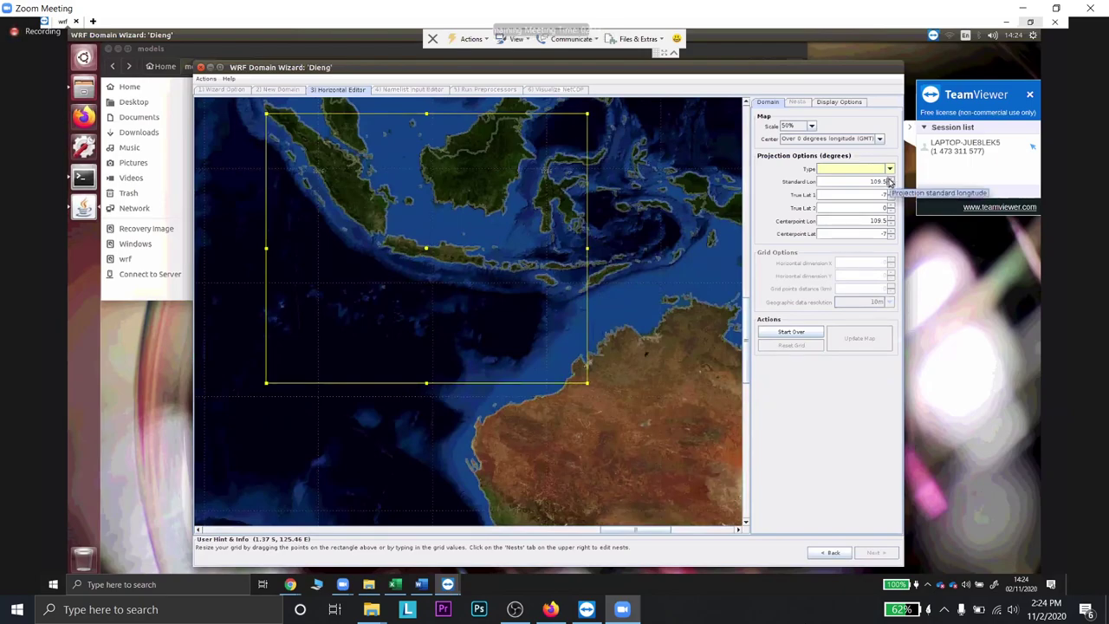
pyautogui.click(889, 180)
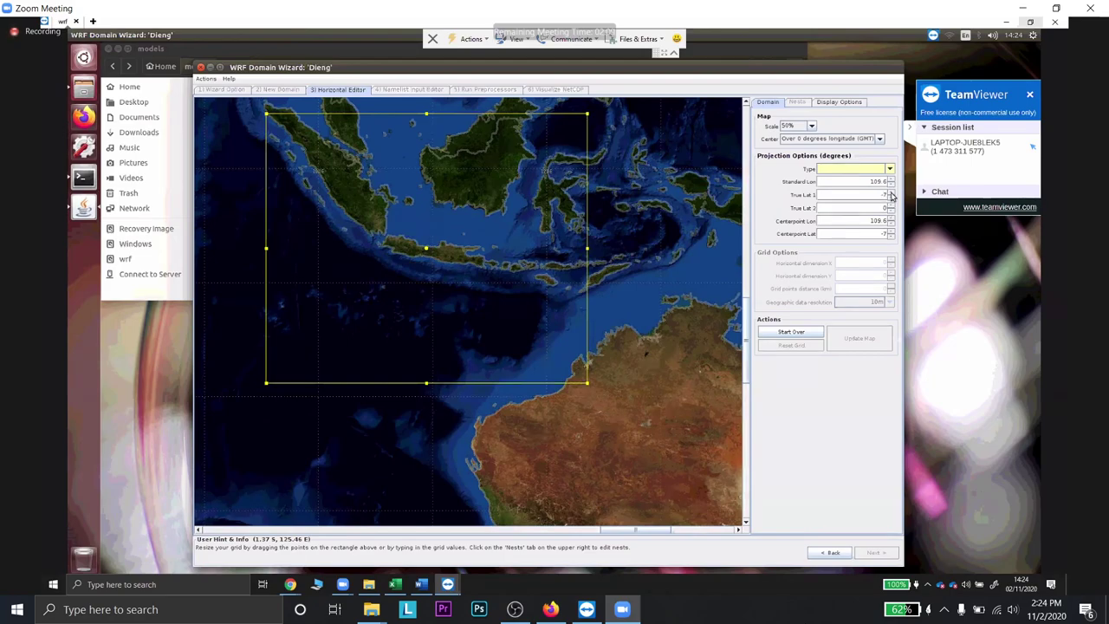
# - Nudge True Lat 1 and redraw the 'Dieng' Mercator grid over Java (100 × 85, 30 km)
pyautogui.click(892, 195)
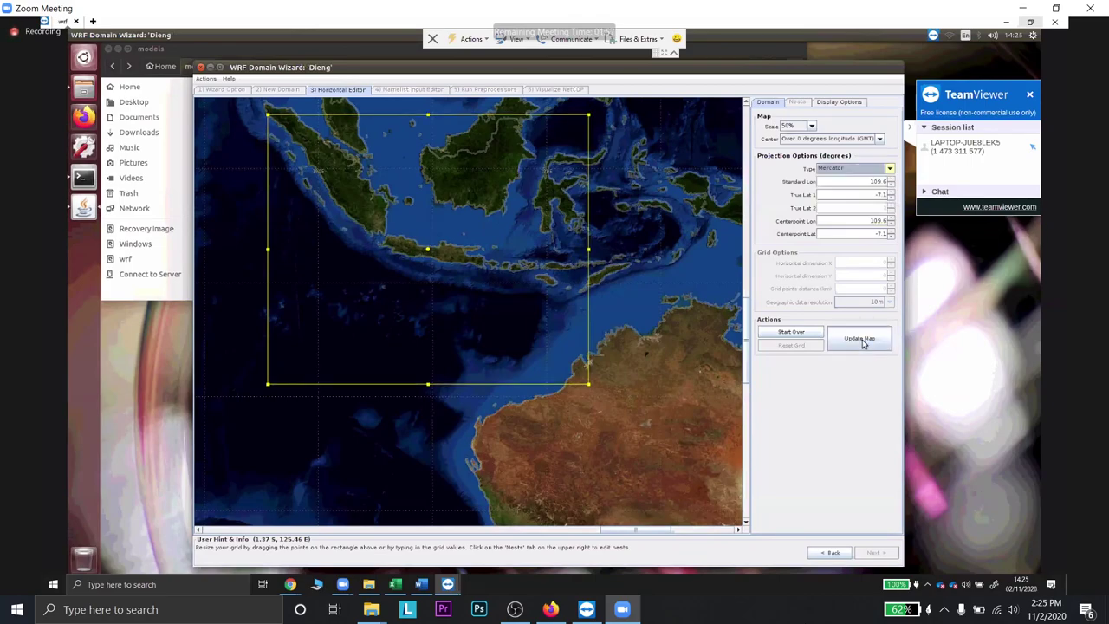
pyautogui.click(862, 343)
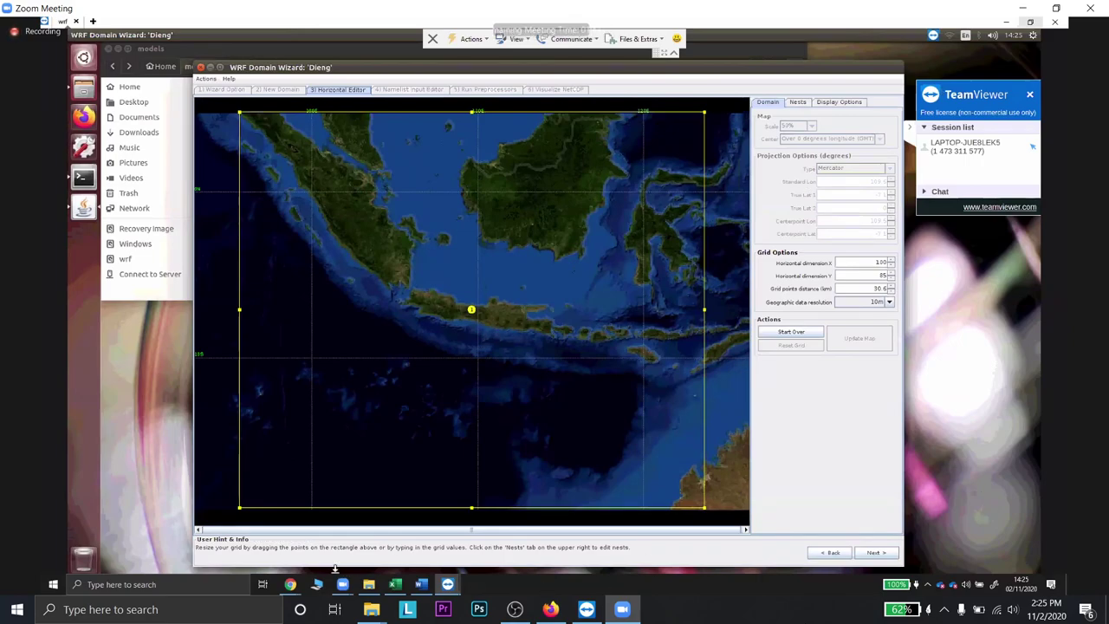
pyautogui.moveTo(292, 584)
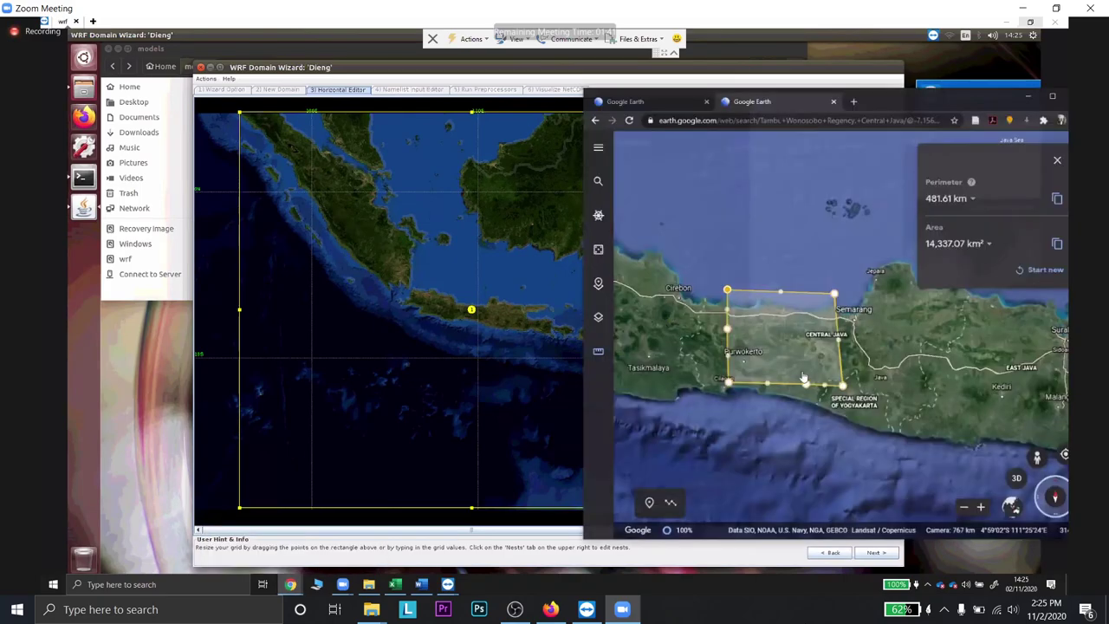
# - Zoom Google Earth to fit the Central Java polygon (481.61 km, 14,337.07 km²), then minimise it
pyautogui.click(344, 537)
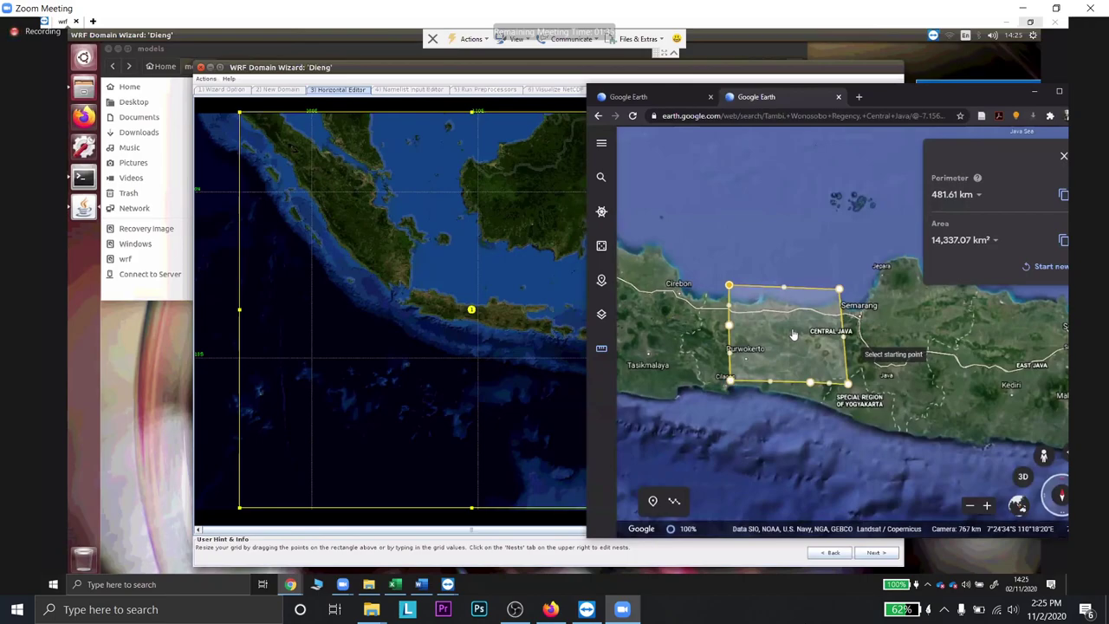
pyautogui.scroll(3, 786, 337)
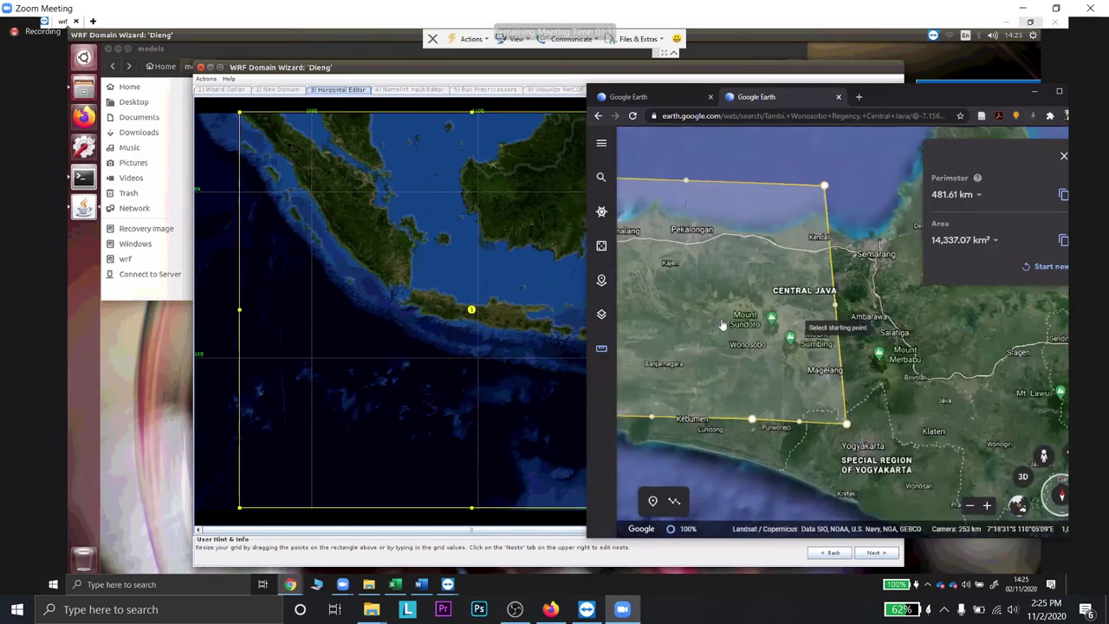
pyautogui.scroll(-3, 741, 318)
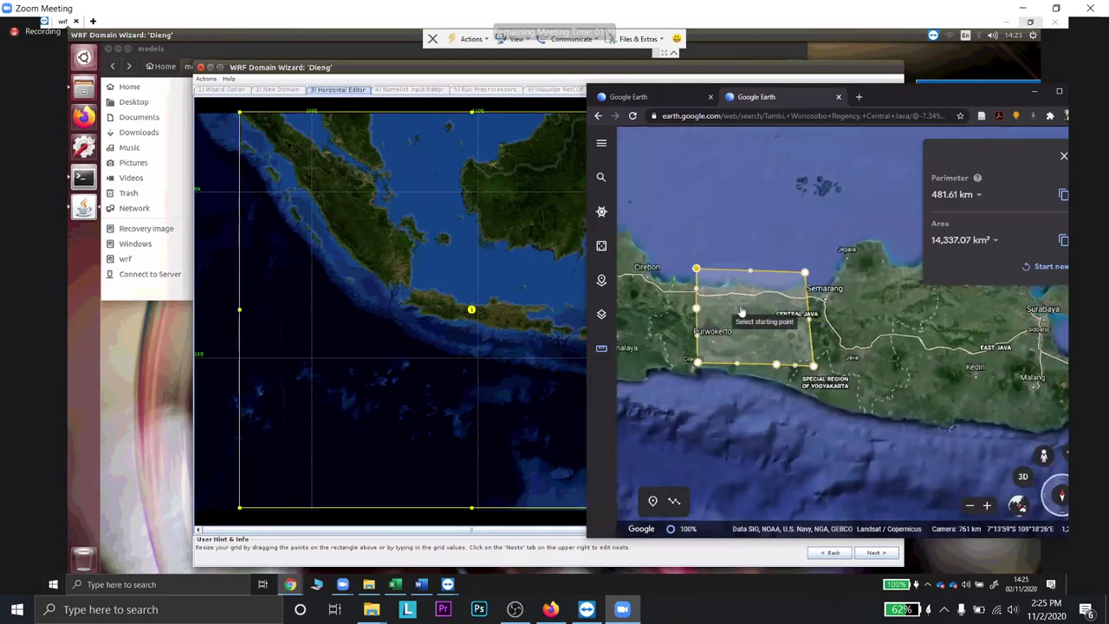
pyautogui.scroll(5, 741, 312)
pyautogui.scroll(2, 741, 312)
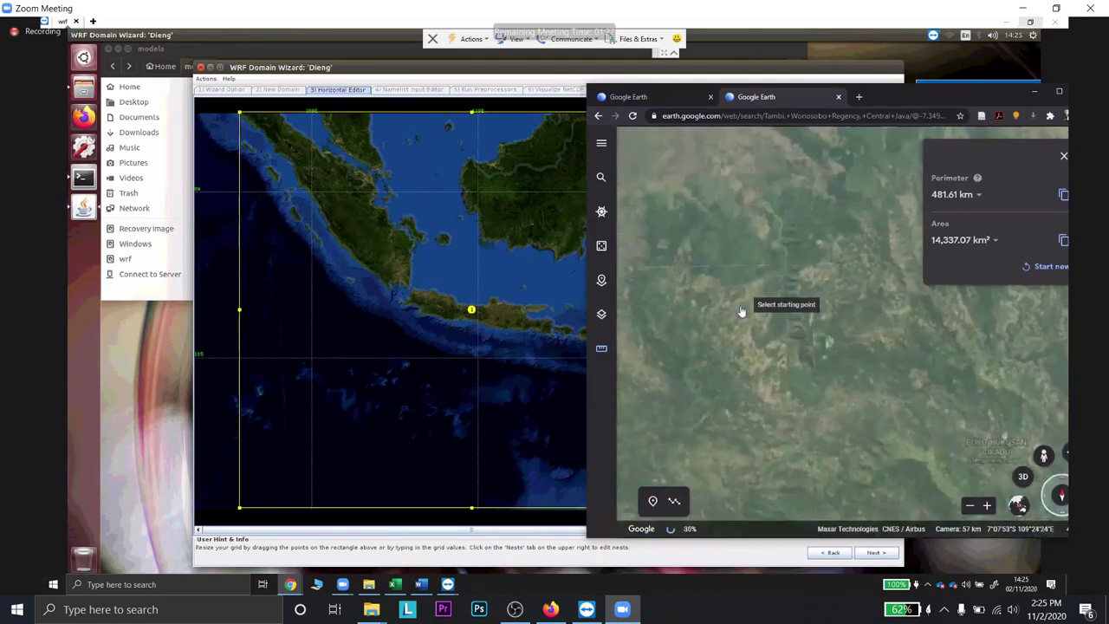
pyautogui.scroll(3, 742, 313)
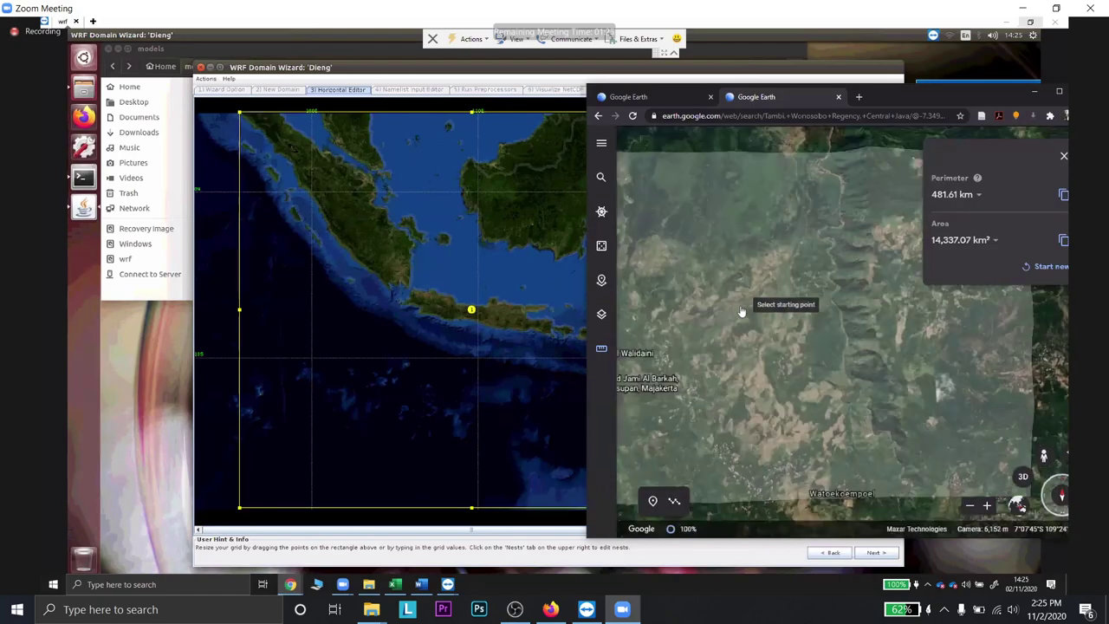
pyautogui.scroll(-1, 814, 338)
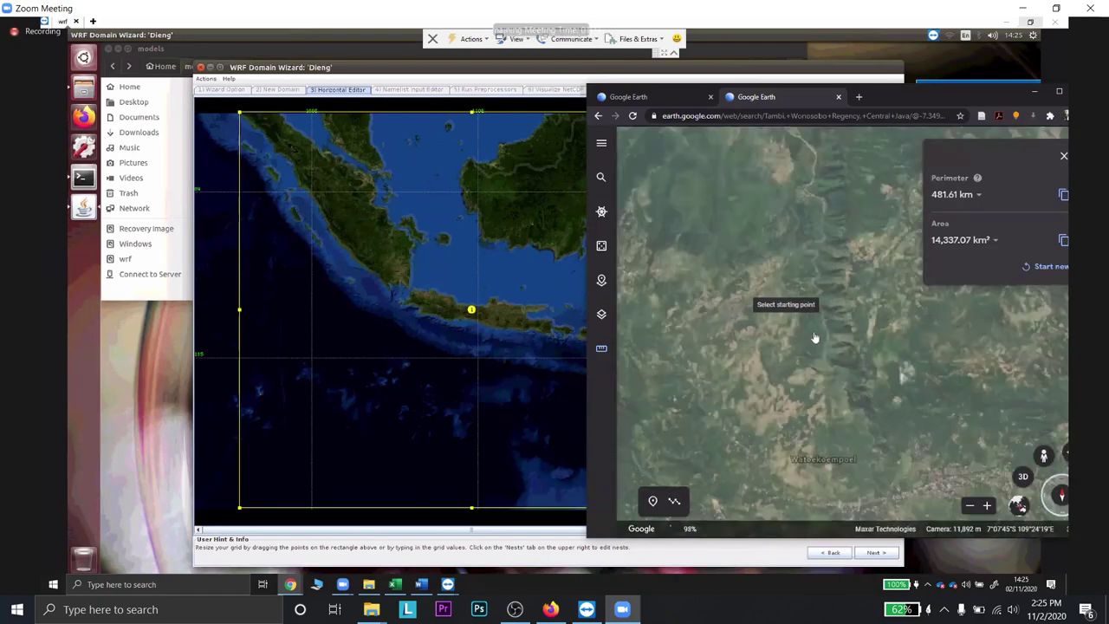
pyautogui.scroll(1, 844, 389)
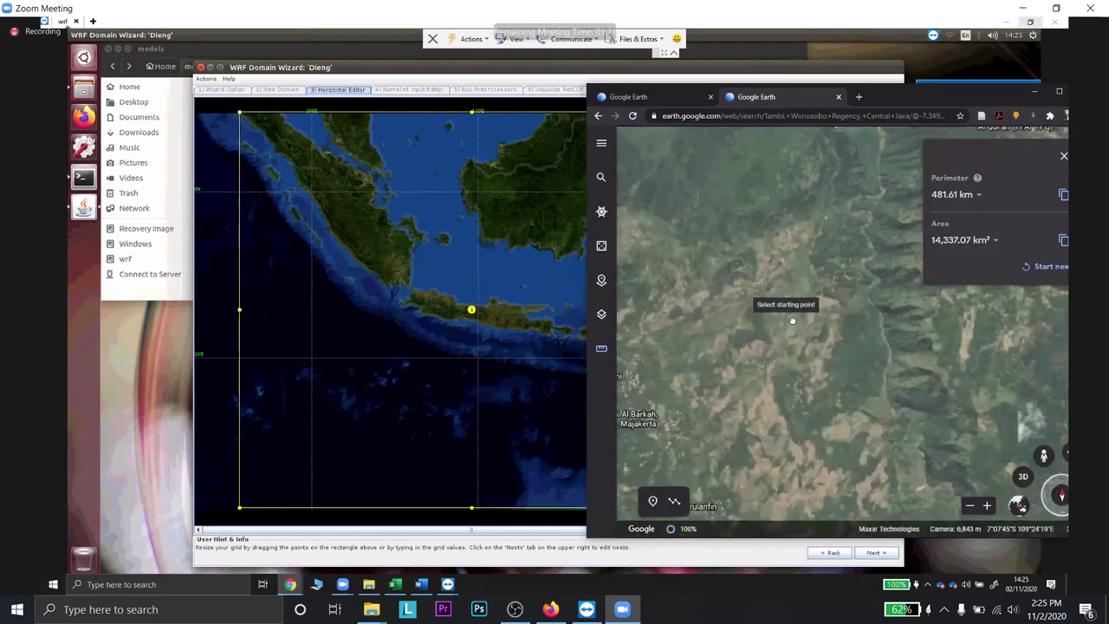
pyautogui.scroll(-1, 801, 299)
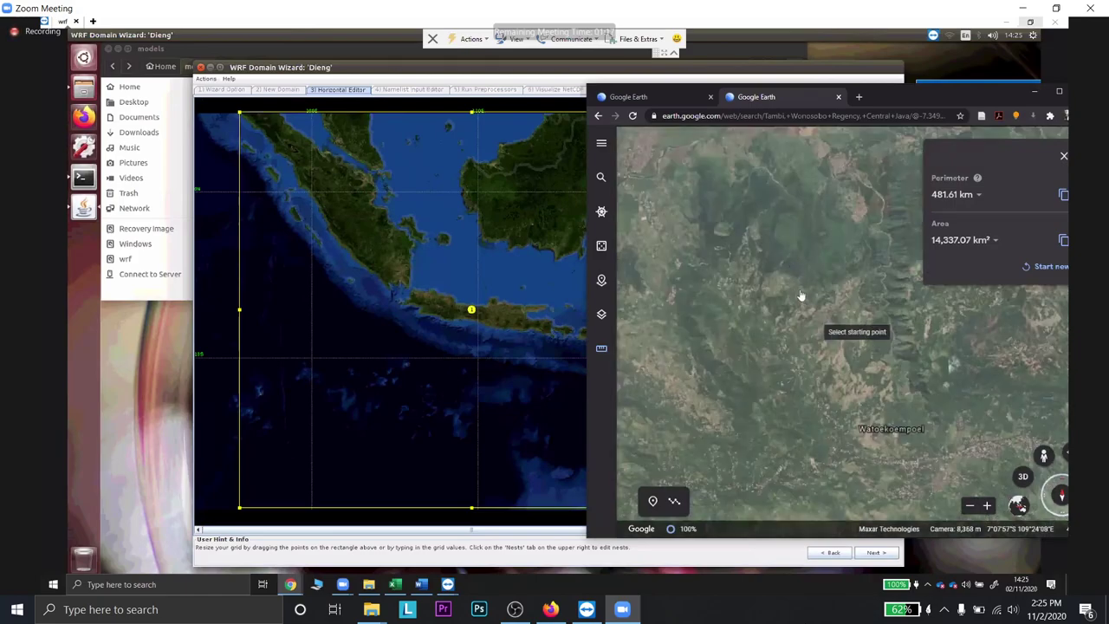
pyautogui.scroll(-3, 802, 298)
pyautogui.scroll(-2, 773, 299)
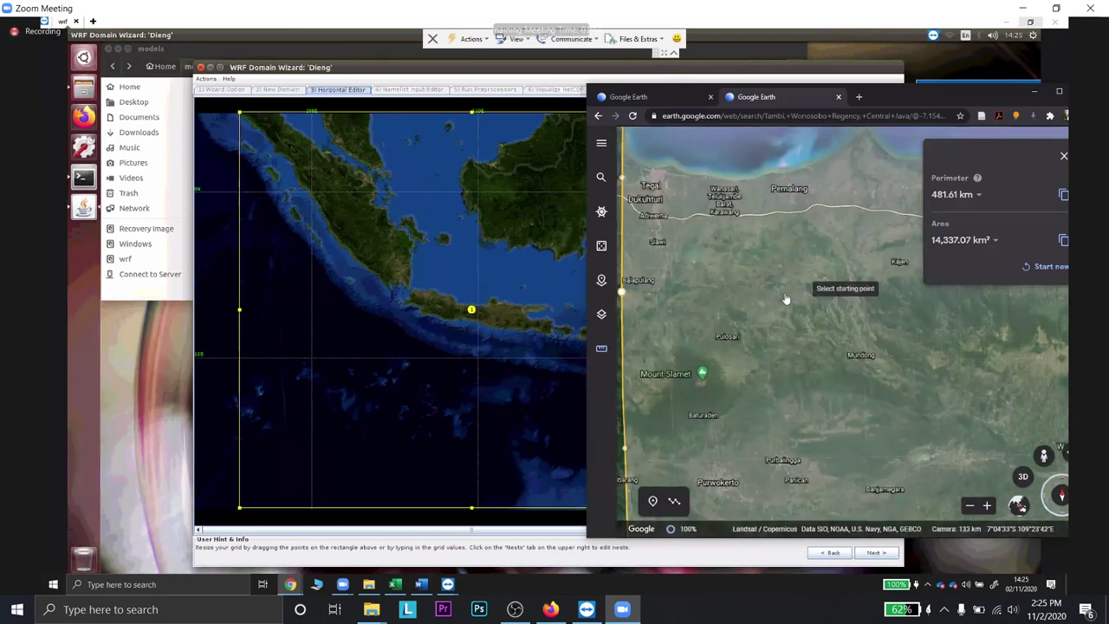
pyautogui.scroll(-3, 790, 305)
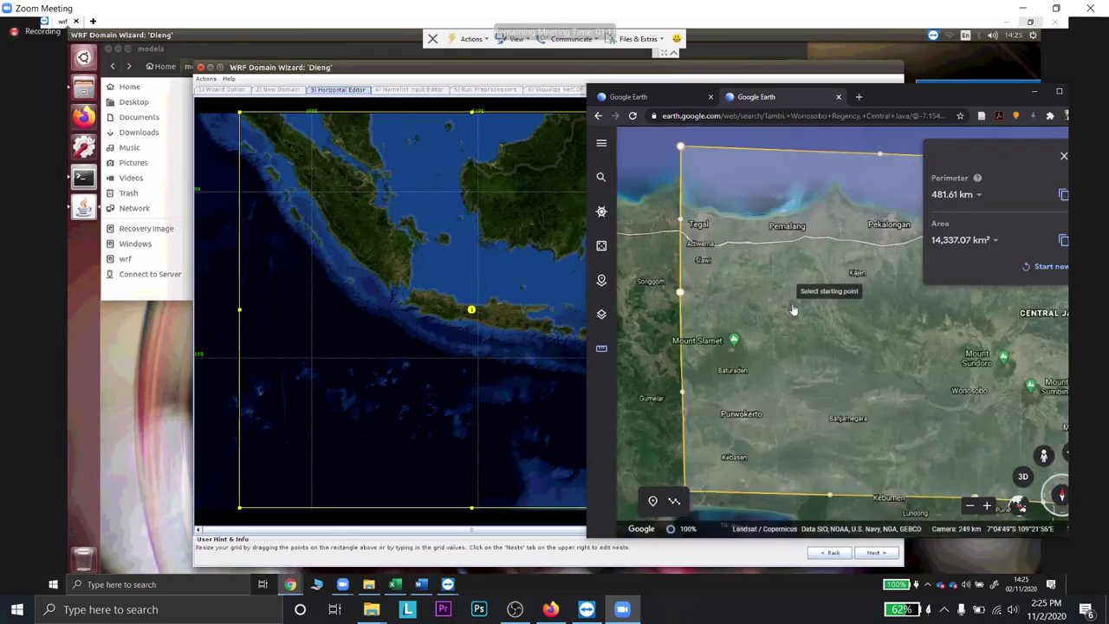
pyautogui.scroll(1, 821, 405)
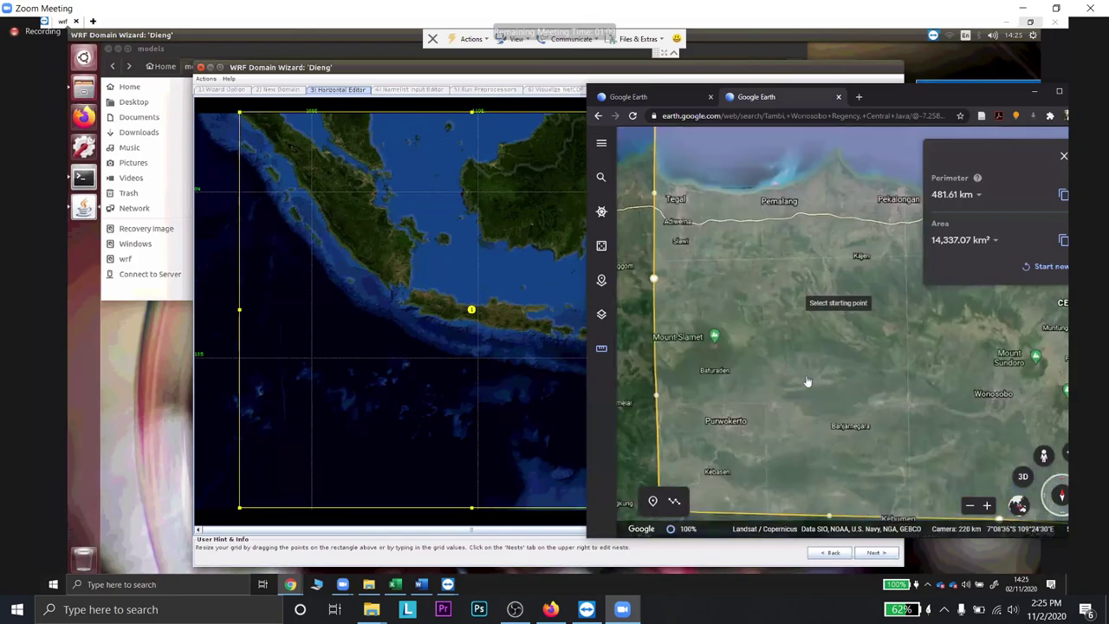
pyautogui.scroll(1, 818, 363)
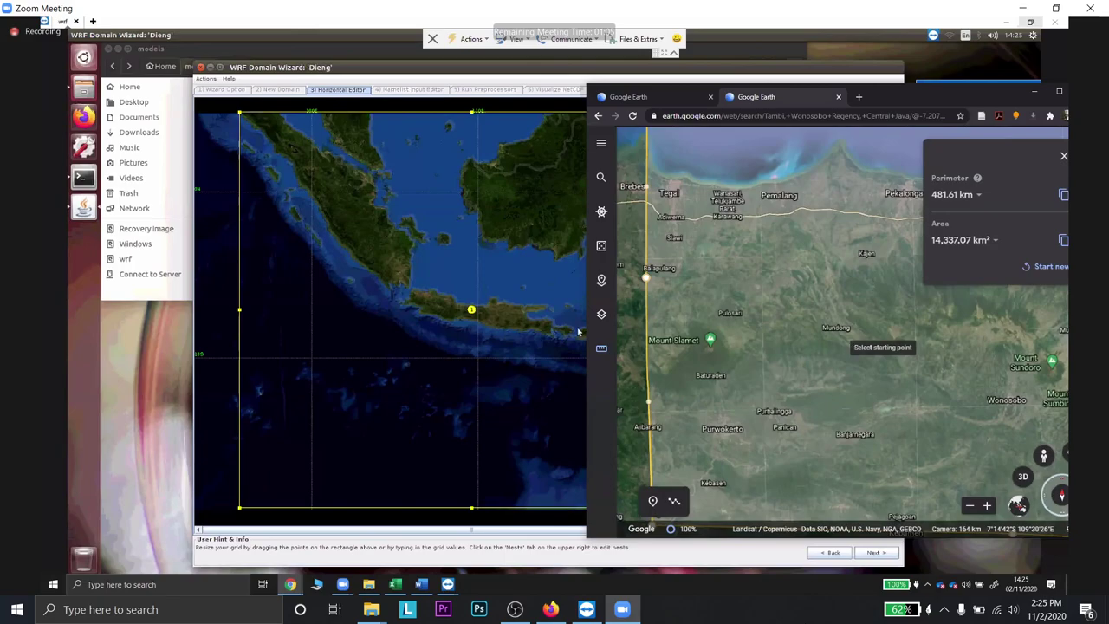
pyautogui.scroll(-2, 659, 286)
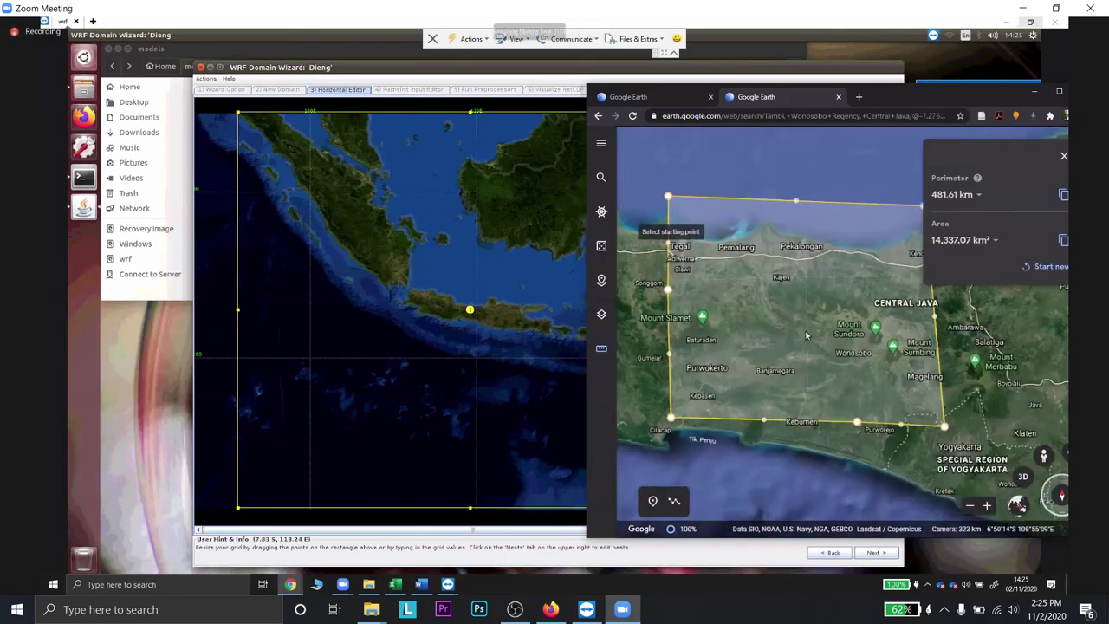
pyautogui.press('super+Down')
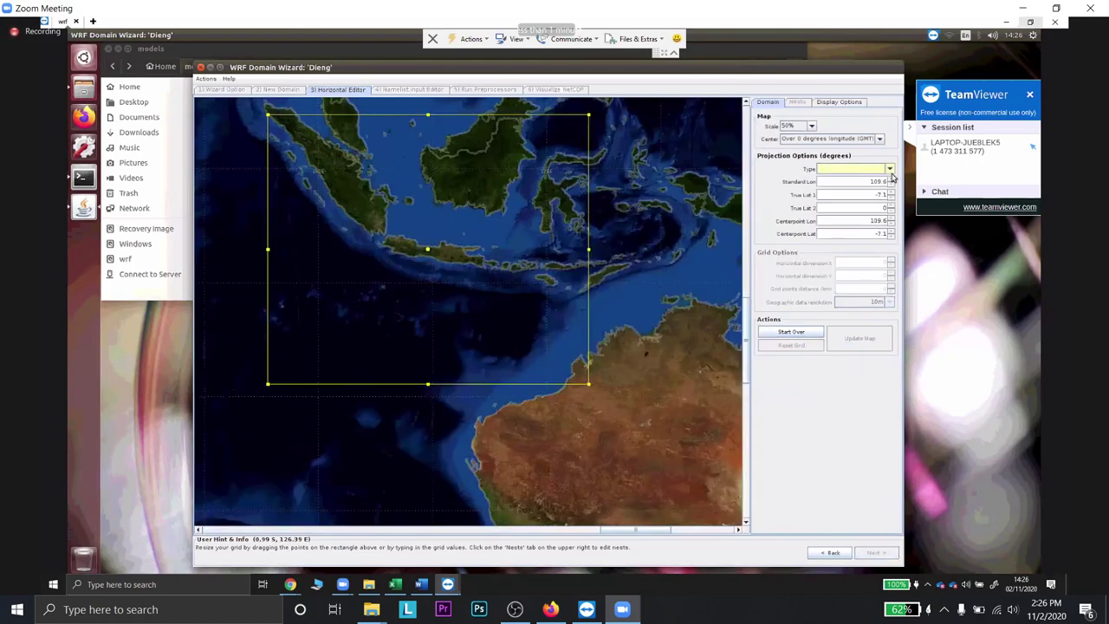
# - Set Standard Lon and Centerpoint Lon to 109.7
pyautogui.doubleClick(873, 183)
pyautogui.write('109.7')
pyautogui.click(888, 218)
# - Change True Lat 1 to -7.1, switch the projection to Mercator, and redraw the grid
pyautogui.doubleClick(884, 196)
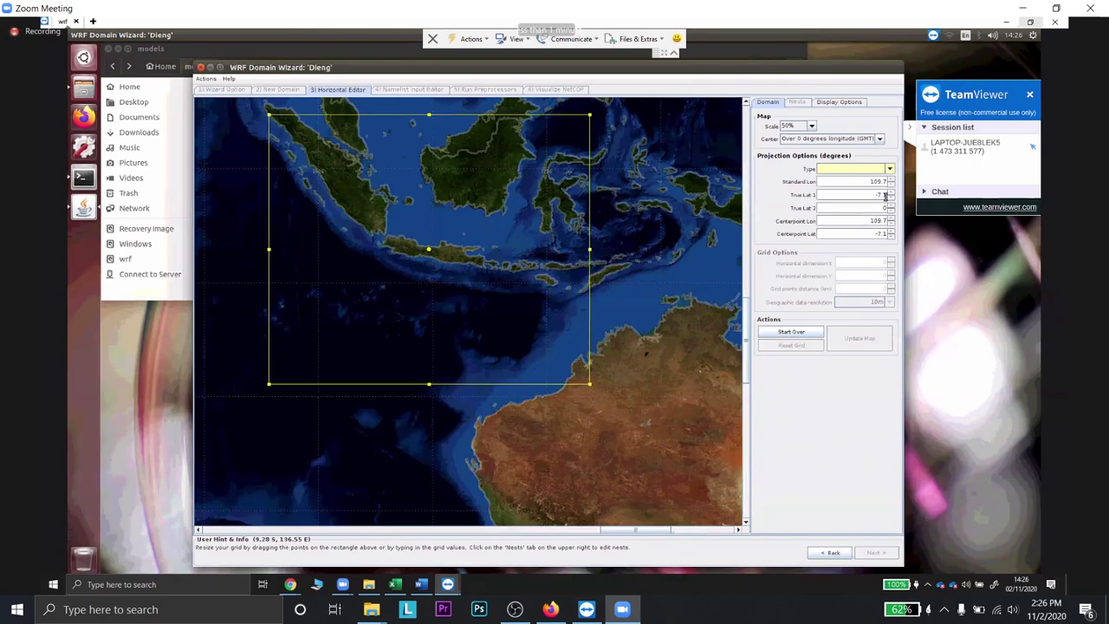
pyautogui.press('BackSpace')
pyautogui.press('BackSpace')
pyautogui.write('.1')
pyautogui.click(888, 170)
pyautogui.click(857, 195)
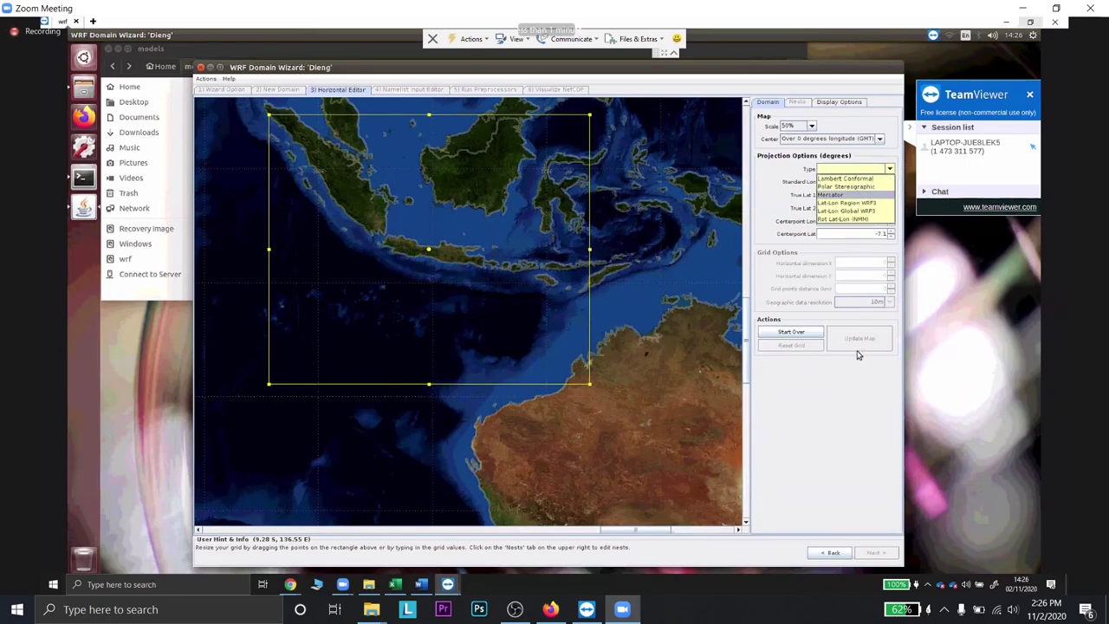
pyautogui.click(858, 339)
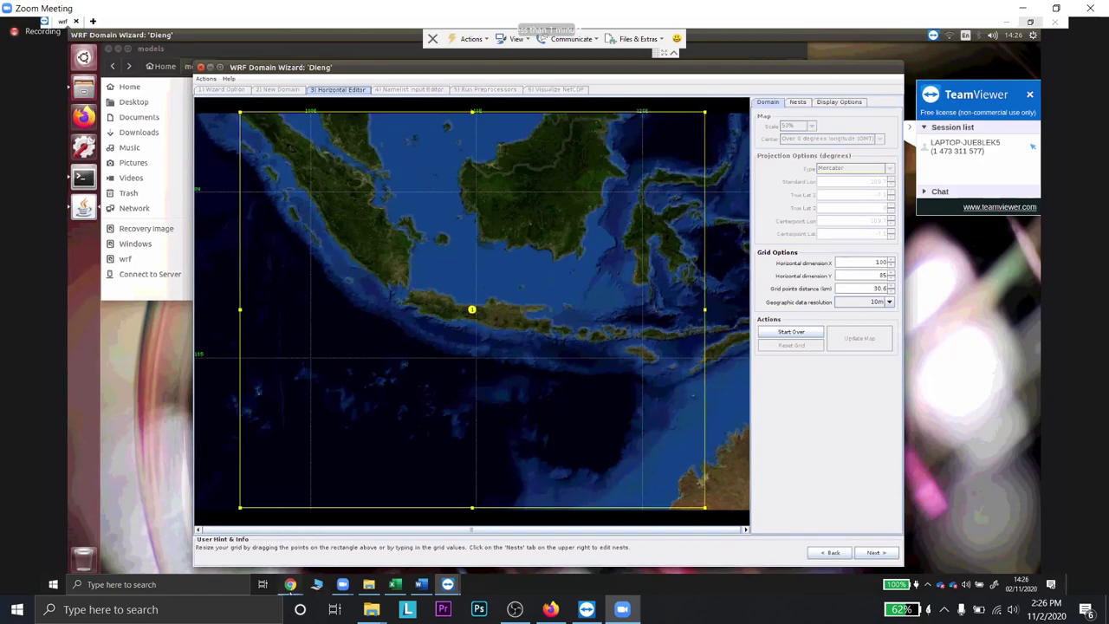
# - Zoom out in Google Earth and clear the Central Java rectangle measurement
pyautogui.moveTo(290, 584)
pyautogui.click(323, 552)
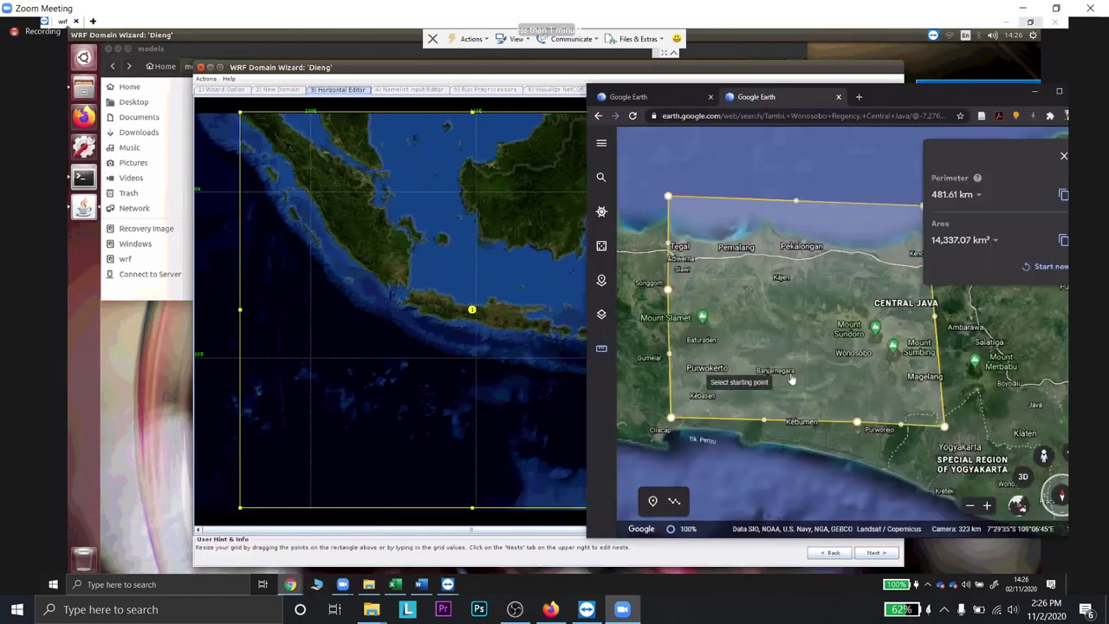
pyautogui.scroll(-2, 844, 348)
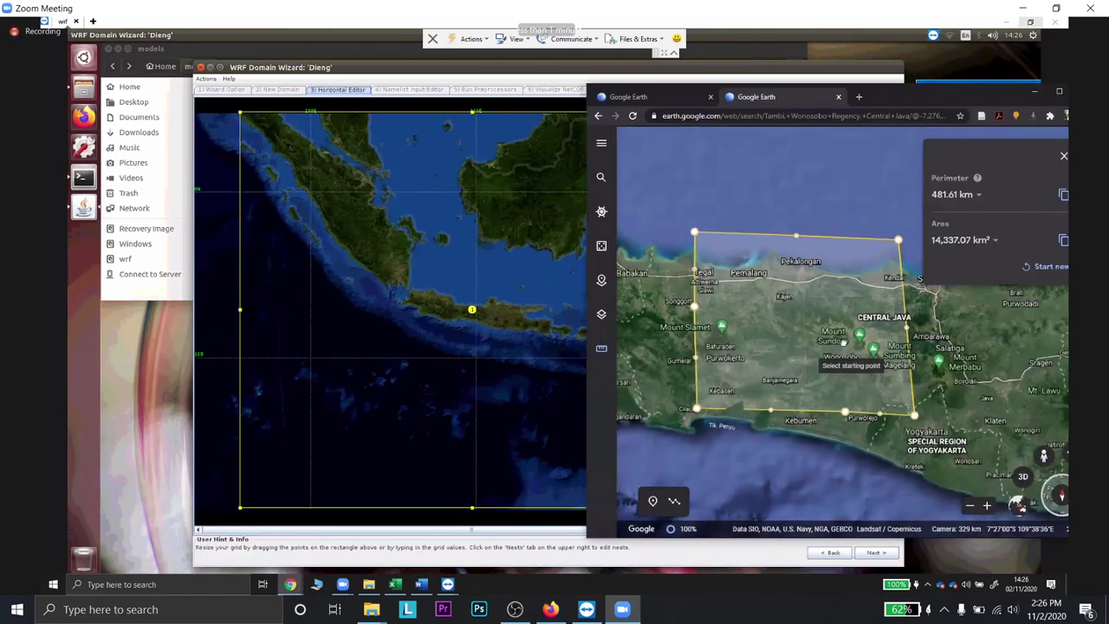
pyautogui.scroll(-2, 908, 335)
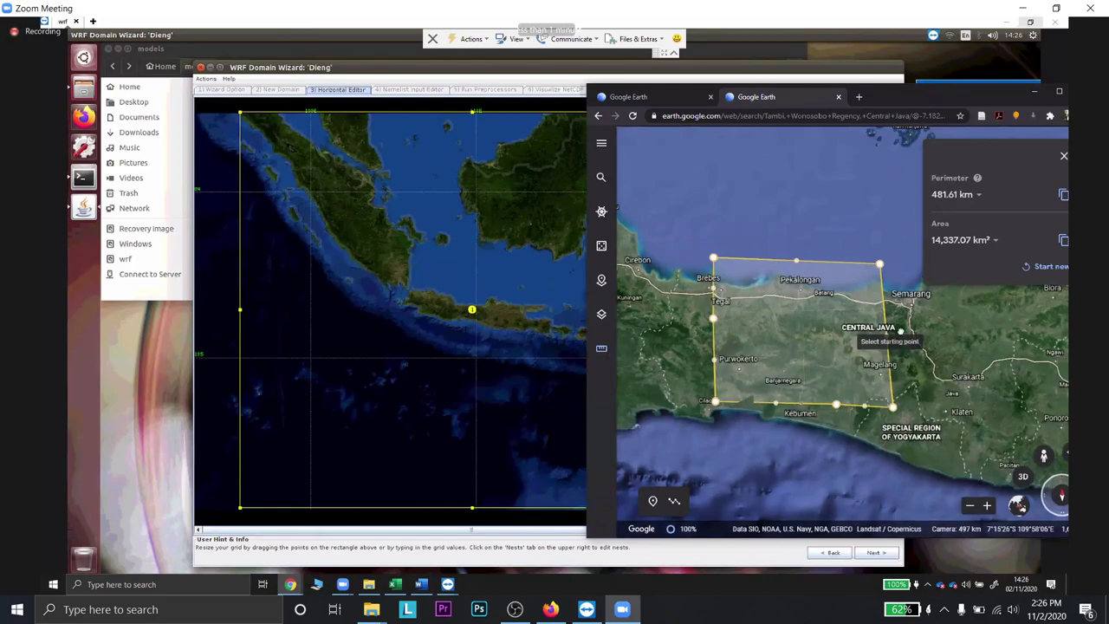
pyautogui.press('Escape')
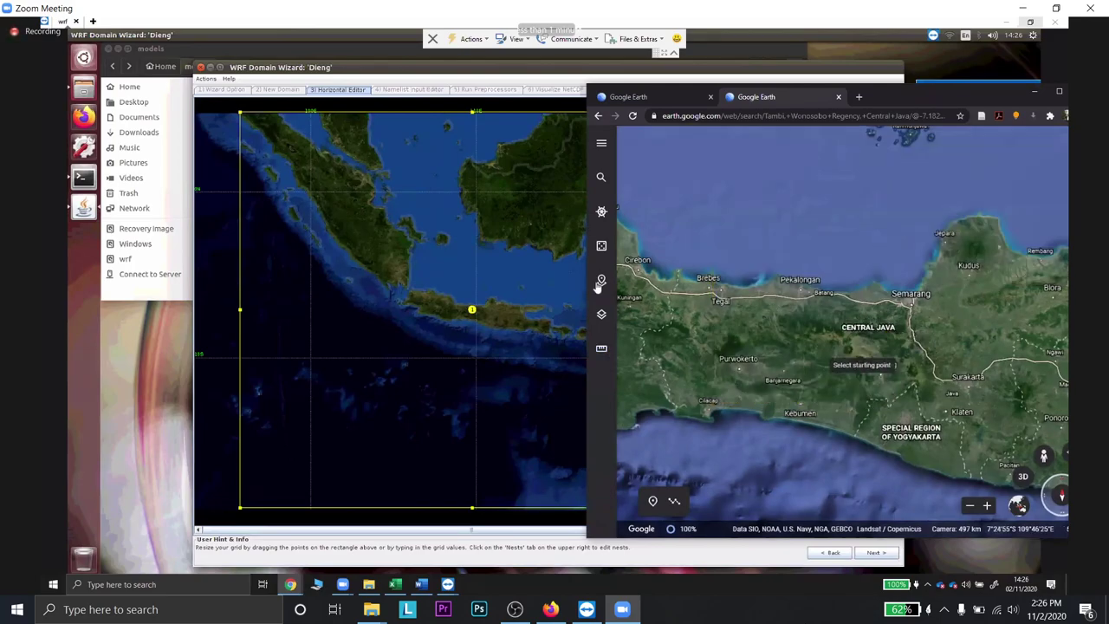
pyautogui.click(602, 282)
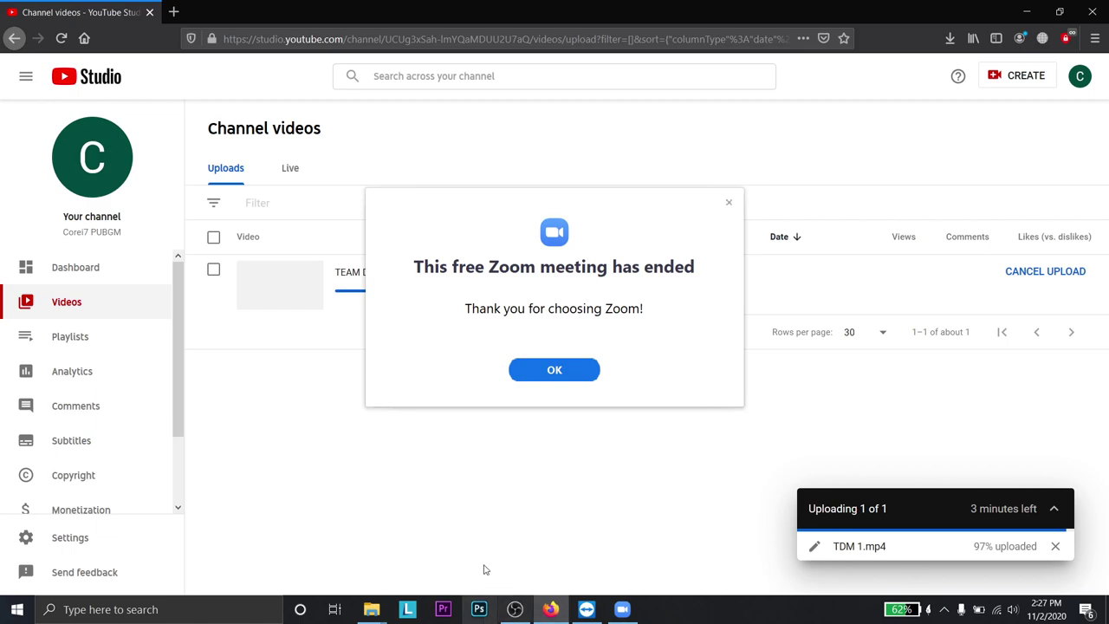
# - Dismiss Zoom's meeting-ended notice and load WhatsApp Web from a new tab's Top Sites
pyautogui.click(567, 372)
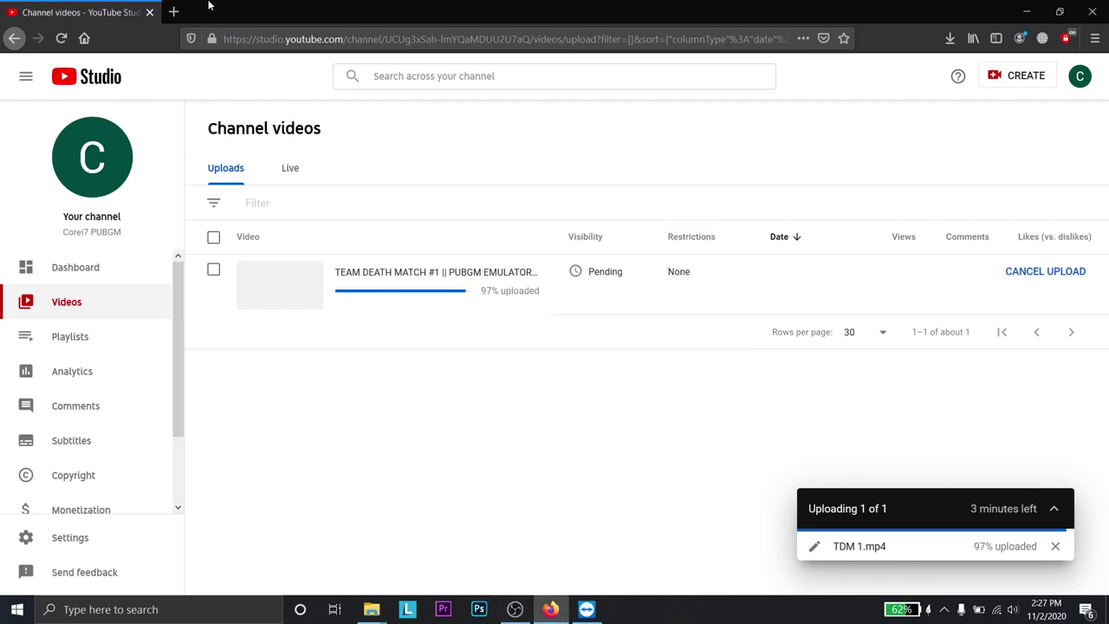
pyautogui.click(173, 12)
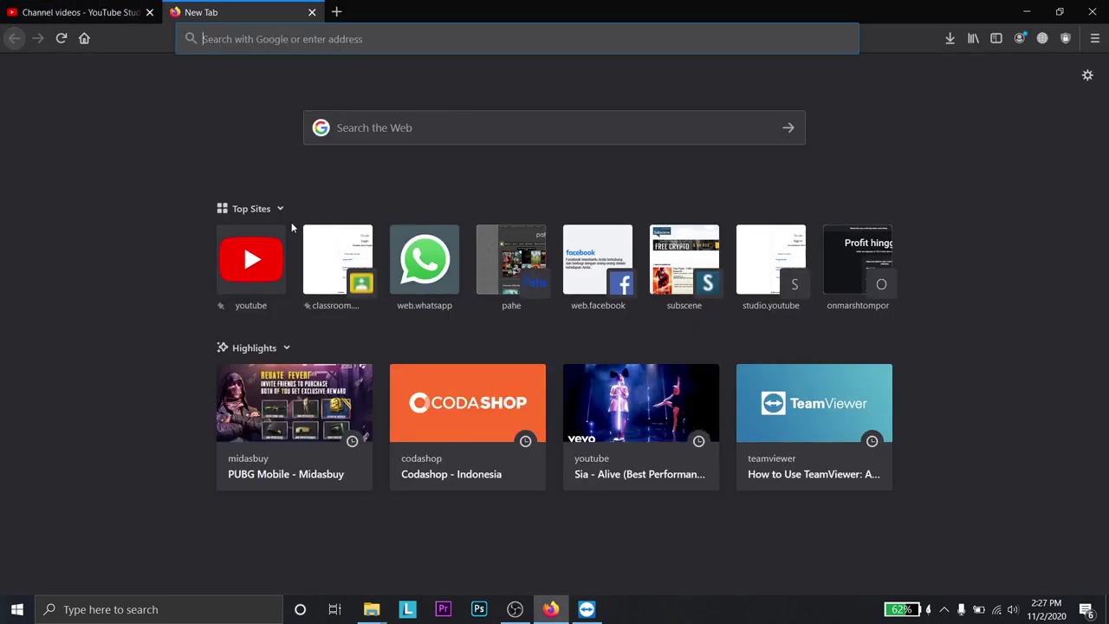
pyautogui.click(444, 261)
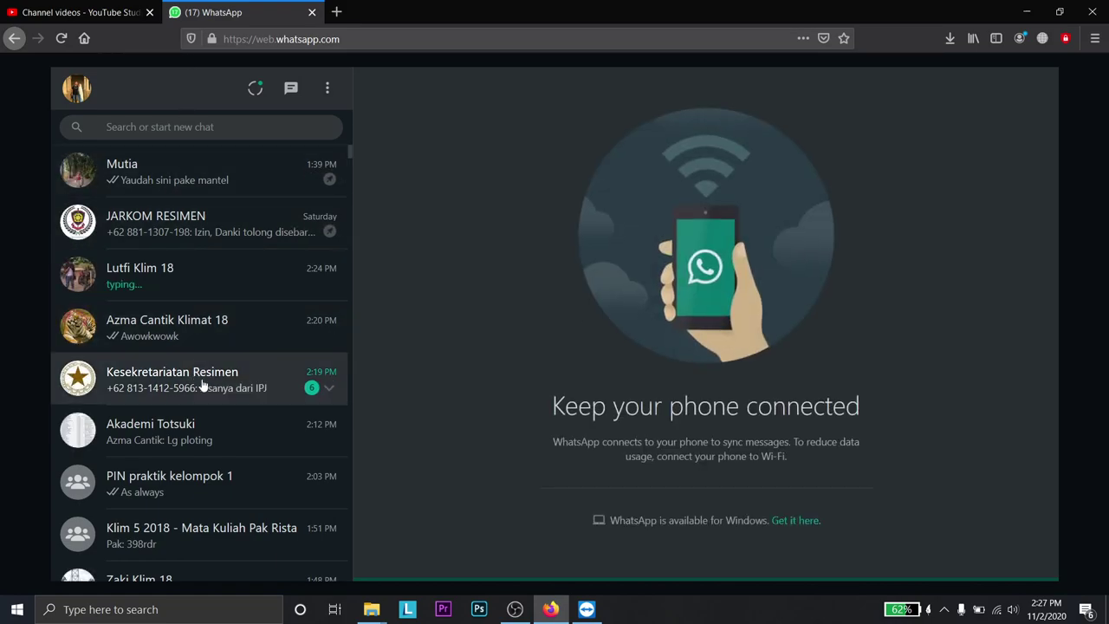
# - Open the class group chat and follow its latest zoom.us meeting link
pyautogui.scroll(-2, 262, 455)
pyautogui.click(257, 445)
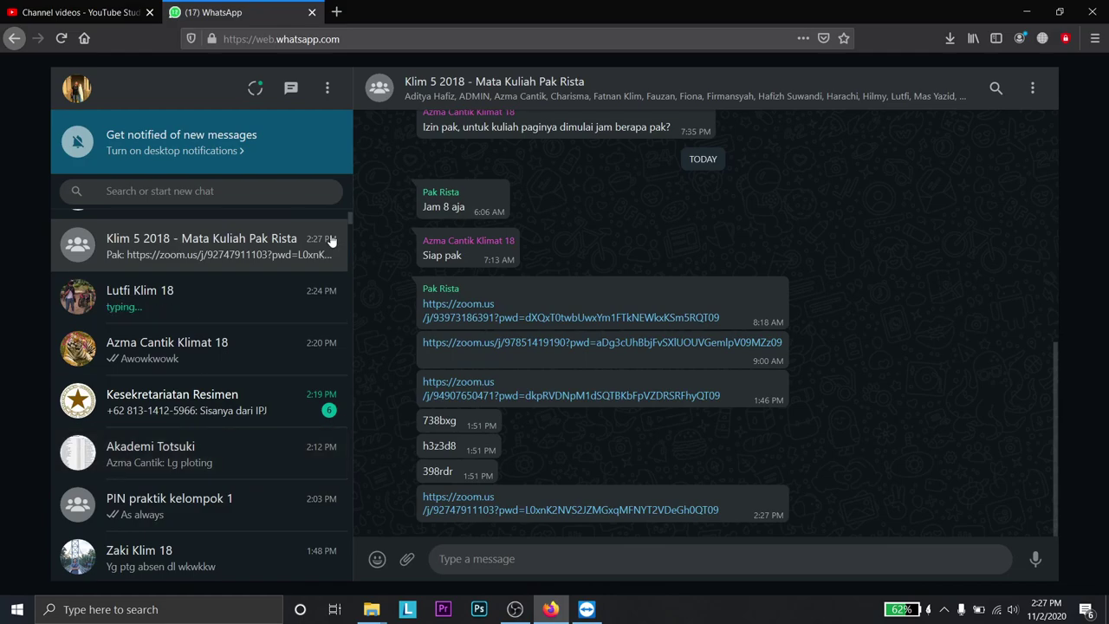
pyautogui.click(478, 507)
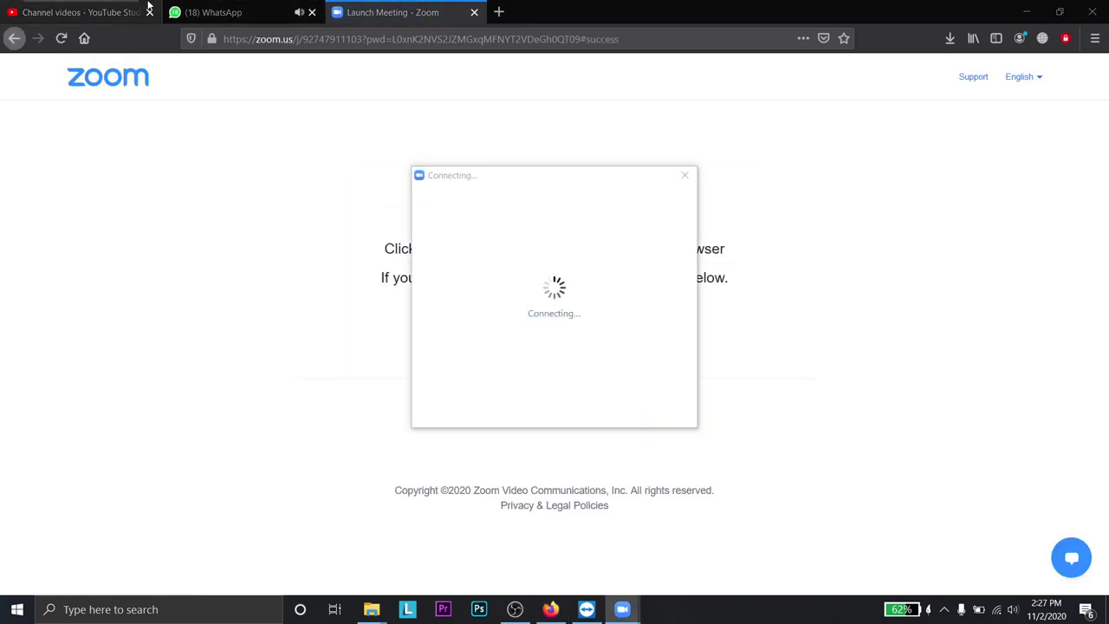
# - In the friend's WhatsApp chat, send the reply 'brrti ga mahal lah ya'
pyautogui.rightClick(217, 13)
pyautogui.click(424, 5)
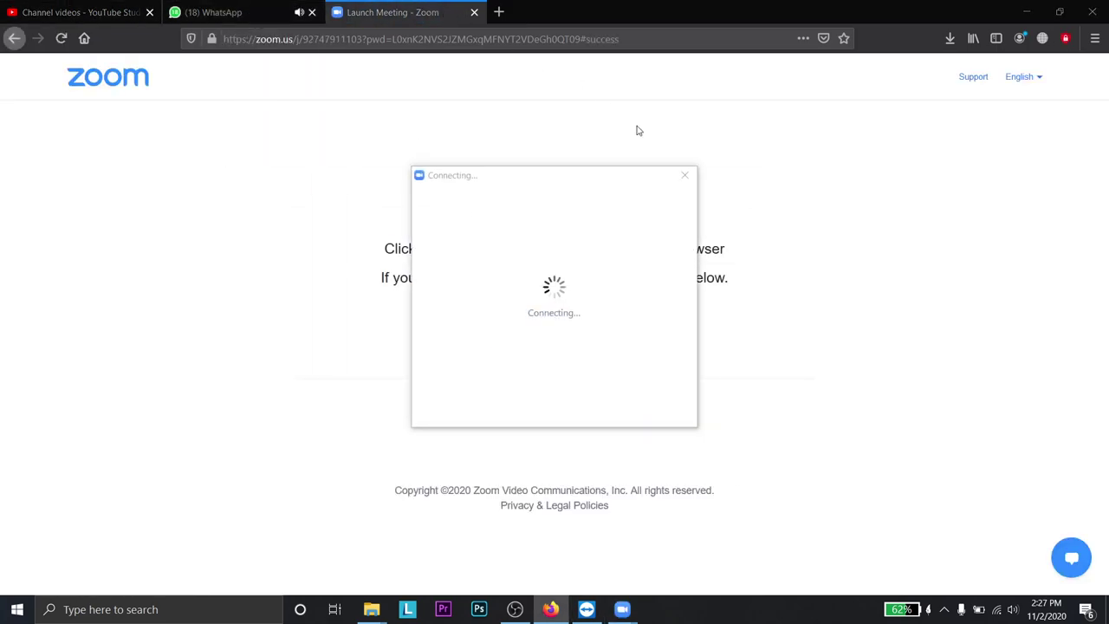
pyautogui.click(216, 6)
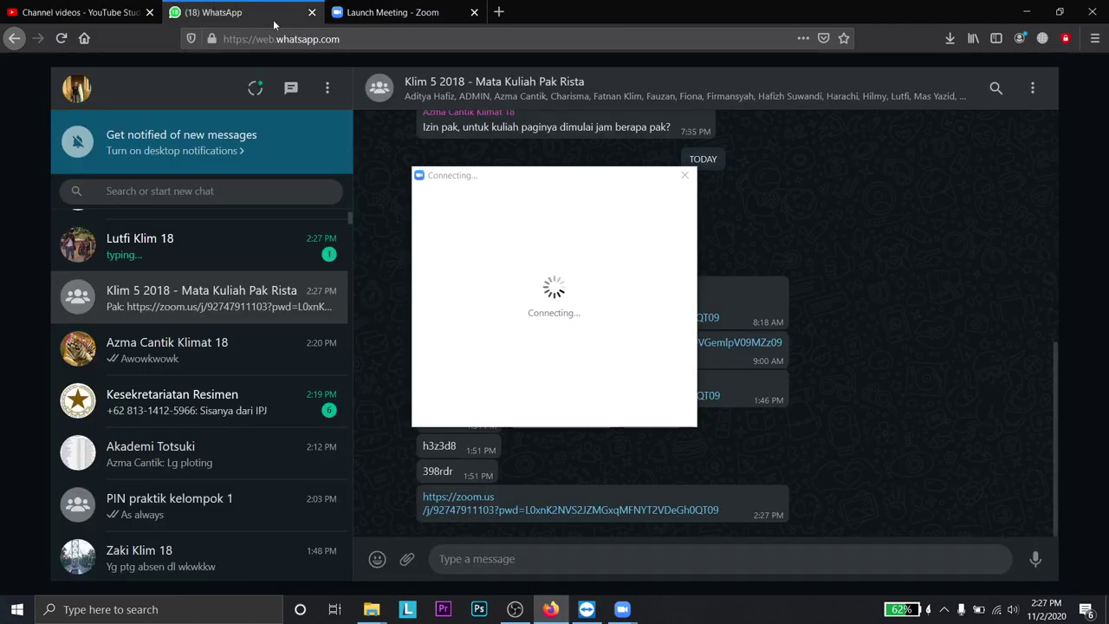
pyautogui.click(229, 267)
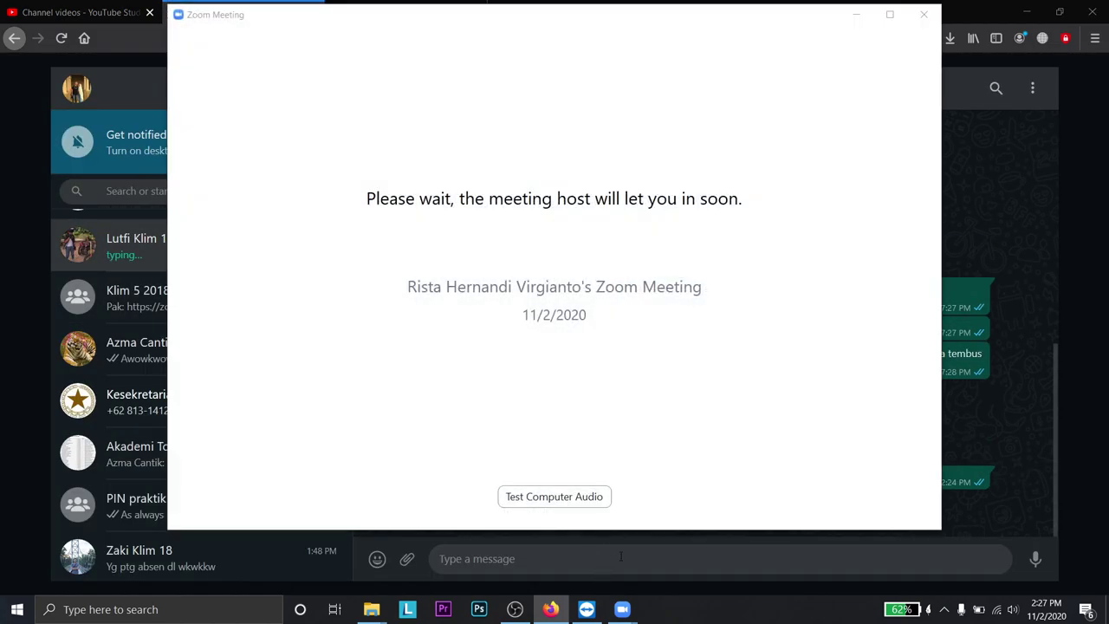
pyautogui.click(621, 557)
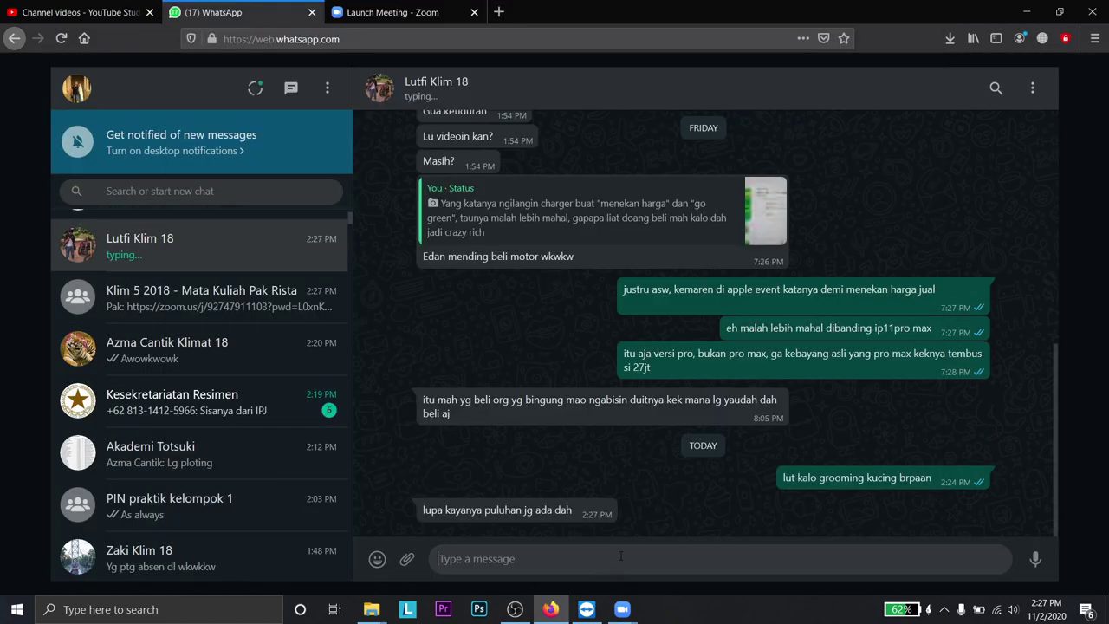
pyautogui.write('brrti ga ')
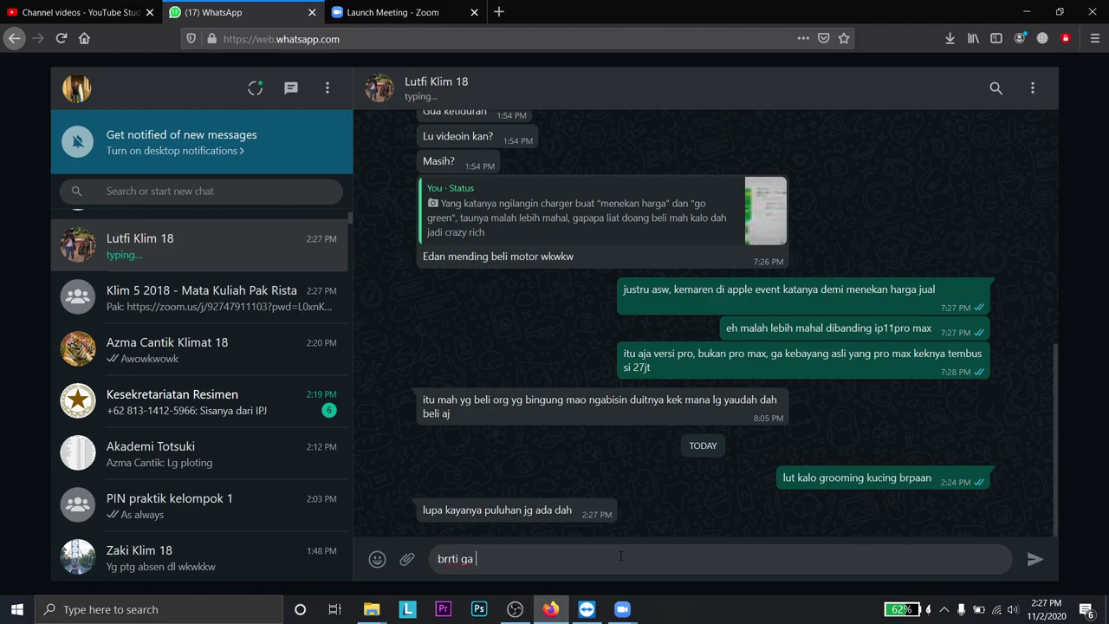
pyautogui.write('mahal lah ya')
pyautogui.press('Return')
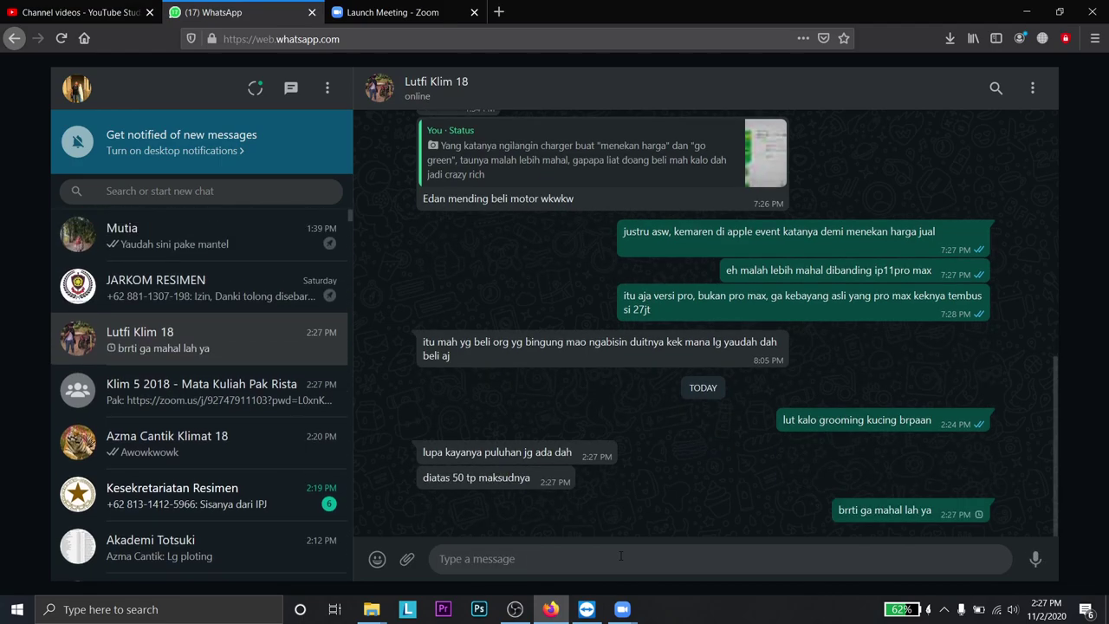
# - Enlarge the Zoom waiting-room window, mute the WhatsApp tab, and reopen the friend's chat
pyautogui.click(173, 286)
pyautogui.moveTo(622, 606)
pyautogui.click(682, 527)
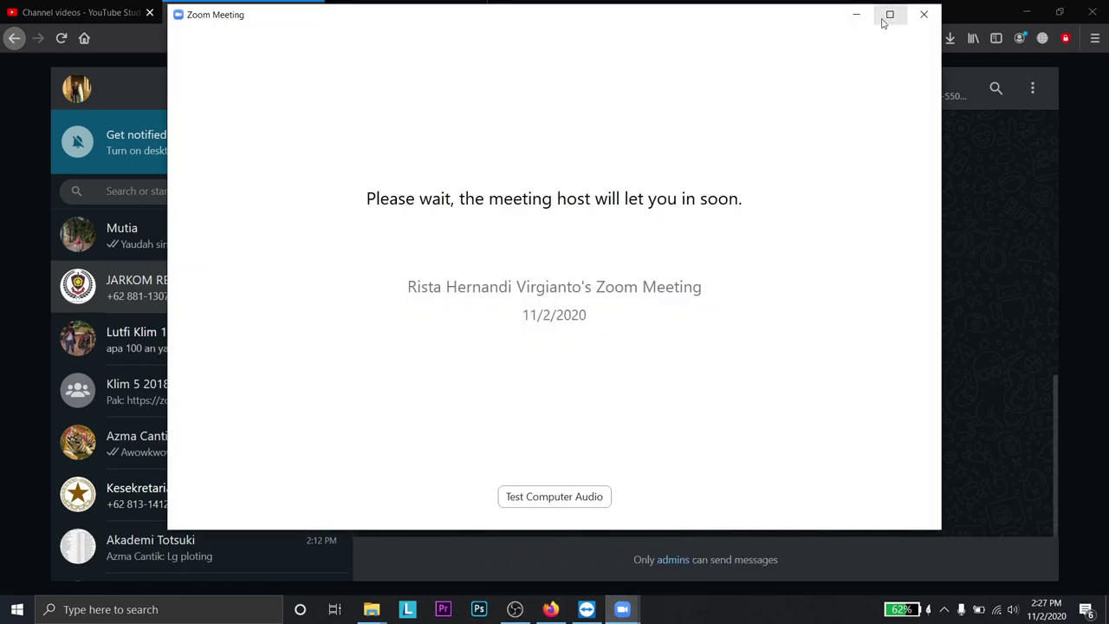
pyautogui.click(889, 14)
pyautogui.click(551, 609)
pyautogui.click(298, 12)
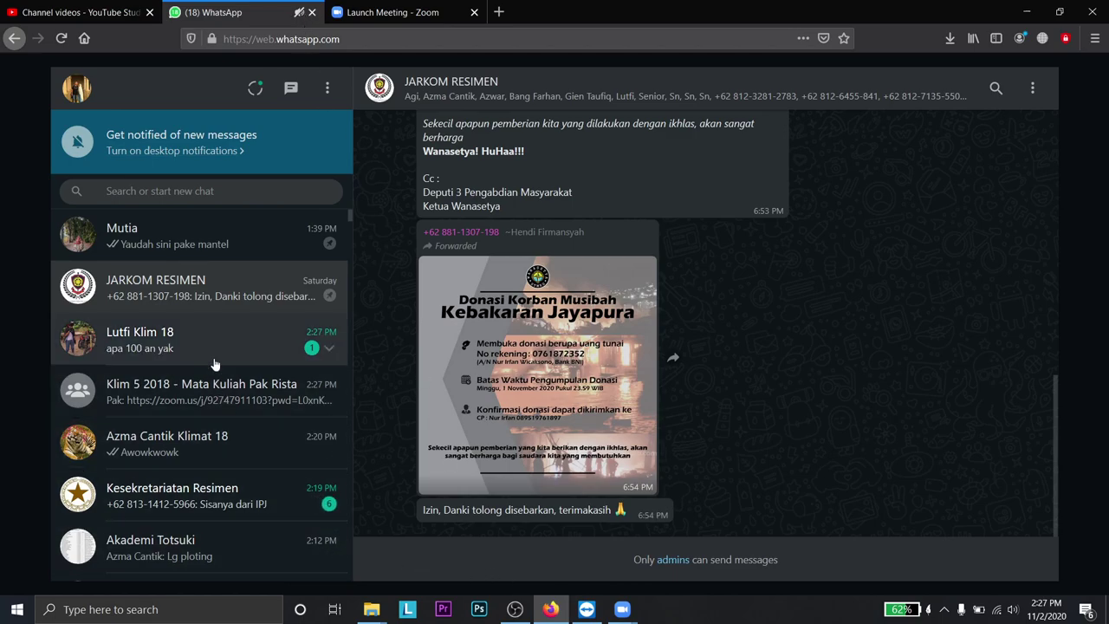
pyautogui.click(217, 340)
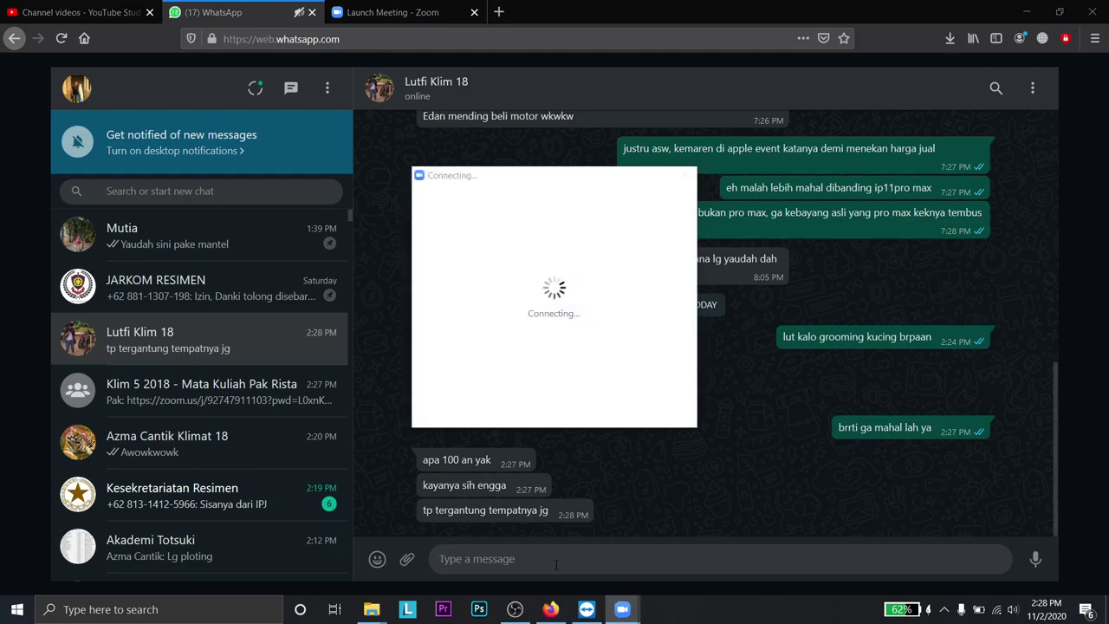
# - Send the friend 'maksudnya ga sampe ratusan gtu kan' and '300, 500 gtu'
pyautogui.click(555, 565)
pyautogui.write('maksudnya ga sampe')
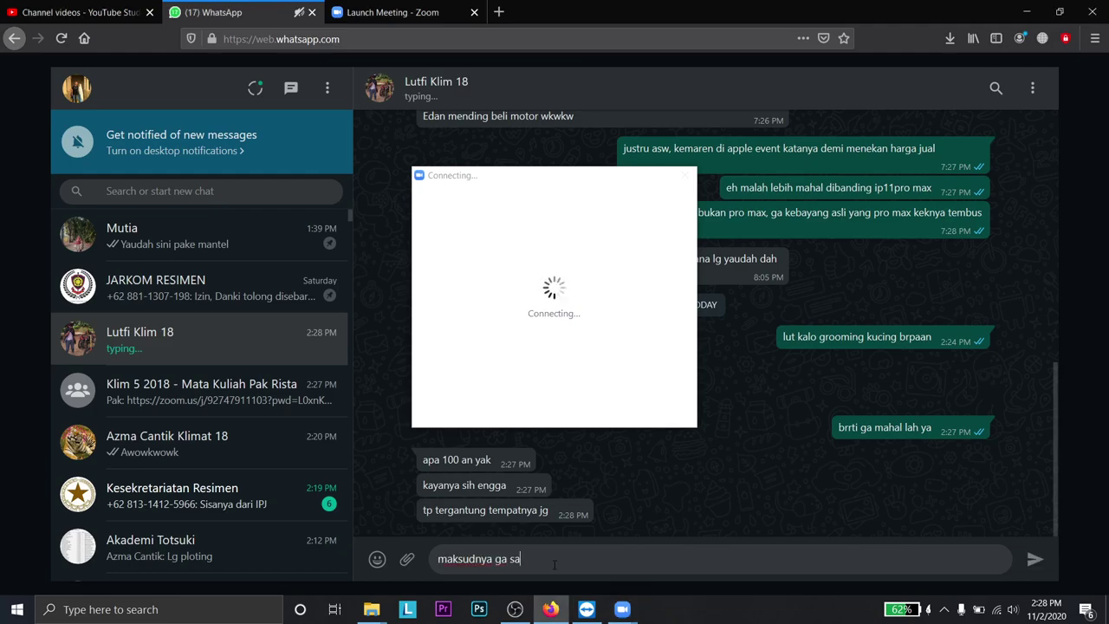
pyautogui.write(' ratu')
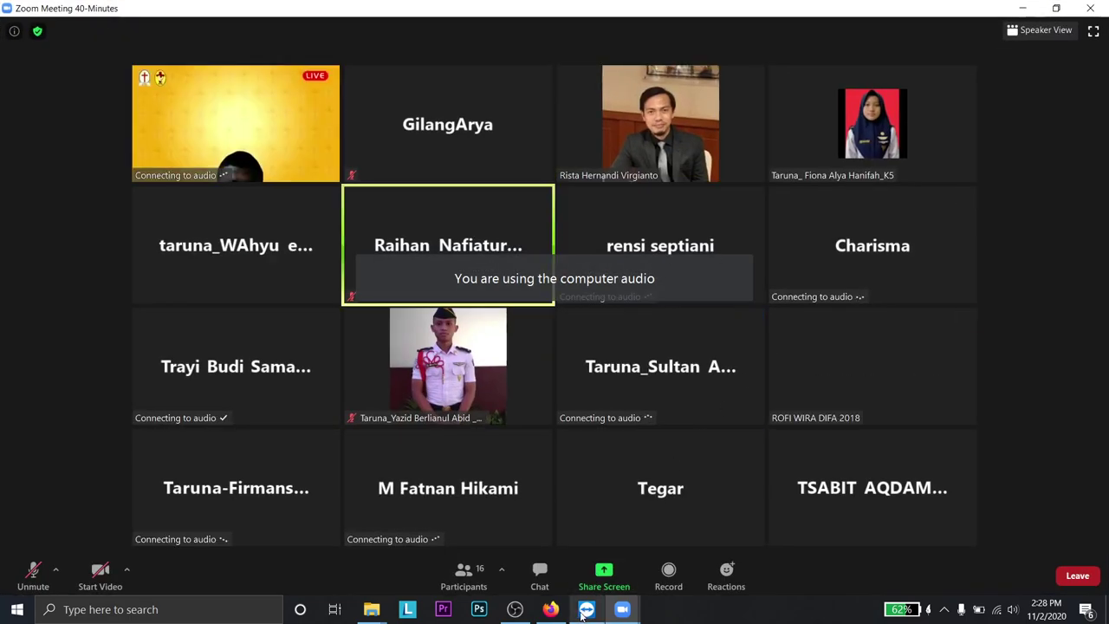
pyautogui.click(551, 609)
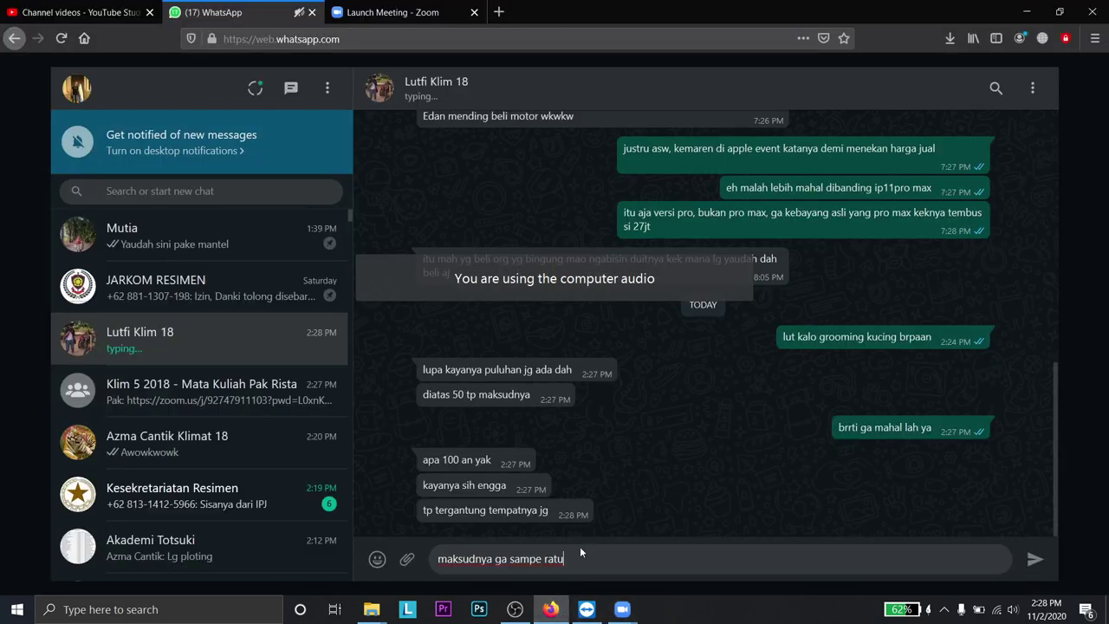
pyautogui.write('san gtu kan')
pyautogui.press('Return')
pyautogui.write('30')
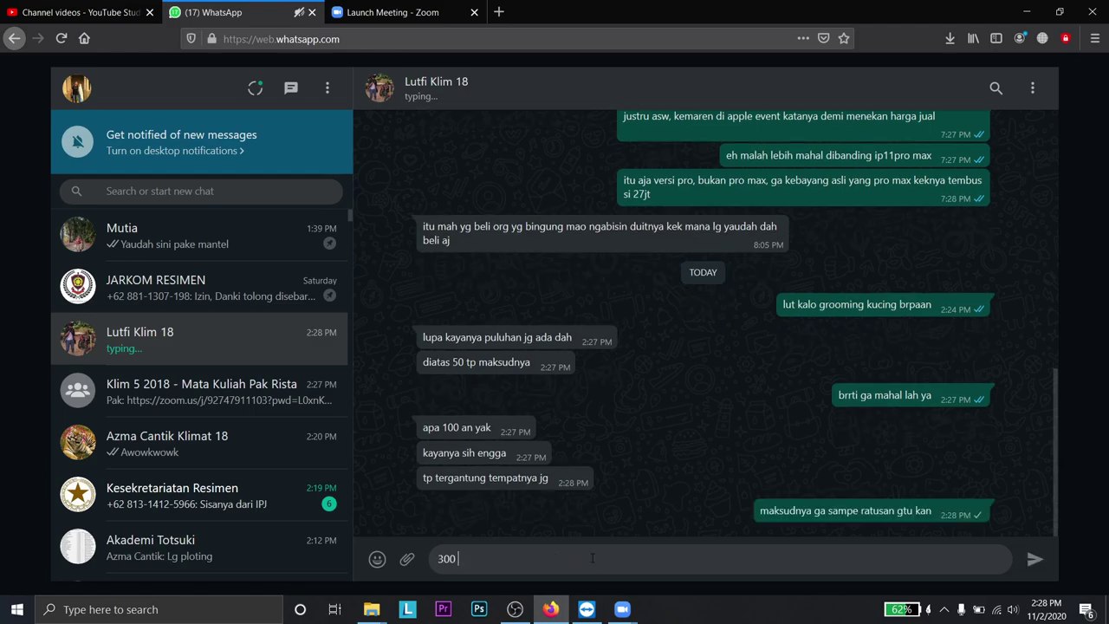
pyautogui.write('0, ')
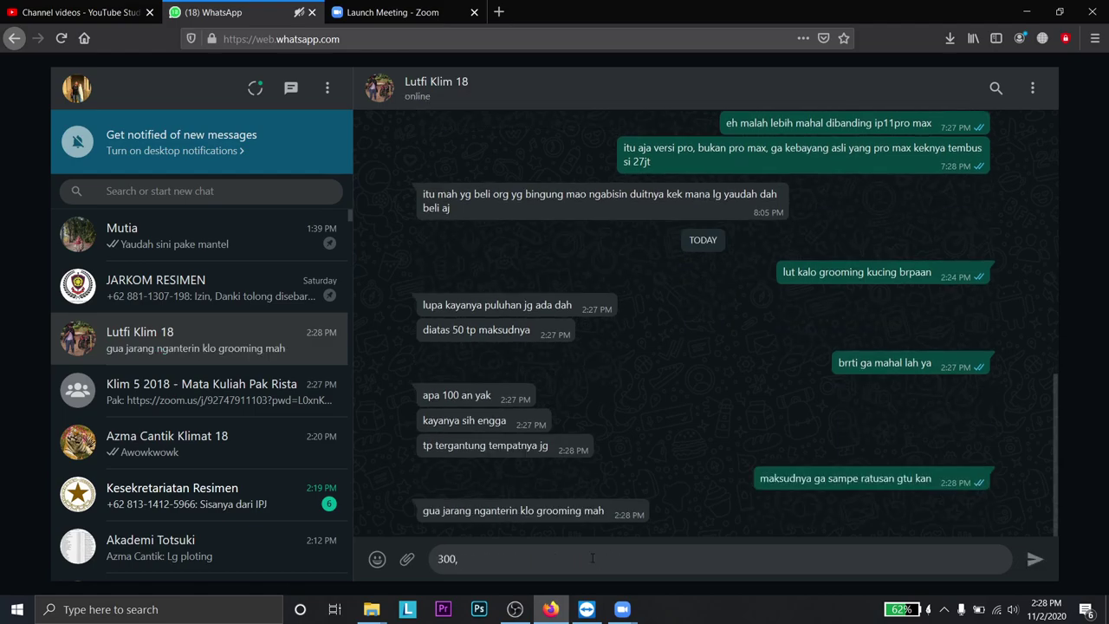
pyautogui.write('5')
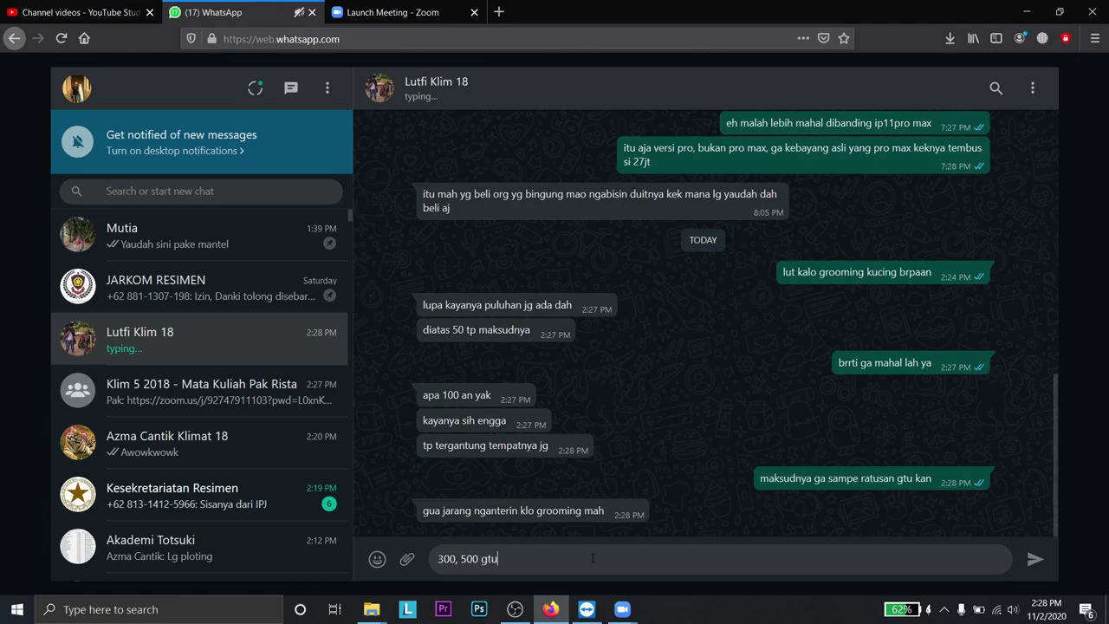
pyautogui.write('00 gtu')
pyautogui.press('Return')
# - Close TeamViewer and its advertisement popup, and bring the Zoom meeting window back to front
pyautogui.click(199, 281)
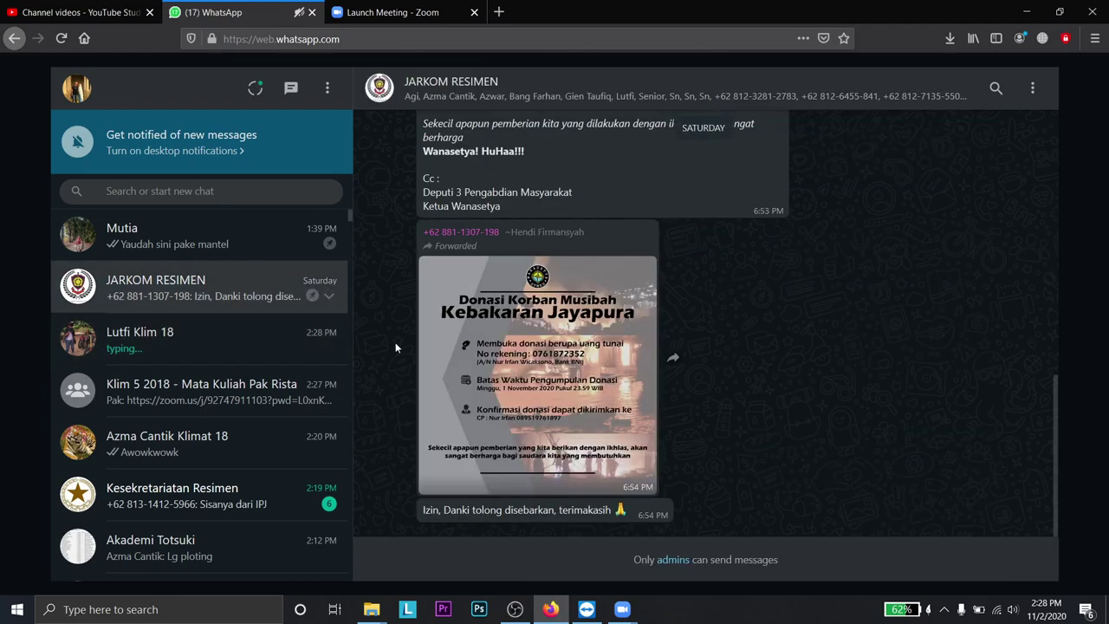
pyautogui.moveTo(622, 609)
pyautogui.click(676, 555)
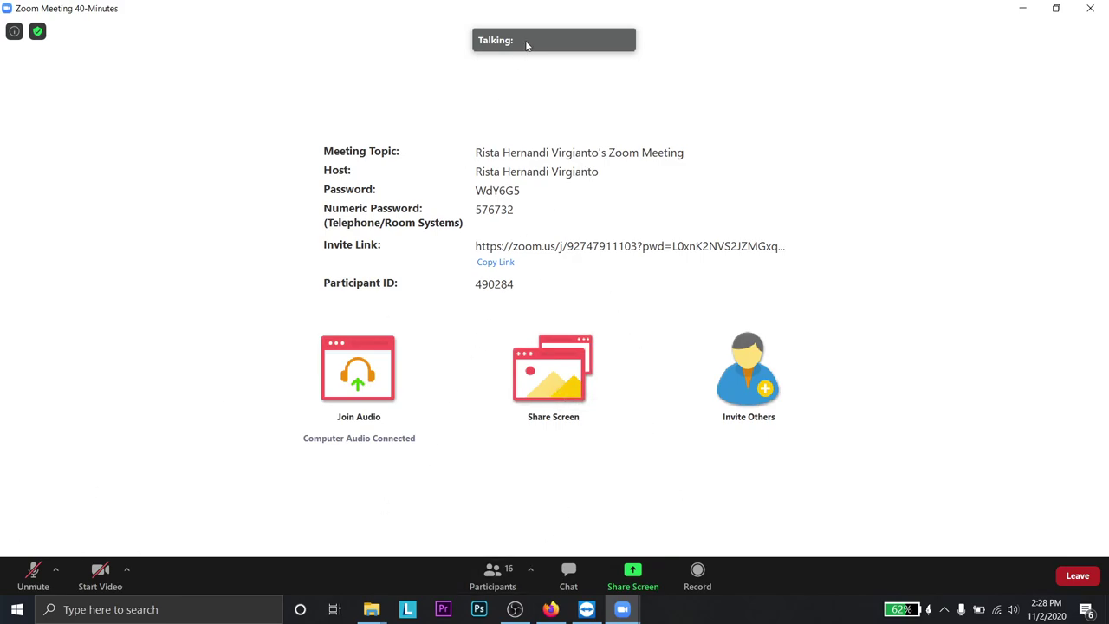
pyautogui.click(586, 609)
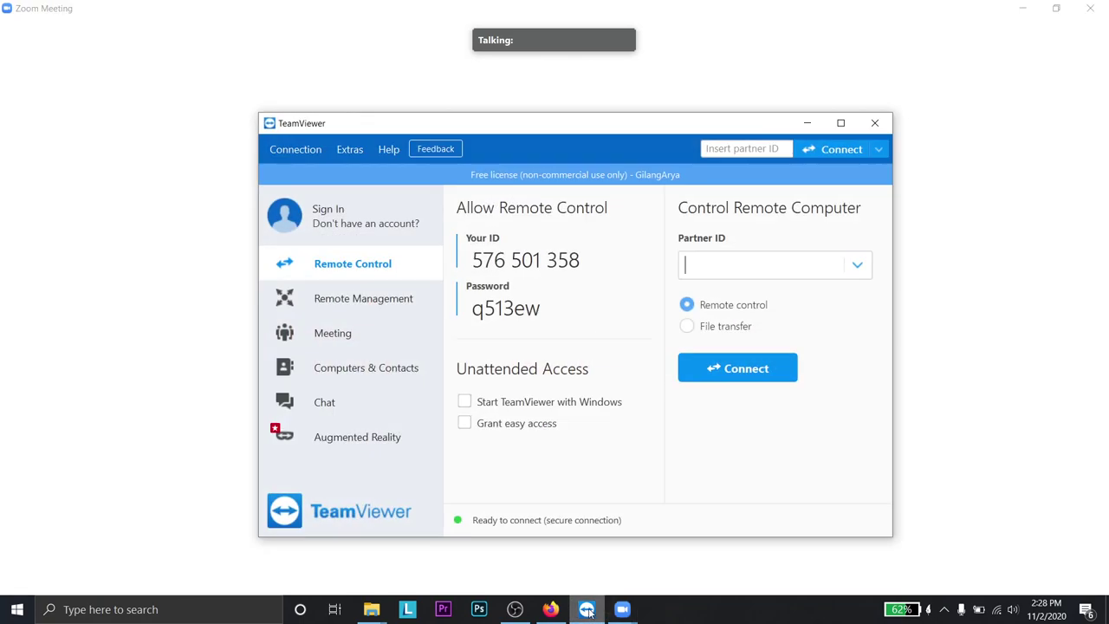
pyautogui.hotkey('alt', 'F4')
pyautogui.hotkey('alt', 'Tab')
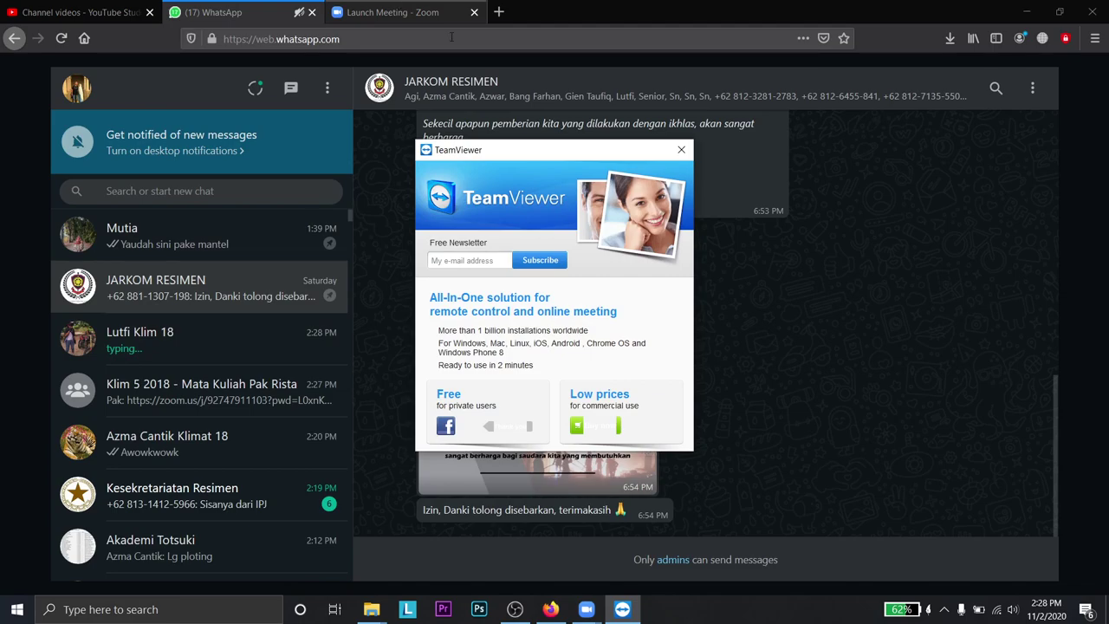
pyautogui.click(681, 149)
pyautogui.click(586, 609)
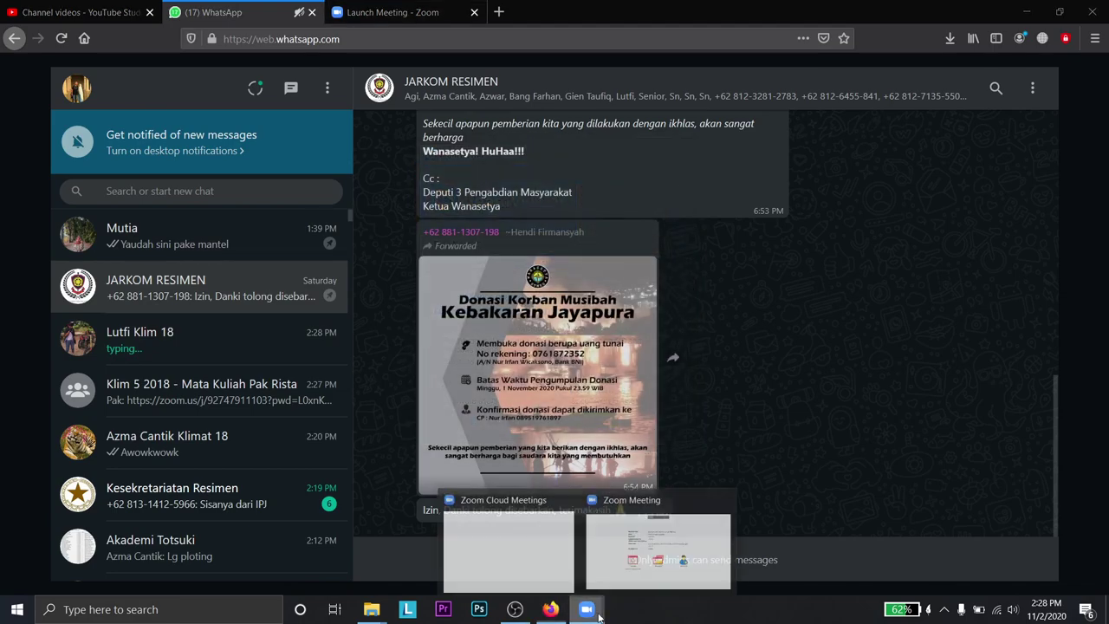
pyautogui.click(677, 511)
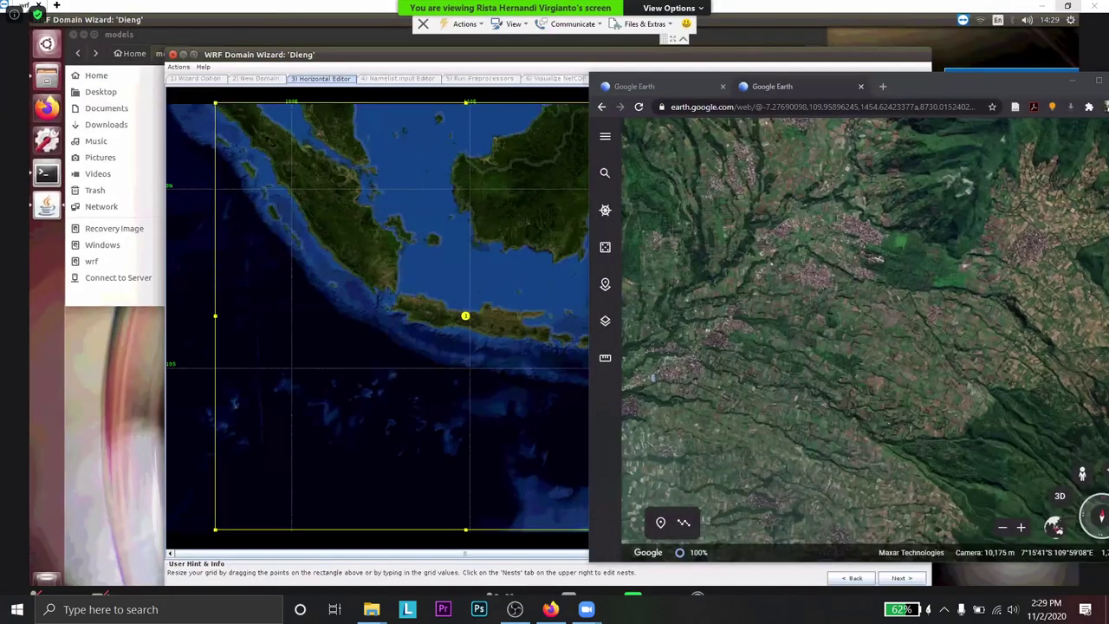
# - Send 'oke sipp' to the friend, then return to the shared WRF Domain Wizard screen
pyautogui.press('Escape')
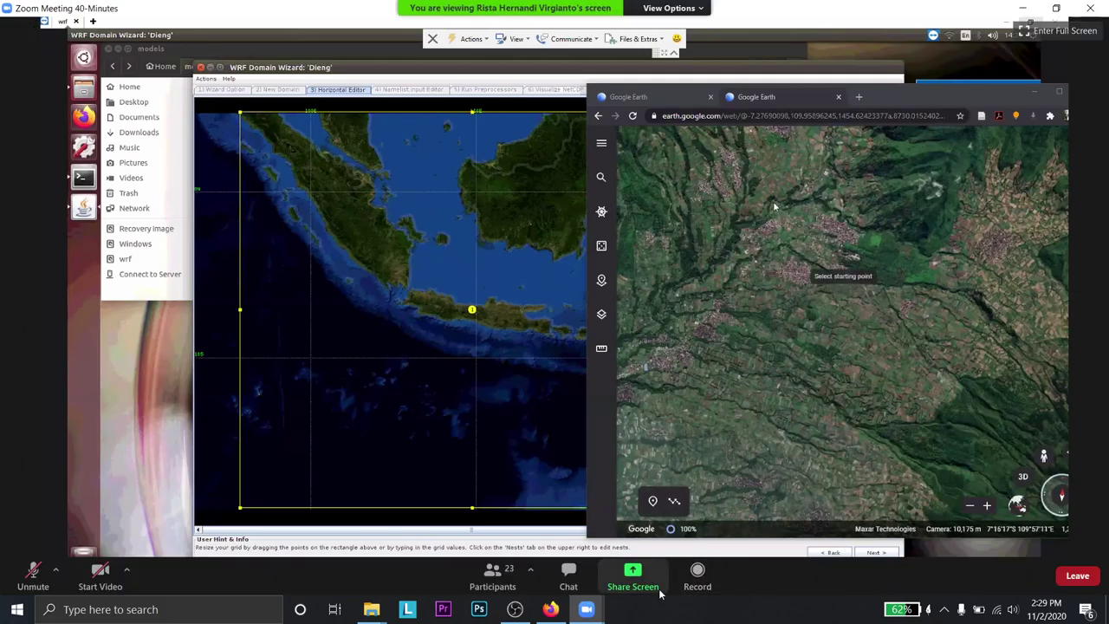
pyautogui.click(551, 609)
pyautogui.click(102, 334)
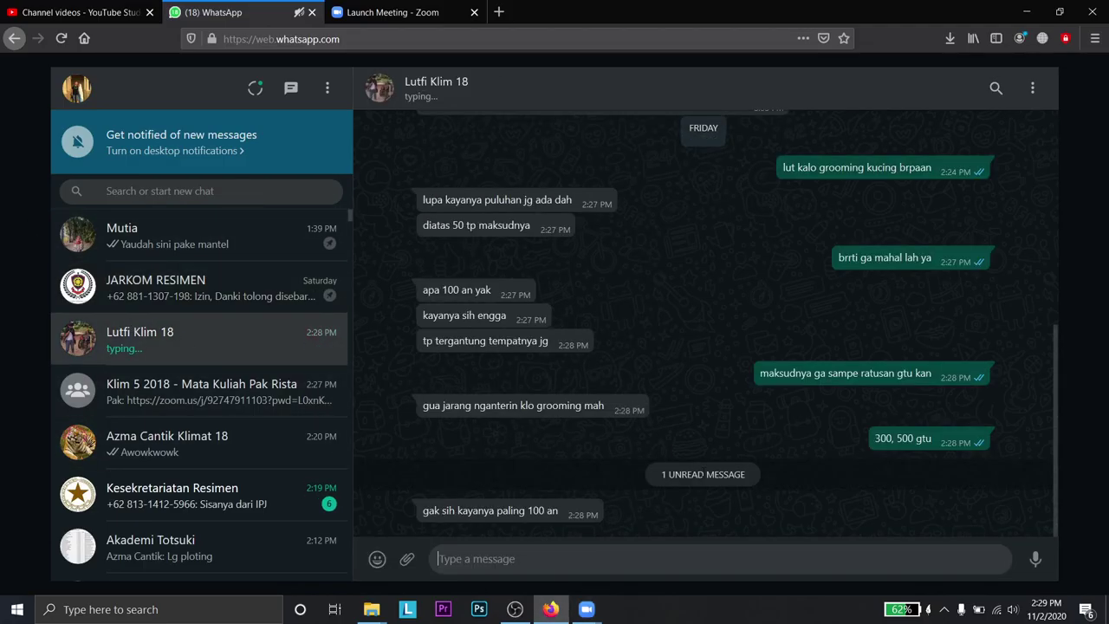
pyautogui.write('oke sip')
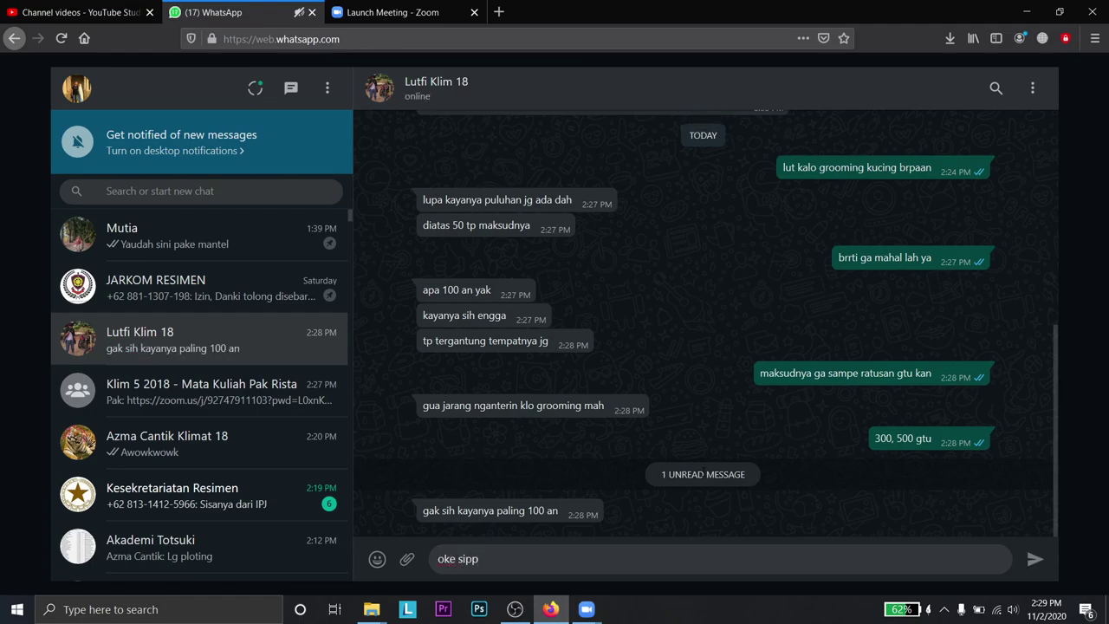
pyautogui.write('p')
pyautogui.press('Return')
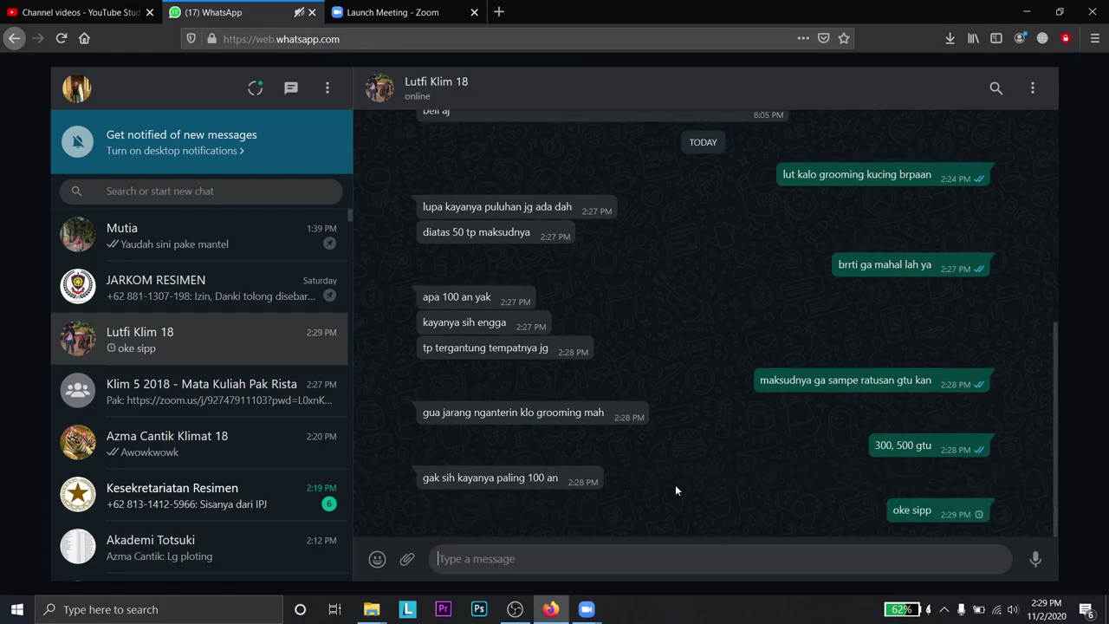
pyautogui.click(198, 314)
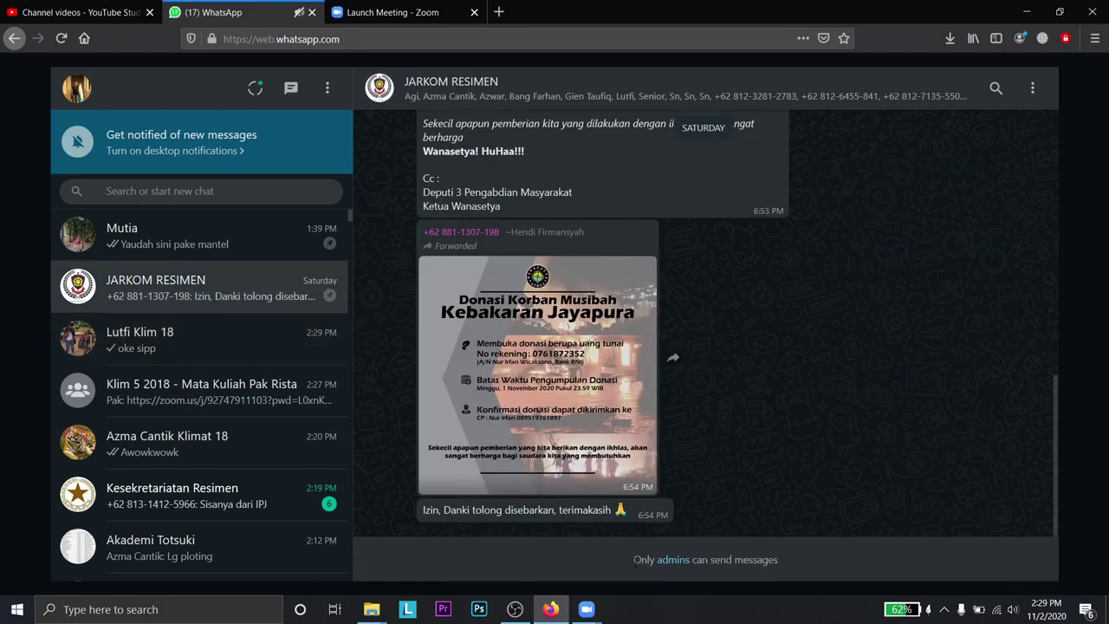
pyautogui.moveTo(587, 609)
pyautogui.click(659, 584)
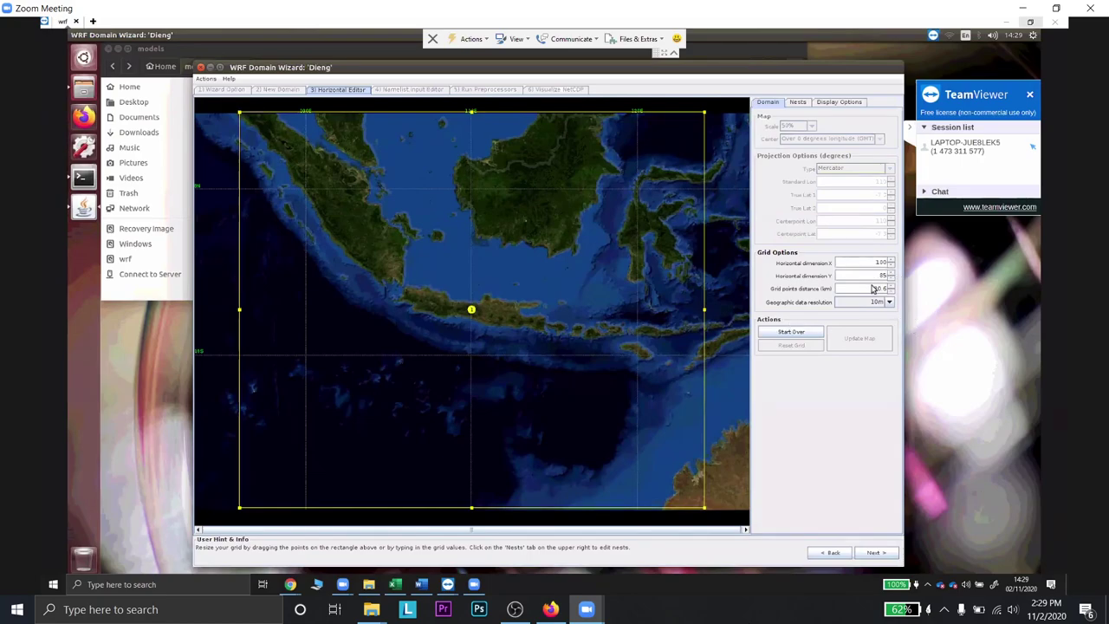
# - Set Grid points distance to 27 km and both horizontal dimensions X and Y to 50
pyautogui.moveTo(875, 290); pyautogui.dragTo(888, 293)
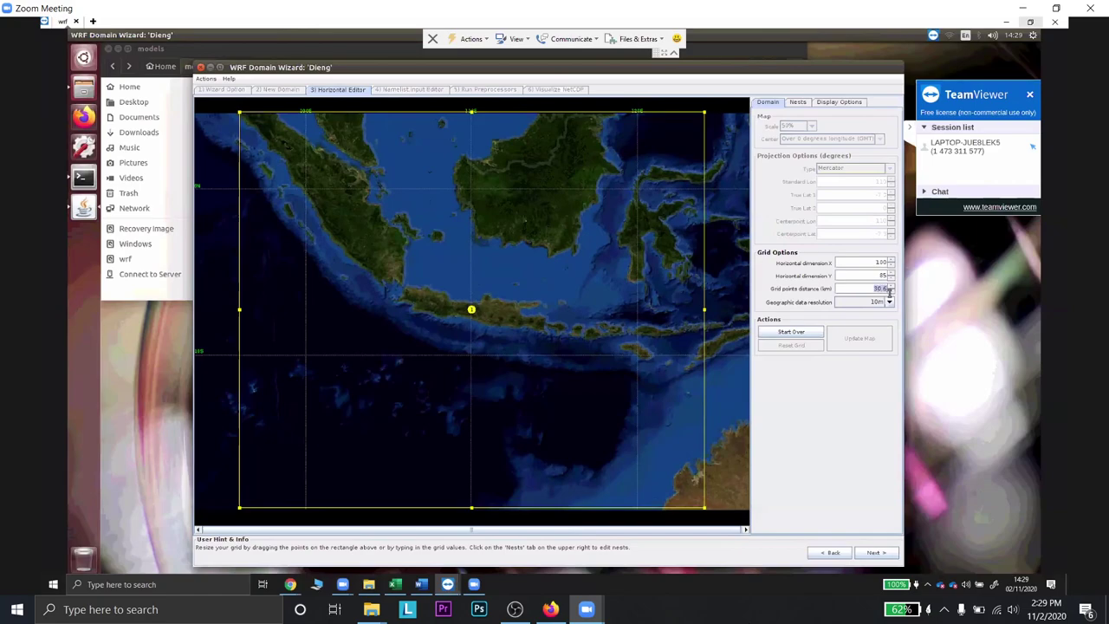
pyautogui.write('27')
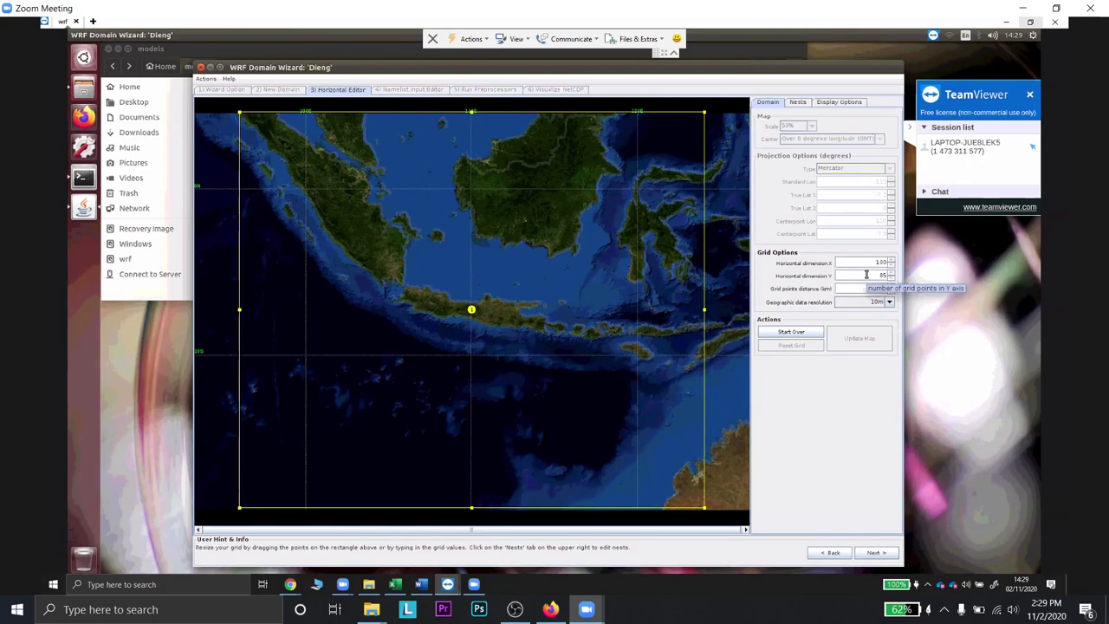
pyautogui.click(865, 275)
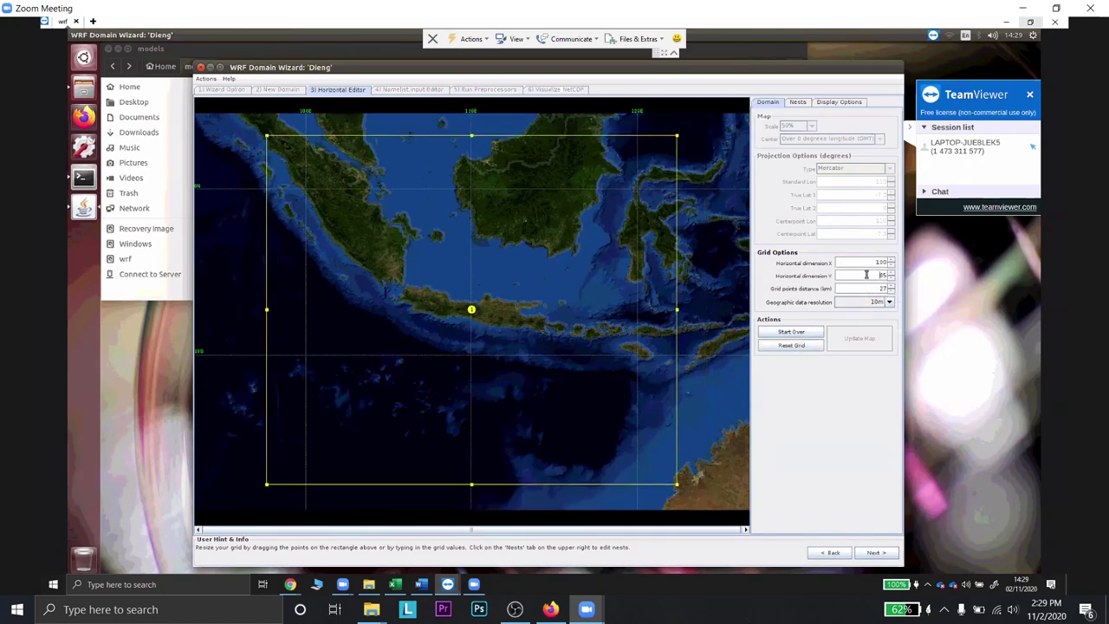
pyautogui.press('BackSpace')
pyautogui.write('85')
pyautogui.write('1')
pyautogui.write('00')
pyautogui.press('Return')
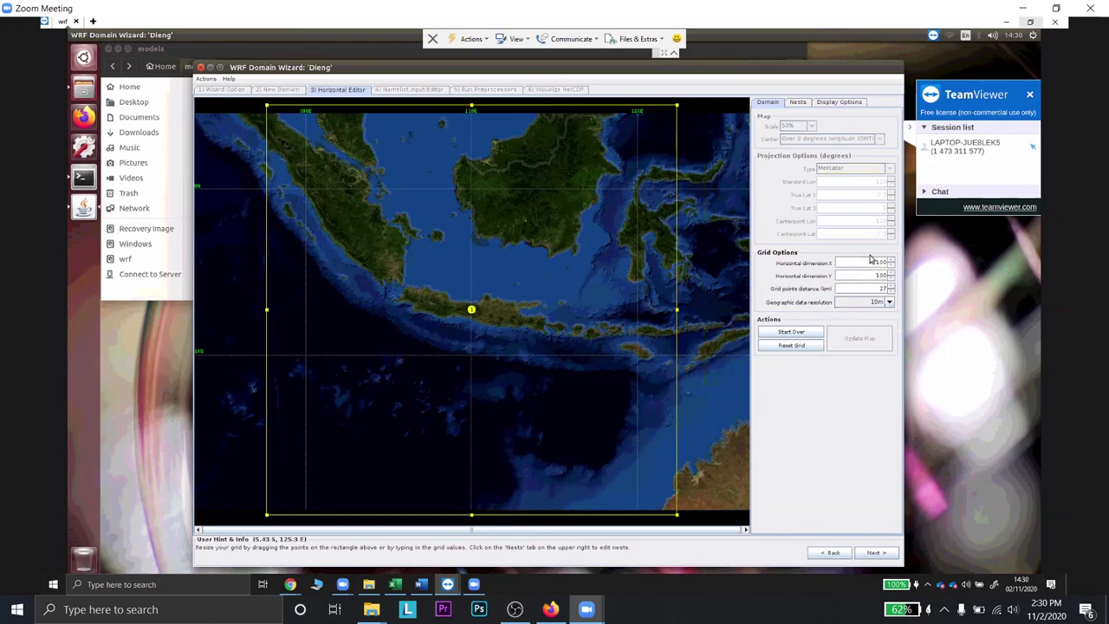
pyautogui.moveTo(873, 261)
pyautogui.mouseDown()
pyautogui.moveTo(892, 262)
pyautogui.moveTo(890, 276)
pyautogui.mouseUp()
pyautogui.write('5050')
pyautogui.click(865, 262)
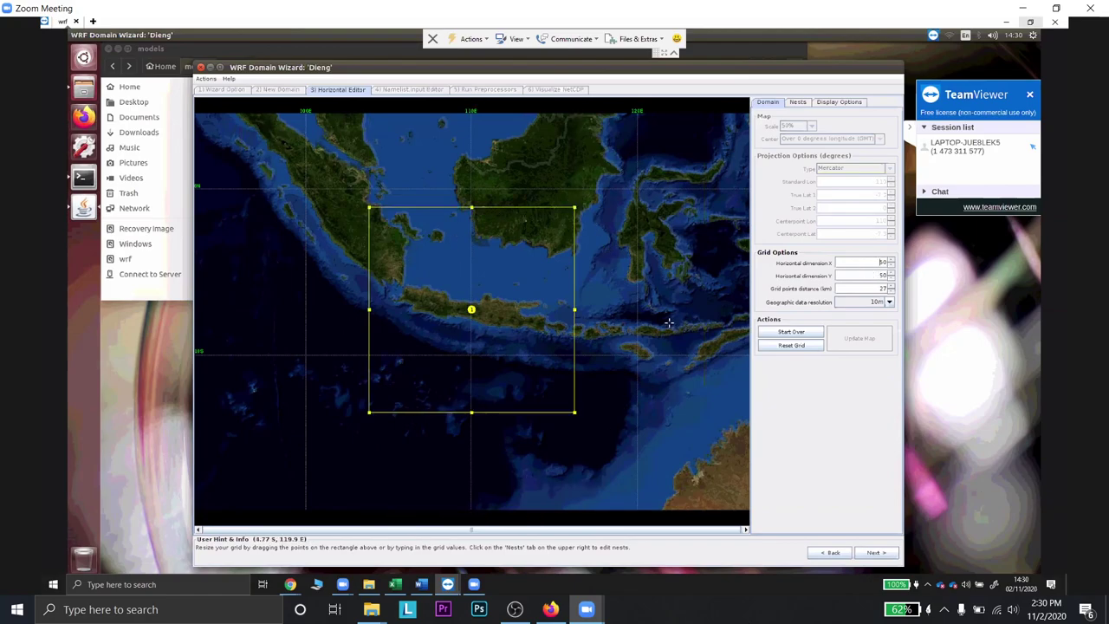
# - Start a new nested domain on the Nests tab with 5m geographic data resolution
pyautogui.click(798, 104)
pyautogui.click(777, 241)
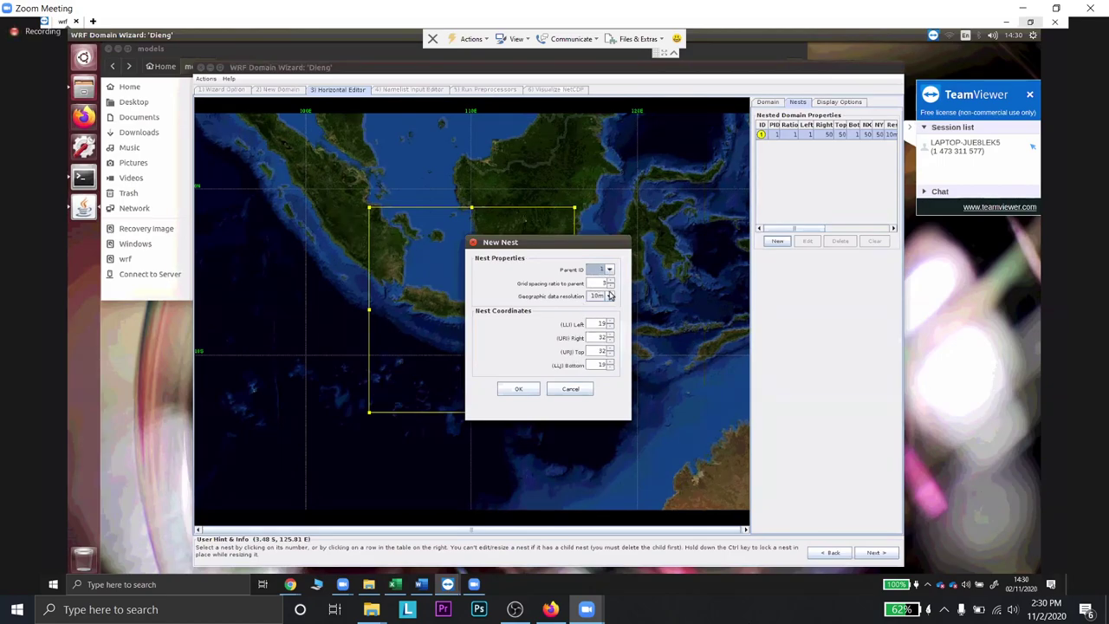
pyautogui.click(609, 295)
pyautogui.click(602, 318)
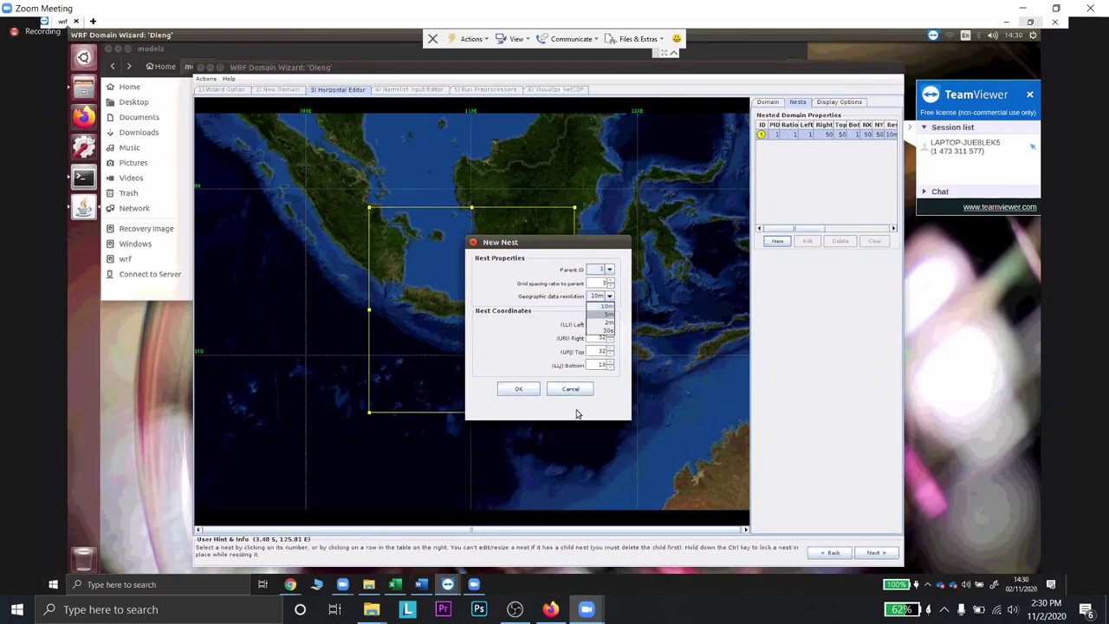
# - Send the WhatsApp messages 'yaudah deh' and 'lama ga si proses nya?'
pyautogui.click(550, 609)
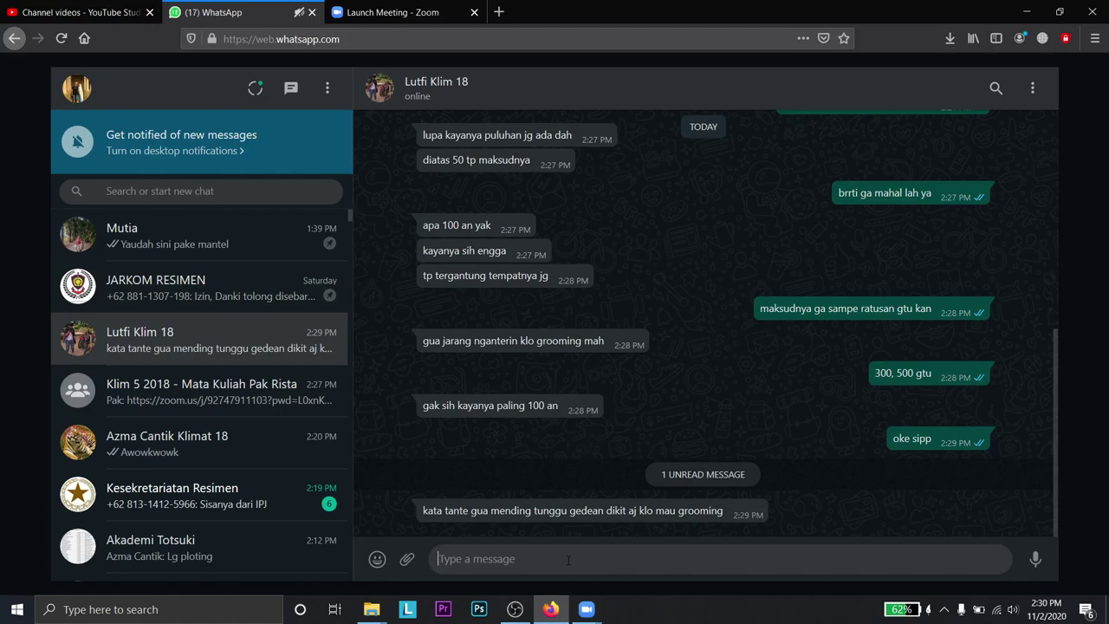
pyautogui.write('yaudah deh')
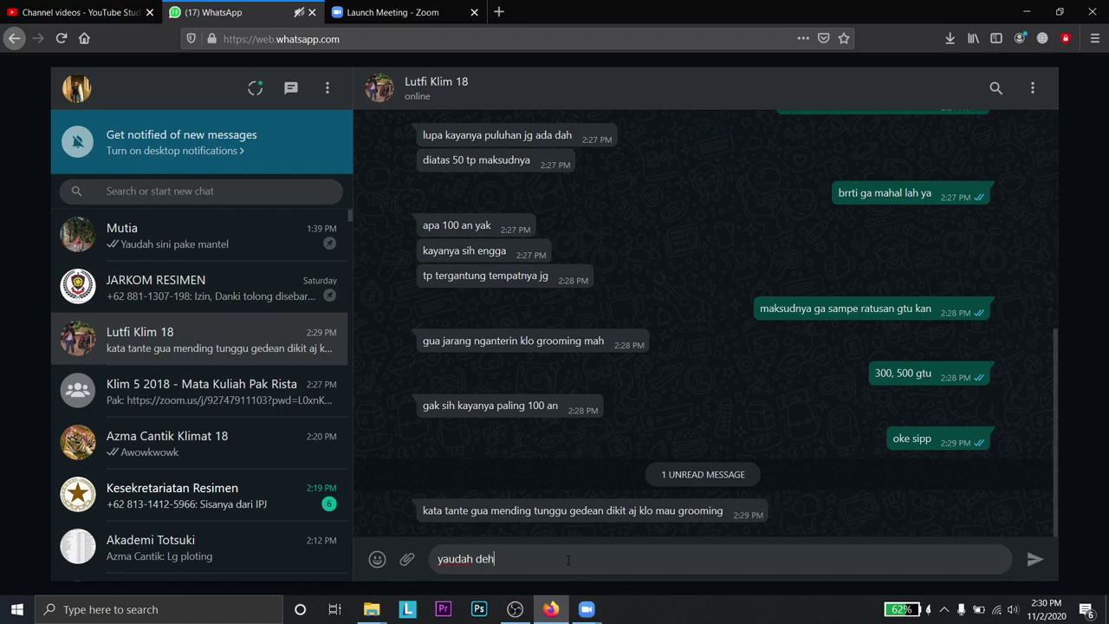
pyautogui.press('Return')
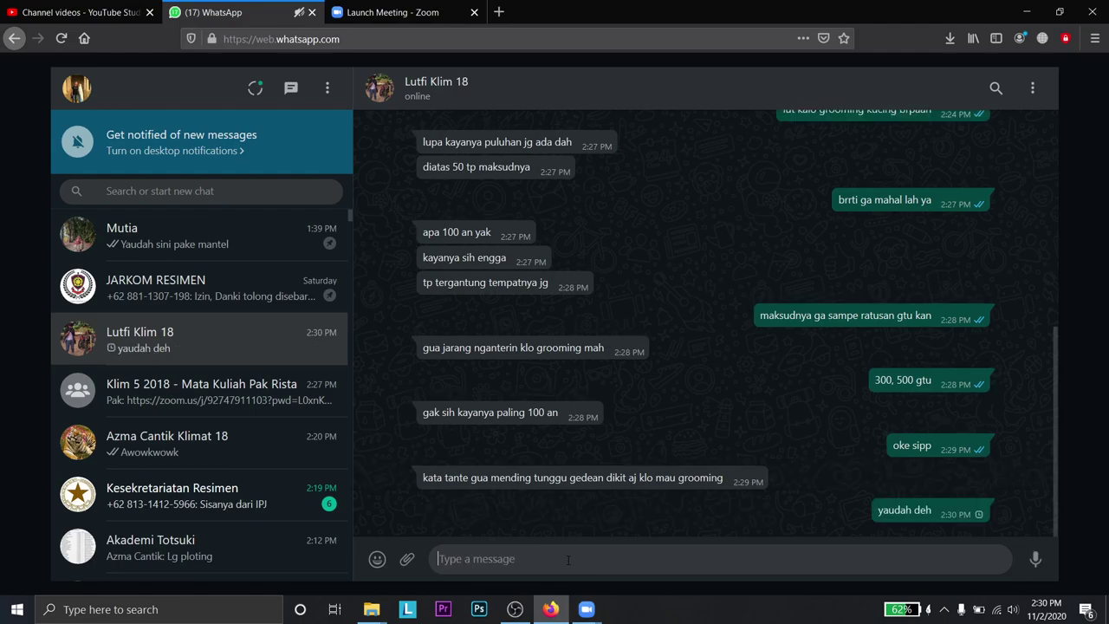
pyautogui.write('lama ga')
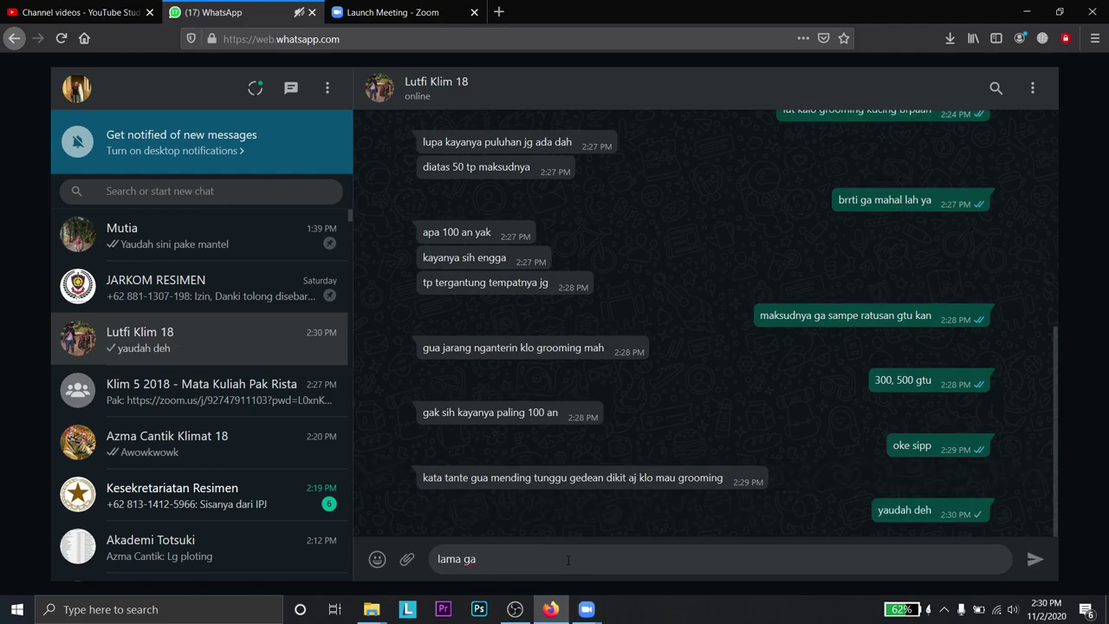
pyautogui.write(' si proses nya?')
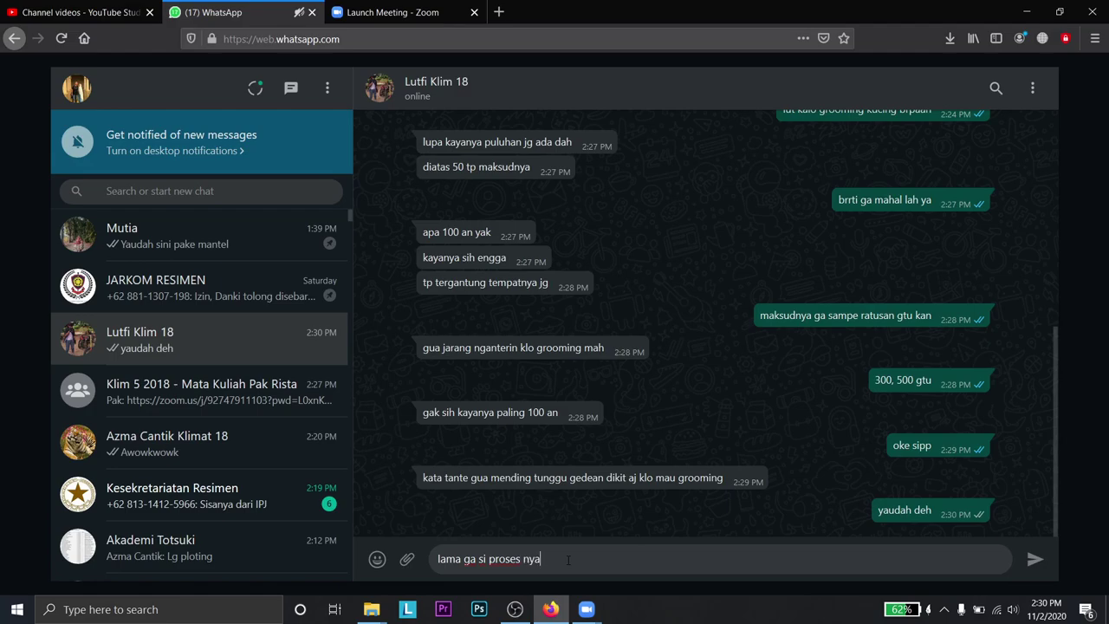
pyautogui.press('Return')
# - Return to the Zoom meeting and hide the Zoom window to reveal the domain map
pyautogui.click(205, 289)
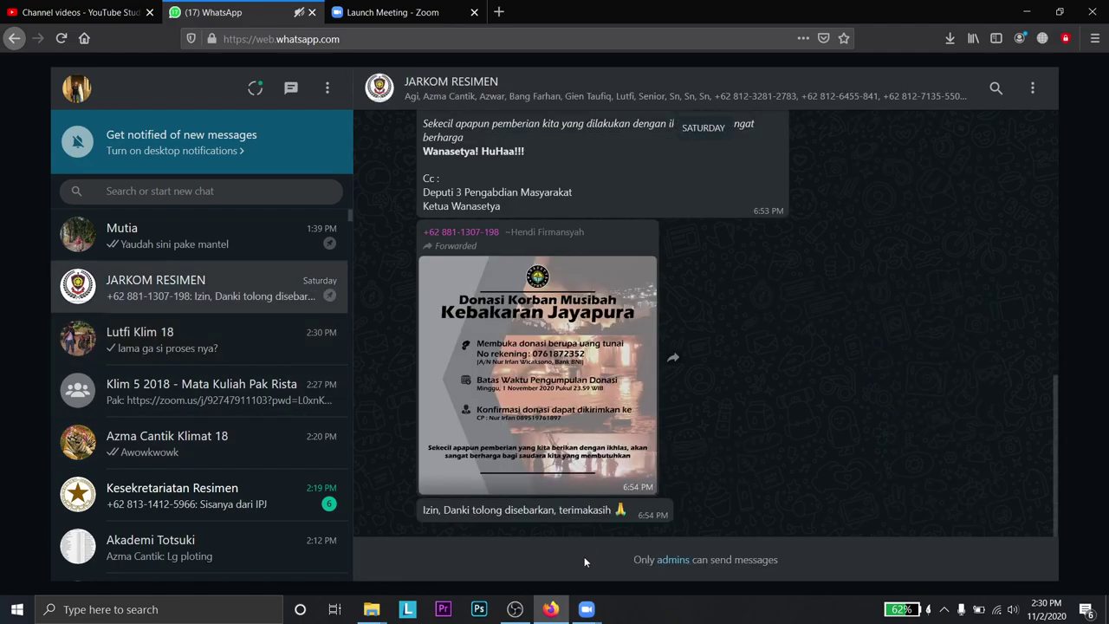
pyautogui.moveTo(587, 609)
pyautogui.click(643, 533)
pyautogui.click(512, 537)
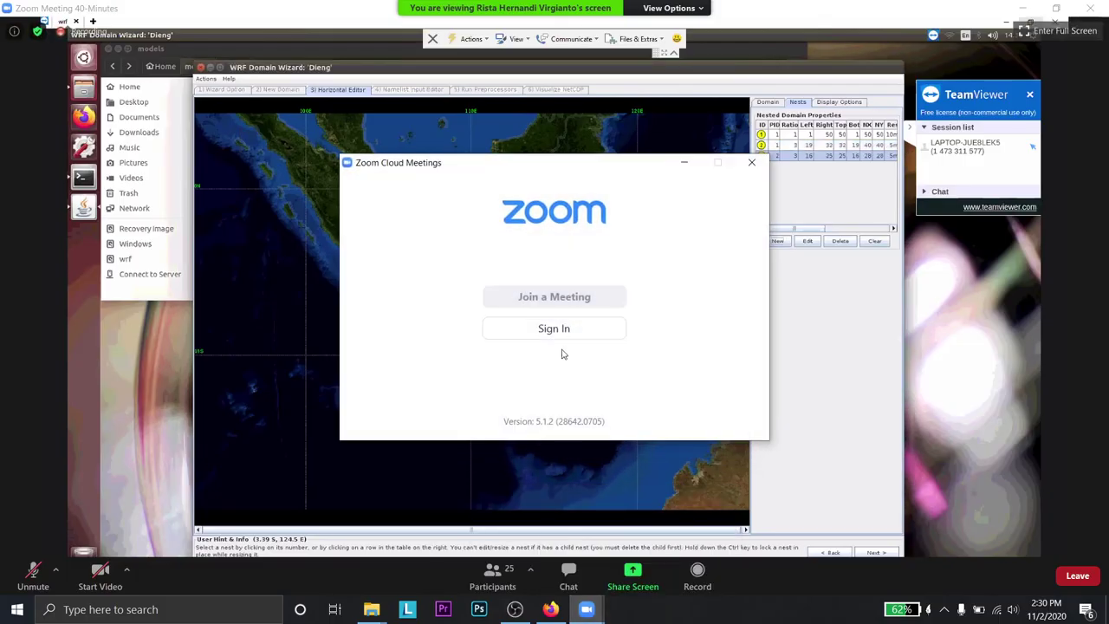
pyautogui.click(685, 164)
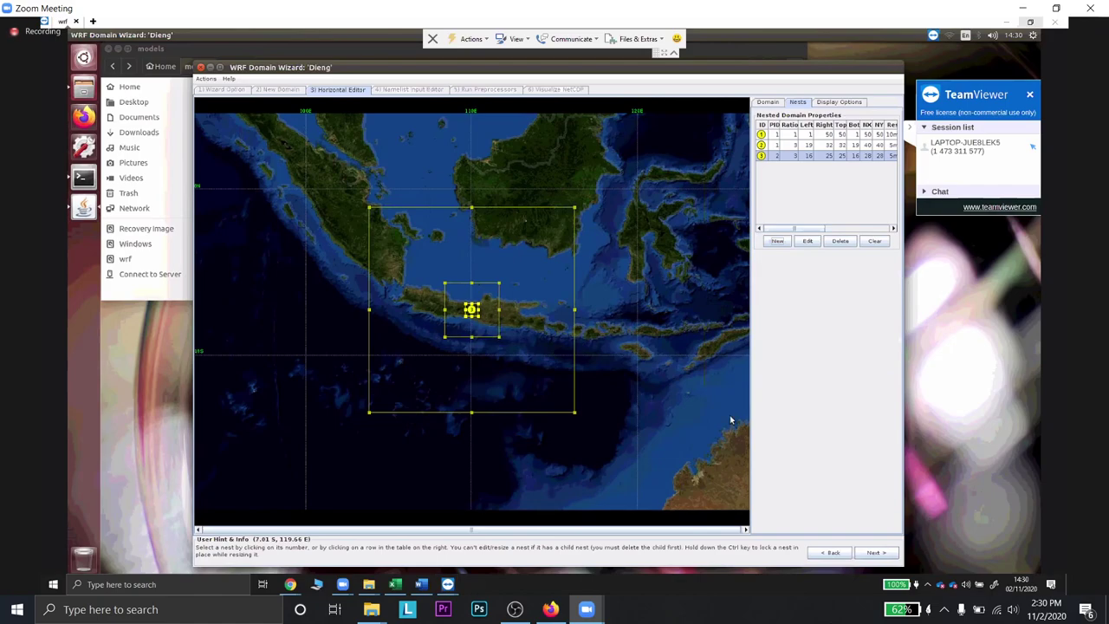
pyautogui.click(873, 553)
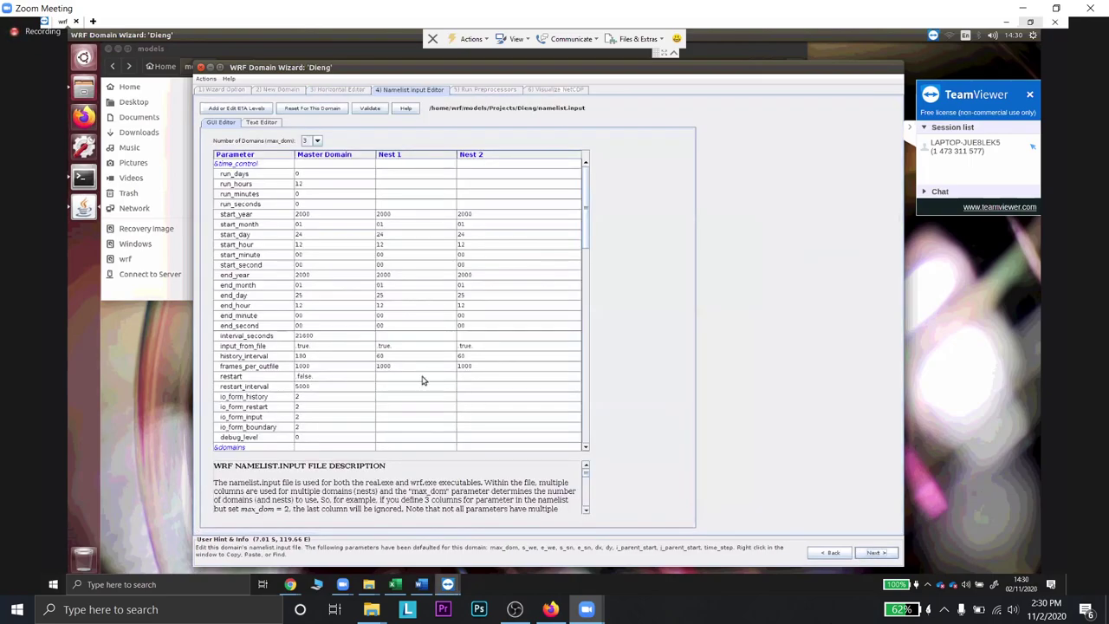
pyautogui.scroll(-2, 400, 305)
pyautogui.scroll(-13, 400, 305)
pyautogui.scroll(-10, 400, 305)
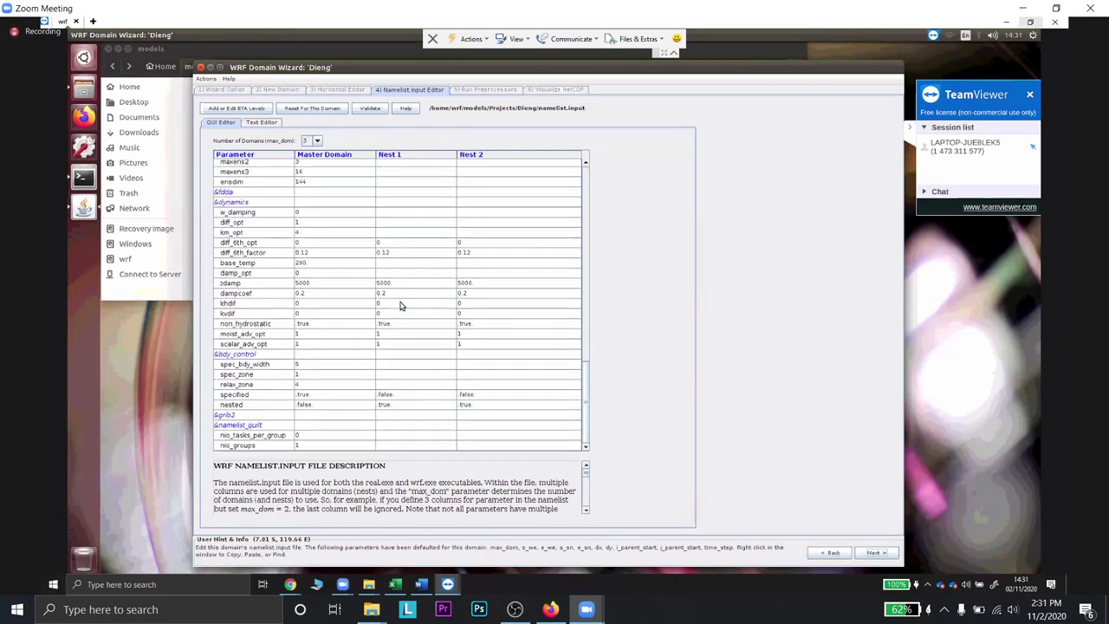
pyautogui.scroll(15, 400, 305)
pyautogui.scroll(-15, 401, 305)
pyautogui.scroll(12, 400, 305)
pyautogui.scroll(7, 403, 300)
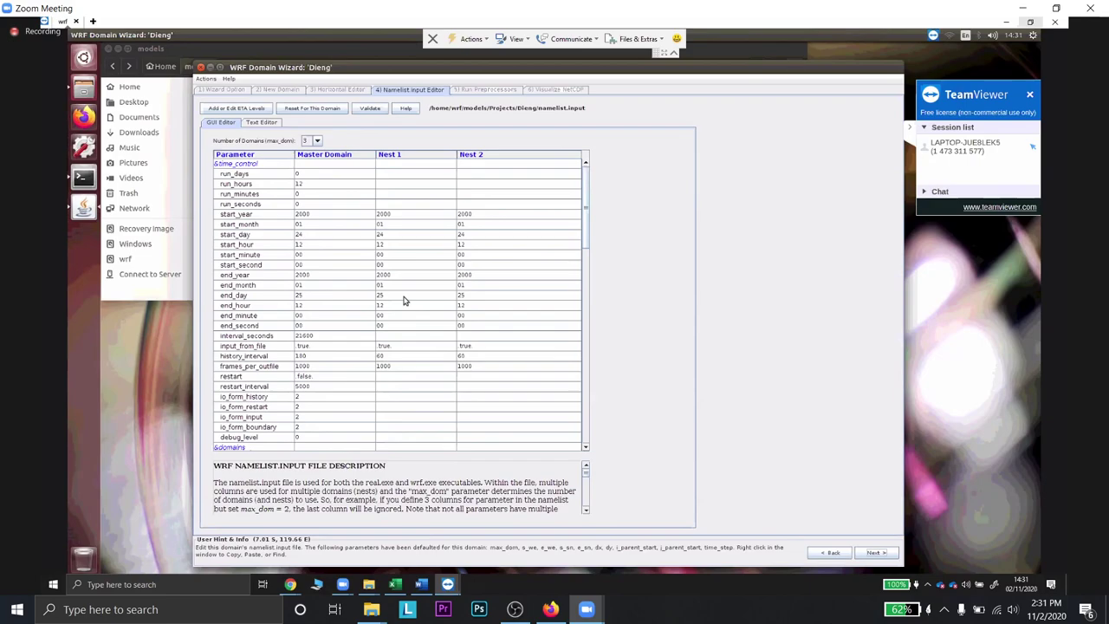
pyautogui.click(830, 554)
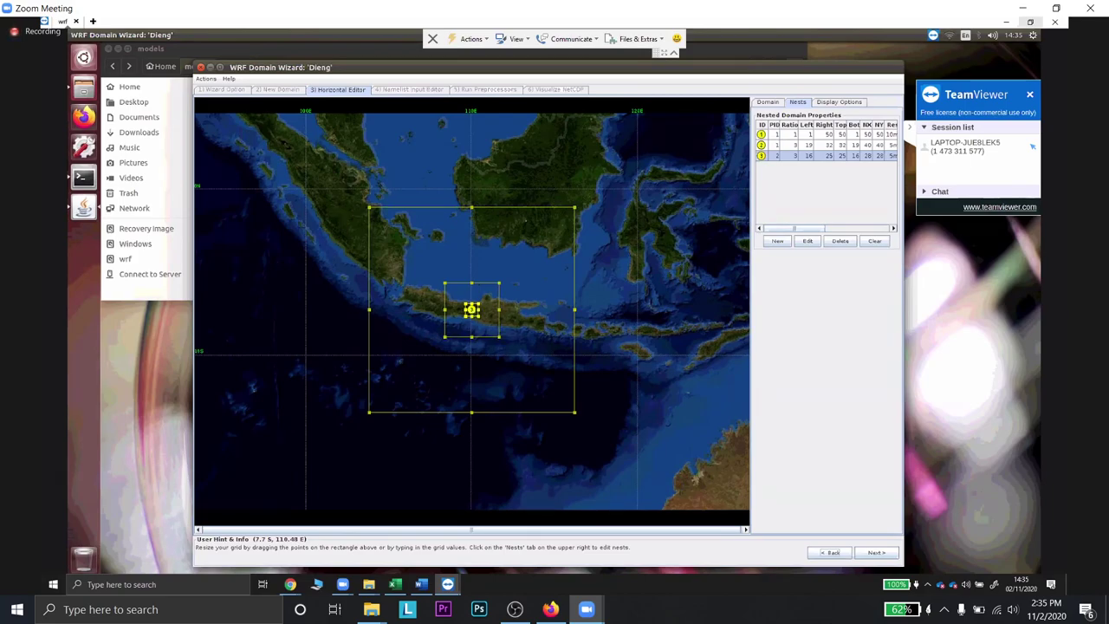
# - Go to the namelist step, return to the domain map, and regenerate namelist.input
pyautogui.click(873, 552)
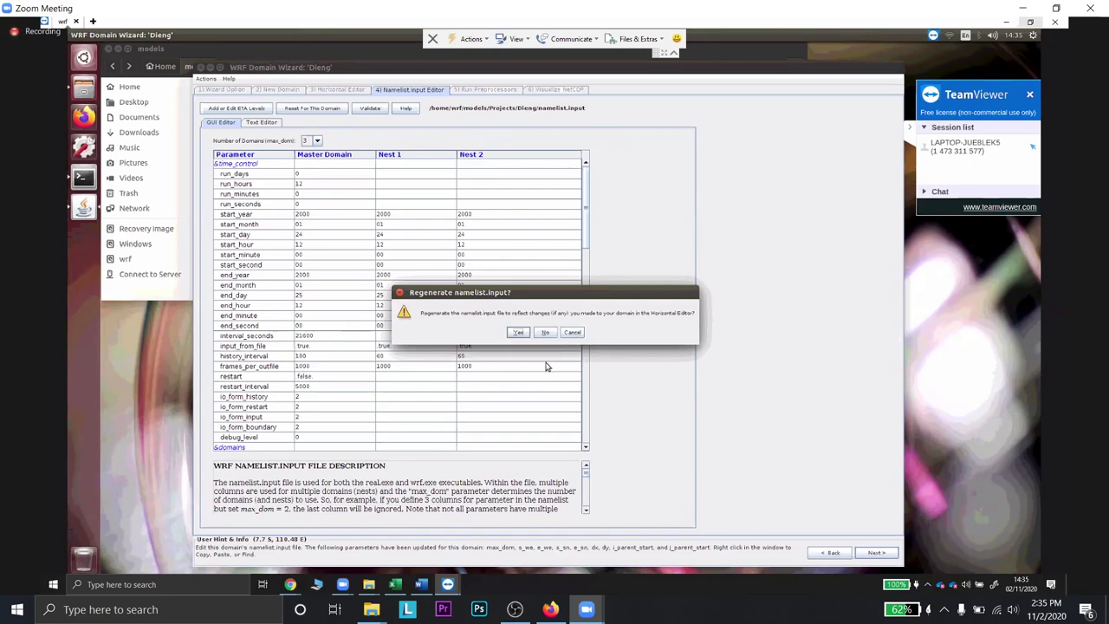
pyautogui.click(572, 332)
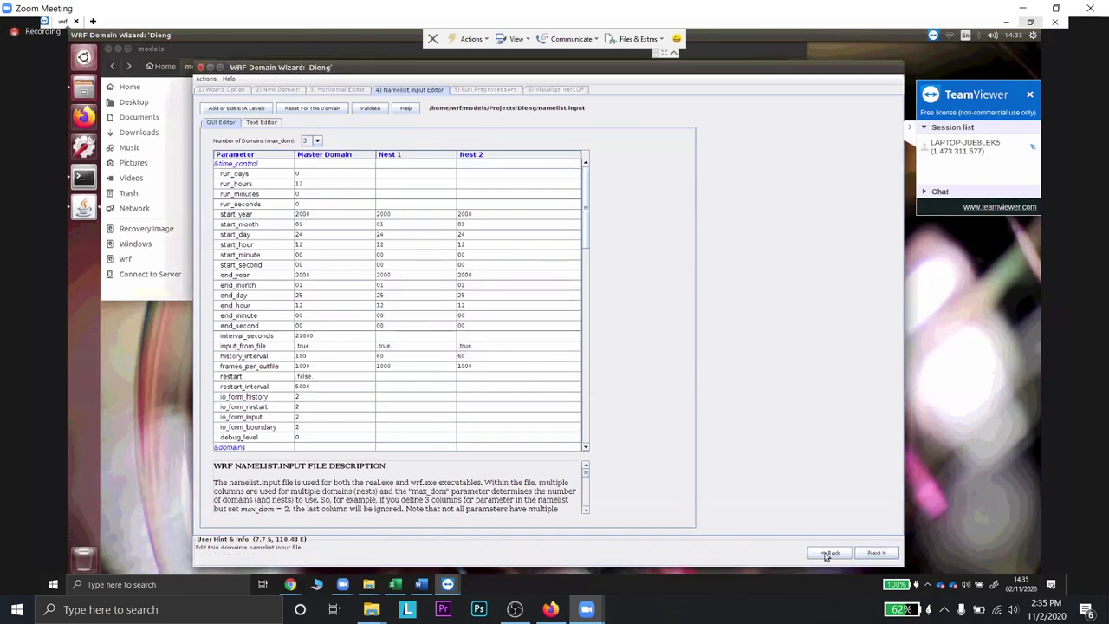
pyautogui.click(828, 555)
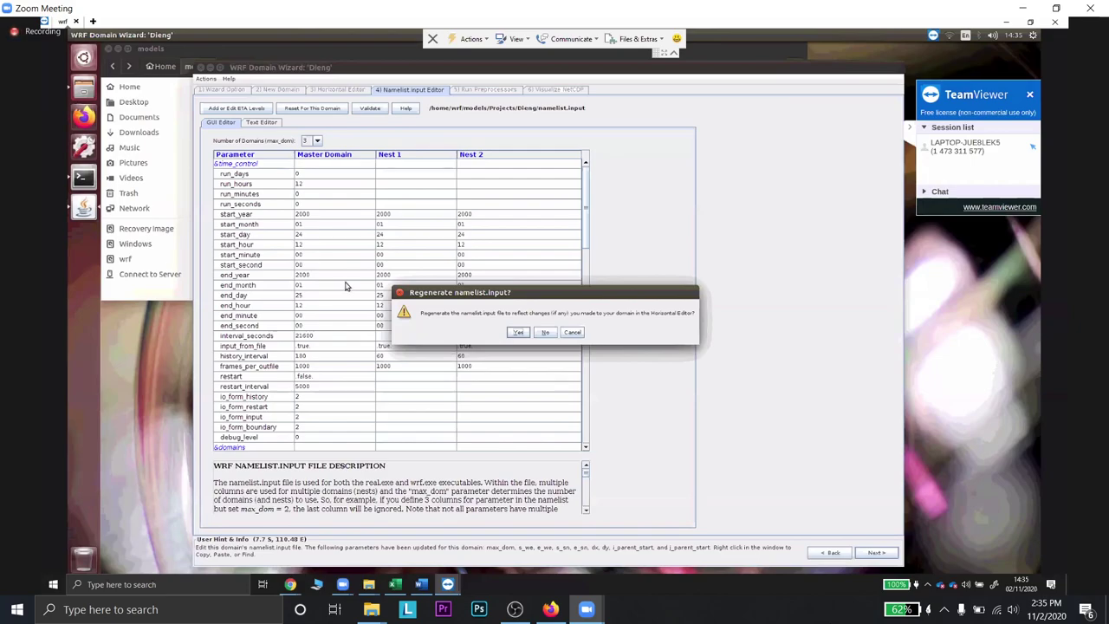
pyautogui.press('Return')
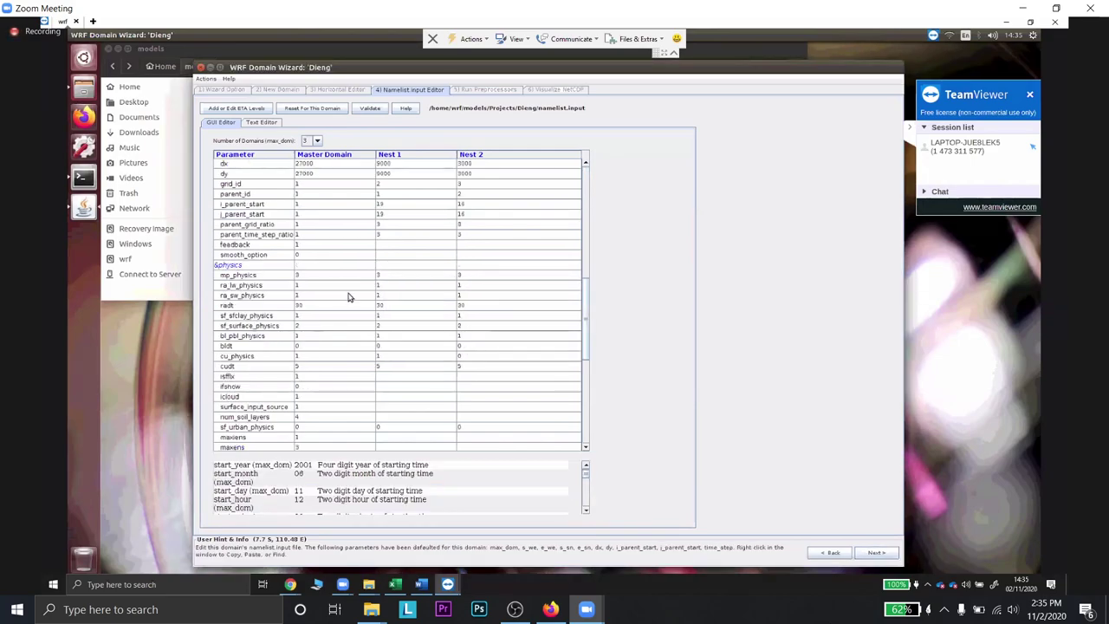
# - Advance through to the preprocessor step, then close the Domain Wizard window
pyautogui.scroll(-9, 354, 299)
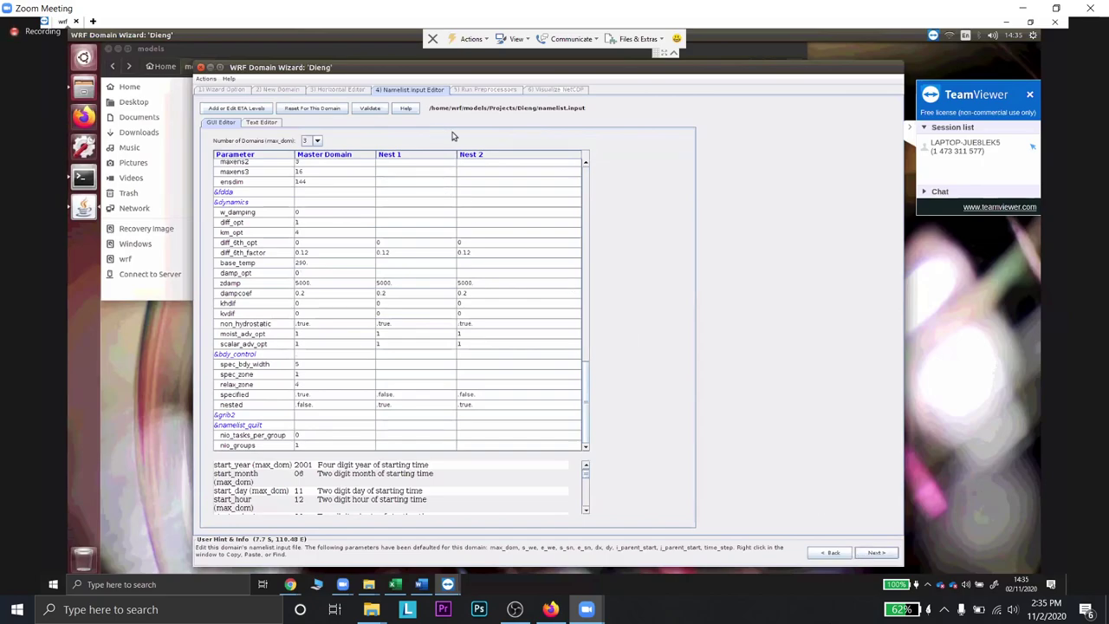
pyautogui.press('Return')
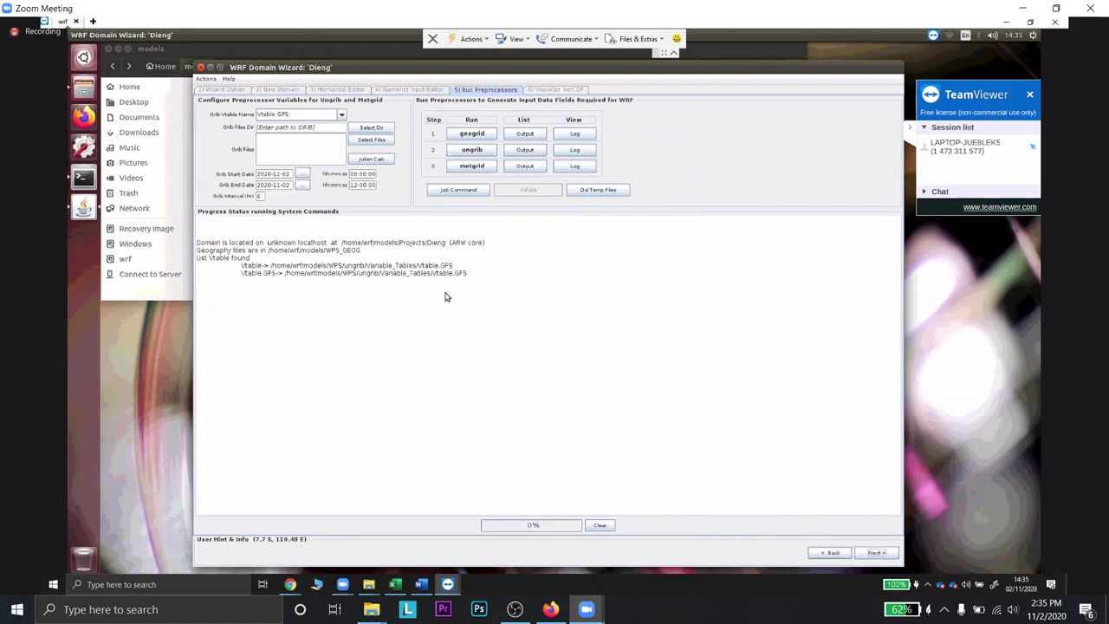
pyautogui.scroll(10, 444, 294)
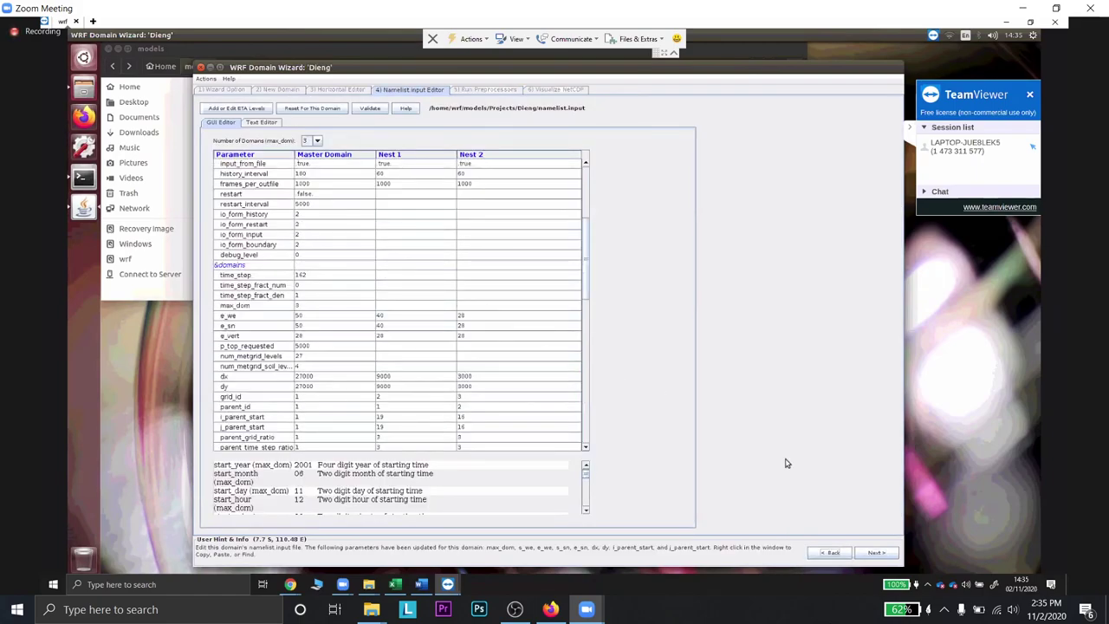
pyautogui.click(871, 551)
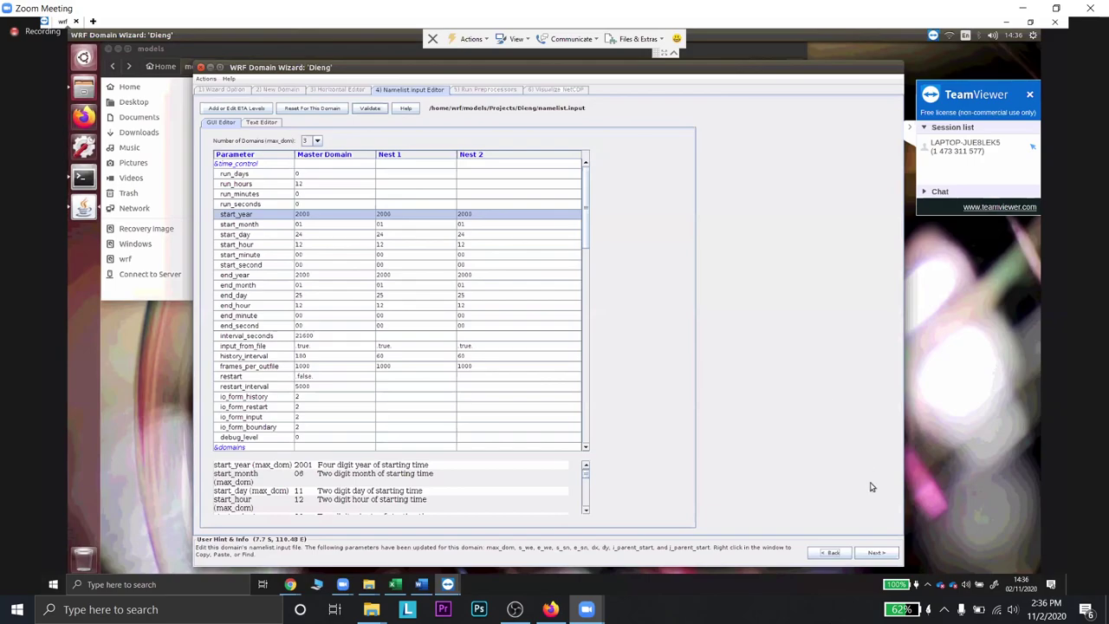
pyautogui.click(201, 67)
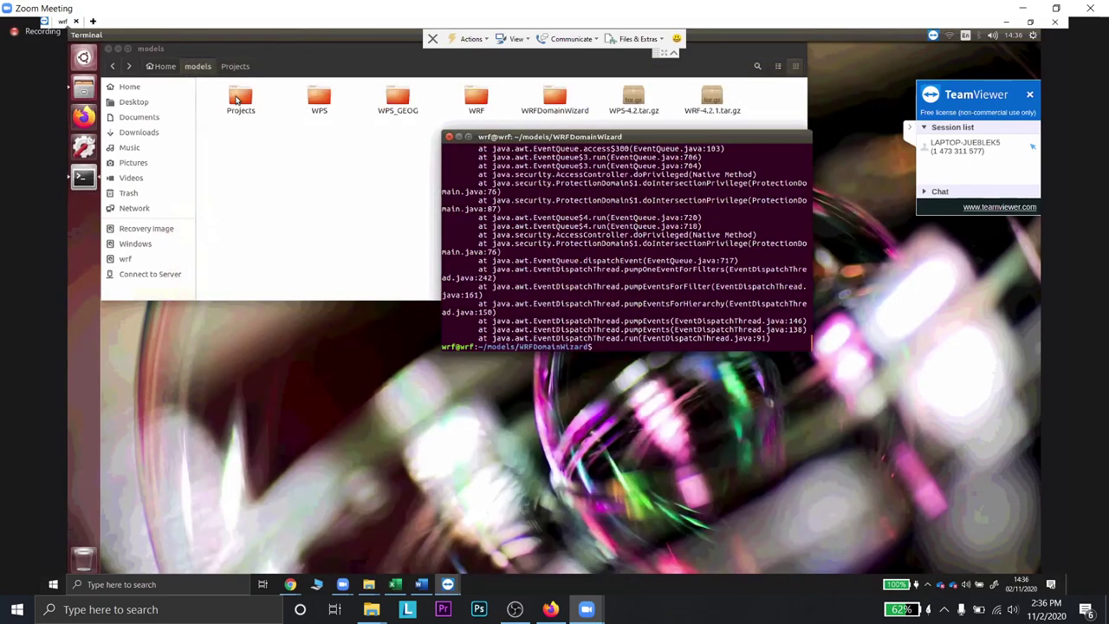
# - Open Projects > Dieng, preview projection.jpg, go back to Projects, and raise the terminal
pyautogui.doubleClick(240, 99)
pyautogui.doubleClick(238, 99)
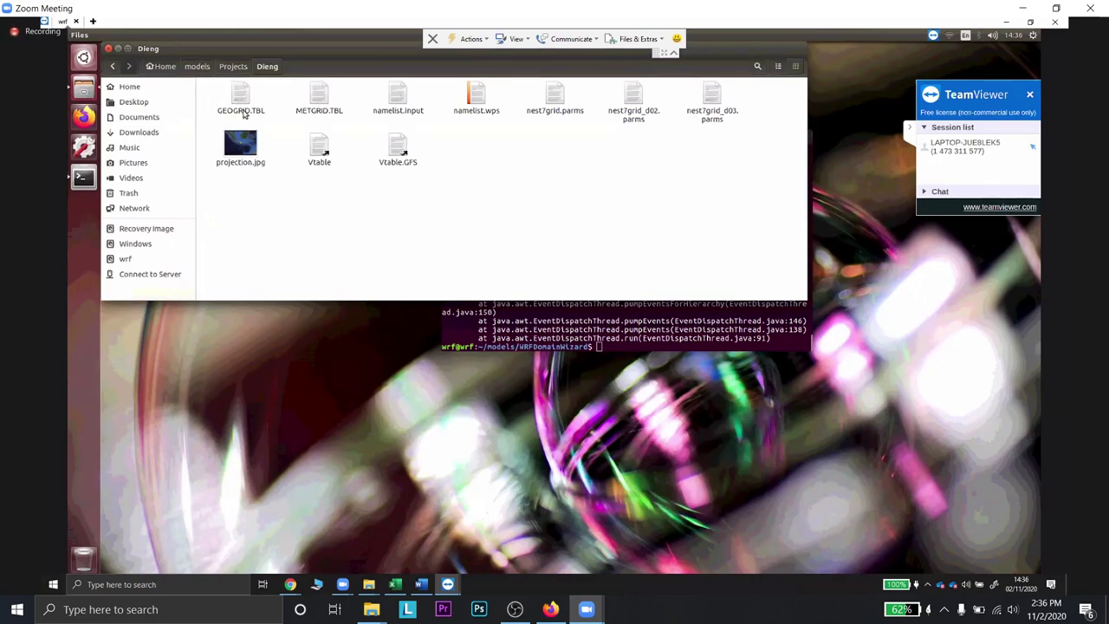
pyautogui.click(113, 67)
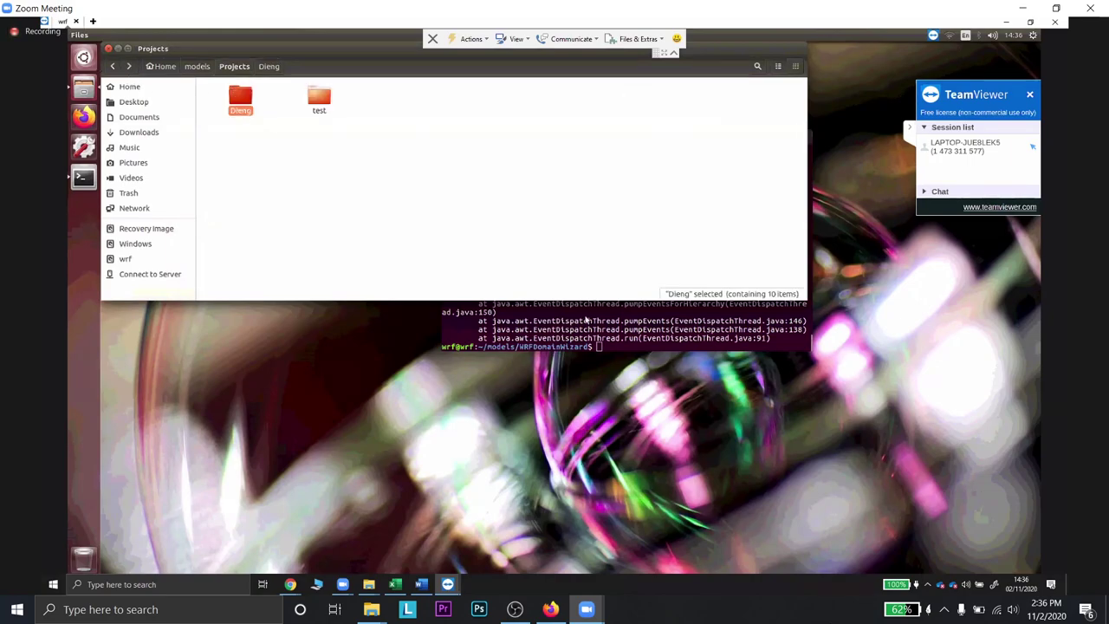
pyautogui.press('Return')
pyautogui.press('Return')
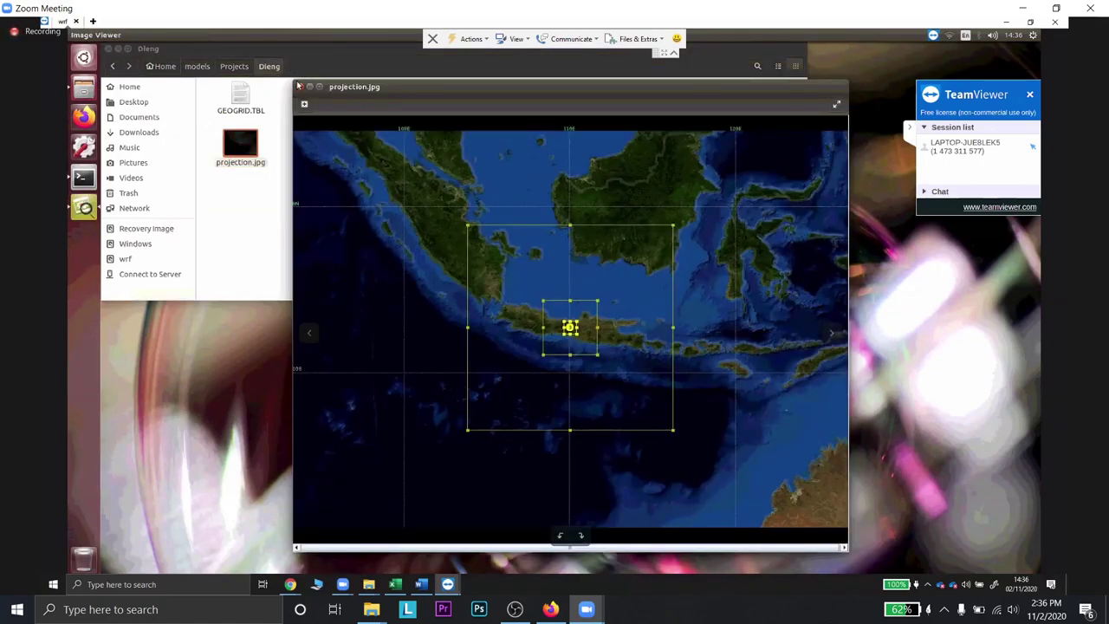
pyautogui.press('Escape')
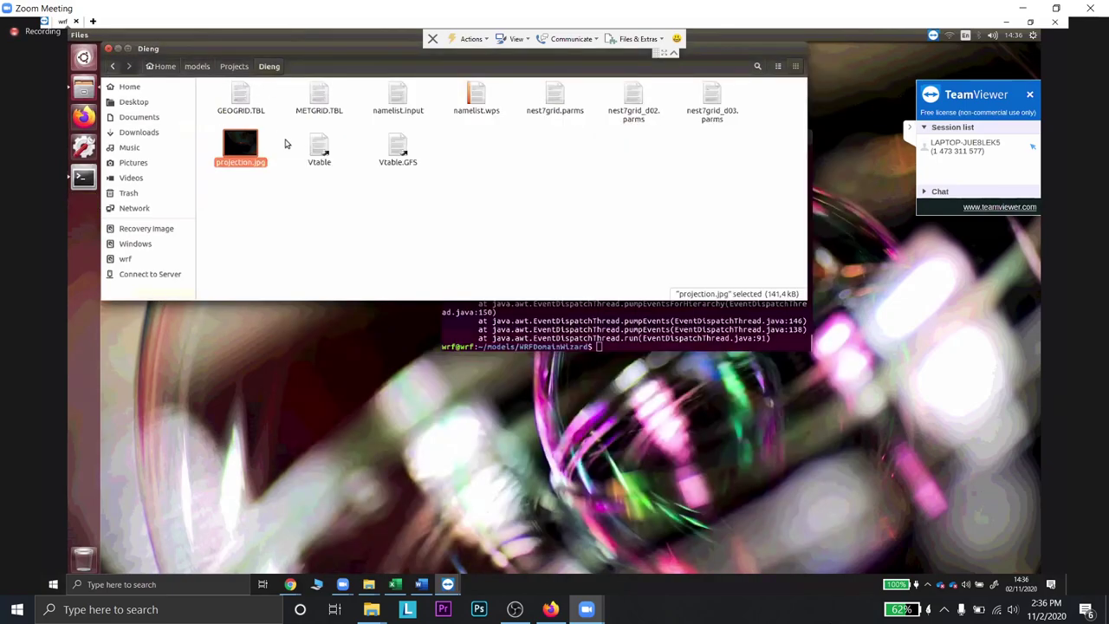
pyautogui.press('BackSpace')
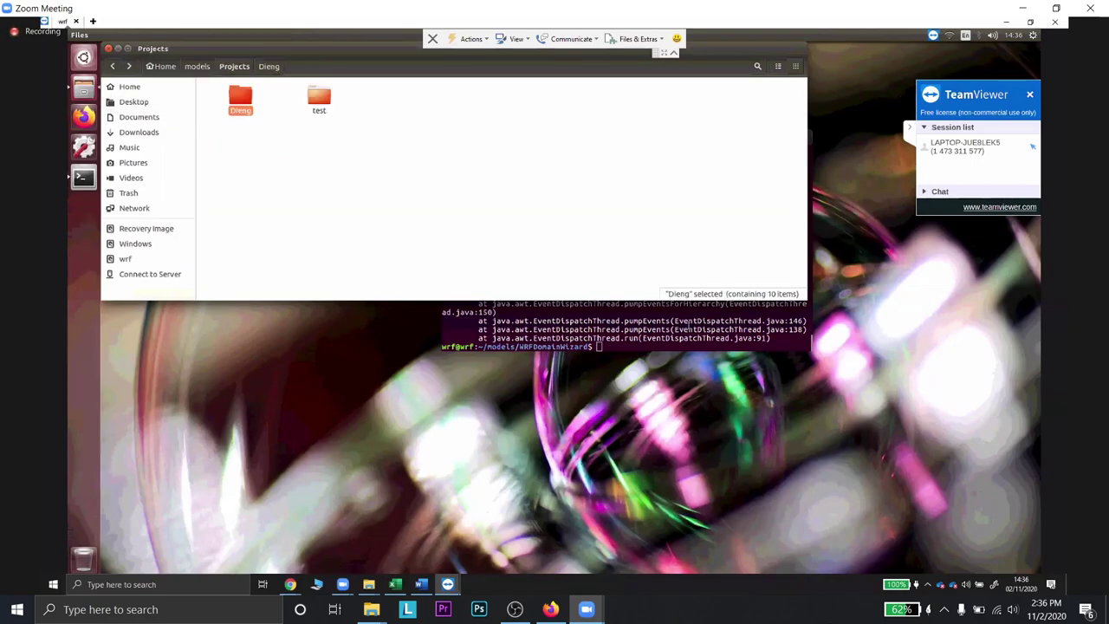
pyautogui.click(686, 332)
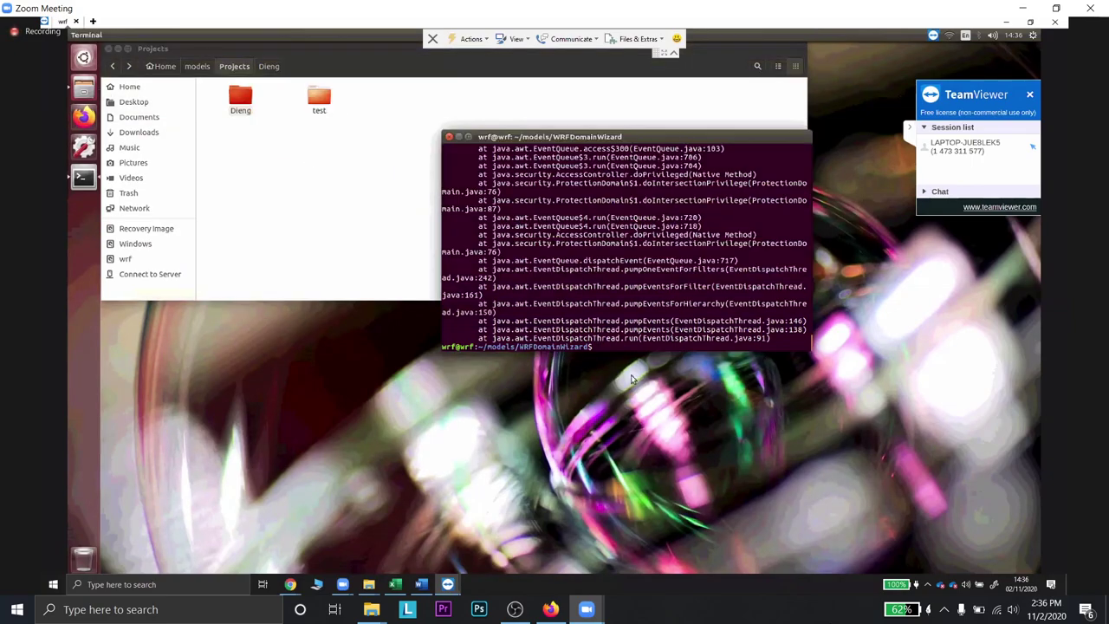
# - Relaunch ./run_DomainWizard from the terminal and choose to open an existing domain
pyautogui.press('Up')
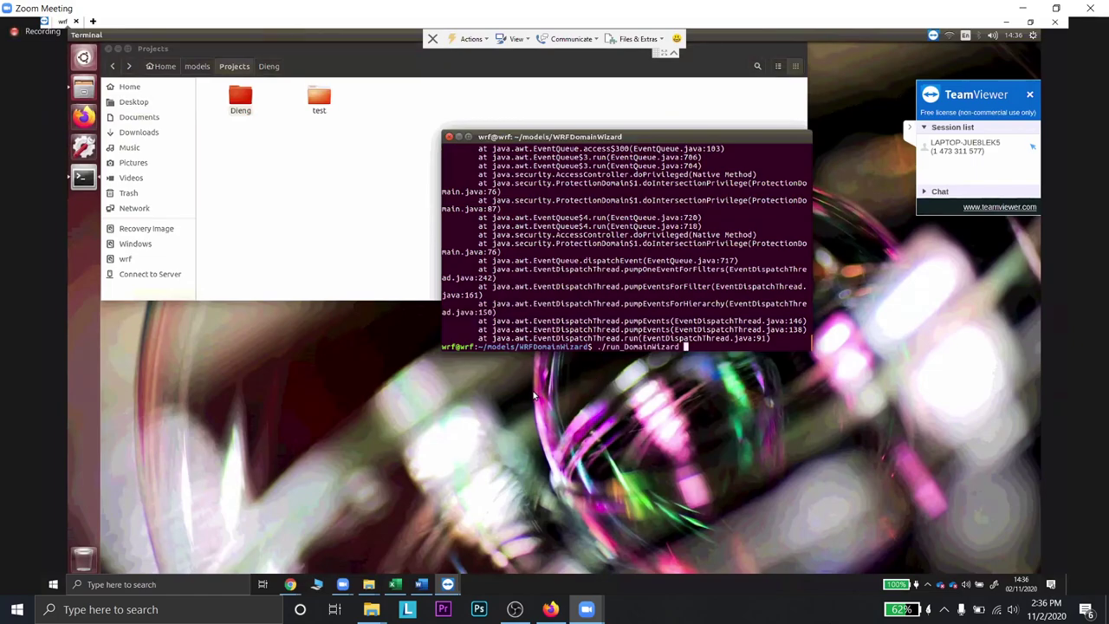
pyautogui.press('Return')
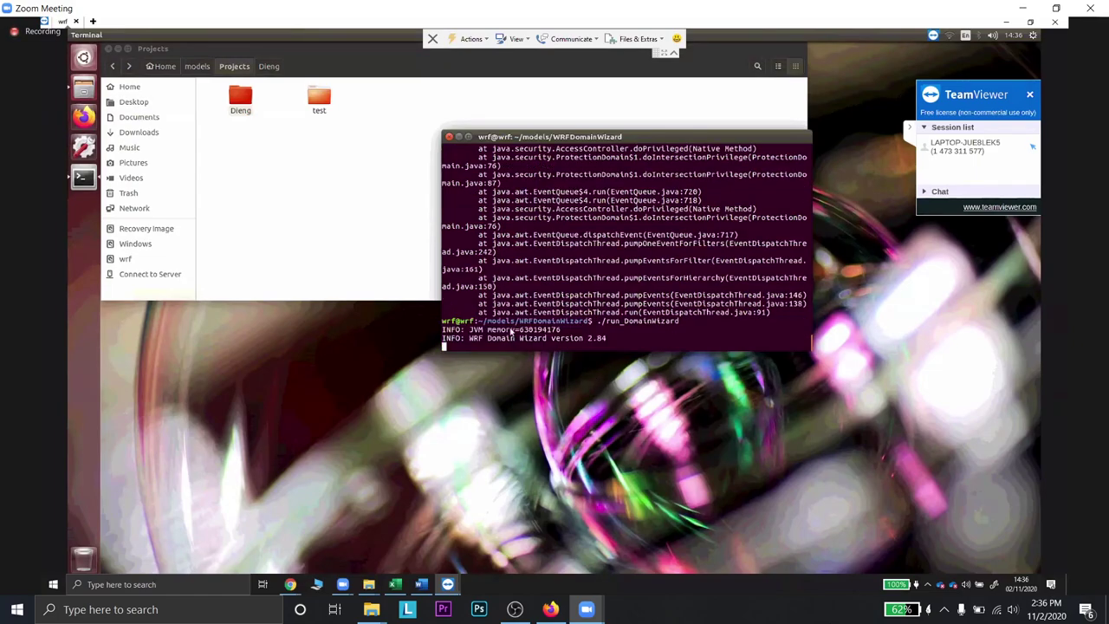
pyautogui.press('Return')
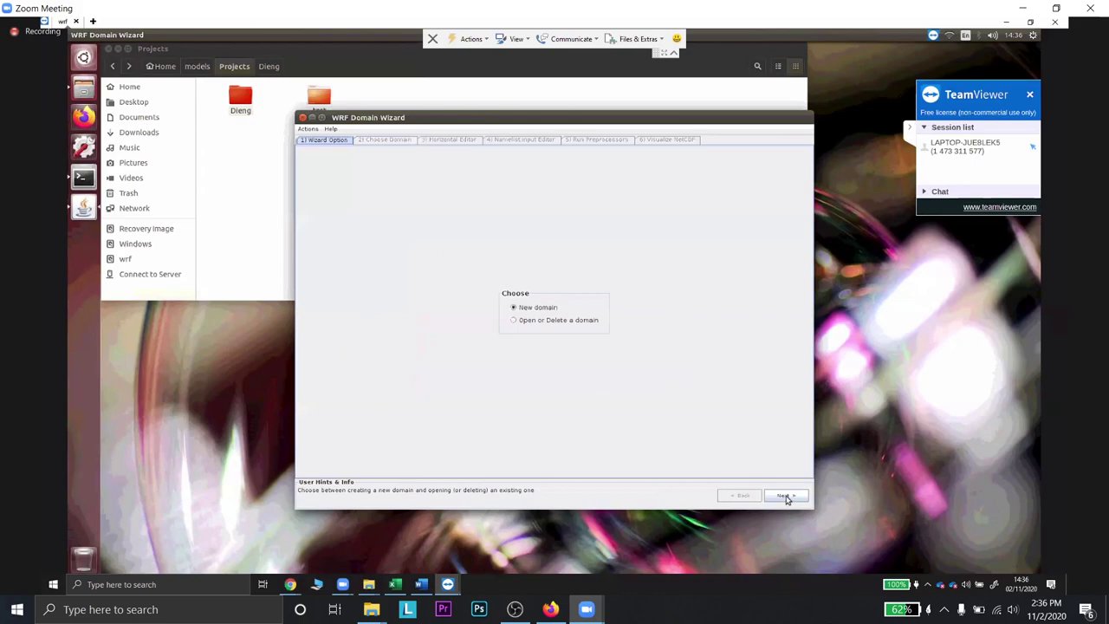
pyautogui.click(519, 320)
pyautogui.press('Return')
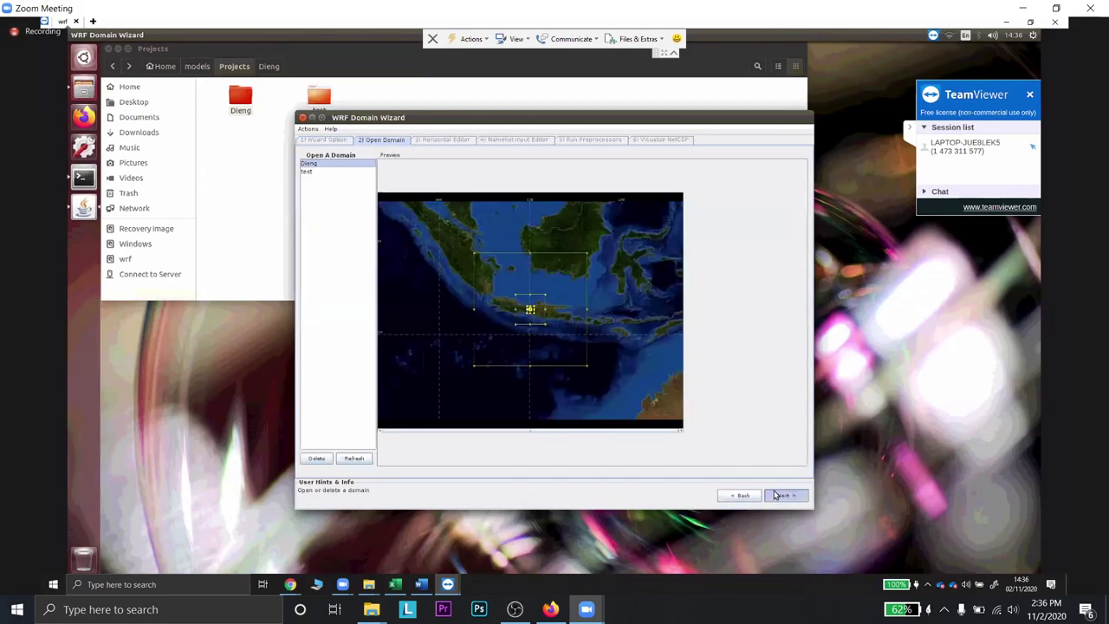
# - Load Dieng, regenerate namelist.input, and scroll its master and two-nest parameters
pyautogui.click(779, 497)
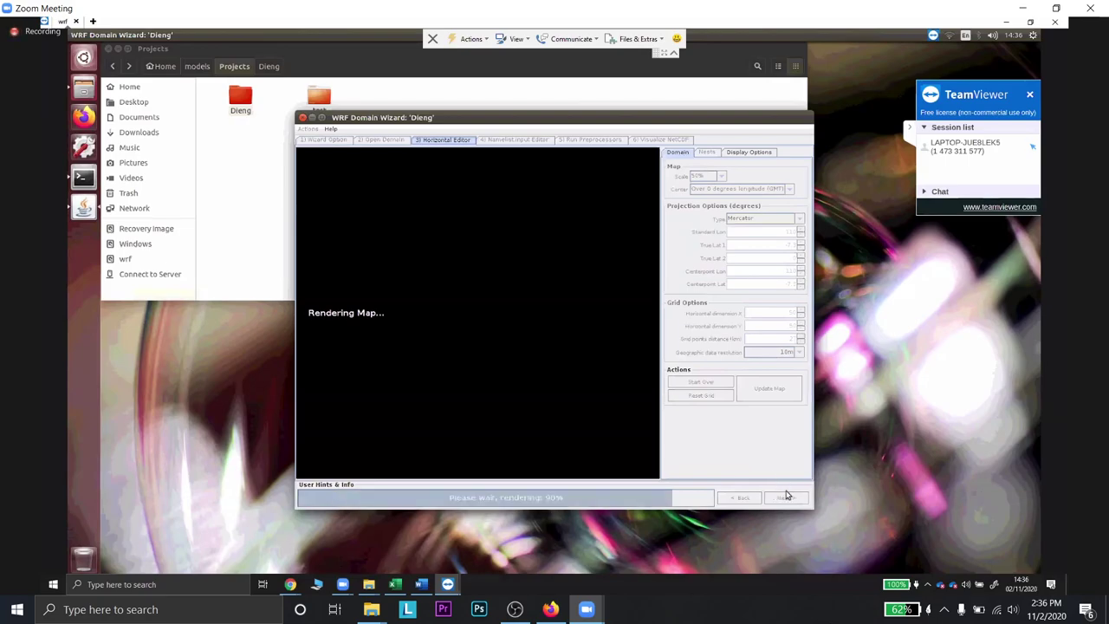
pyautogui.click(787, 496)
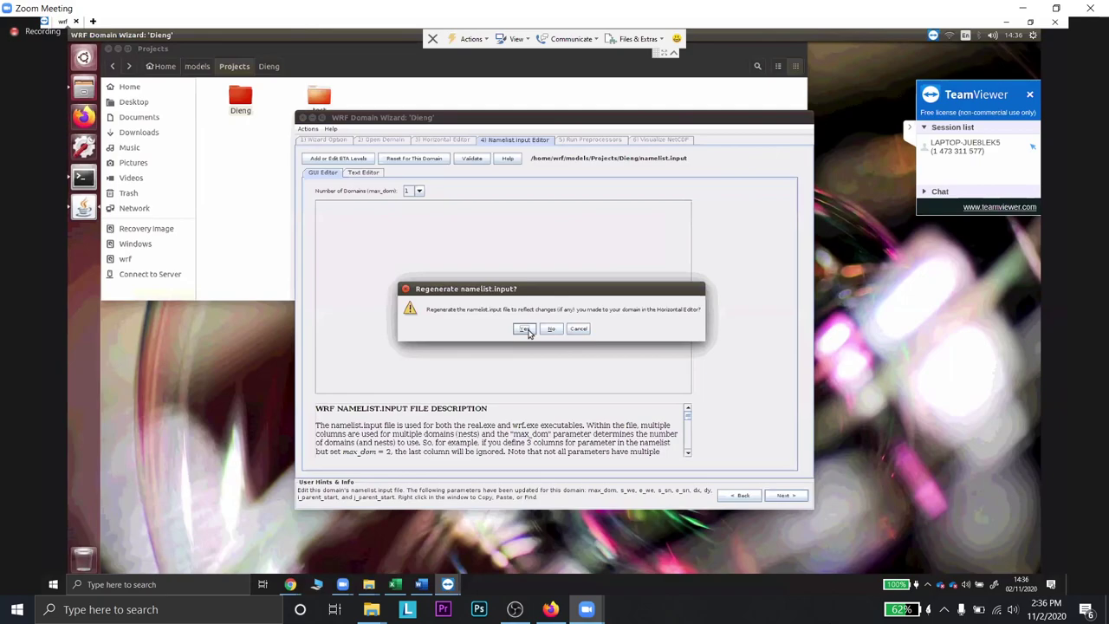
pyautogui.click(526, 330)
pyautogui.scroll(-3, 459, 295)
pyautogui.scroll(-5, 459, 295)
pyautogui.scroll(-5, 459, 295)
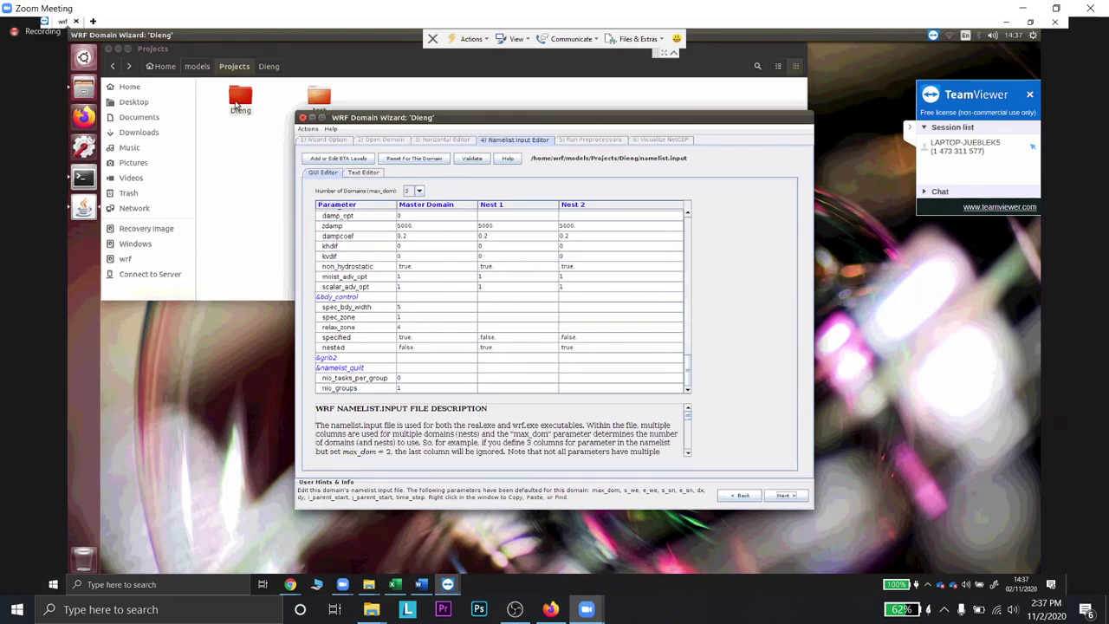
# - Close the Domain Wizard with its title-bar close button
pyautogui.click(236, 103)
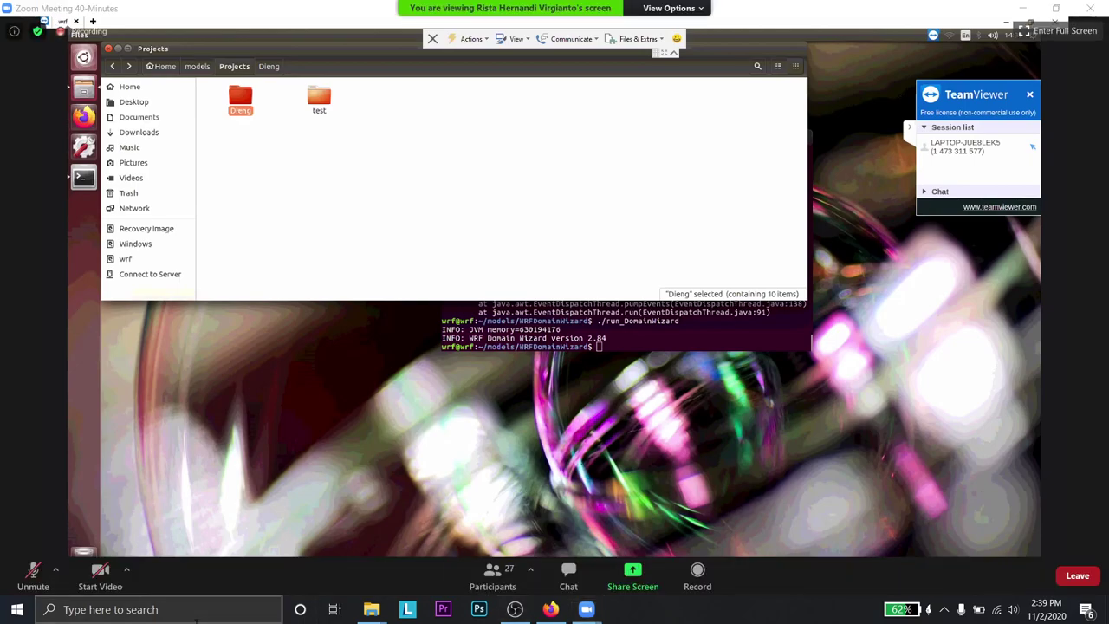
# - Find TeamViewer through Windows search and launch it
pyautogui.click(165, 609)
pyautogui.write('e')
pyautogui.press('BackSpace')
pyautogui.write('teamvi')
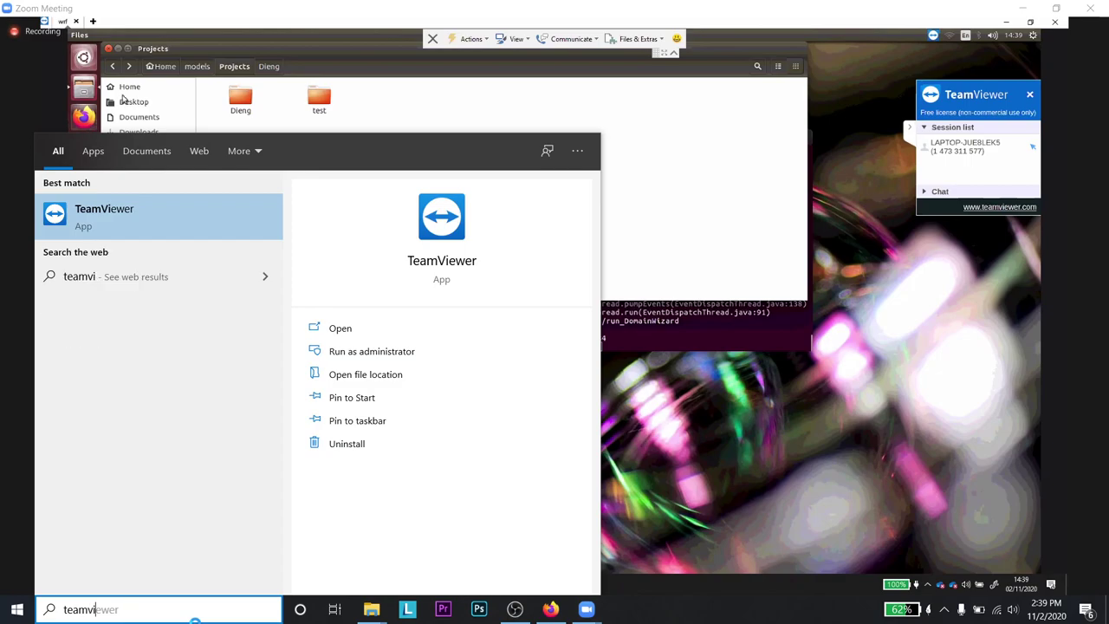
pyautogui.press('Return')
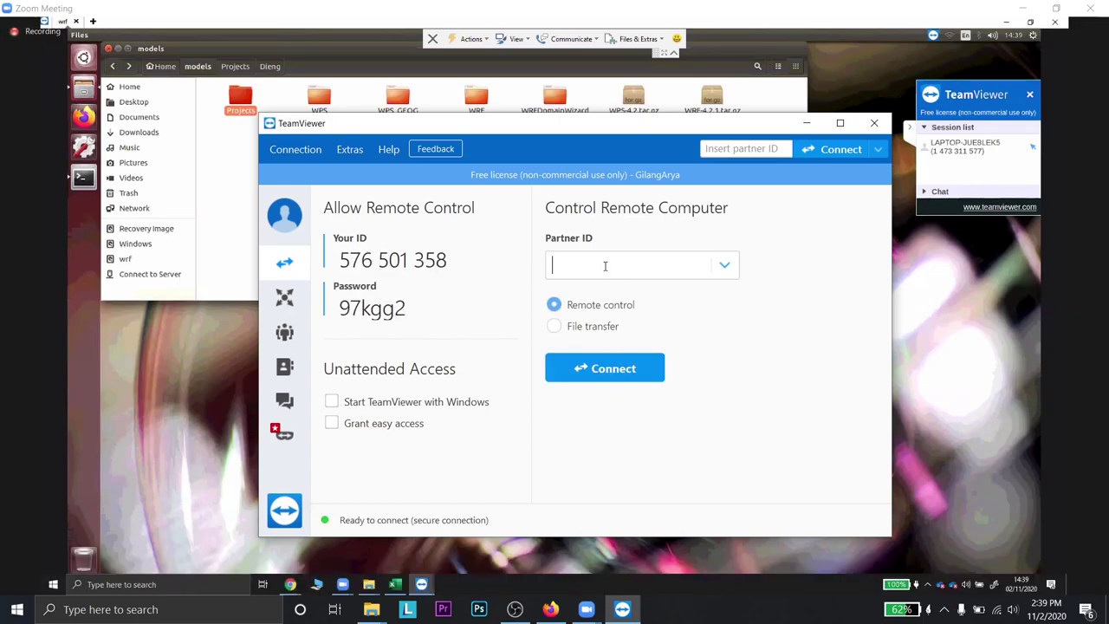
# - Enter the partner's TeamViewer ID, connect, and dismiss the failure error
pyautogui.moveTo(634, 213)
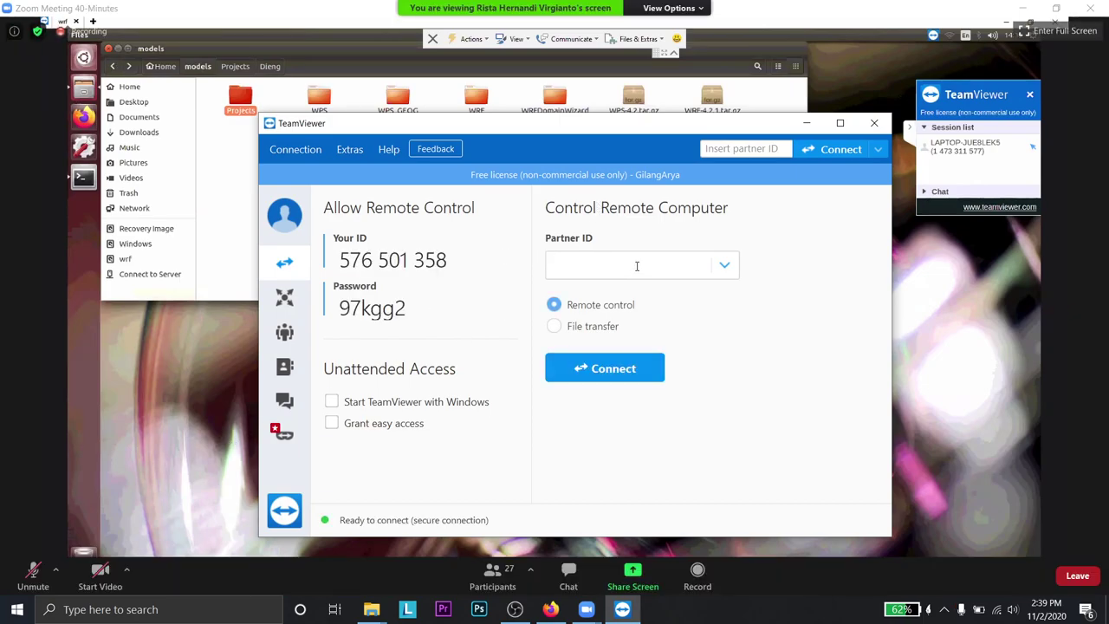
pyautogui.write('4568')
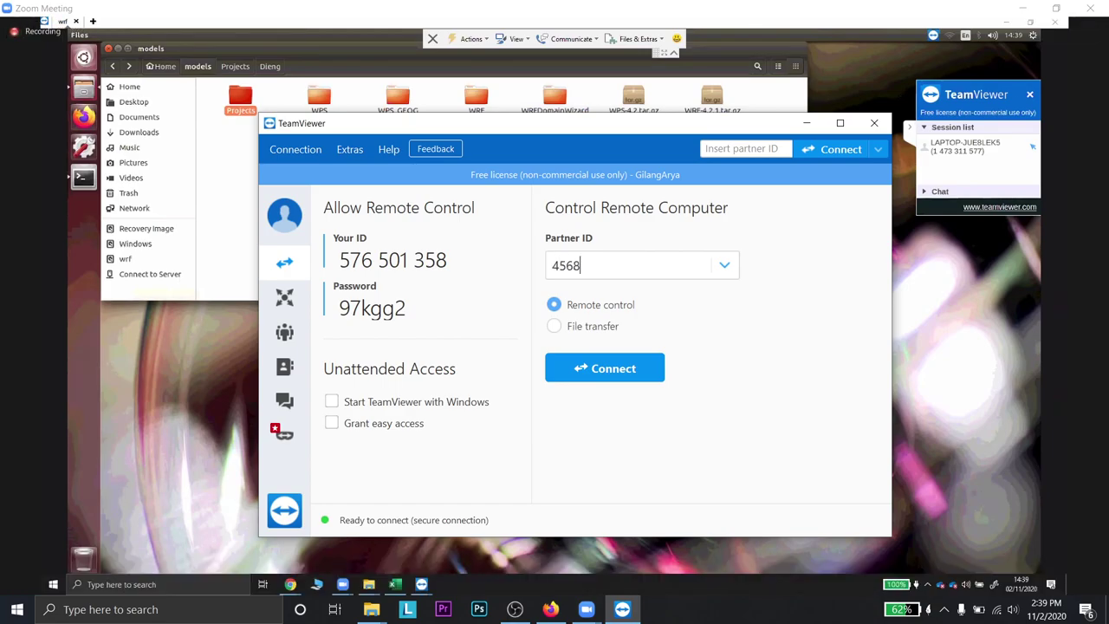
pyautogui.write('14270')
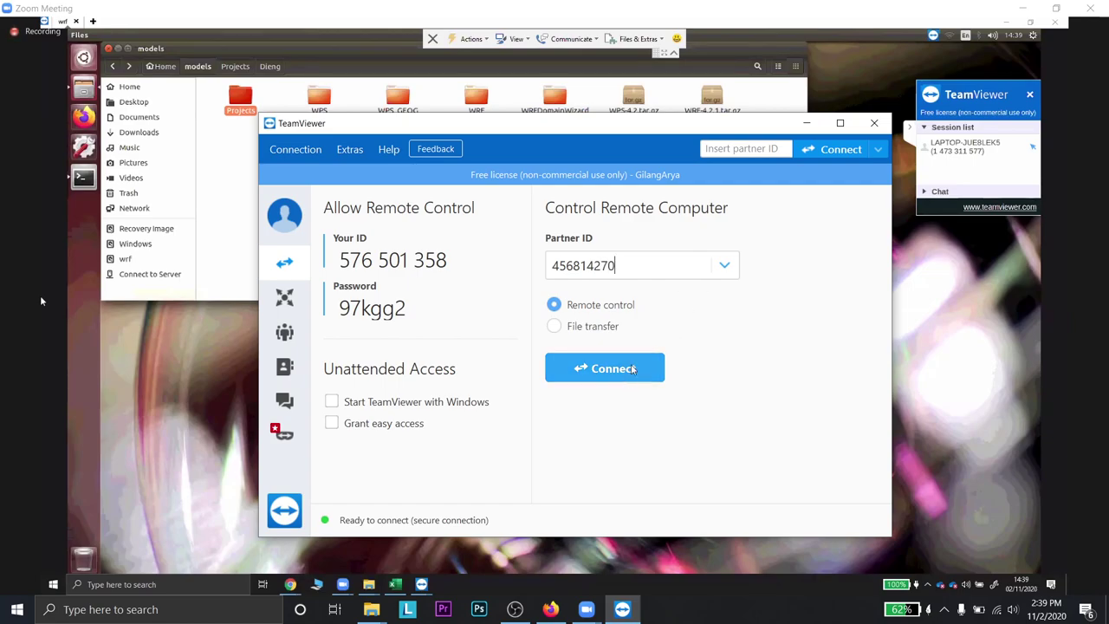
pyautogui.click(663, 369)
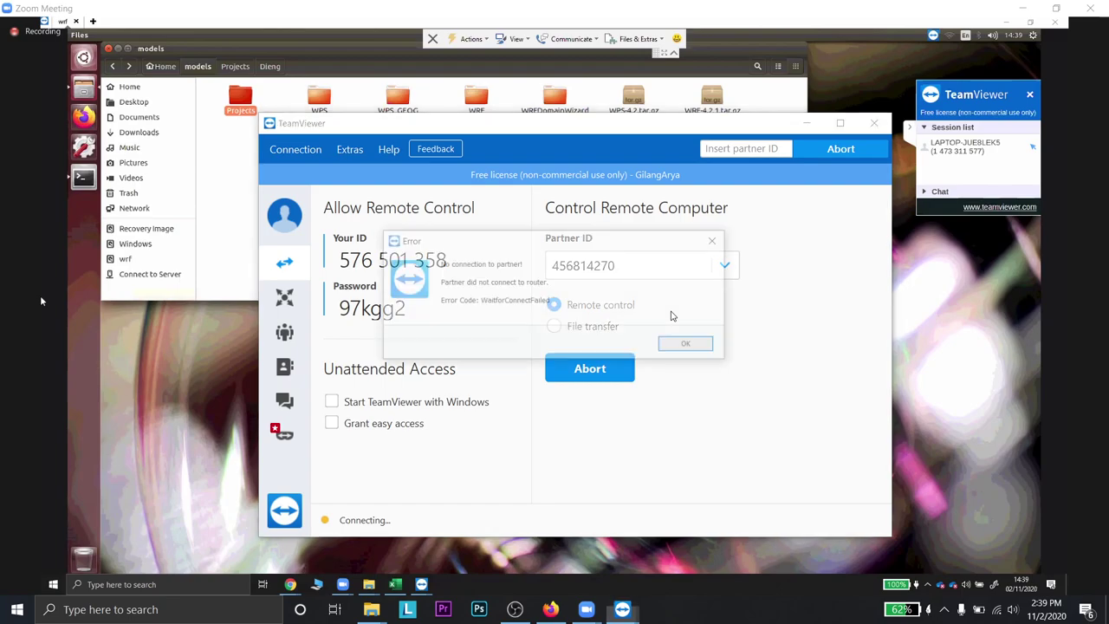
pyautogui.click(691, 346)
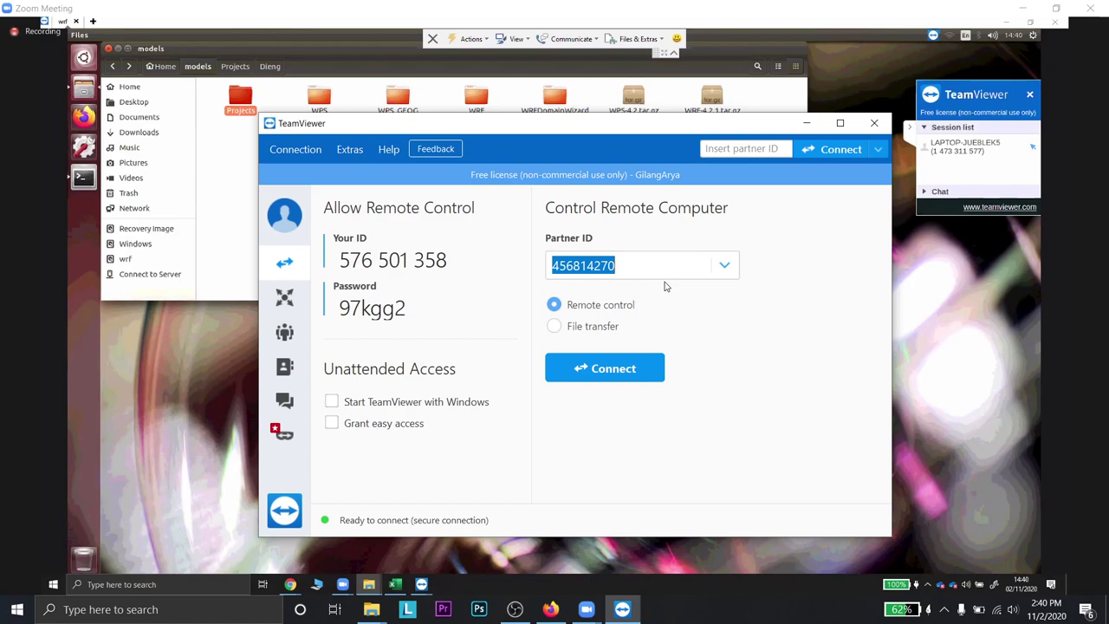
# - Enter a different partner ID and connect, ending in a WaitforConnectFailed error
pyautogui.write('409')
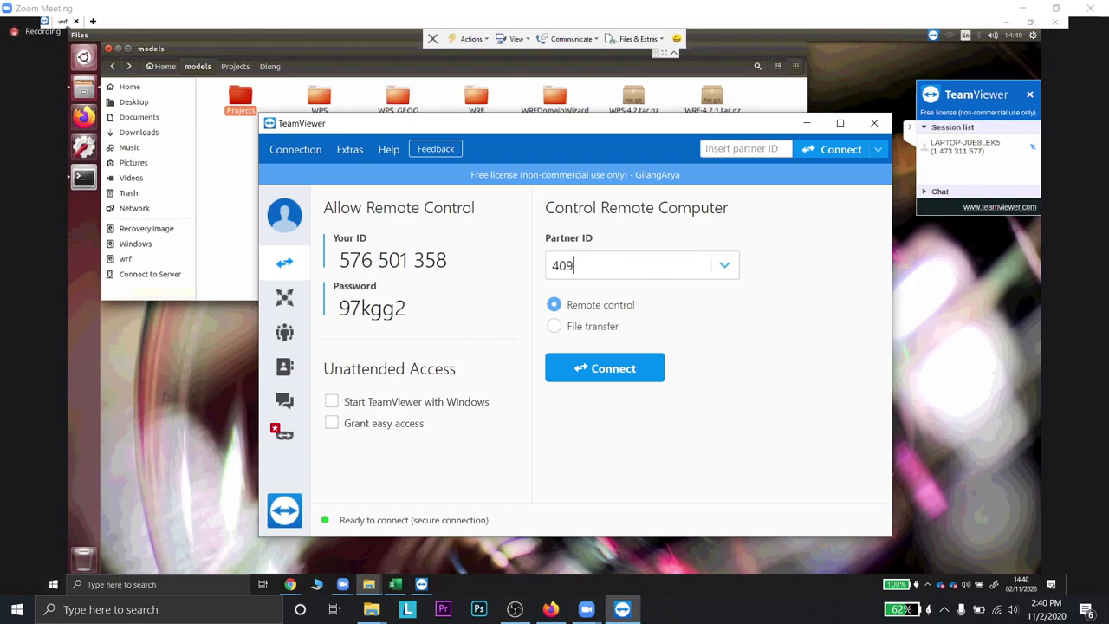
pyautogui.write('178325')
pyautogui.press('Return')
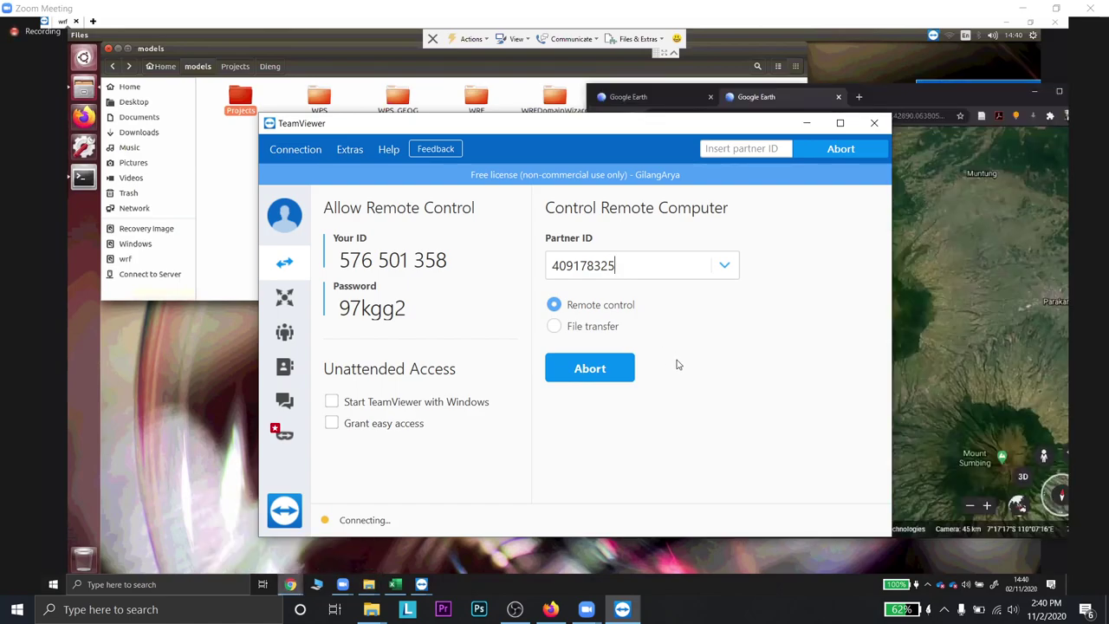
pyautogui.moveTo(677, 366)
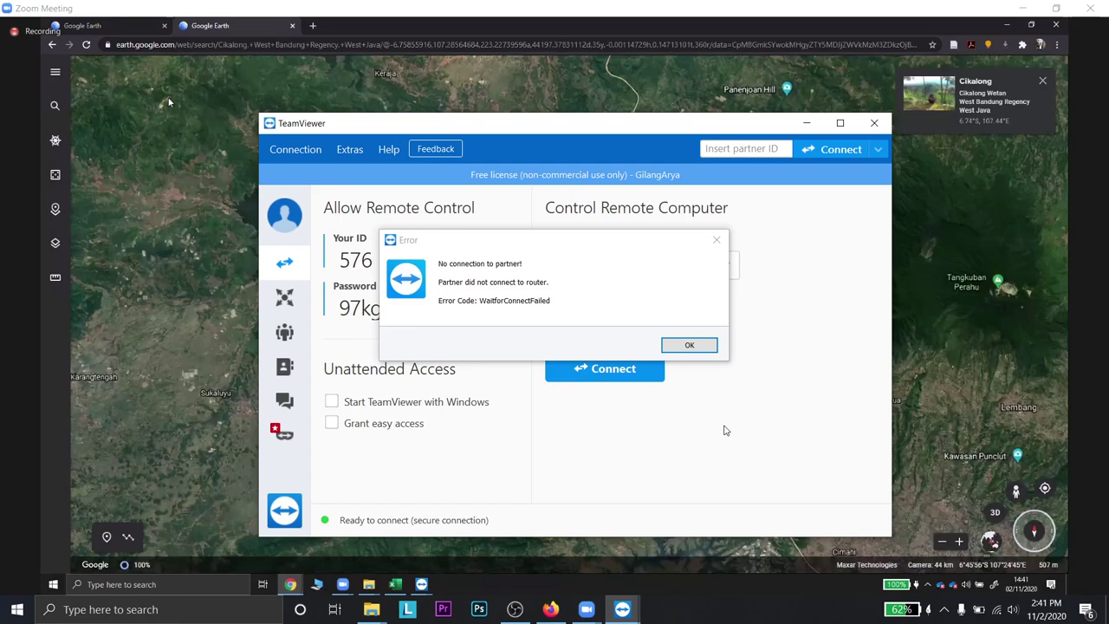
# - Search Google Earth for Cianjur, then Cikalong Kulon, dismissing the TeamViewer error between searches
pyautogui.press('/')
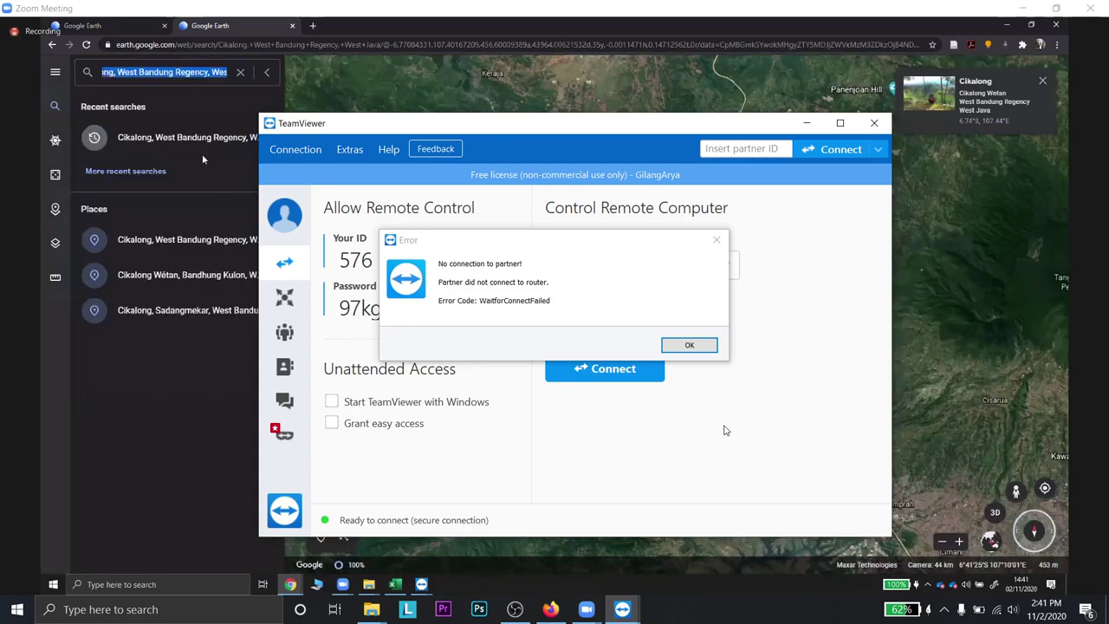
pyautogui.write('cianjur')
pyautogui.press('Return')
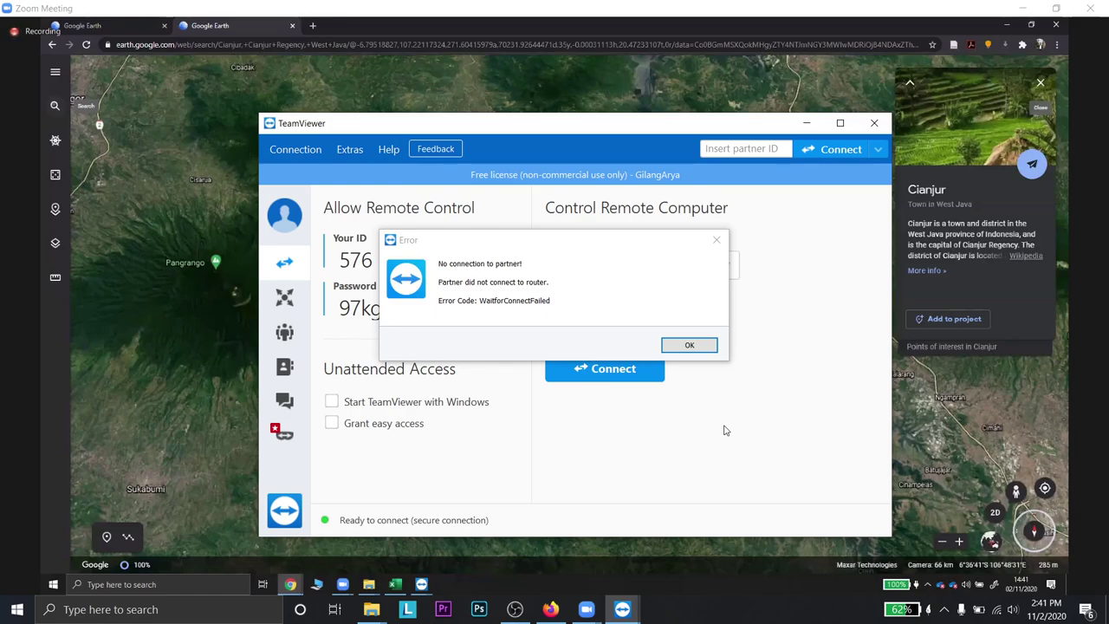
pyautogui.write('pace')
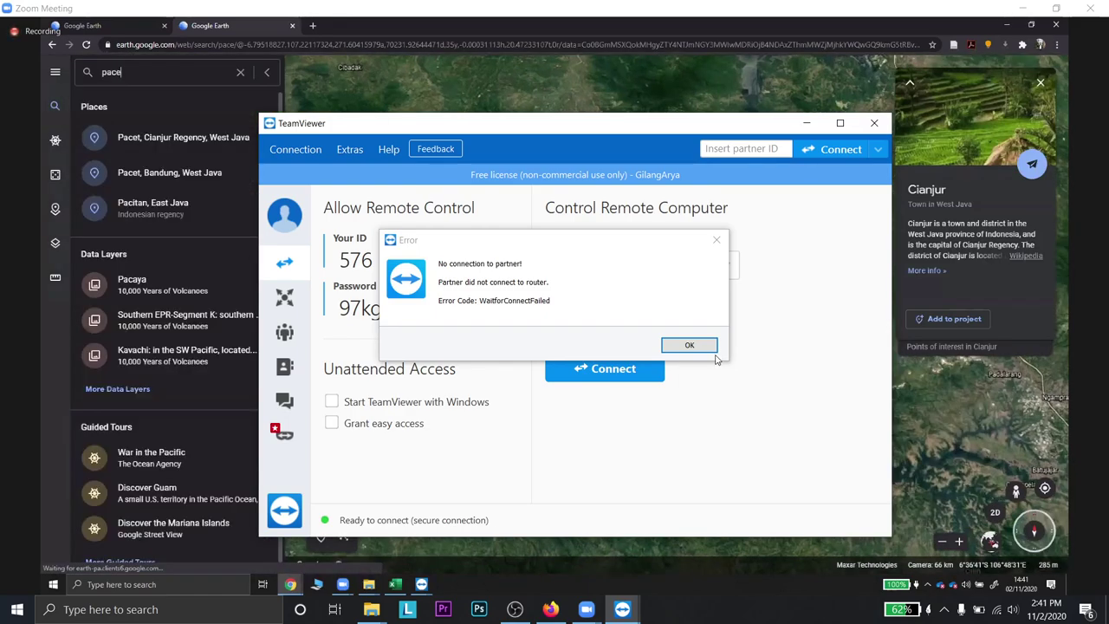
pyautogui.click(707, 350)
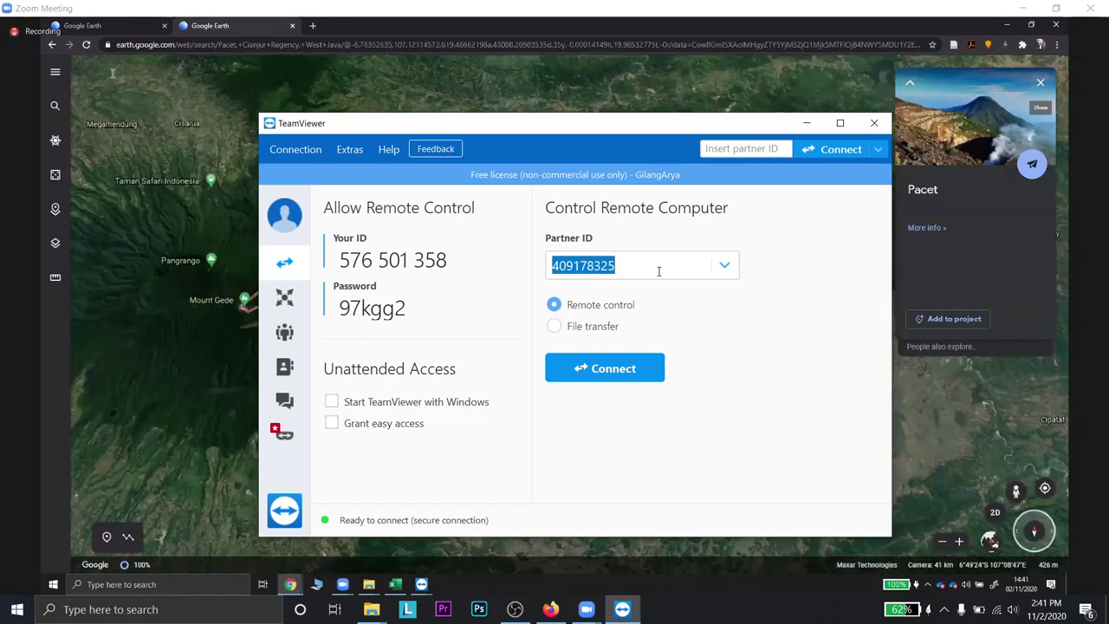
pyautogui.click(112, 73)
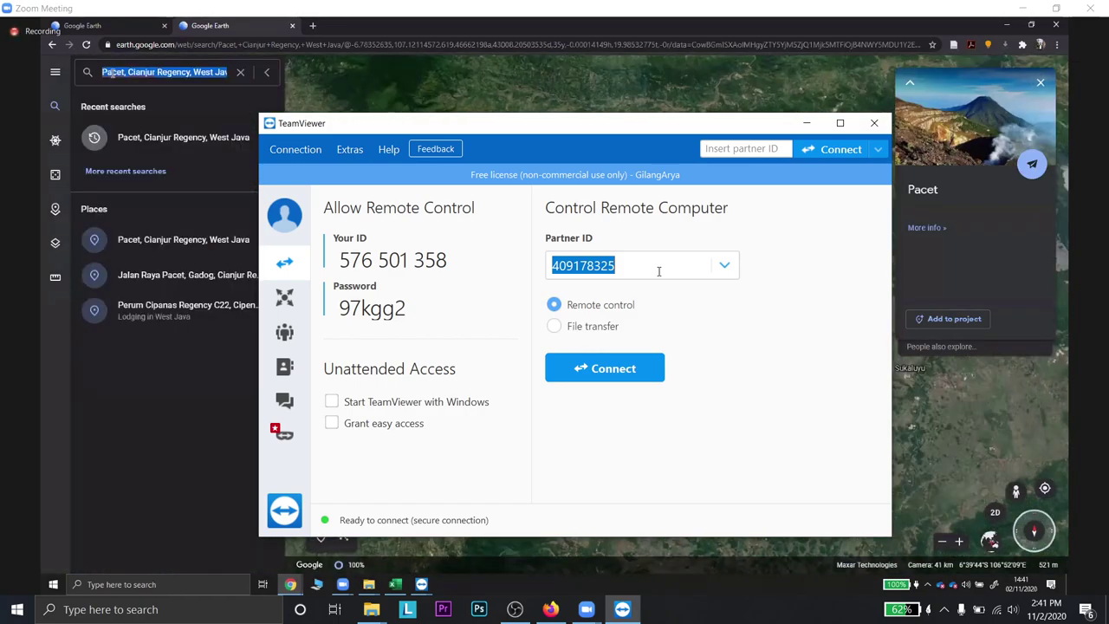
pyautogui.write('cik')
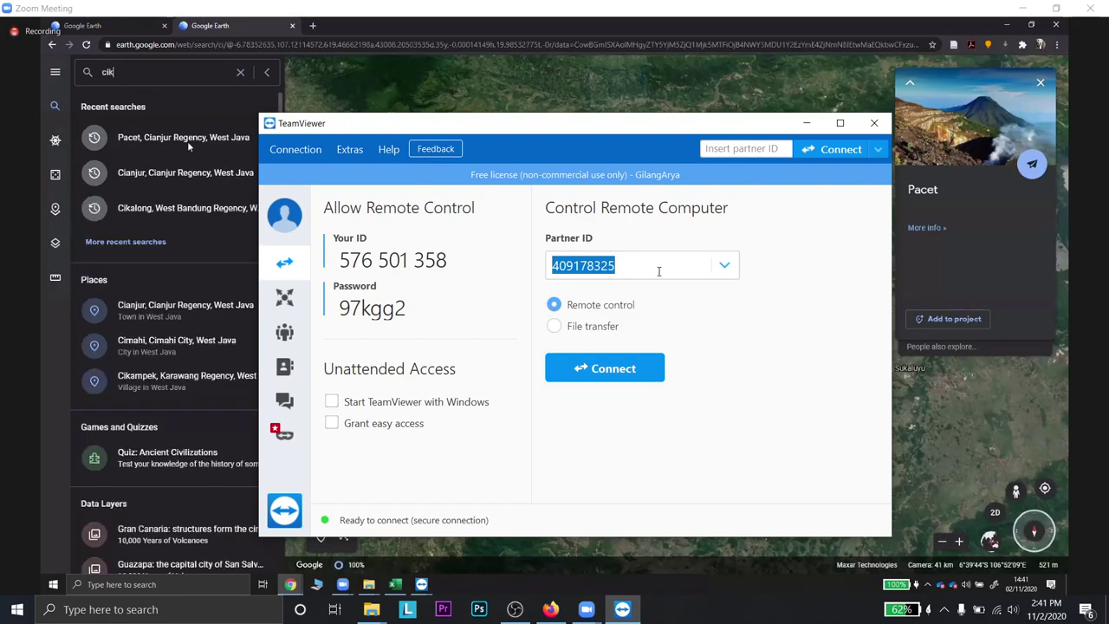
pyautogui.write('along kulon')
pyautogui.press('Return')
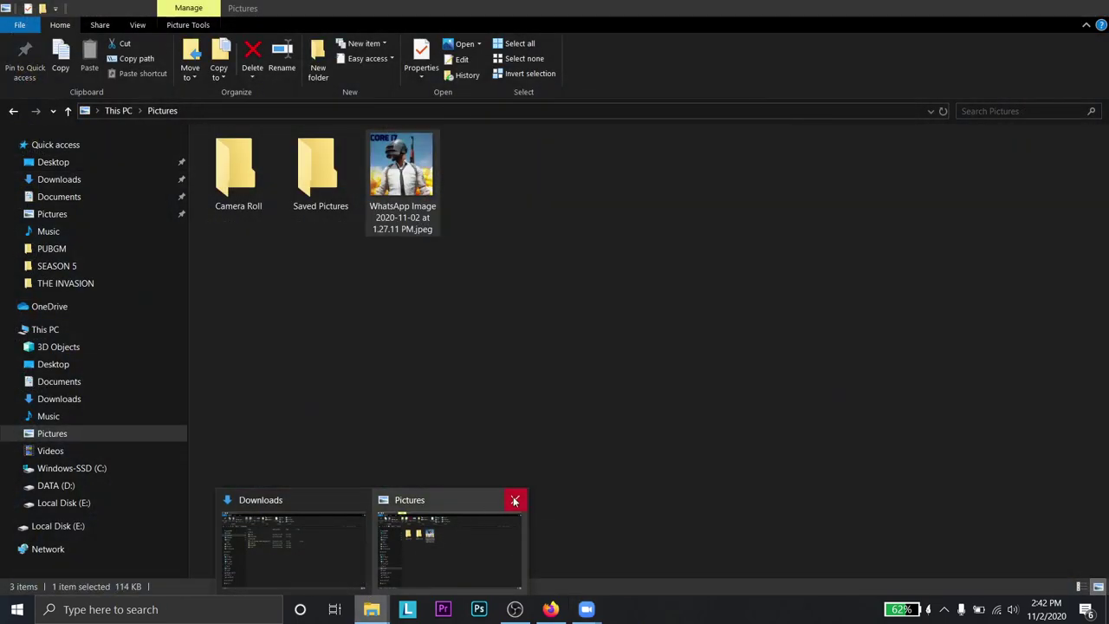
# - Close Pictures and browse the Downloads window to E:\STMKG\TINGKAT 3\SEMESTER 5
pyautogui.click(514, 500)
pyautogui.click(364, 555)
pyautogui.click(65, 503)
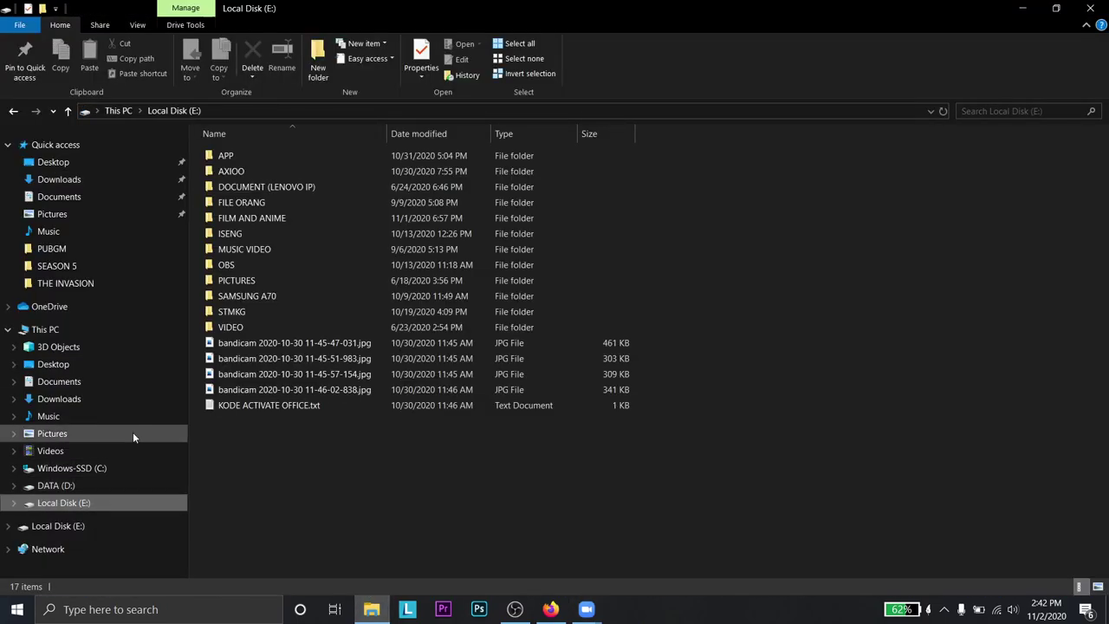
pyautogui.doubleClick(276, 310)
pyautogui.doubleClick(282, 233)
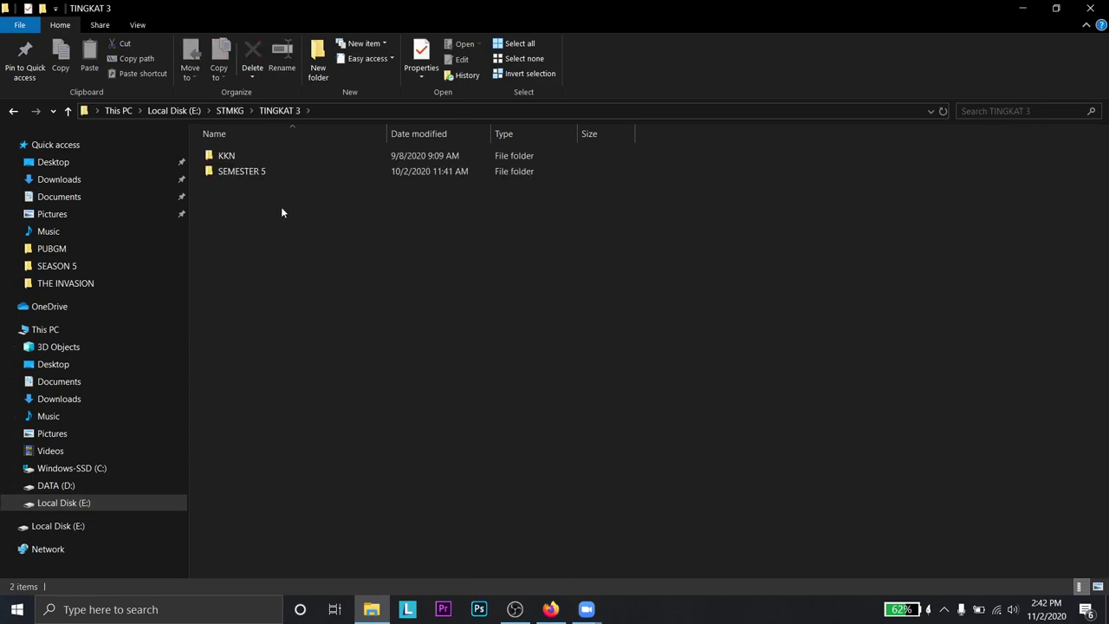
pyautogui.doubleClick(282, 172)
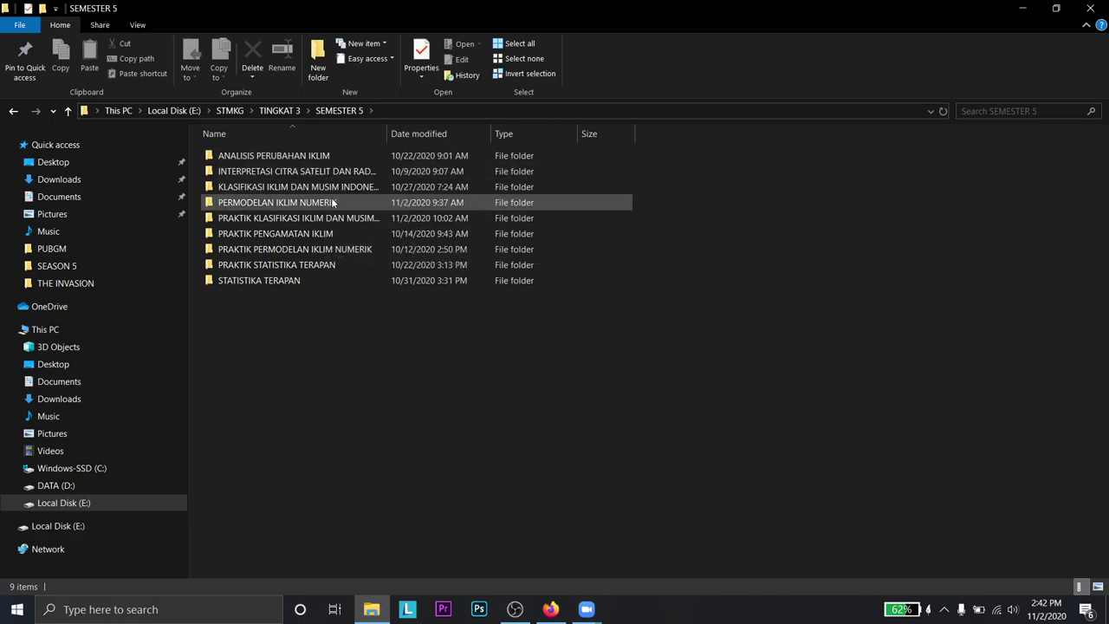
# - Peek into PRAKTIK PENGAMATAN IKLIM, go back, then open PRAKTIK STATISTIKA TERAPAN
pyautogui.doubleClick(339, 242)
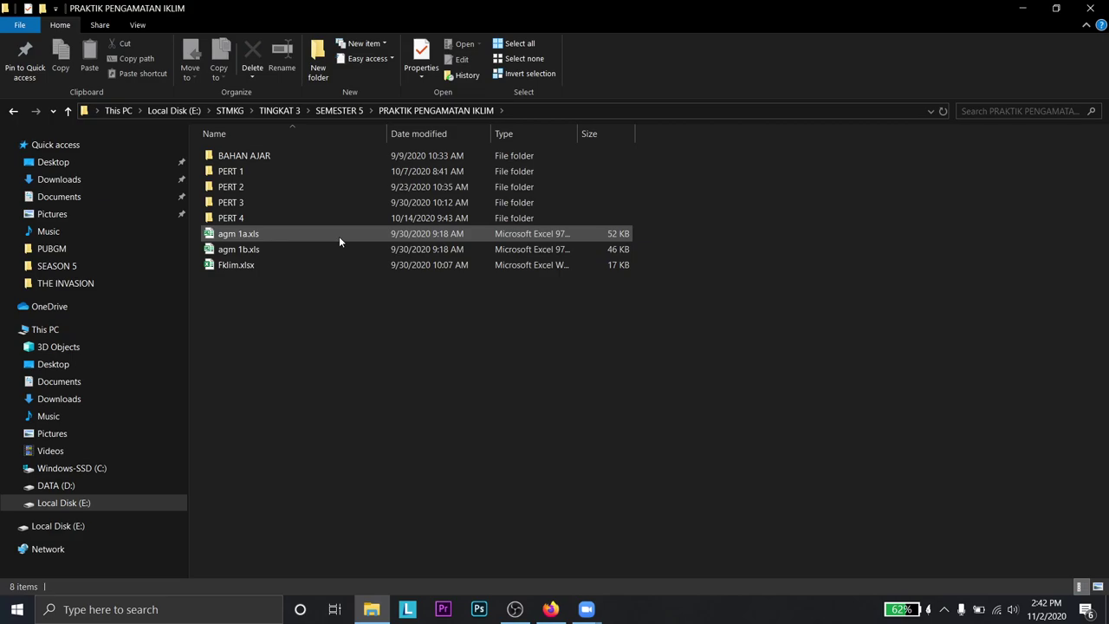
pyautogui.click(13, 111)
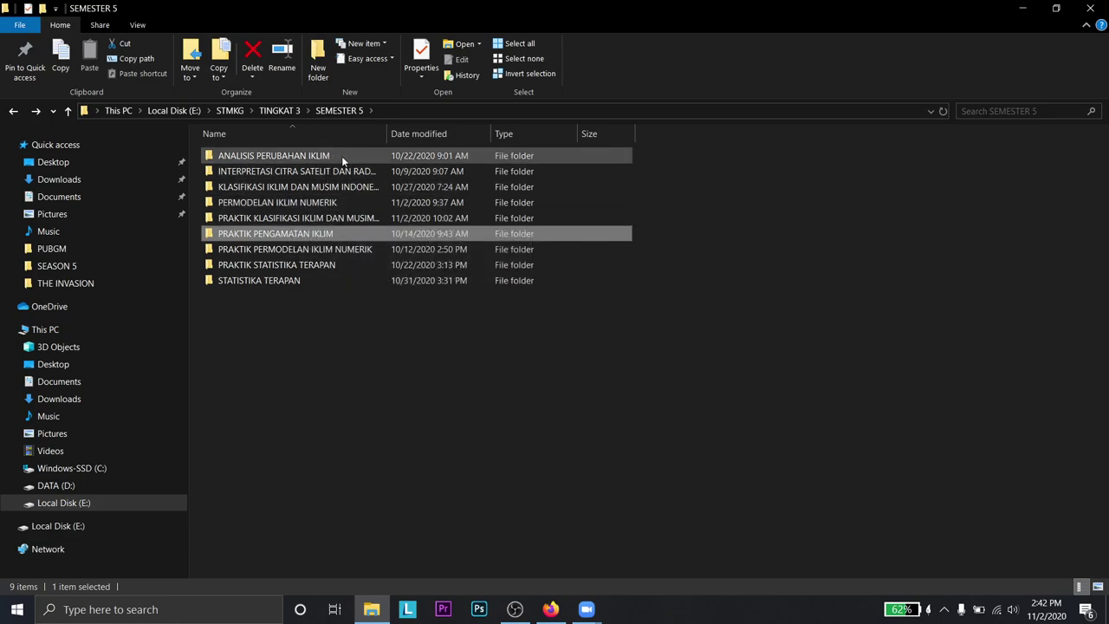
pyautogui.doubleClick(338, 265)
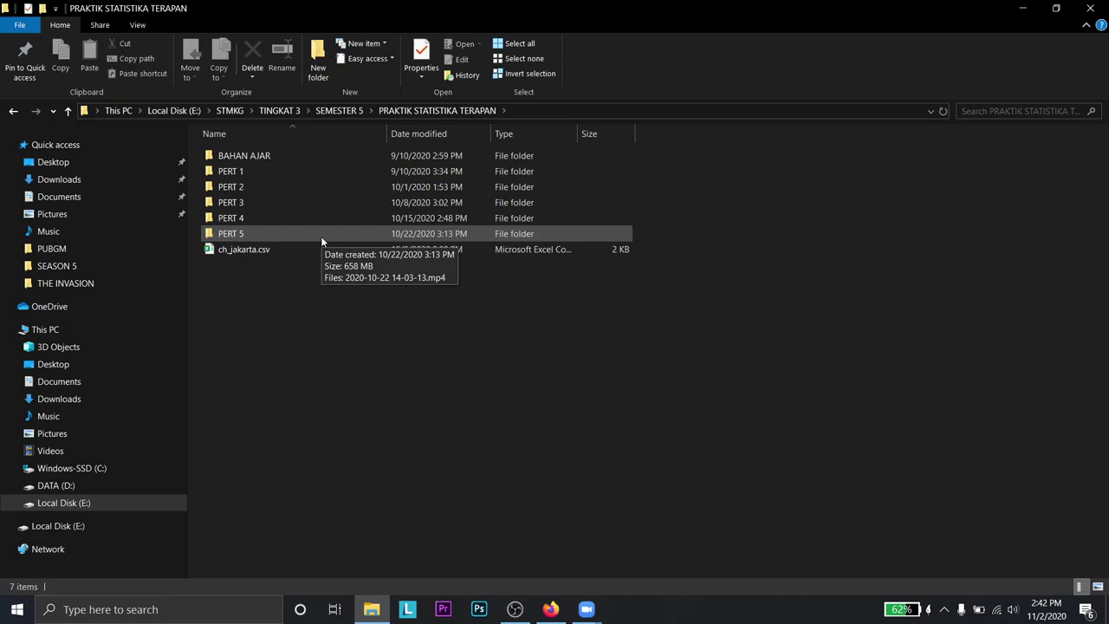
# - Play the PERT 5 recording of the climate modelling course, skim to ~50 minutes, and close it
pyautogui.click(13, 110)
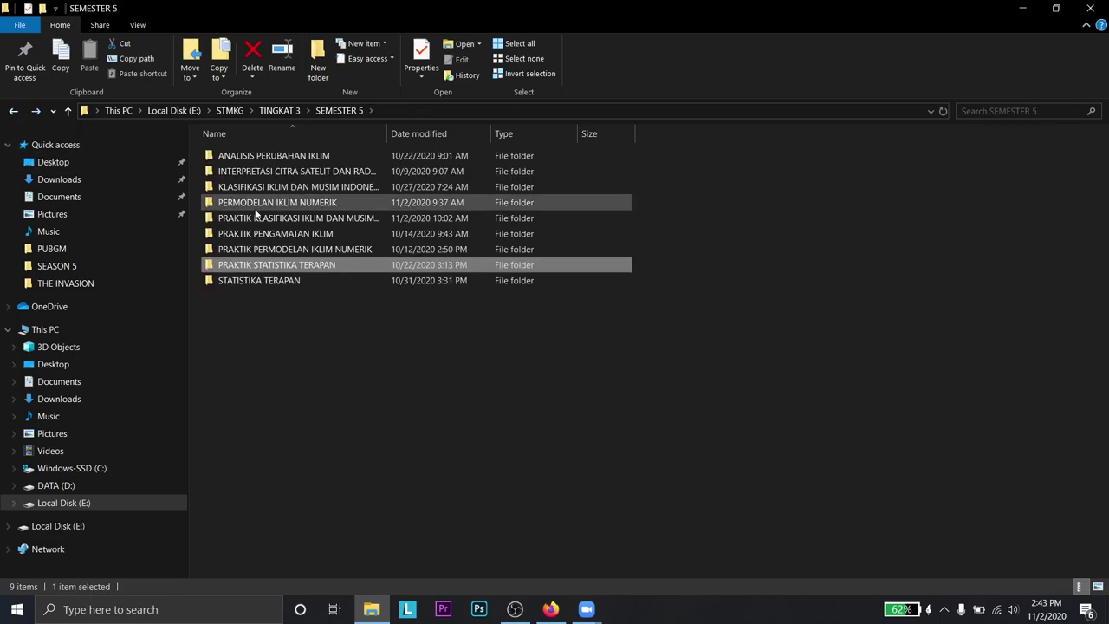
pyautogui.doubleClick(332, 247)
pyautogui.doubleClick(302, 221)
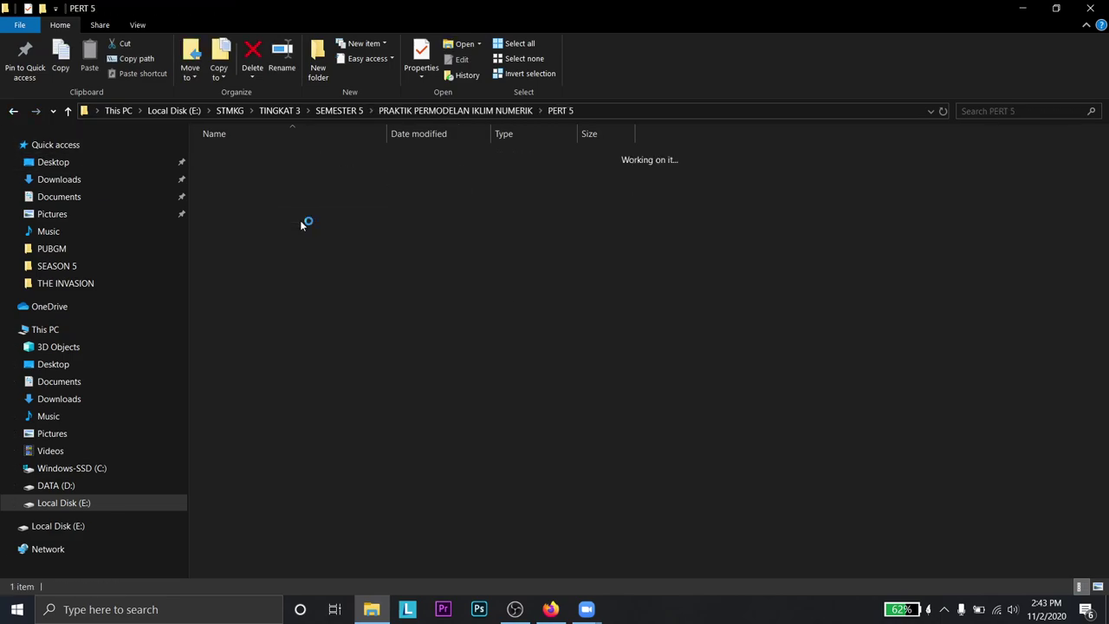
pyautogui.click(243, 178)
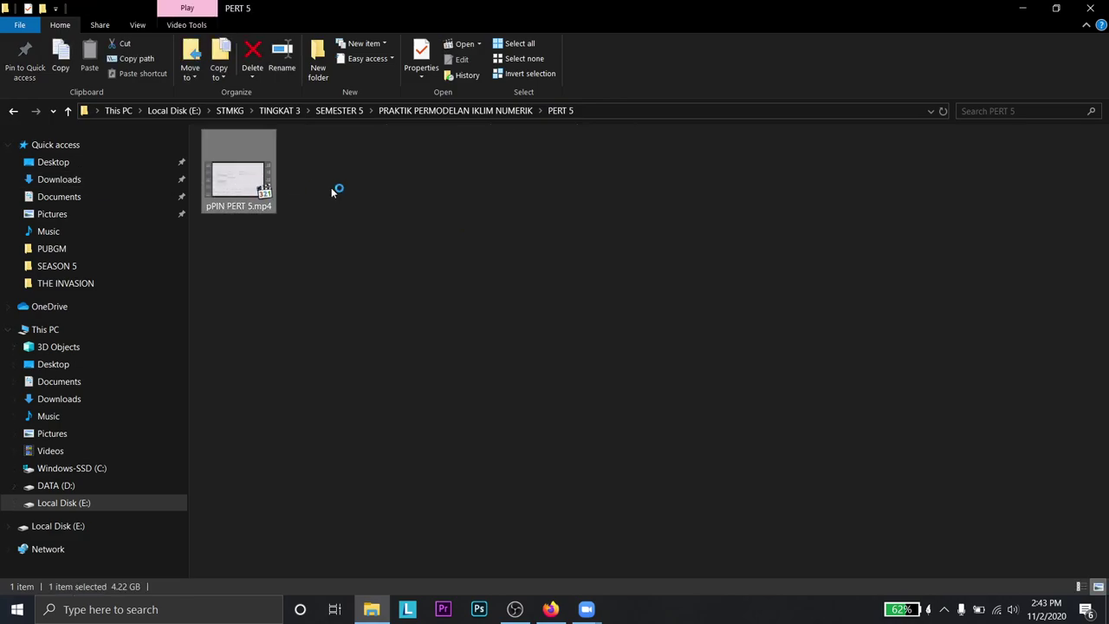
pyautogui.press('Return')
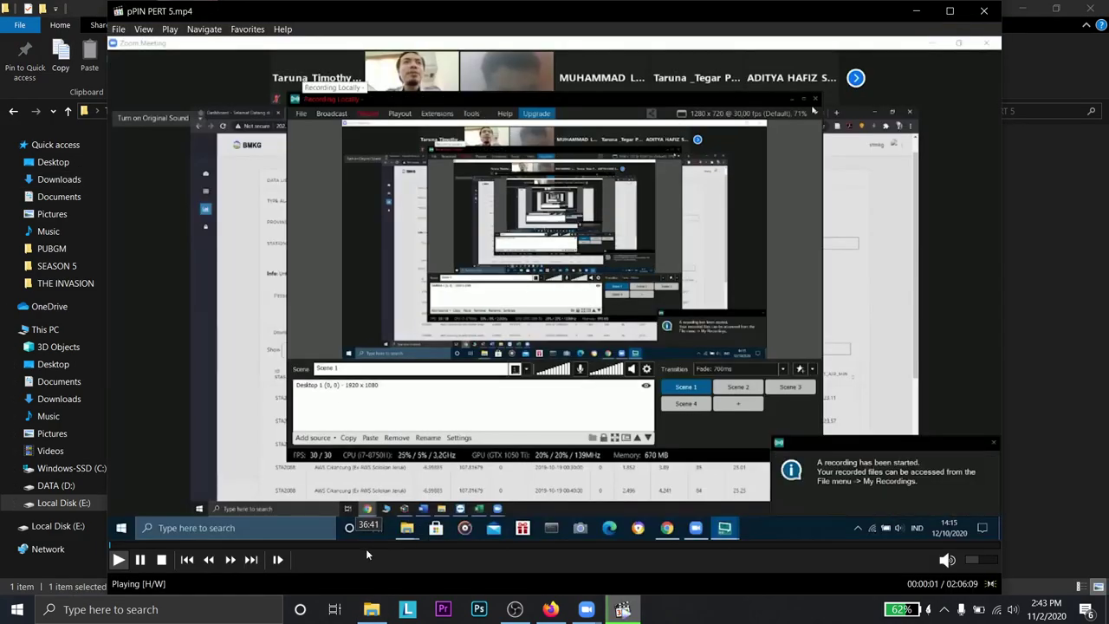
pyautogui.click(186, 545)
pyautogui.click(461, 546)
pyautogui.click(985, 12)
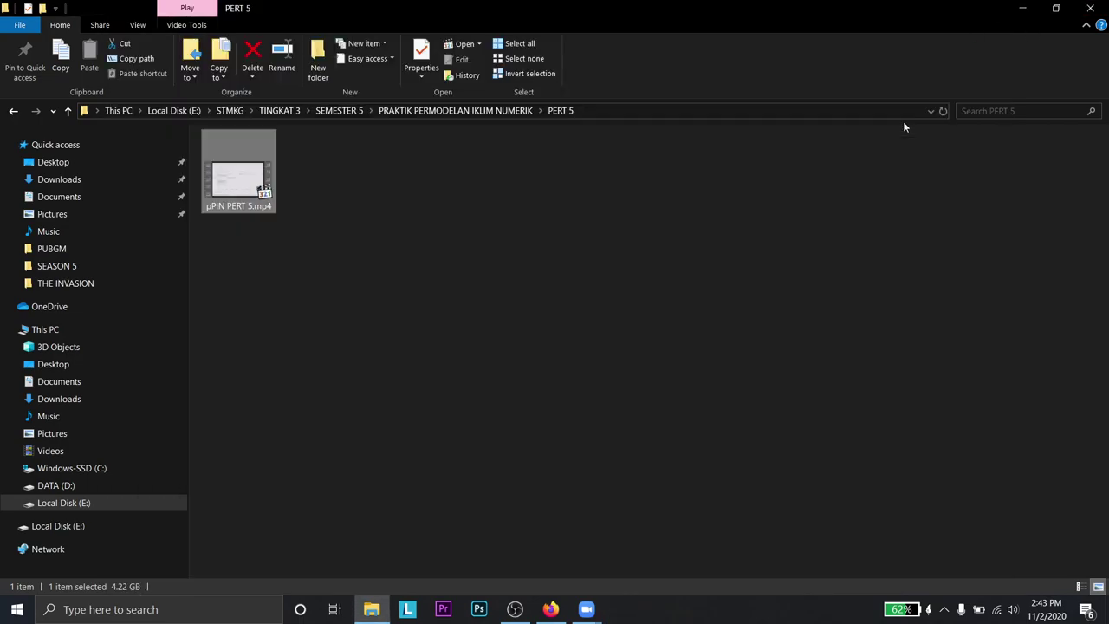
# - Play the PERT 4 recording, skim from two minutes to past 26 minutes, and close it
pyautogui.click(13, 111)
pyautogui.doubleClick(264, 202)
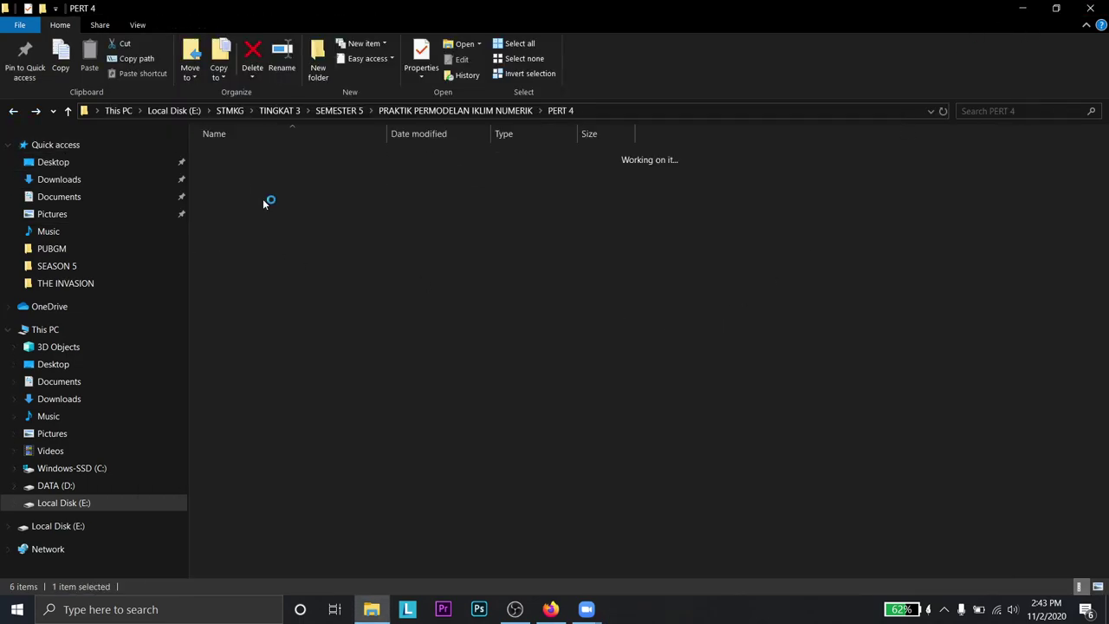
pyautogui.doubleClick(238, 182)
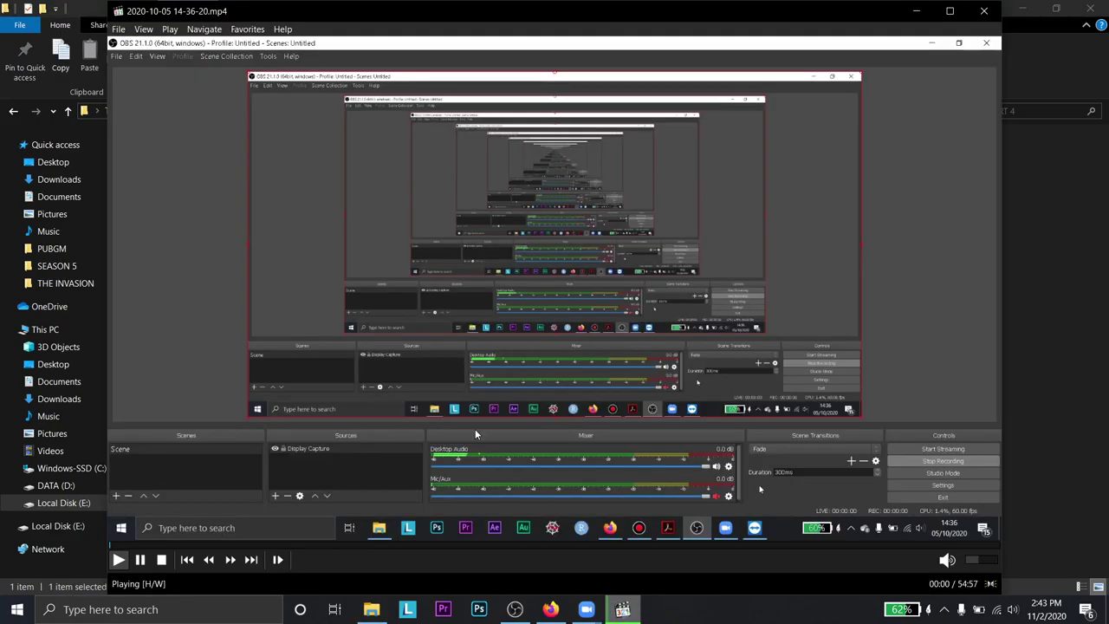
pyautogui.click(144, 548)
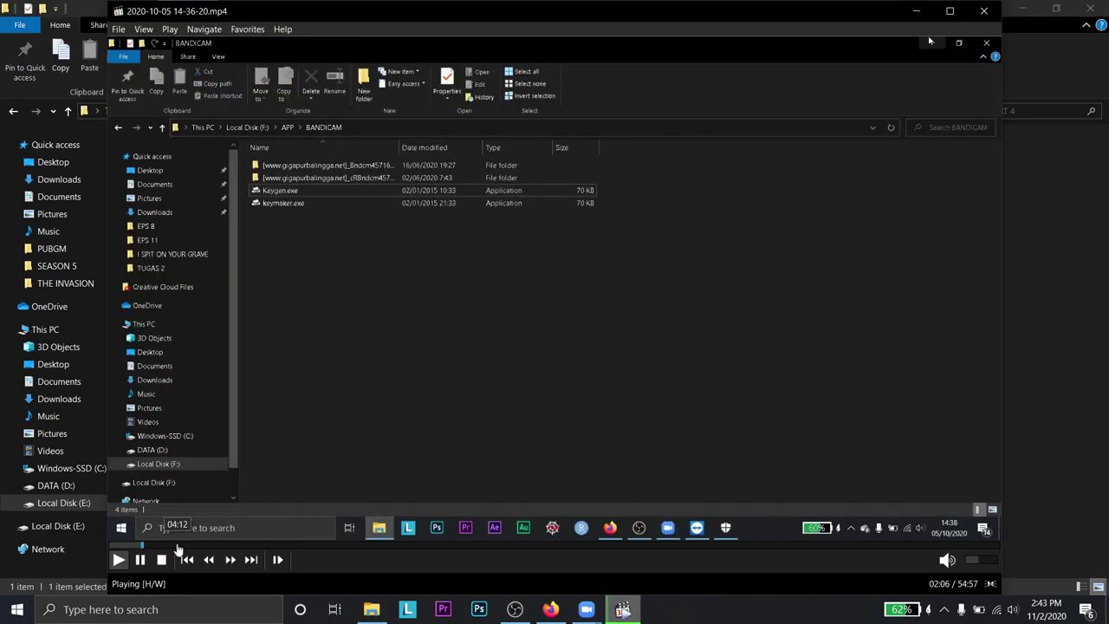
pyautogui.click(206, 547)
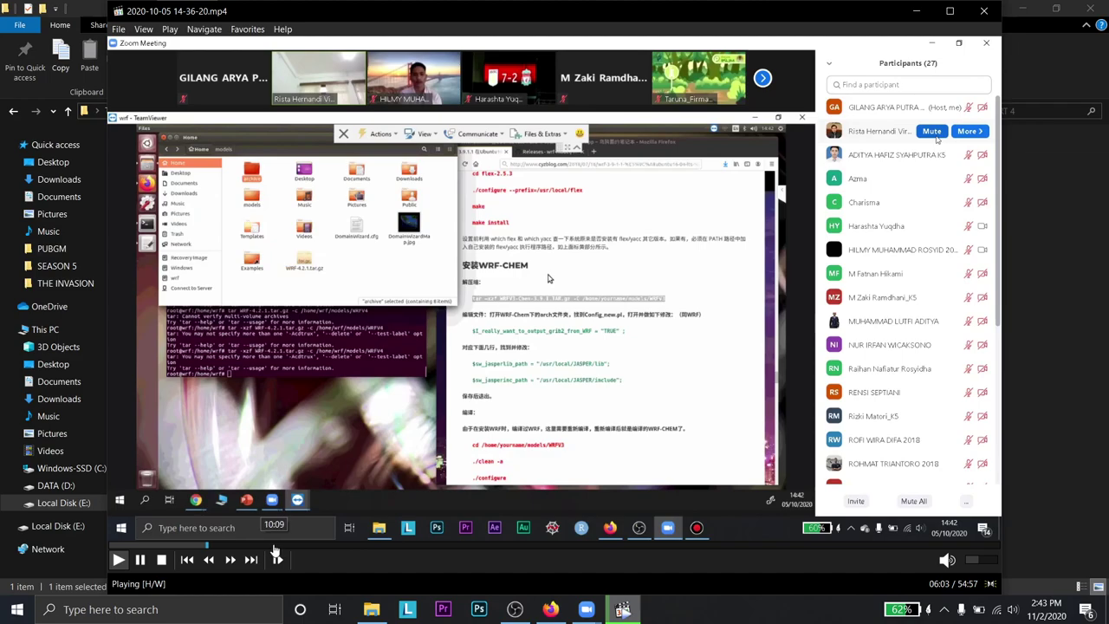
pyautogui.click(274, 548)
pyautogui.click(390, 547)
pyautogui.click(477, 548)
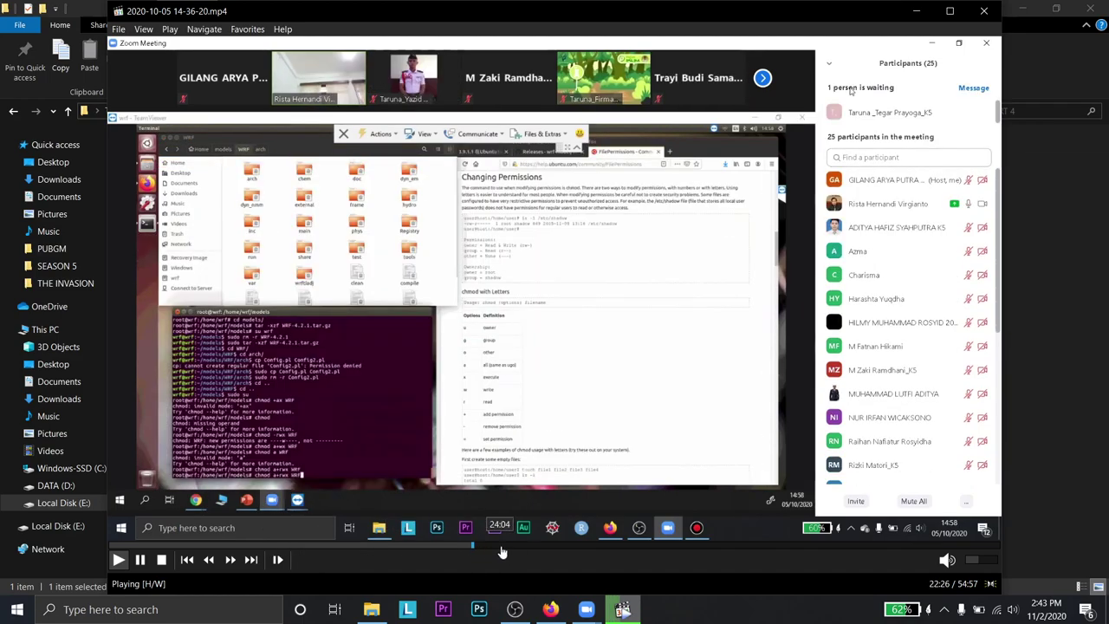
pyautogui.click(545, 547)
pyautogui.click(618, 547)
pyautogui.click(984, 12)
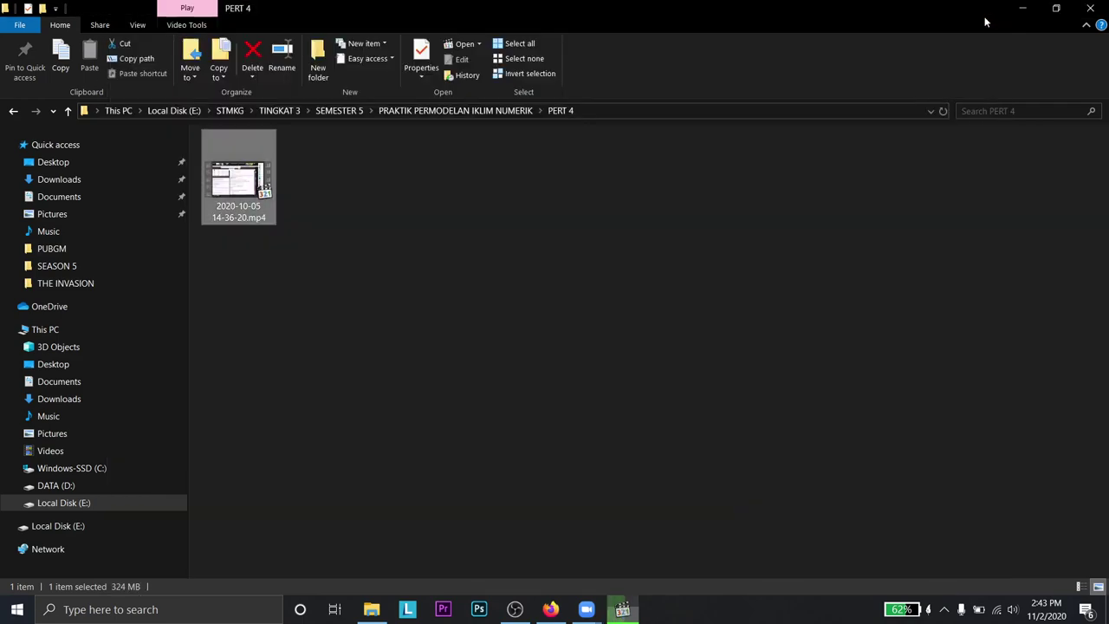
pyautogui.click(15, 112)
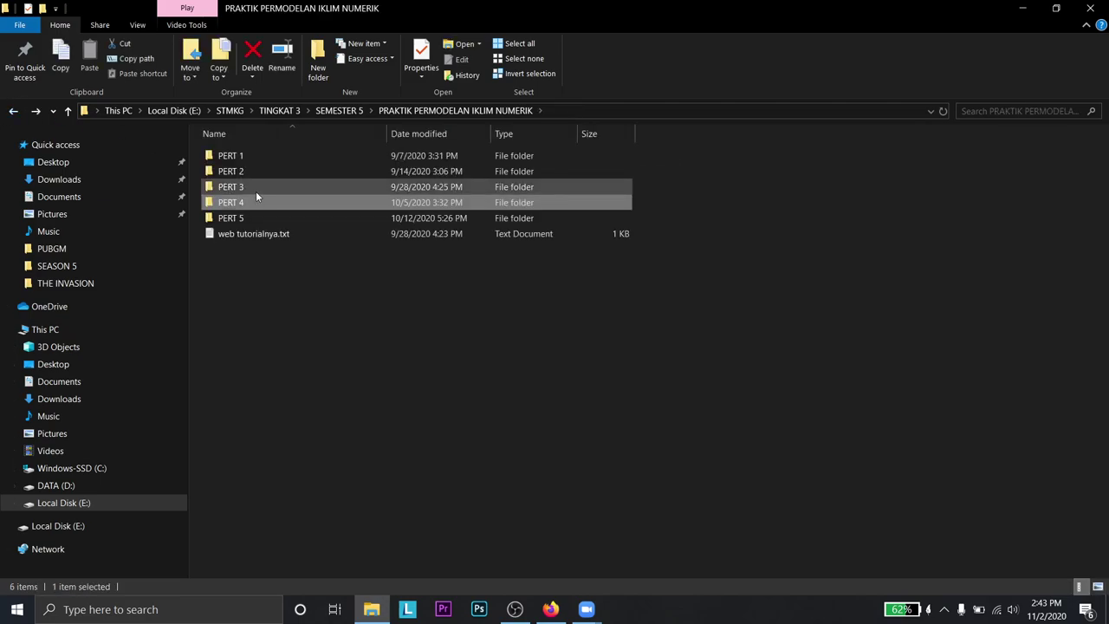
pyautogui.doubleClick(256, 191)
pyautogui.click(229, 181)
# - Play the PERT 3 recording maximized and skim forward to about 1 hour 4 minutes
pyautogui.doubleClick(228, 181)
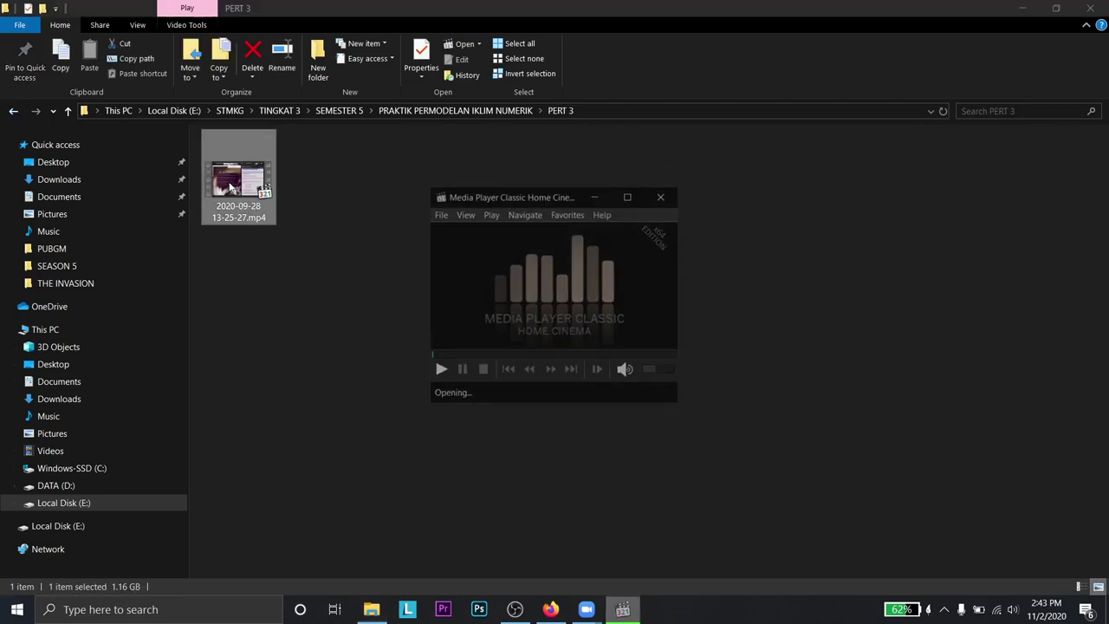
pyautogui.click(949, 8)
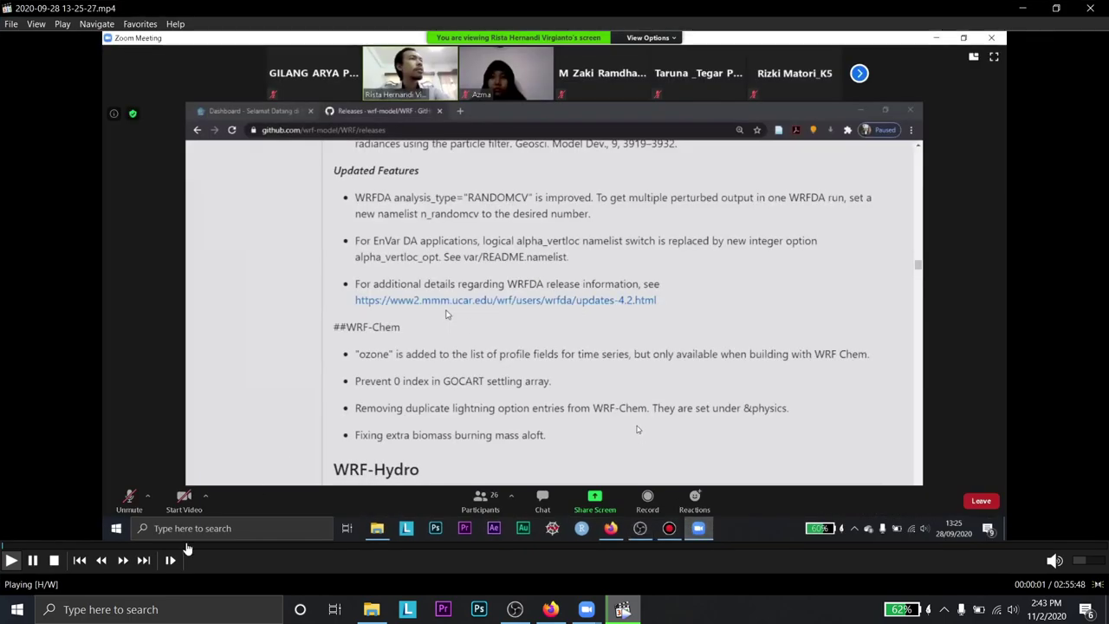
pyautogui.click(111, 548)
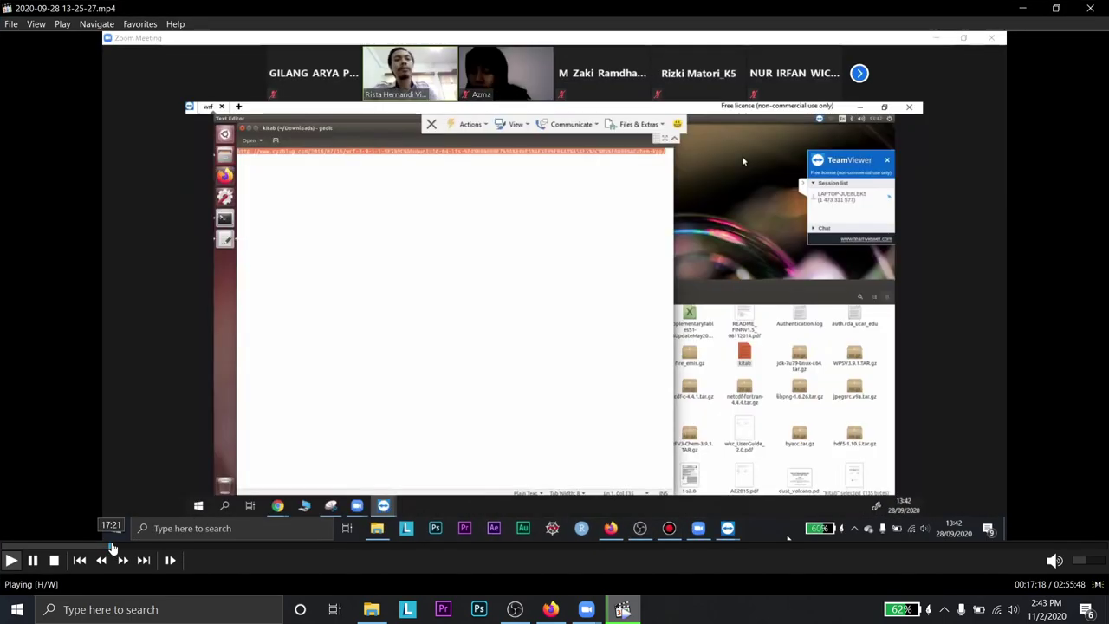
pyautogui.click(168, 549)
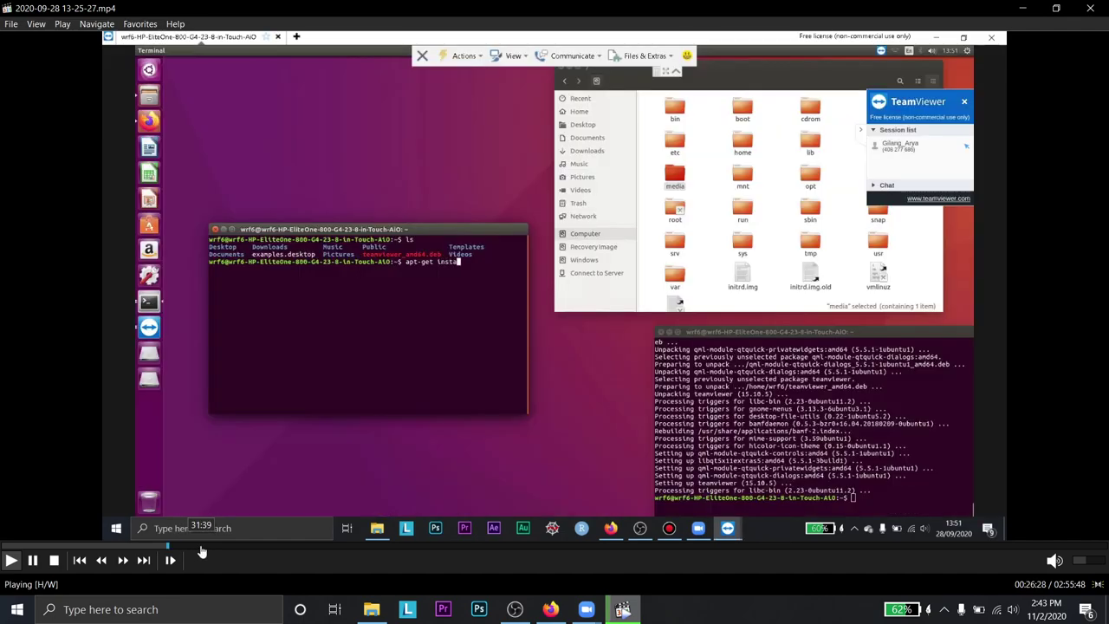
pyautogui.click(200, 549)
pyautogui.click(243, 549)
pyautogui.click(333, 549)
pyautogui.click(389, 548)
pyautogui.click(403, 548)
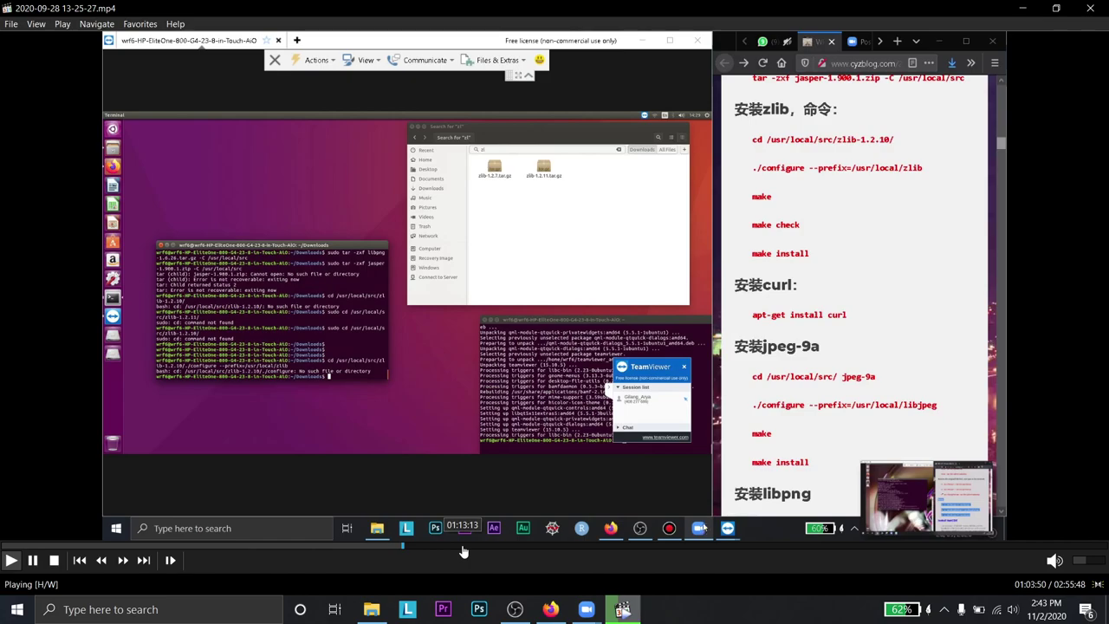
# - Seek back through the recording from about 50 minutes to about 28 minutes
pyautogui.click(354, 548)
pyautogui.click(328, 549)
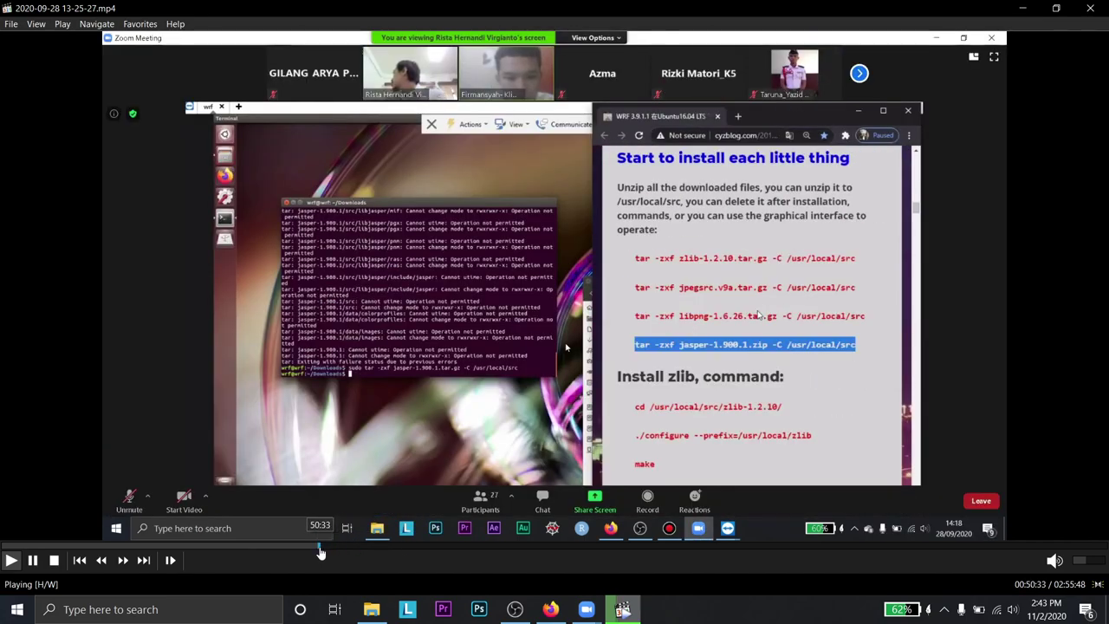
pyautogui.click(313, 548)
pyautogui.click(289, 548)
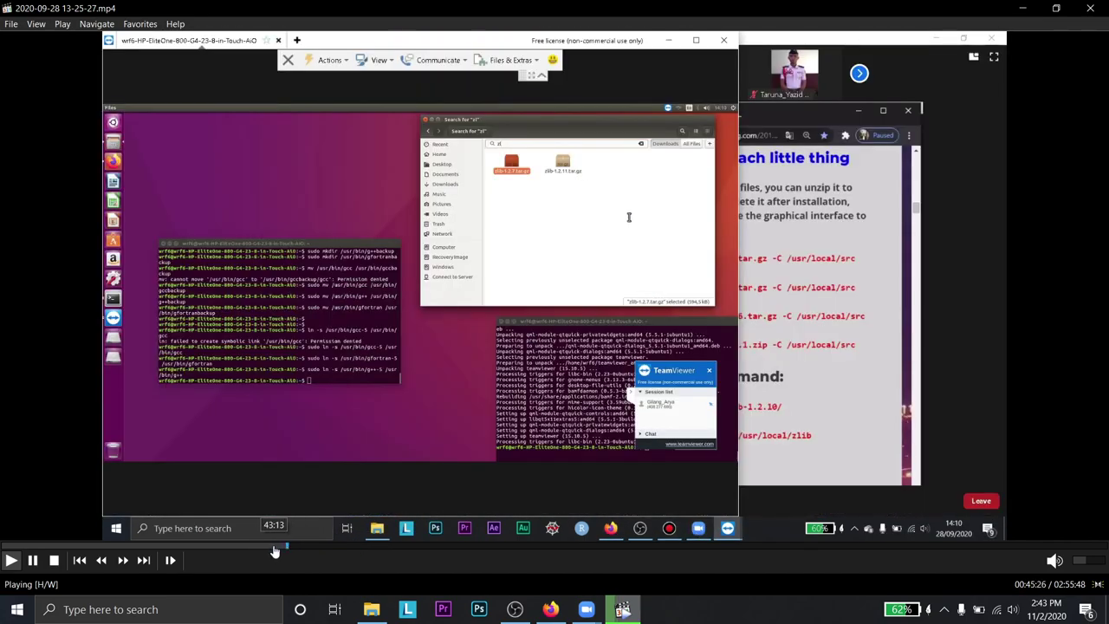
pyautogui.click(267, 548)
pyautogui.click(244, 548)
pyautogui.click(221, 548)
pyautogui.click(207, 548)
pyautogui.click(191, 549)
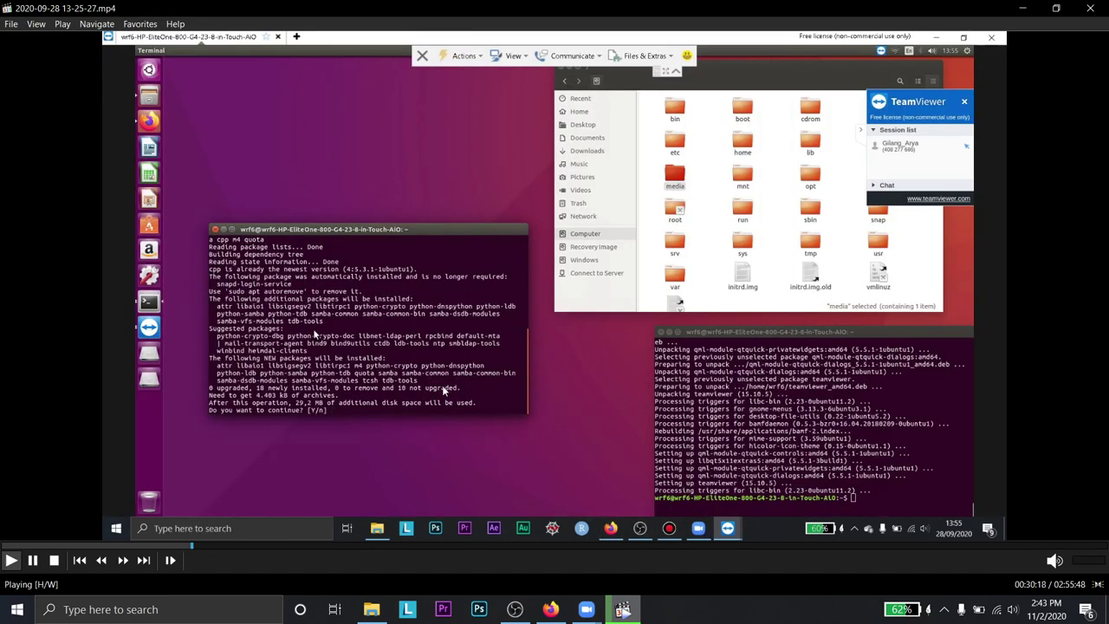
pyautogui.click(182, 546)
# - Pause, jump to 21 minutes, resume, then skim between 14 and 18 minutes
pyautogui.press('space')
pyautogui.click(137, 546)
pyautogui.press('space')
pyautogui.press('Right')
pyautogui.press('Right')
pyautogui.press('Right')
pyautogui.press('Right')
pyautogui.press('Right')
pyautogui.press('Right')
pyautogui.press('Right')
pyautogui.press('Right')
pyautogui.press('Right')
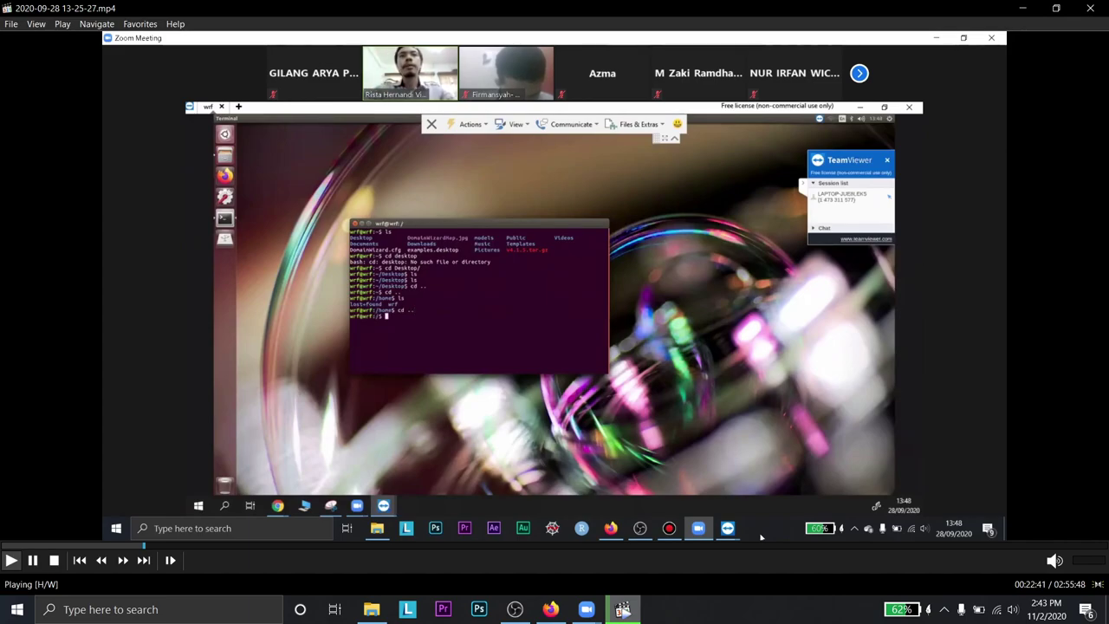
pyautogui.press('Right')
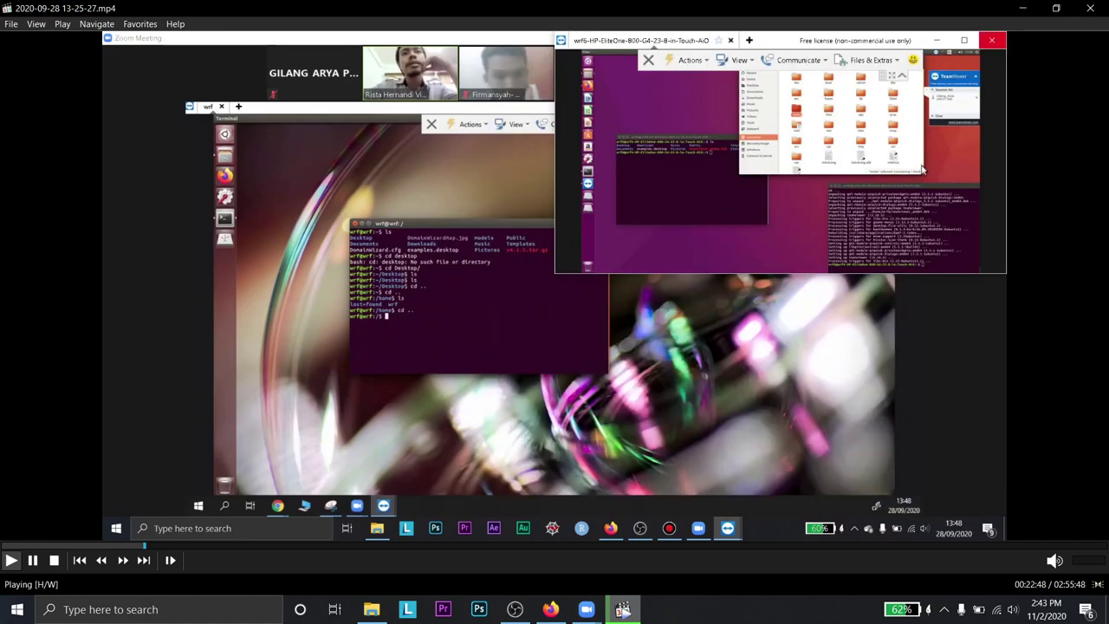
pyautogui.click(110, 543)
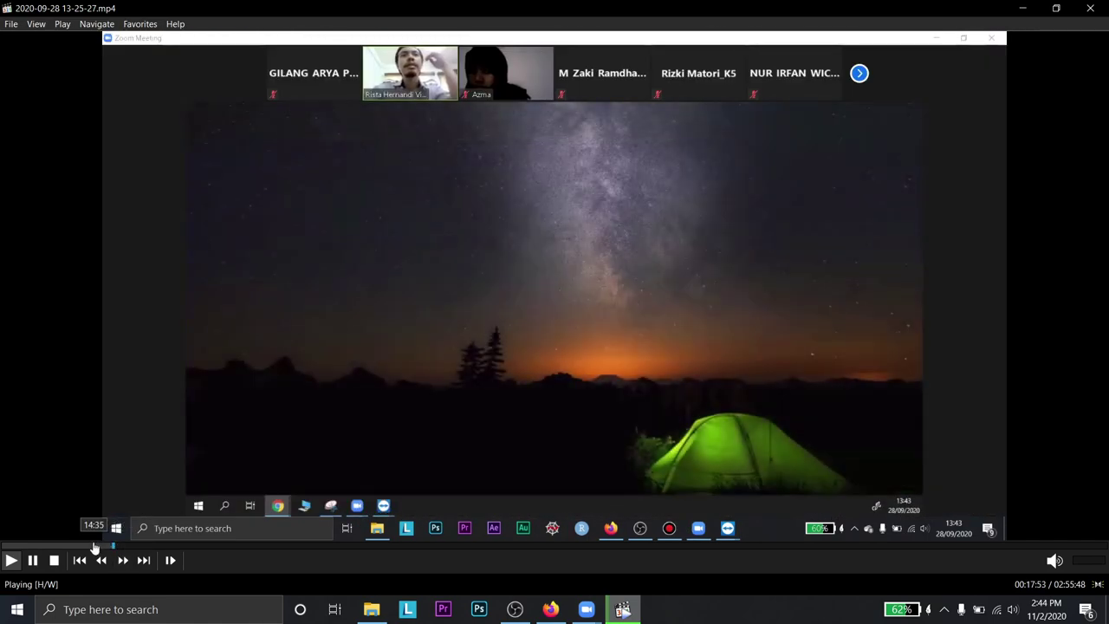
pyautogui.click(93, 546)
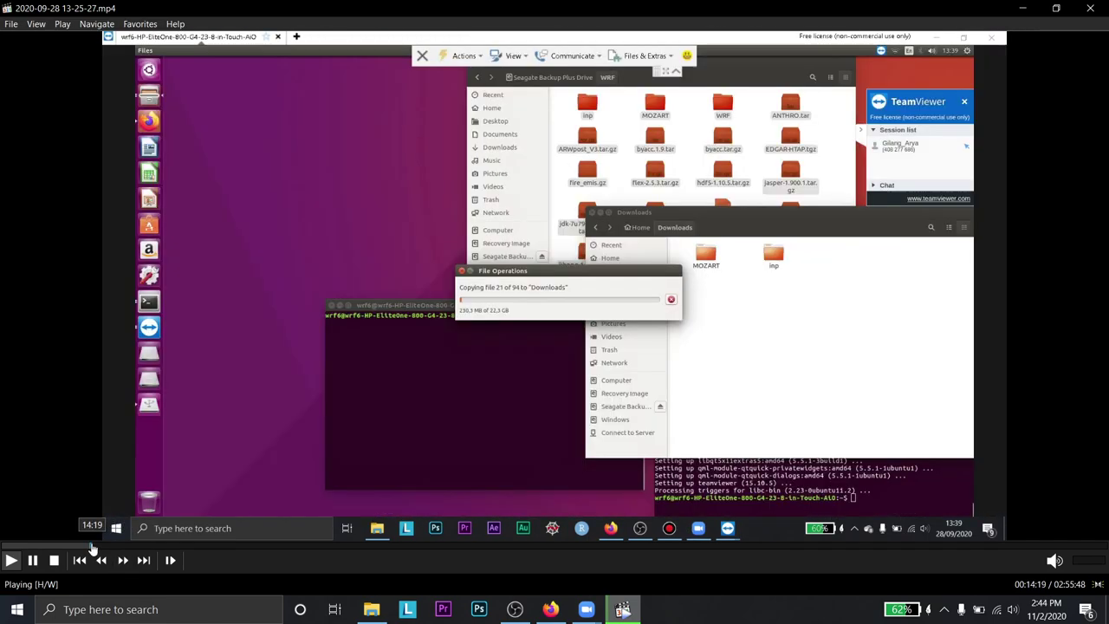
pyautogui.click(102, 546)
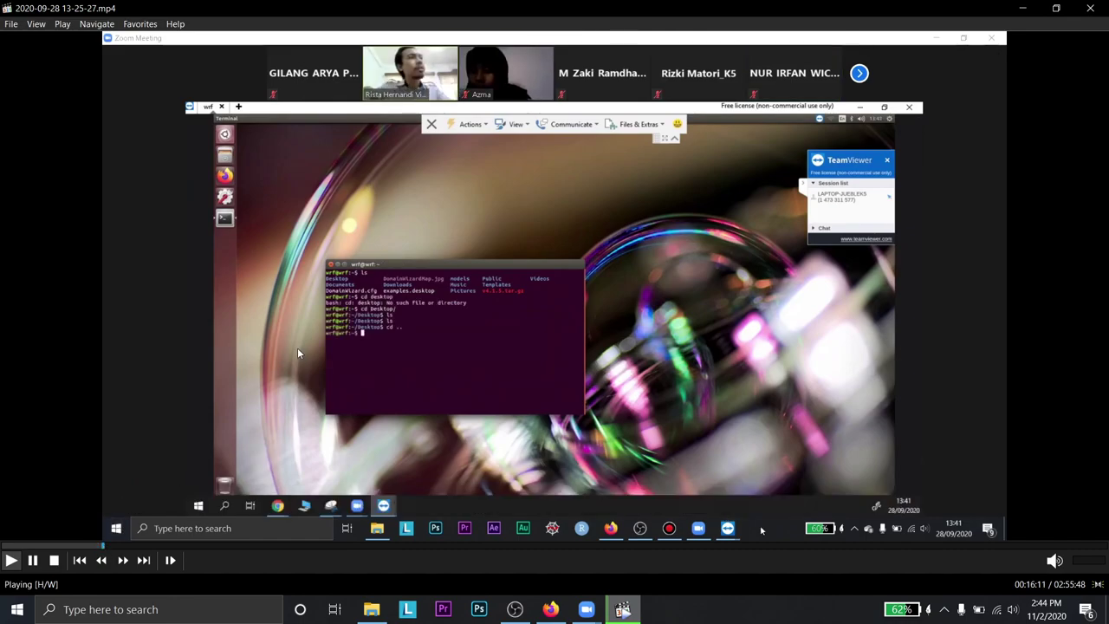
# - Step back with the arrow keys to the terminal scene near 00:11:03
pyautogui.press('Right')
pyautogui.press('Right')
pyautogui.press('Right')
pyautogui.press('Right')
pyautogui.press('Right')
pyautogui.press('Right')
pyautogui.press('Right')
pyautogui.press('Right')
pyautogui.press('Right')
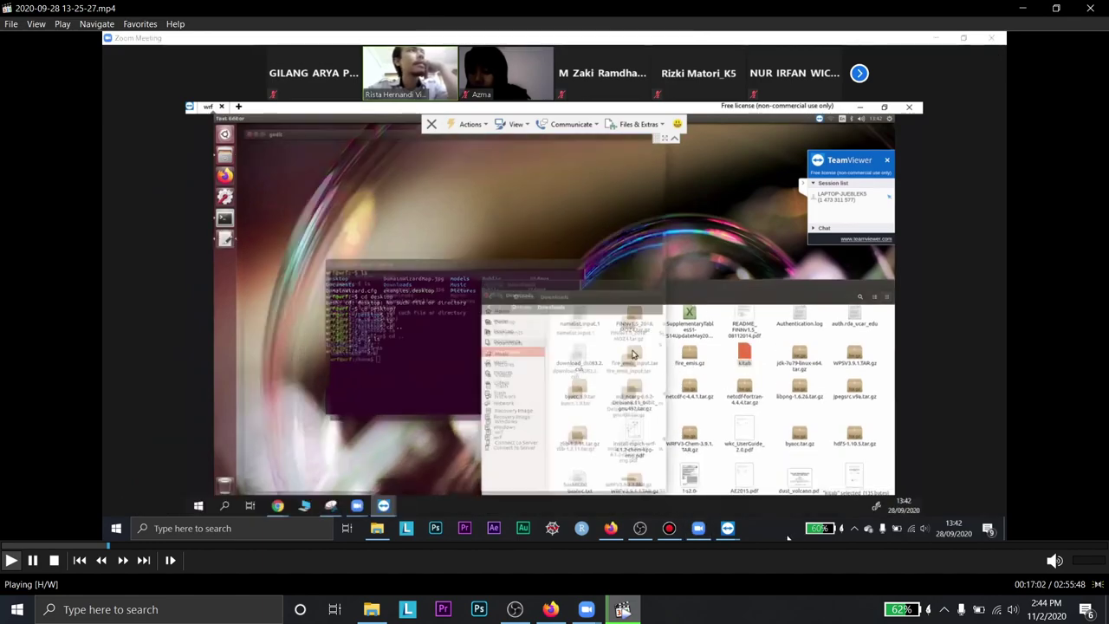
pyautogui.press('Left')
pyautogui.press('Left')
pyautogui.press('Left')
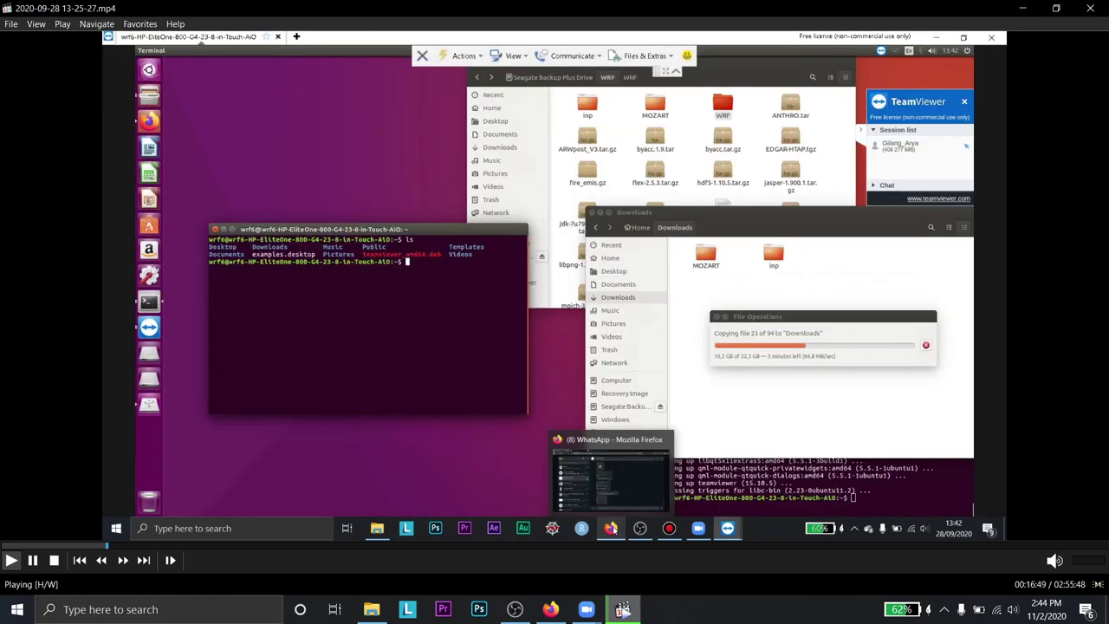
pyautogui.press('Left')
pyautogui.press('Left')
pyautogui.press('Left')
pyautogui.press('Left')
pyautogui.press('Left')
pyautogui.press('Left')
pyautogui.press('Left')
pyautogui.press('Left')
pyautogui.press('Left')
pyautogui.press('Left')
pyautogui.press('Left')
pyautogui.press('Left')
pyautogui.press('Left')
pyautogui.press('Left')
pyautogui.press('Left')
pyautogui.press('Left')
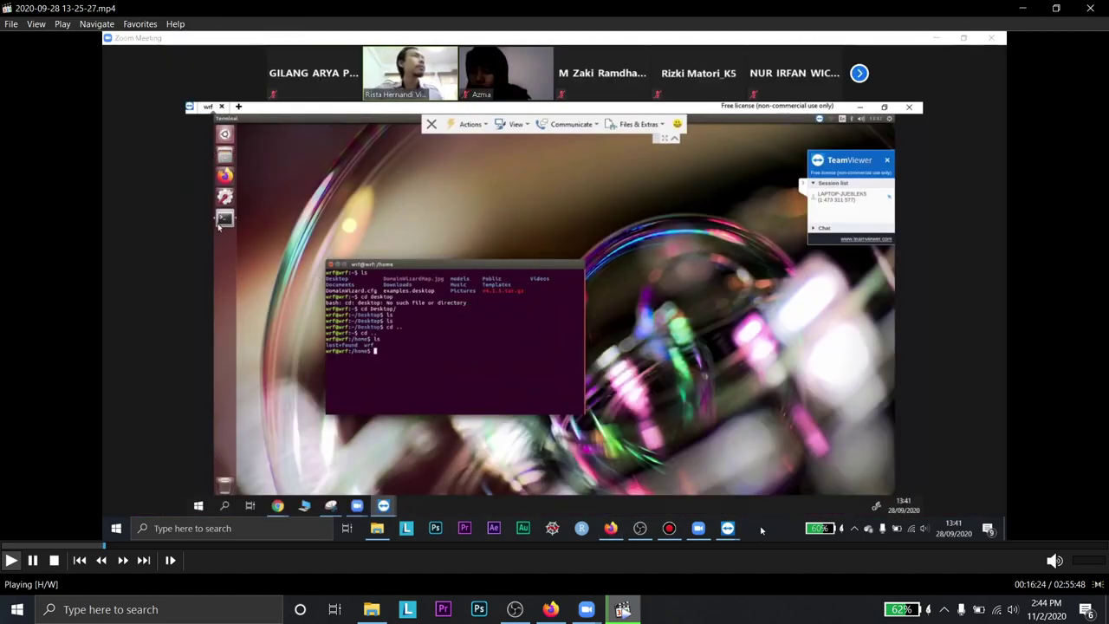
pyautogui.press('Left')
pyautogui.press('Left')
pyautogui.press('Left')
pyautogui.press('Left')
pyautogui.press('Left')
pyautogui.press('Left')
pyautogui.press('Left')
pyautogui.press('Left')
pyautogui.press('Left')
pyautogui.press('Left')
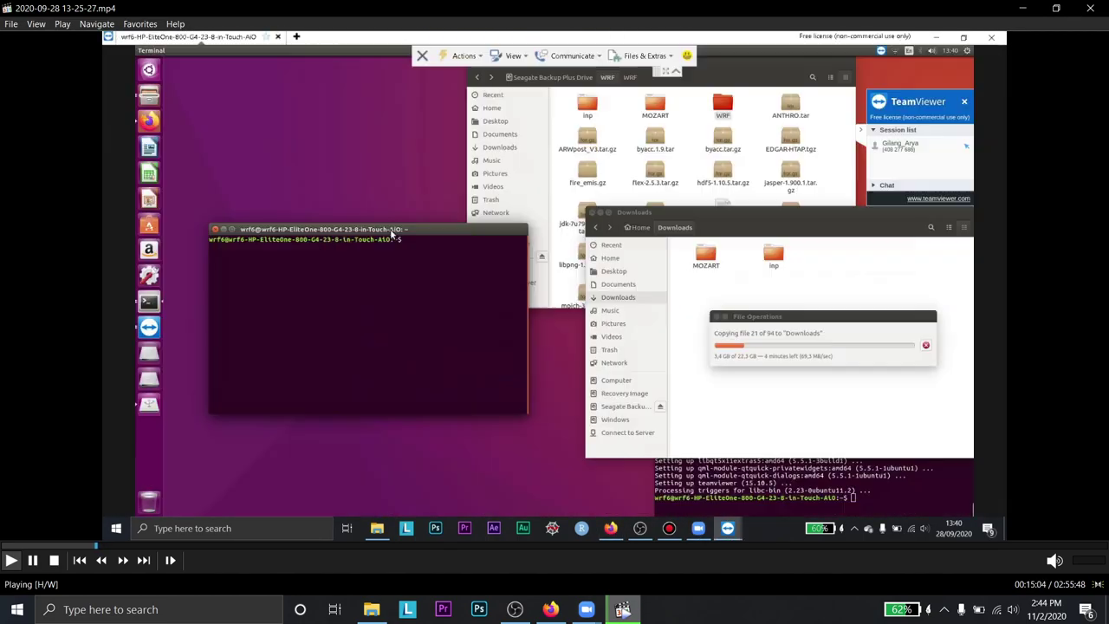
pyautogui.press('Left')
pyautogui.press('Left')
pyautogui.press('Left')
pyautogui.press('Left')
pyautogui.press('Left')
pyautogui.press('Left')
pyautogui.press('Left')
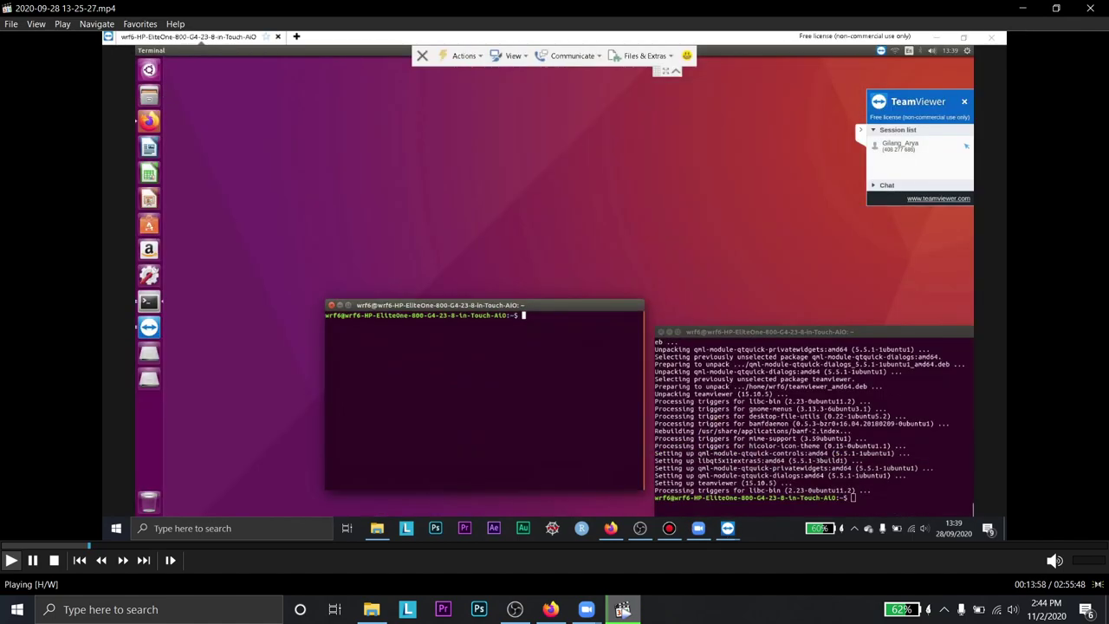
pyautogui.press('Left')
pyautogui.press('Left')
pyautogui.press('Left')
pyautogui.press('Left')
pyautogui.press('Left')
pyautogui.press('Left')
pyautogui.press('Left')
pyautogui.press('Left')
pyautogui.press('Left')
pyautogui.press('Left')
pyautogui.press('Left')
pyautogui.press('Left')
pyautogui.press('Left')
pyautogui.press('Left')
pyautogui.press('Left')
pyautogui.press('Left')
pyautogui.press('Left')
pyautogui.press('Left')
pyautogui.press('Left')
pyautogui.press('Left')
pyautogui.press('Left')
pyautogui.press('Left')
pyautogui.press('Left')
pyautogui.press('Left')
pyautogui.press('Left')
pyautogui.press('Left')
pyautogui.press('Left')
pyautogui.press('Left')
pyautogui.press('Left')
pyautogui.press('Left')
pyautogui.press('Left')
pyautogui.press('Left')
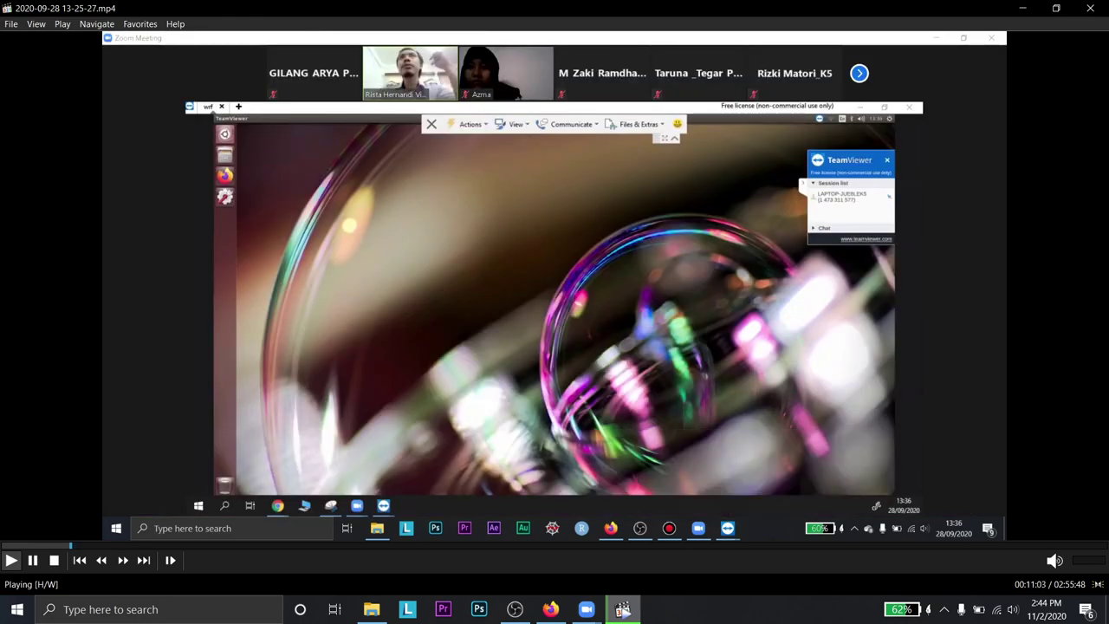
# - Seek back and forth through the recording across the WhatsApp chat and TeamViewer parts
pyautogui.press('Left')
pyautogui.press('Left')
pyautogui.press('Left')
pyautogui.press('Left')
pyautogui.press('Left')
pyautogui.press('Left')
pyautogui.press('Left')
pyautogui.press('Left')
pyautogui.press('Left')
pyautogui.press('Left')
pyautogui.press('Left')
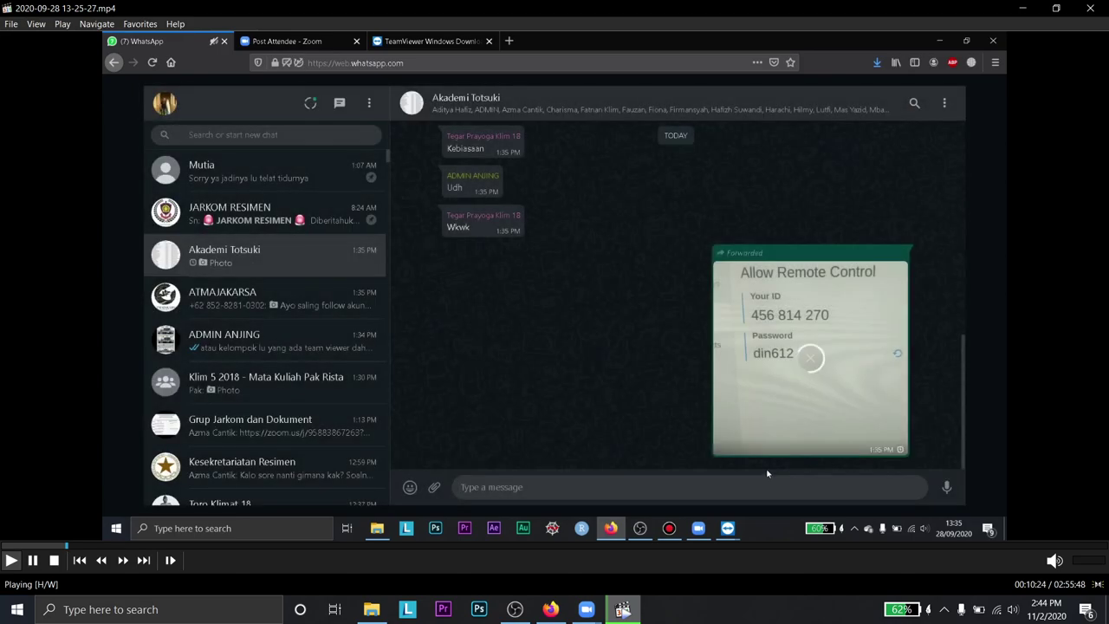
pyautogui.press('Left')
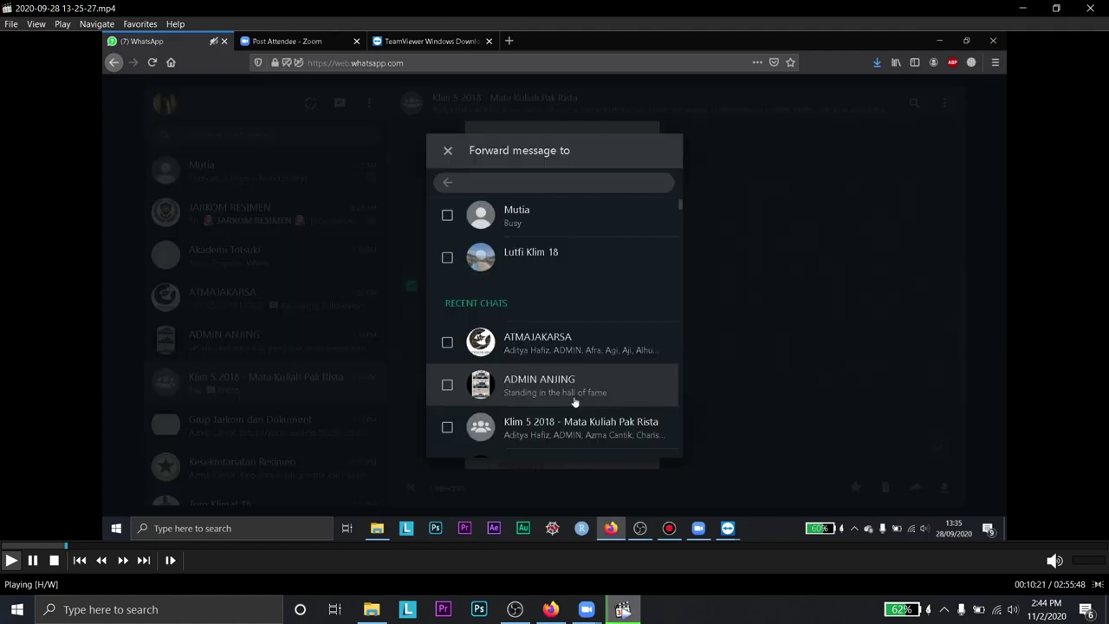
pyautogui.press('Left')
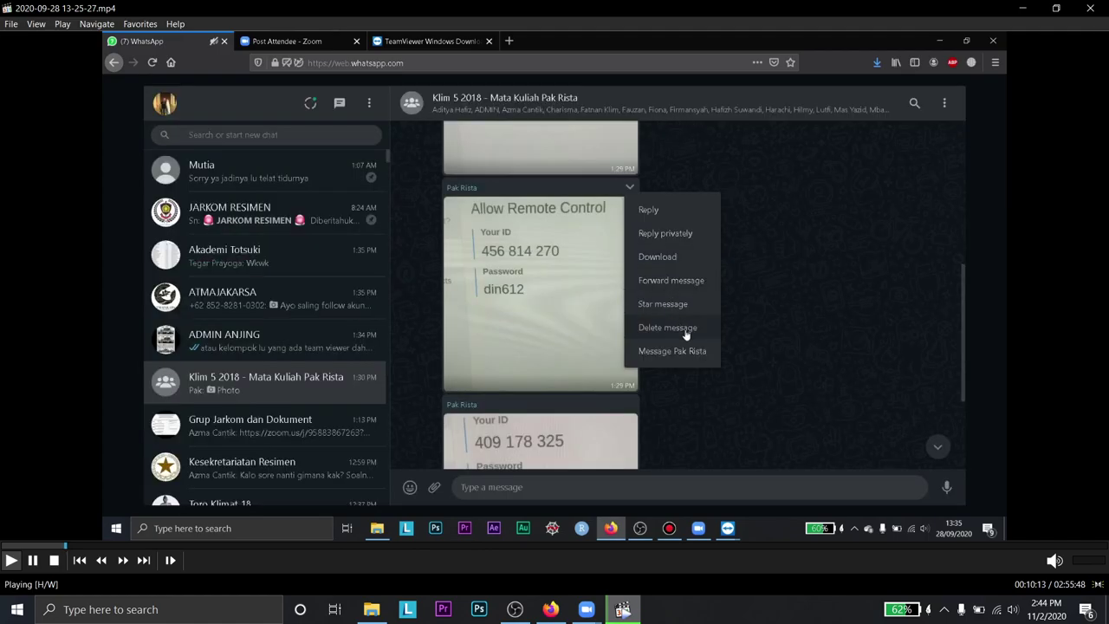
pyautogui.press('Left')
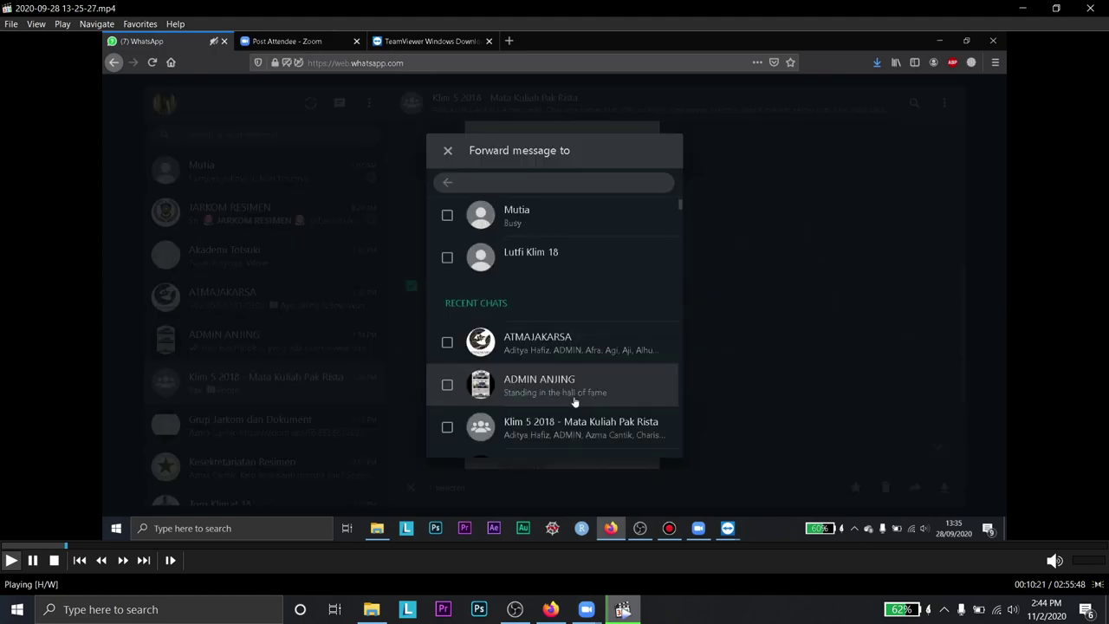
pyautogui.press('Right')
pyautogui.press('Right')
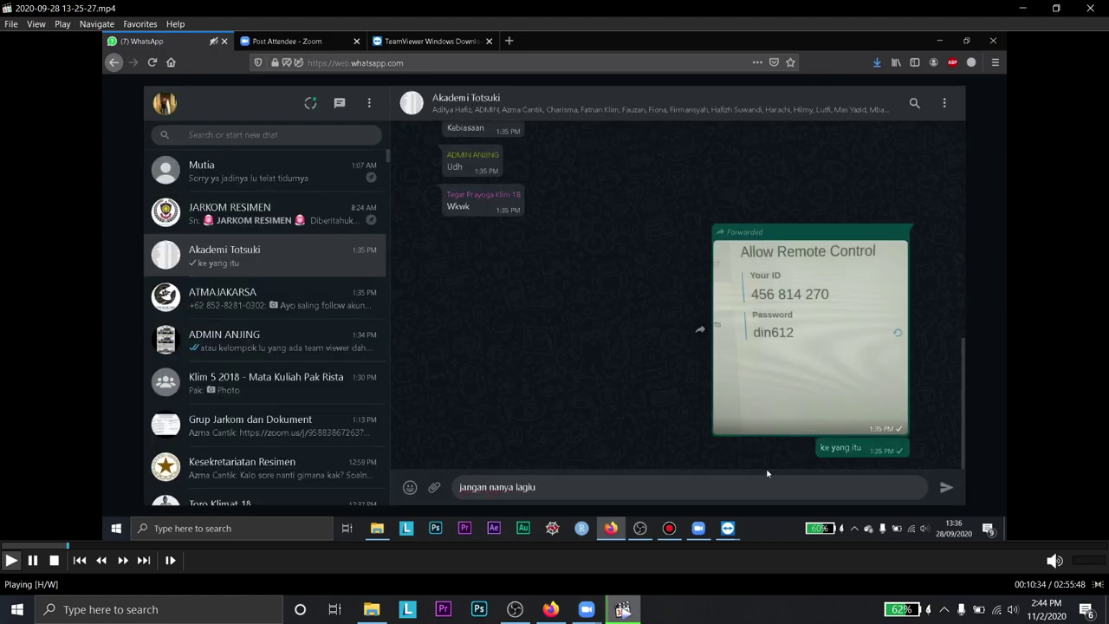
pyautogui.press('Left')
pyautogui.press('Left')
pyautogui.press('Left')
pyautogui.press('Left')
pyautogui.press('Left')
pyautogui.press('Left')
pyautogui.press('Left')
pyautogui.press('Left')
pyautogui.press('Left')
pyautogui.press('Left')
pyautogui.press('Left')
pyautogui.press('Left')
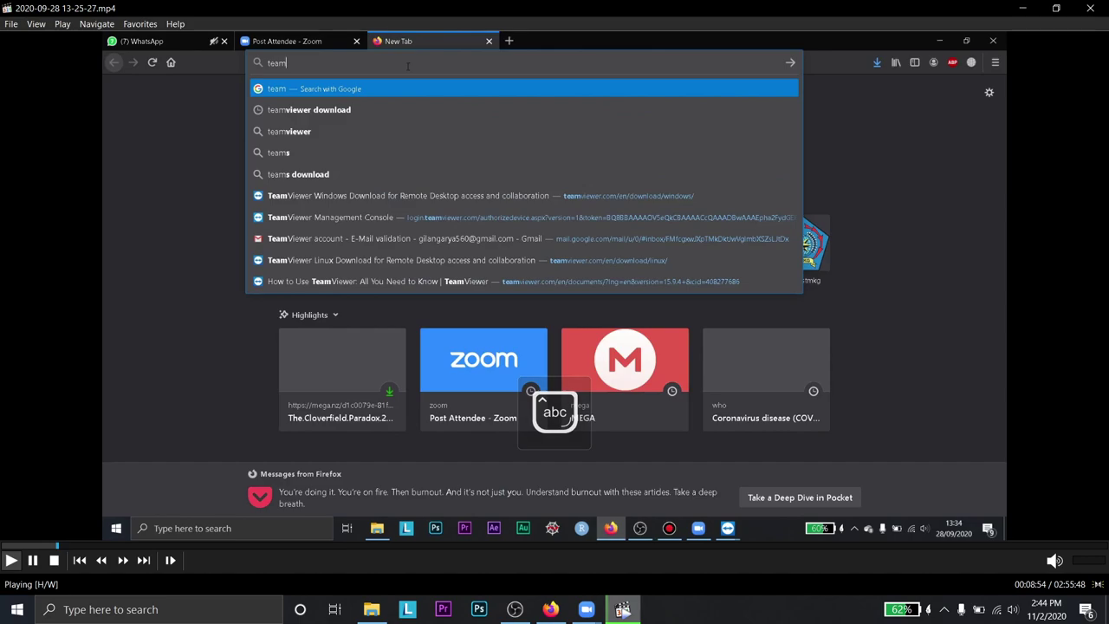
pyautogui.press('Right')
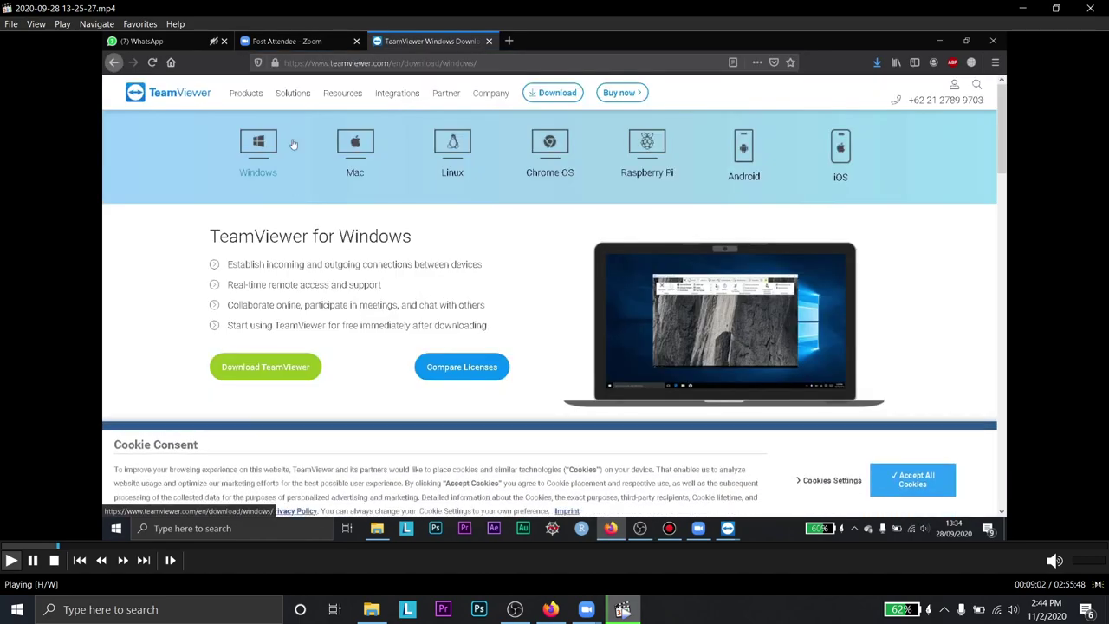
pyautogui.press('Right')
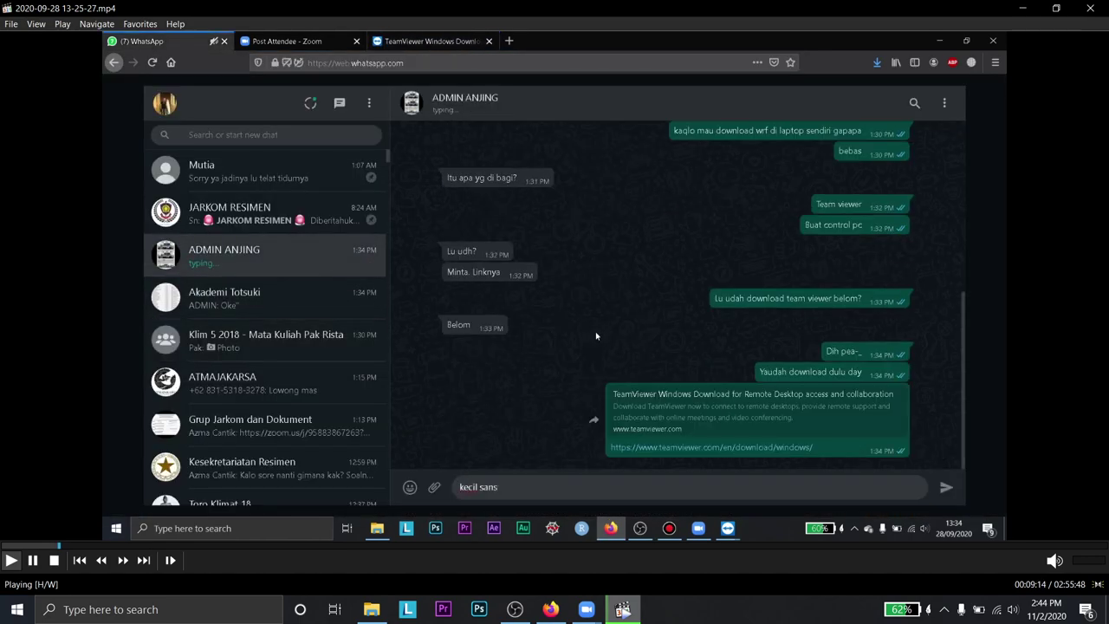
pyautogui.press('Right')
pyautogui.press('Right')
pyautogui.press('Right')
pyautogui.press('Right')
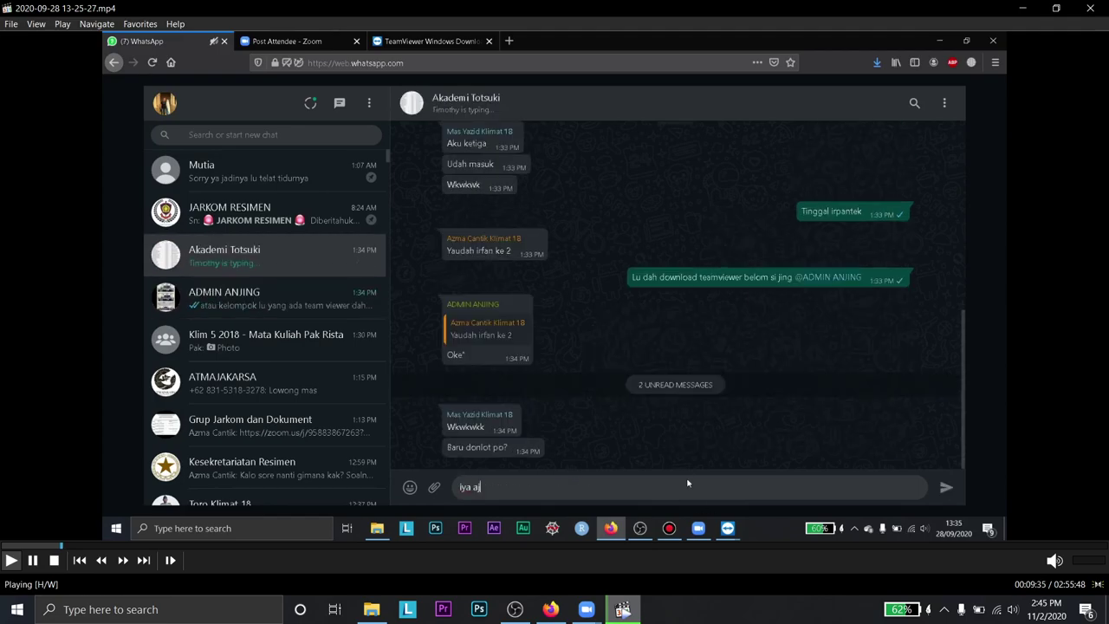
pyautogui.press('Right')
pyautogui.press('Right')
pyautogui.press('Right')
pyautogui.press('Right')
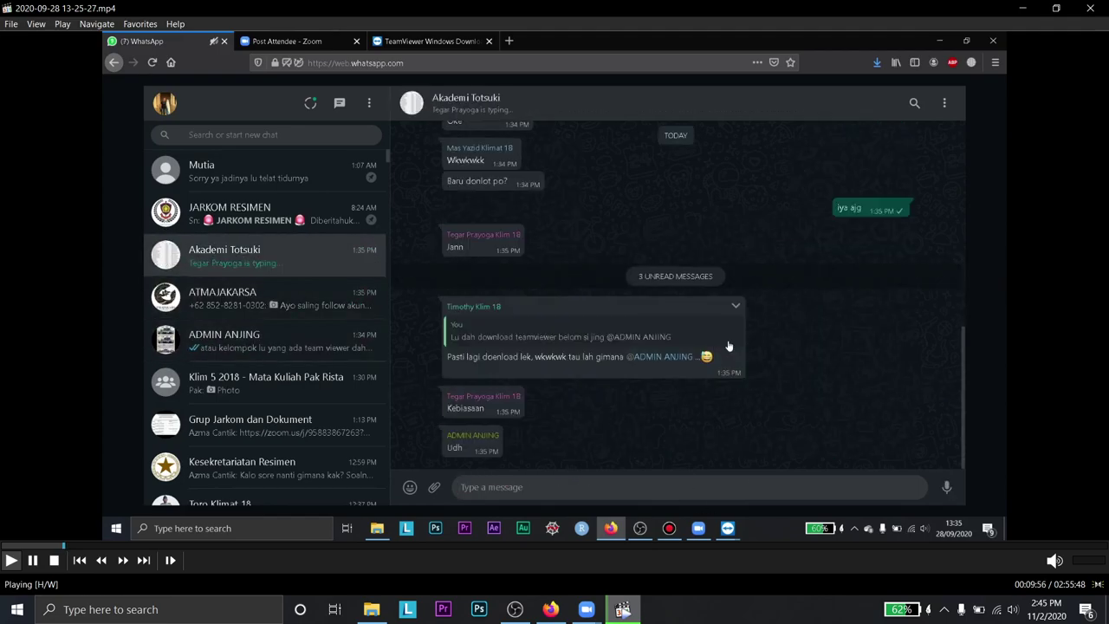
pyautogui.press('Right')
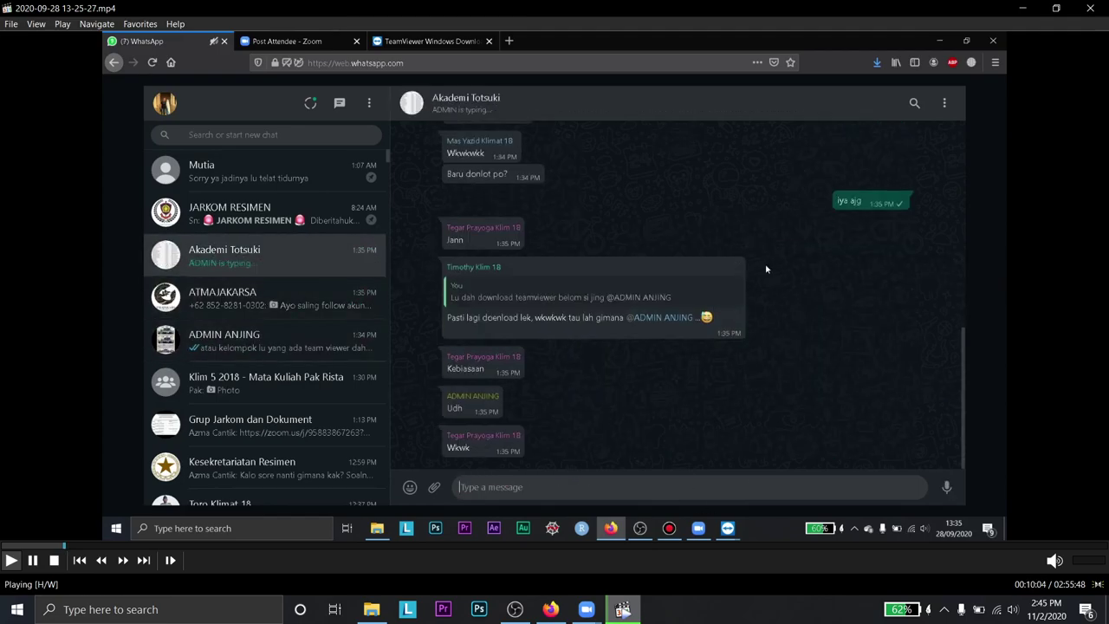
pyautogui.press('Right')
pyautogui.press('Right')
pyautogui.press('Right')
pyautogui.press('Right')
pyautogui.press('Right')
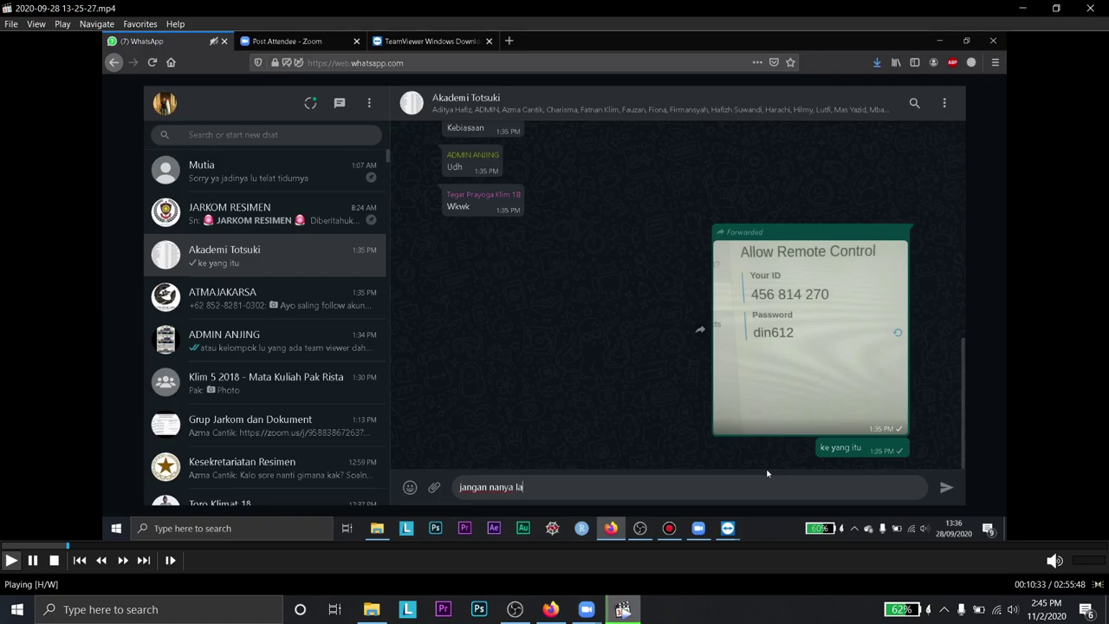
pyautogui.press('Right')
pyautogui.press('Right')
pyautogui.press('Right')
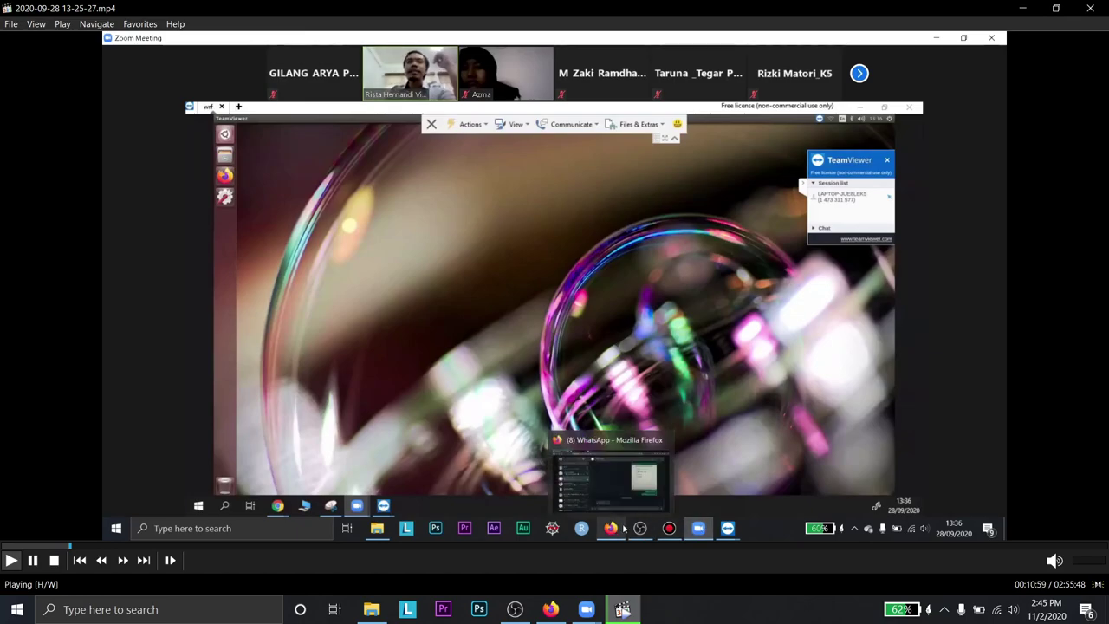
# - Pause the recording at 05:48 on the TeamViewer screen and bring WhatsApp Web forward
pyautogui.press('Left')
pyautogui.press('Left')
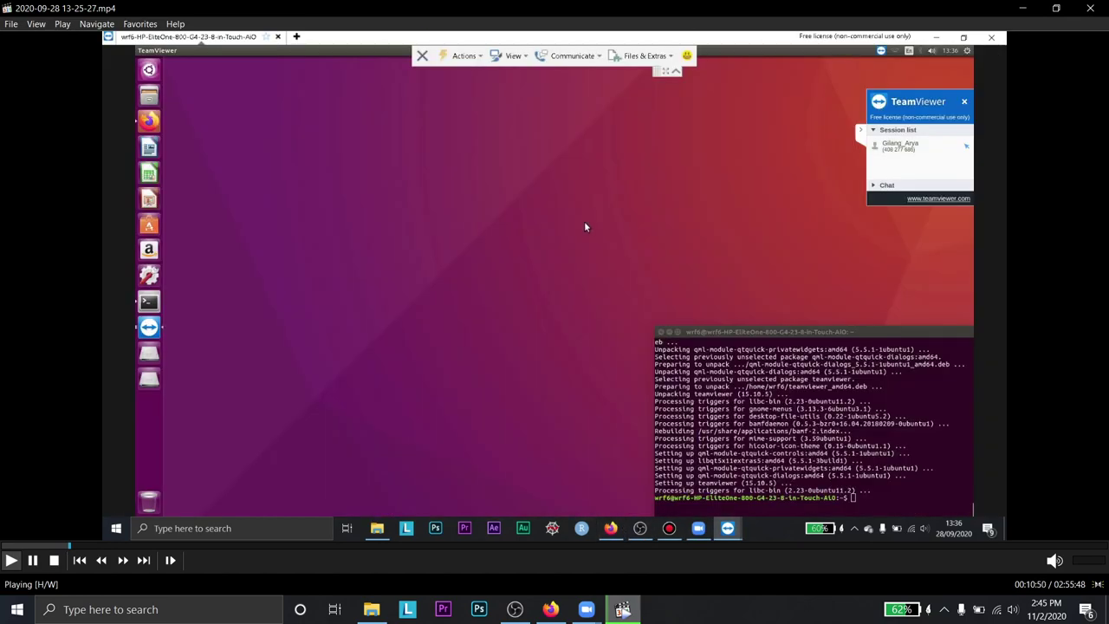
pyautogui.press('Left')
pyautogui.press('Left')
pyautogui.press('Left')
pyautogui.press('Left')
pyautogui.press('Left')
pyautogui.press('Left')
pyautogui.press('Left')
pyautogui.press('Left')
pyautogui.press('Left')
pyautogui.press('Left')
pyautogui.press('Left')
pyautogui.press('Left')
pyautogui.press('Left')
pyautogui.press('Left')
pyautogui.press('Left')
pyautogui.press('Left')
pyautogui.press('Left')
pyautogui.press('Left')
pyautogui.press('Left')
pyautogui.press('Left')
pyautogui.press('Left')
pyautogui.press('Left')
pyautogui.press('Left')
pyautogui.press('Left')
pyautogui.press('Left')
pyautogui.press('Left')
pyautogui.press('Left')
pyautogui.press('Left')
pyautogui.press('Left')
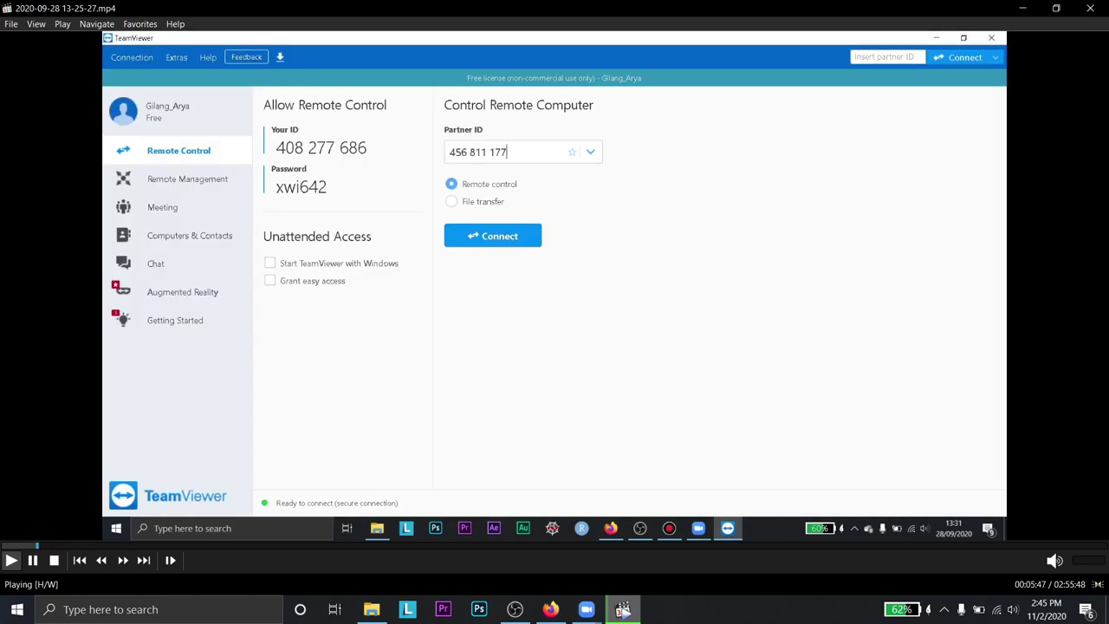
pyautogui.press('space')
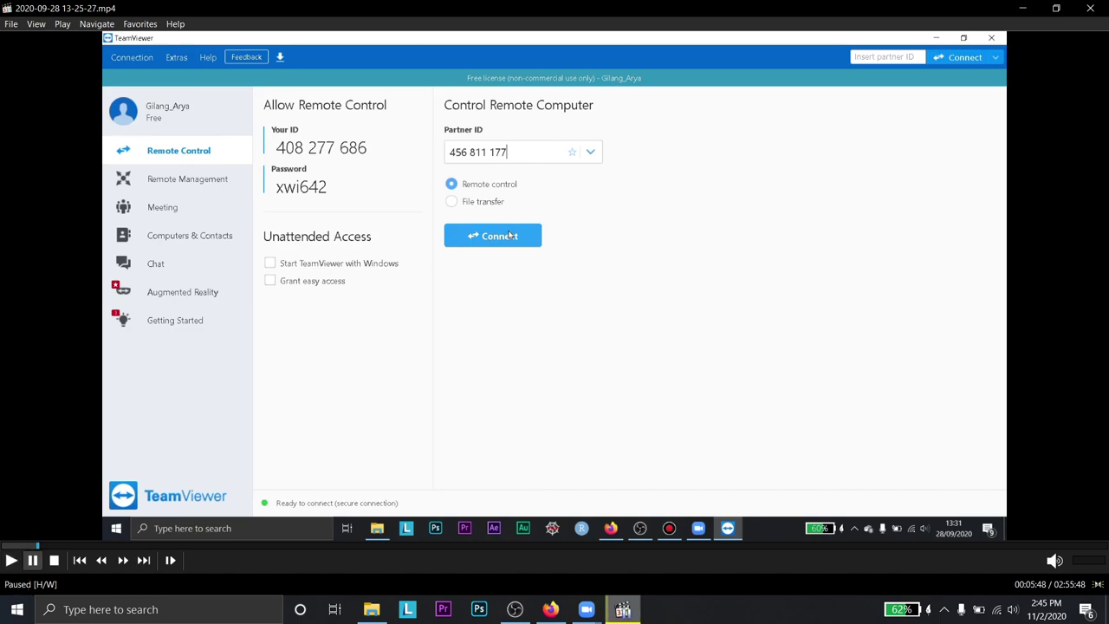
pyautogui.click(551, 609)
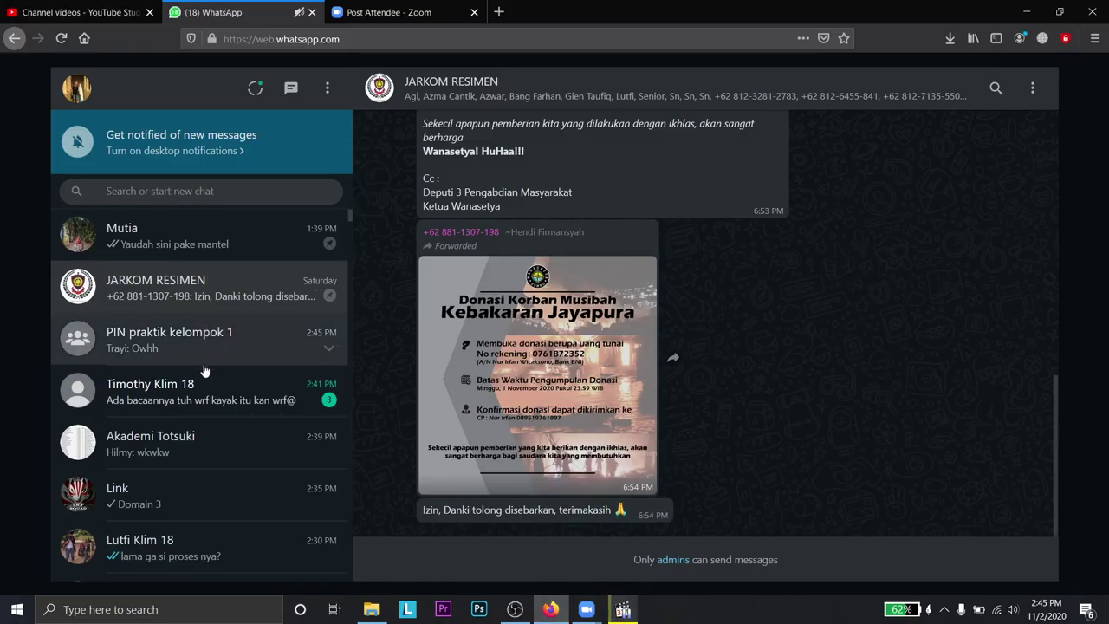
# - In the unread chat, view the terminal photo and reply 'gatau dah lek lupa wkwk'
pyautogui.click(261, 397)
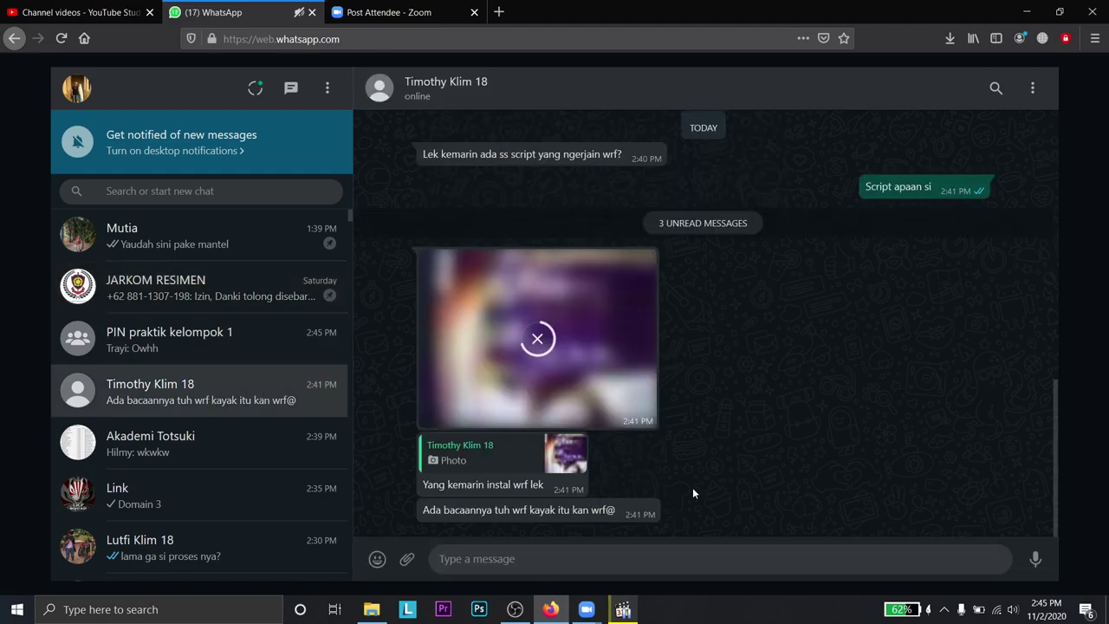
pyautogui.click(582, 371)
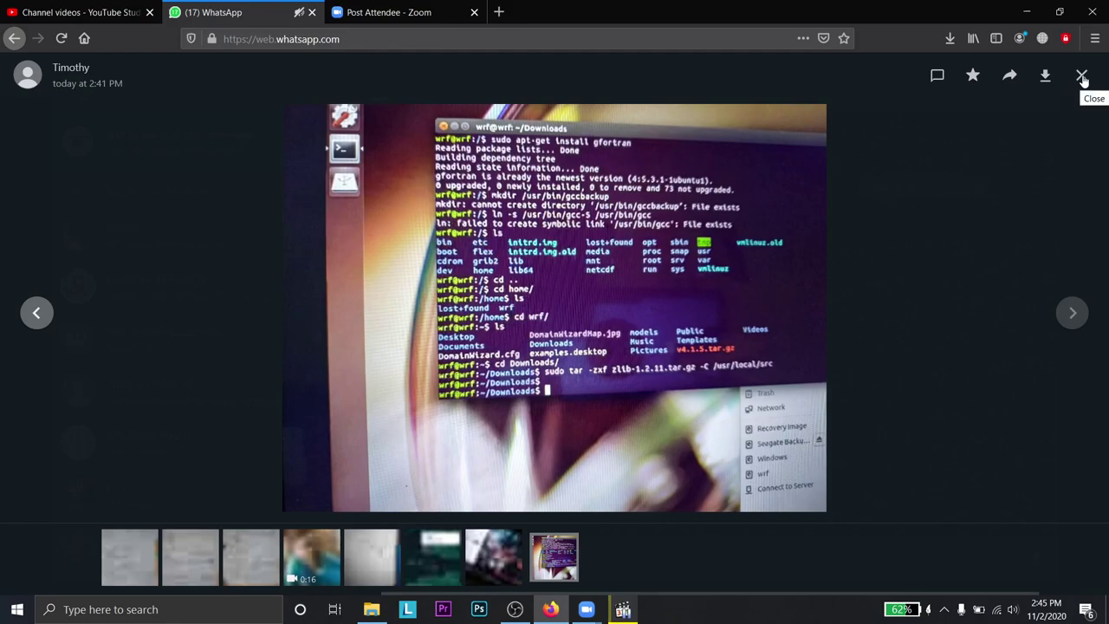
pyautogui.click(1082, 76)
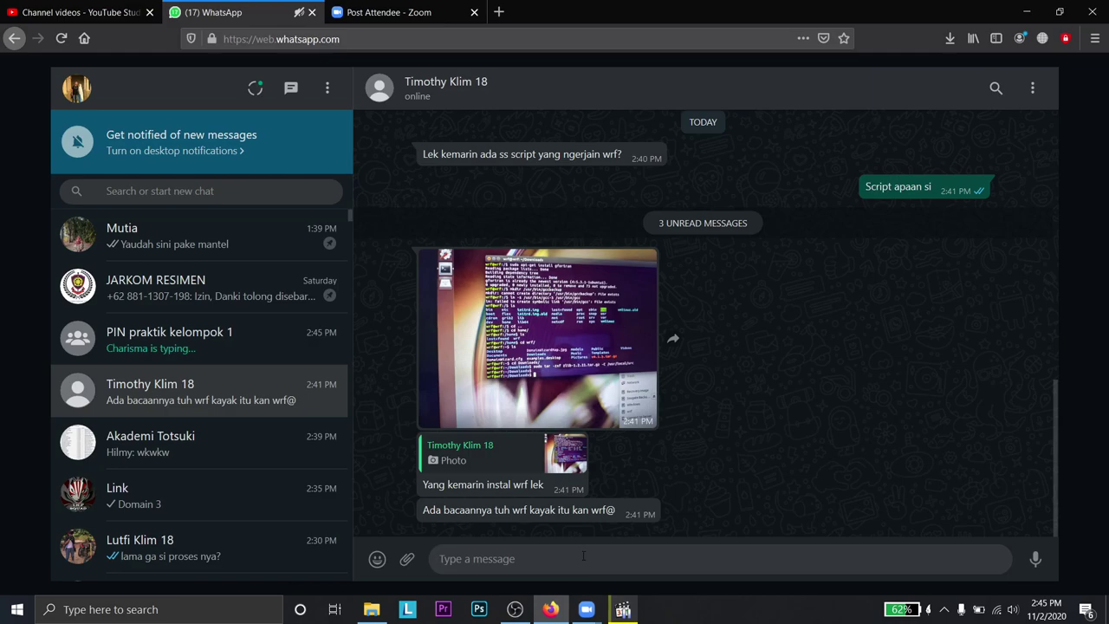
pyautogui.write('gatau dah lek lupa wkwk')
pyautogui.press('Return')
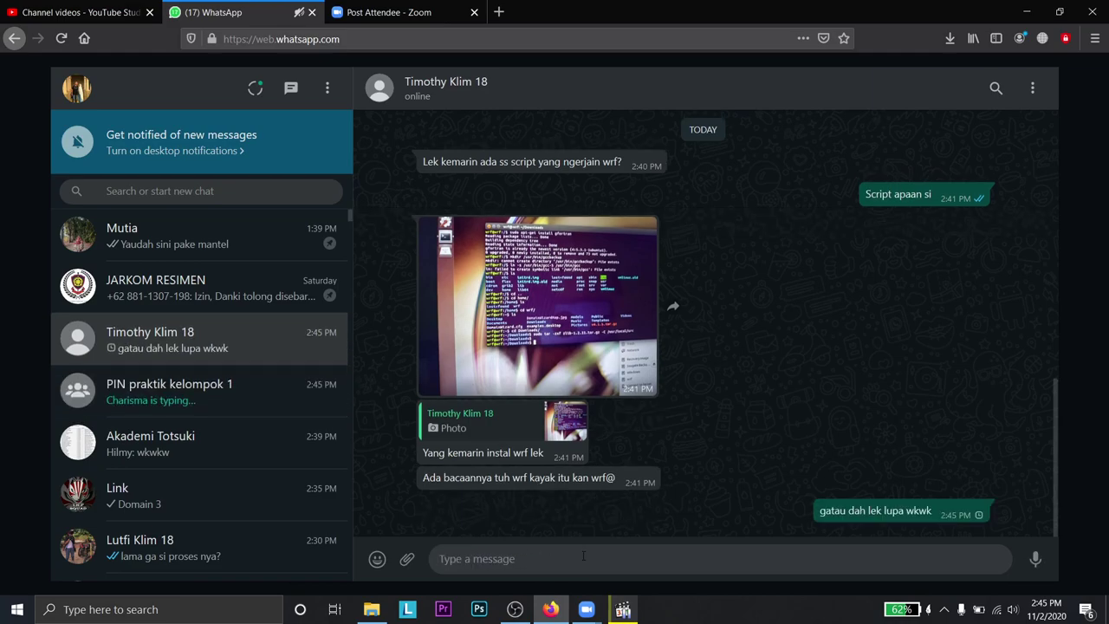
# - Send '177' and a note that the first WRF install used the one ending 177 to PIN praktik kelompok 1, then return to the player
pyautogui.click(260, 390)
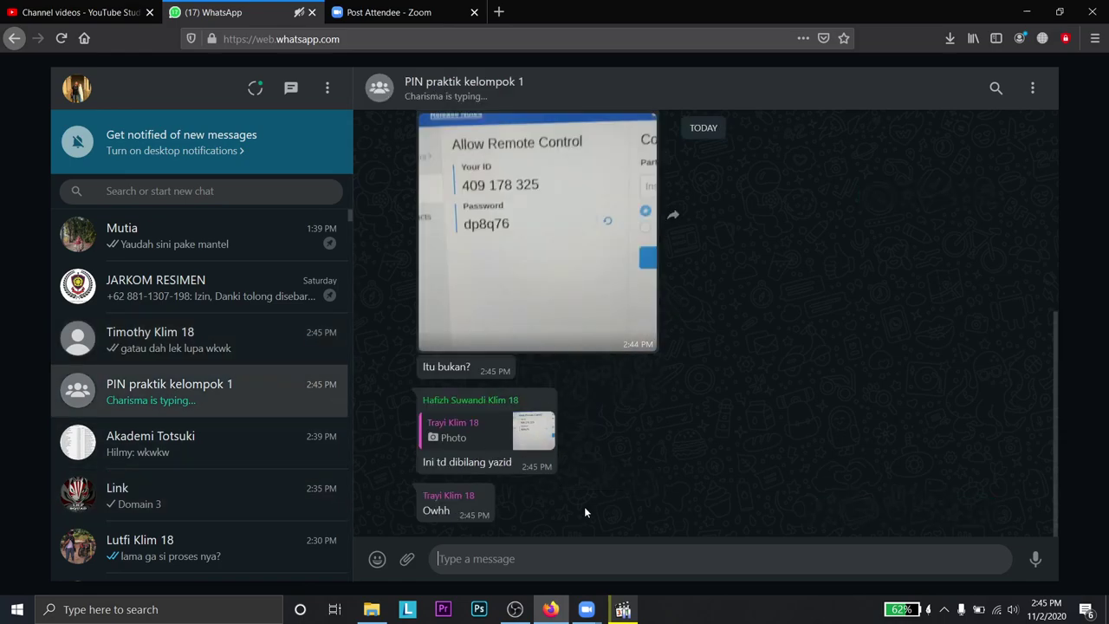
pyautogui.write('177')
pyautogui.press('Return')
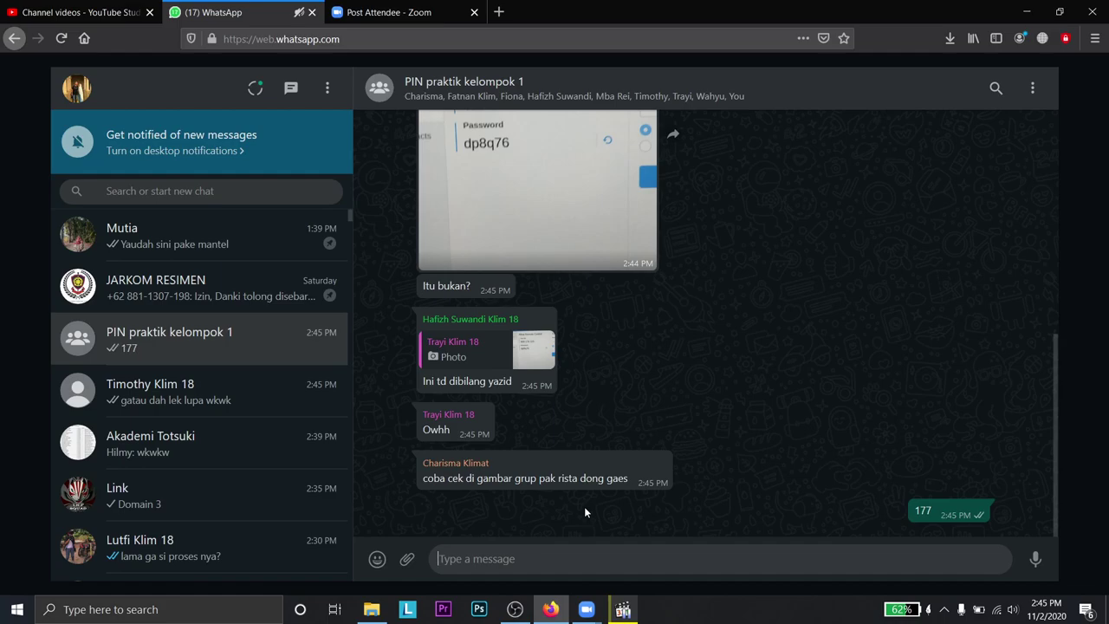
pyautogui.write('yang kemaren gua')
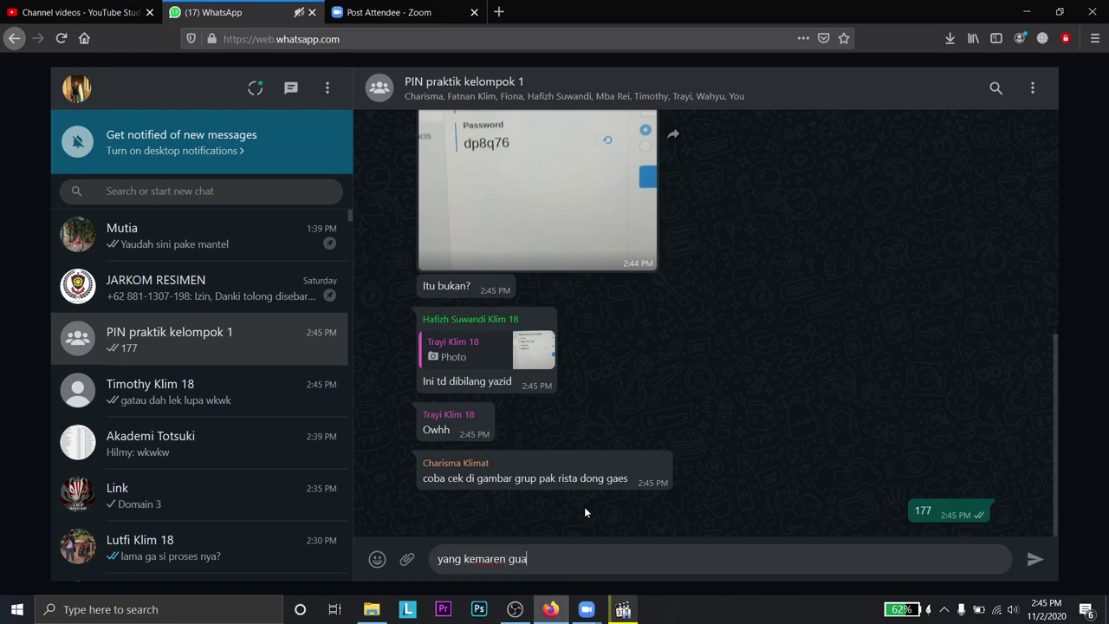
pyautogui.write(' pertama')
pyautogui.press('BackSpace')
pyautogui.press('BackSpace')
pyautogui.press('BackSpace')
pyautogui.press('BackSpace')
pyautogui.write('emuan pertama install ')
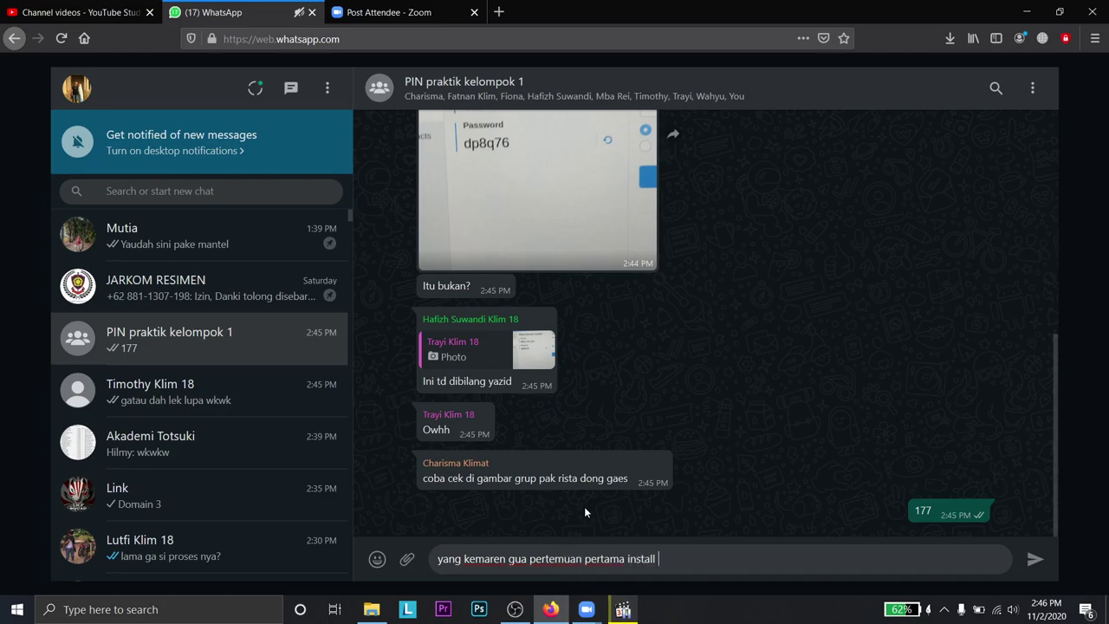
pyautogui.write('wrf gua pake yang belakangnya 177')
pyautogui.press('Return')
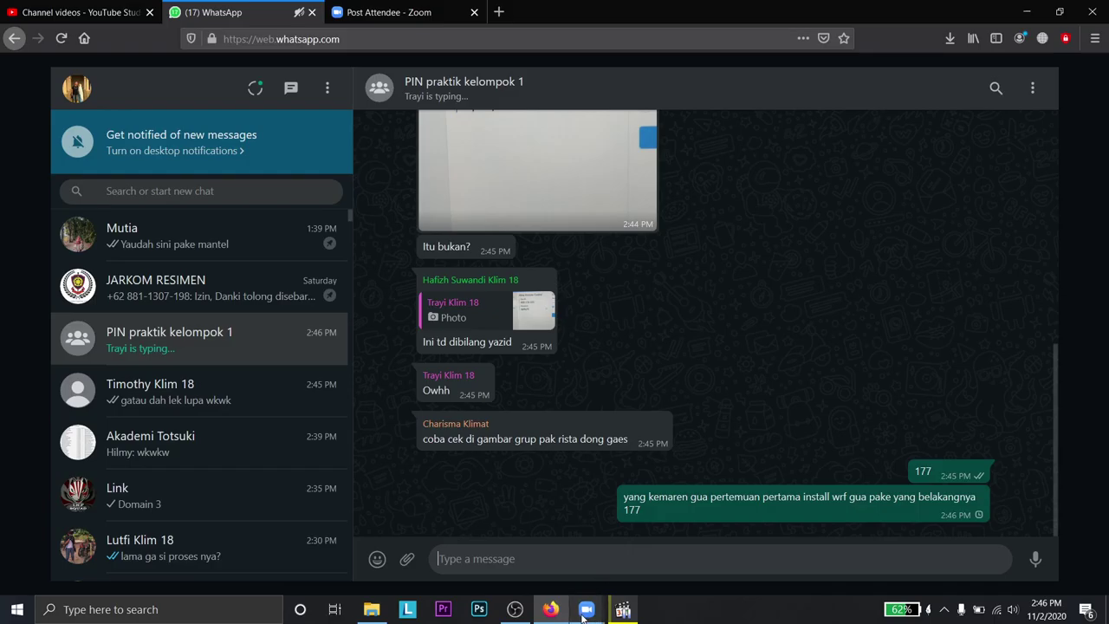
pyautogui.click(622, 610)
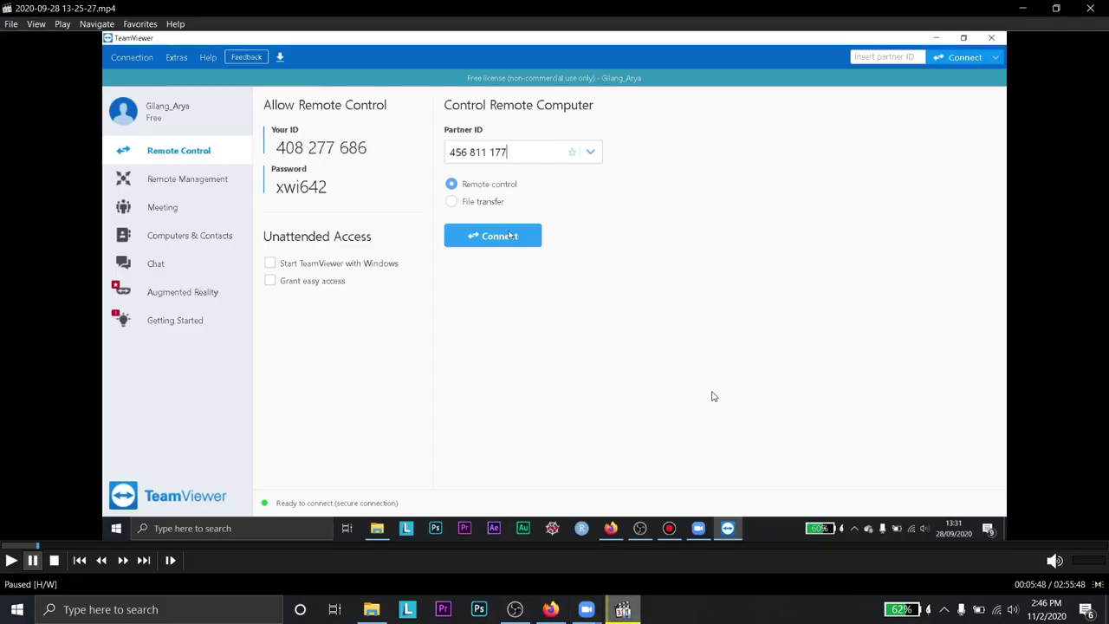
# - Open the JARKOM RESIMEN chat, check the Zoom meeting window, then return to WhatsApp Web
pyautogui.click(550, 609)
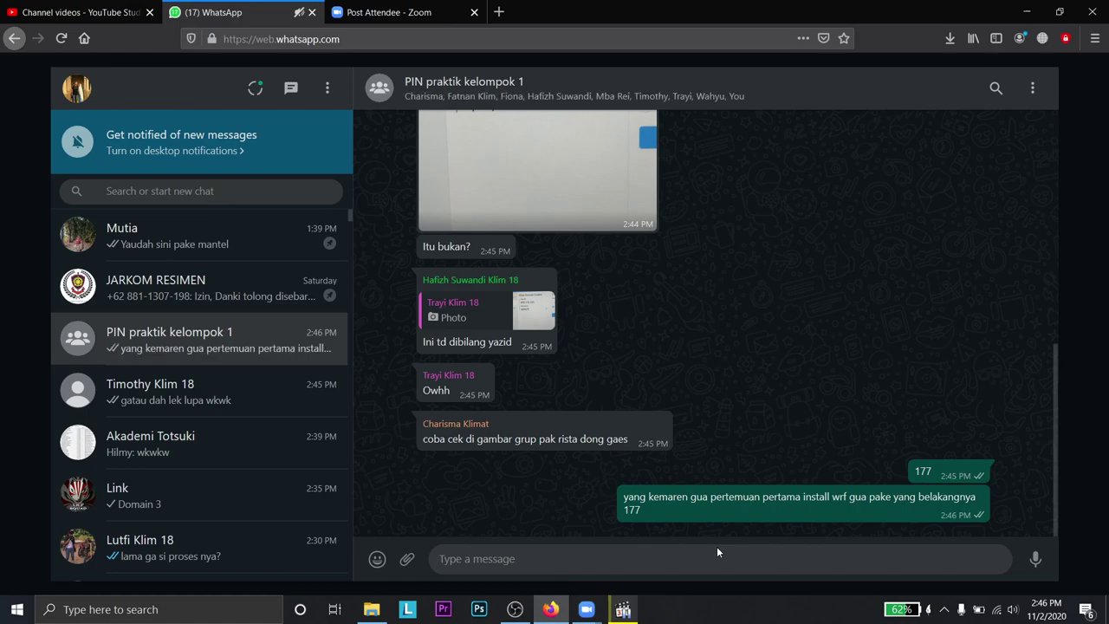
pyautogui.click(251, 294)
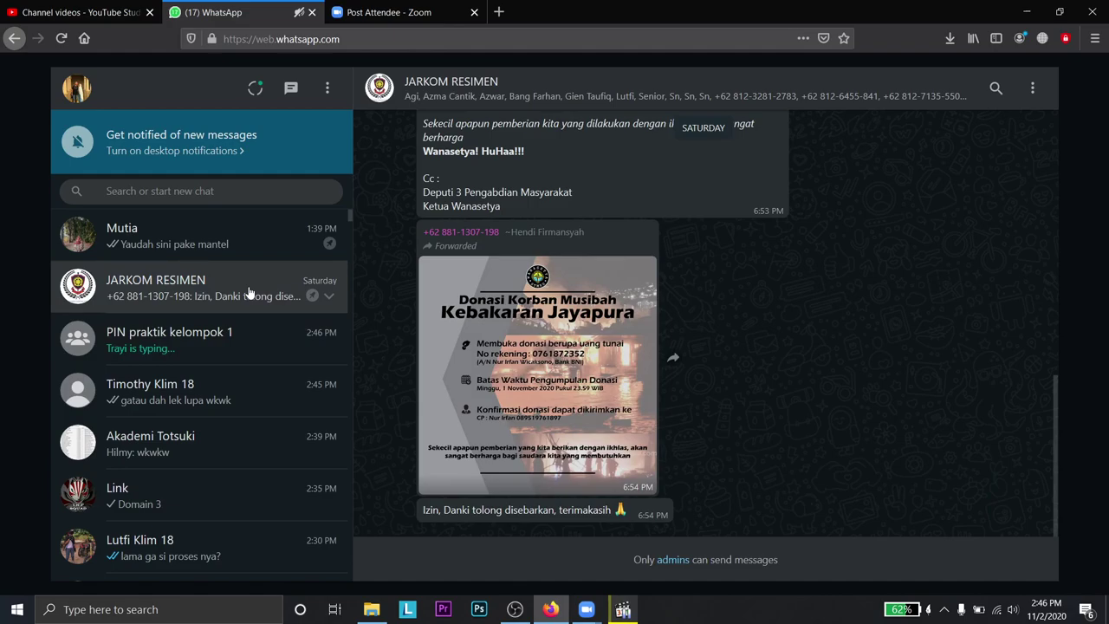
pyautogui.moveTo(585, 609)
pyautogui.click(620, 530)
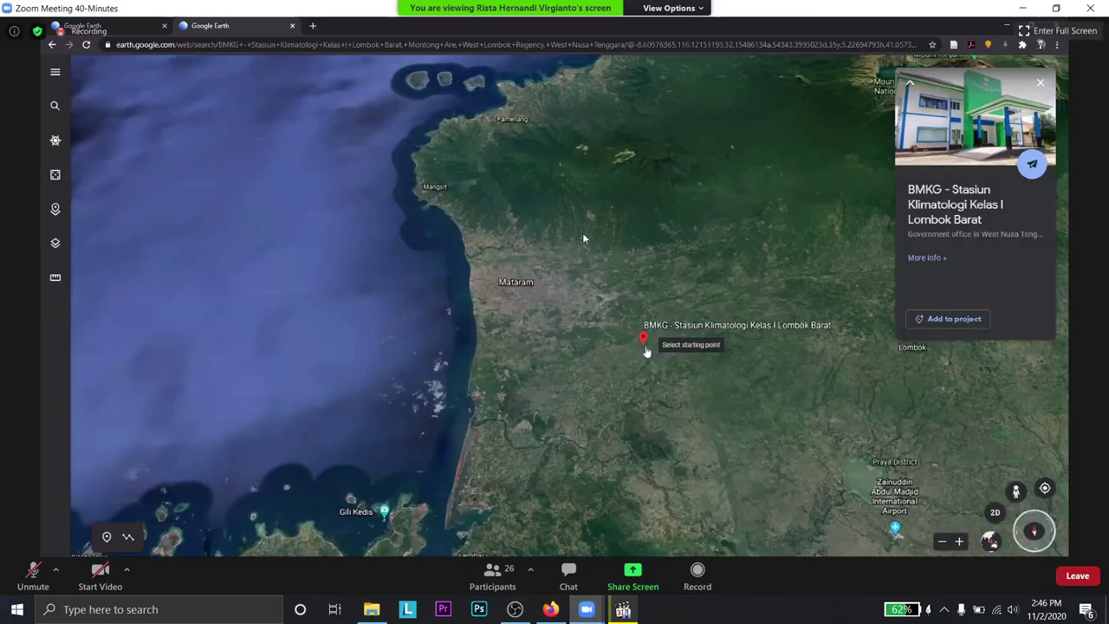
pyautogui.click(623, 609)
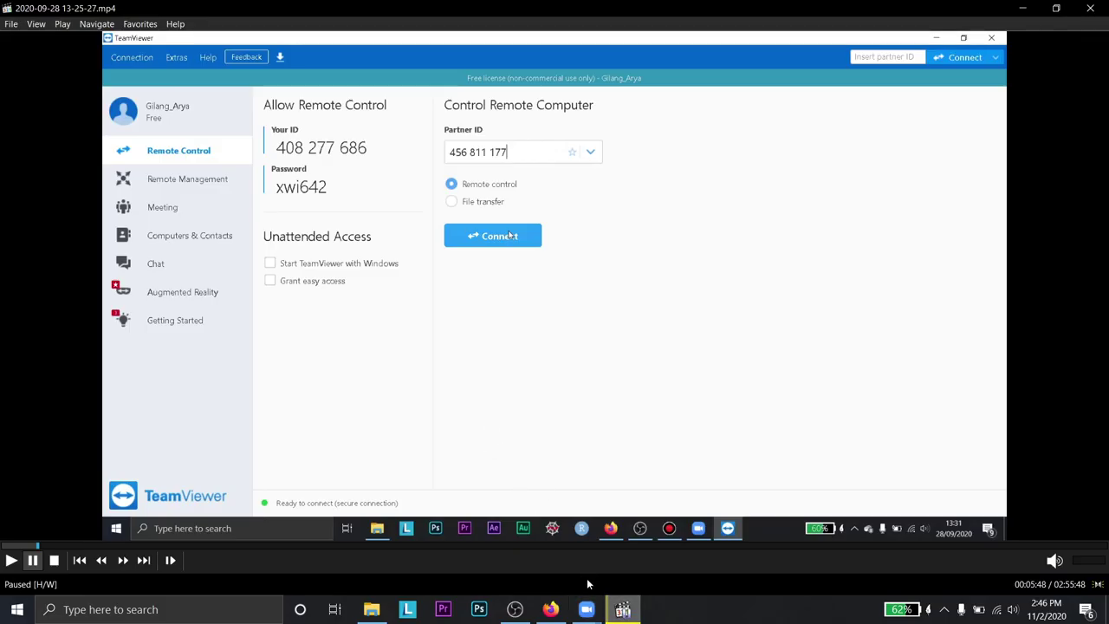
pyautogui.moveTo(587, 611)
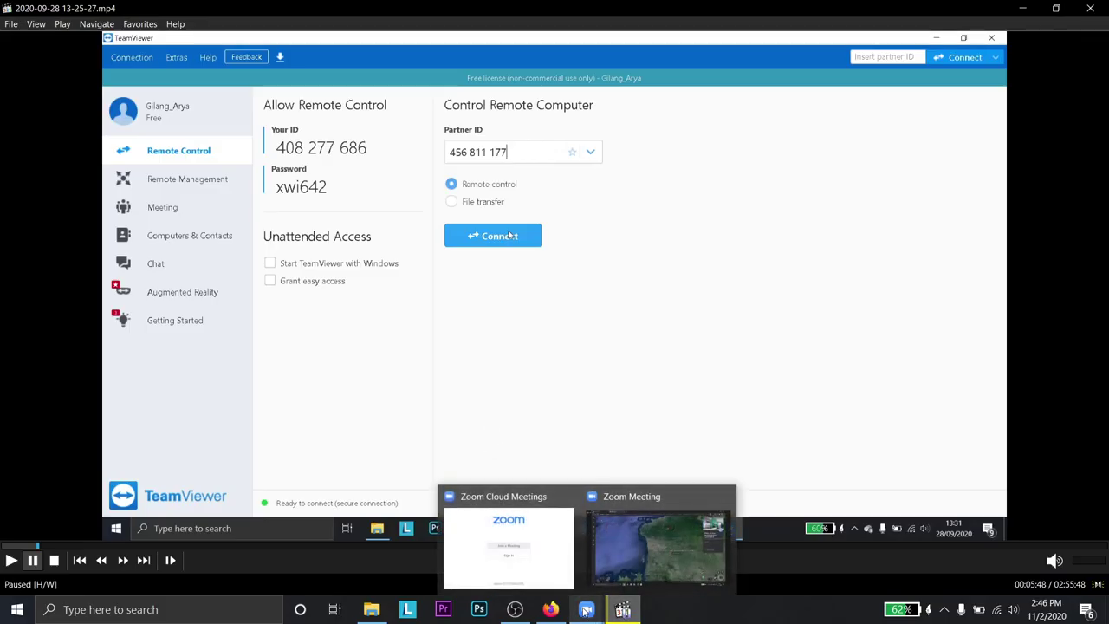
pyautogui.click(661, 541)
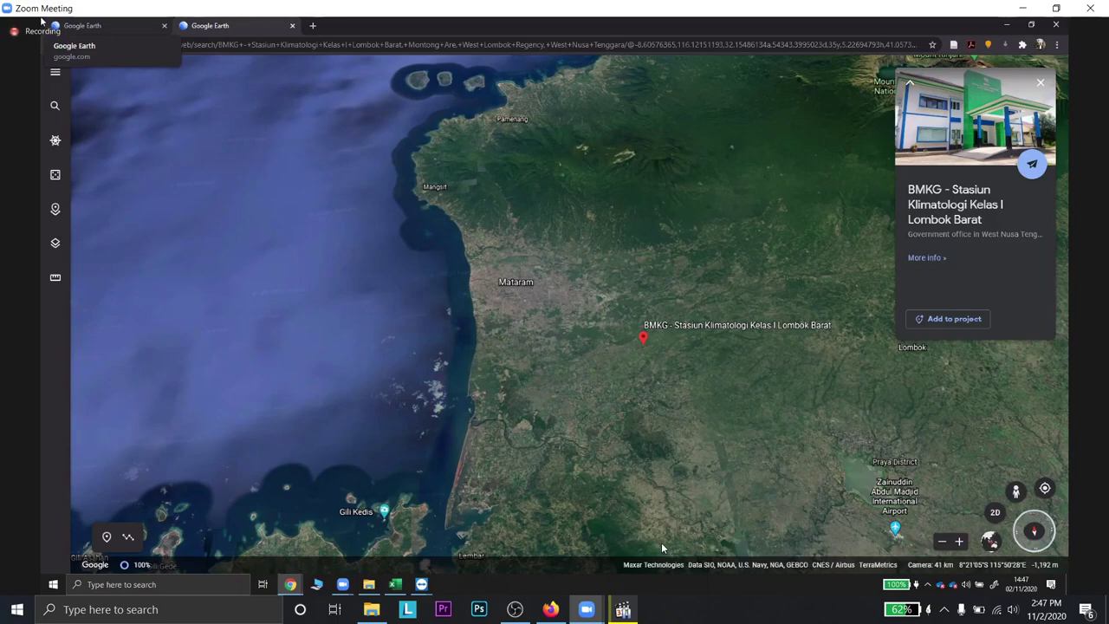
pyautogui.moveTo(652, 528)
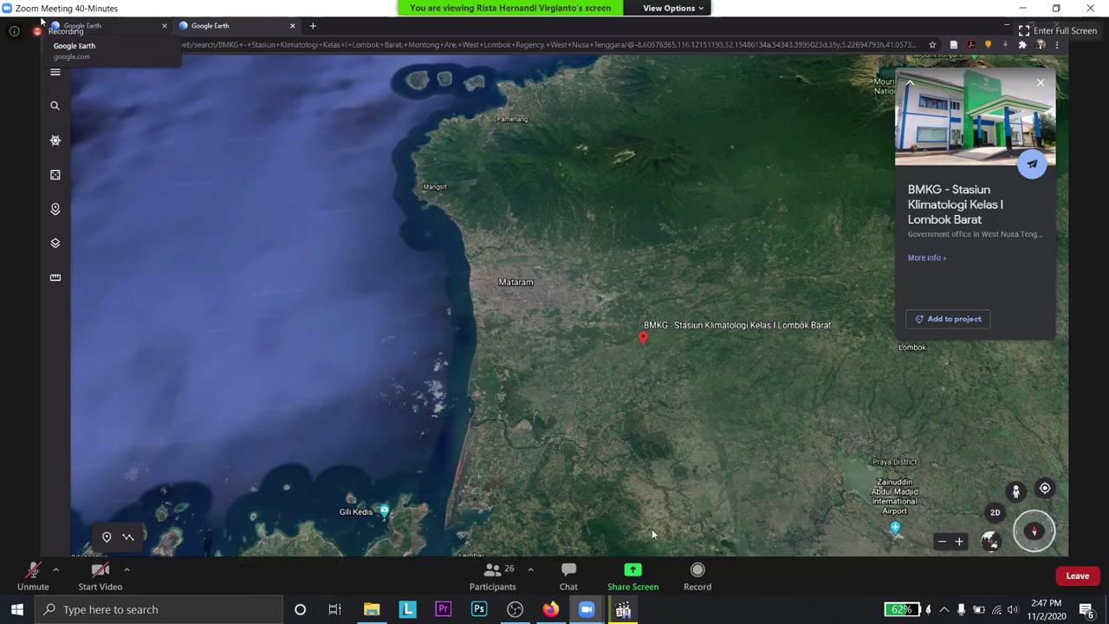
pyautogui.click(553, 607)
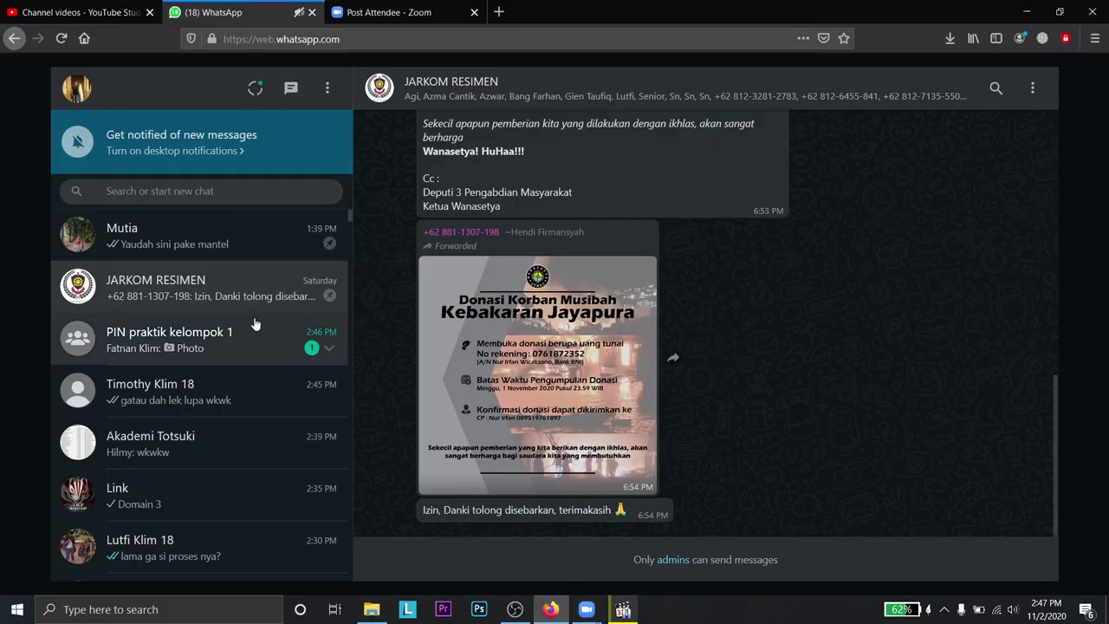
# - Send 'masukin ni' to the PIN praktik kelompok 1 group
pyautogui.click(255, 327)
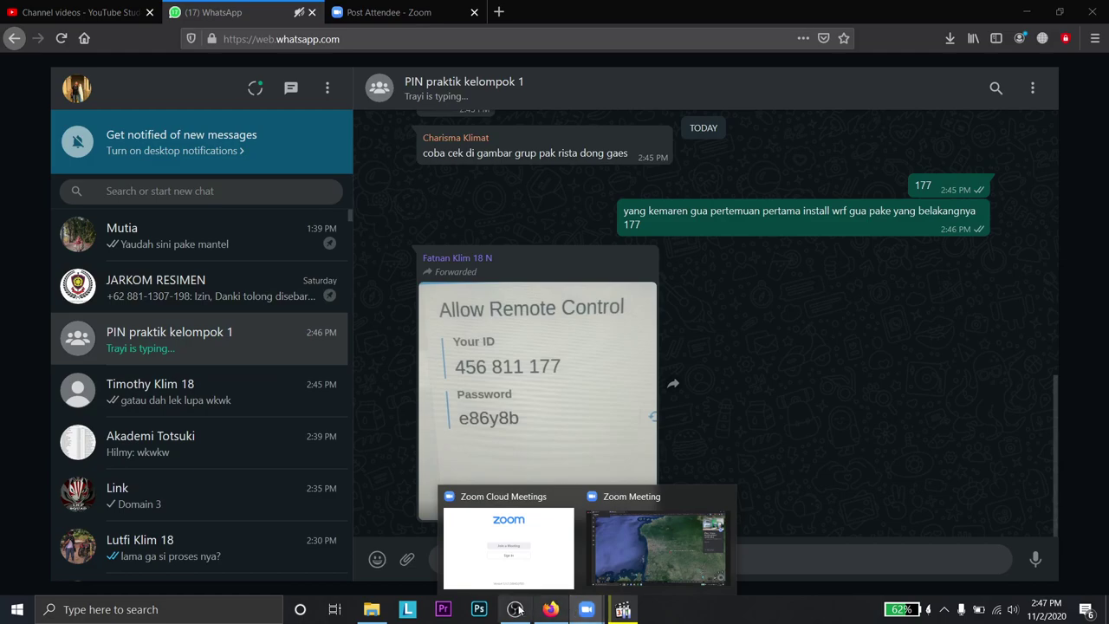
pyautogui.write('masukin ni?')
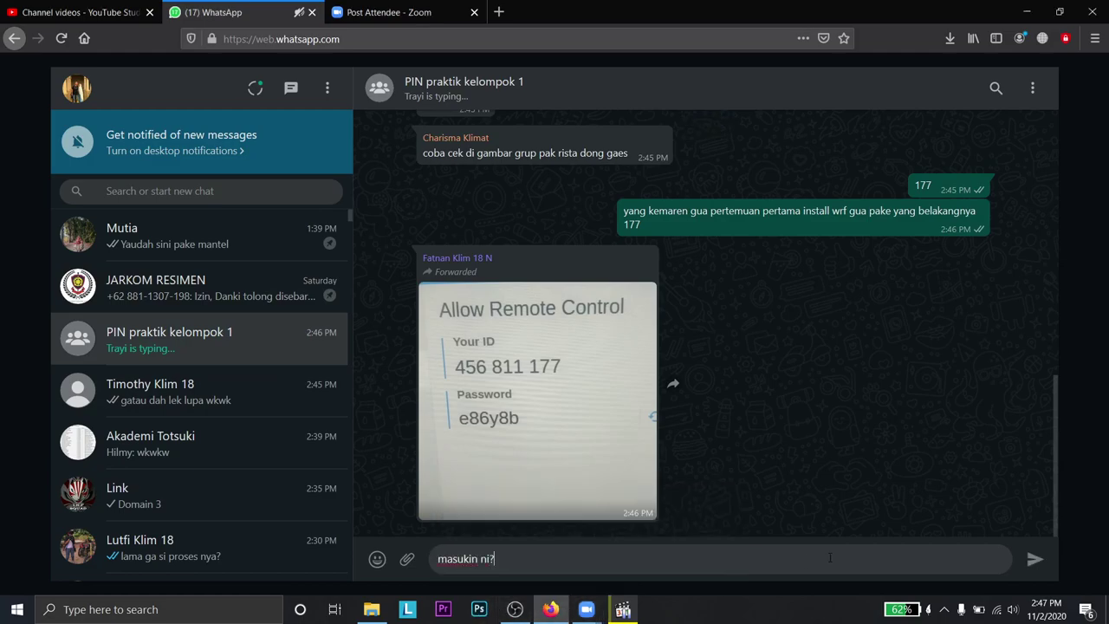
pyautogui.press('Return')
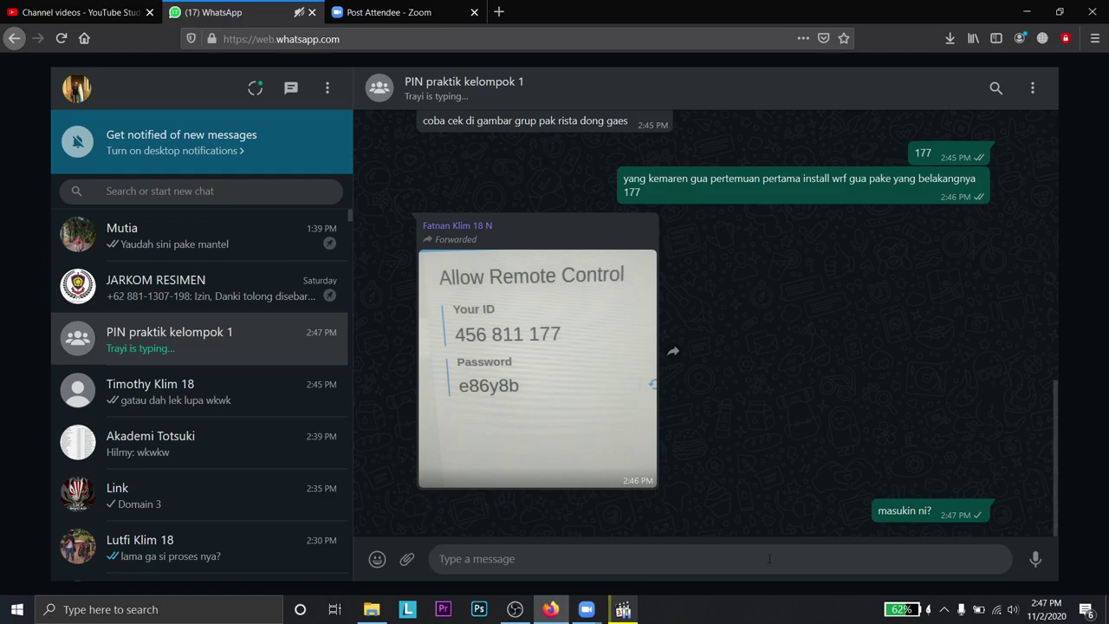
# - Launch TeamViewer through a Windows search for 'team'
pyautogui.click(370, 609)
pyautogui.click(215, 610)
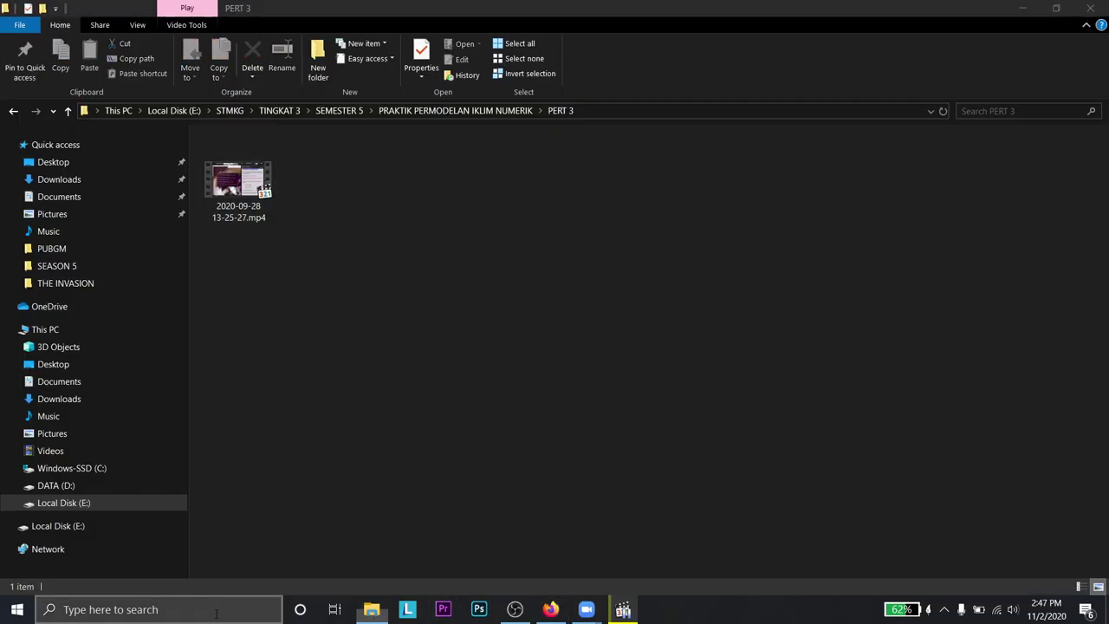
pyautogui.write('team')
pyautogui.press('Return')
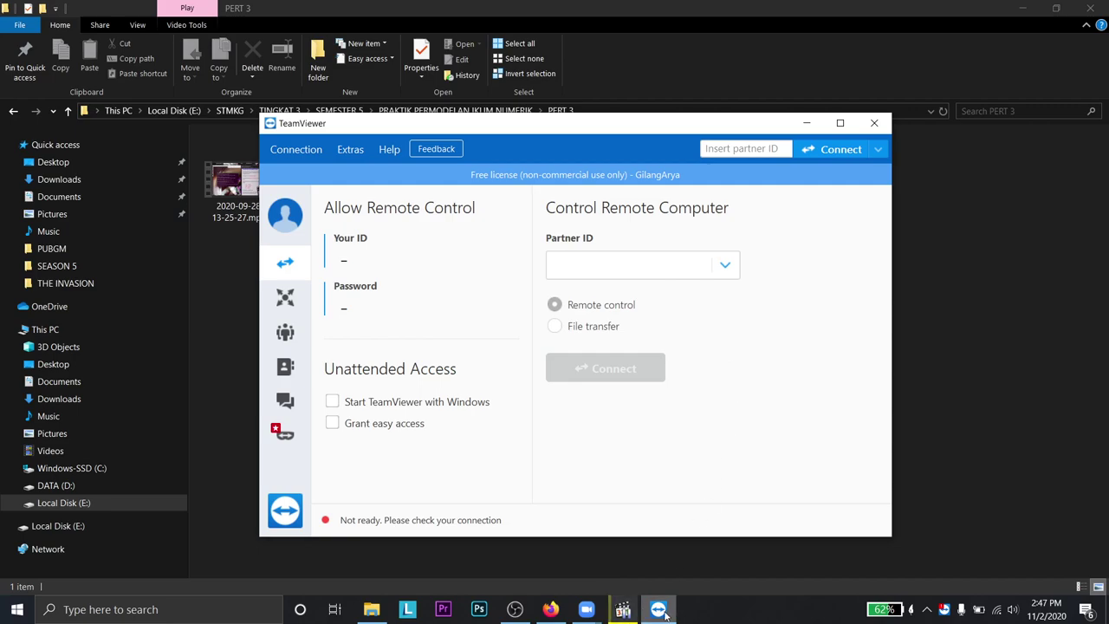
pyautogui.moveTo(634, 613)
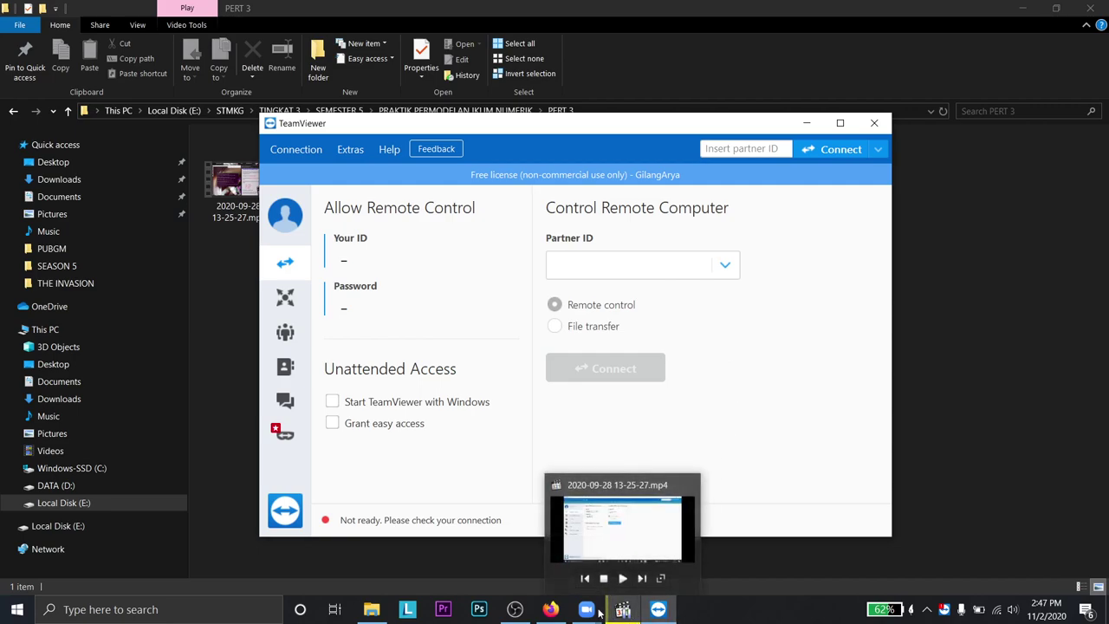
# - Send 'bekum nyoba yi' to the group and position the TeamViewer window over the chat
pyautogui.click(511, 543)
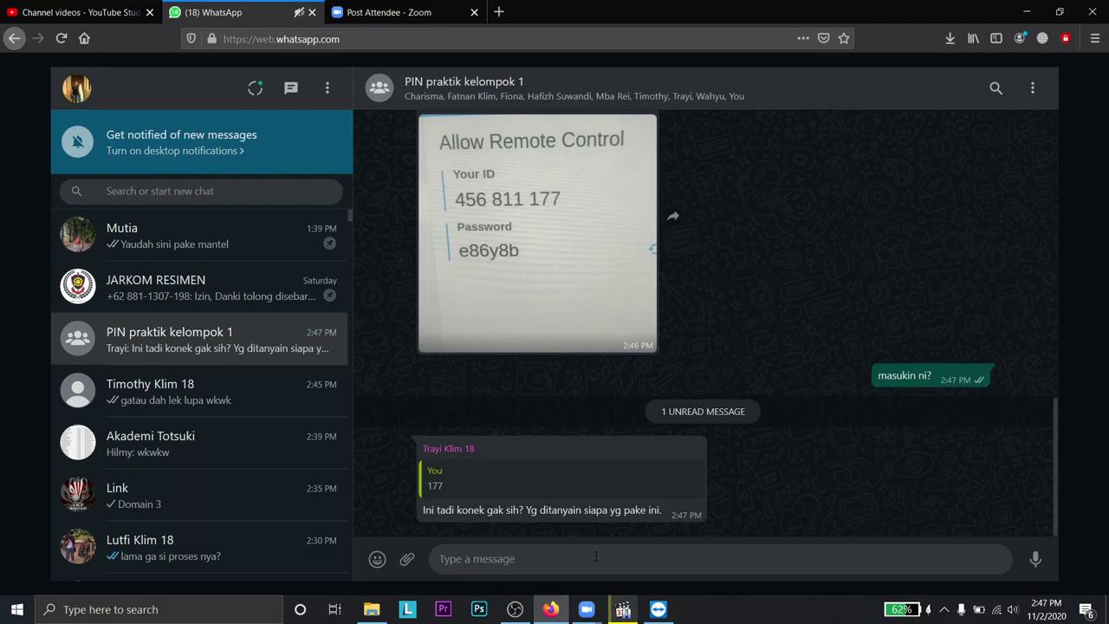
pyautogui.write('bek')
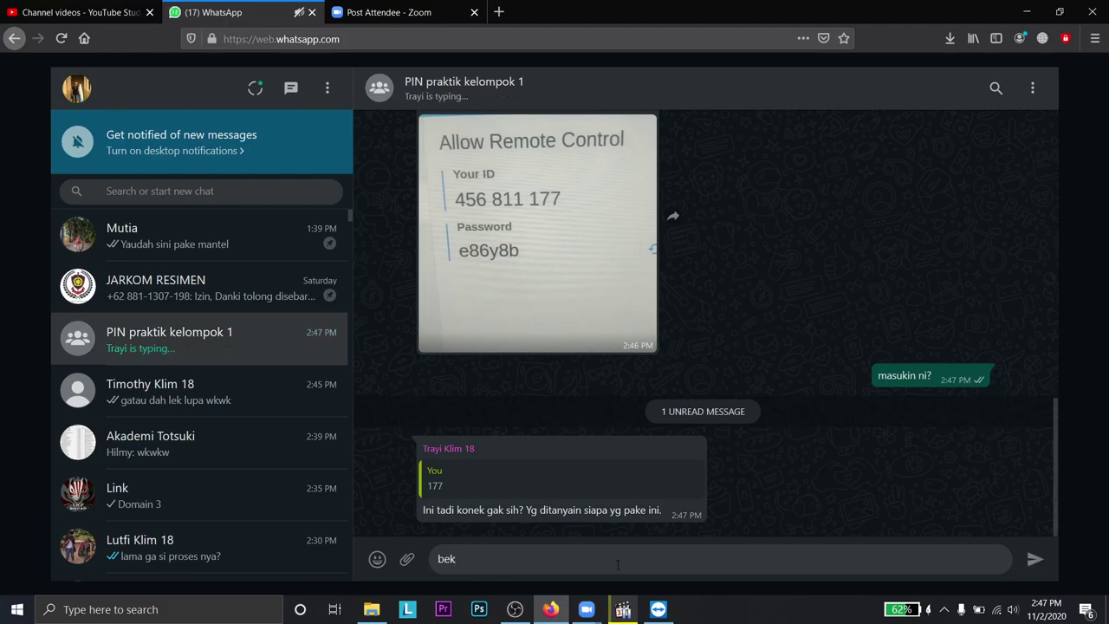
pyautogui.write('um nyoba yi')
pyautogui.press('Return')
pyautogui.click(264, 415)
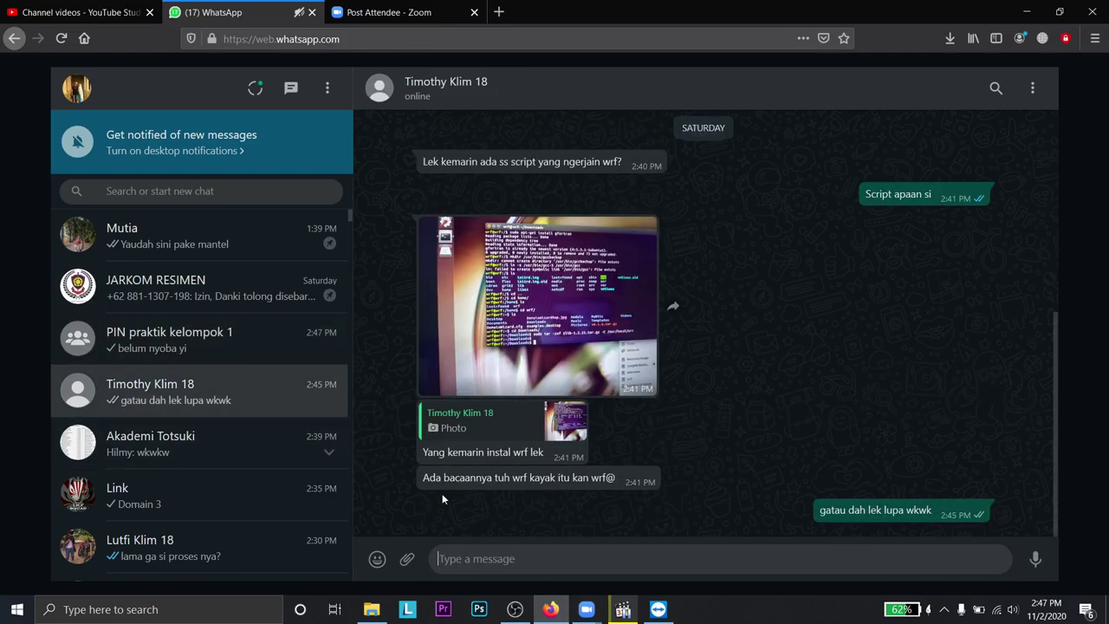
pyautogui.click(227, 356)
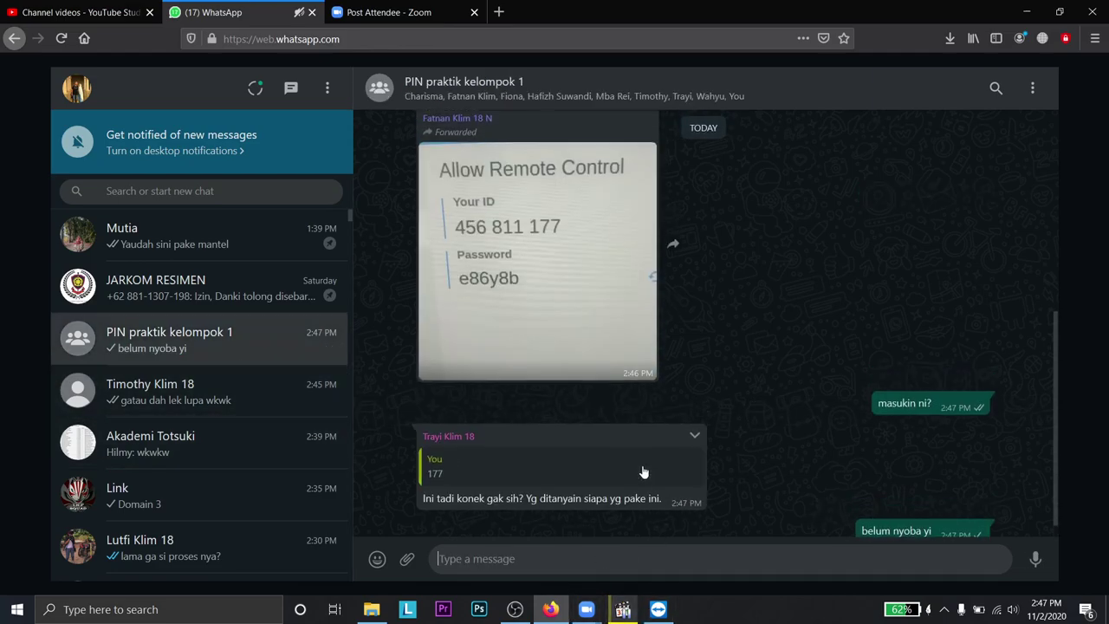
pyautogui.scroll(2, 643, 470)
pyautogui.click(657, 609)
pyautogui.moveTo(616, 131)
pyautogui.mouseDown()
pyautogui.moveTo(842, 215)
pyautogui.moveTo(555, 114)
pyautogui.moveTo(561, 238)
pyautogui.moveTo(637, 360)
pyautogui.moveTo(625, 123)
pyautogui.mouseUp()
# - Enter the partner ID shared in the group into TeamViewer and start connecting
pyautogui.click(598, 262)
pyautogui.write('45')
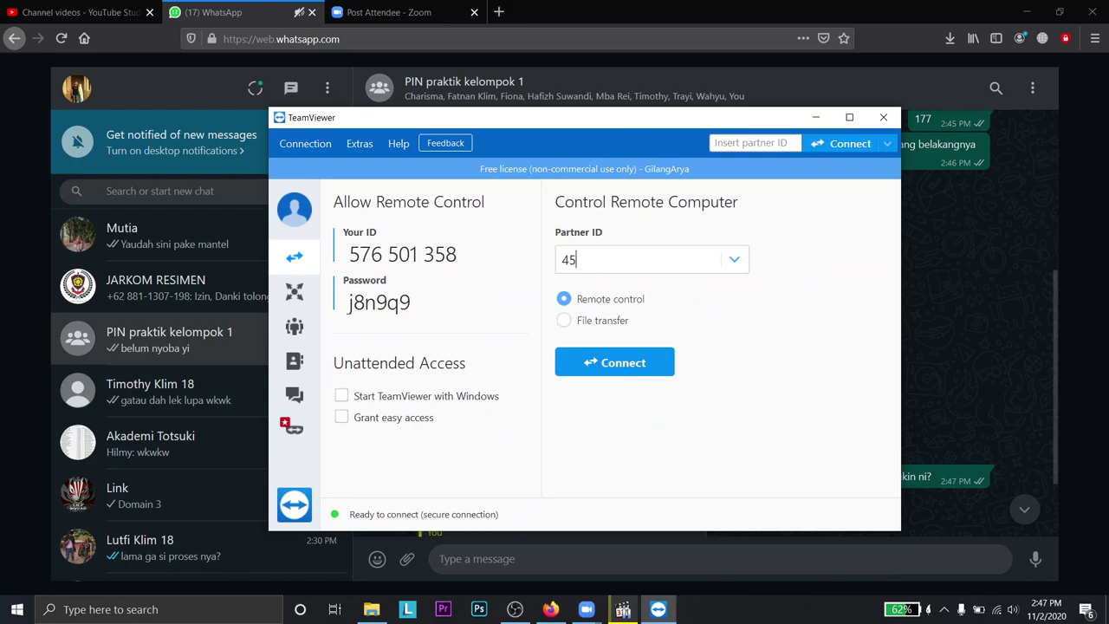
pyautogui.write('6811177')
pyautogui.press('Return')
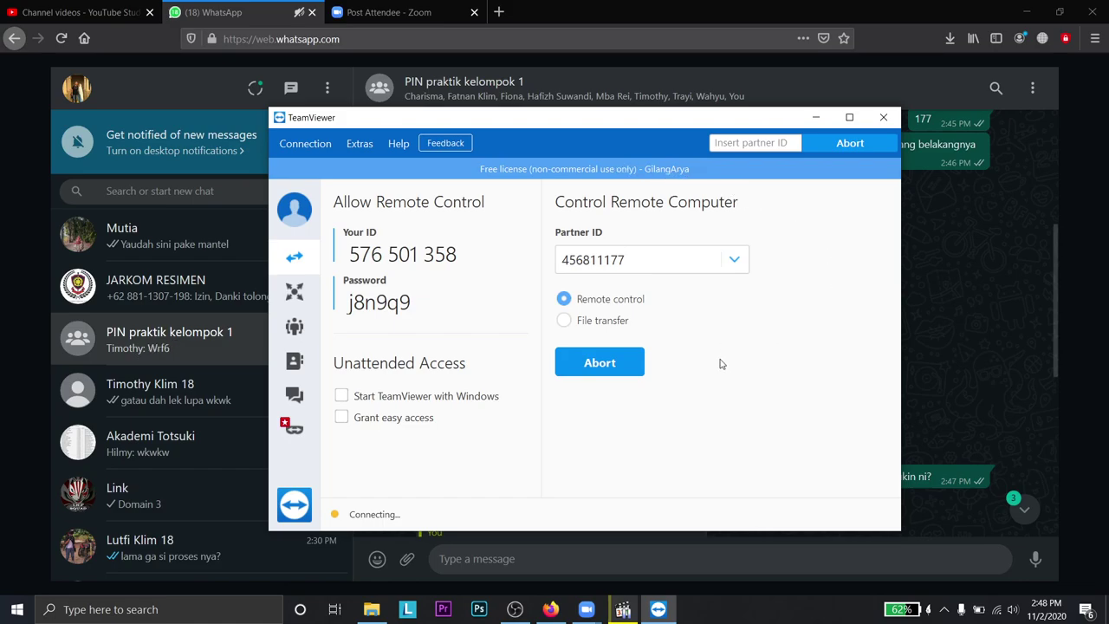
# - Acknowledge the no-connection error, close TeamViewer, and type 'ga bisa itu konek sama aja'
pyautogui.click(882, 117)
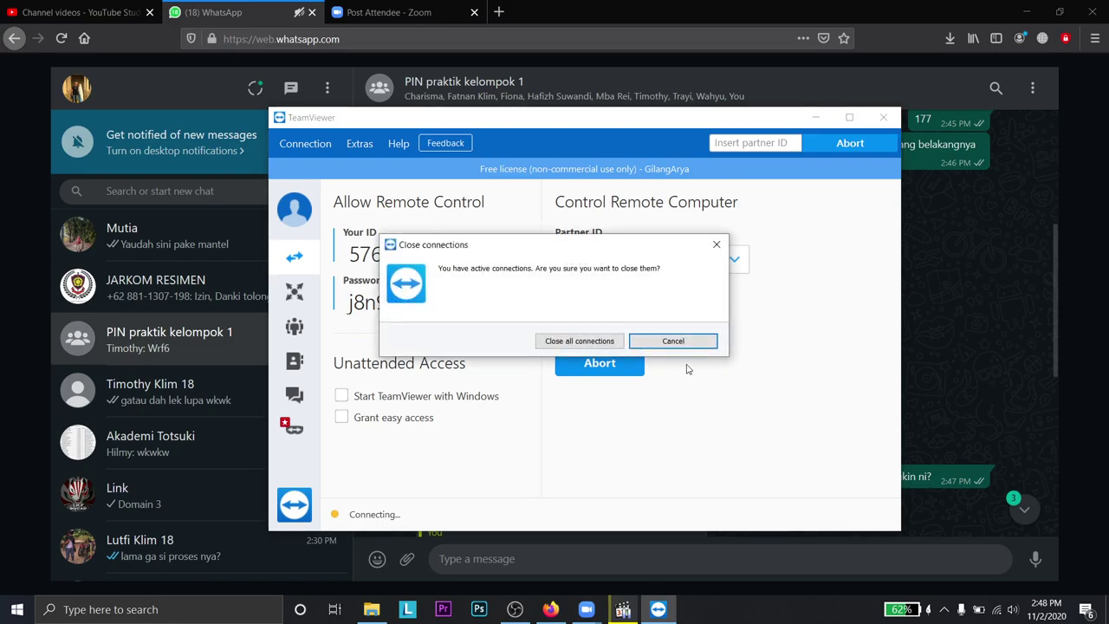
pyautogui.click(674, 339)
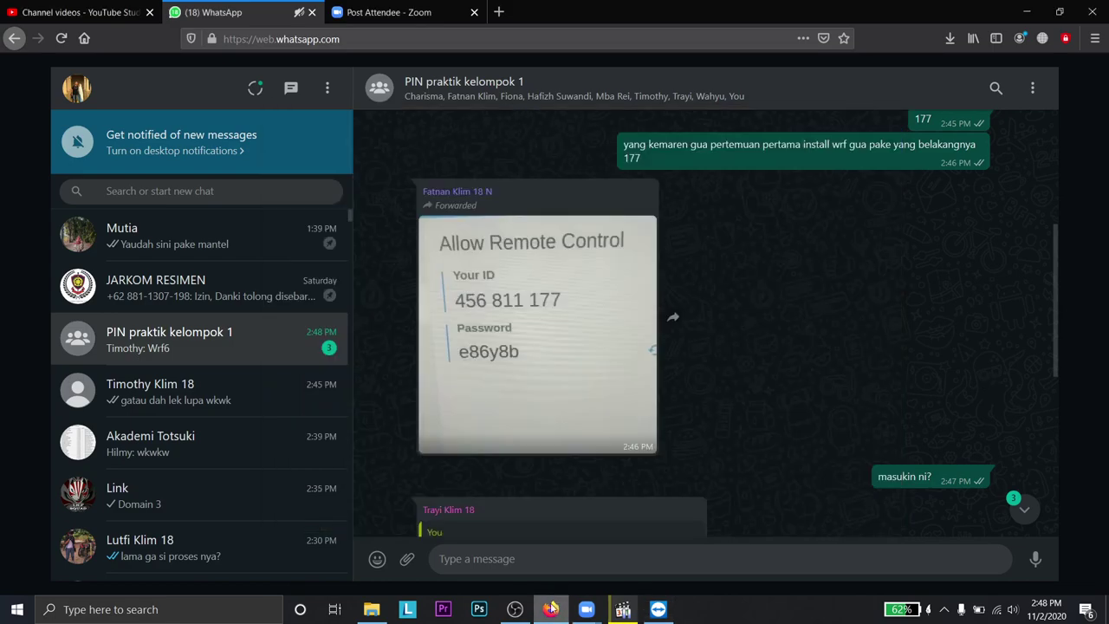
pyautogui.scroll(-5, 530, 478)
pyautogui.click(690, 345)
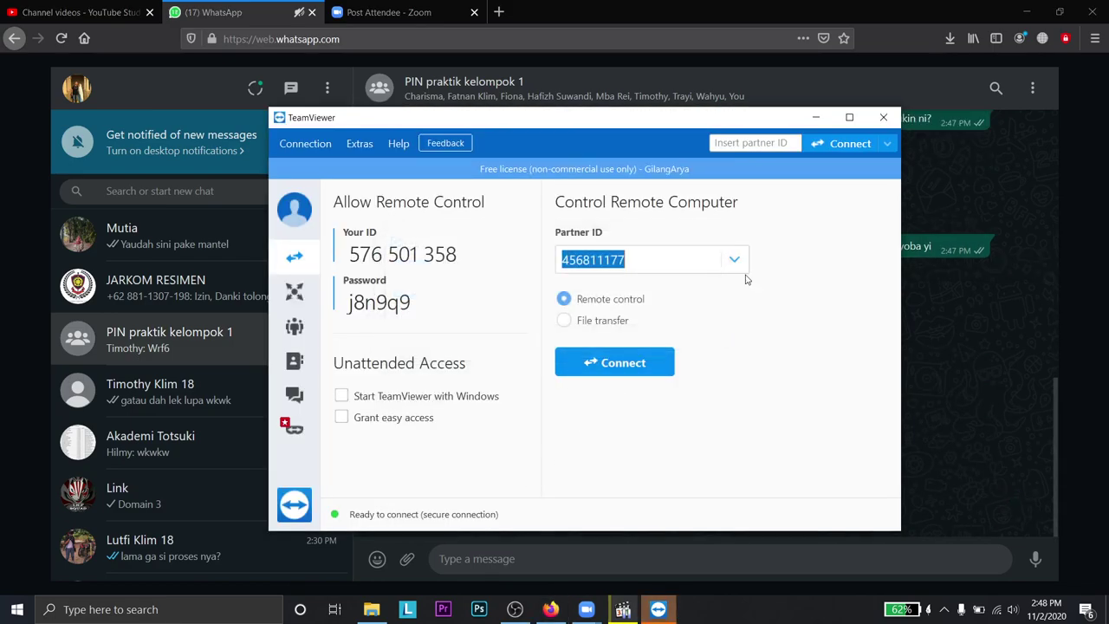
pyautogui.click(883, 117)
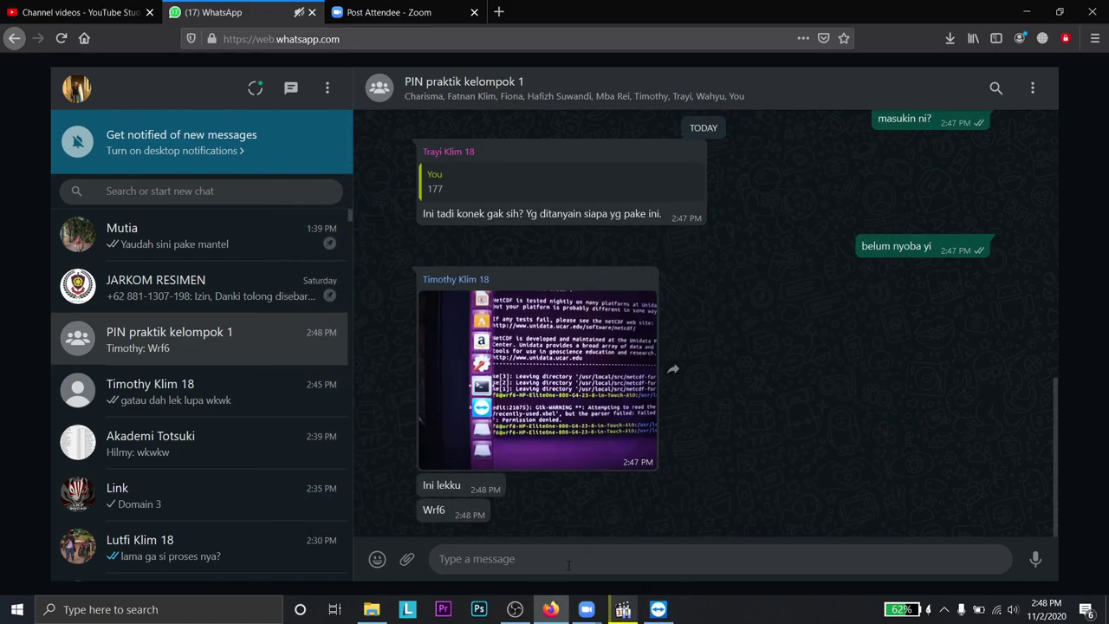
pyautogui.write('ga bisa')
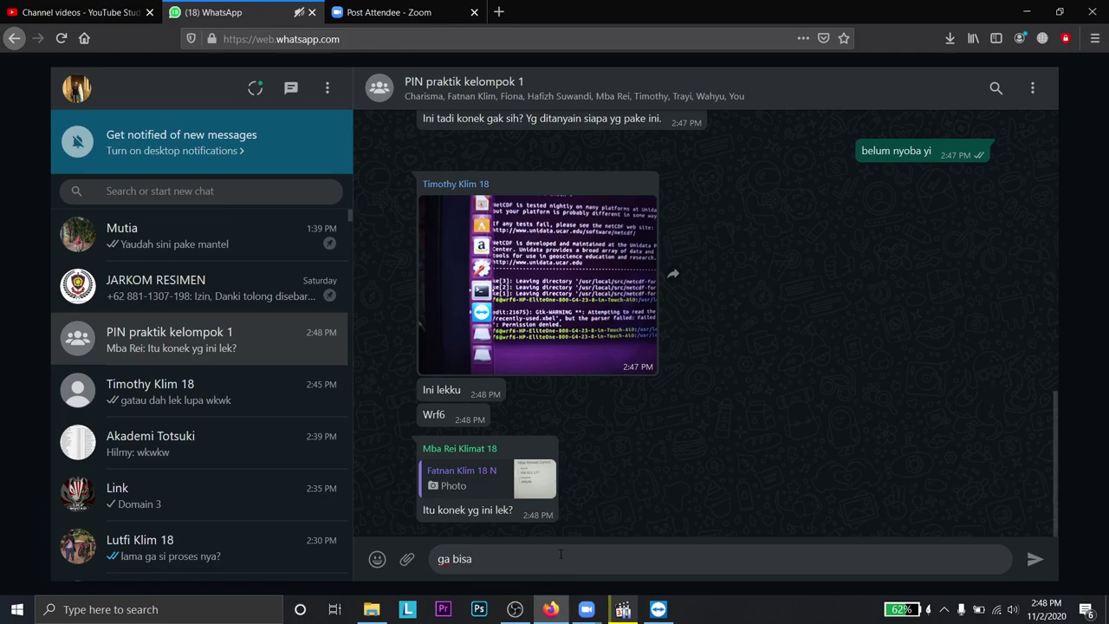
pyautogui.write(' itu konek')
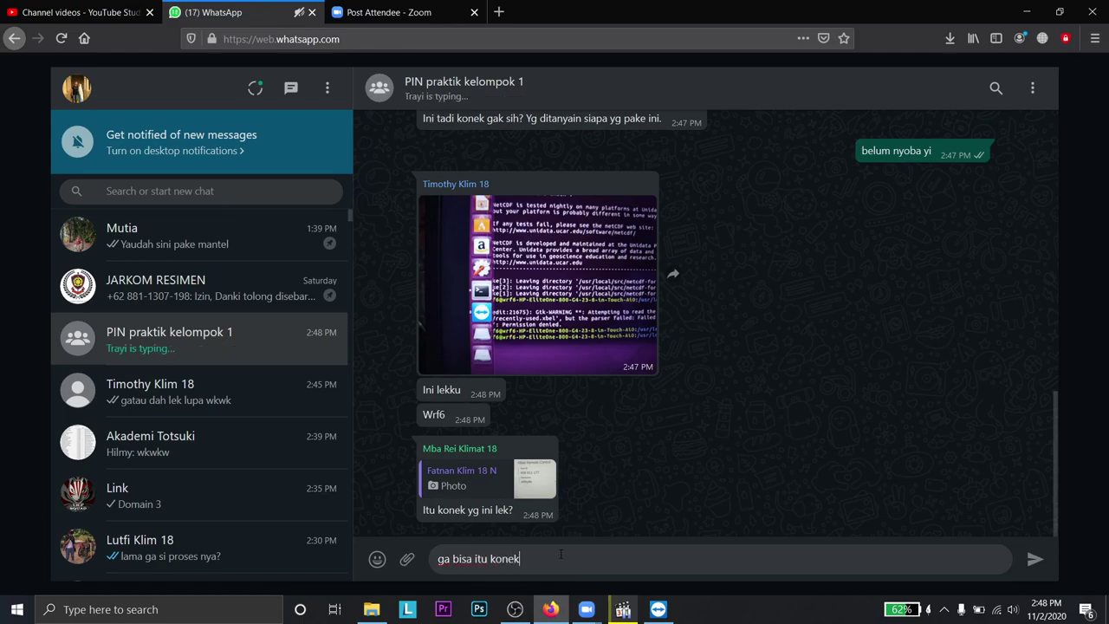
pyautogui.write(' sama aja')
# - Send the can't-connect message, open JARKOM RESIMEN, and close the Zoom post-attendee tab
pyautogui.press('Return')
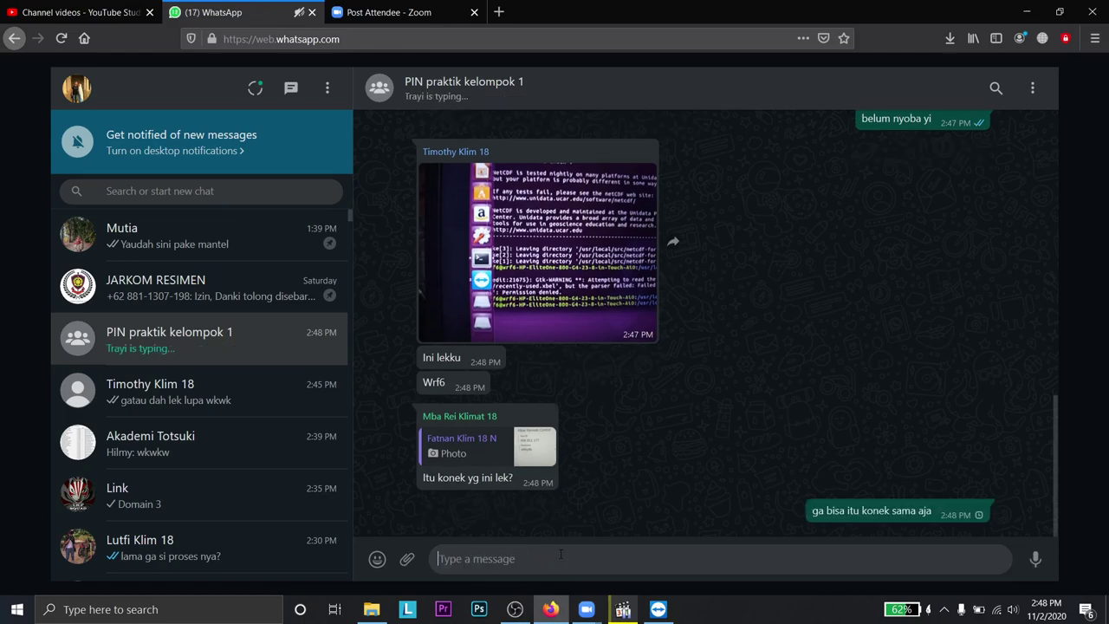
pyautogui.click(164, 286)
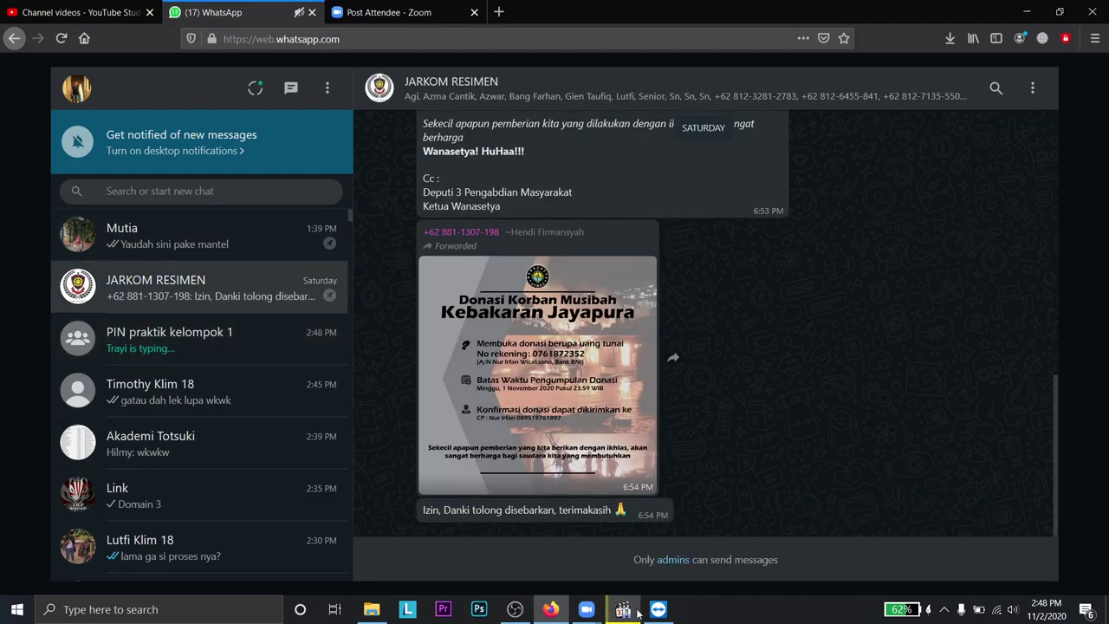
pyautogui.click(83, 12)
pyautogui.click(400, 12)
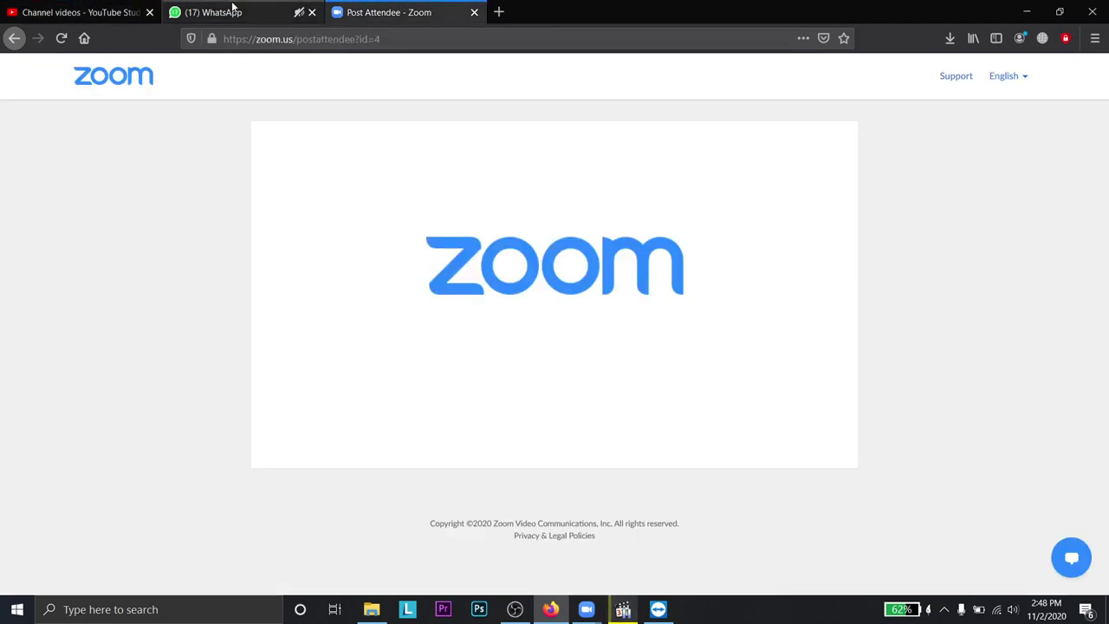
pyautogui.click(474, 12)
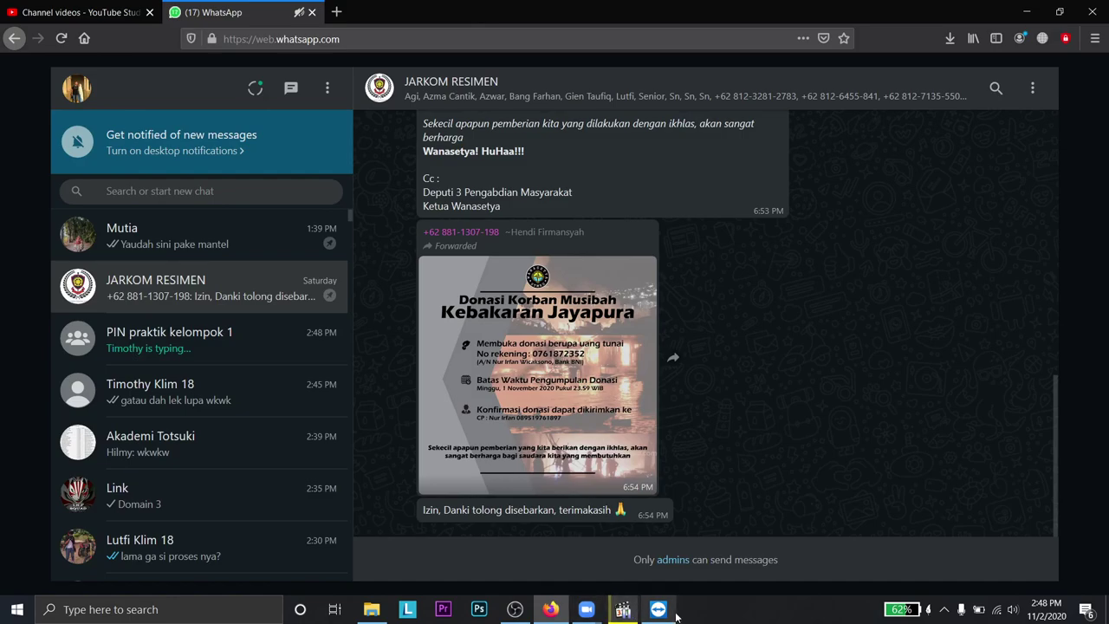
# - Return to the Zoom meeting window and dismiss the TeamViewer advert
pyautogui.moveTo(584, 613)
pyautogui.click(653, 545)
pyautogui.click(658, 609)
pyautogui.click(681, 150)
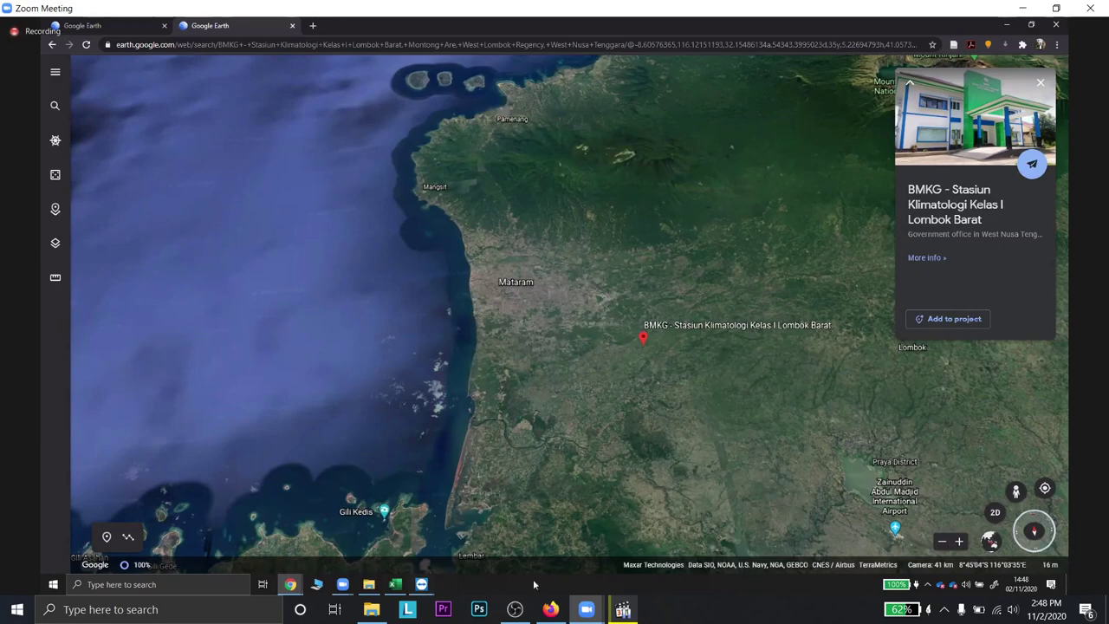
# - Show the remote wrf desktop, hide TeamViewer, and bring the WRF Domain Wizard terminal forward
pyautogui.moveTo(431, 589)
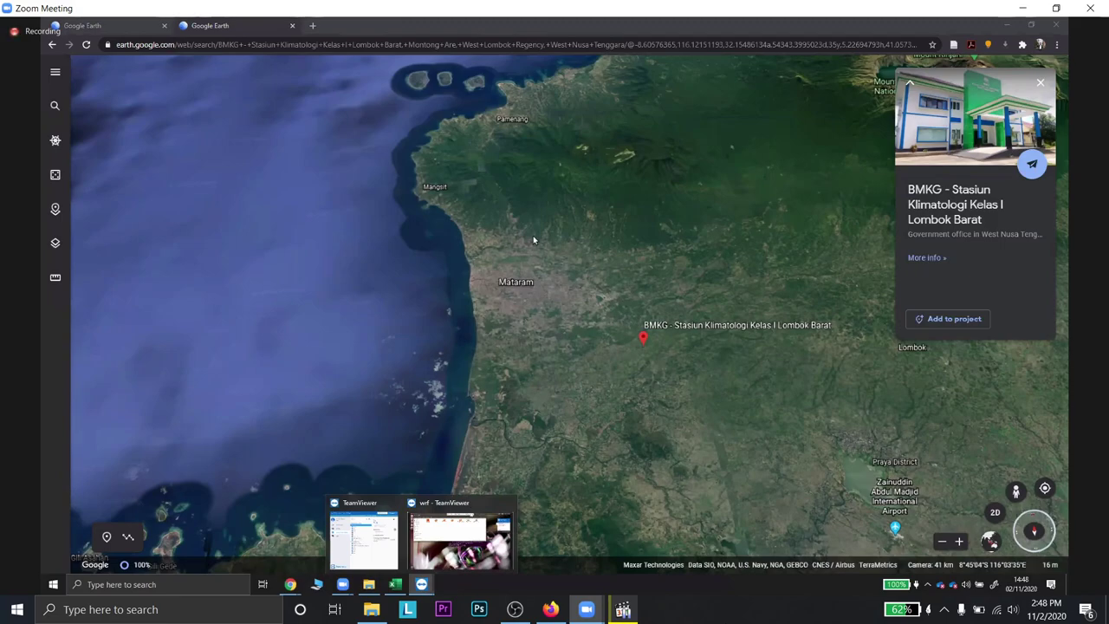
pyautogui.hotkey('alt', 'Tab')
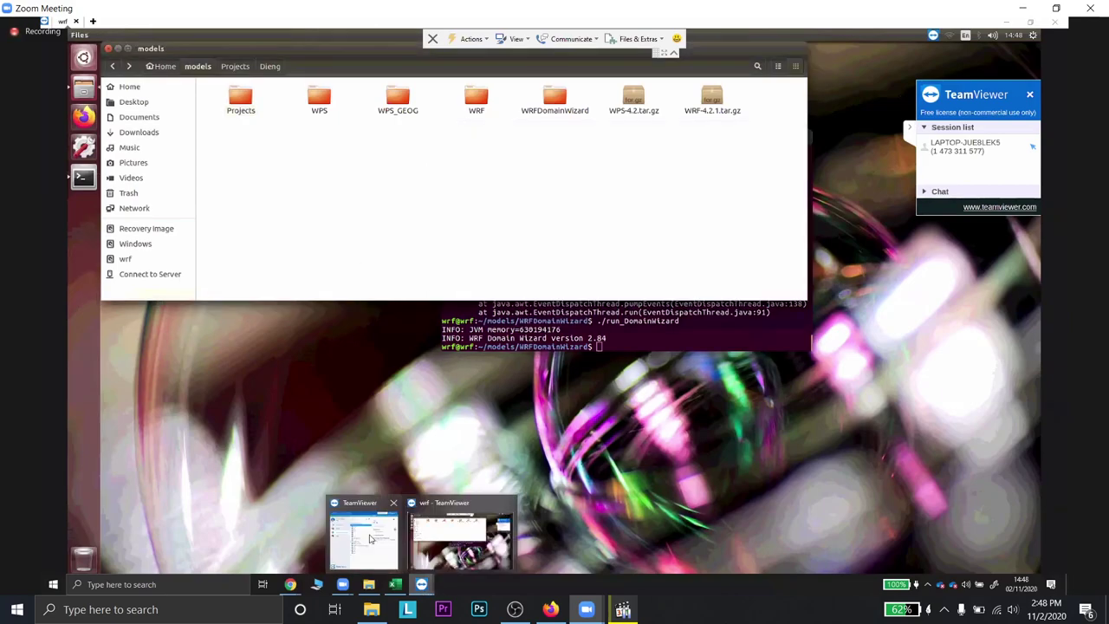
pyautogui.click(377, 518)
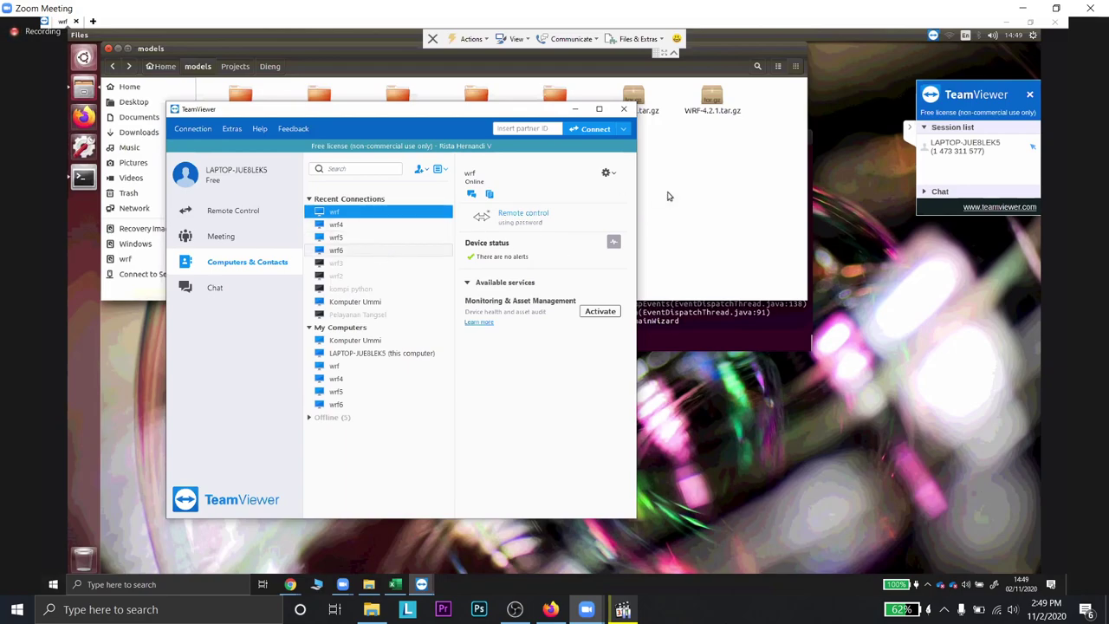
pyautogui.click(256, 102)
pyautogui.click(245, 99)
pyautogui.rightClick(245, 99)
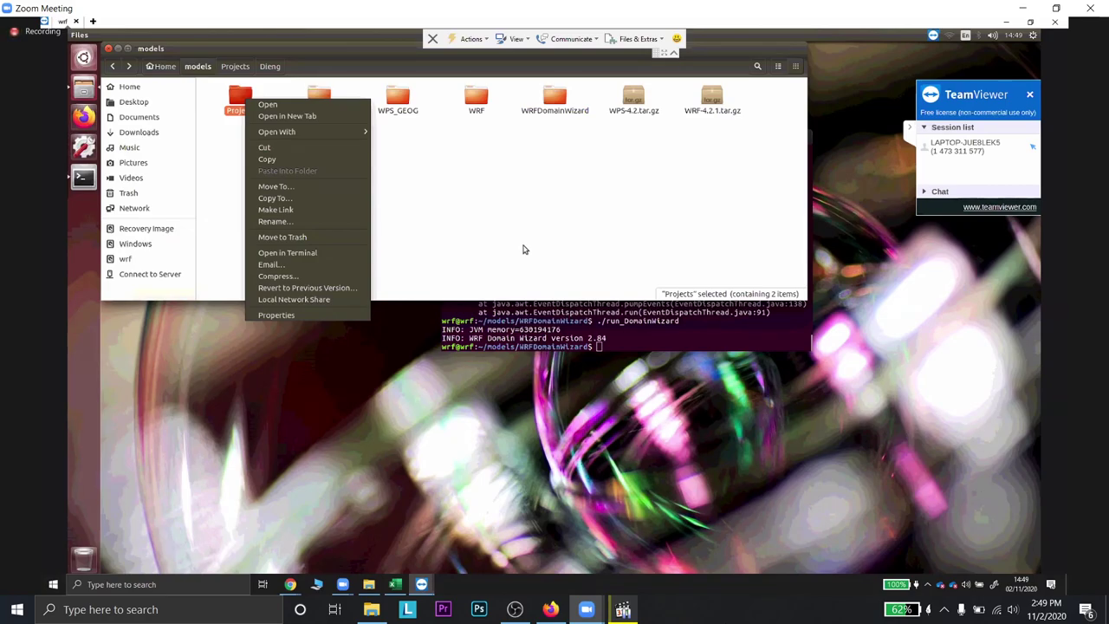
pyautogui.click(522, 250)
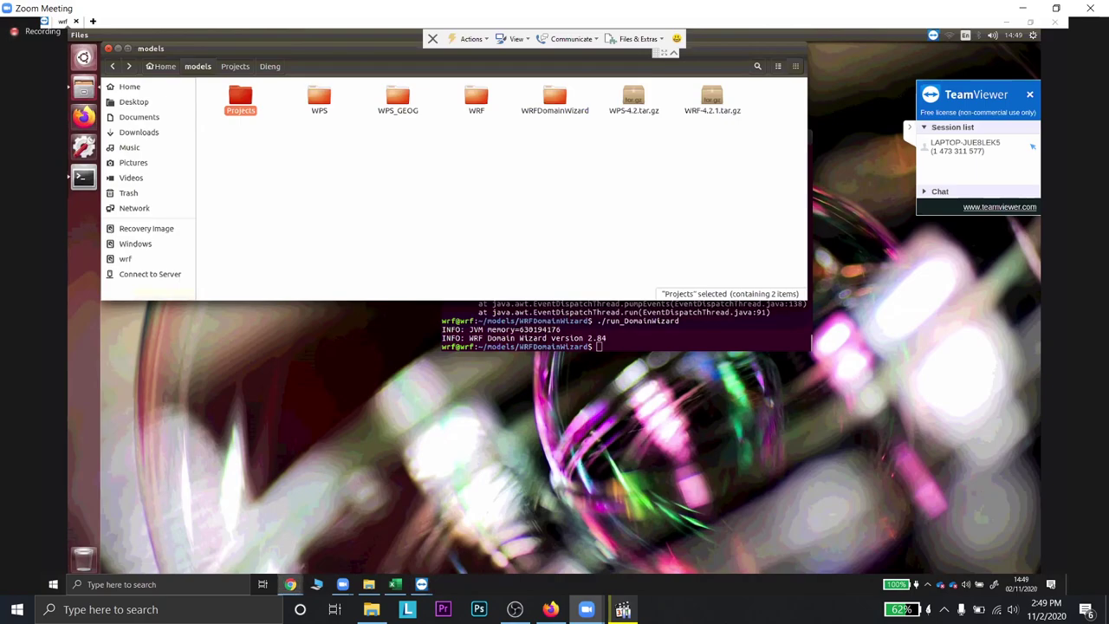
pyautogui.click(632, 332)
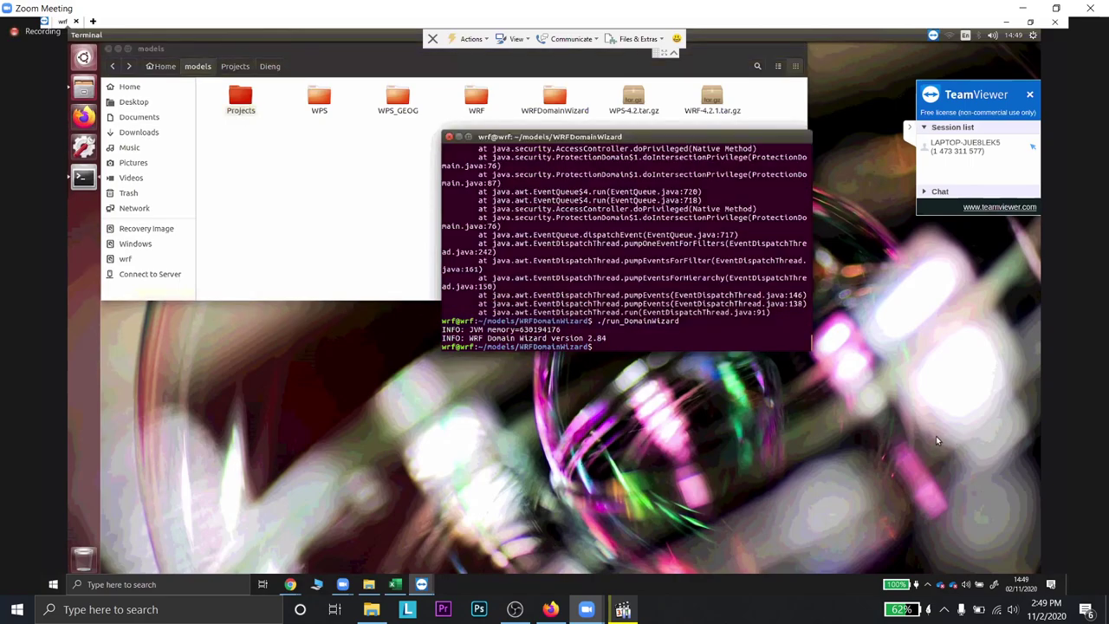
# - Bring the models folder forward and launch Firefox from the remote Ubuntu dock
pyautogui.click(351, 156)
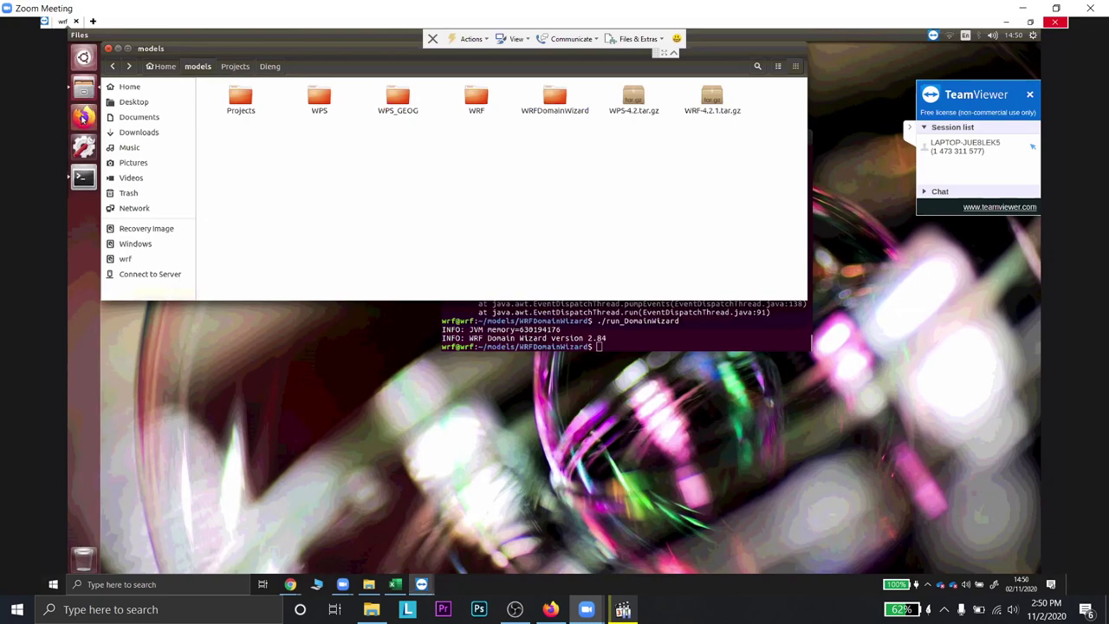
pyautogui.click(83, 117)
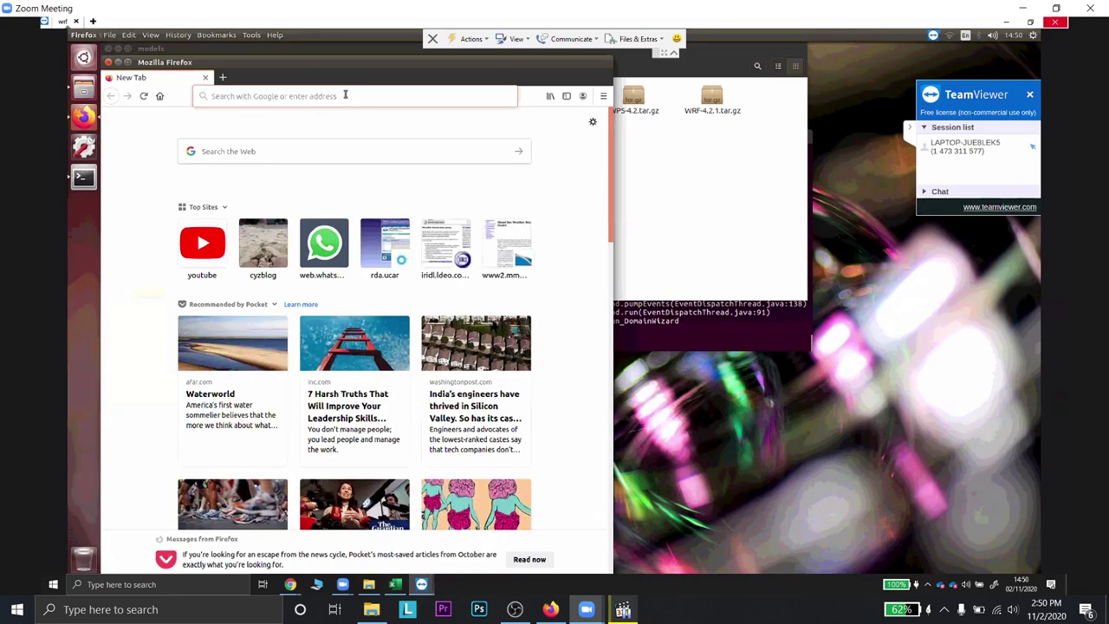
# - Load the pasted ds083.3 dataset URL and open the page's Sign In form
pyautogui.click(345, 95)
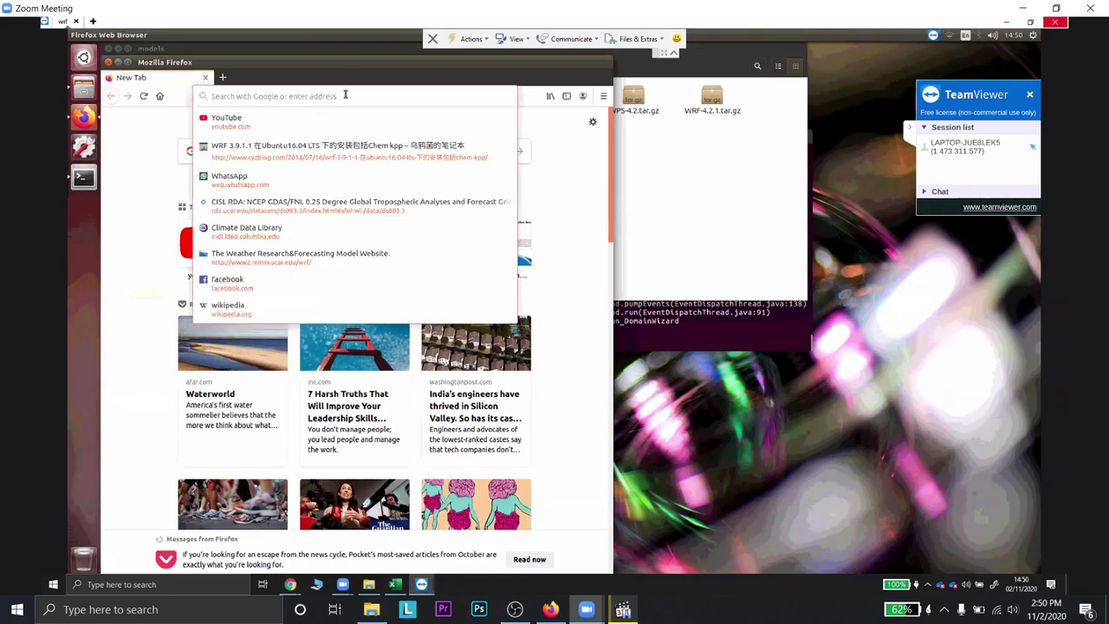
pyautogui.write('https://rda.ucar.edu/datasets/ds083.3/index.html#sfol-wl-/data/ds083.3')
pyautogui.click(340, 121)
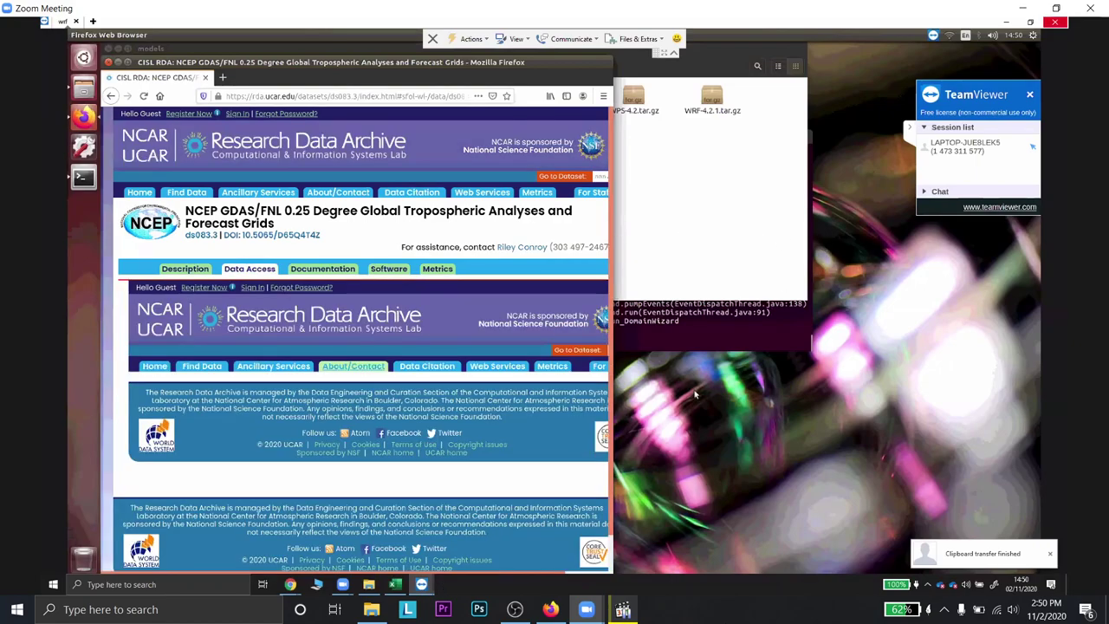
pyautogui.scroll(-1, 655, 431)
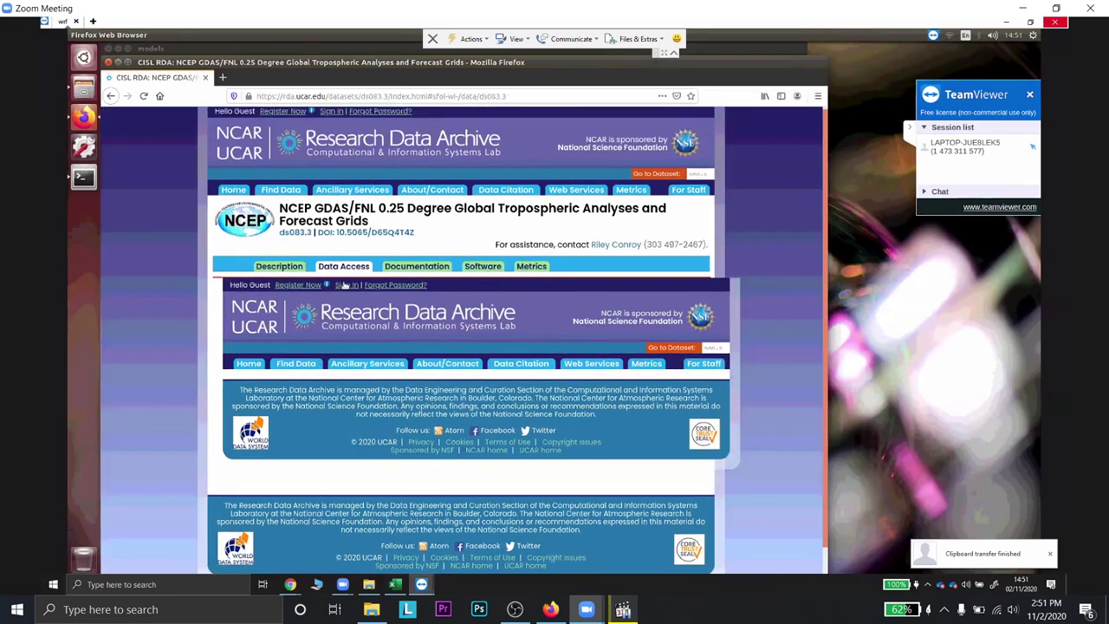
pyautogui.click(346, 285)
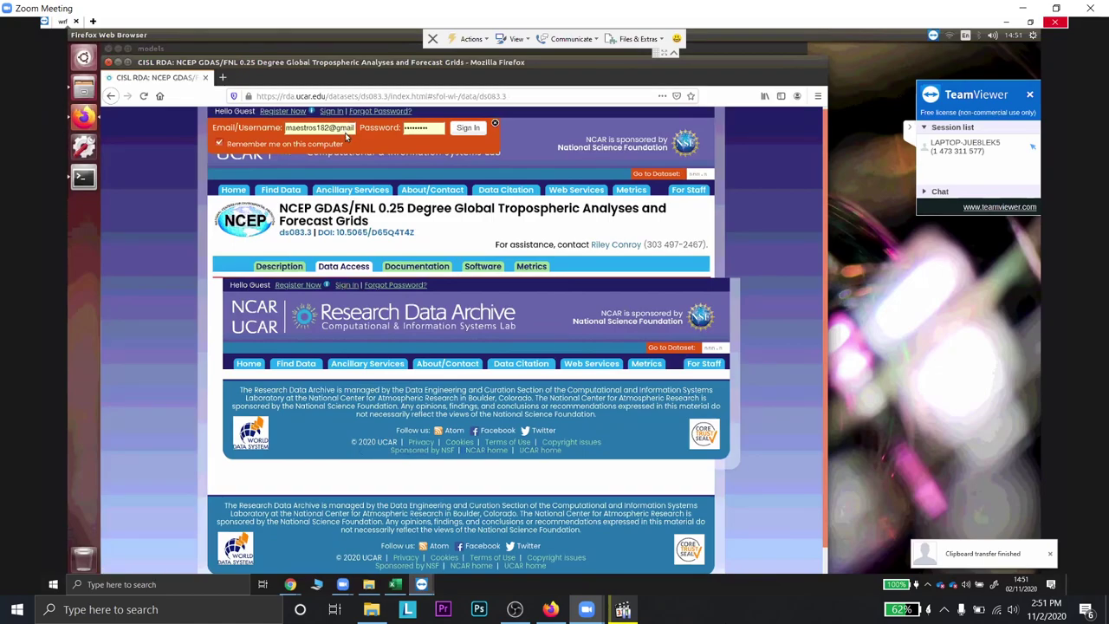
# - Replace the saved e-mail with the other account's address and enter its new password
pyautogui.click(329, 128)
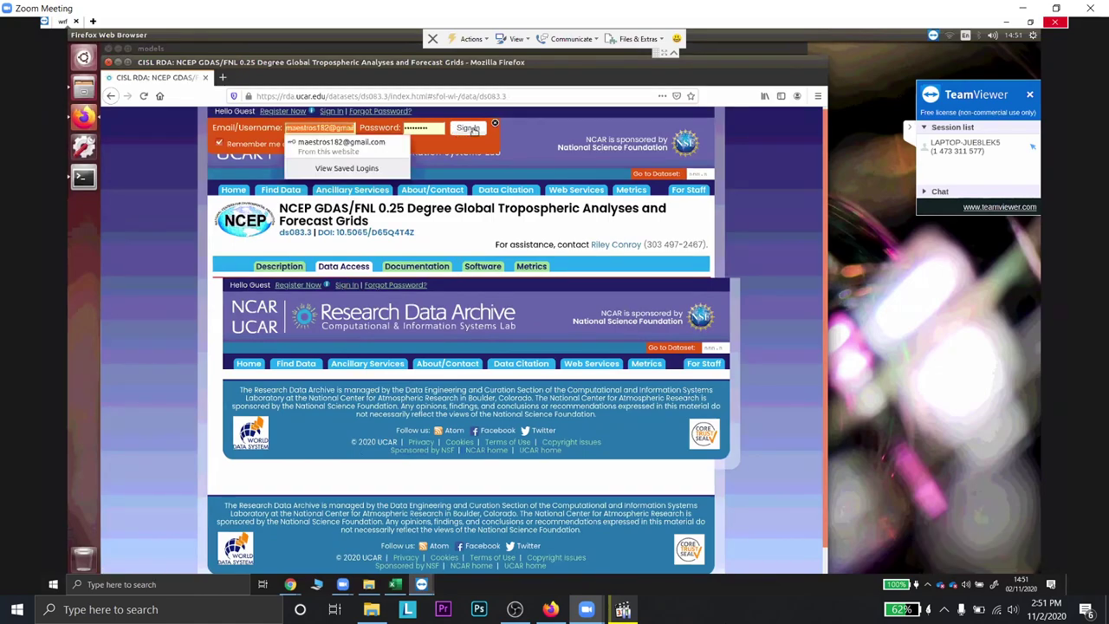
pyautogui.click(329, 138)
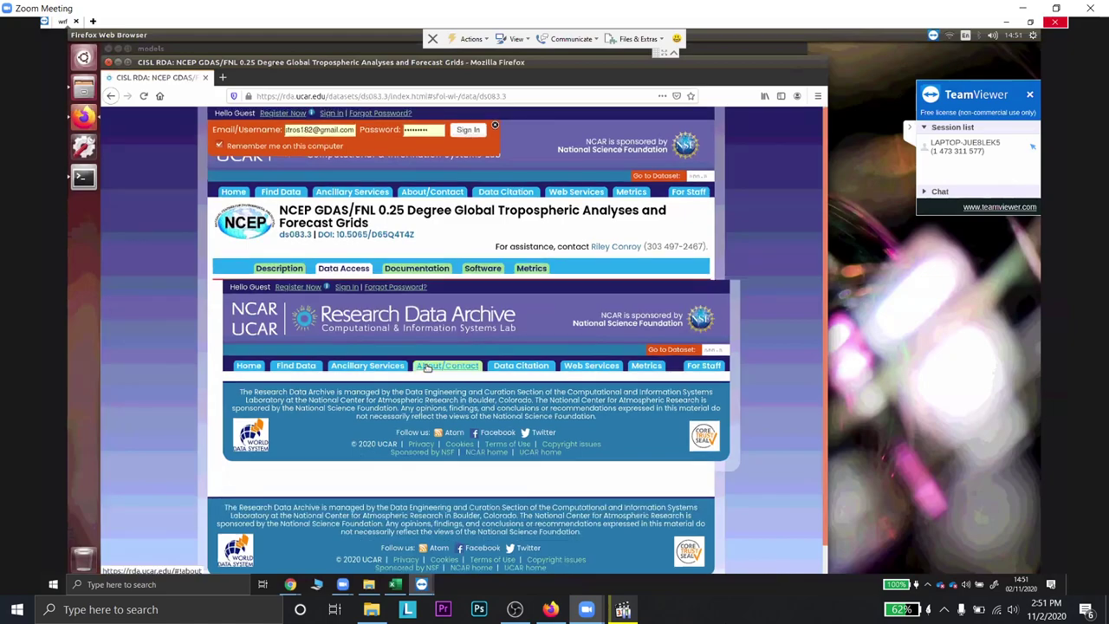
pyautogui.tripleClick(332, 135)
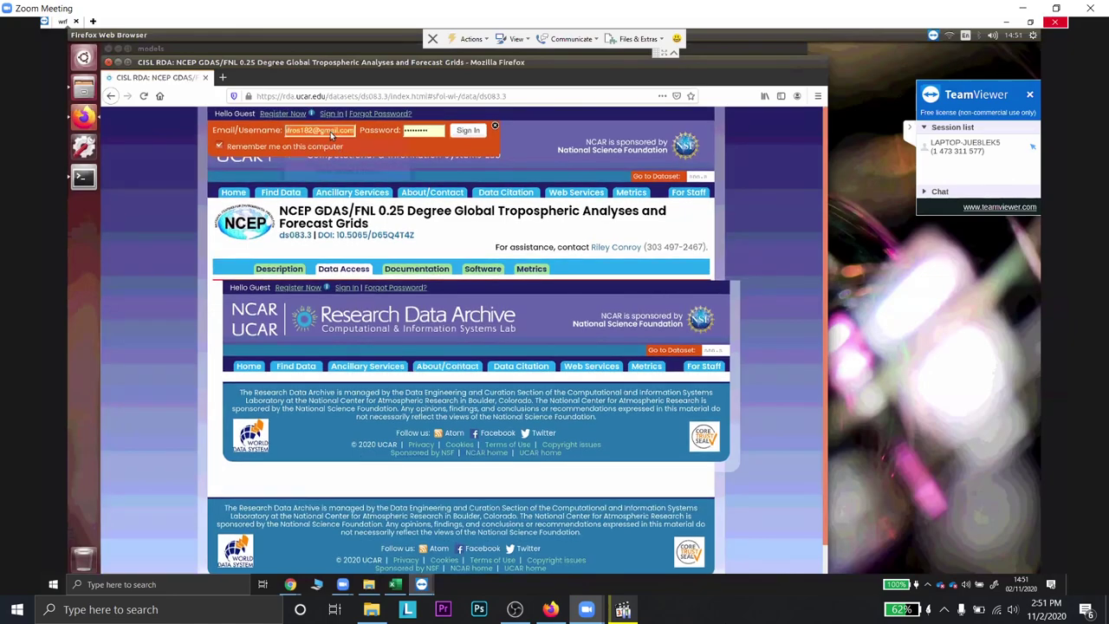
pyautogui.click(331, 135)
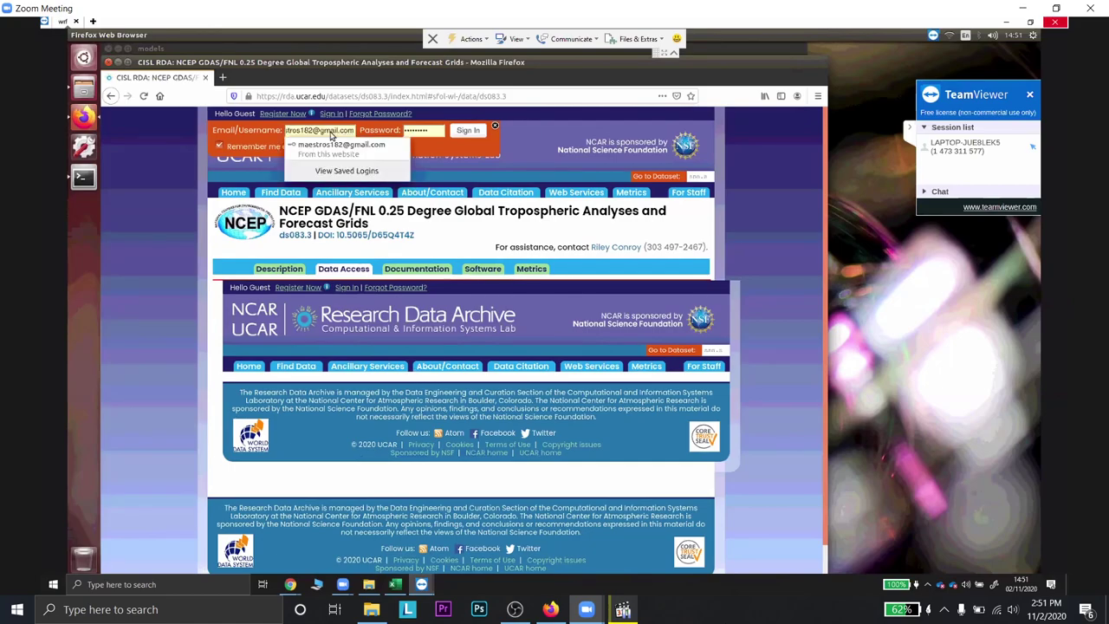
pyautogui.write('is')
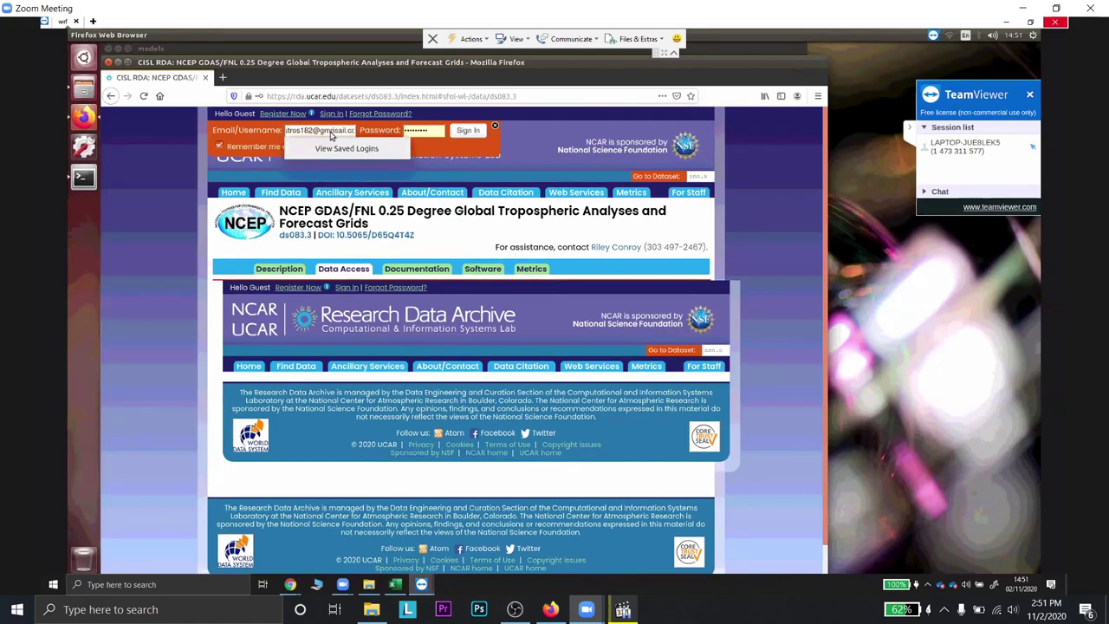
pyautogui.hotkey('ctrl', 'a')
pyautogui.click(436, 129)
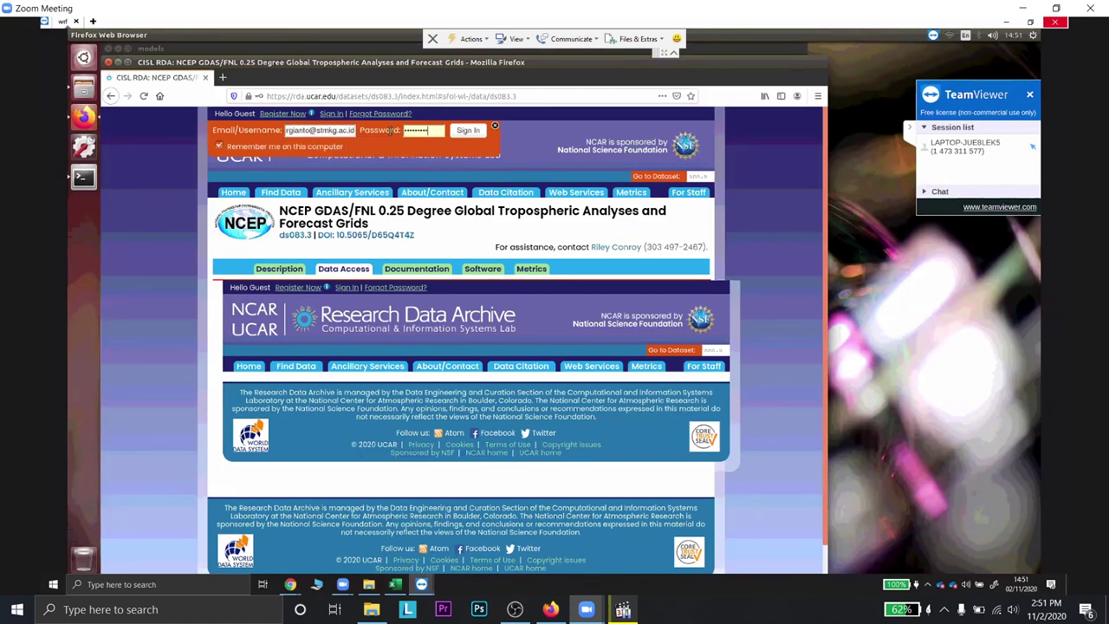
pyautogui.press('BackSpace')
pyautogui.write('••••••••')
# - Retry the NCAR RDA sign-in, then open the PIN praktik kelompok 1 chat in WhatsApp Web
pyautogui.click(344, 288)
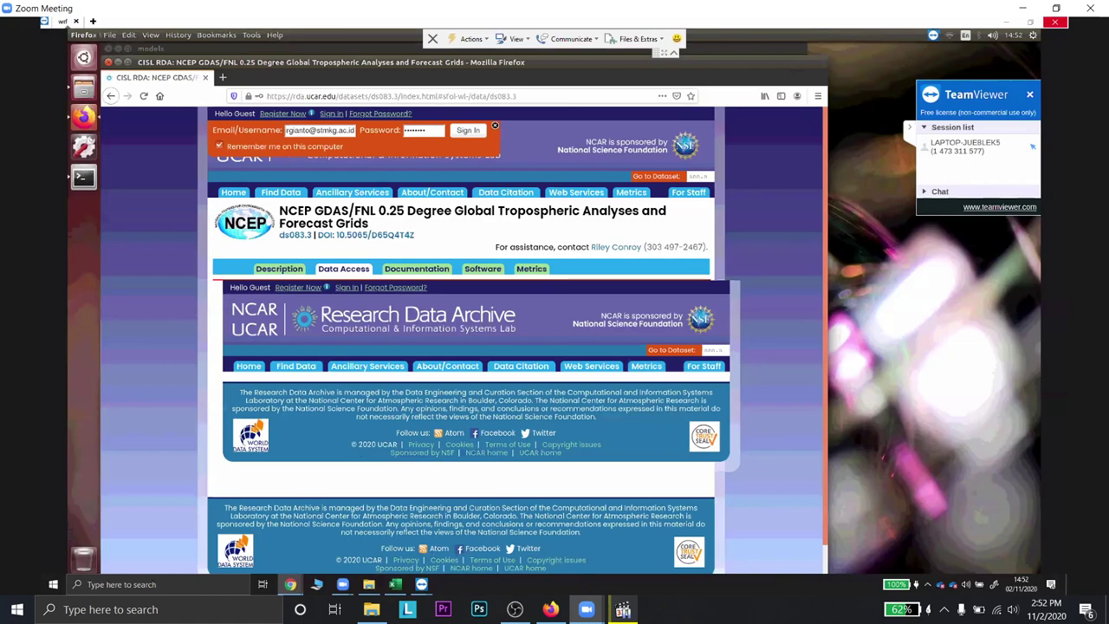
pyautogui.click(319, 130)
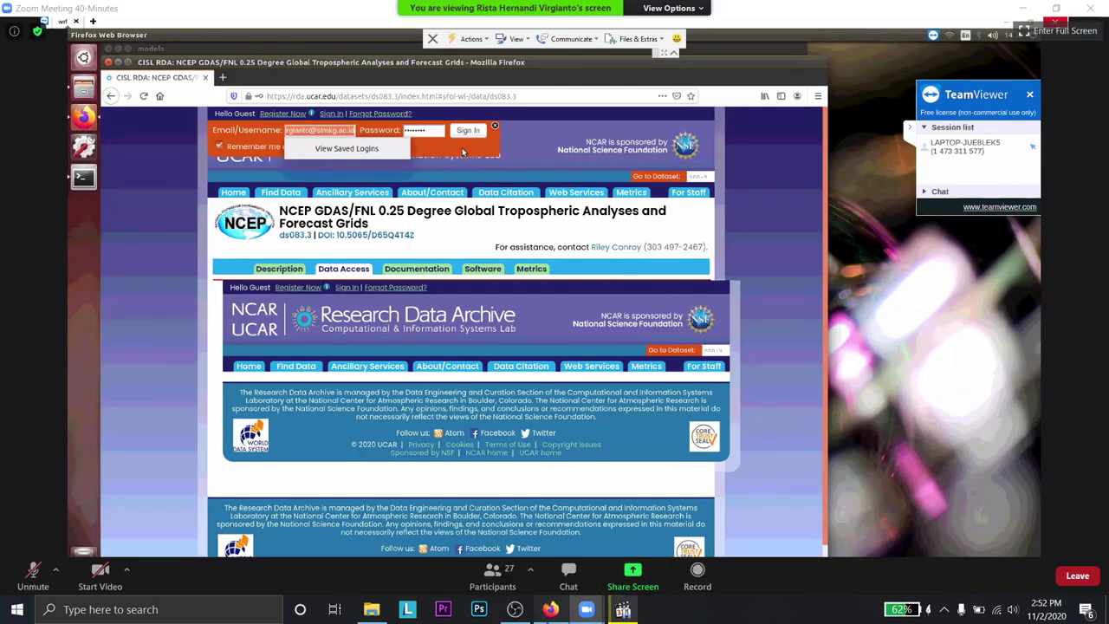
pyautogui.click(550, 609)
pyautogui.click(292, 358)
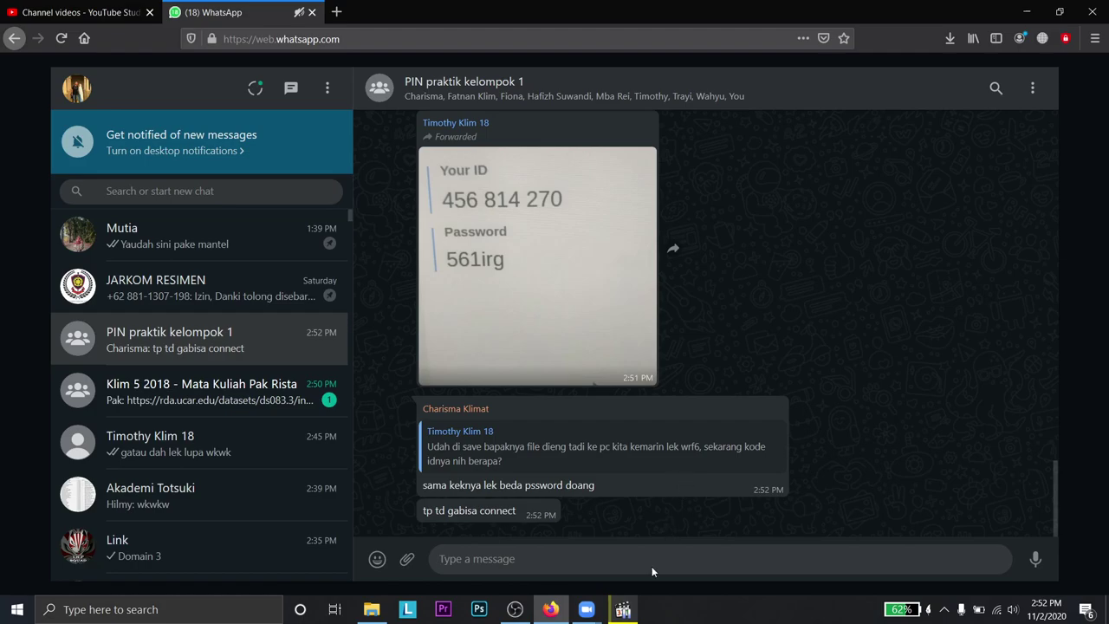
# - Glance at the TeamViewer recording and Zoom, then return to the PIN praktik kelompok 1 chat
pyautogui.click(627, 612)
pyautogui.click(587, 609)
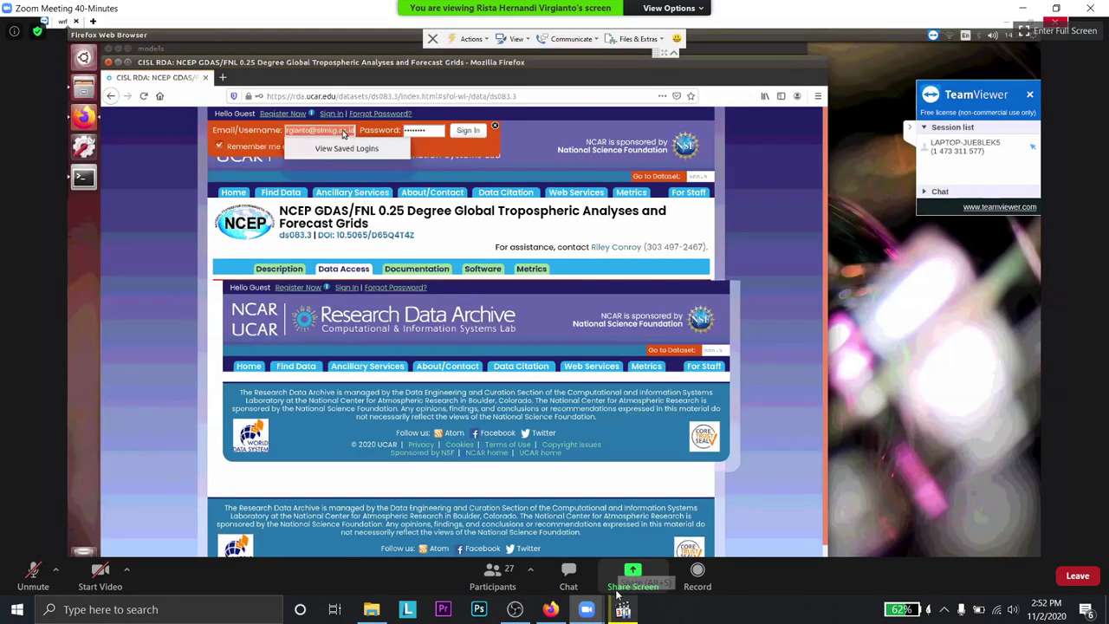
pyautogui.click(551, 609)
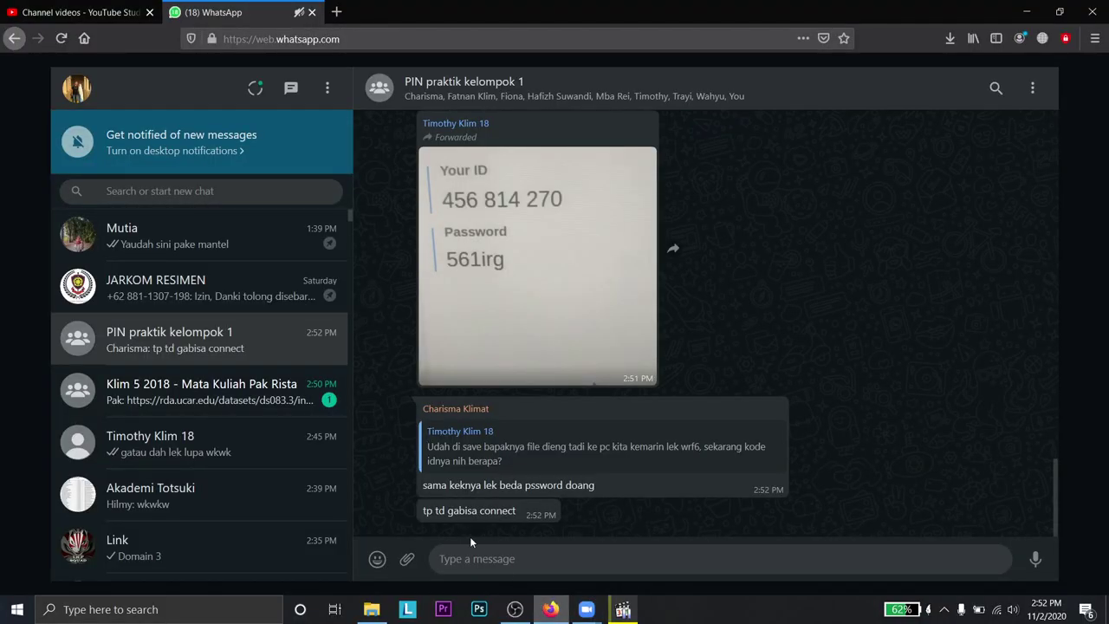
pyautogui.click(272, 384)
pyautogui.click(268, 325)
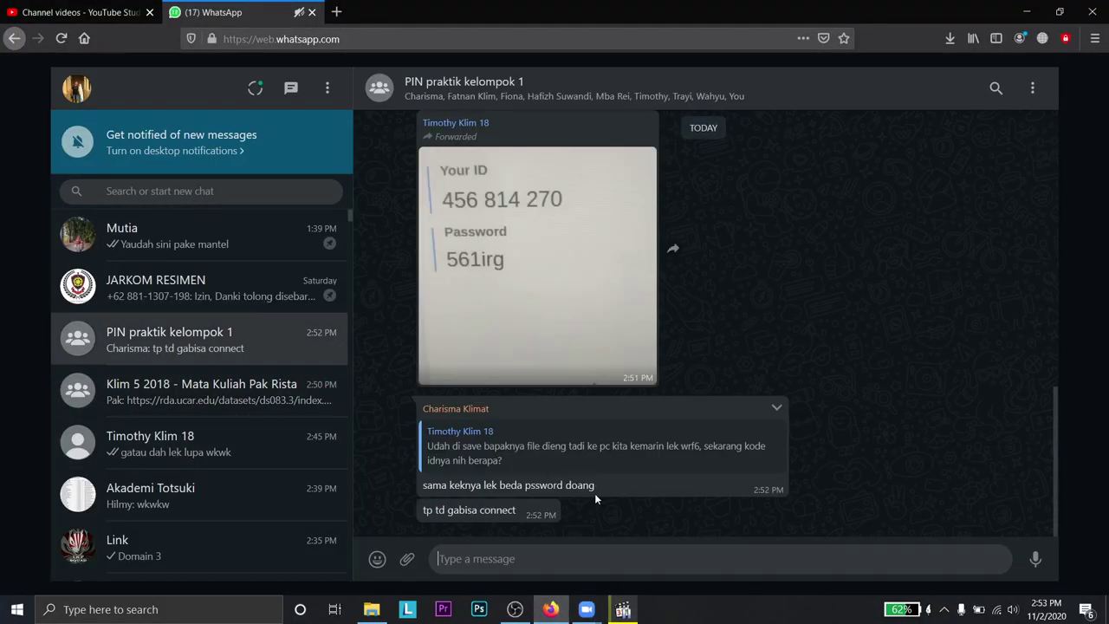
# - Send 'eh kan ga disuruh make team viewer bege wkwk' to the group and recheck TeamViewer
pyautogui.write('pass ny')
pyautogui.press('BackSpace')
pyautogui.press('BackSpace')
pyautogui.press('BackSpace')
pyautogui.press('BackSpace')
pyautogui.press('BackSpace')
pyautogui.press('BackSpace')
pyautogui.press('BackSpace')
pyautogui.press('BackSpace')
pyautogui.press('BackSpace')
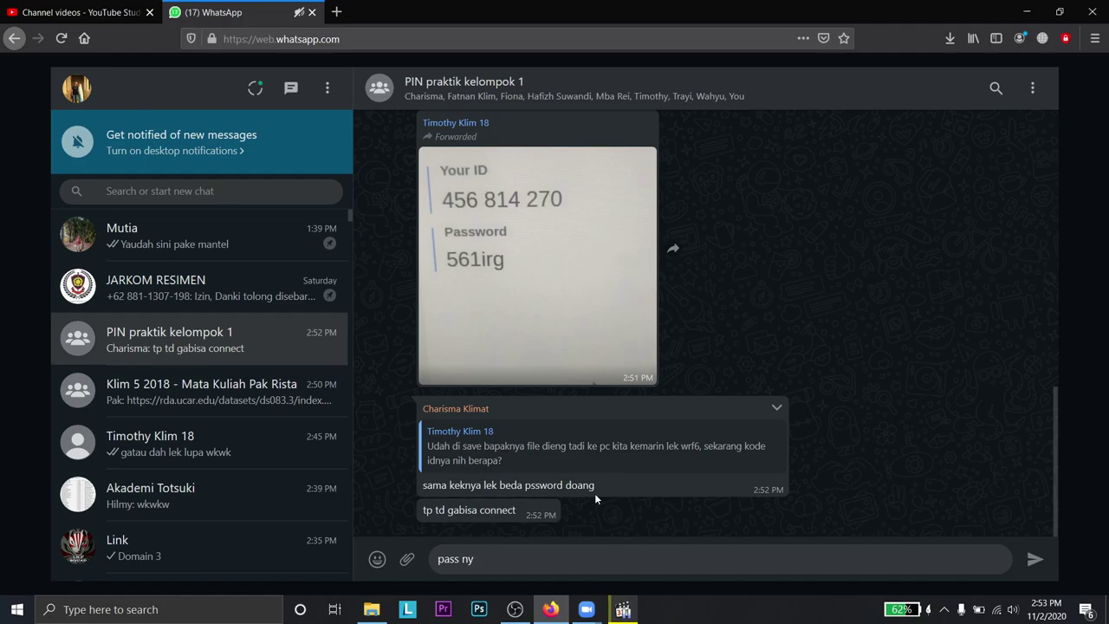
pyautogui.write('eh kan ga disuruh make team ')
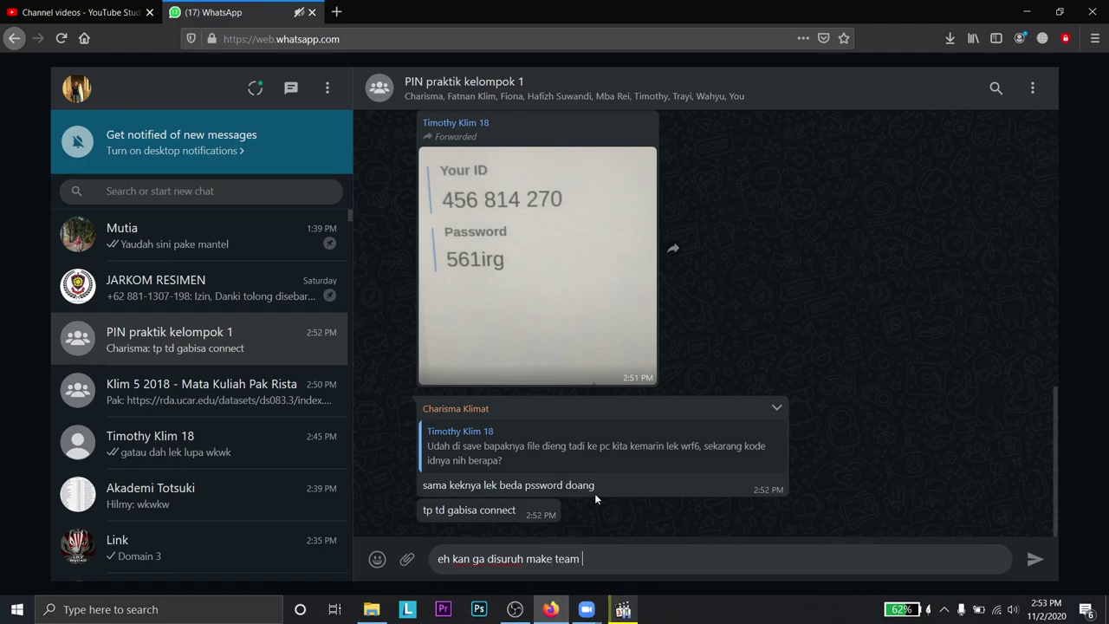
pyautogui.write('viewer bege wkwk')
pyautogui.press('Return')
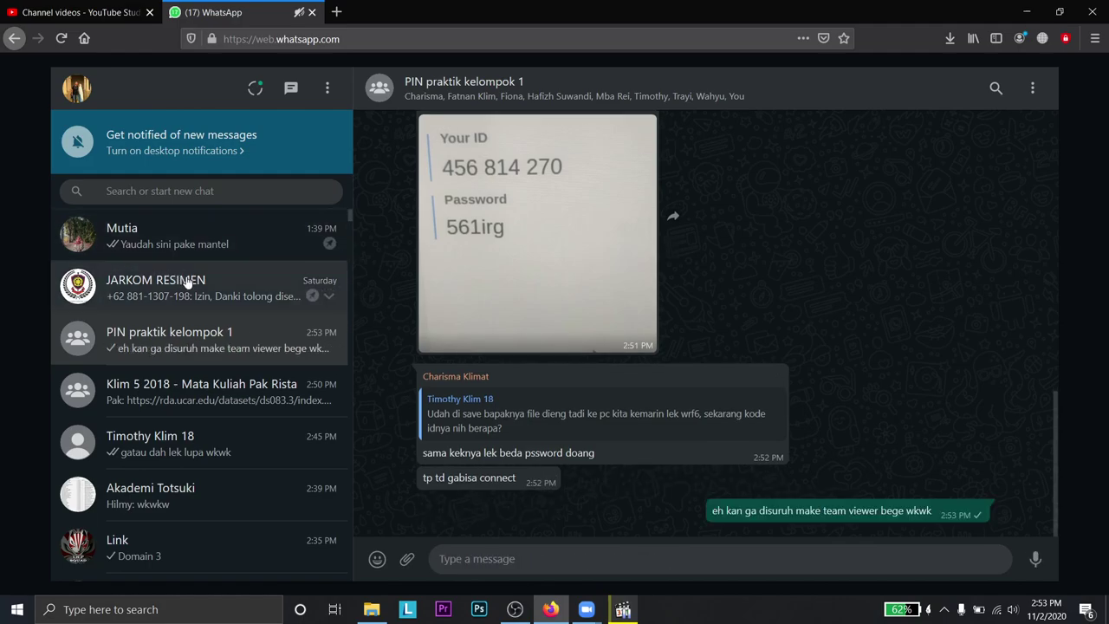
pyautogui.scroll(5, 442, 395)
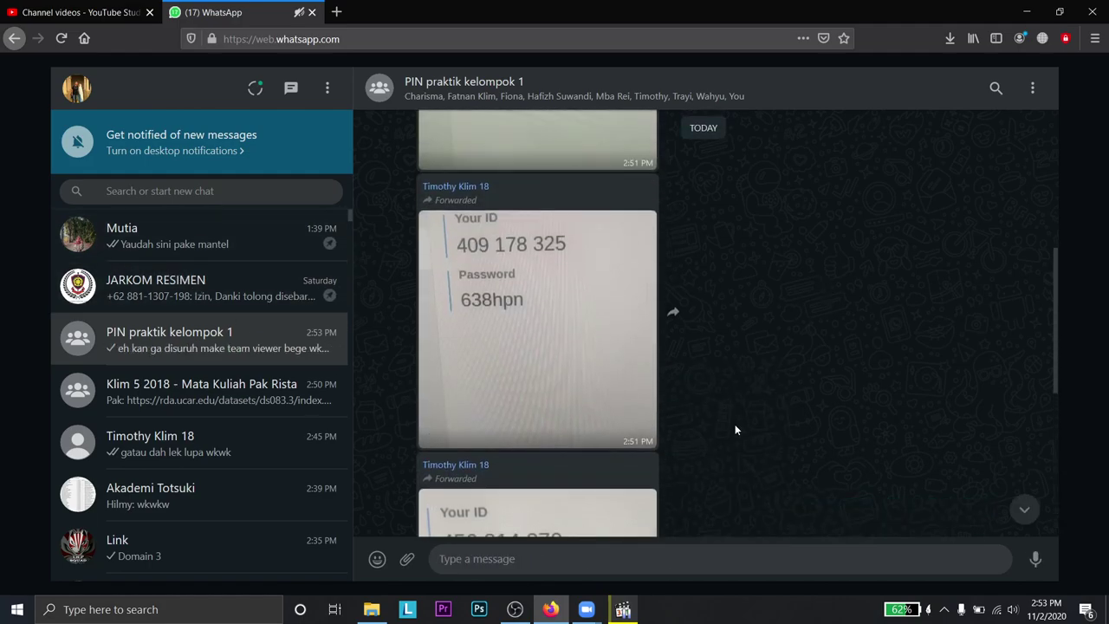
pyautogui.scroll(-5, 735, 424)
pyautogui.click(620, 608)
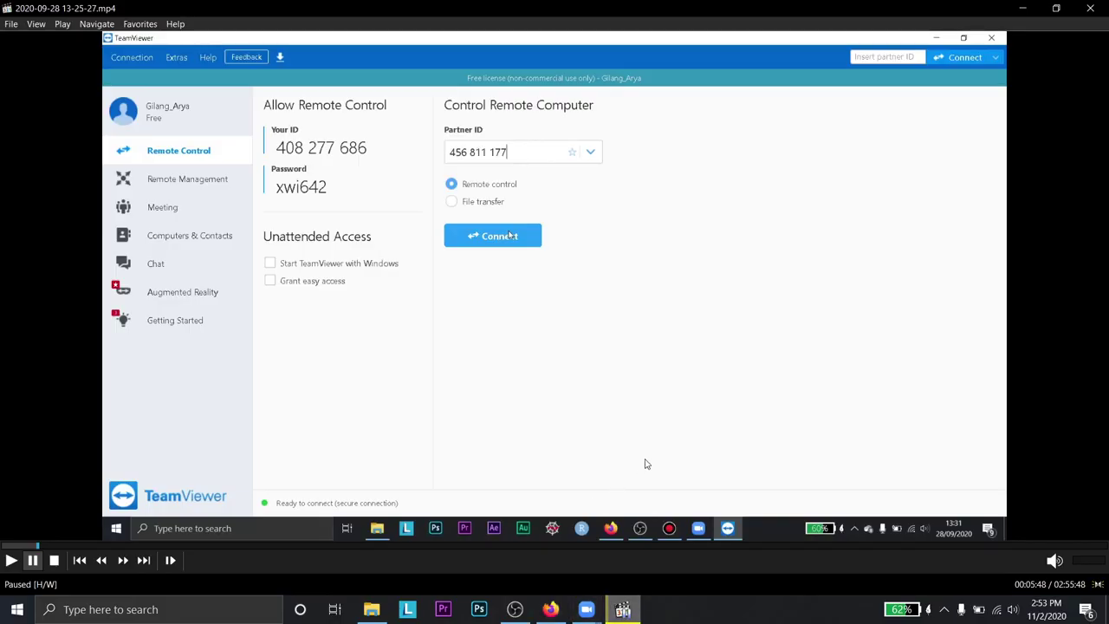
pyautogui.click(553, 611)
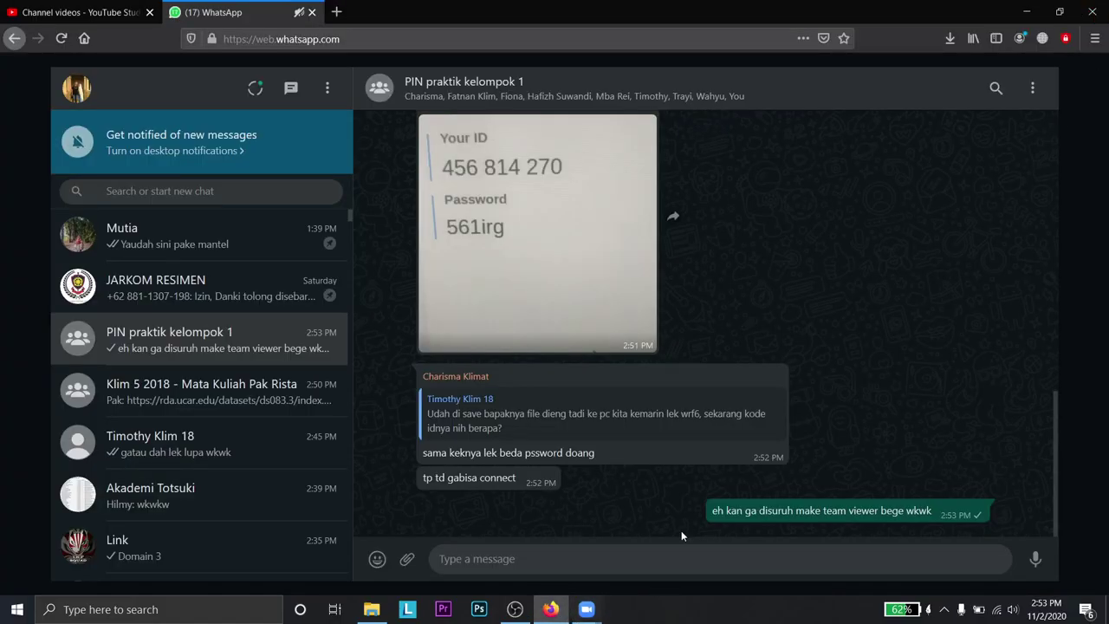
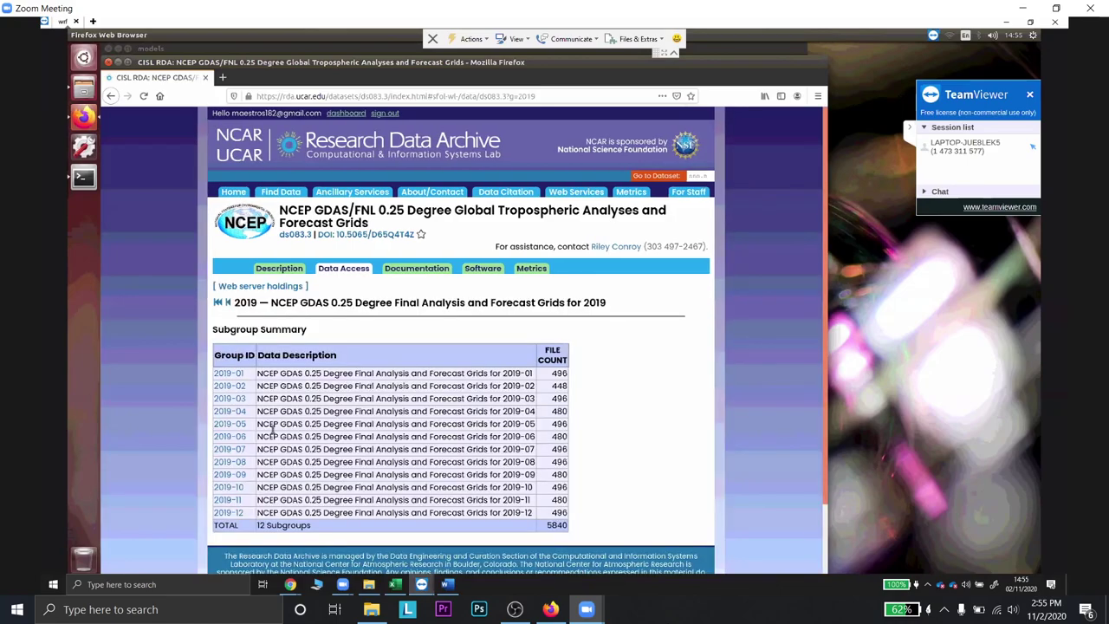
# - Open the 2019-08 file list of the NCEP GDAS/FNL 0.25 degree dataset
pyautogui.scroll(-2, 238, 390)
pyautogui.click(237, 386)
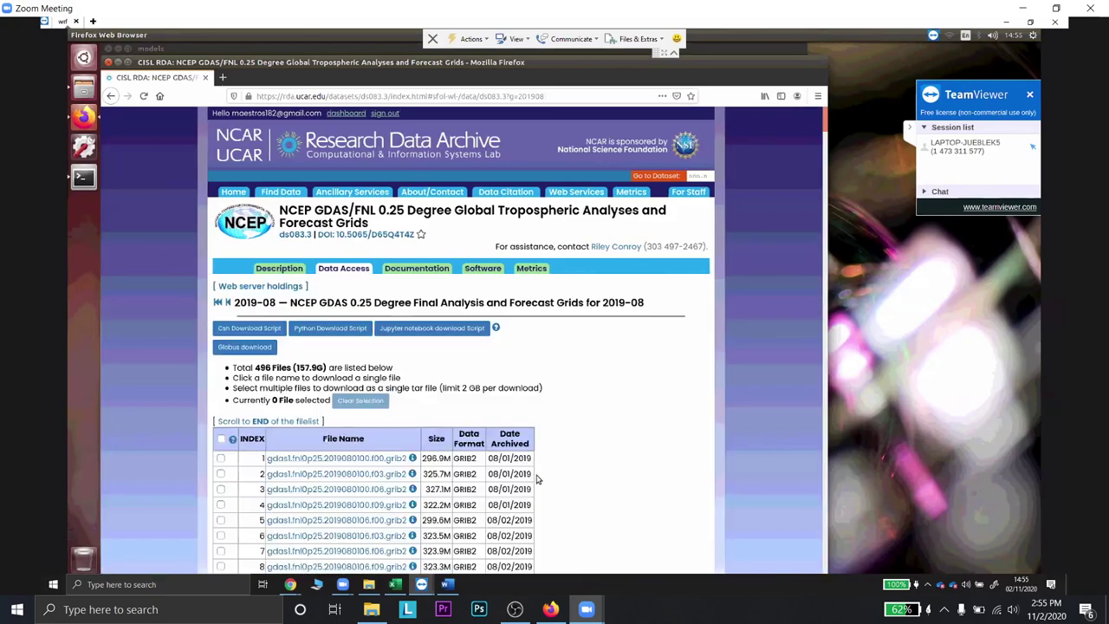
pyautogui.scroll(-2, 536, 480)
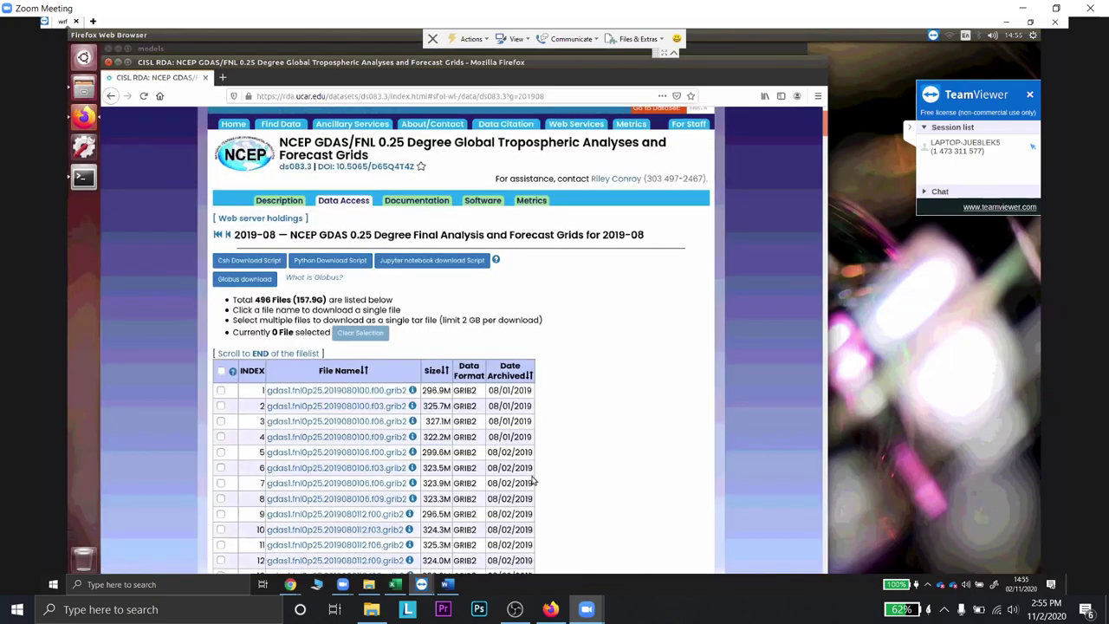
pyautogui.scroll(-2, 532, 479)
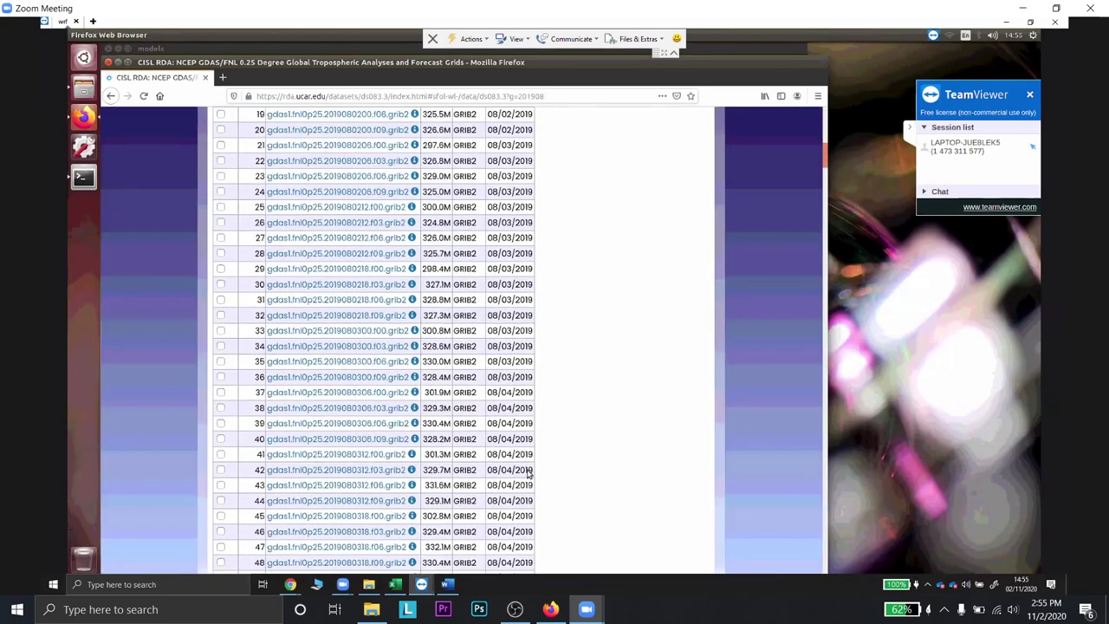
pyautogui.scroll(3, 527, 473)
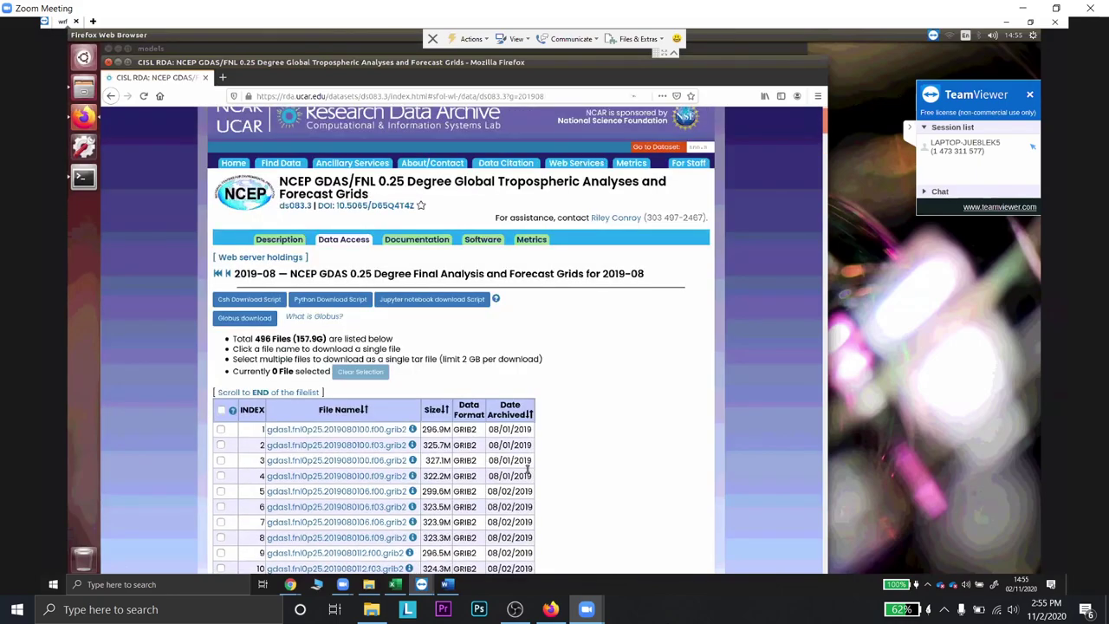
# - Zoom the file list page to 130% for easier reading
pyautogui.hotkey('ctrl', '+')
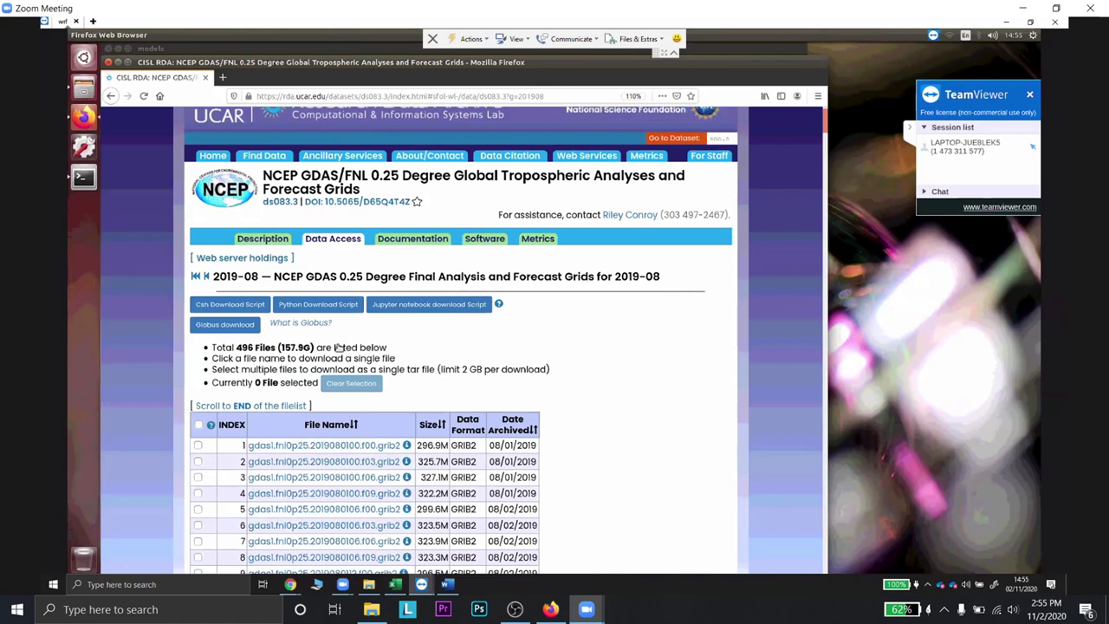
pyautogui.hotkey('ctrl', '+')
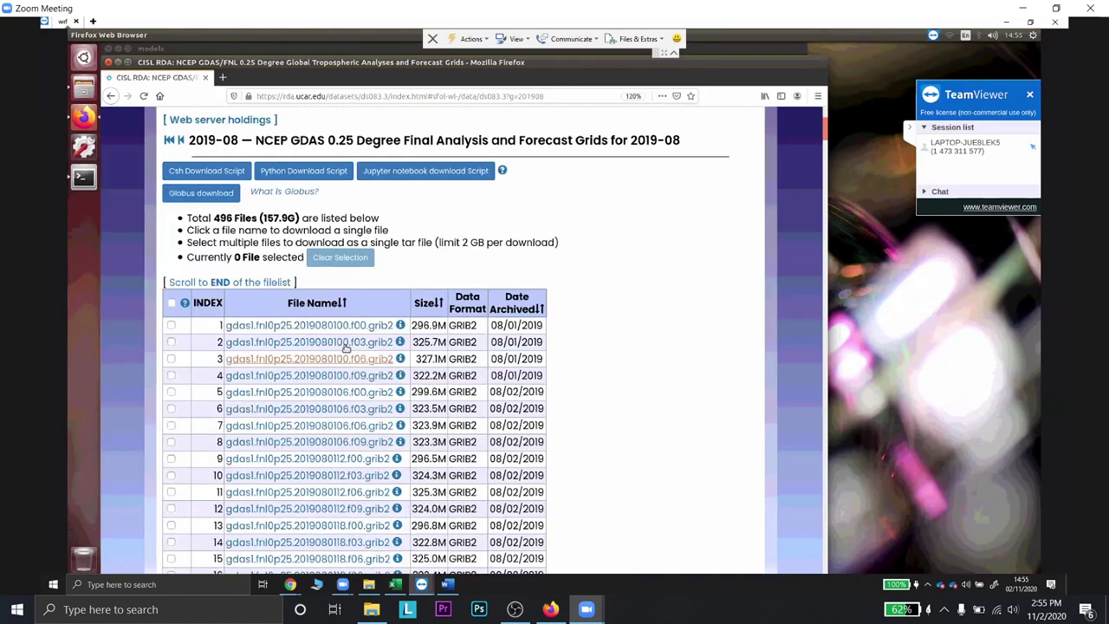
pyautogui.hotkey('ctrl', '+')
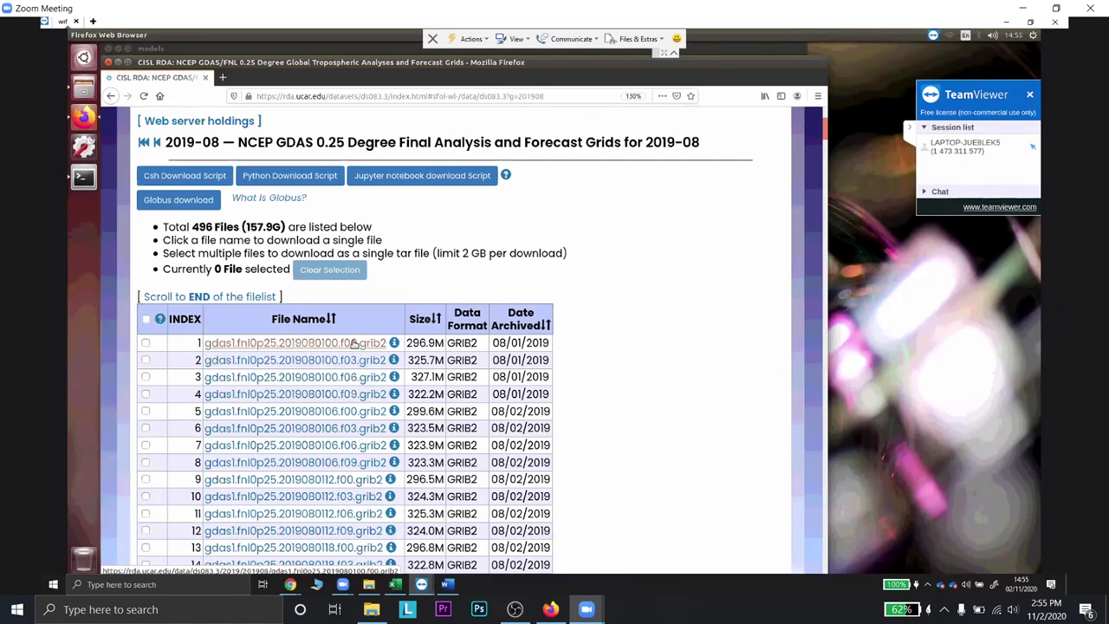
pyautogui.click(355, 376)
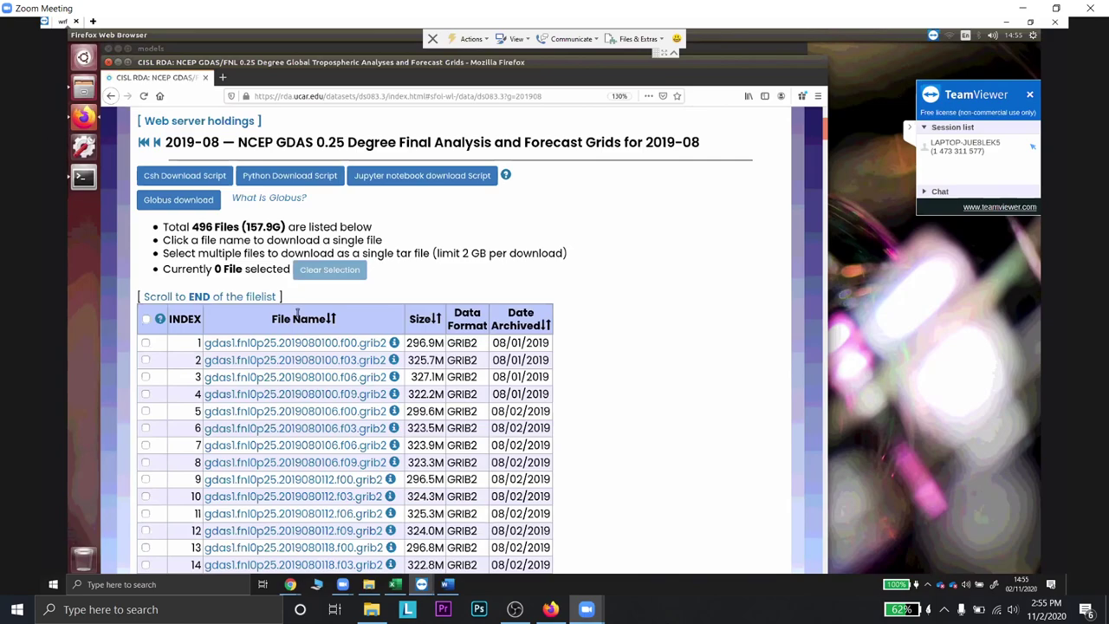
pyautogui.click(1023, 588)
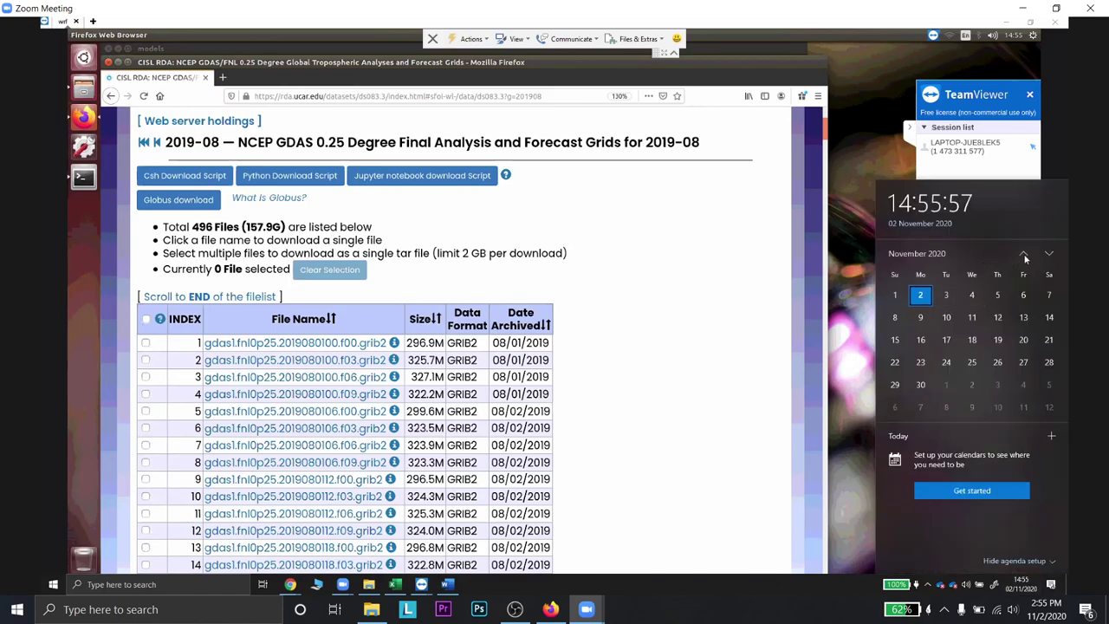
pyautogui.scroll(4, 1024, 258)
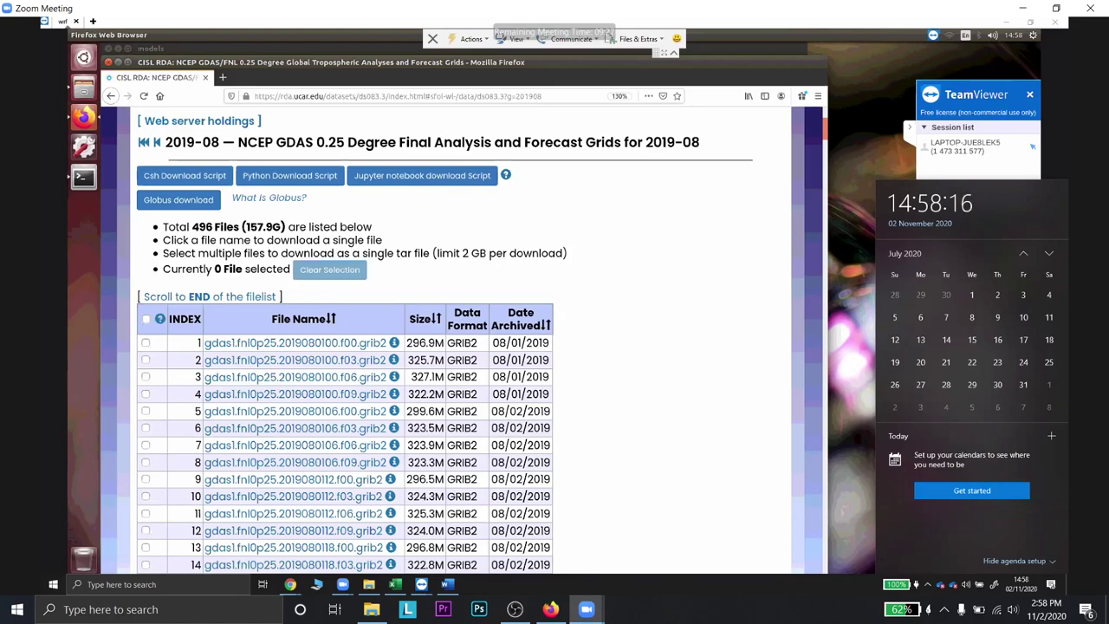
pyautogui.press('Escape')
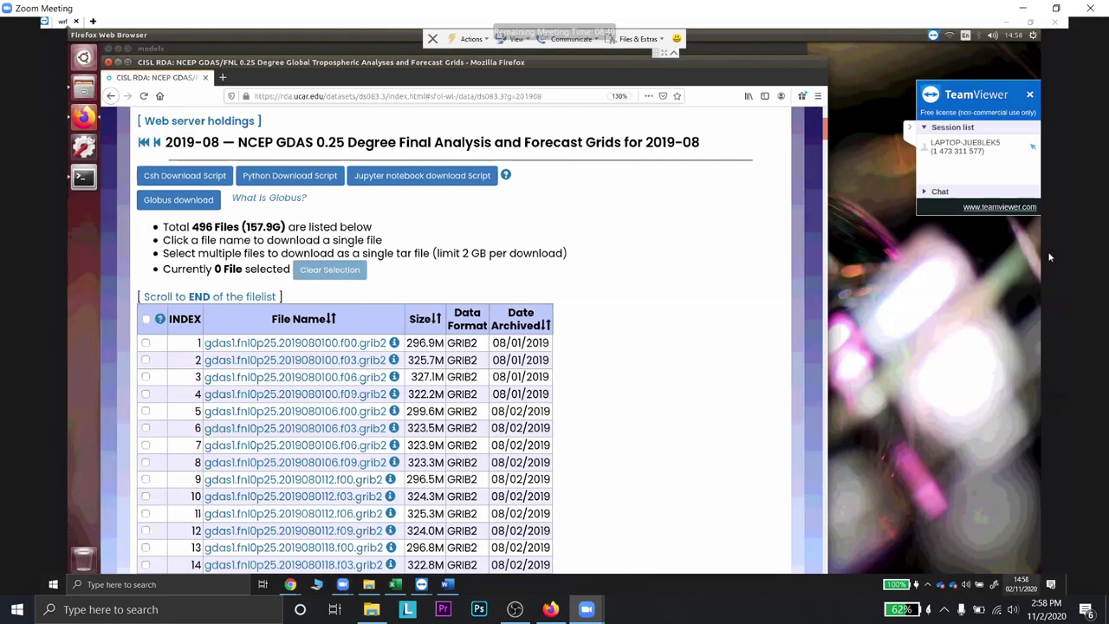
# - Bring August 2020 into the taskbar calendar and point out the 5th, 1st and 7th
pyautogui.scroll(1, 1039, 306)
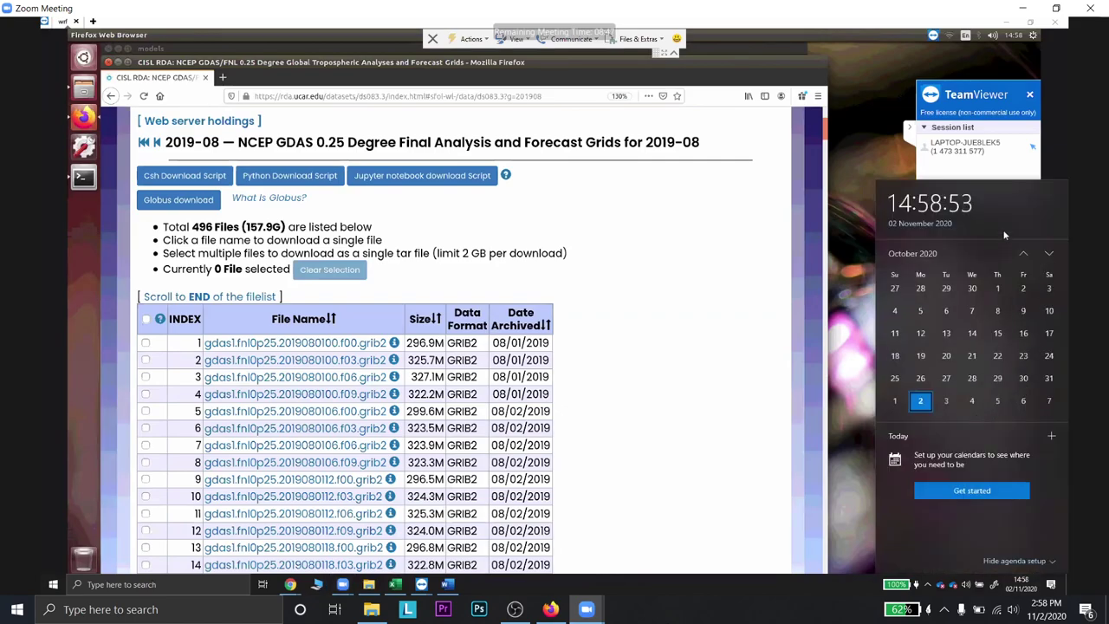
pyautogui.scroll(2, 901, 299)
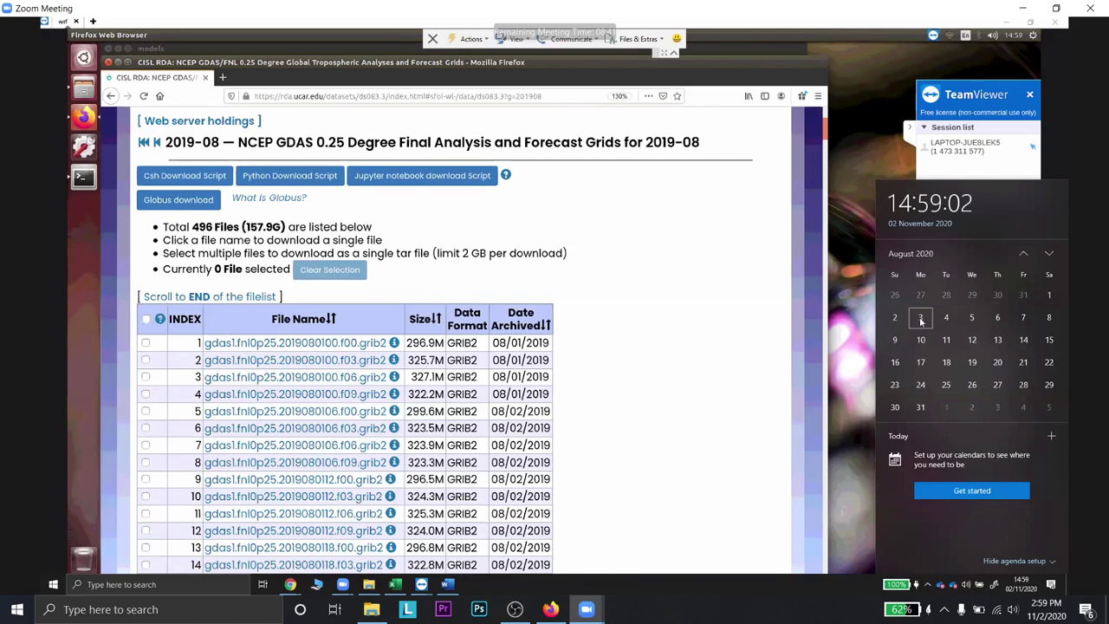
pyautogui.click(971, 318)
pyautogui.click(1049, 297)
pyautogui.click(1022, 318)
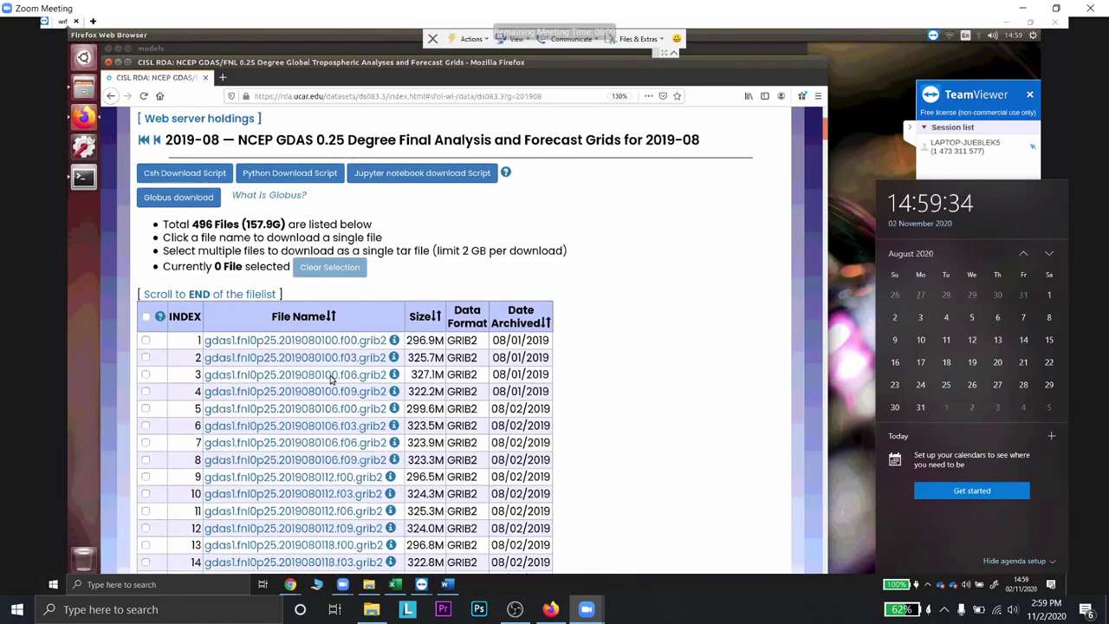
pyautogui.scroll(-1, 335, 389)
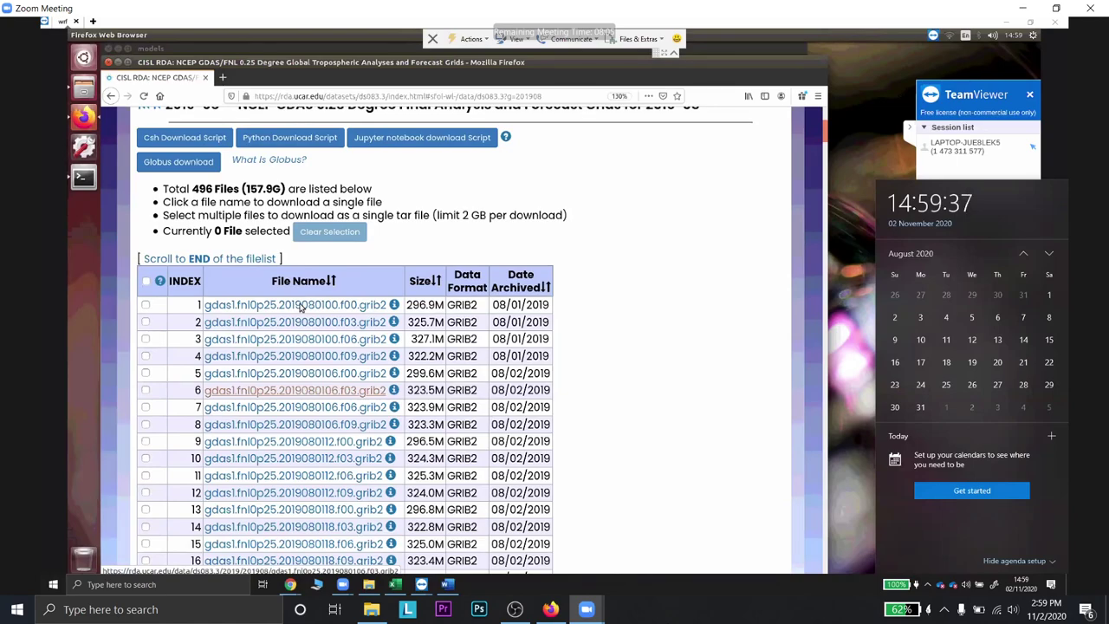
# - Save gdas1.fnl0p25.2019080100.f00.grib2 and check its download progress
pyautogui.click(300, 305)
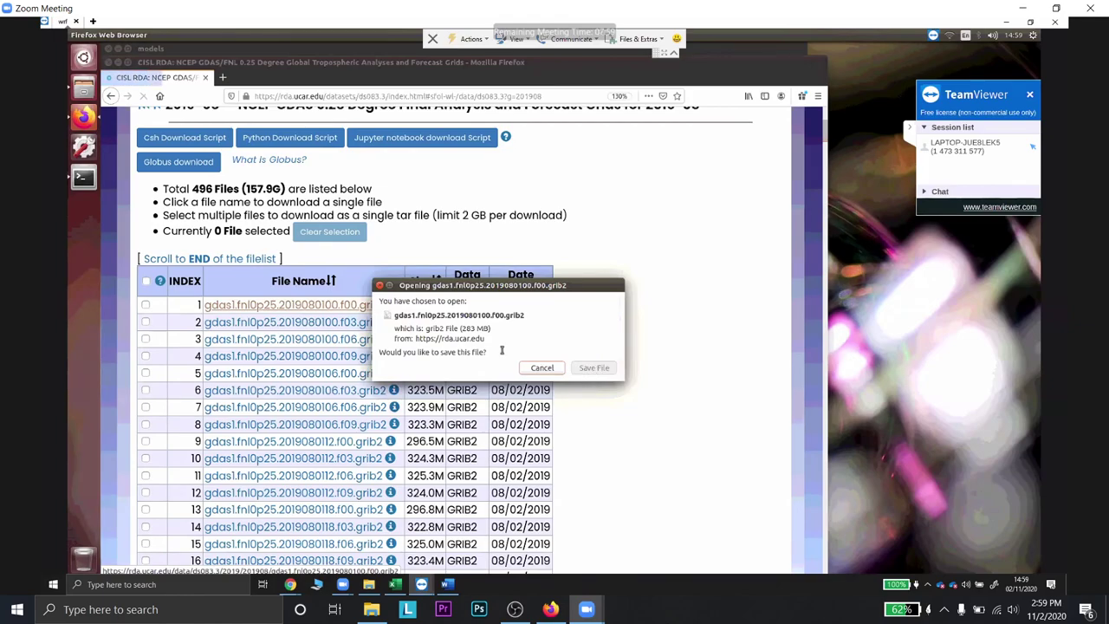
pyautogui.press('Return')
pyautogui.scroll(-1, 501, 135)
pyautogui.scroll(-1, 481, 124)
pyautogui.scroll(-1, 371, 294)
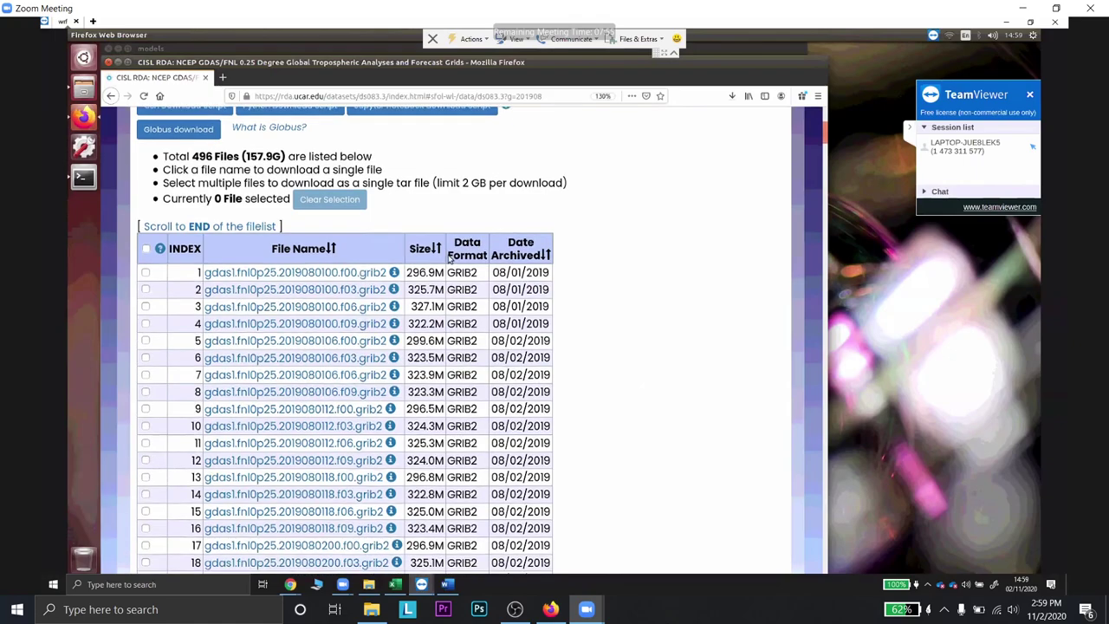
pyautogui.click(332, 267)
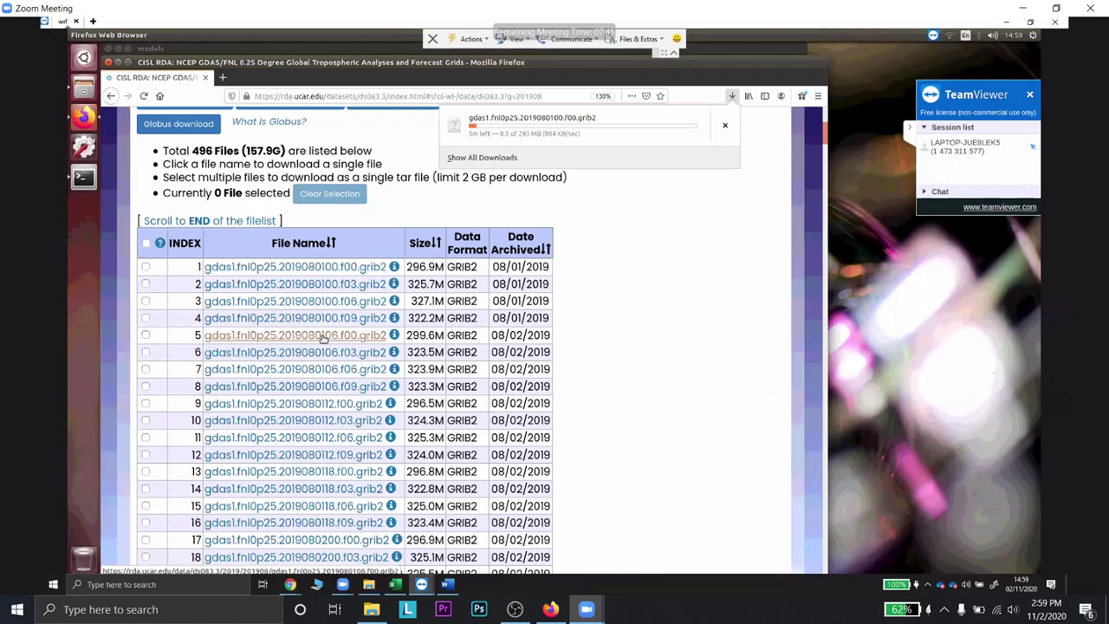
# - Save the 2019080106.f00 GRIB2 file and request the 2019080112.f00 file
pyautogui.click(585, 373)
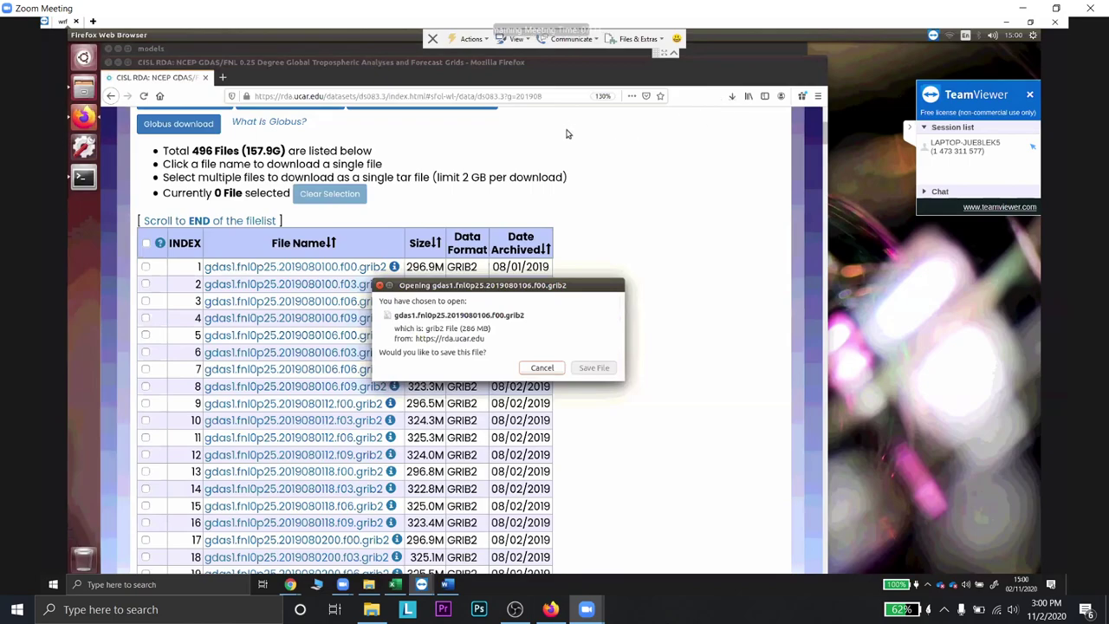
pyautogui.press('Return')
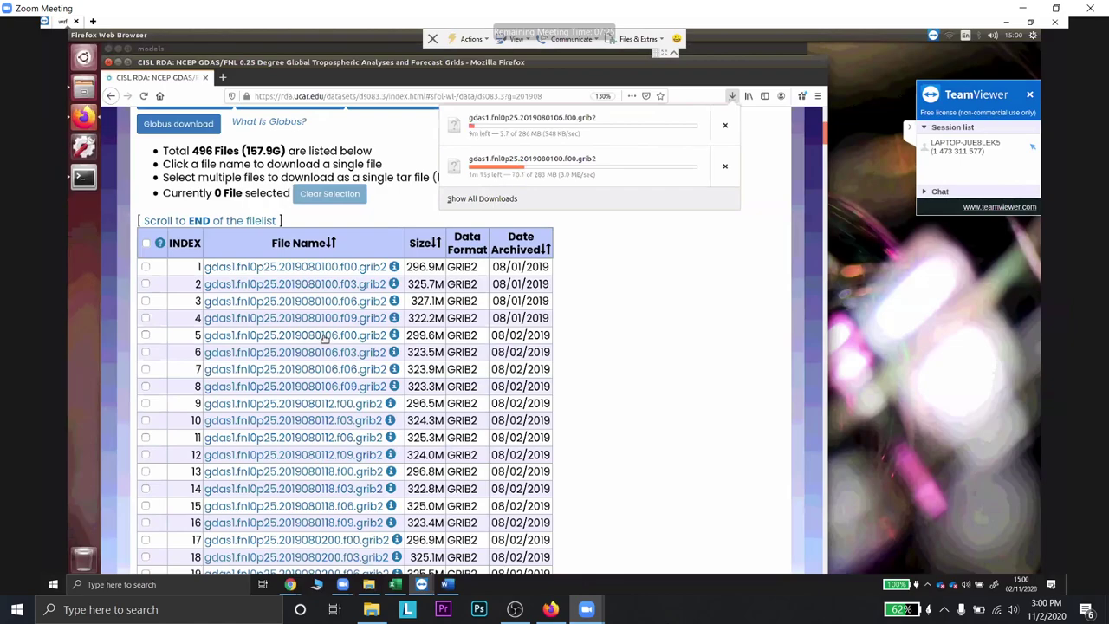
pyautogui.click(317, 368)
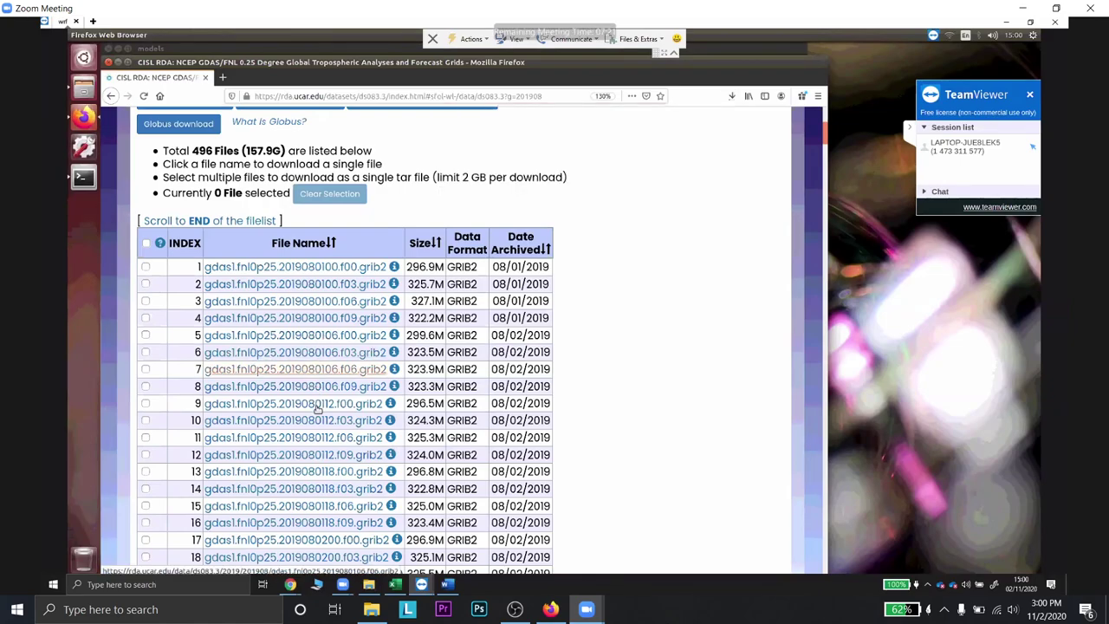
pyautogui.click(317, 405)
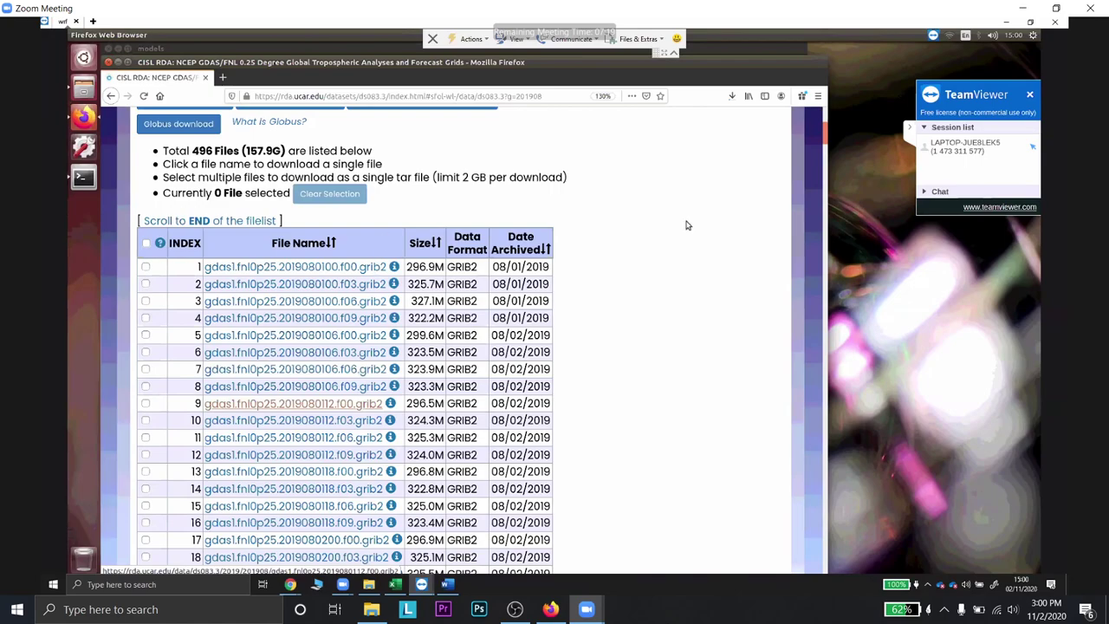
pyautogui.scroll(4, 697, 231)
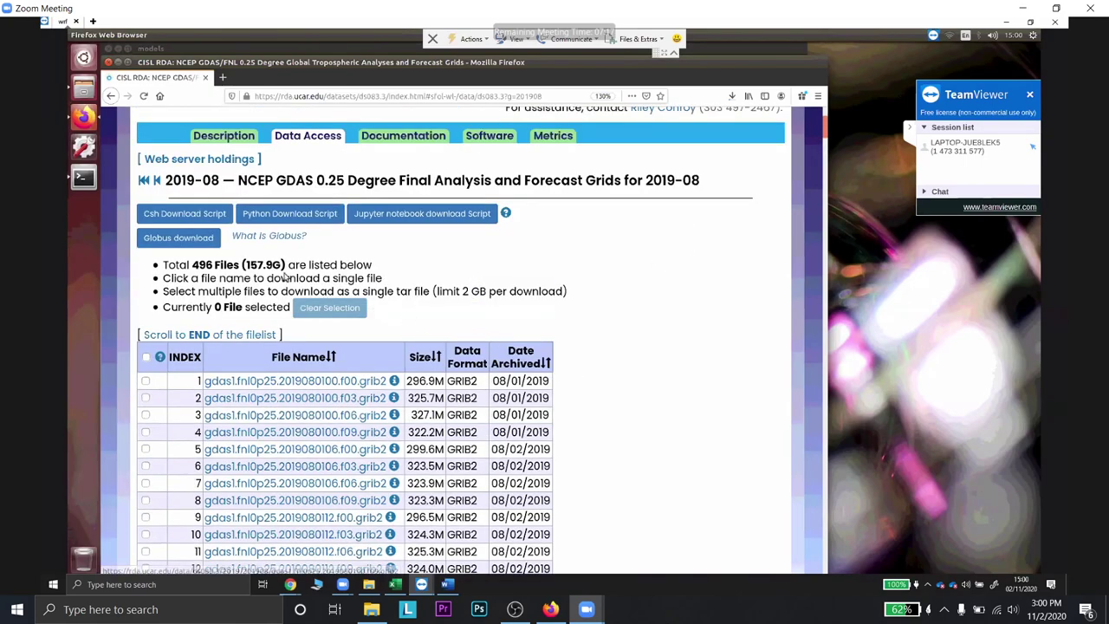
pyautogui.scroll(1, 286, 277)
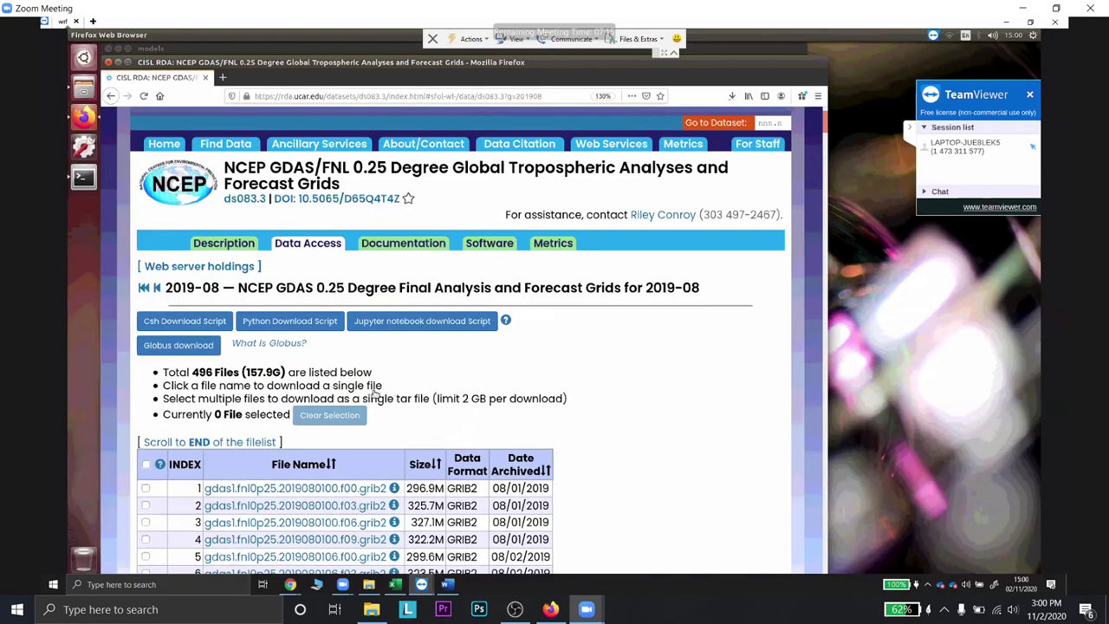
pyautogui.scroll(2, 333, 398)
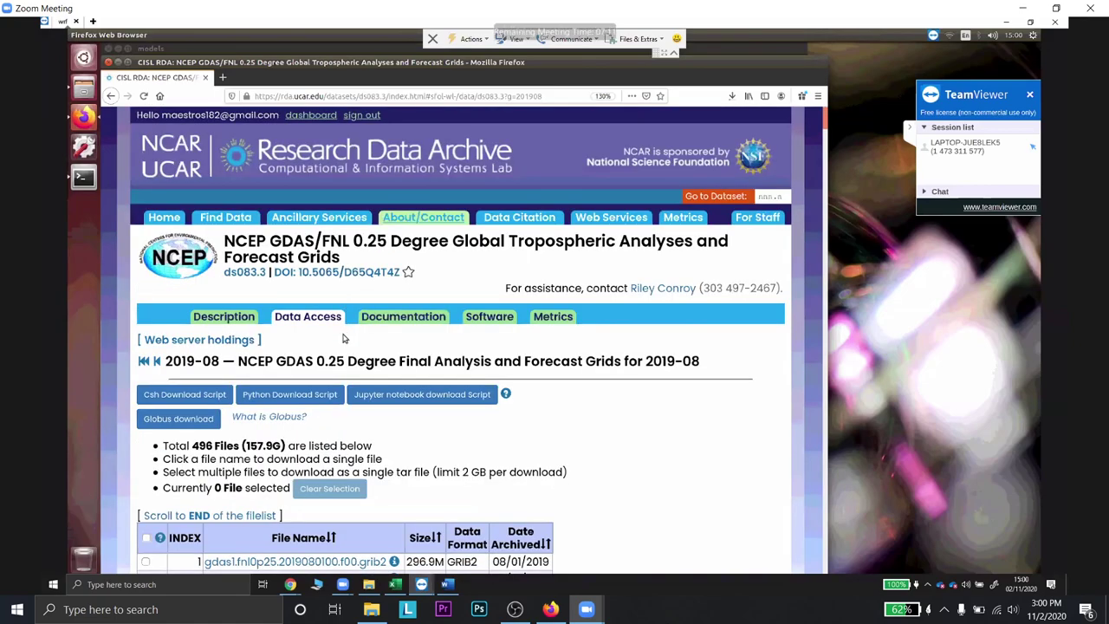
pyautogui.scroll(-3, 343, 338)
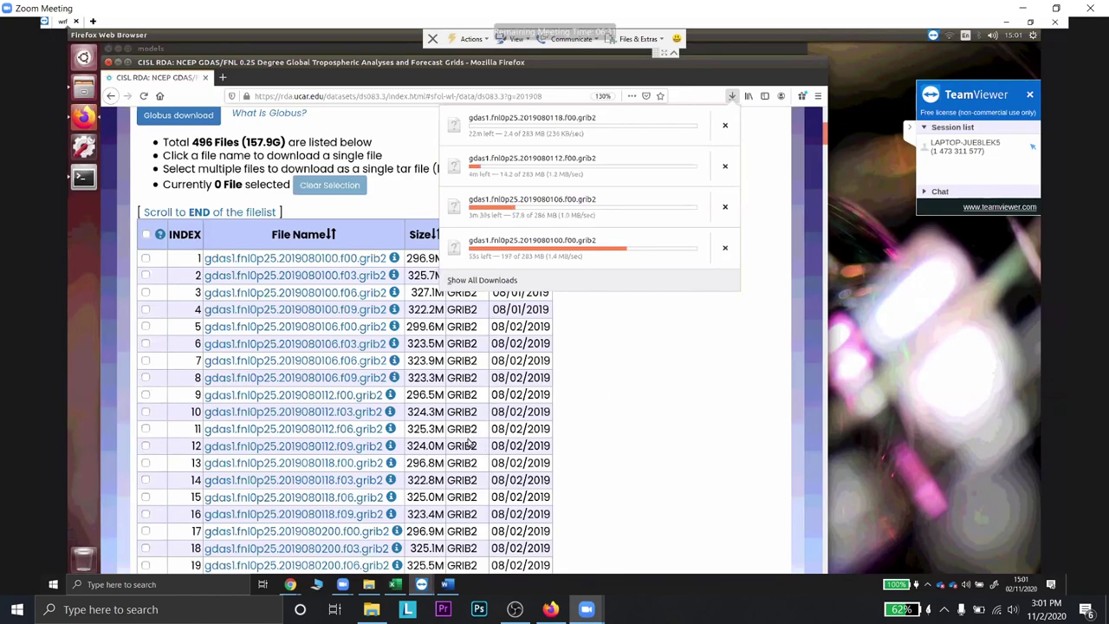
pyautogui.click(420, 424)
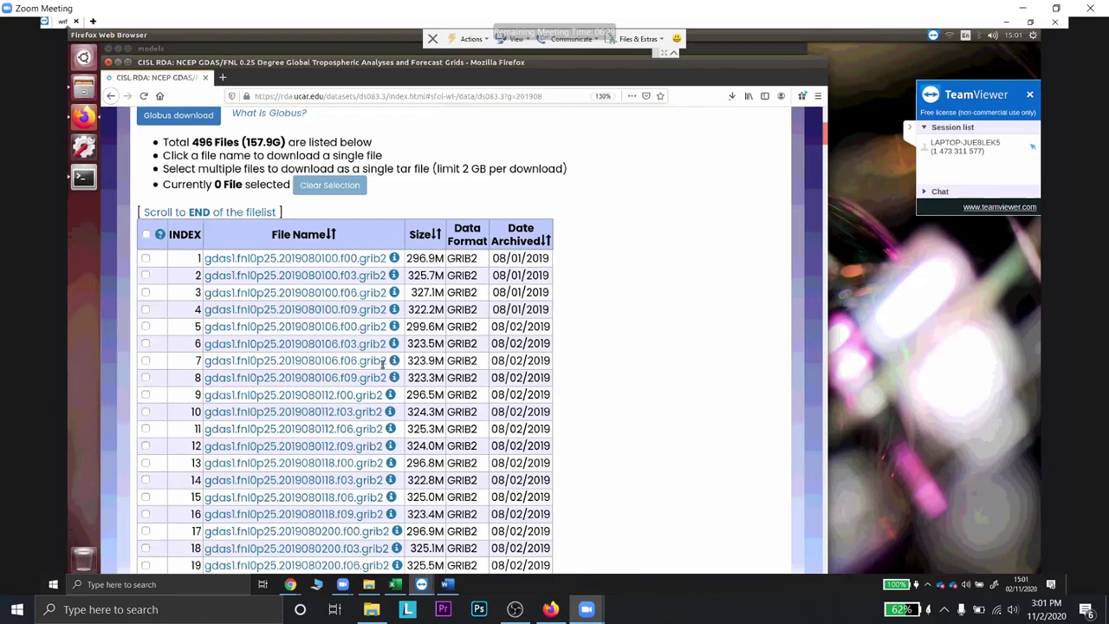
pyautogui.scroll(-2, 337, 254)
pyautogui.scroll(-2, 336, 255)
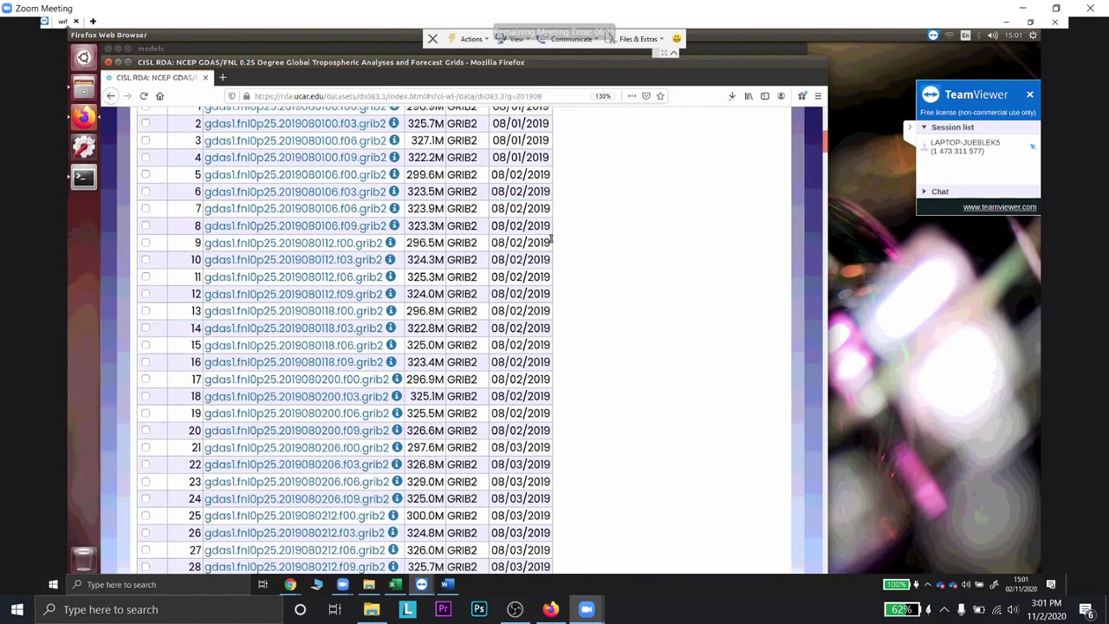
pyautogui.scroll(1, 565, 264)
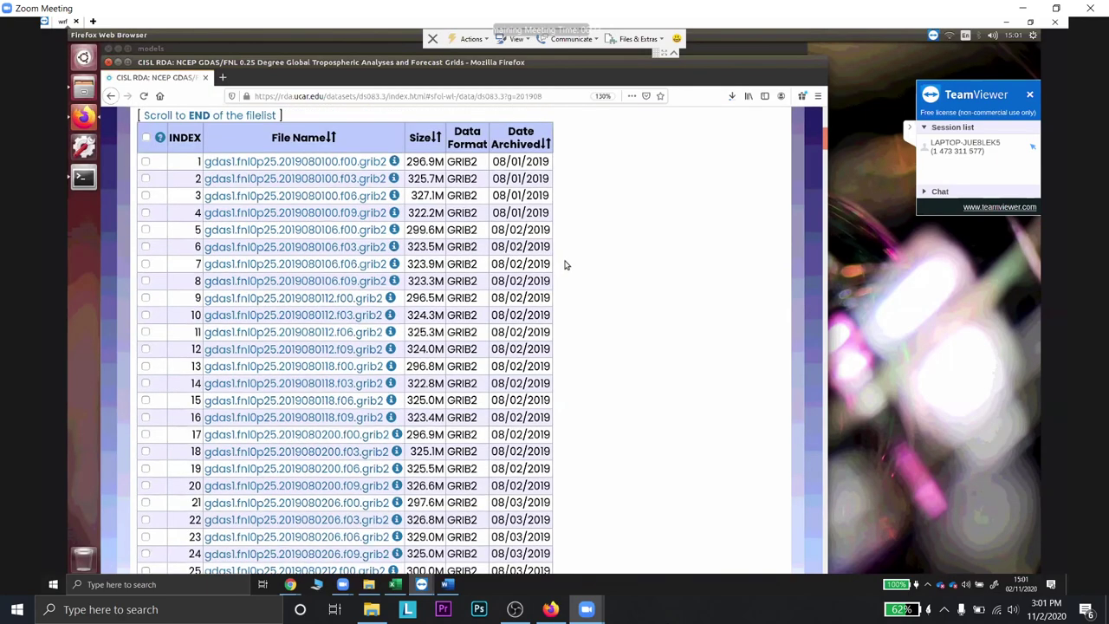
pyautogui.scroll(4, 565, 264)
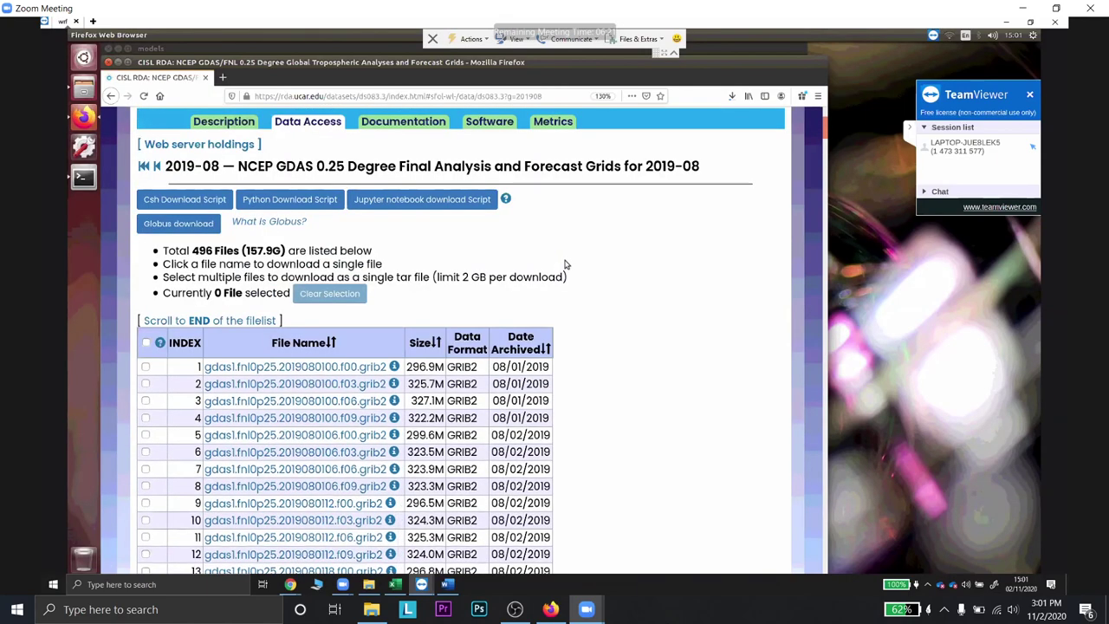
pyautogui.scroll(1, 566, 256)
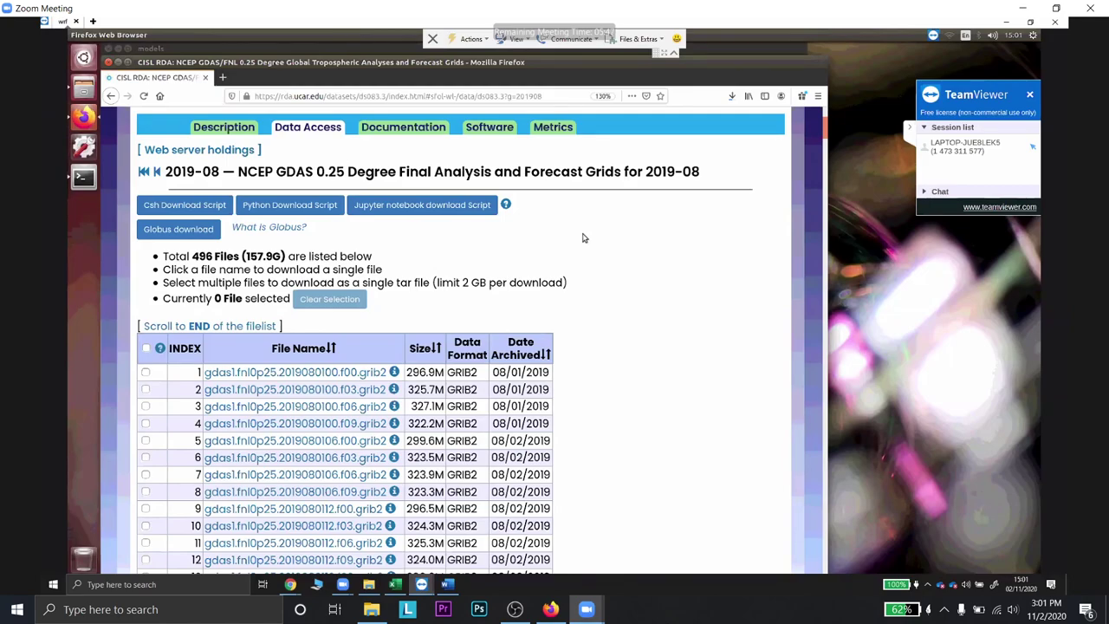
pyautogui.click(551, 609)
pyautogui.click(515, 609)
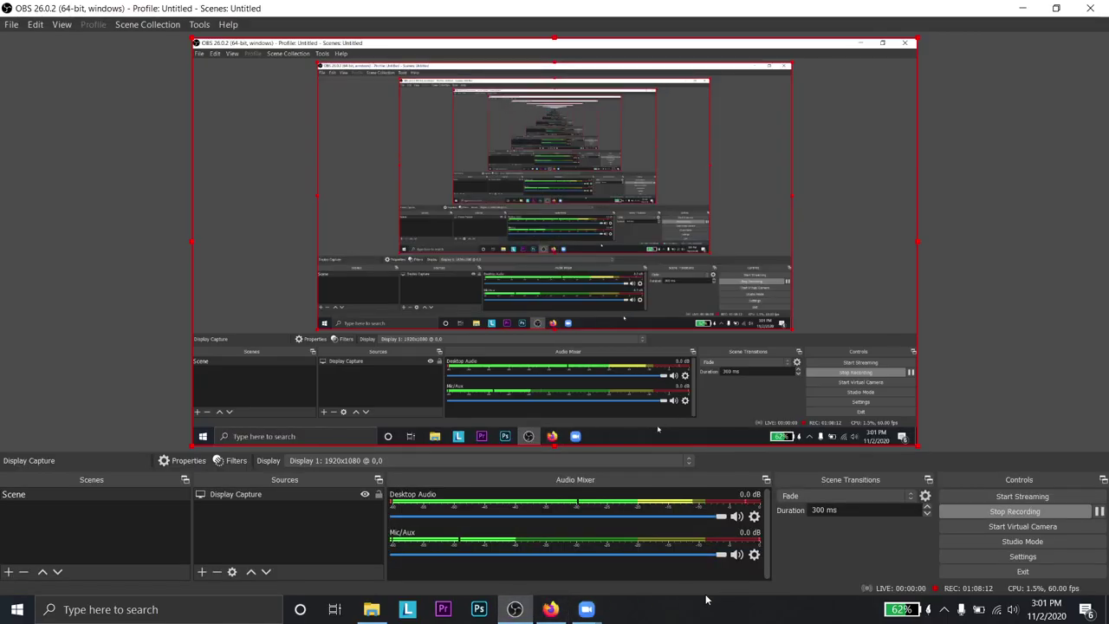
pyautogui.moveTo(587, 609)
pyautogui.click(641, 550)
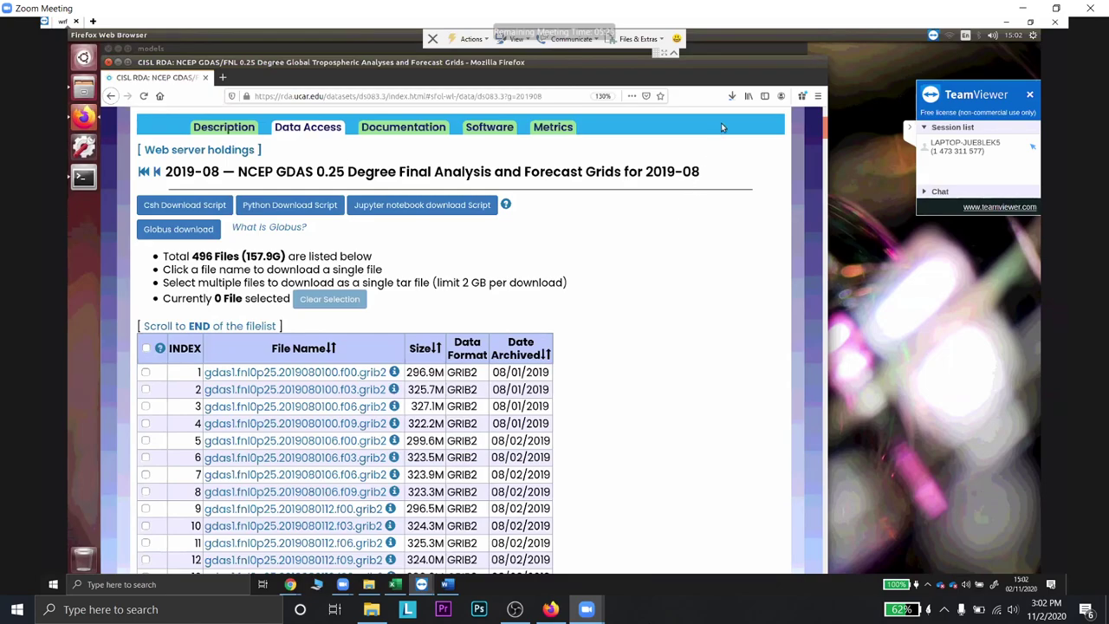
pyautogui.click(732, 98)
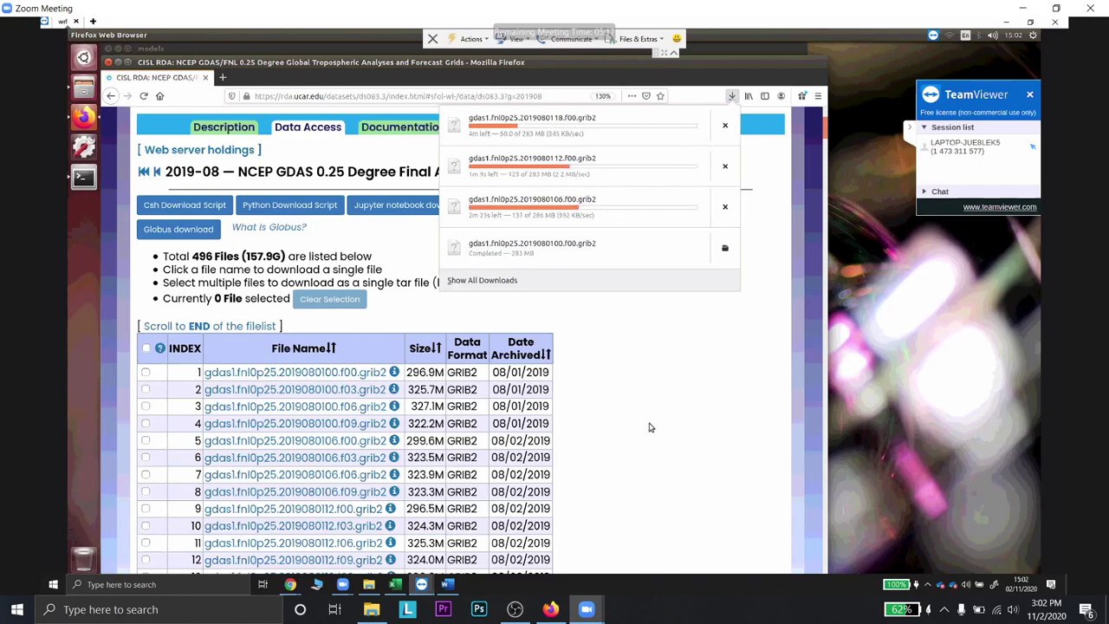
pyautogui.scroll(-1, 589, 450)
pyautogui.scroll(-3, 551, 378)
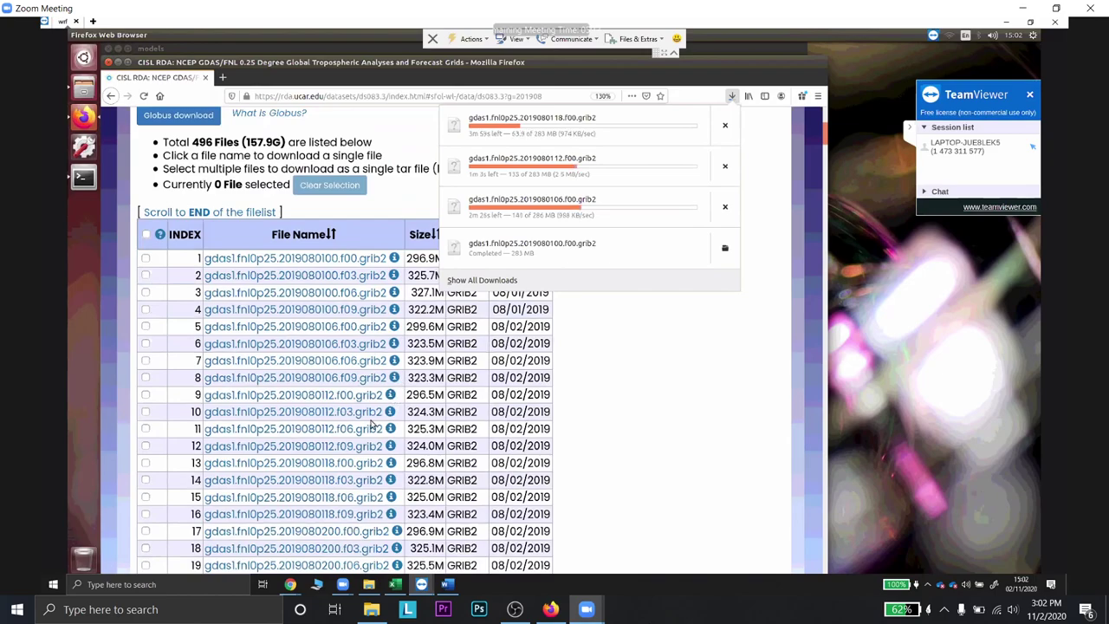
pyautogui.click(350, 446)
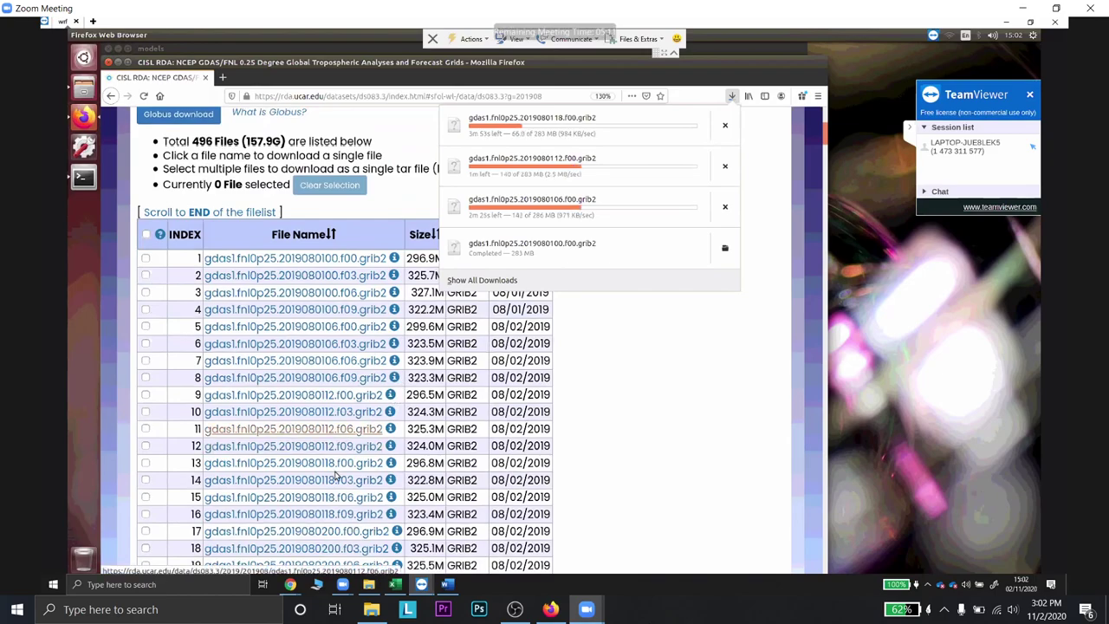
pyautogui.scroll(-3, 336, 472)
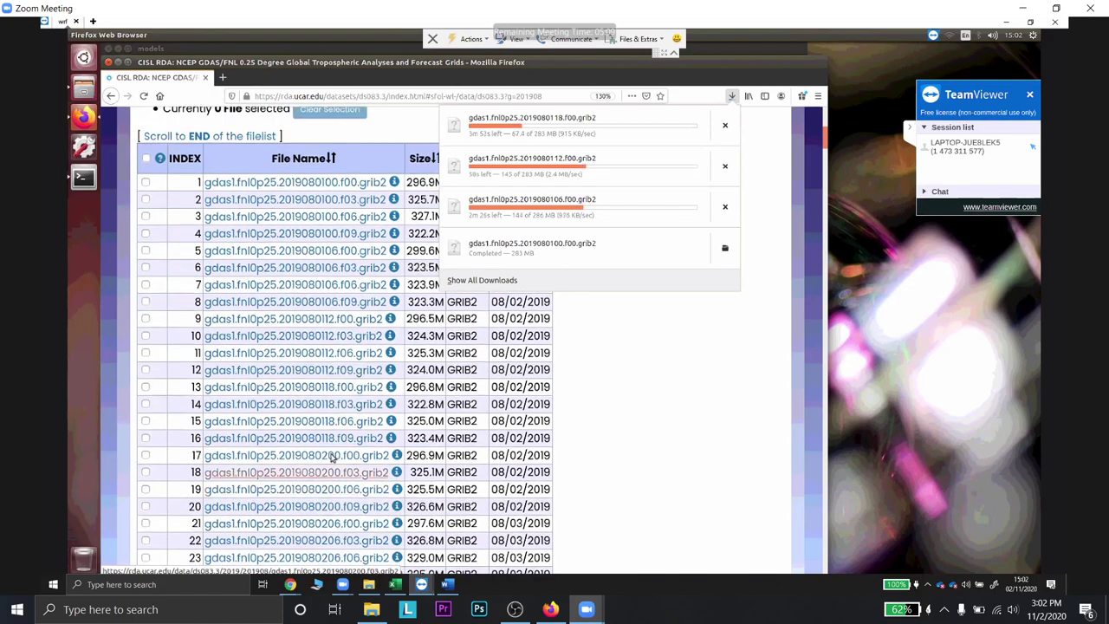
pyautogui.click(332, 457)
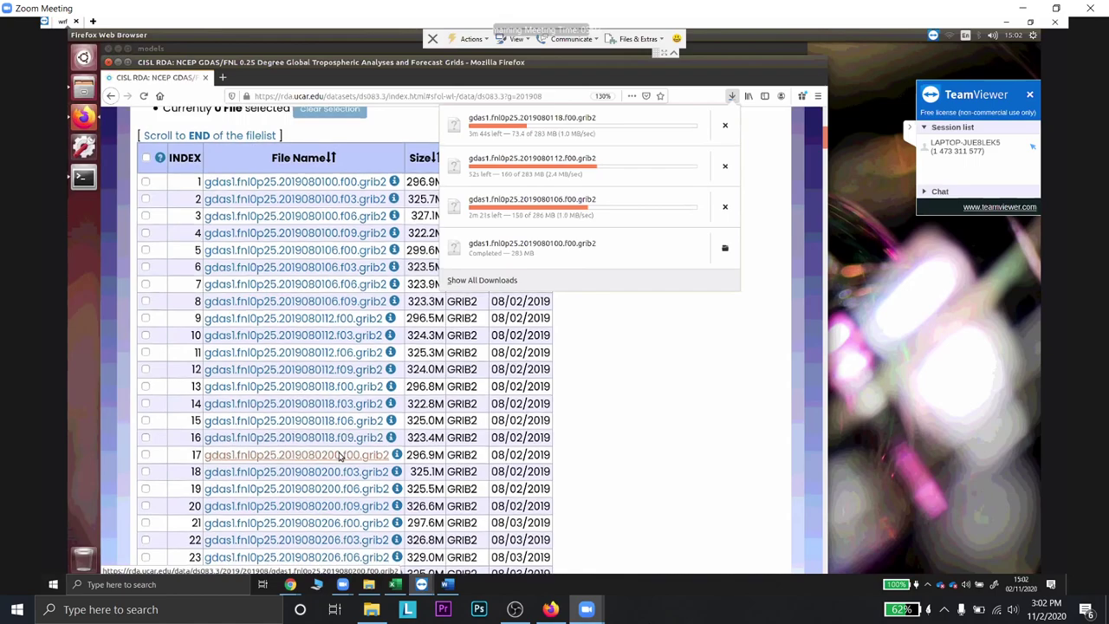
pyautogui.scroll(-3, 341, 457)
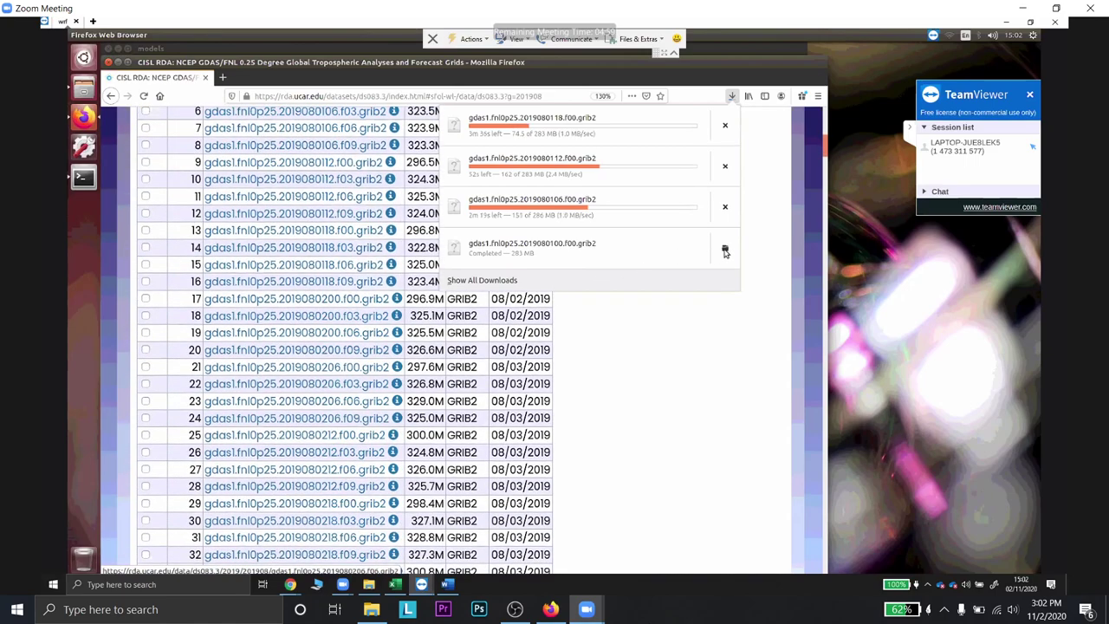
pyautogui.scroll(-8, 294, 386)
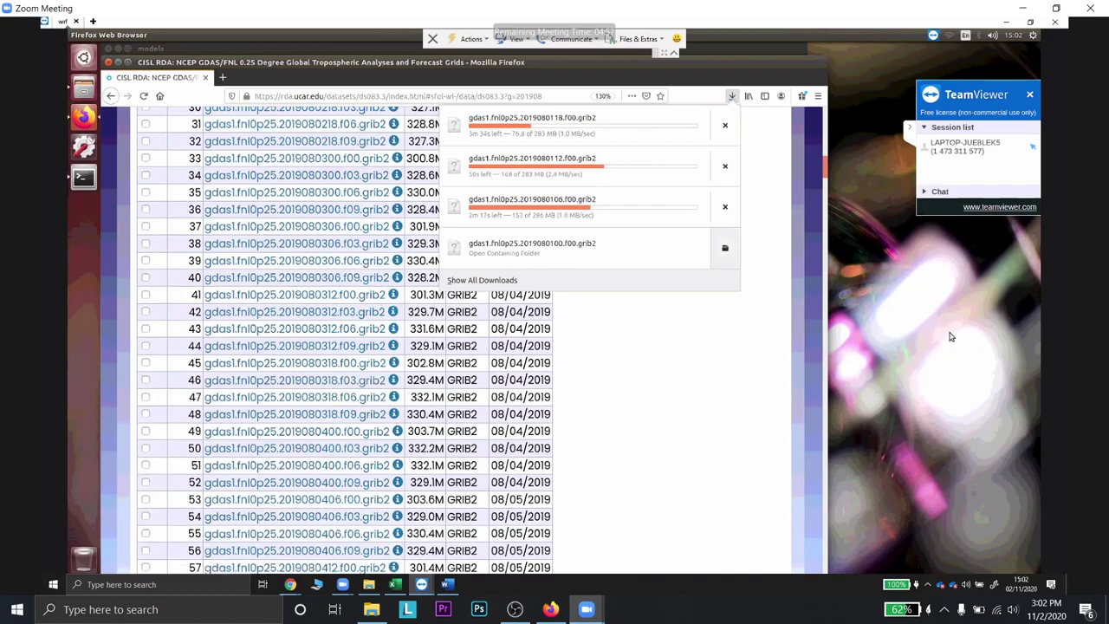
pyautogui.click(725, 248)
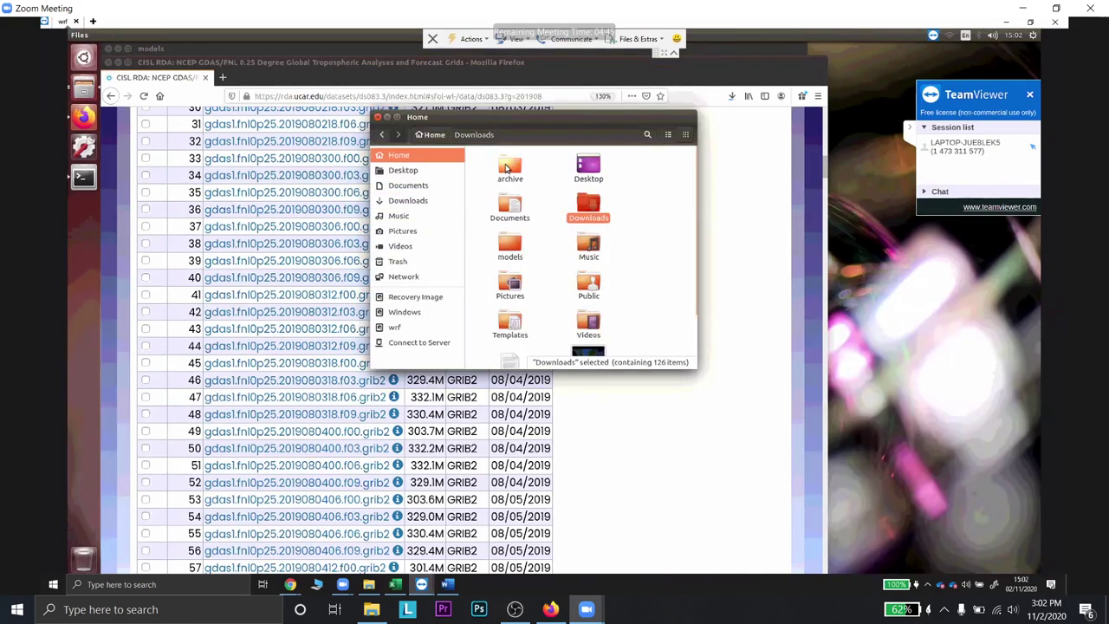
# - Navigate from the Home folder into models/Projects
pyautogui.doubleClick(507, 168)
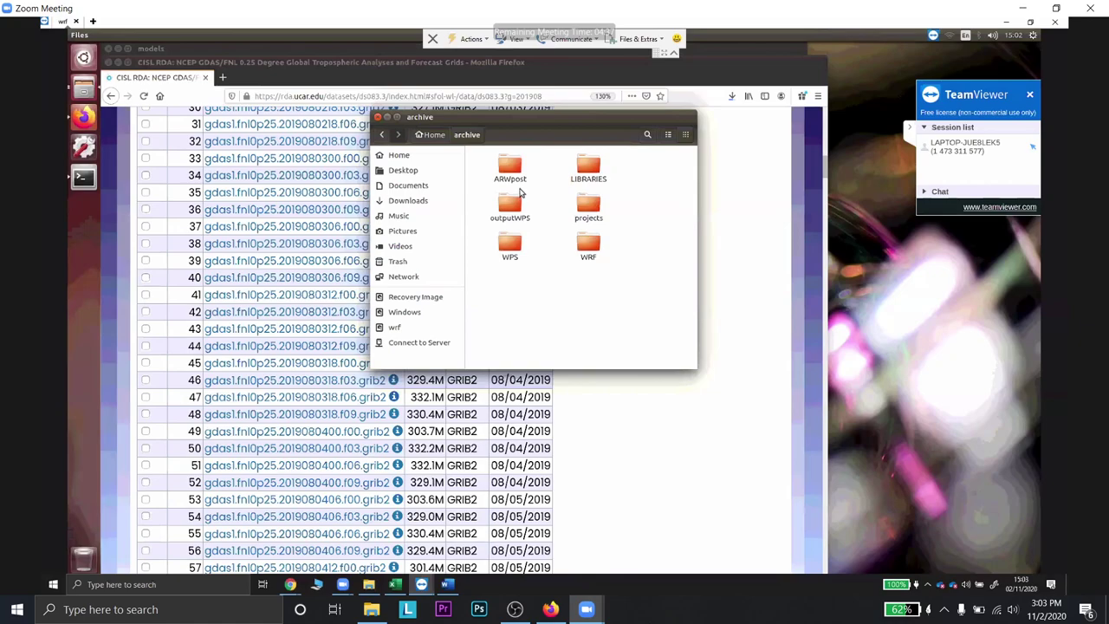
pyautogui.hotkey('alt', 'Up')
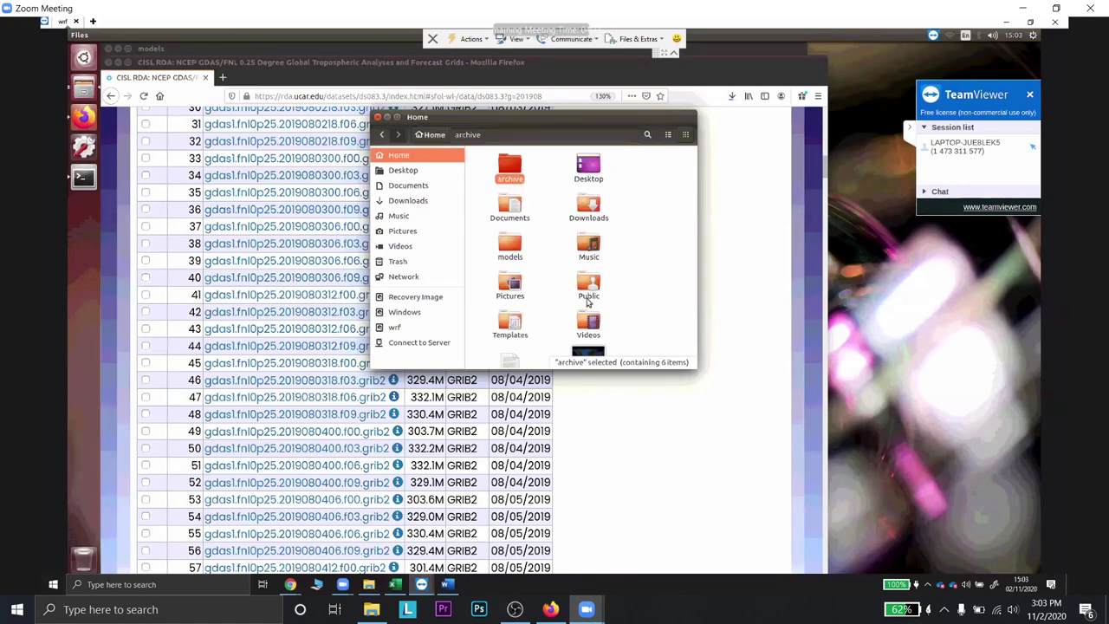
pyautogui.press('Down')
pyautogui.press('Down')
pyautogui.press('Return')
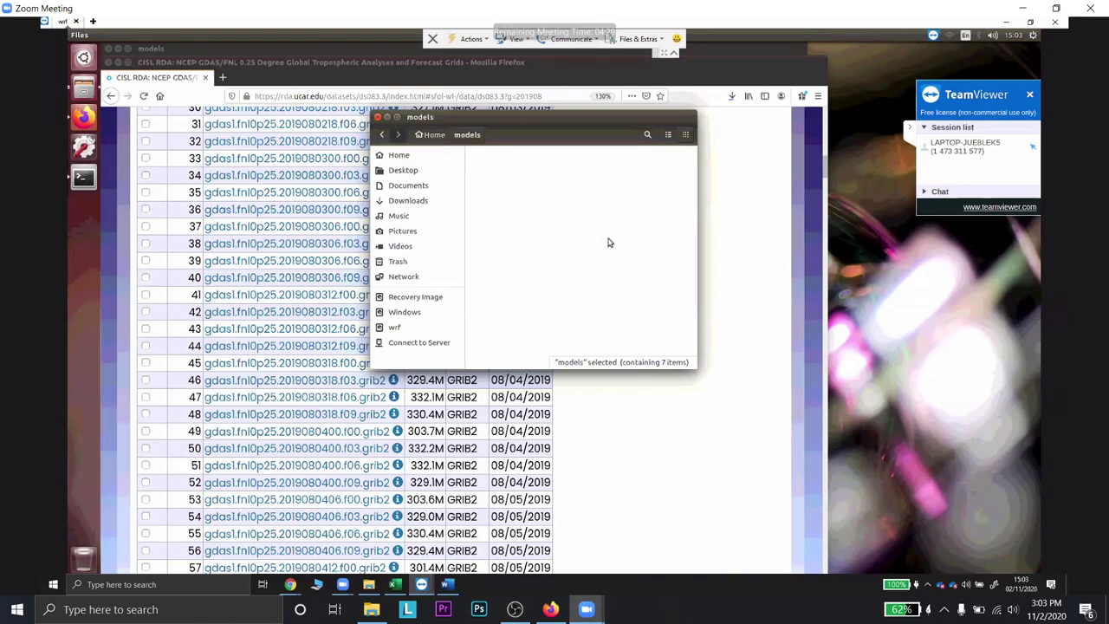
pyautogui.press('Return')
# - Create a new folder named FNL in Projects, open it and widen the window
pyautogui.hotkey('ctrl', 'shift', 'n')
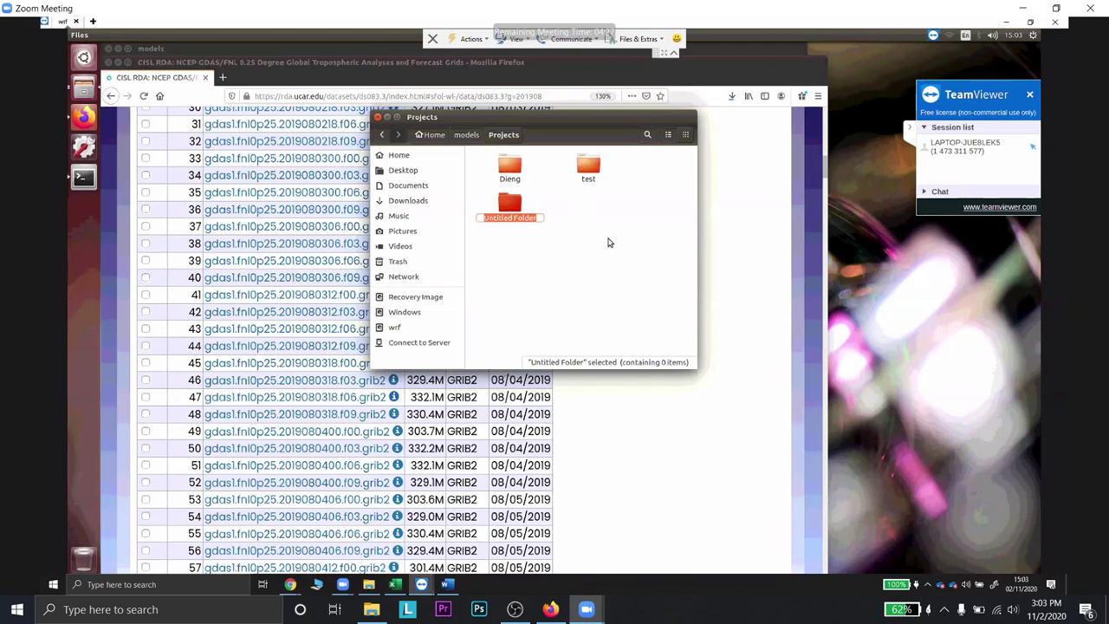
pyautogui.write('FN')
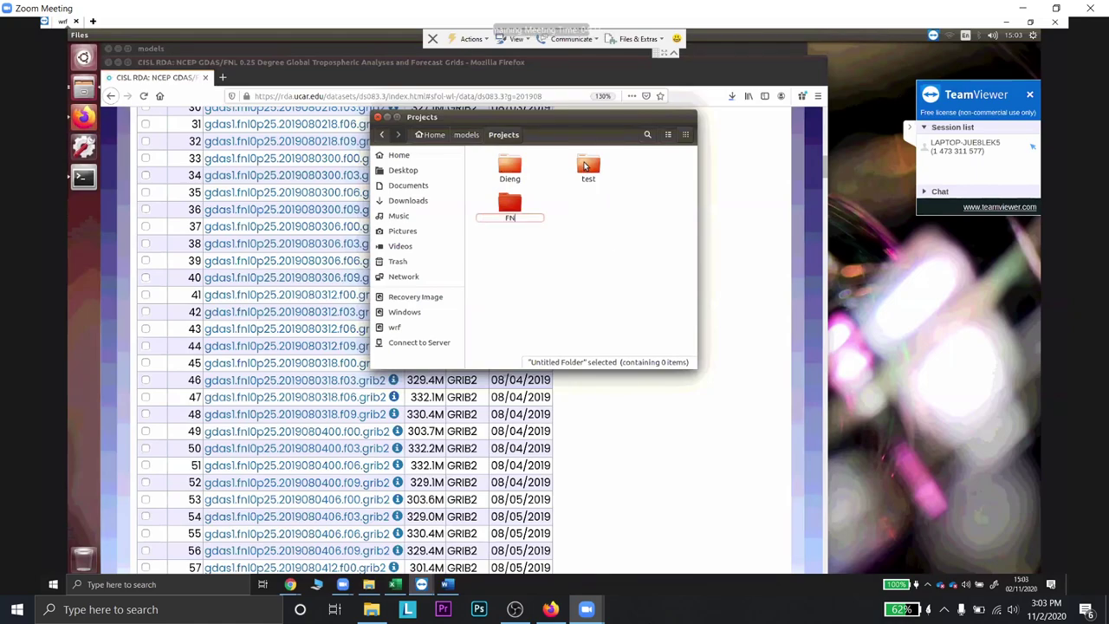
pyautogui.write('L')
pyautogui.click(654, 303)
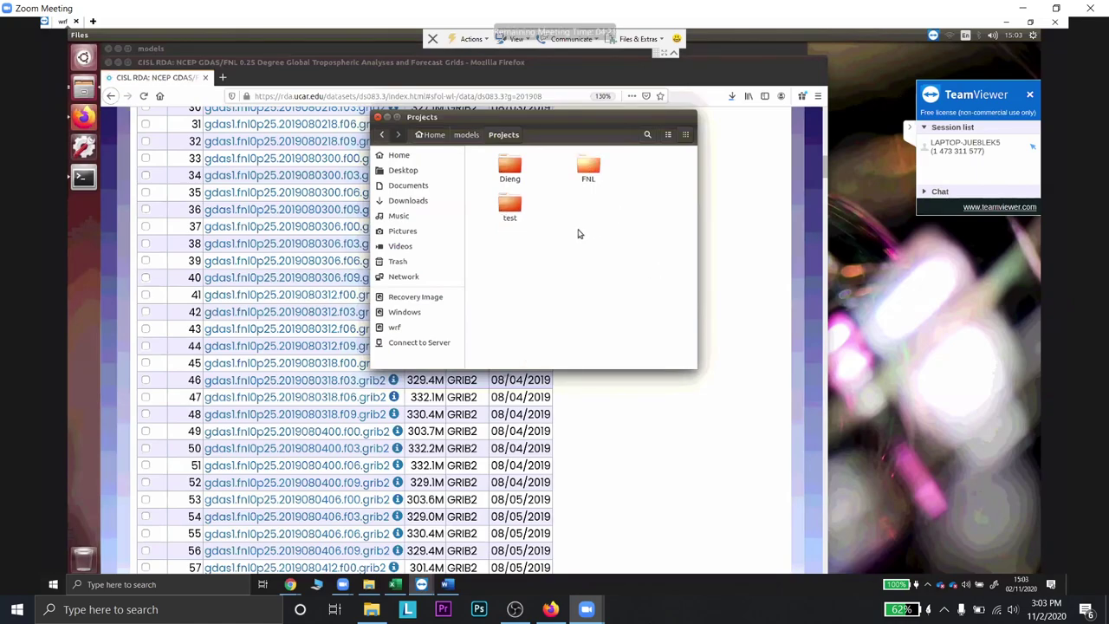
pyautogui.press('Return')
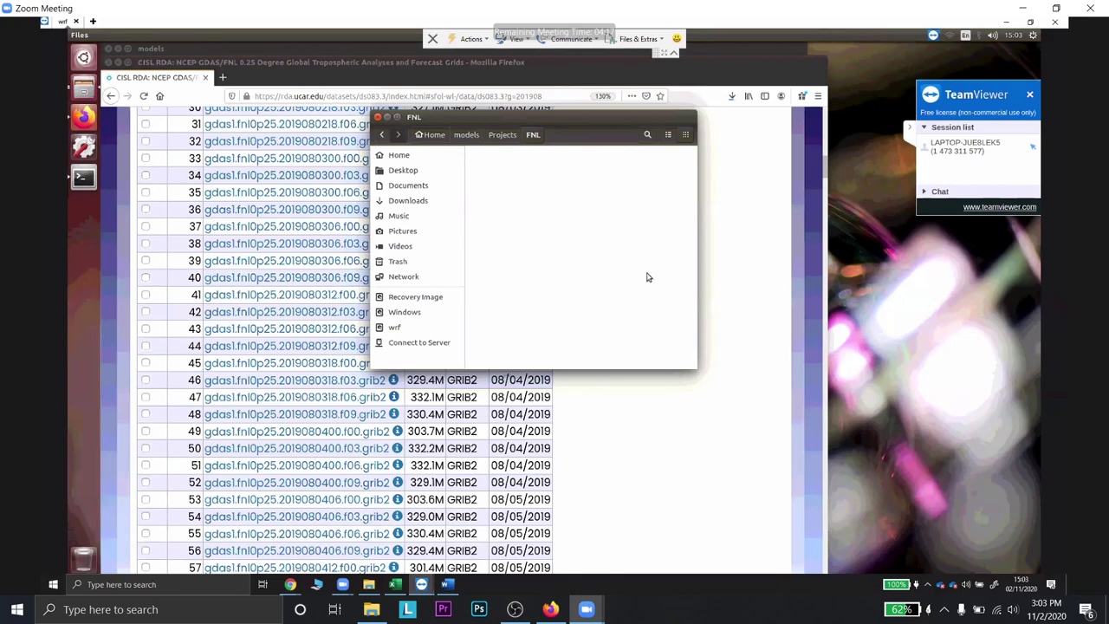
pyautogui.moveTo(693, 189); pyautogui.dragTo(777, 199)
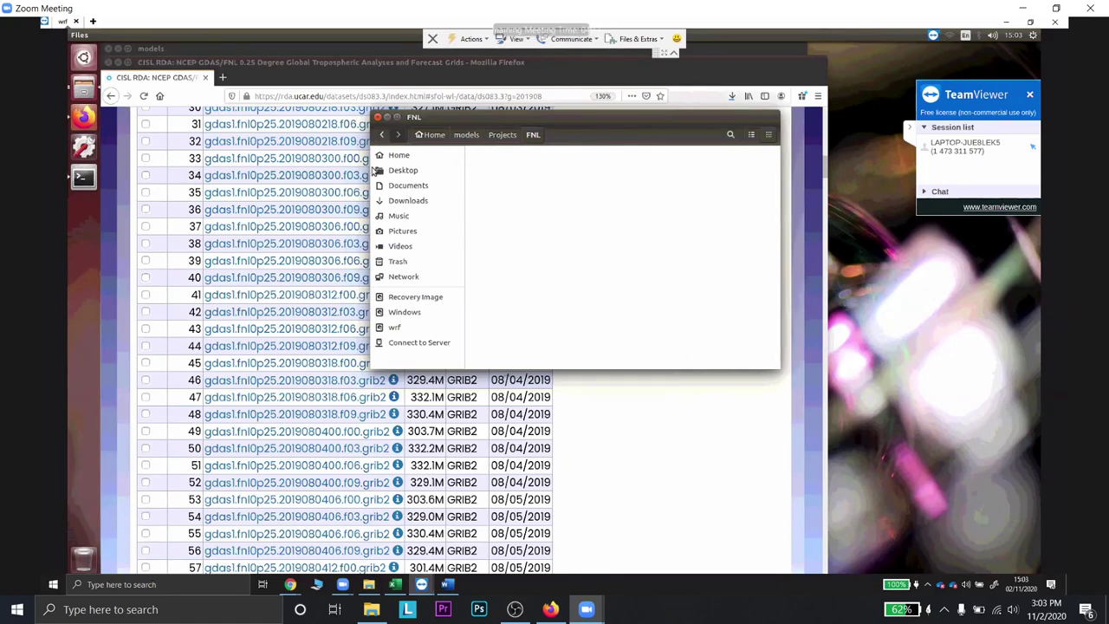
pyautogui.moveTo(371, 170); pyautogui.dragTo(303, 167)
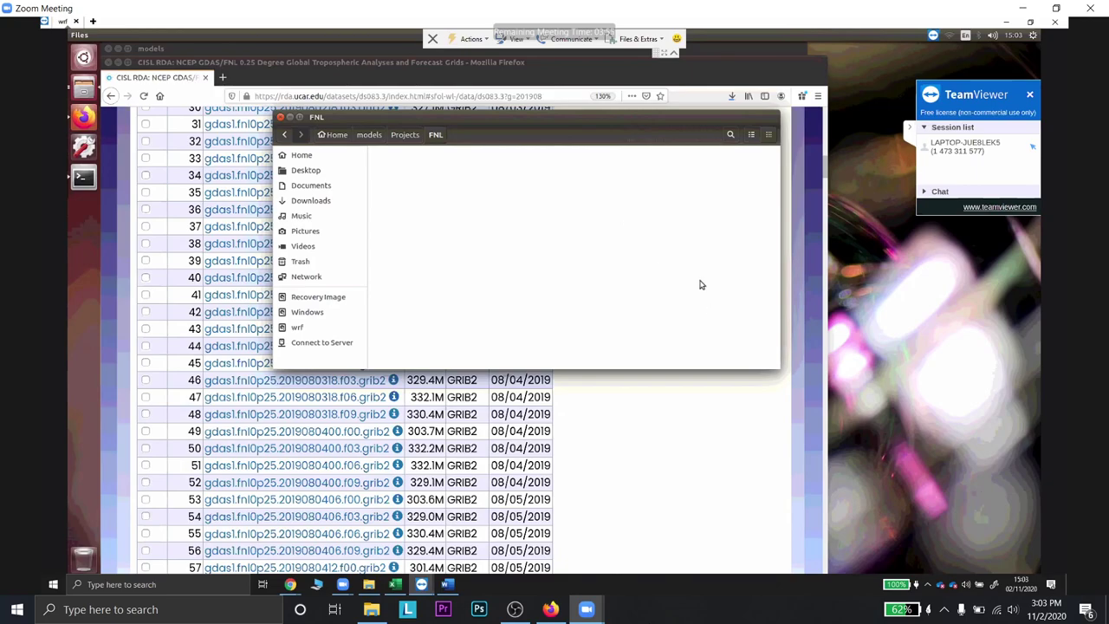
pyautogui.hotkey('ctrl', 'w')
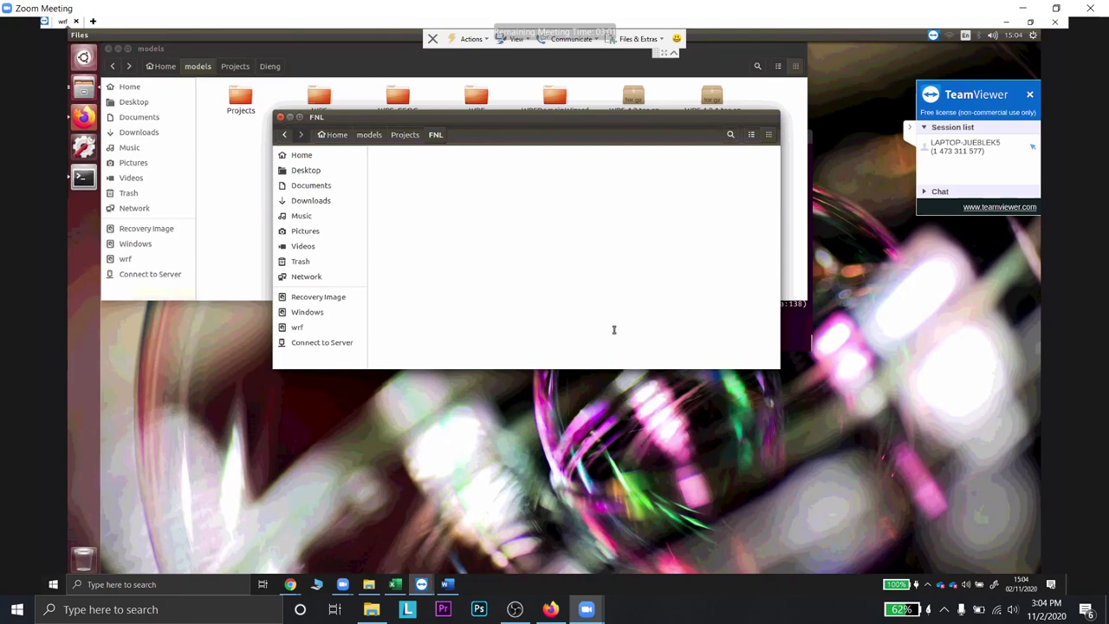
# - Close the FNL folder window and raise the terminal in WRFDomainWizard
pyautogui.hotkey('ctrl', 'w')
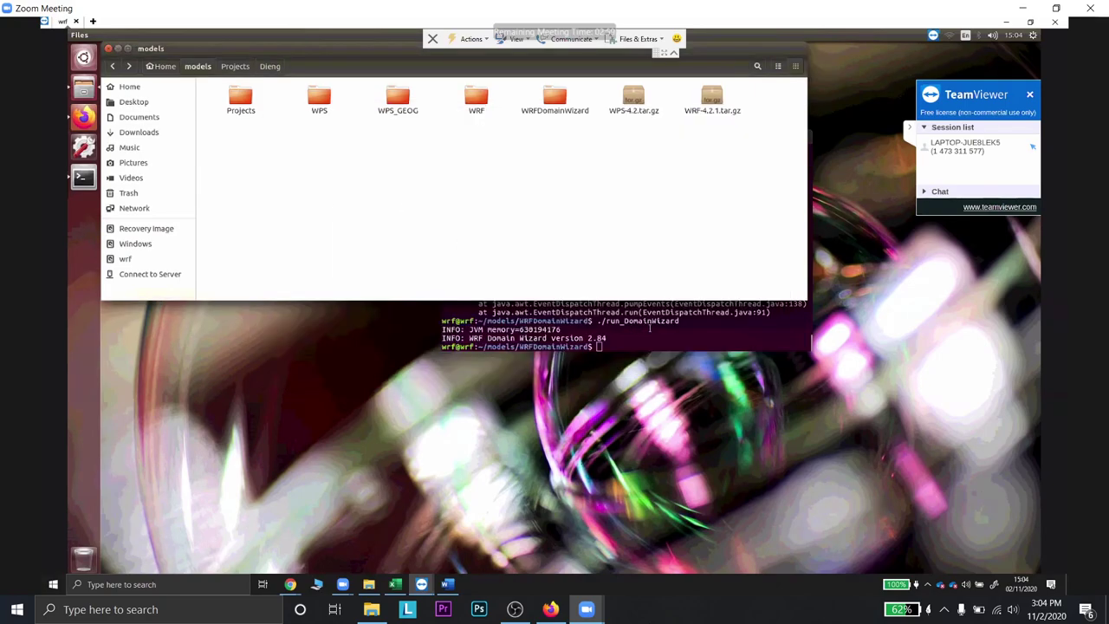
pyautogui.click(650, 327)
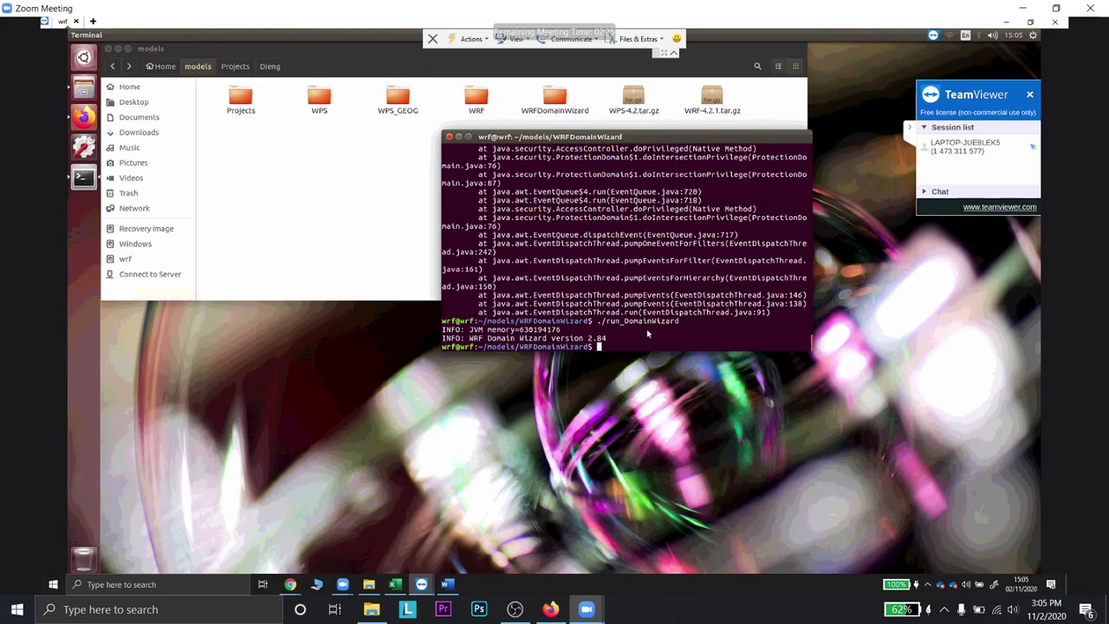
# - Relaunch WRF Domain Wizard and start a new domain named 'cisarua' in the Horizontal Editor
pyautogui.press('Up')
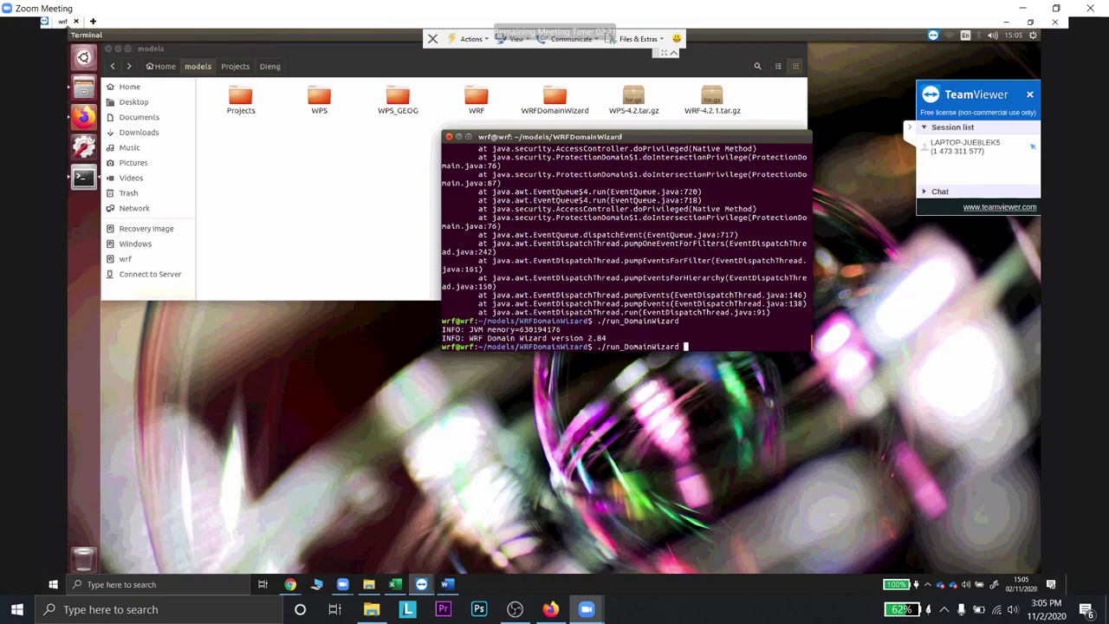
pyautogui.press('Return')
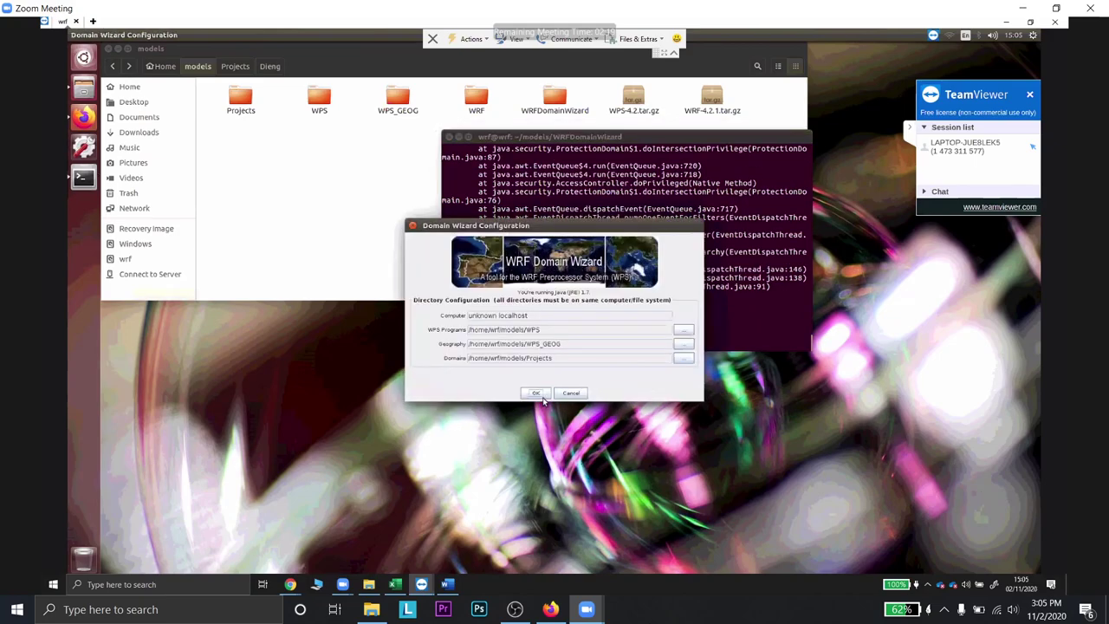
pyautogui.click(536, 394)
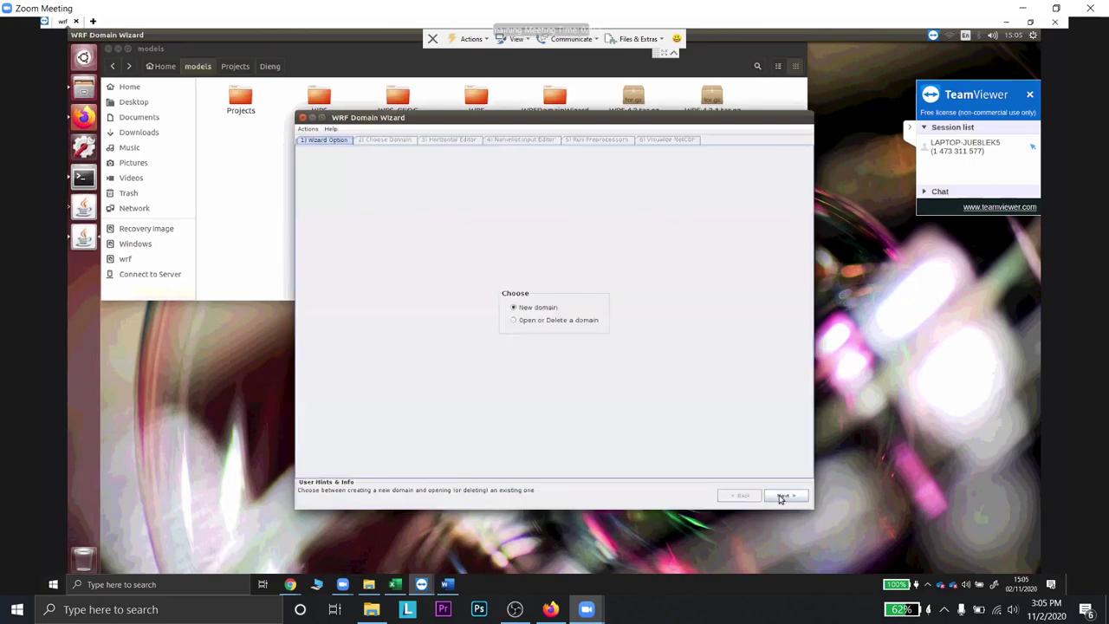
pyautogui.press('Return')
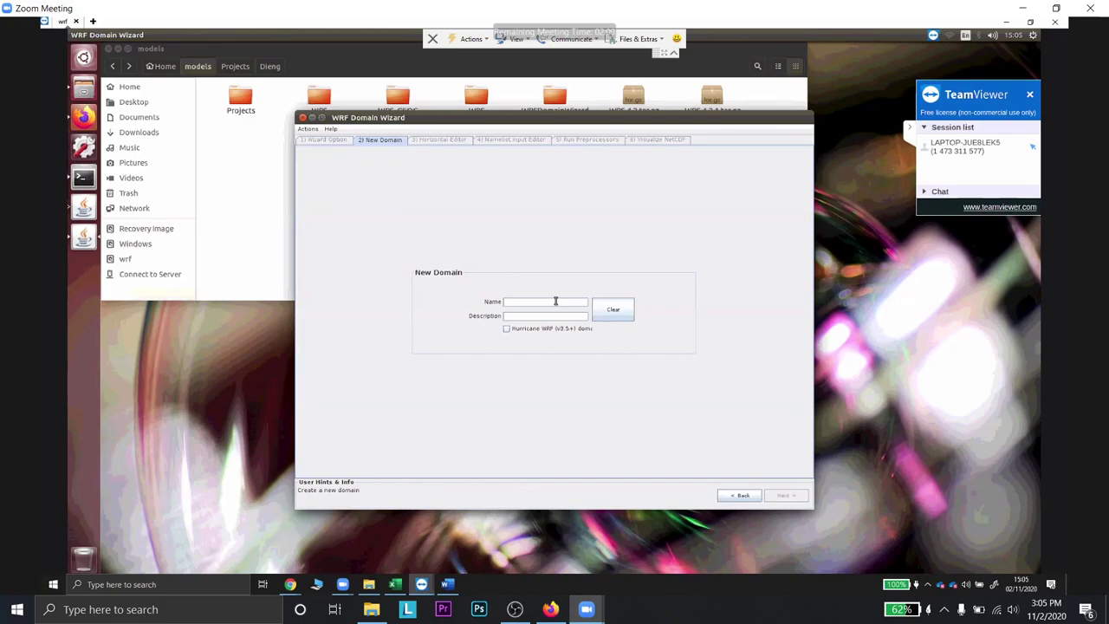
pyautogui.write('c')
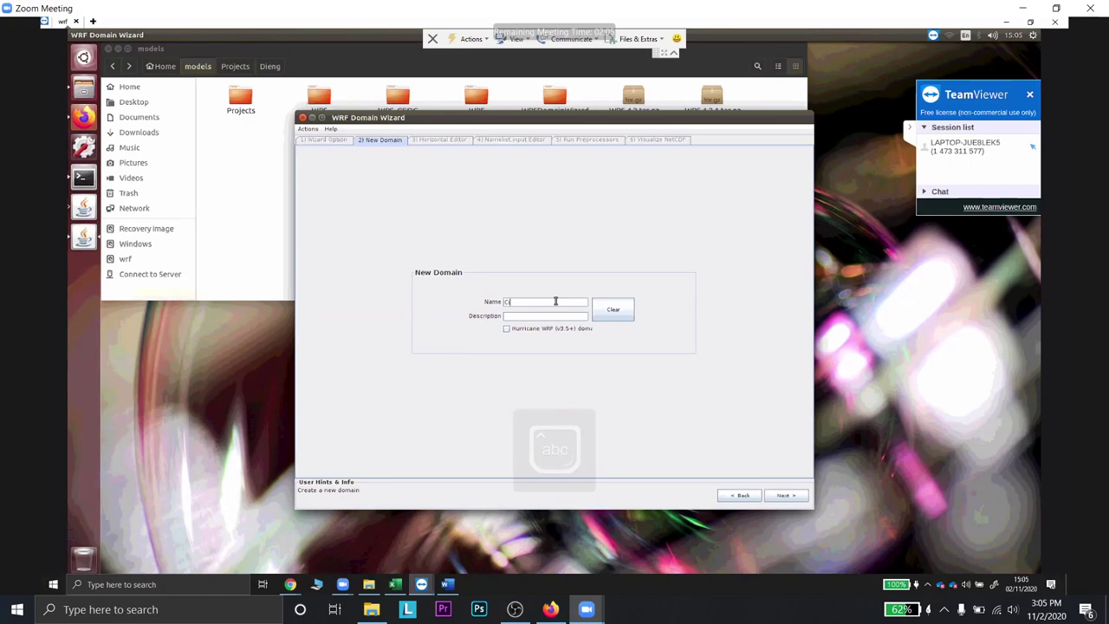
pyautogui.write('isarua')
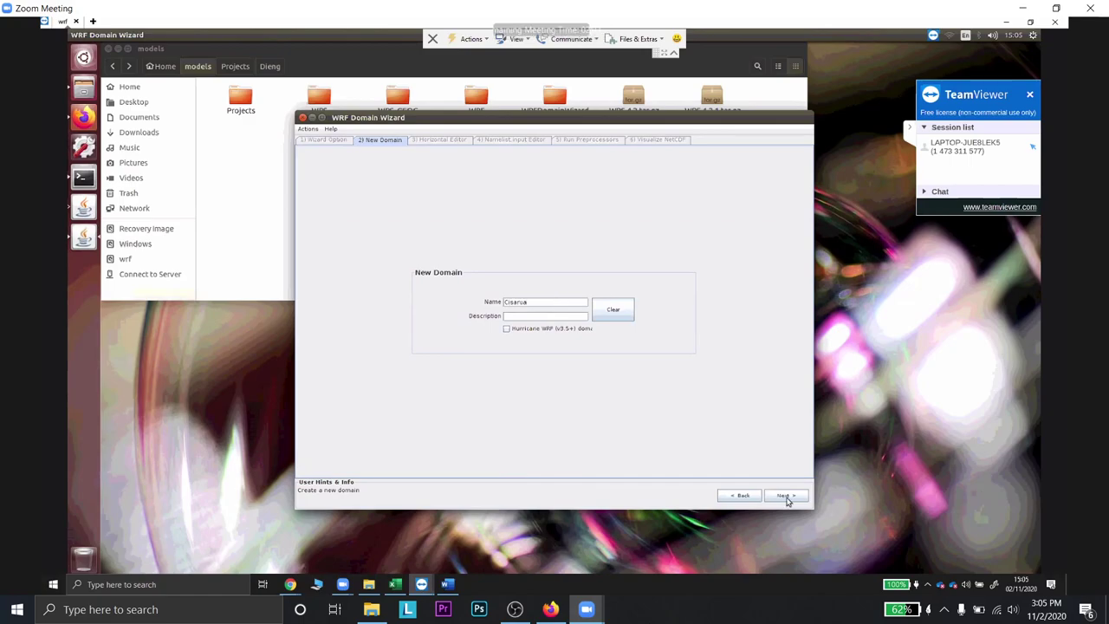
pyautogui.click(784, 496)
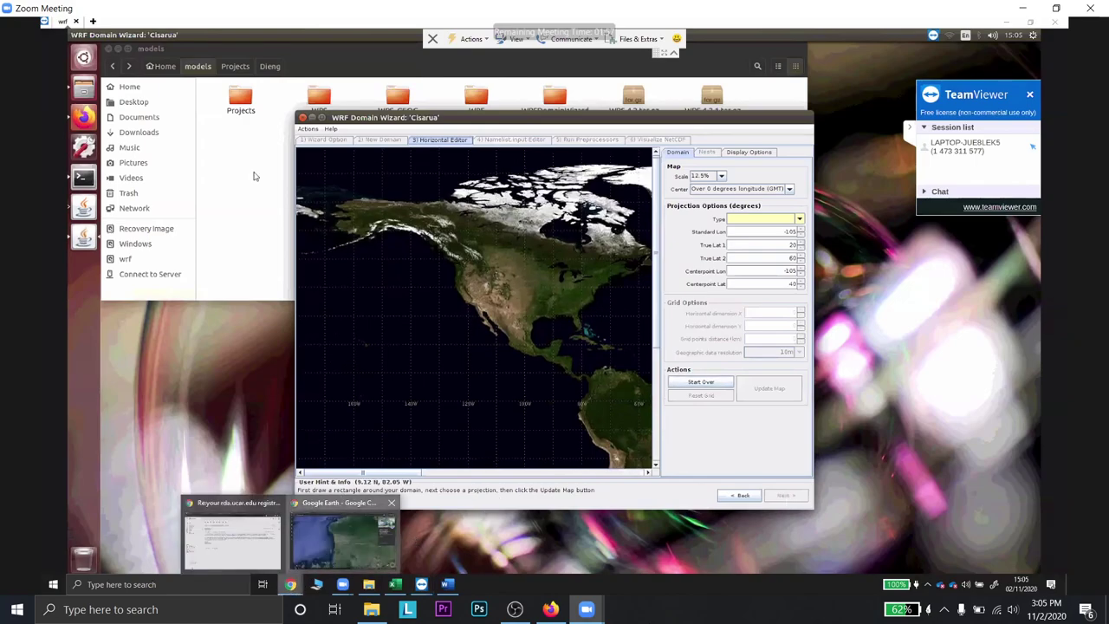
# - Search Google Earth for 'bmkg citeko'
pyautogui.hotkey('alt', 'Tab')
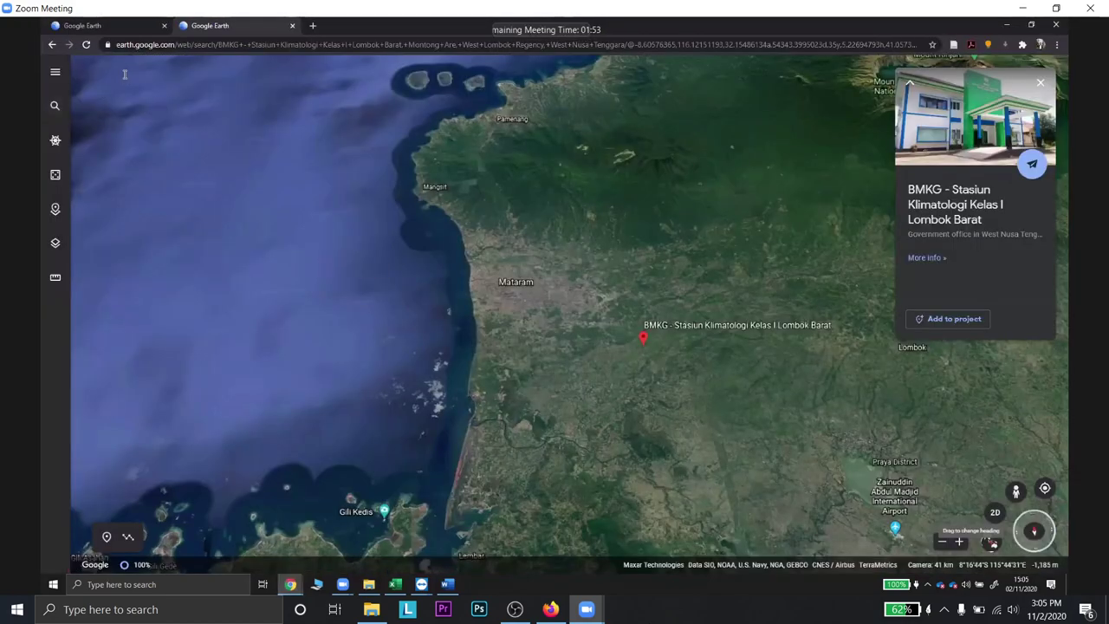
pyautogui.write('bmkgcl')
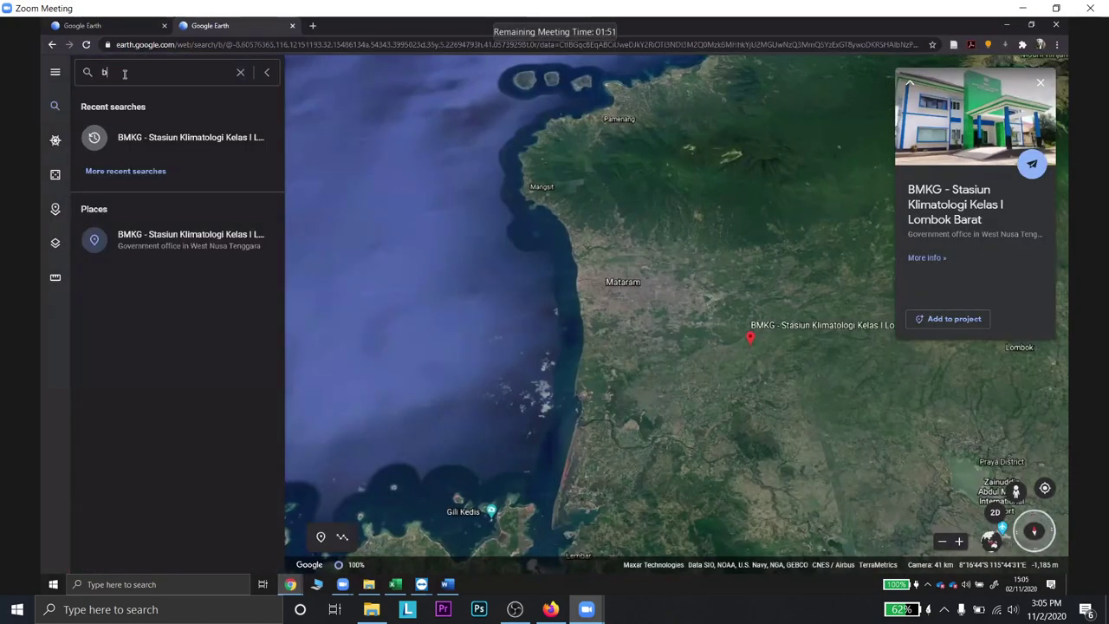
pyautogui.press('BackSpace')
pyautogui.press('BackSpace')
pyautogui.write('citeko')
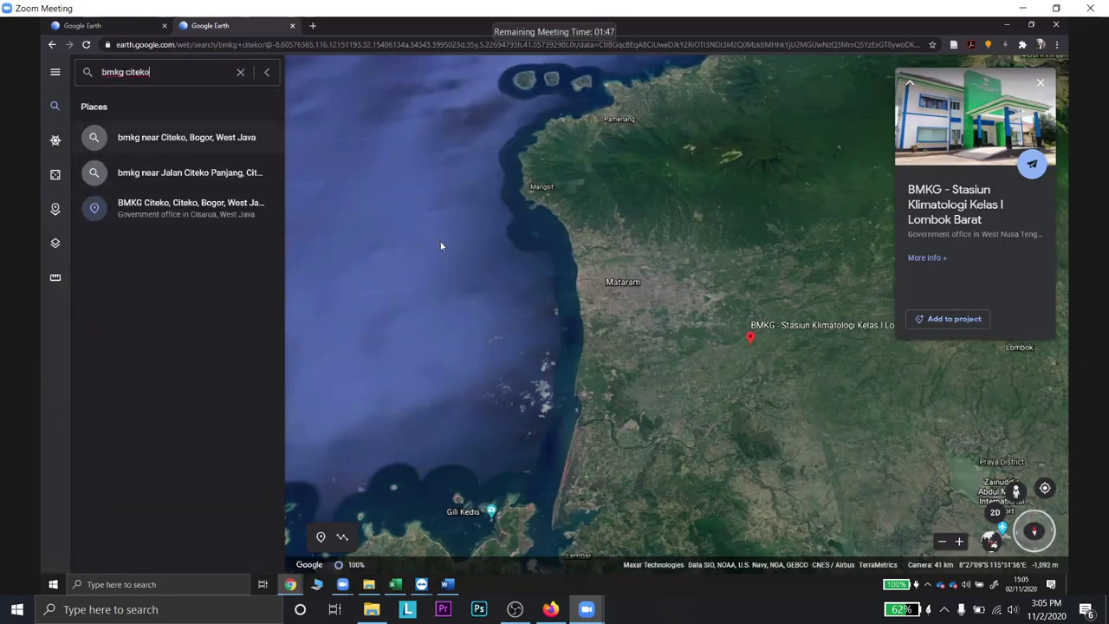
pyautogui.press('Return')
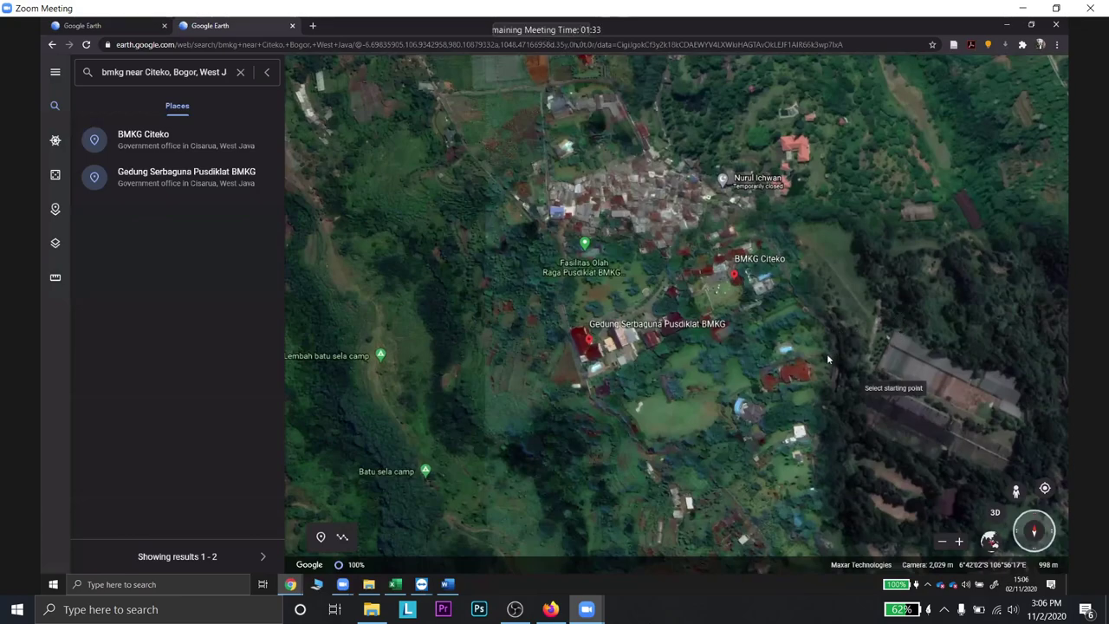
# - Zoom out and pan around BMKG Citeko to survey the area between Mt Salak and Pangrango
pyautogui.scroll(-3, 824, 354)
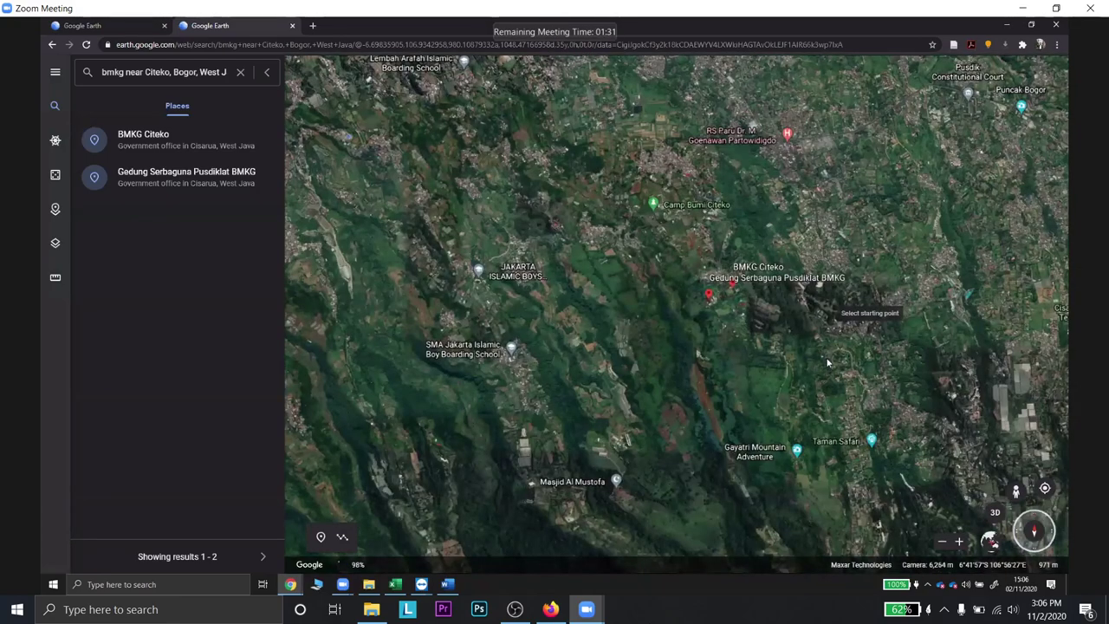
pyautogui.scroll(-5, 867, 347)
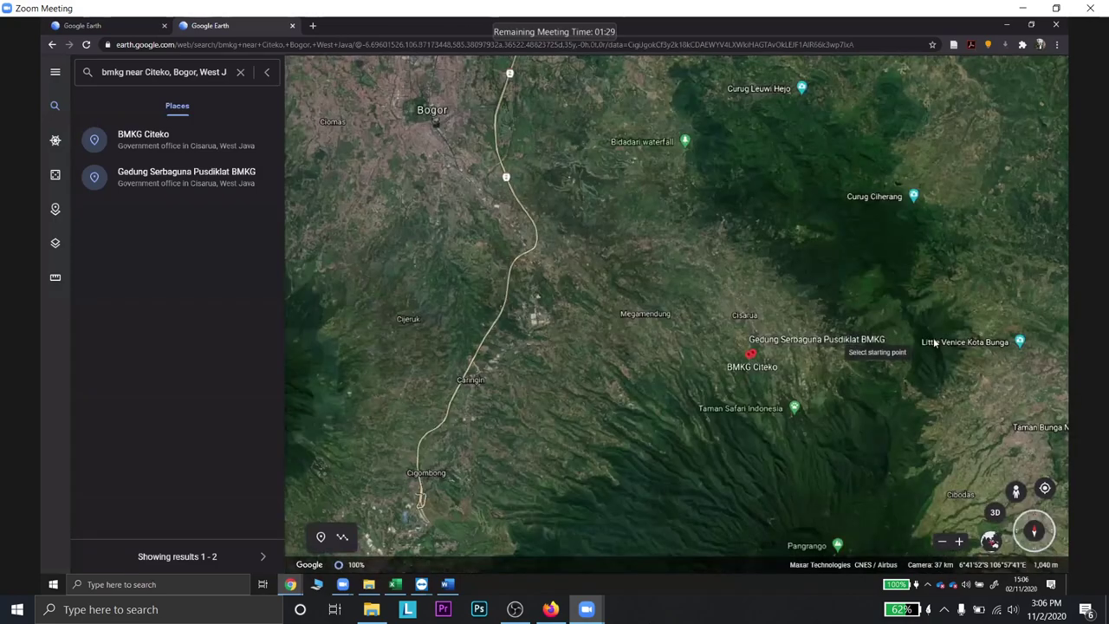
pyautogui.scroll(-1, 727, 279)
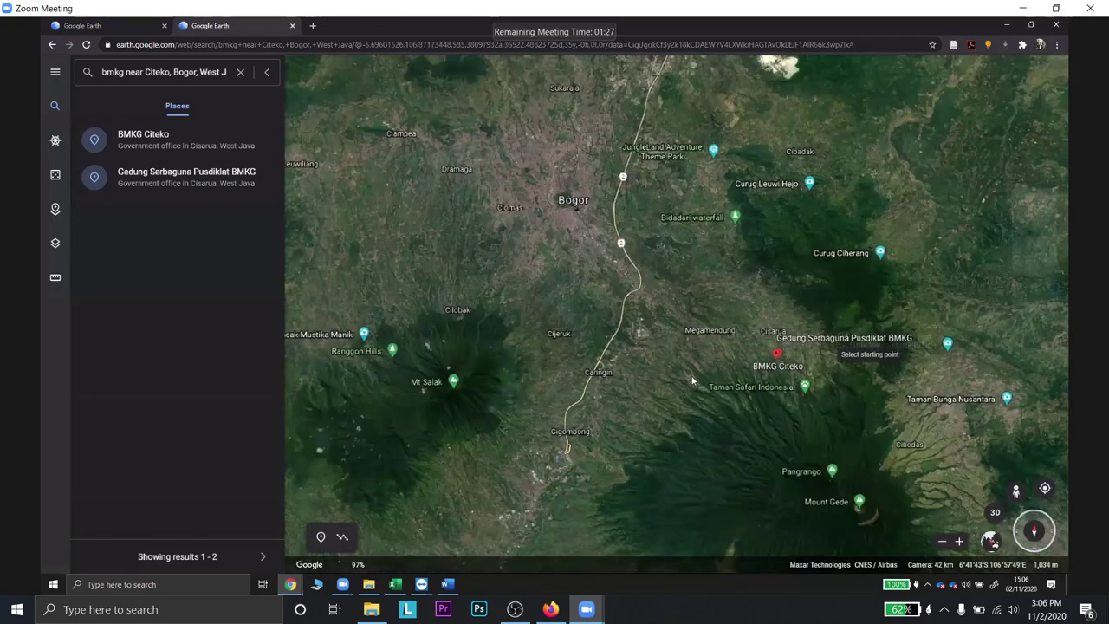
pyautogui.scroll(-1, 660, 277)
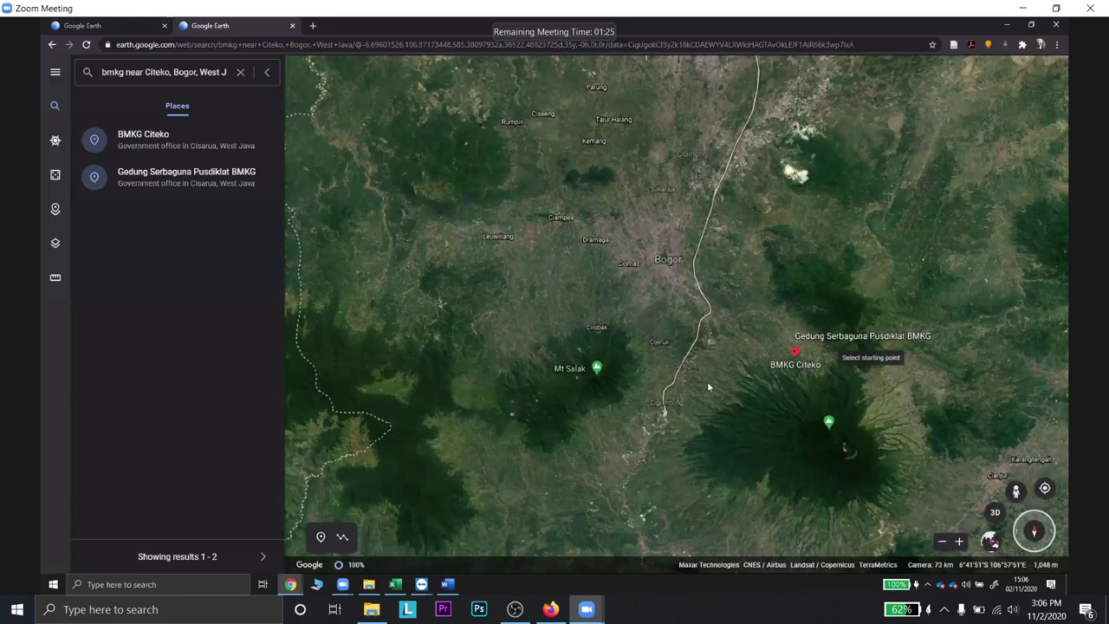
pyautogui.scroll(1, 826, 286)
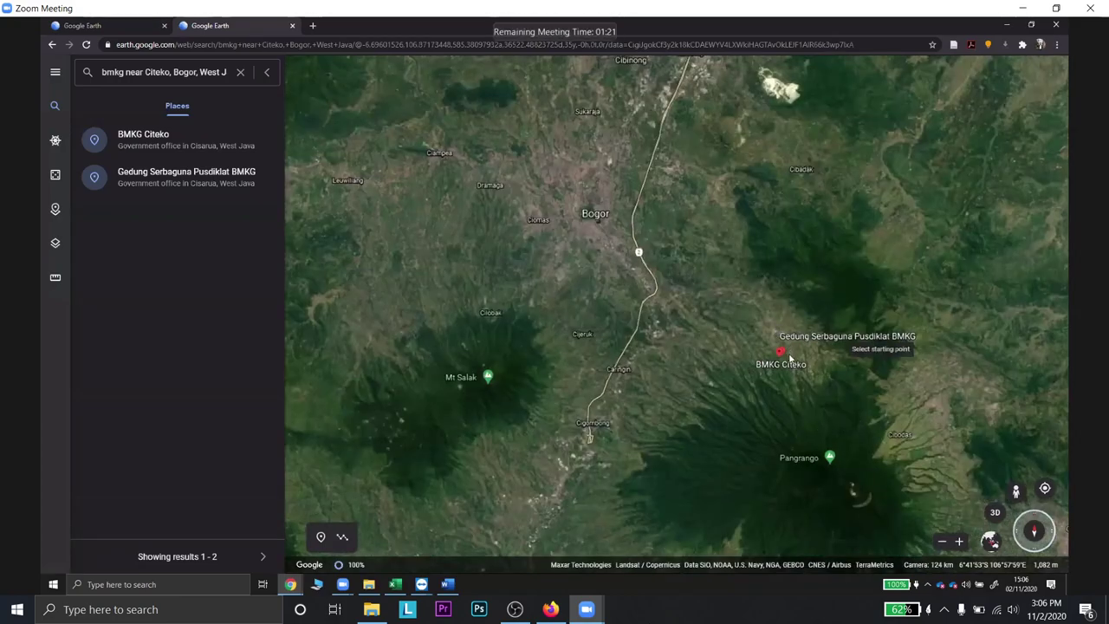
pyautogui.scroll(-1, 790, 358)
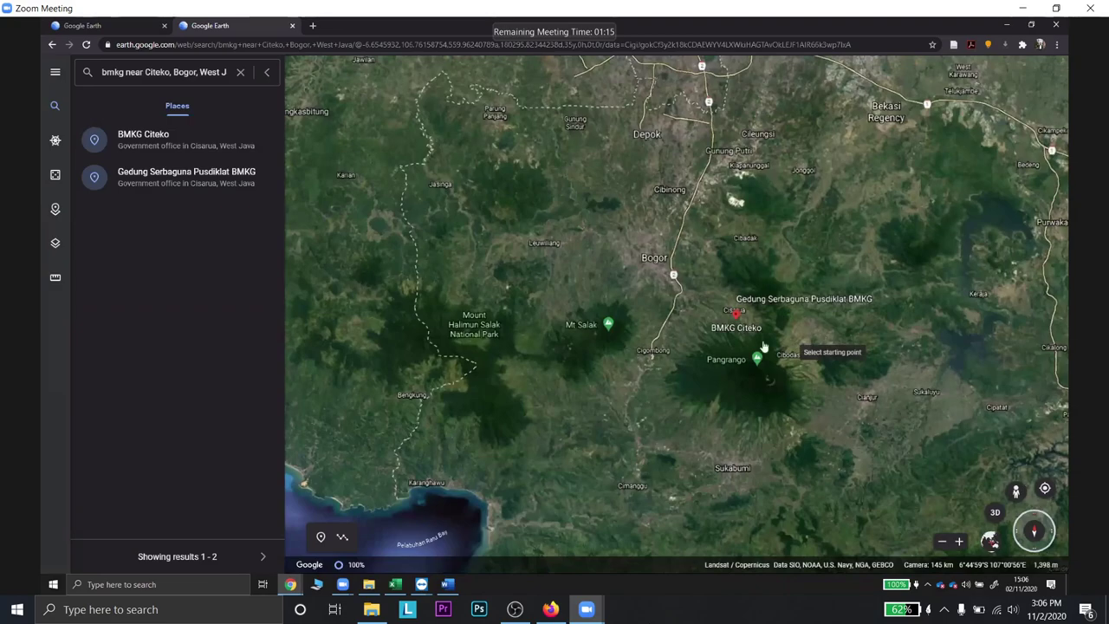
pyautogui.scroll(3, 719, 317)
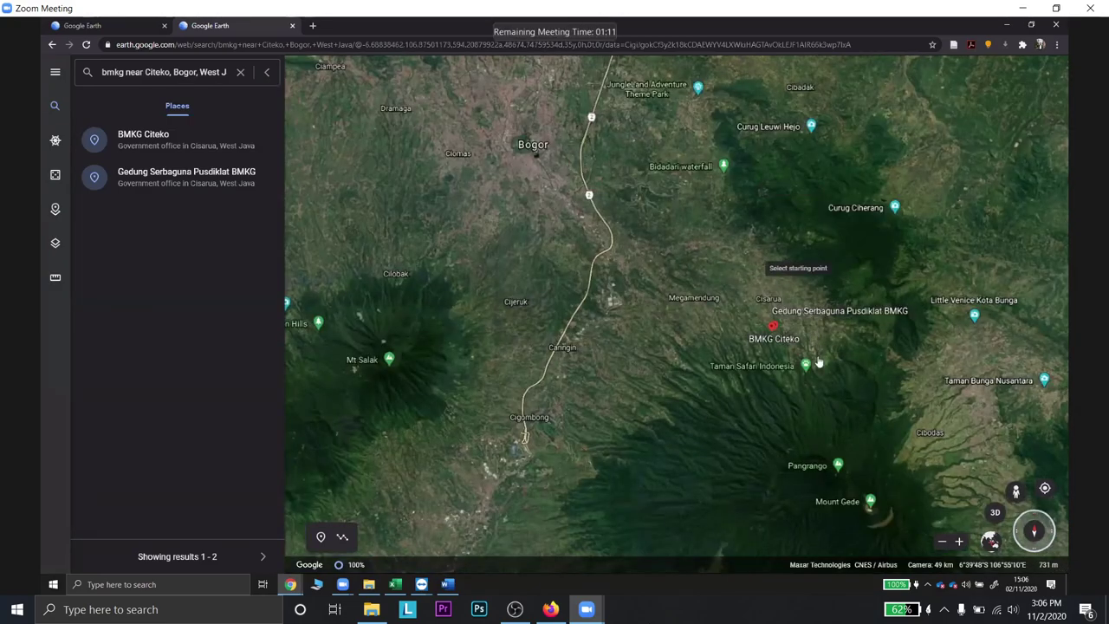
pyautogui.scroll(-1, 817, 394)
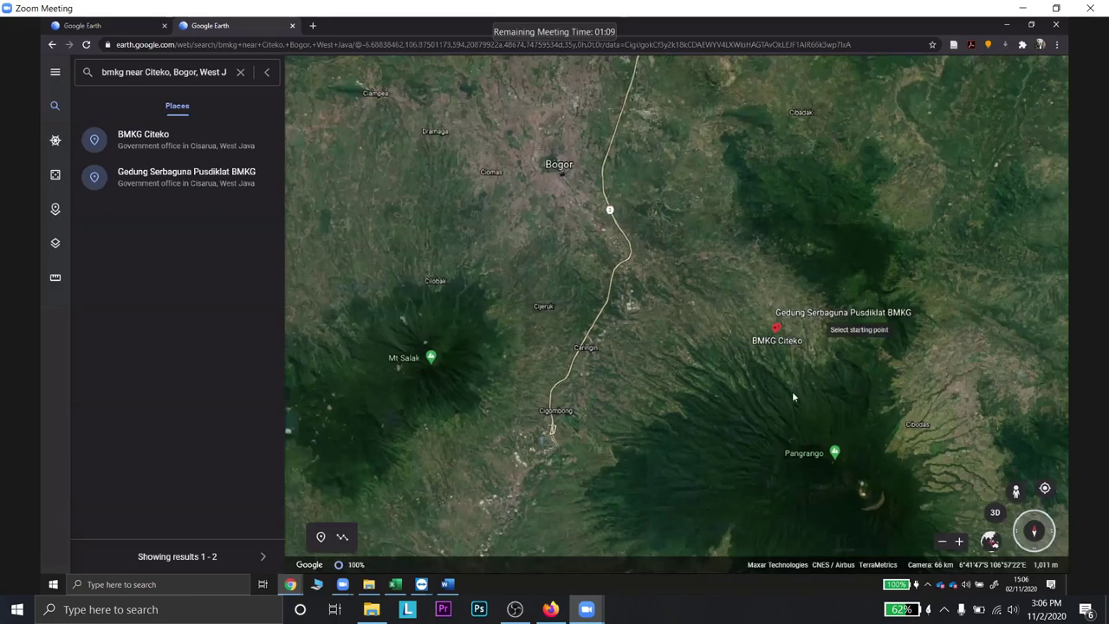
pyautogui.scroll(-1, 786, 165)
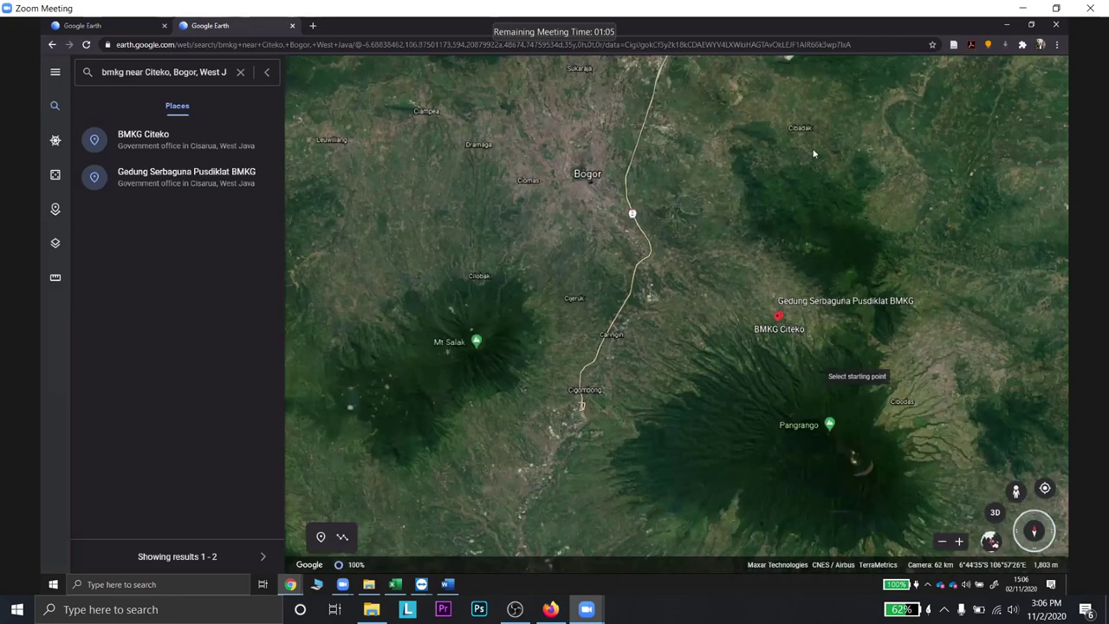
pyautogui.moveTo(784, 350); pyautogui.dragTo(767, 296)
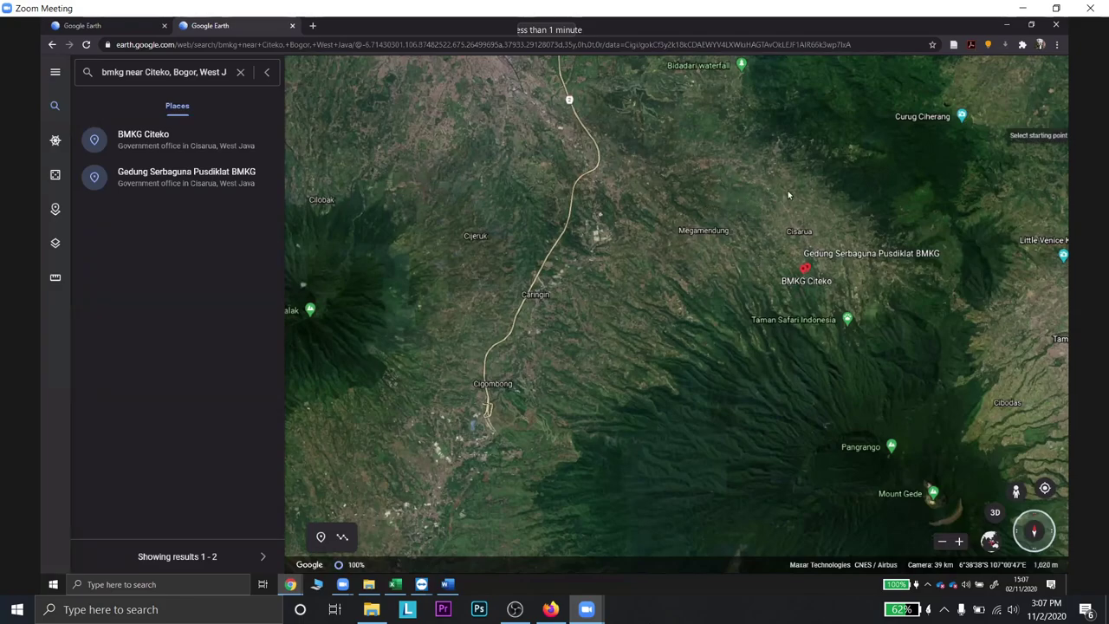
pyautogui.hotkey('alt', 'Tab')
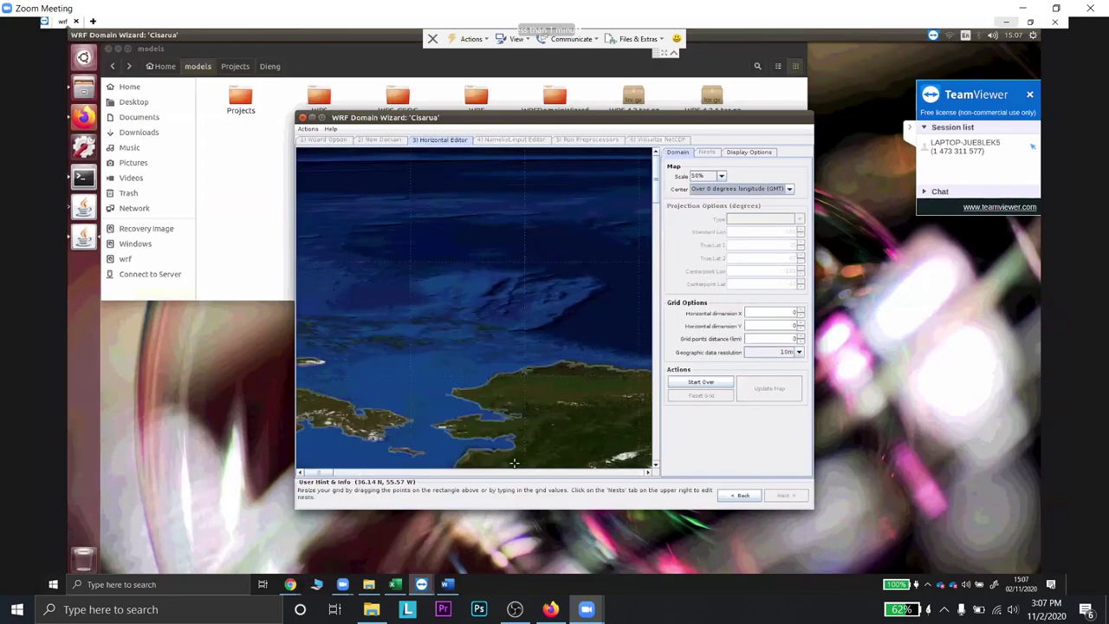
# - Scroll the Cisarua domain map to bring Sumatra and Java into view
pyautogui.scroll(-1, 340, 472)
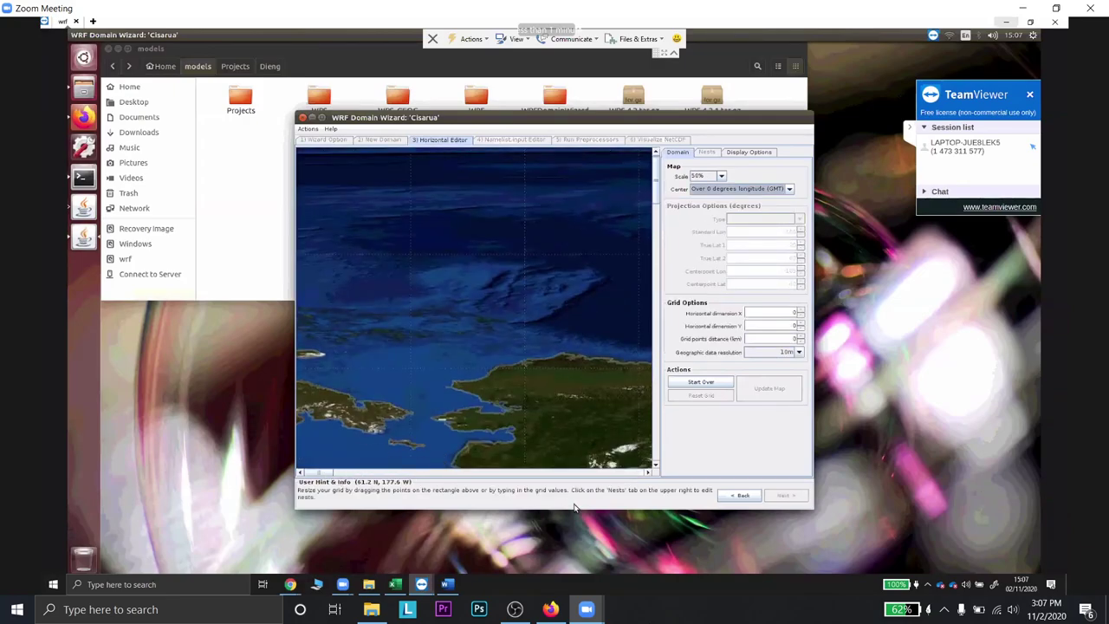
pyautogui.click(655, 186)
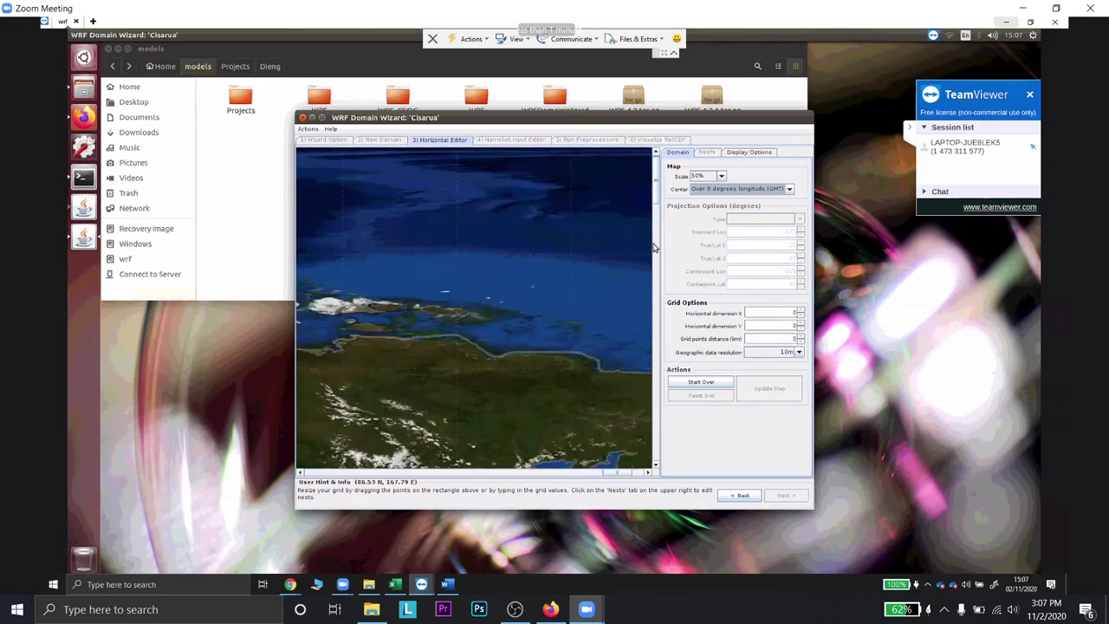
pyautogui.click(654, 253)
pyautogui.click(651, 319)
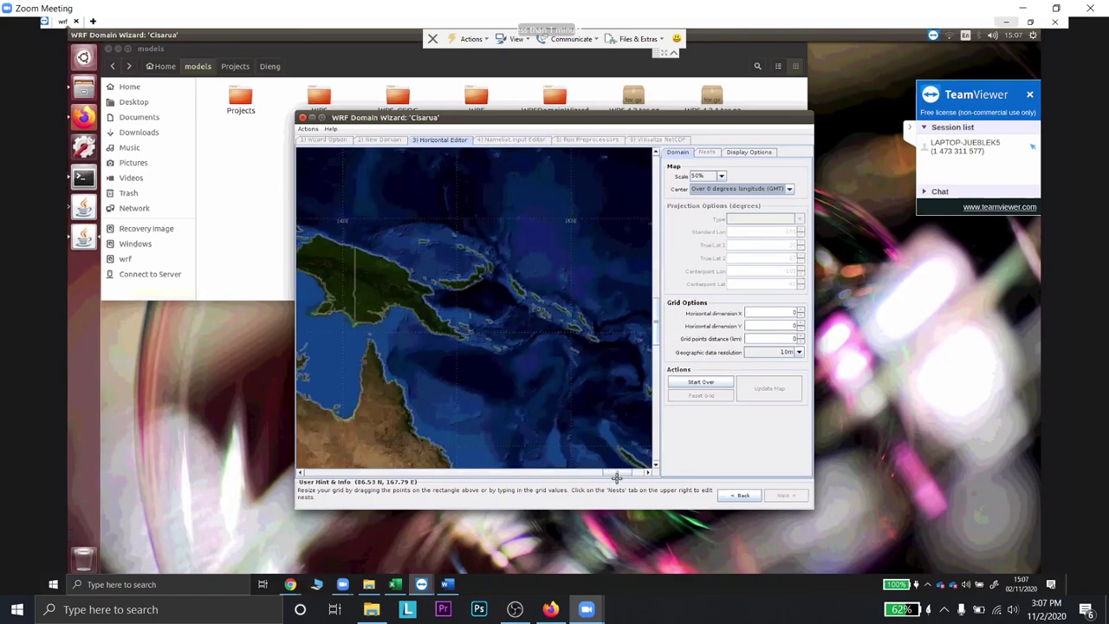
pyautogui.moveTo(615, 475); pyautogui.dragTo(568, 465)
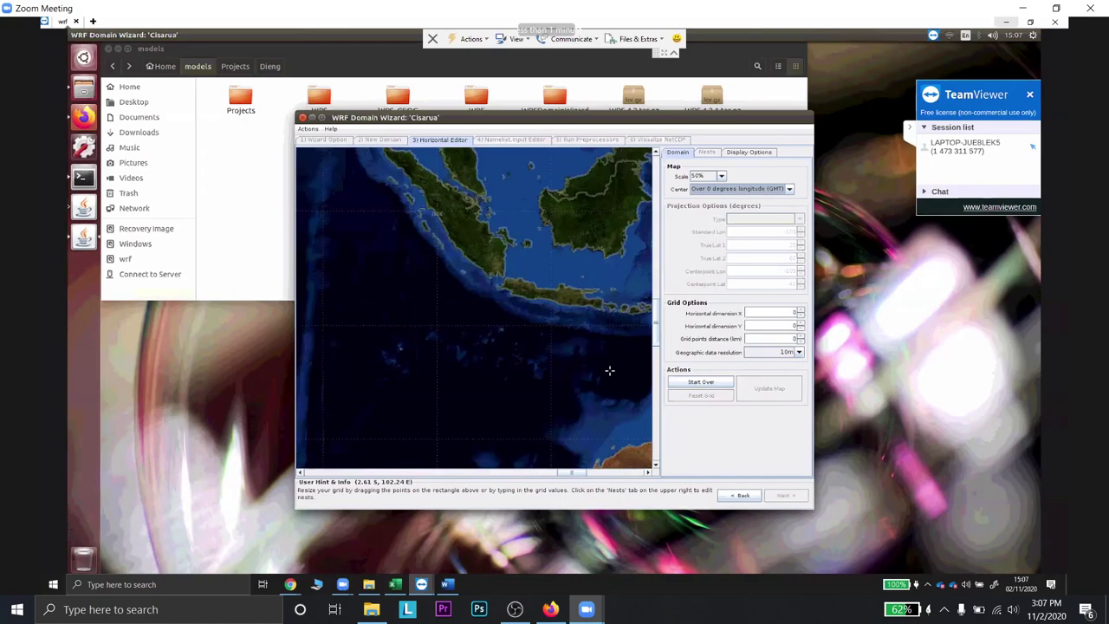
# - Draw a Mercator domain over Sumatra and Java and extend its top edge northward
pyautogui.moveTo(420, 202); pyautogui.dragTo(609, 371)
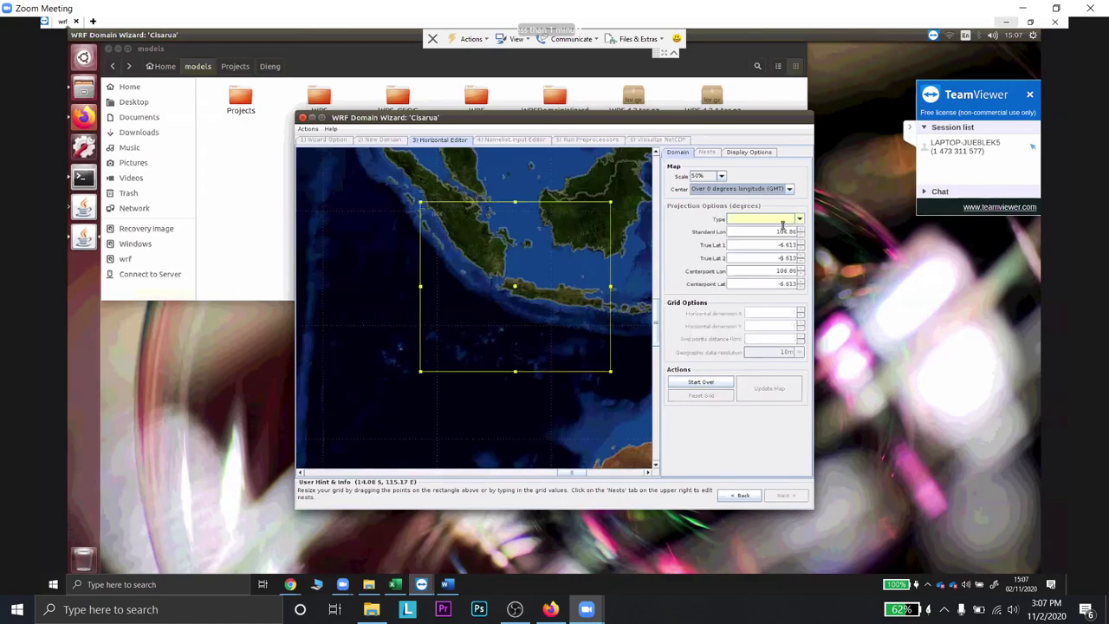
pyautogui.click(798, 221)
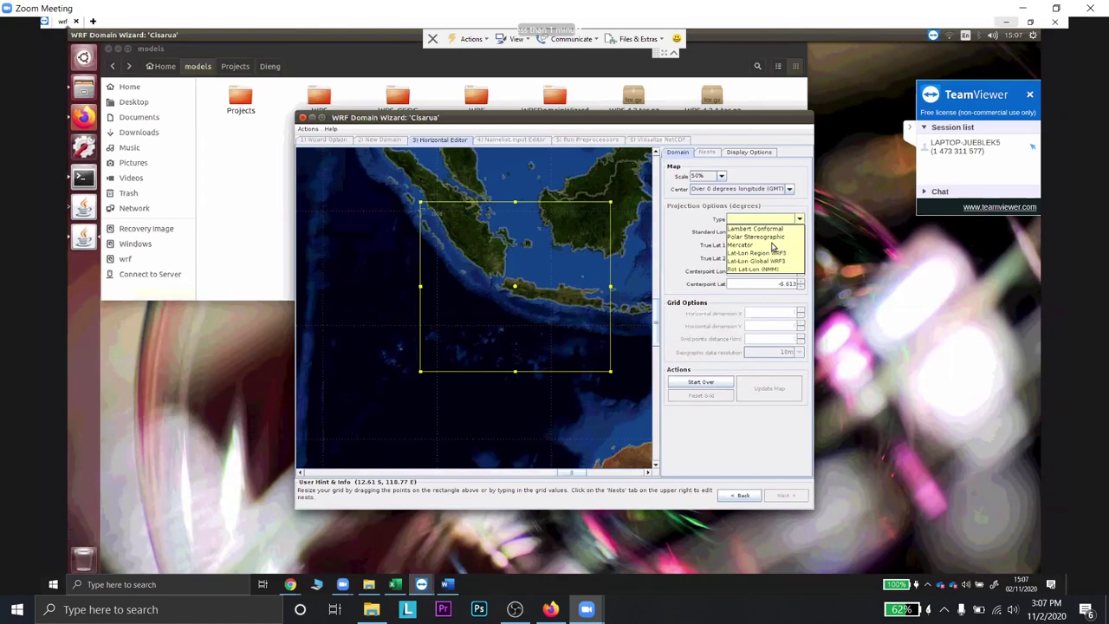
pyautogui.moveTo(516, 201); pyautogui.dragTo(515, 179)
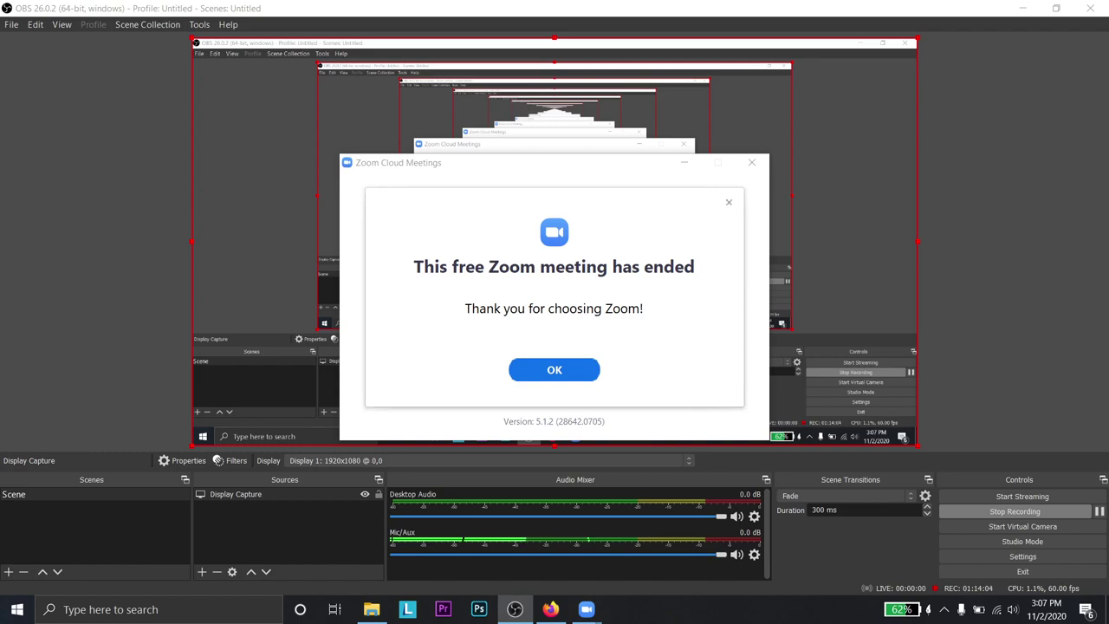
# - Dismiss the meeting-ended notice and close the Zoom meeting windows
pyautogui.click(578, 372)
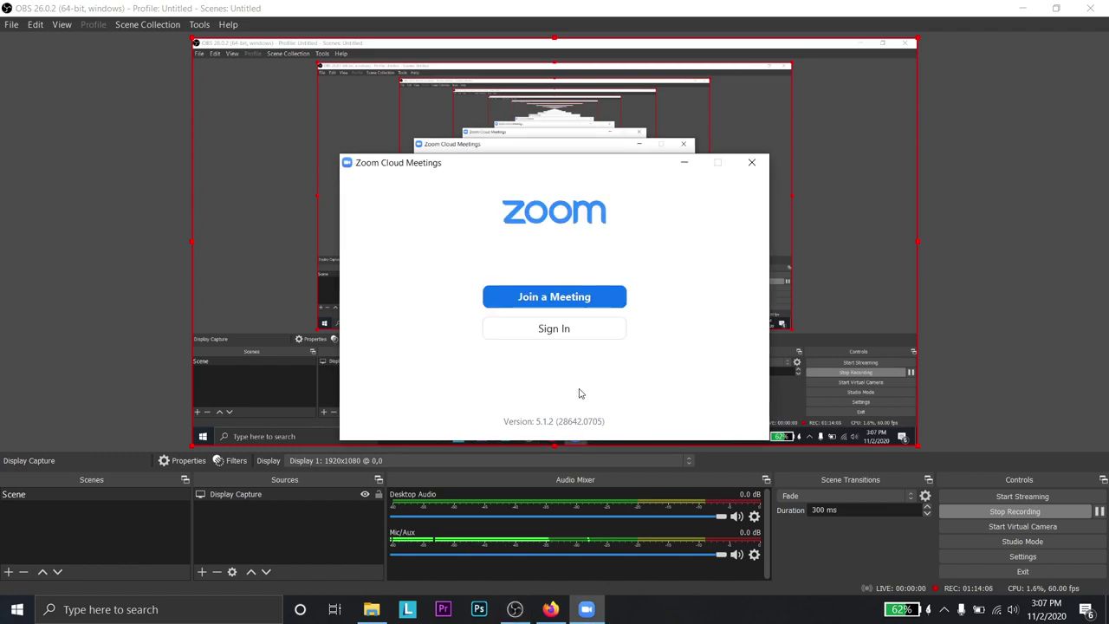
pyautogui.click(751, 162)
pyautogui.click(550, 609)
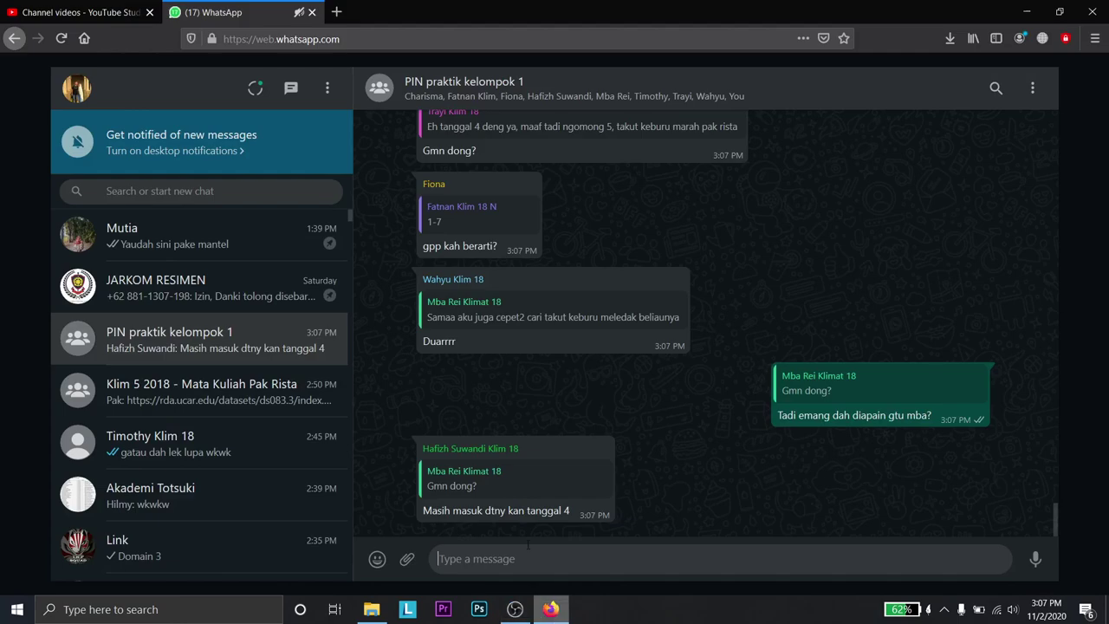
# - Open the Klim 5 2018 group chat in WhatsApp Web and follow its latest zoom.us link
pyautogui.click(208, 338)
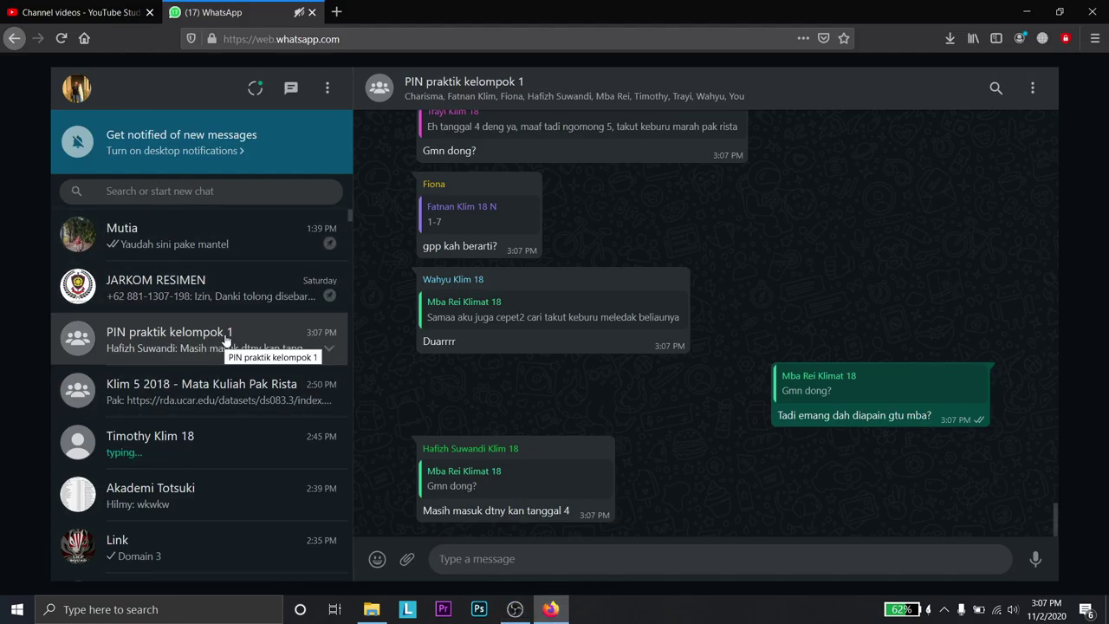
pyautogui.click(250, 394)
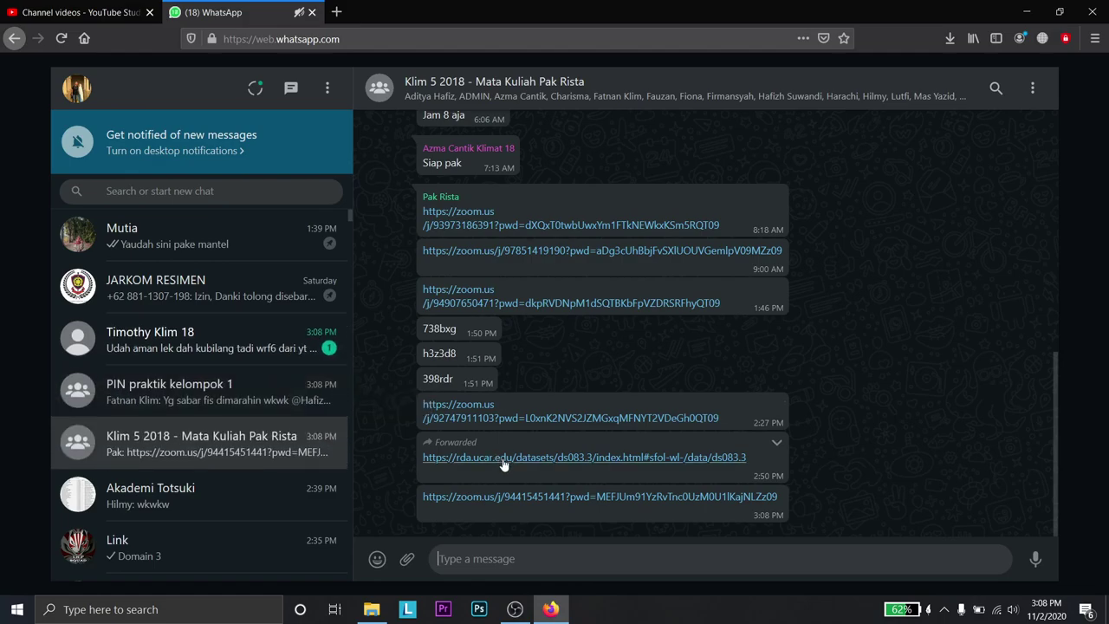
pyautogui.click(574, 497)
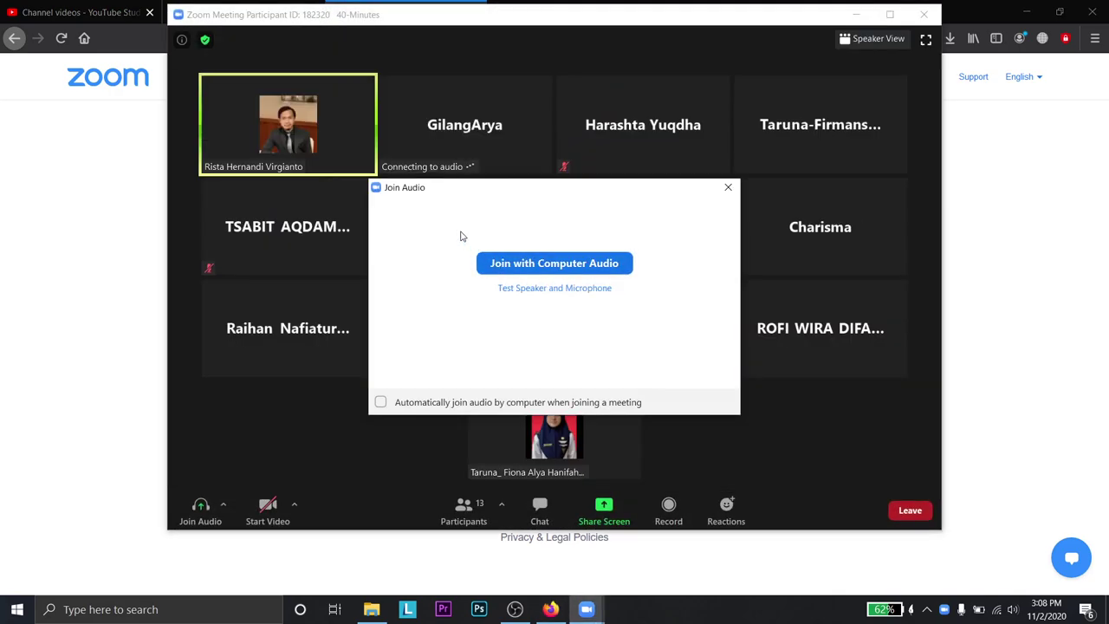
# - Join with computer audio and maximize the Zoom meeting window
pyautogui.click(546, 262)
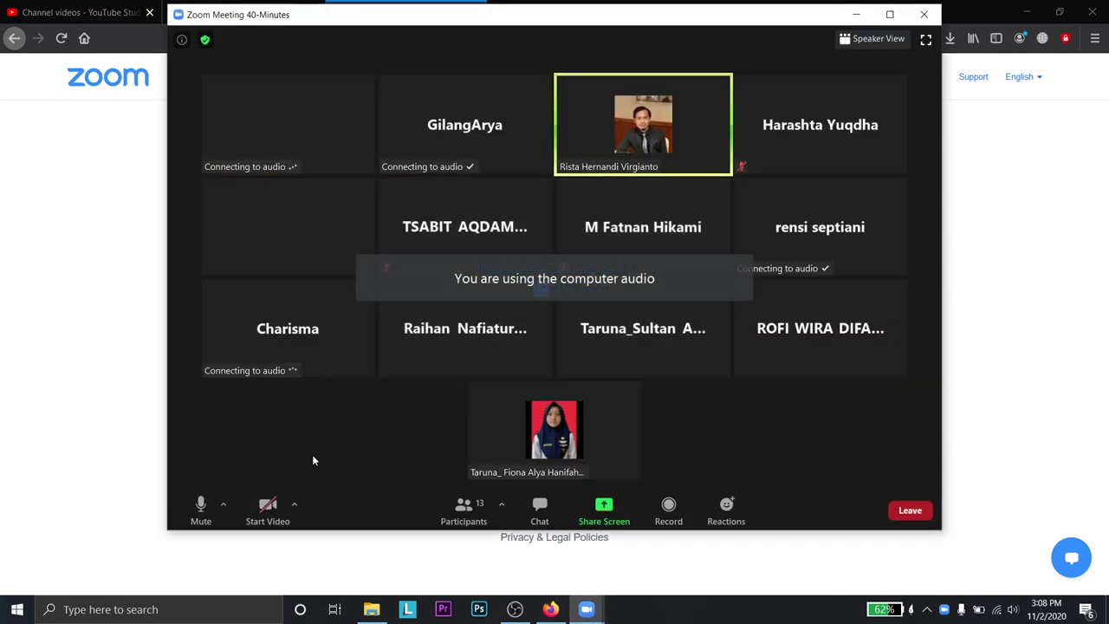
pyautogui.click(893, 14)
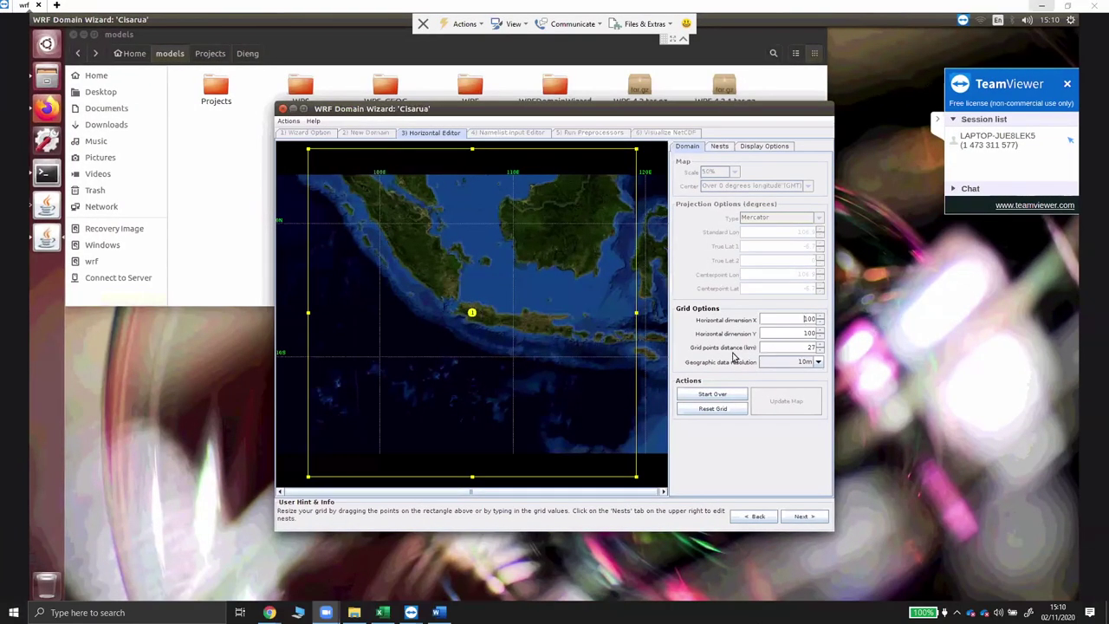
# - Change the Cisarua parent domain from 100×100 to 50×50 grid points and show the Nests list
pyautogui.click(809, 320)
pyautogui.doubleClick(808, 319)
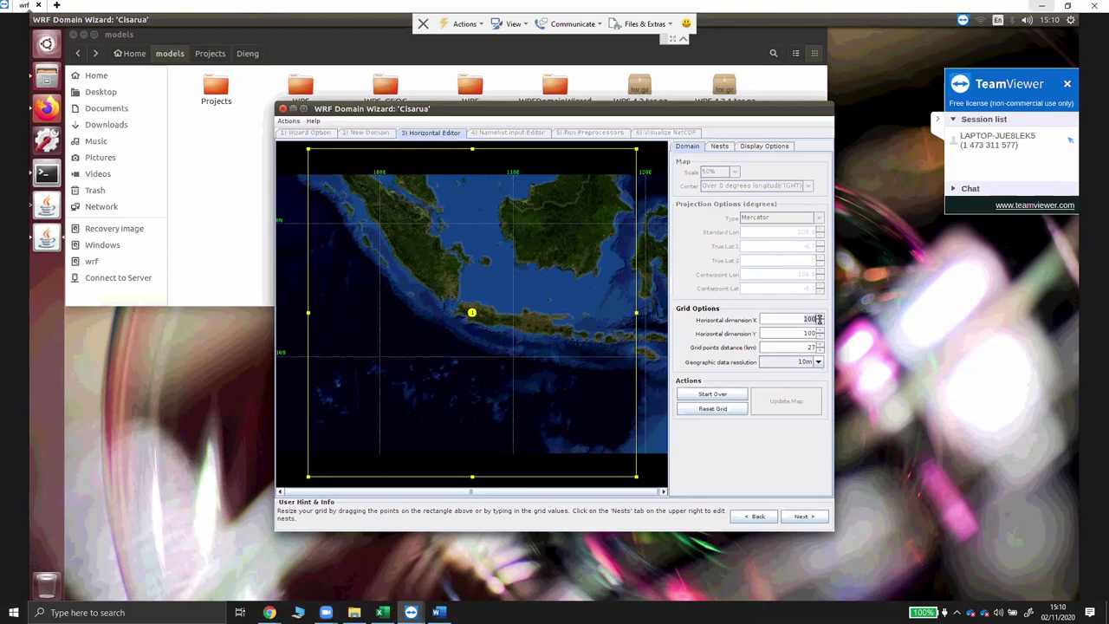
pyautogui.write('50')
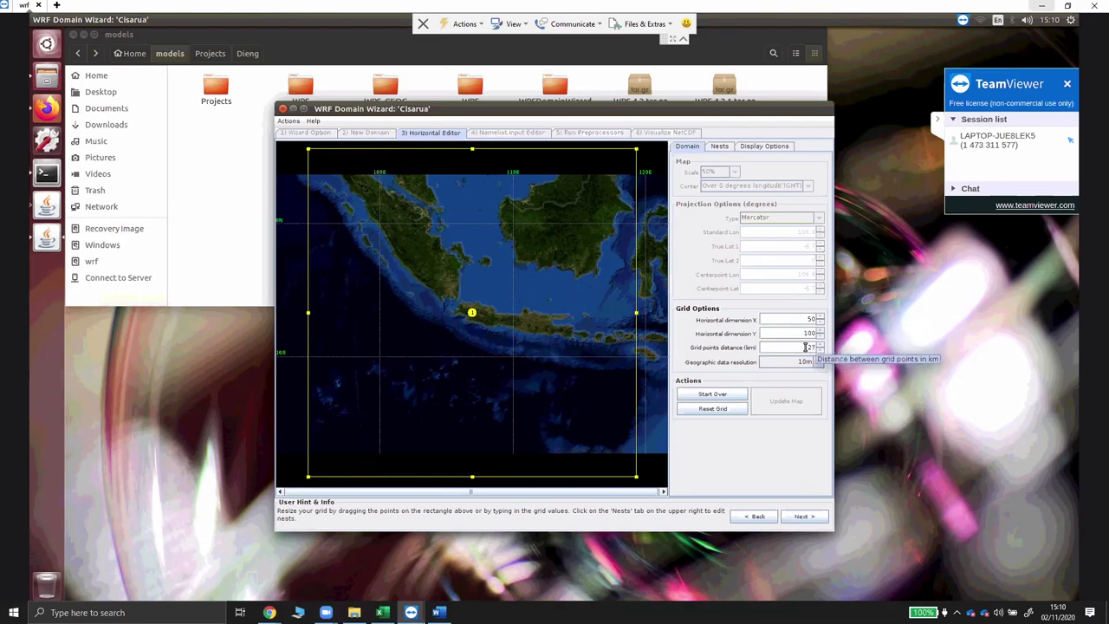
pyautogui.doubleClick(806, 334)
pyautogui.write('50')
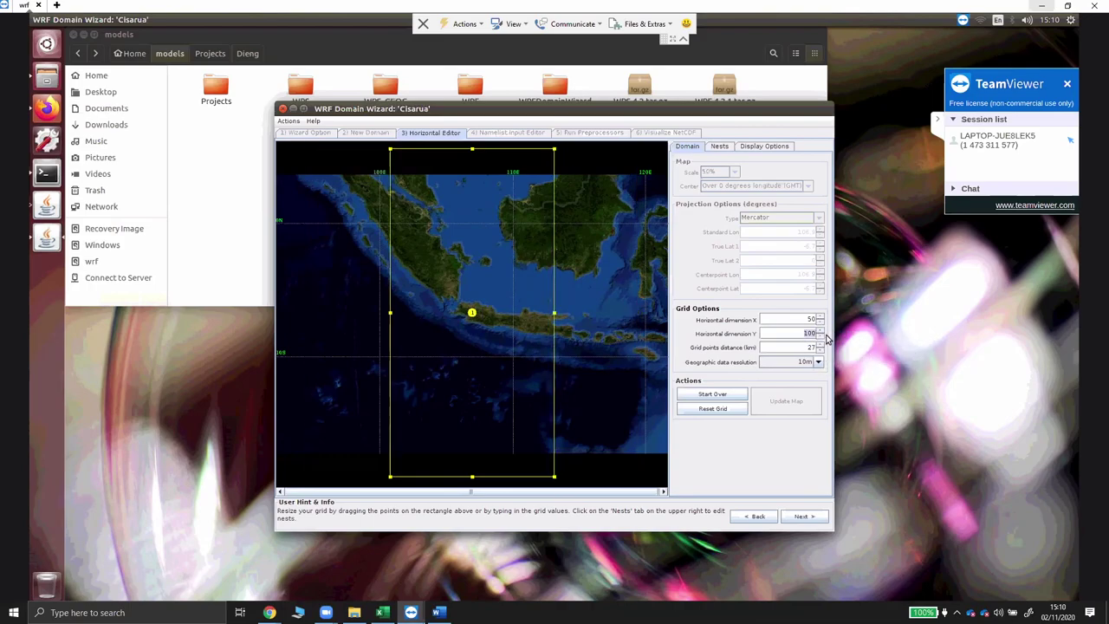
pyautogui.click(802, 322)
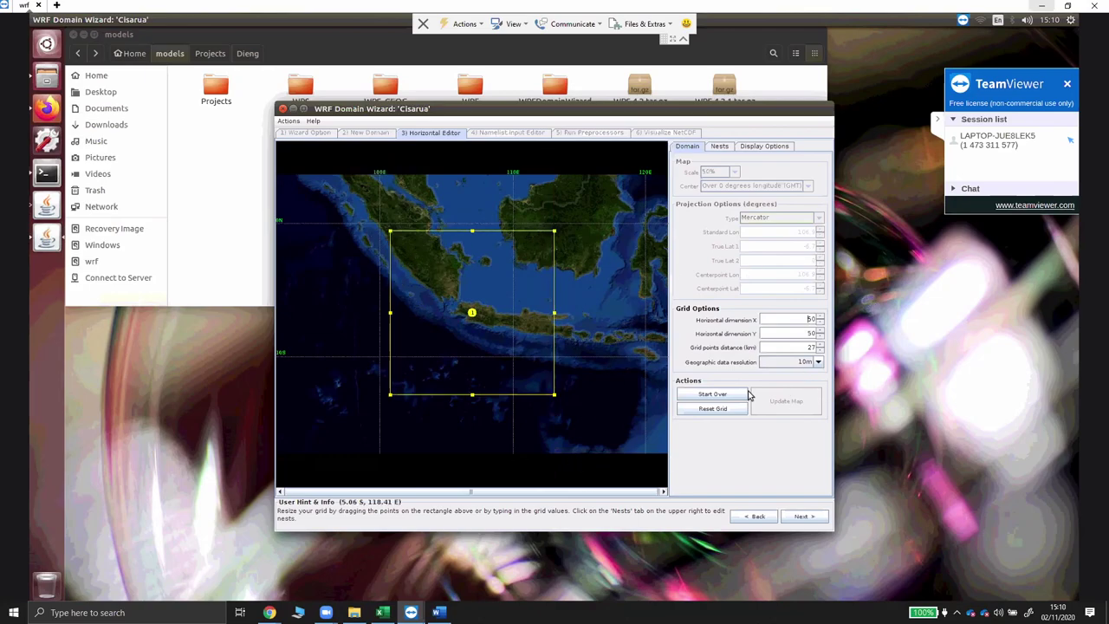
pyautogui.click(718, 148)
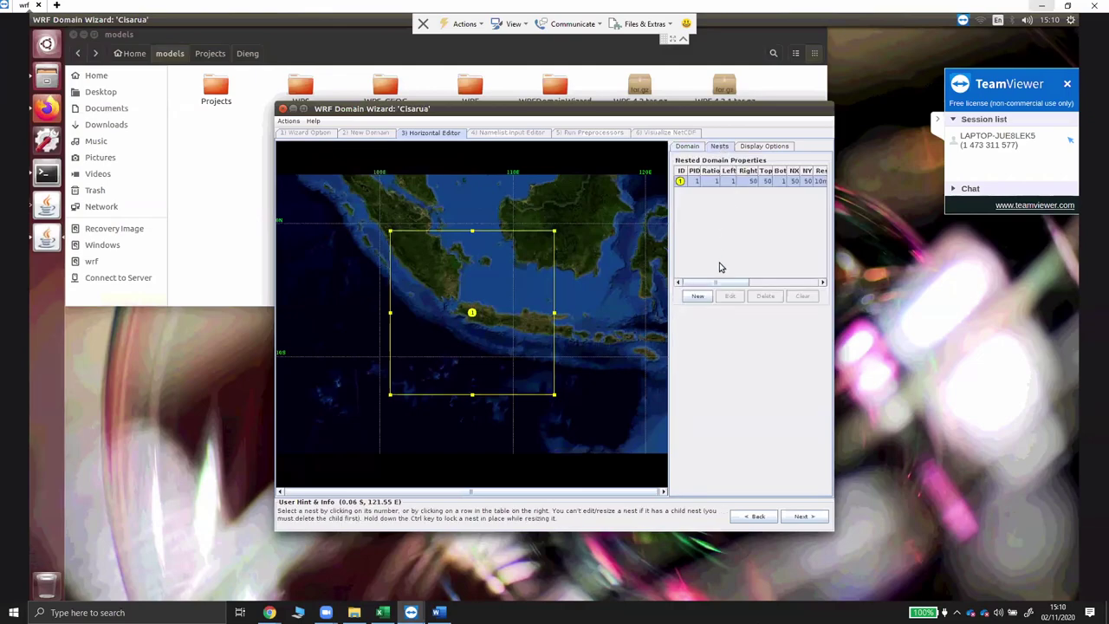
pyautogui.click(689, 146)
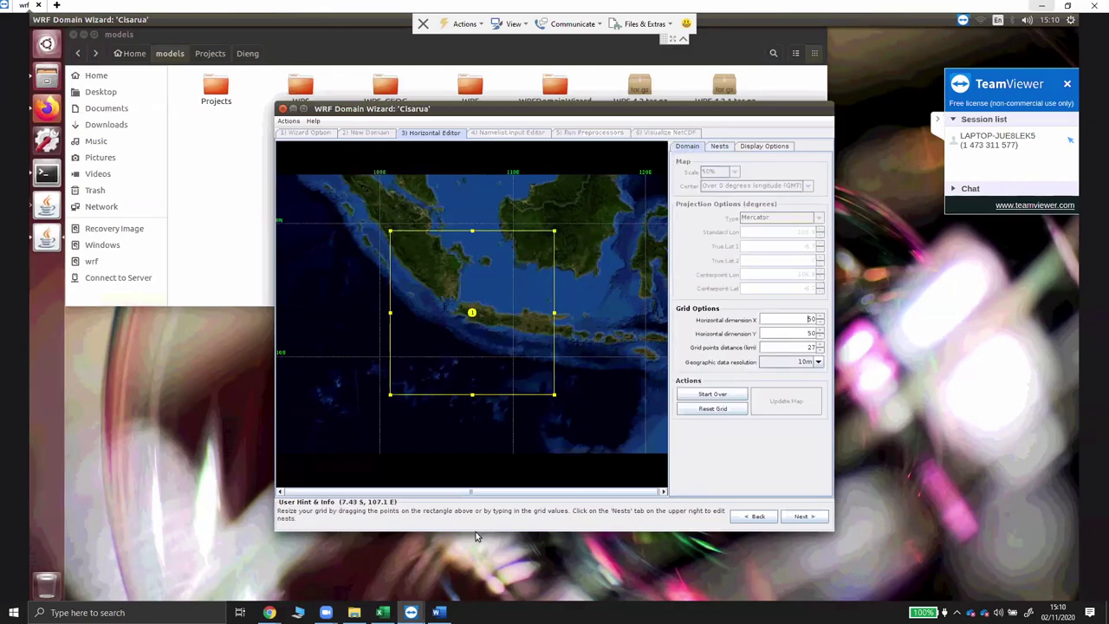
pyautogui.click(271, 613)
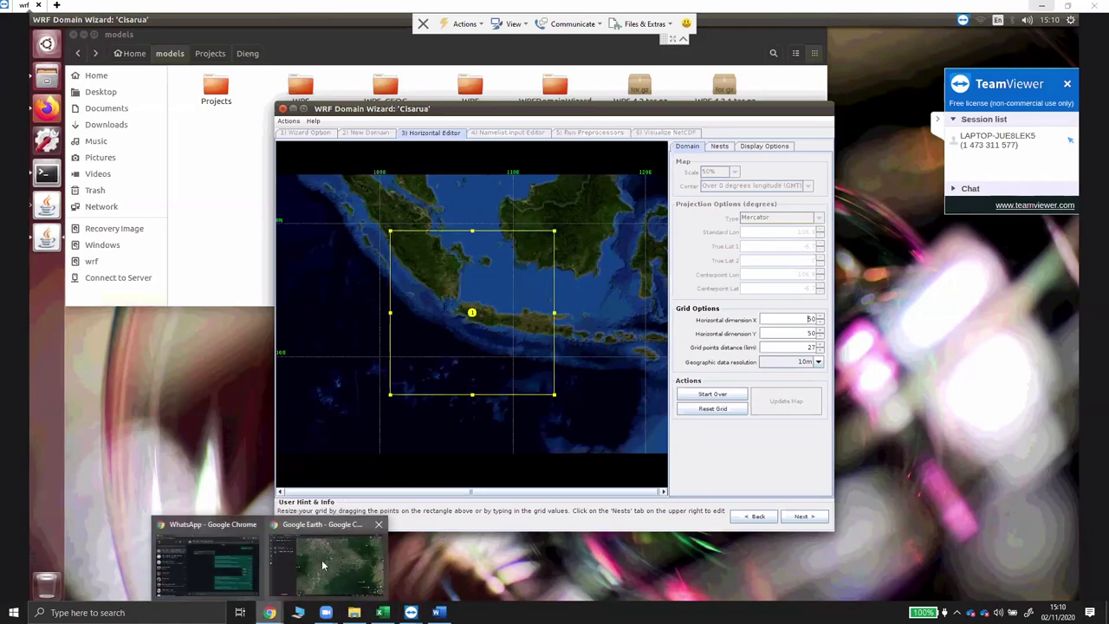
pyautogui.click(334, 567)
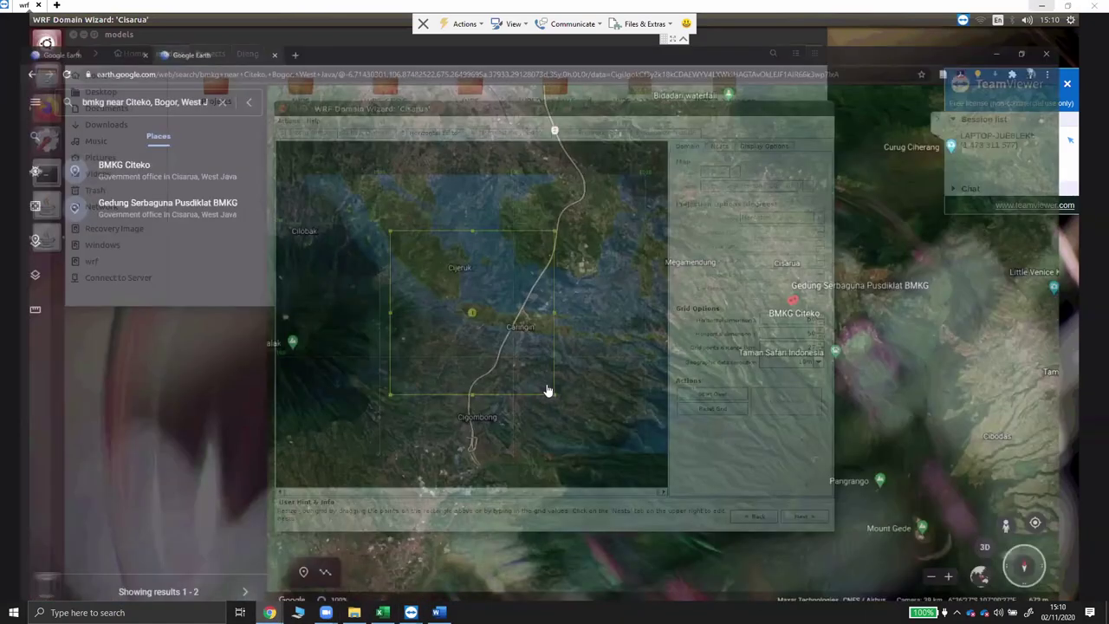
pyautogui.scroll(-5, 559, 395)
pyautogui.scroll(-3, 559, 397)
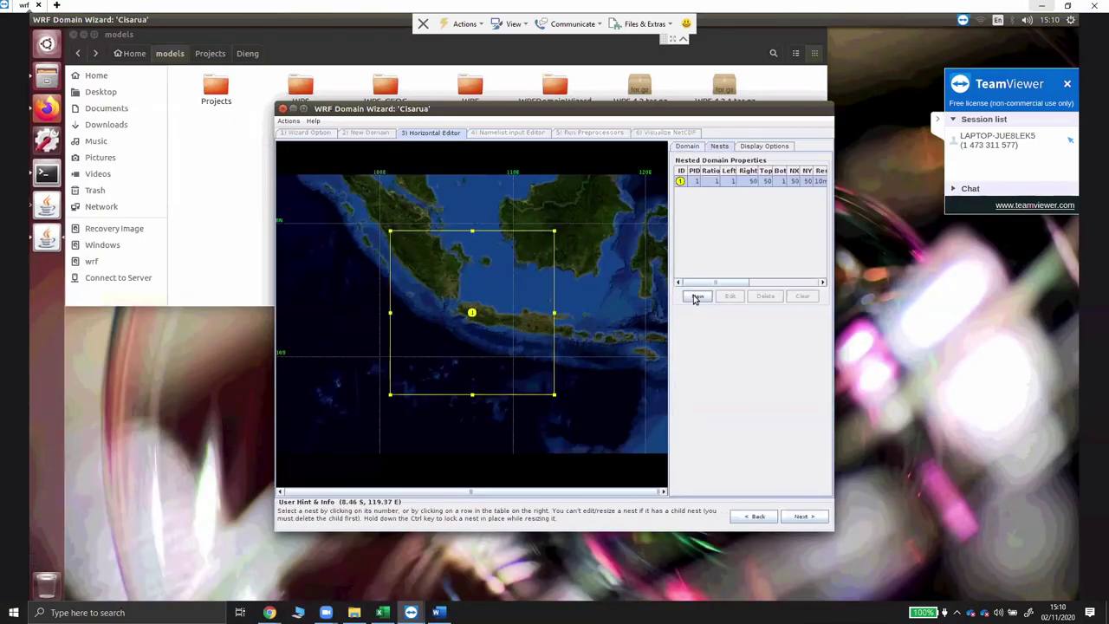
# - Add nest 2 (40×40, 5m data) and nest 3 (28×28) inside nest 2, both at ratio 3
pyautogui.click(697, 296)
pyautogui.click(620, 297)
pyautogui.click(611, 310)
pyautogui.click(520, 398)
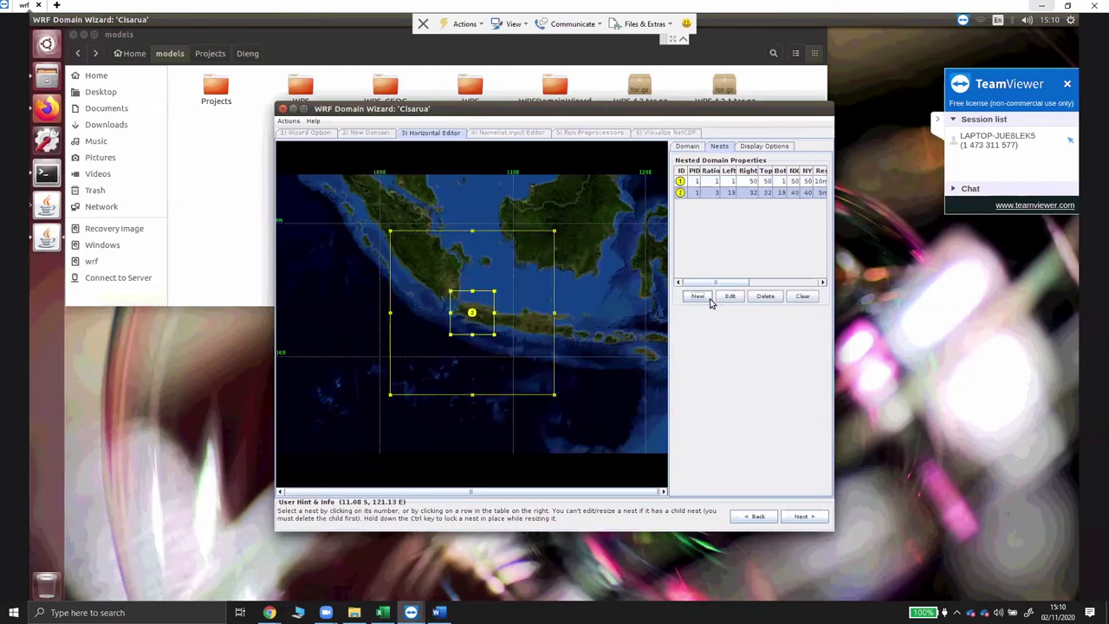
pyautogui.click(698, 296)
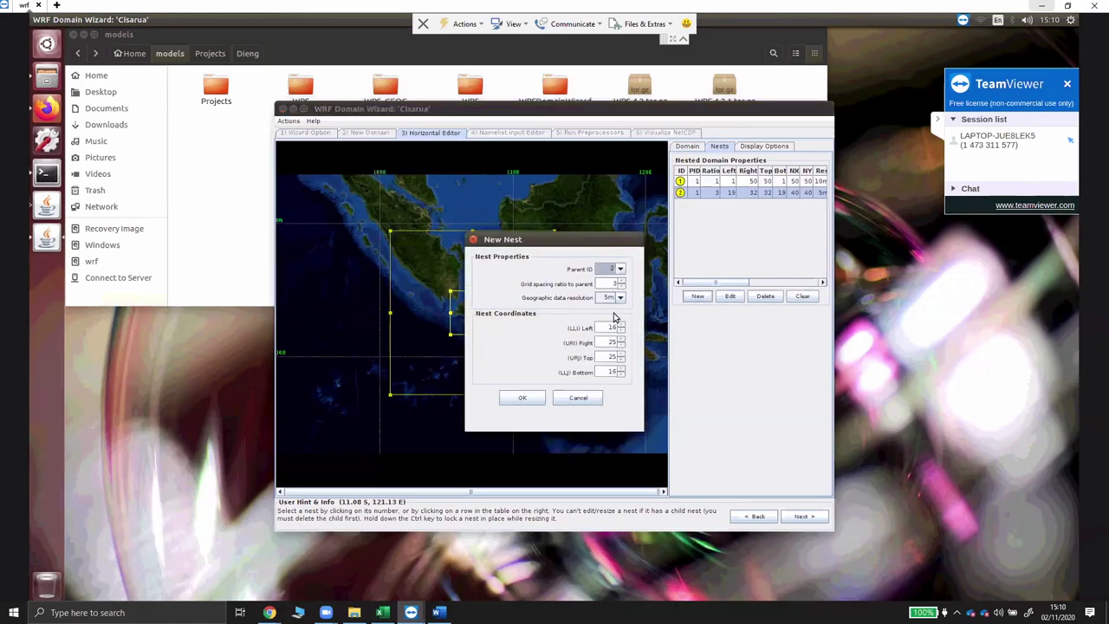
pyautogui.click(523, 398)
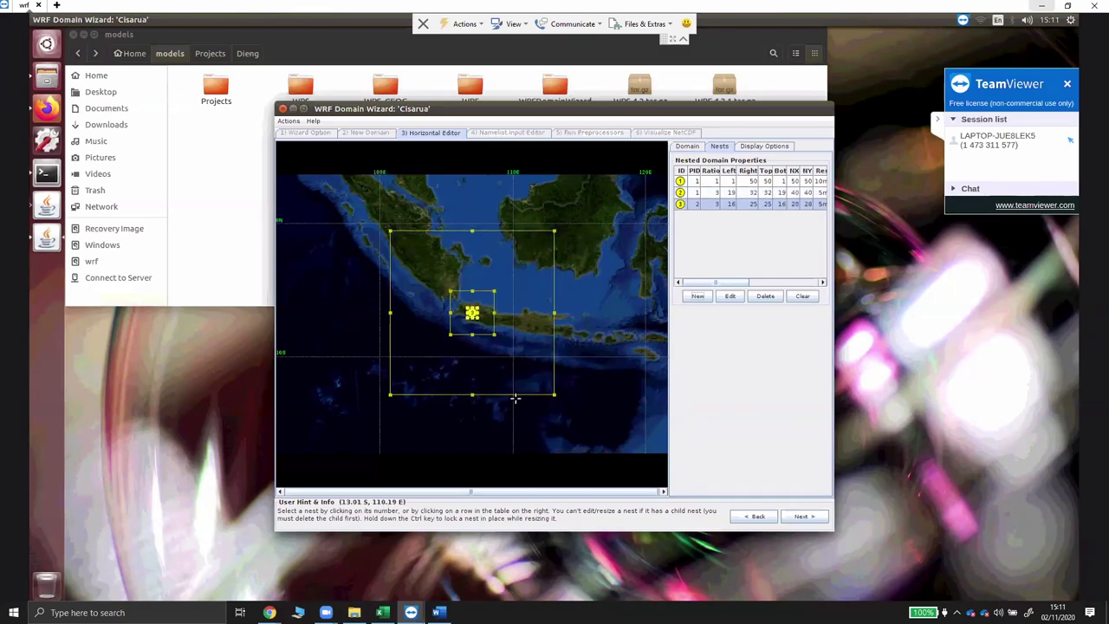
# - Position the nests over Java: nest 2 on parent cells 19–32, nest 3 on cells 16–25
pyautogui.moveTo(270, 613)
pyautogui.moveTo(525, 376); pyautogui.dragTo(525, 378)
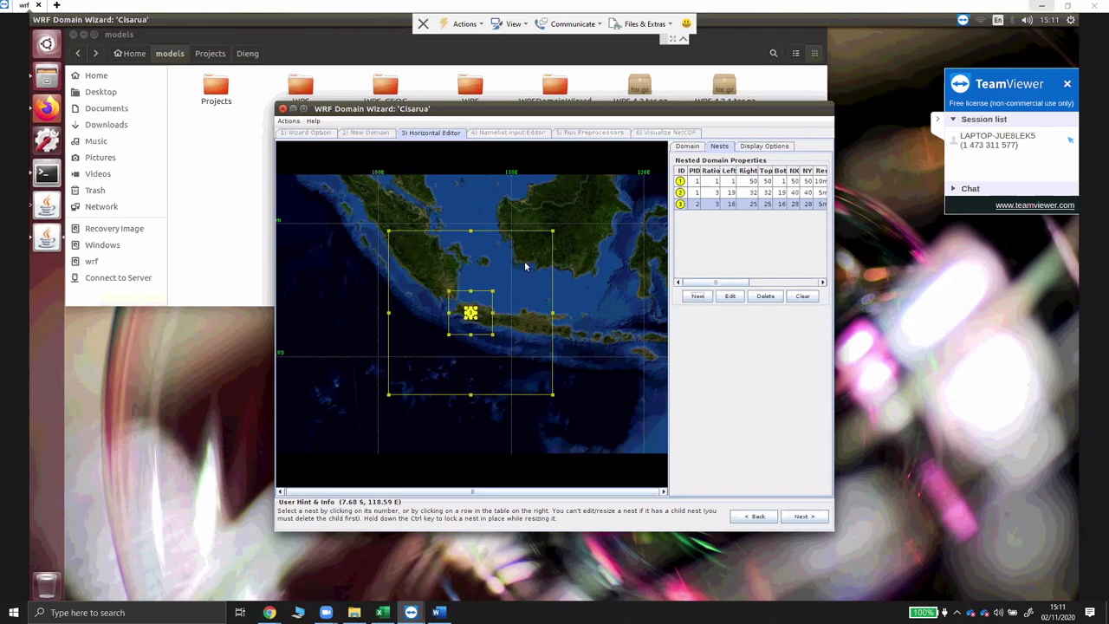
pyautogui.click(802, 518)
pyautogui.click(756, 517)
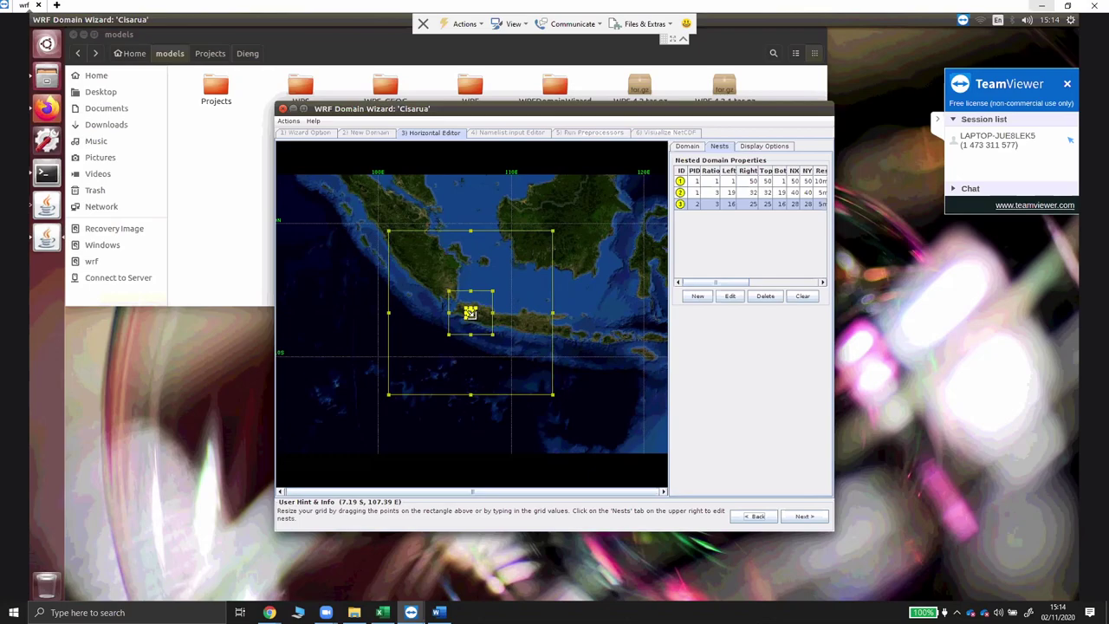
# - Advance to the Namelist Input Editor and confirm regenerating namelist.input
pyautogui.click(814, 519)
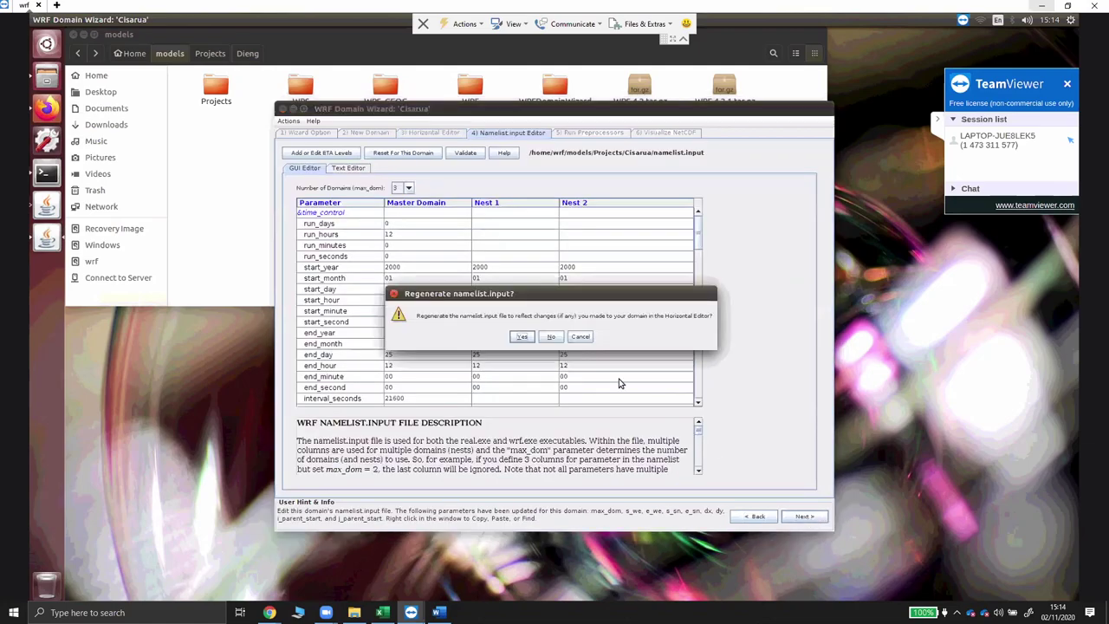
pyautogui.click(524, 336)
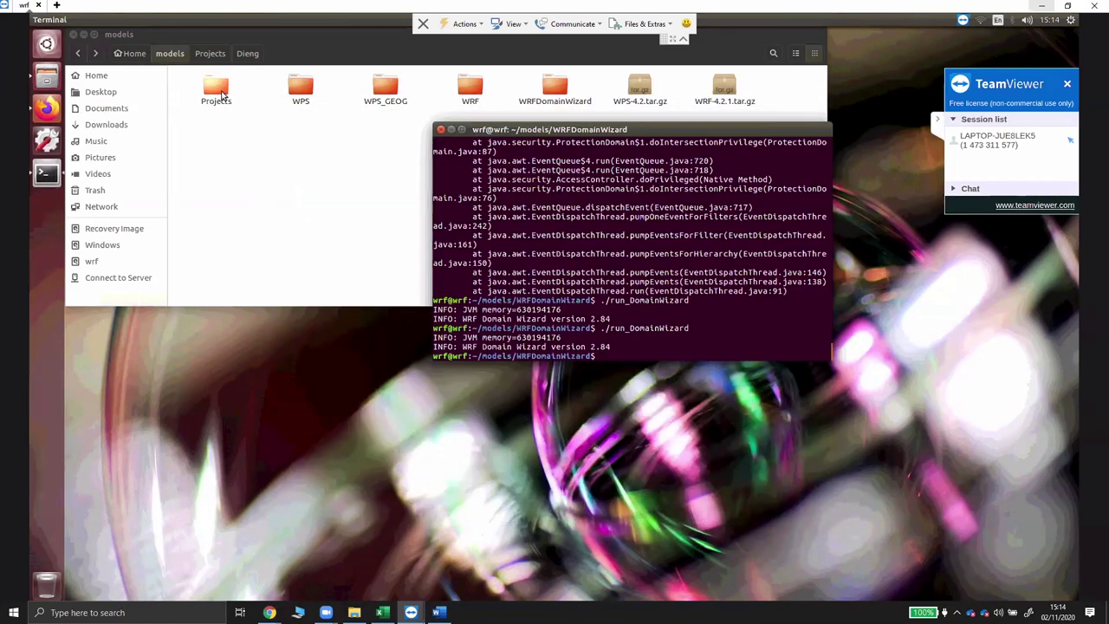
# - Open models/Projects and check the Cisarua and FNL folders, finding FNL still empty
pyautogui.doubleClick(220, 94)
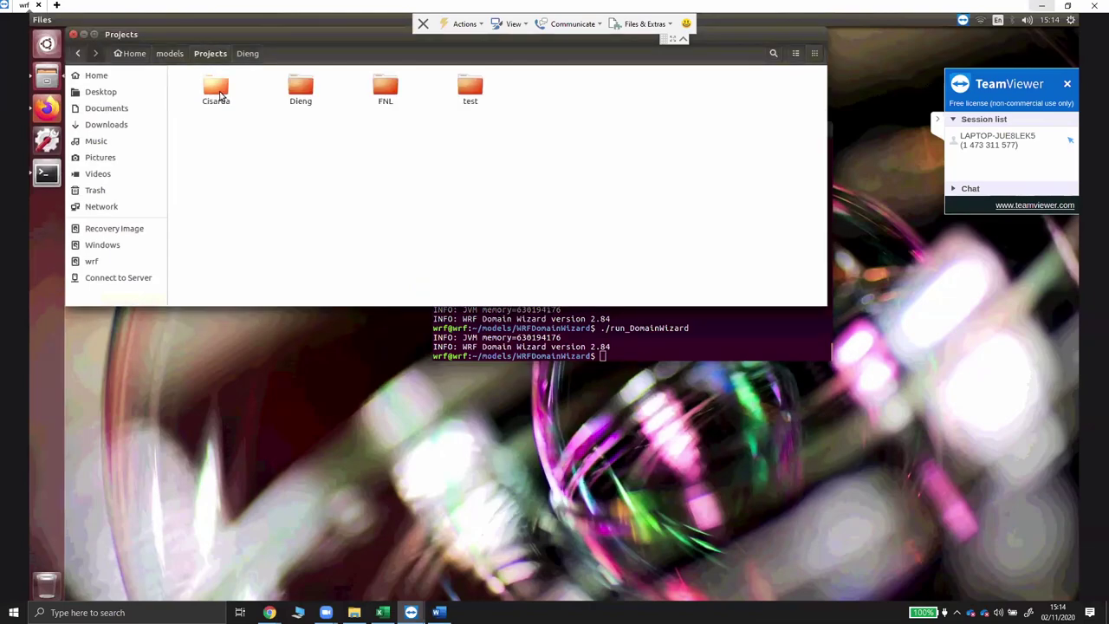
pyautogui.click(220, 94)
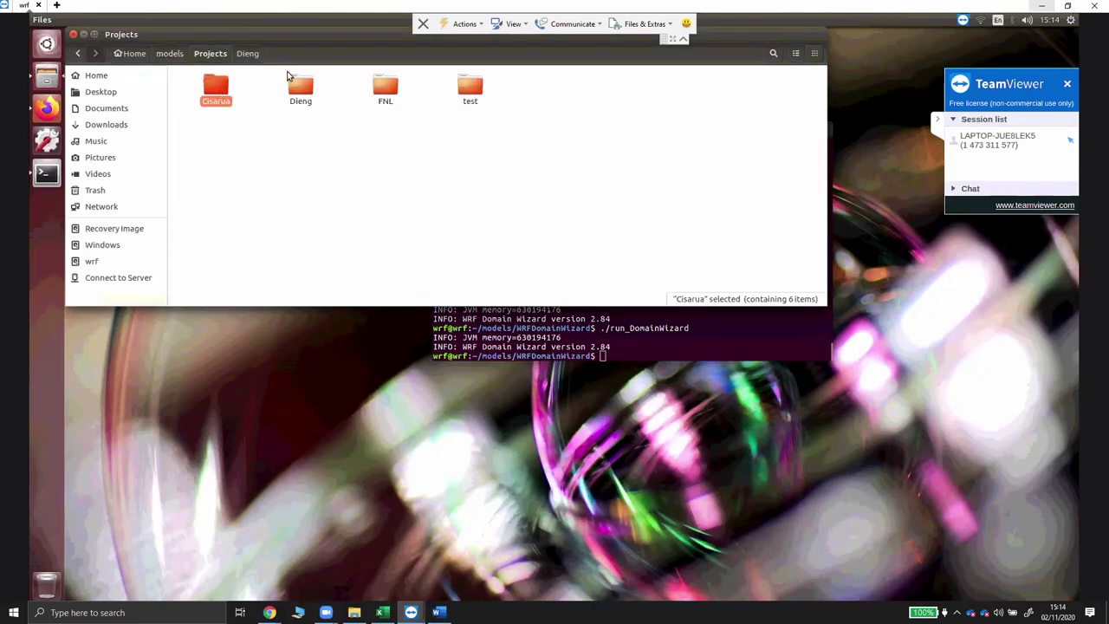
pyautogui.click(389, 85)
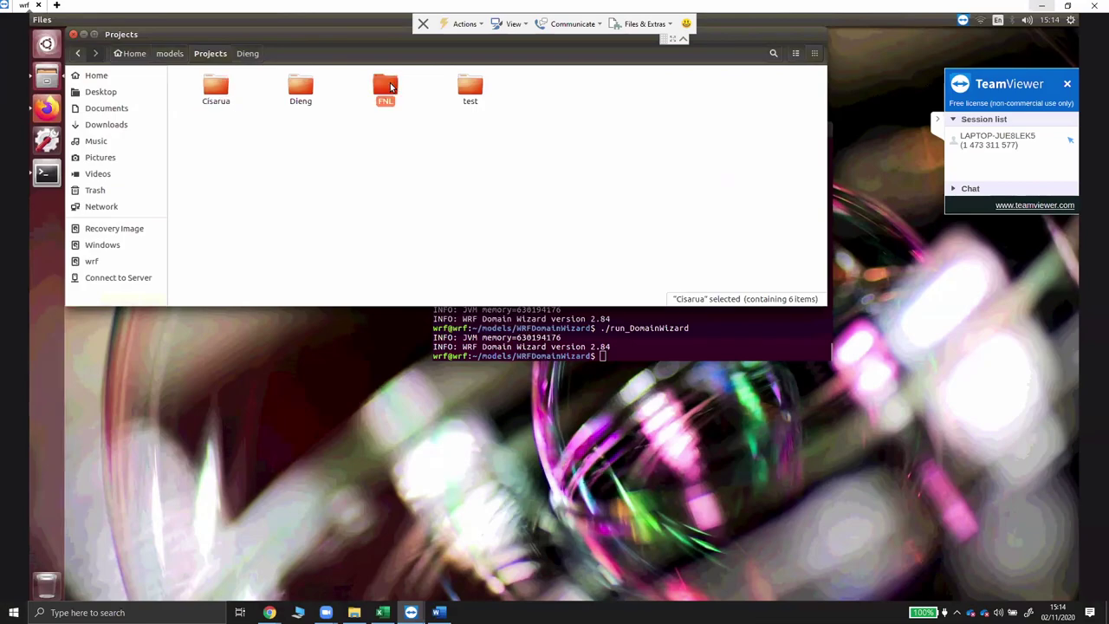
pyautogui.click(49, 109)
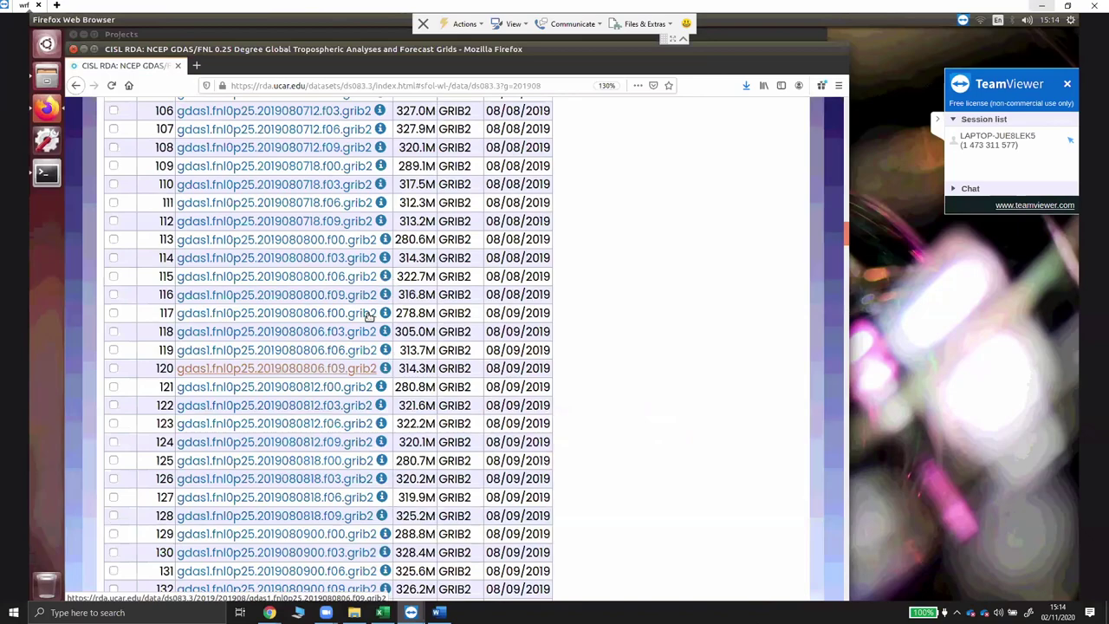
# - Scroll to the top of the August 2019 GDAS file list and bring up the Windows calendar
pyautogui.scroll(20, 370, 315)
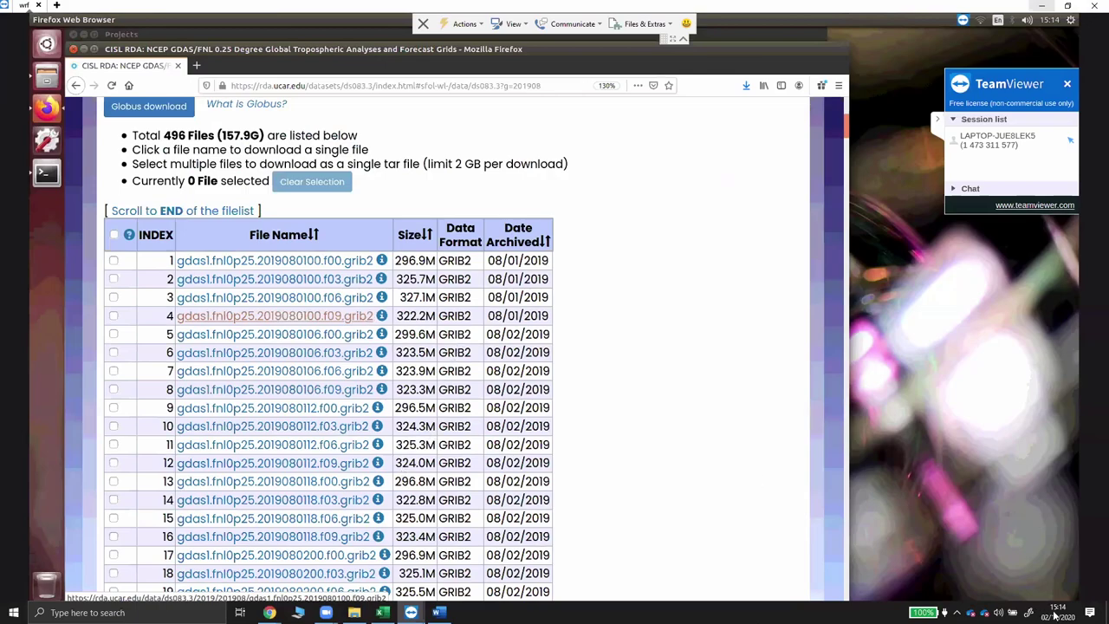
pyautogui.click(1060, 256)
pyautogui.click(1061, 256)
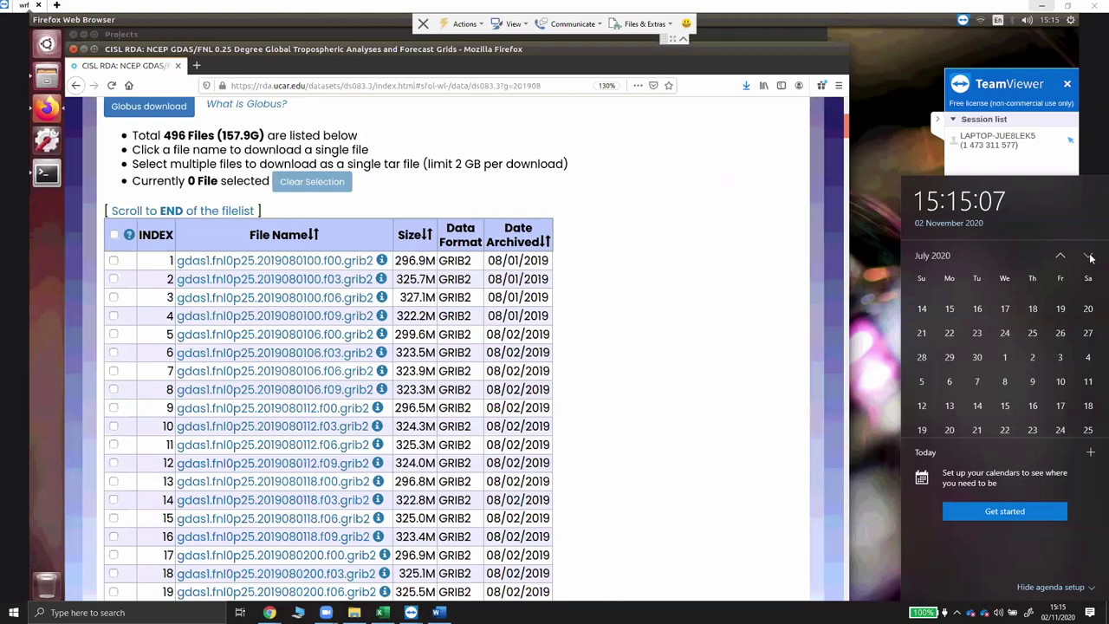
# - Page the calendar back to January 2020 and exit the meeting's full-screen view
pyautogui.click(1060, 256)
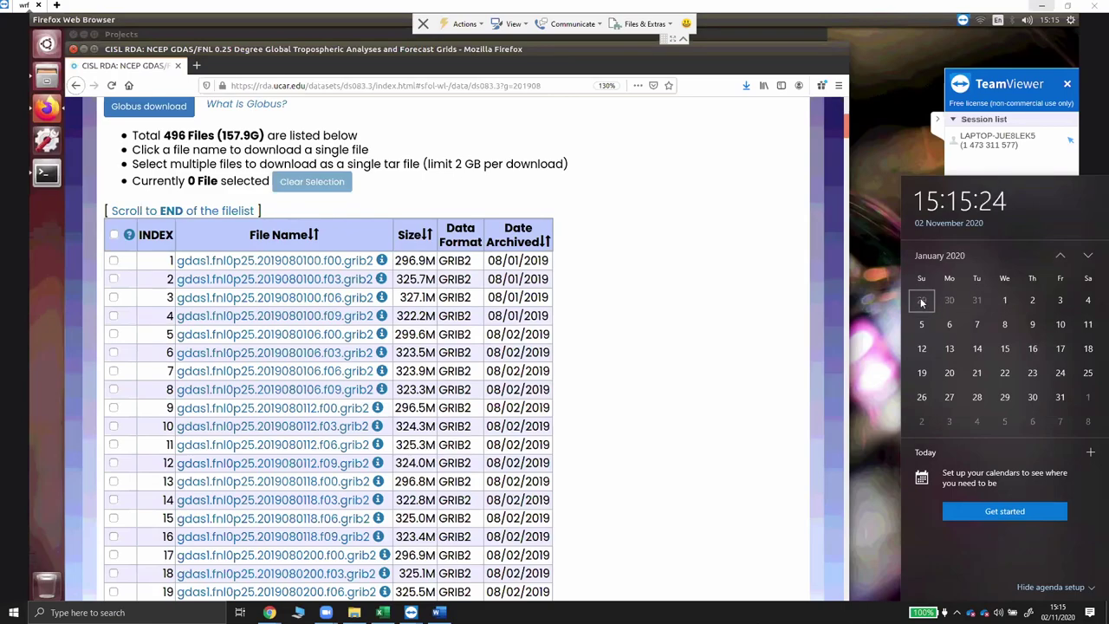
pyautogui.press('Escape')
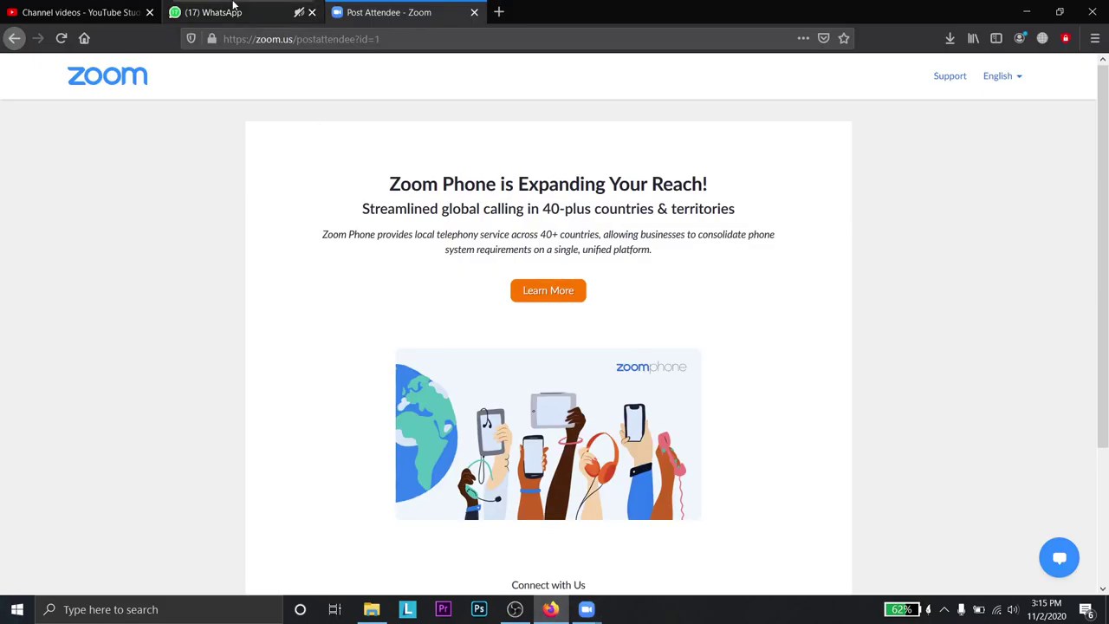
pyautogui.click(78, 12)
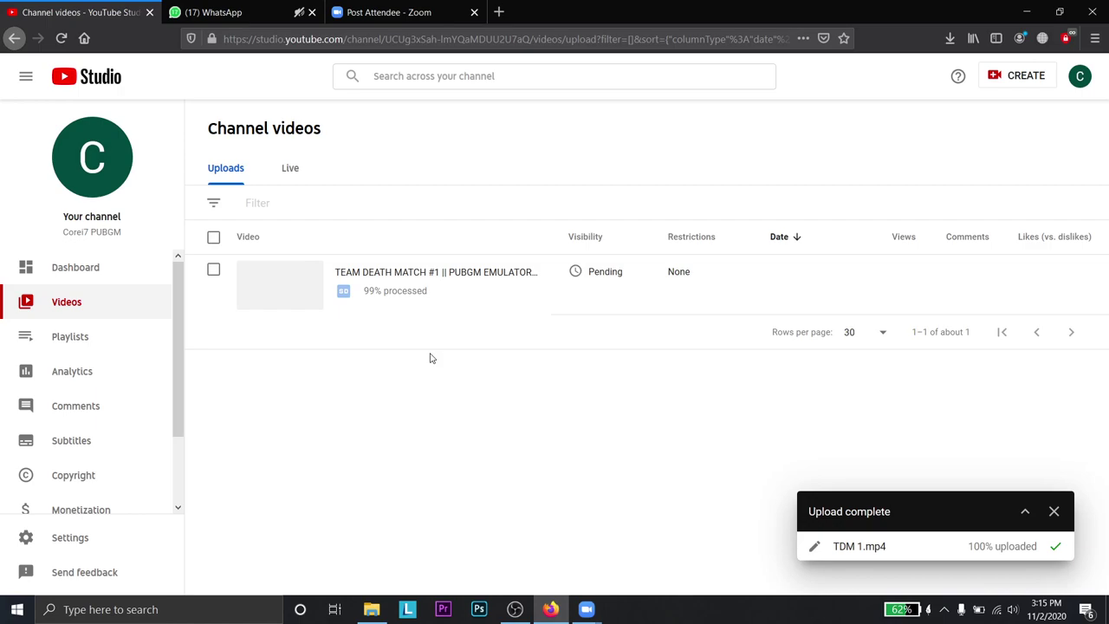
pyautogui.click(1024, 511)
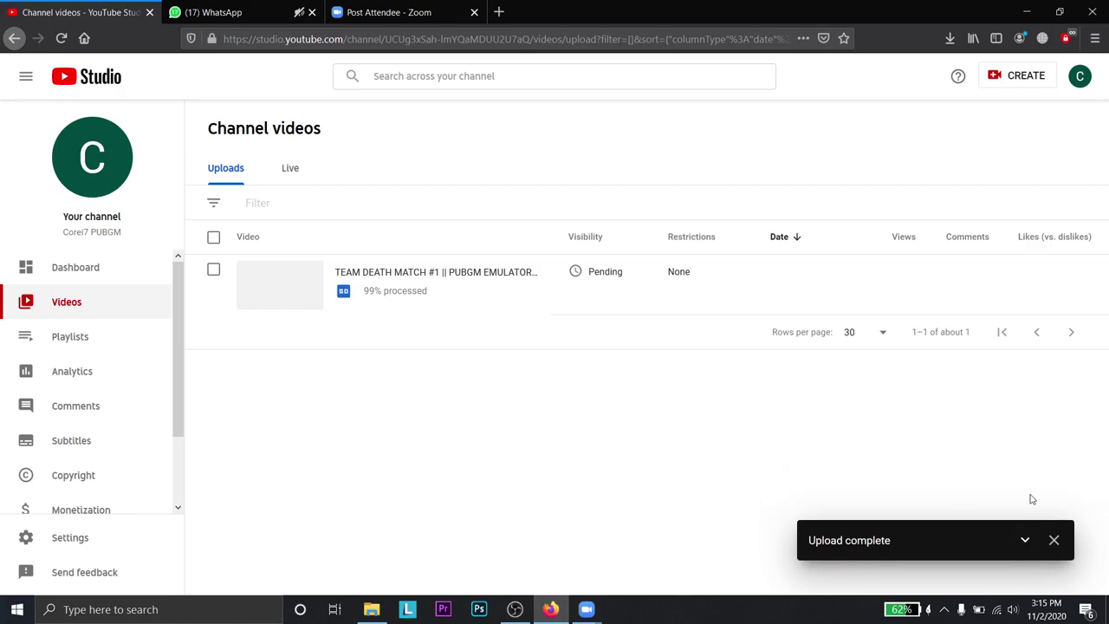
pyautogui.click(1025, 542)
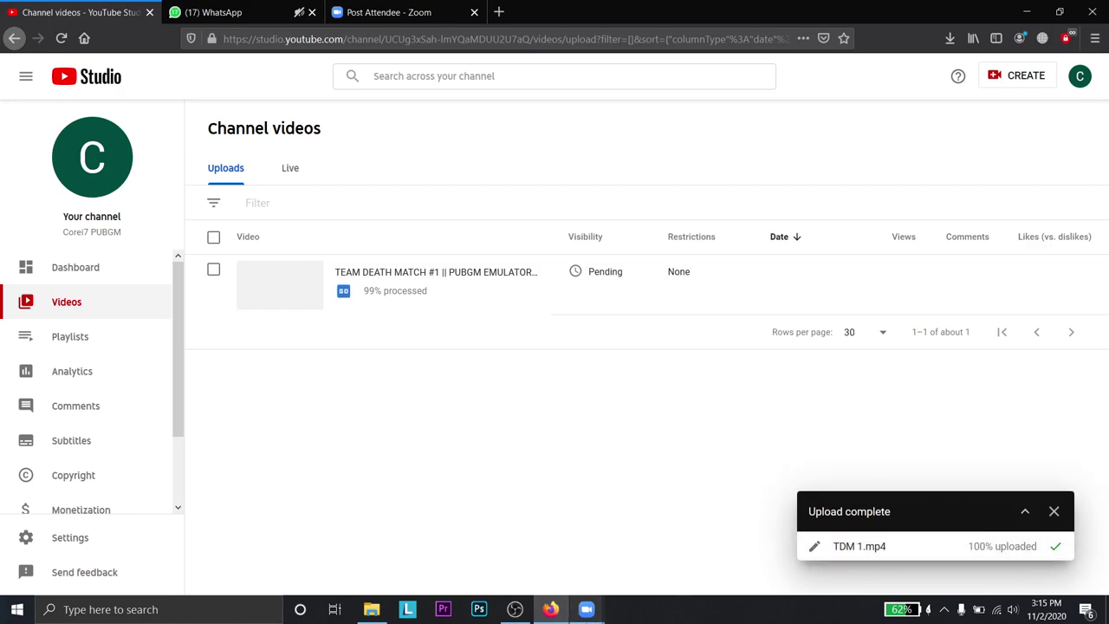
pyautogui.moveTo(586, 609)
pyautogui.click(598, 545)
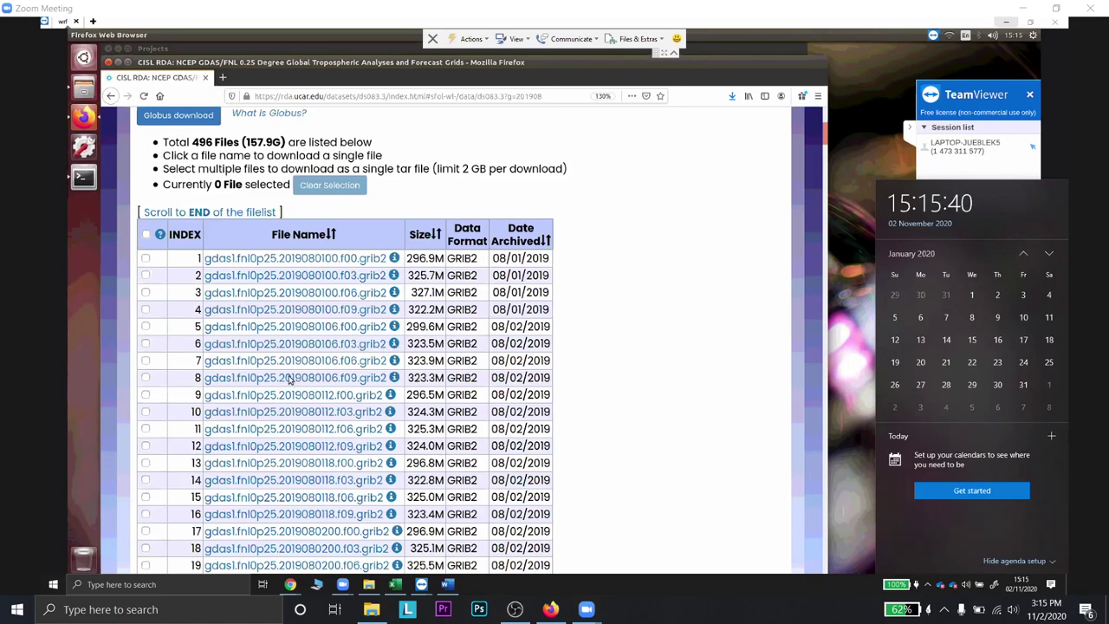
# - Go from the 2019 summary to 2020 and open the 2020-01 GDAS list (496 files, 156.8G)
pyautogui.scroll(3, 295, 382)
pyautogui.scroll(3, 222, 135)
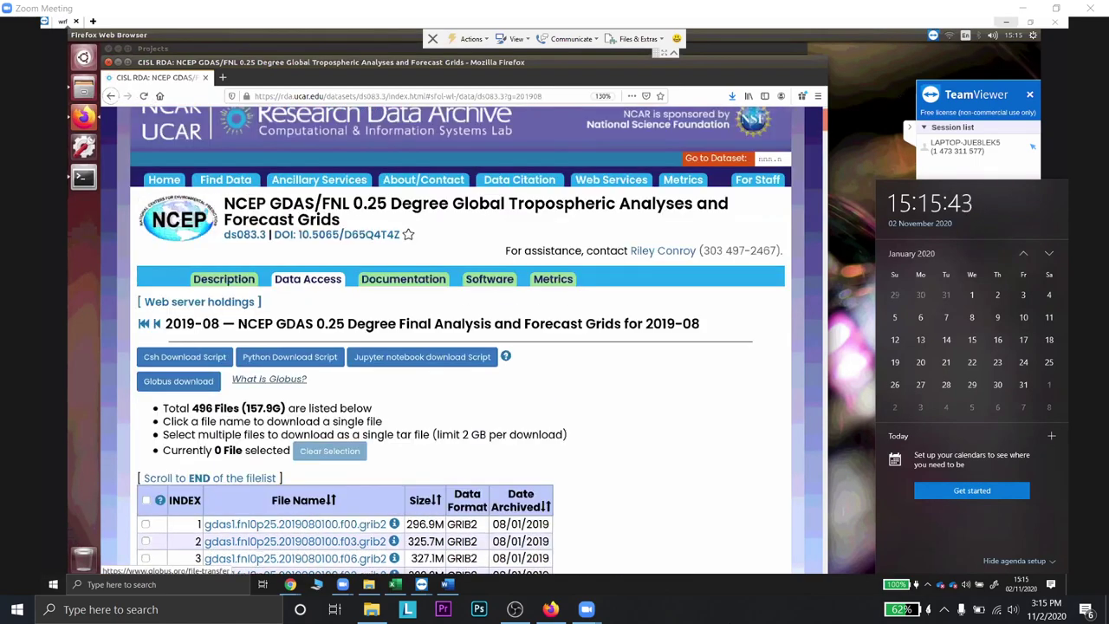
pyautogui.click(111, 96)
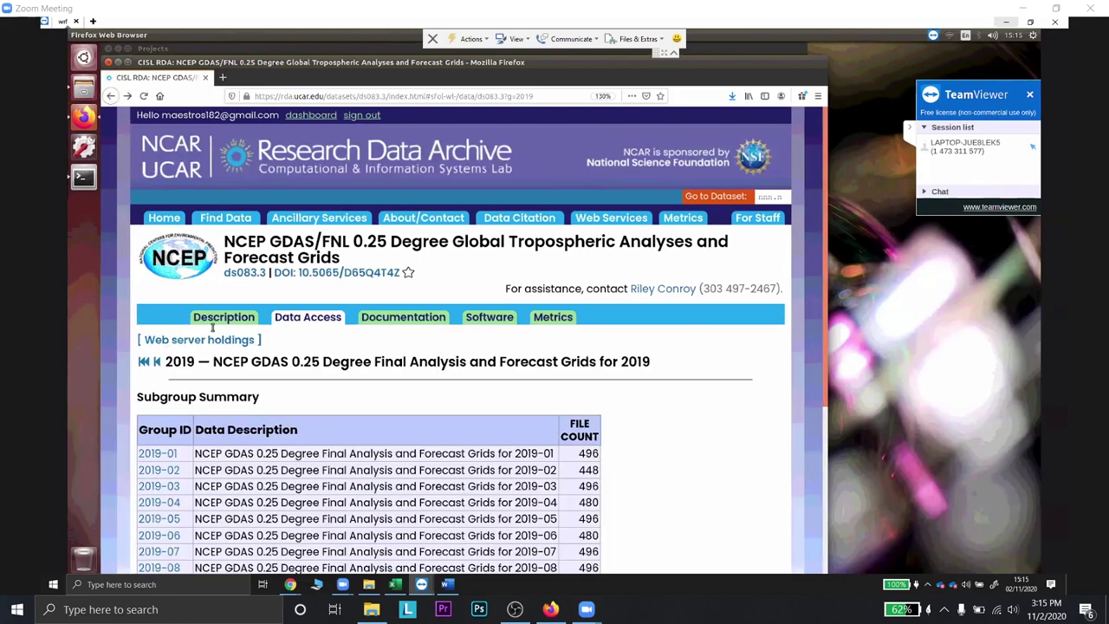
pyautogui.scroll(-5, 133, 191)
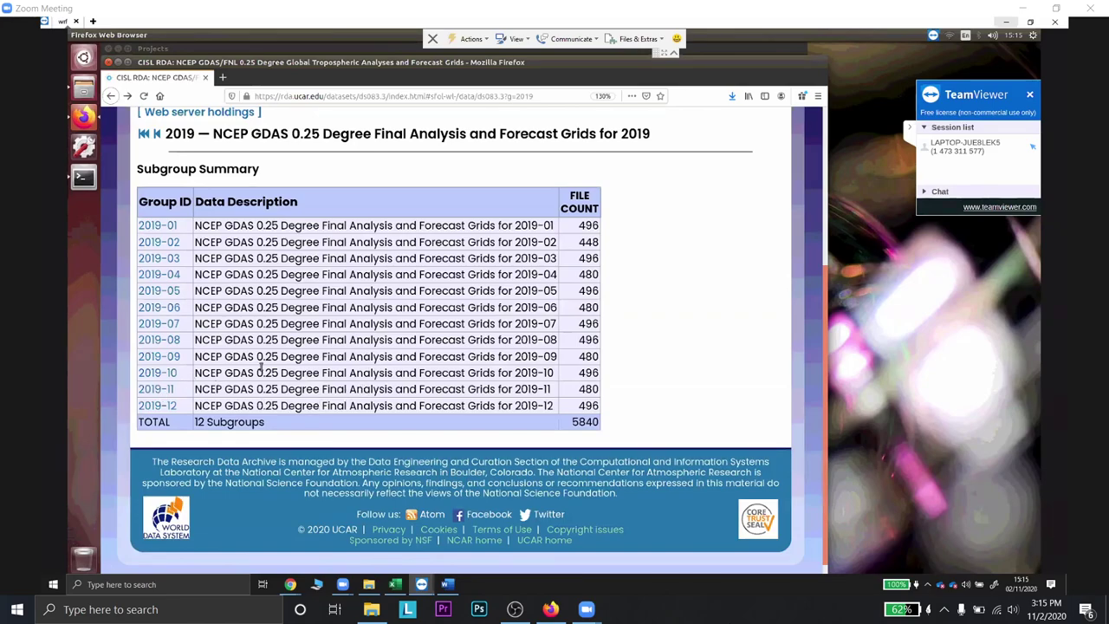
pyautogui.click(173, 321)
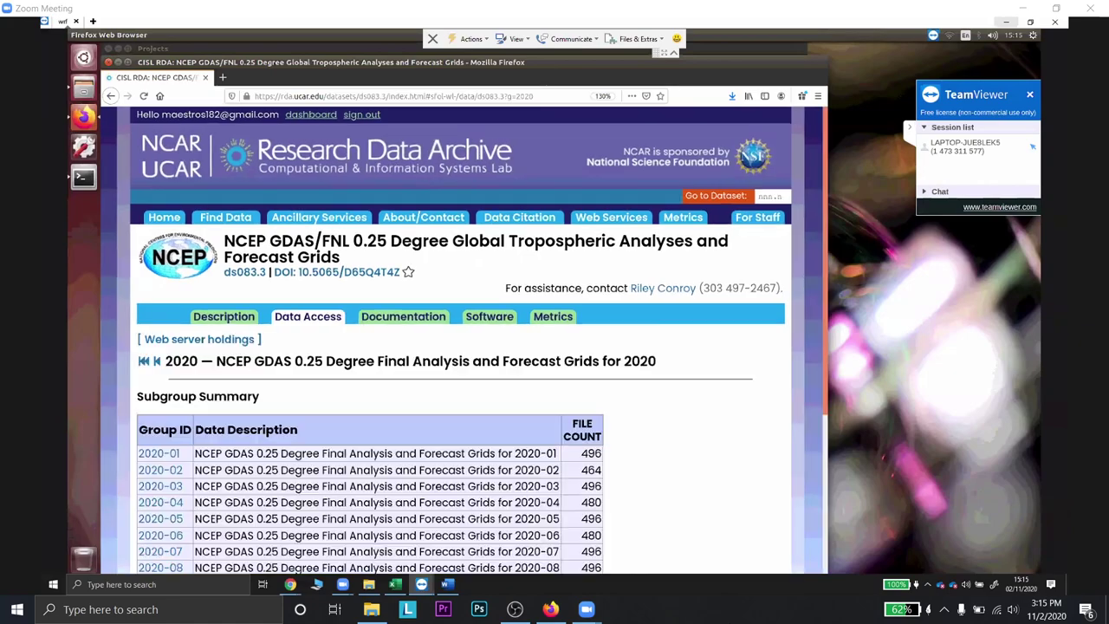
pyautogui.click(158, 453)
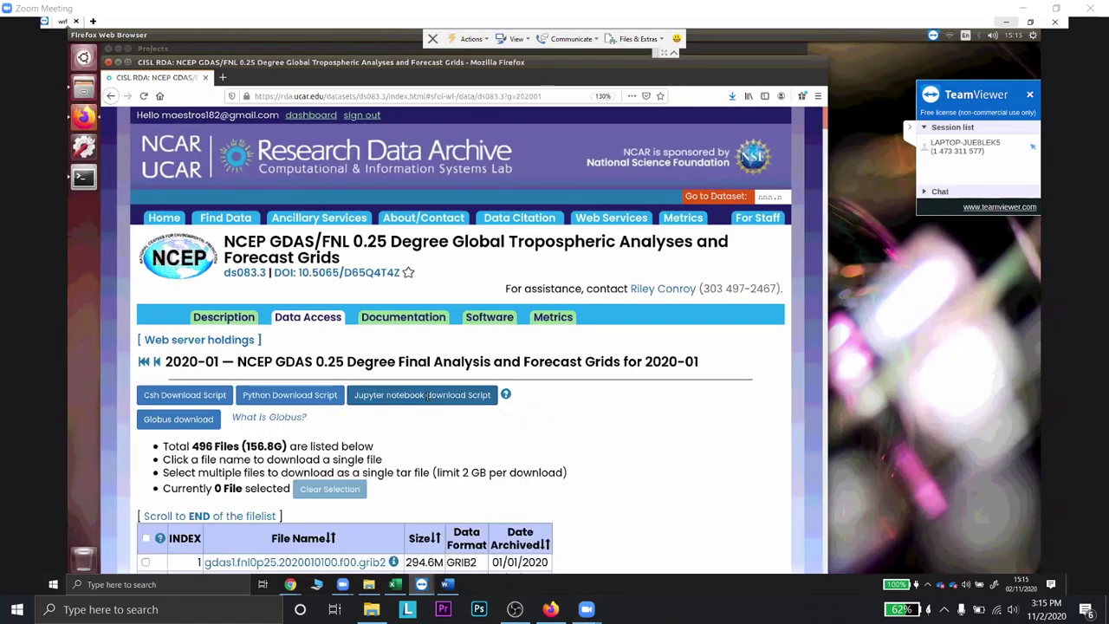
pyautogui.scroll(-3, 427, 397)
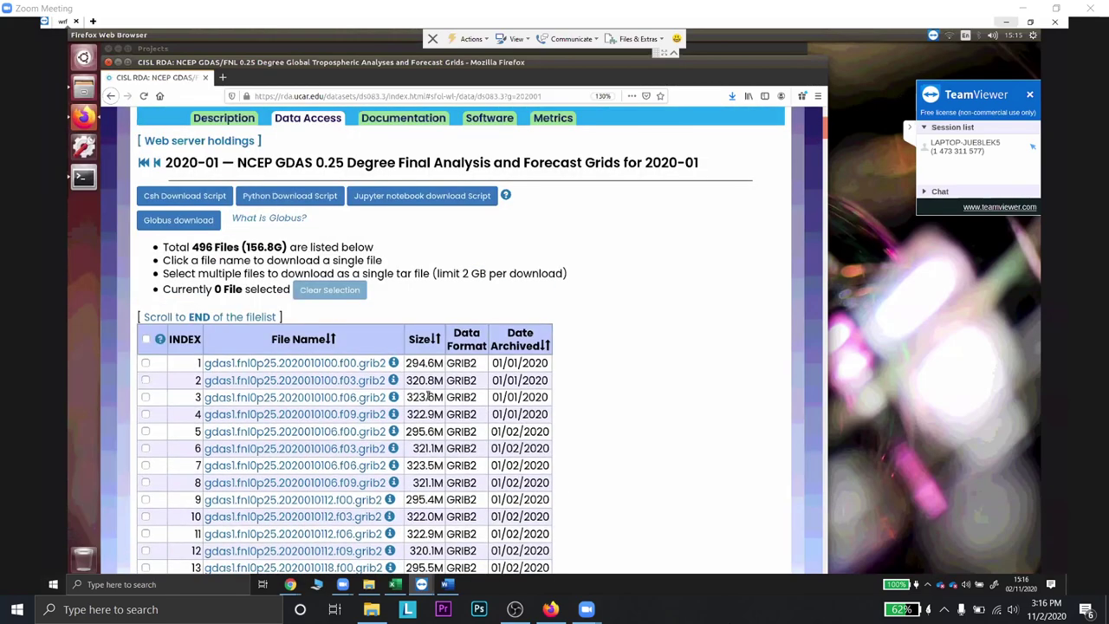
pyautogui.scroll(3, 428, 395)
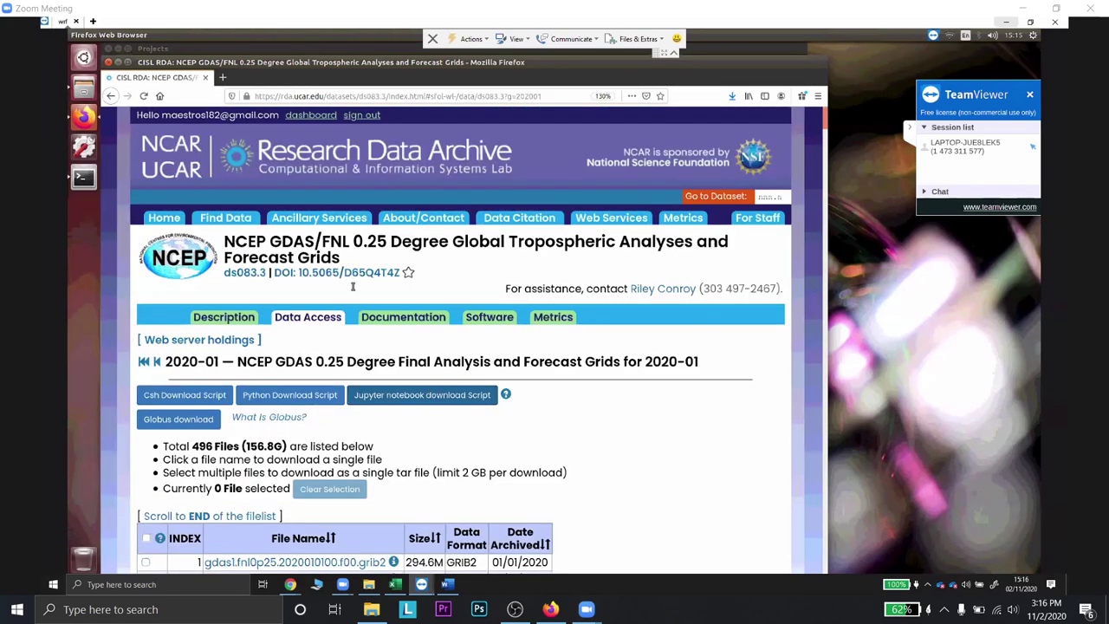
pyautogui.scroll(-9, 205, 92)
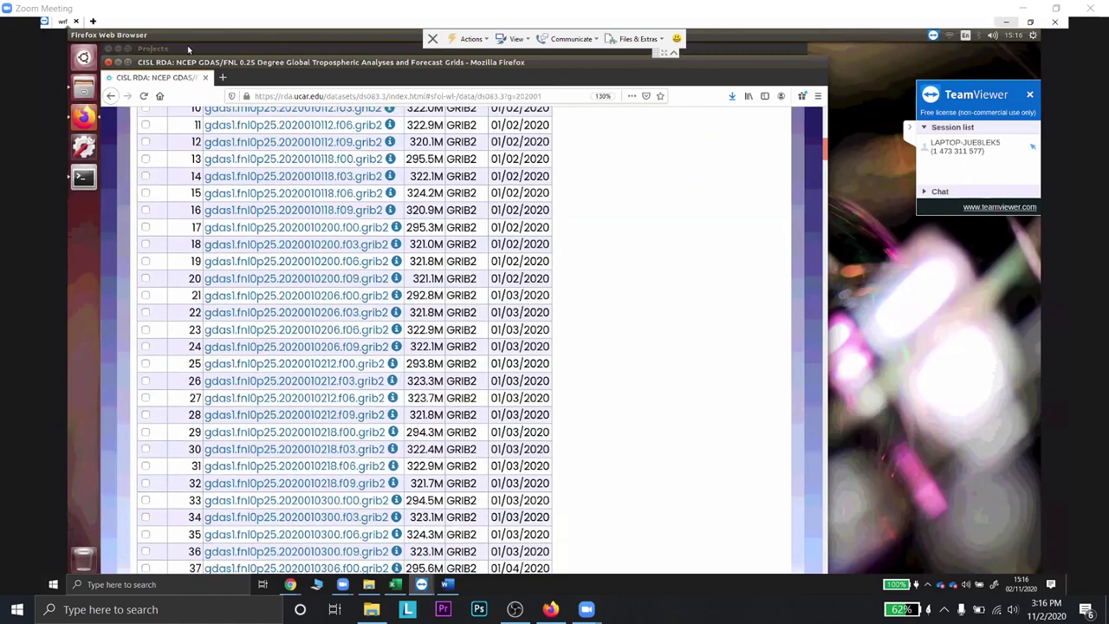
# - Bring the Projects folder forward, then rerun ./run_DomainWizard in the terminal to relaunch WRF Domain Wizard
pyautogui.click(187, 48)
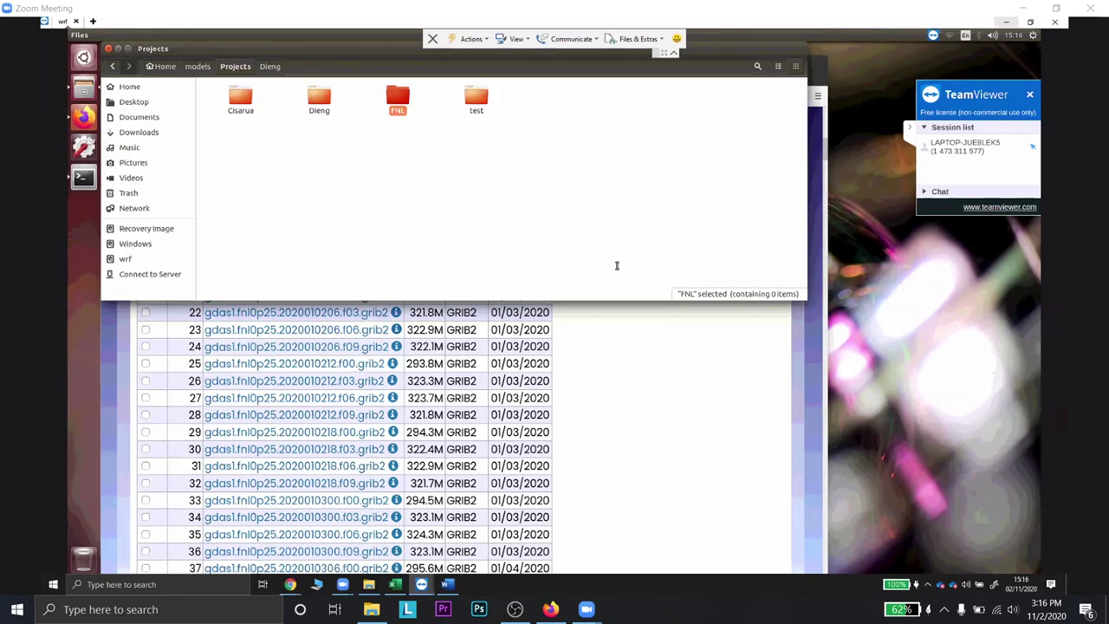
pyautogui.hotkey('alt', 'Tab')
pyautogui.press('Up')
pyautogui.press('Return')
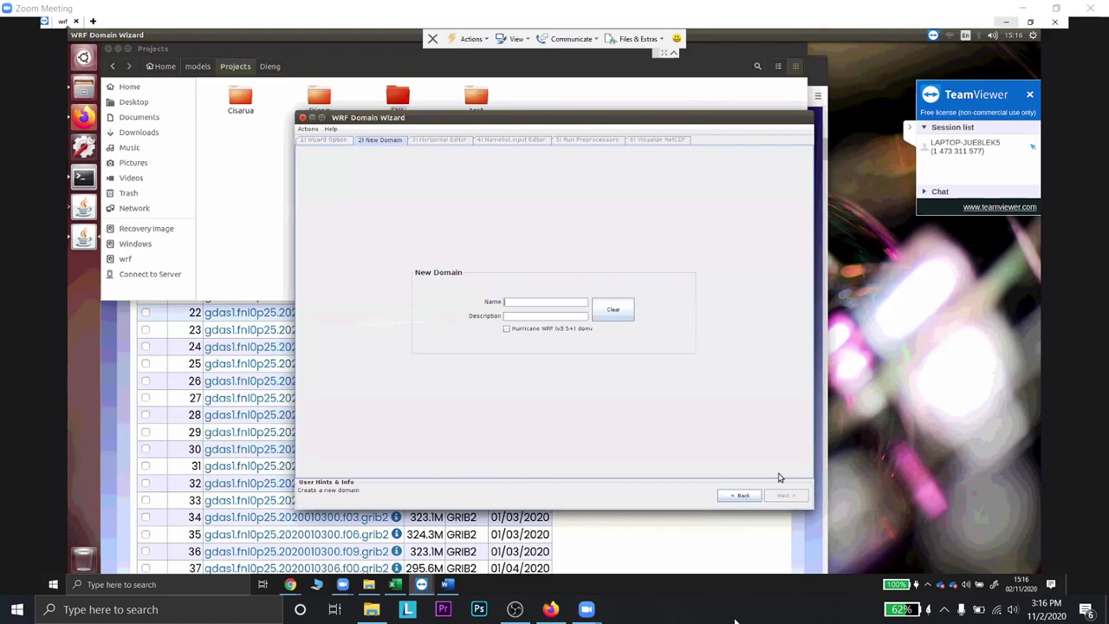
# - Name the new domain 'LombokBarat' and advance to the next wizard step
pyautogui.write('mbokBarat')
pyautogui.click(788, 497)
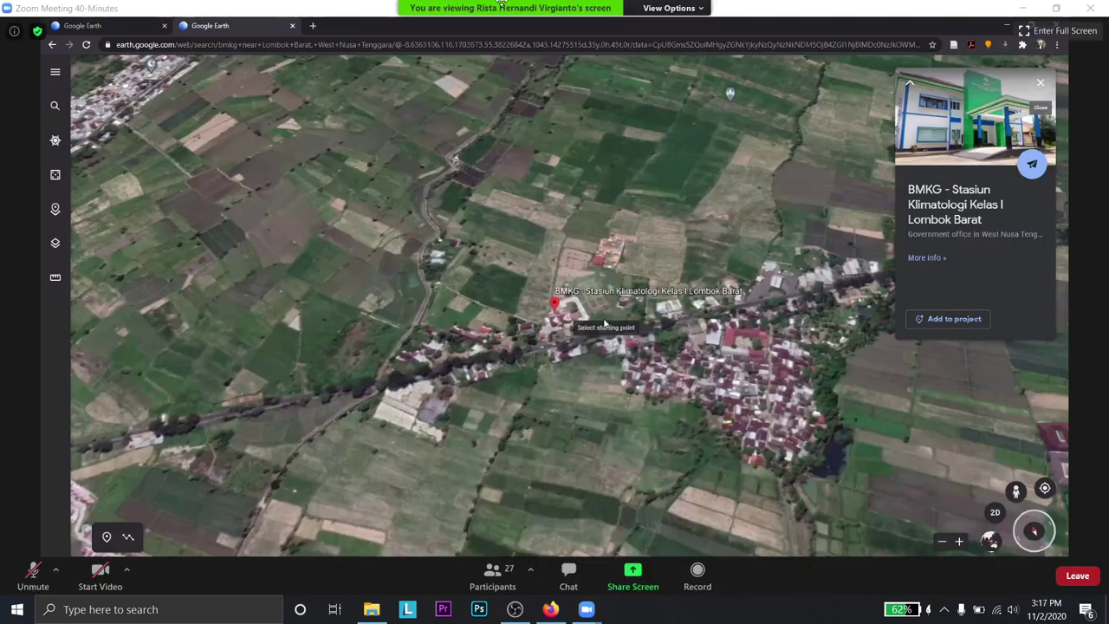
pyautogui.hotkey('alt', 'Tab')
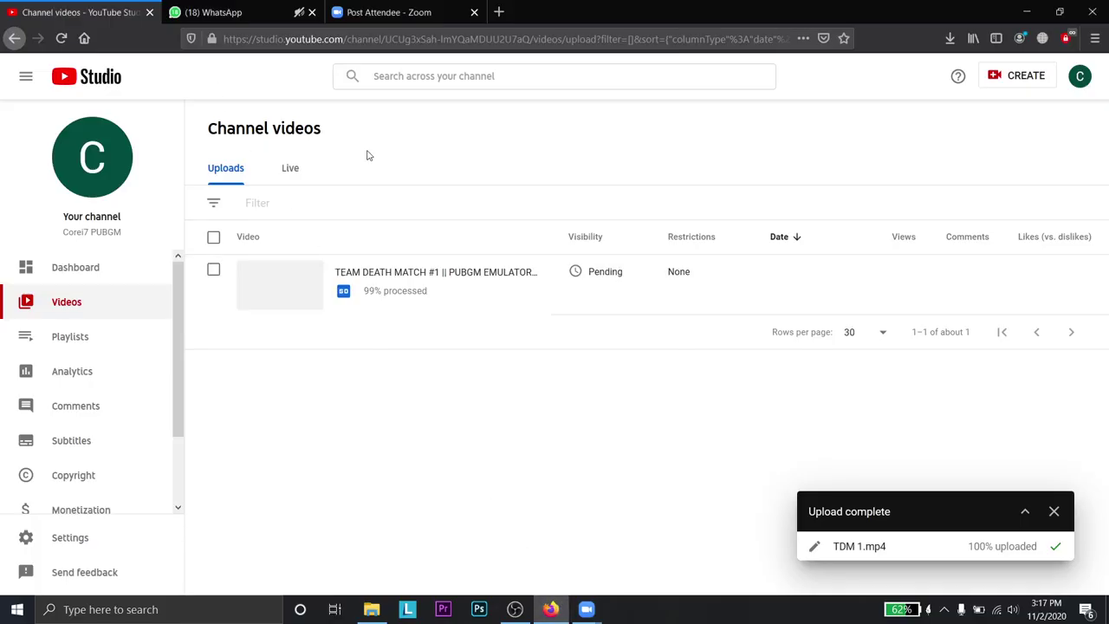
pyautogui.moveTo(366, 297)
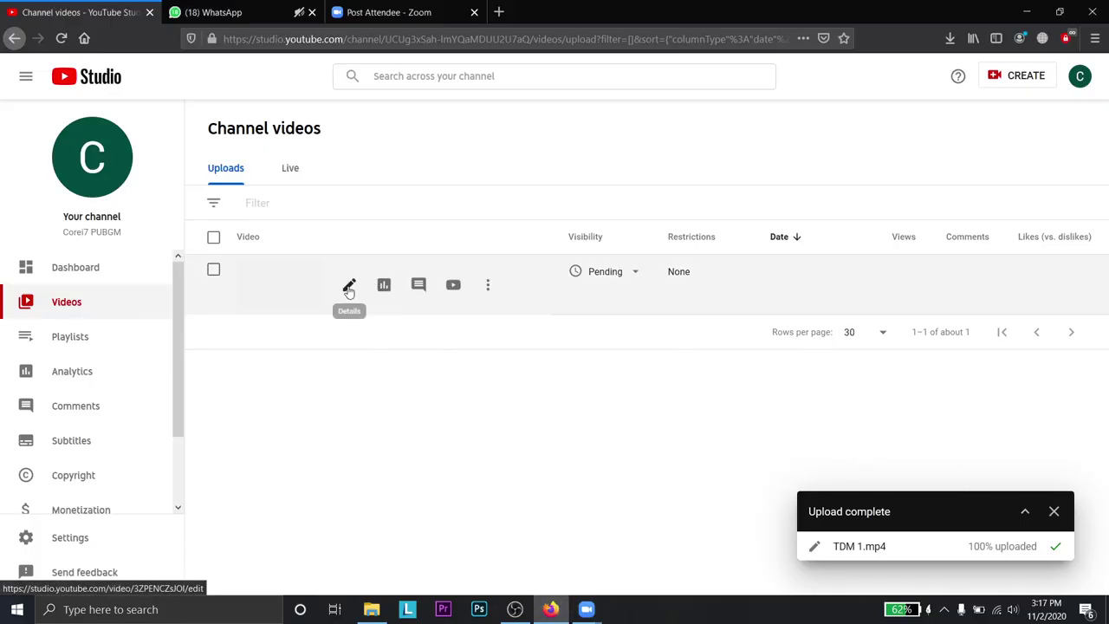
pyautogui.click(606, 508)
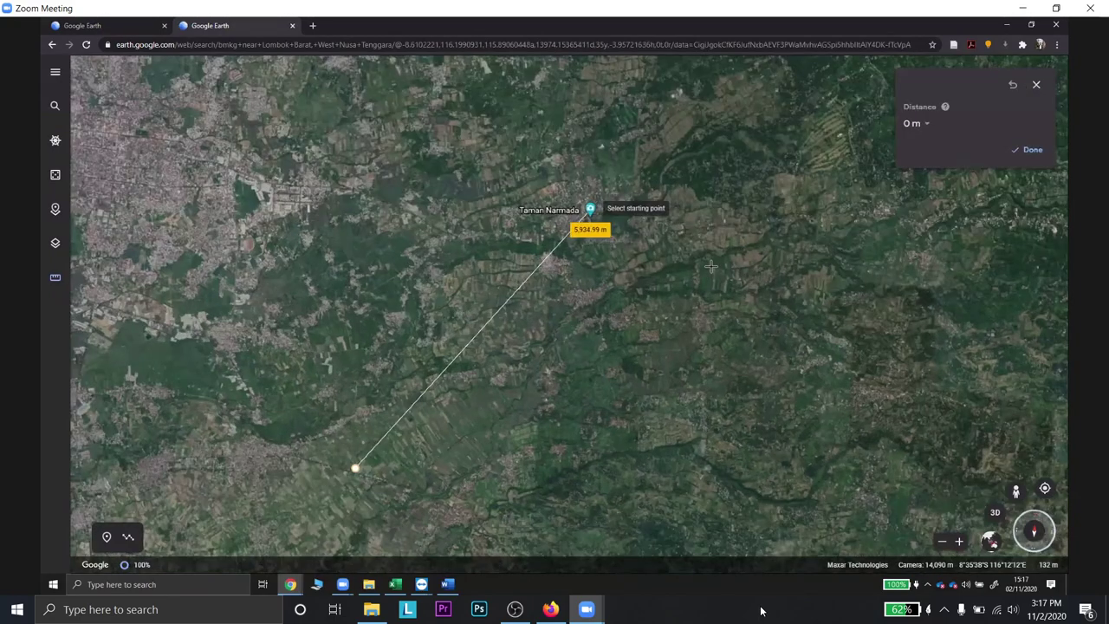
# - Launch Adobe Premiere Pro and bring it in front of the meeting window
pyautogui.click(443, 598)
pyautogui.moveTo(545, 611)
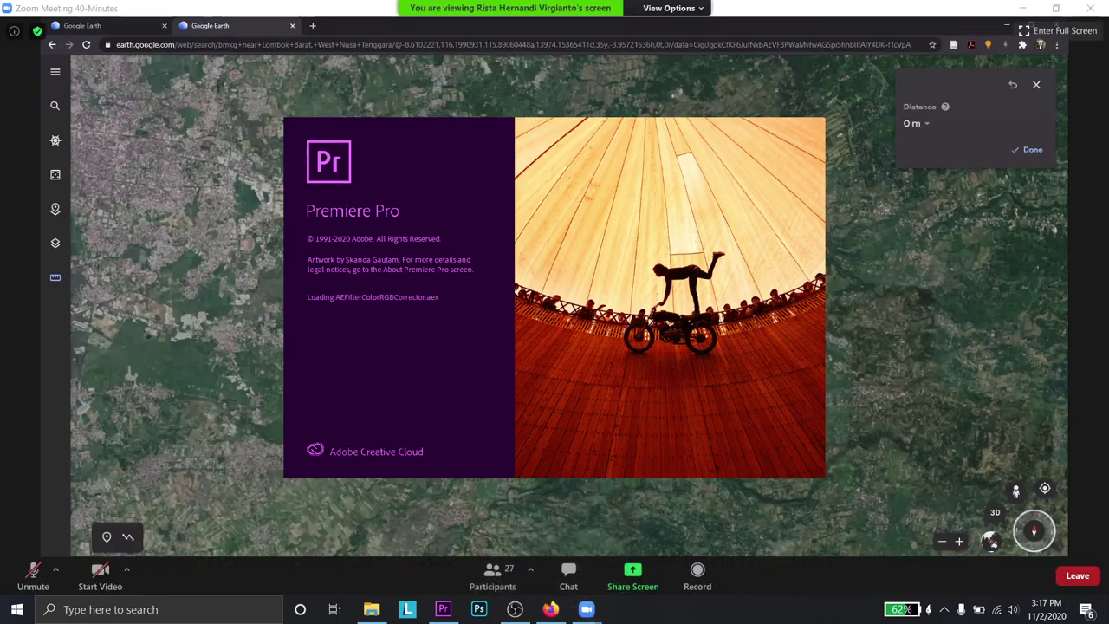
pyautogui.click(578, 617)
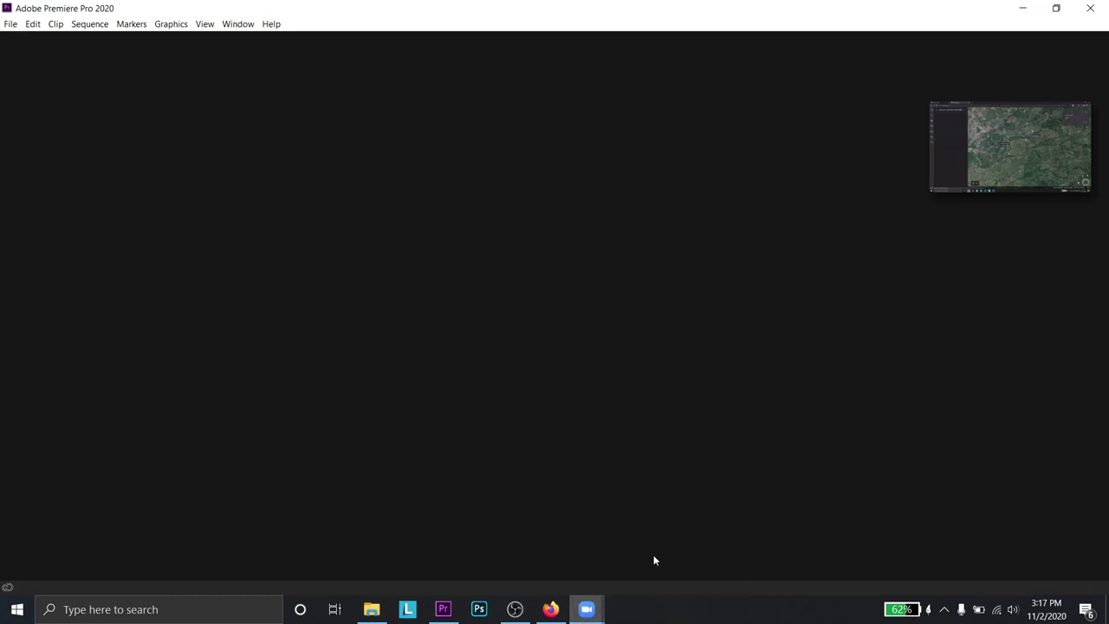
pyautogui.click(1072, 177)
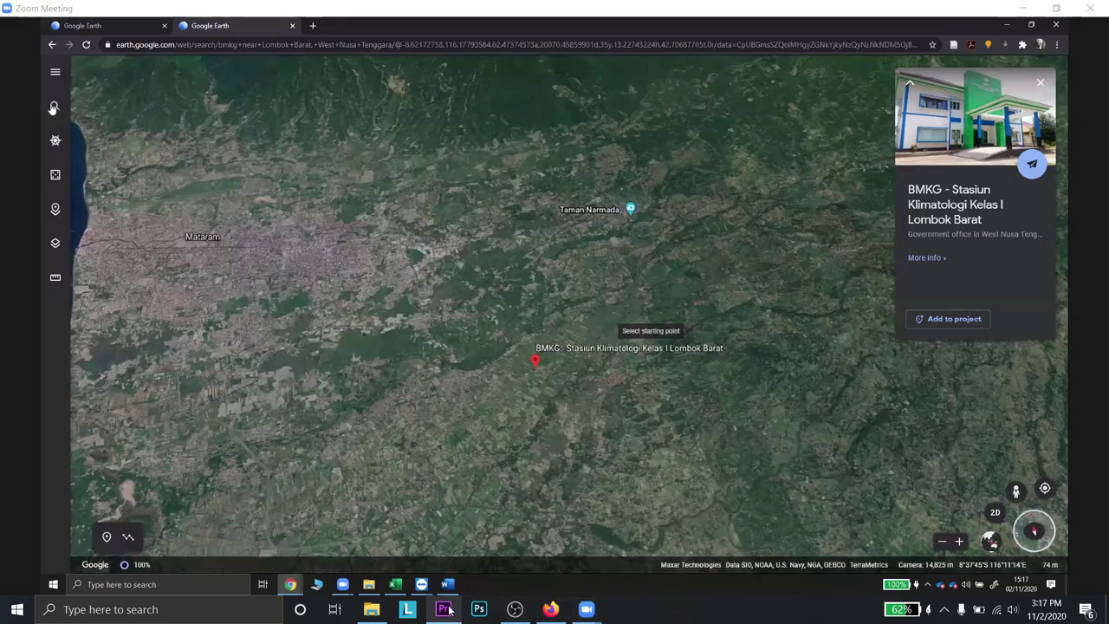
pyautogui.click(448, 611)
# - Create a new Untitled project saved in E:\ISENG\PUBGM\TDM 1
pyautogui.click(196, 251)
pyautogui.click(763, 113)
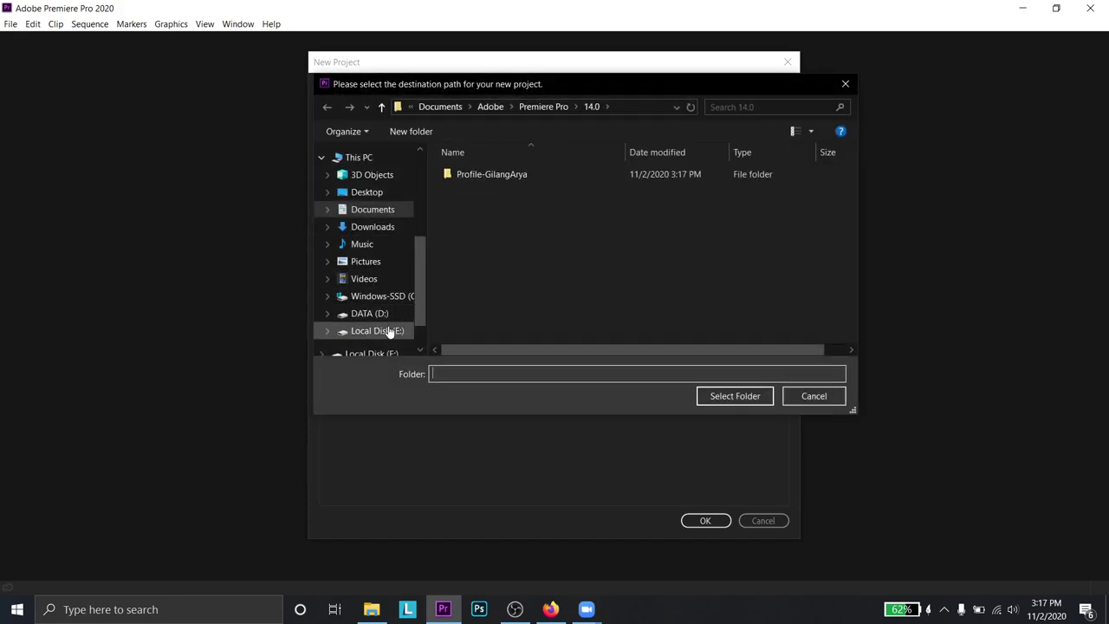
pyautogui.click(390, 332)
pyautogui.scroll(-1, 510, 269)
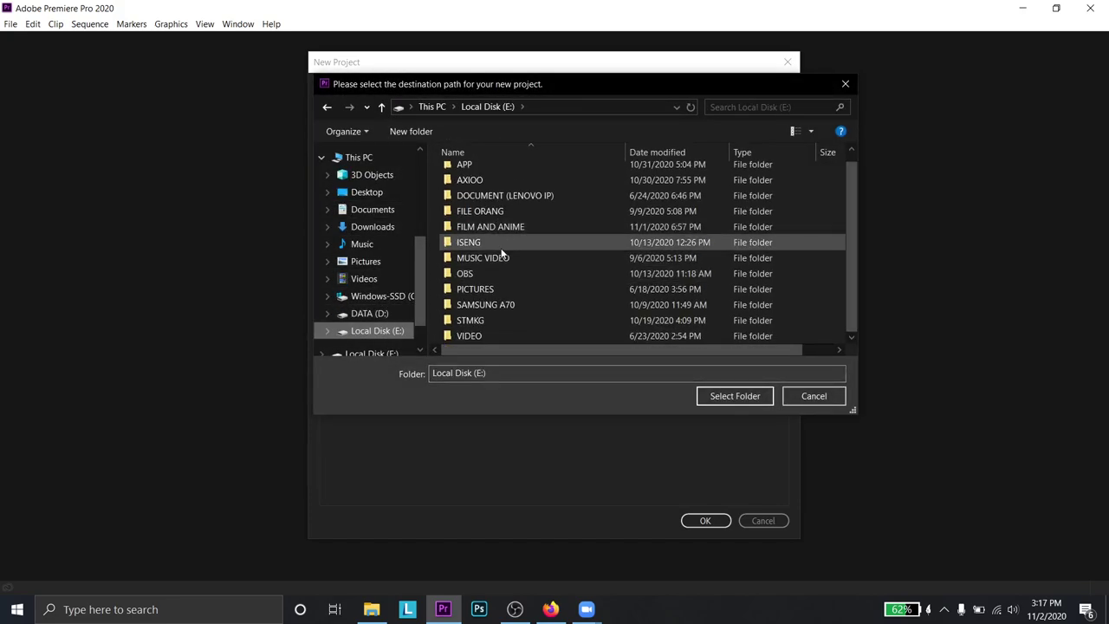
pyautogui.doubleClick(501, 247)
pyautogui.doubleClick(501, 267)
pyautogui.doubleClick(474, 193)
pyautogui.click(732, 396)
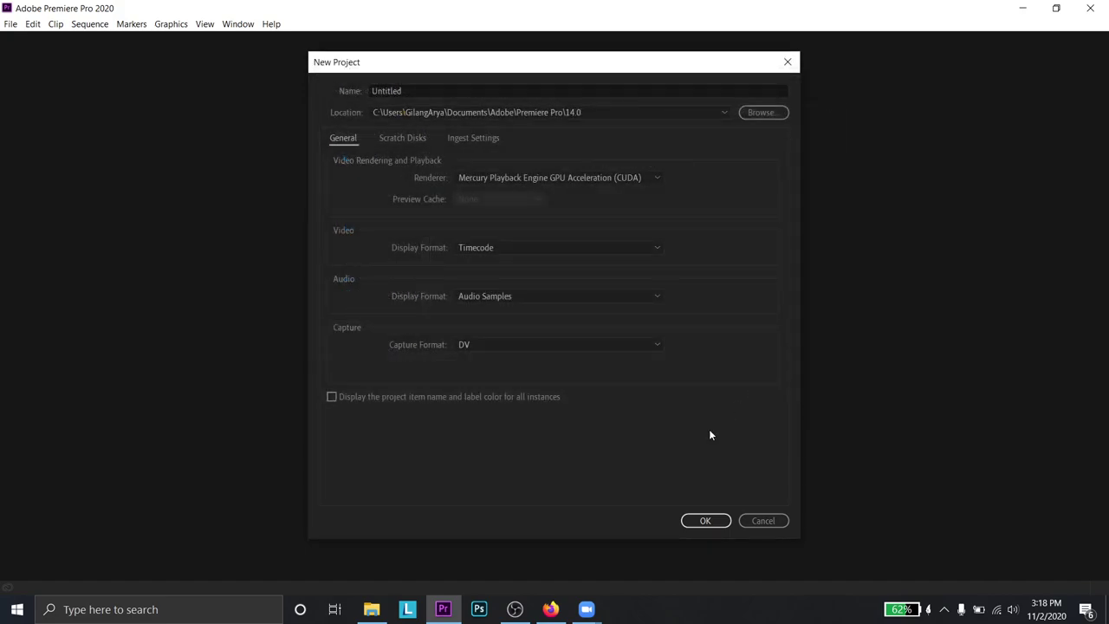
pyautogui.click(705, 521)
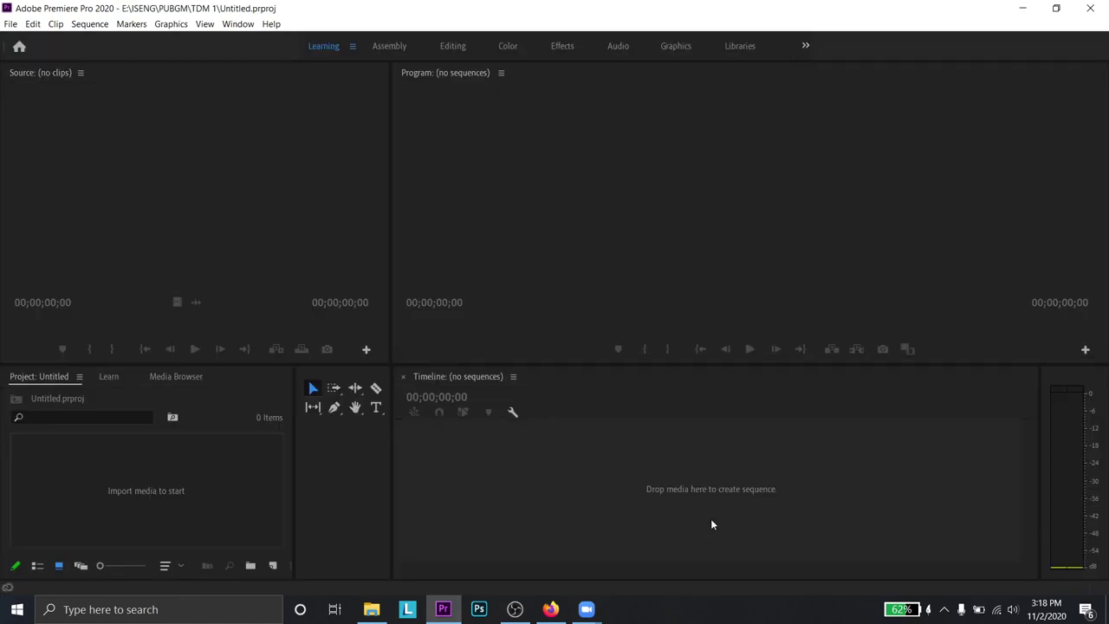
# - In File Explorer, open the E:\ISENG\PUBGM\TDM 1 folder
pyautogui.click(370, 609)
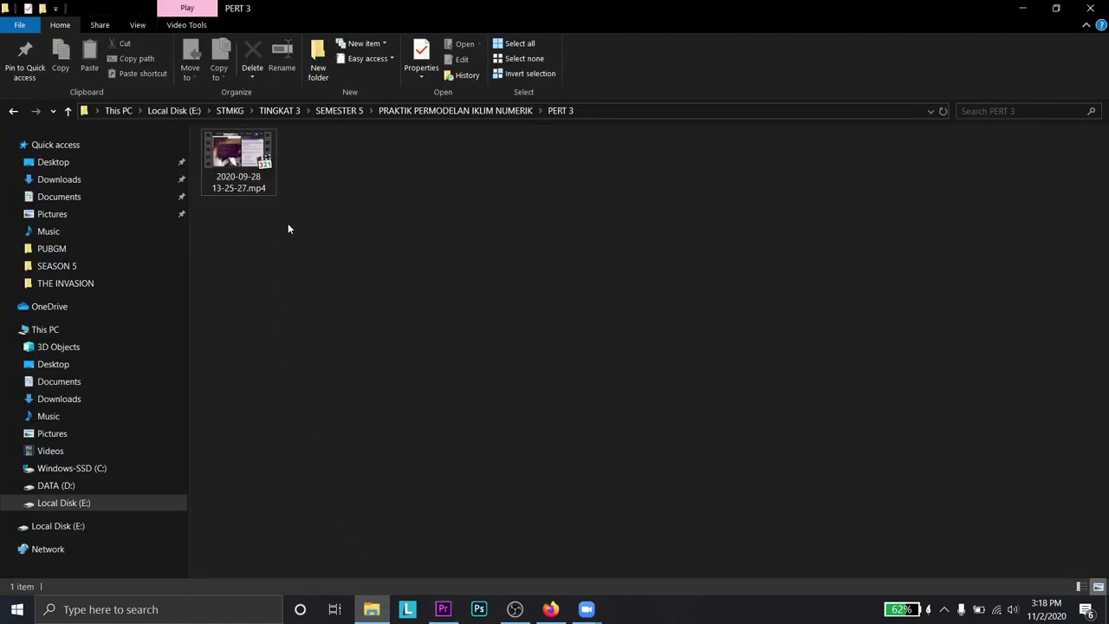
pyautogui.click(132, 527)
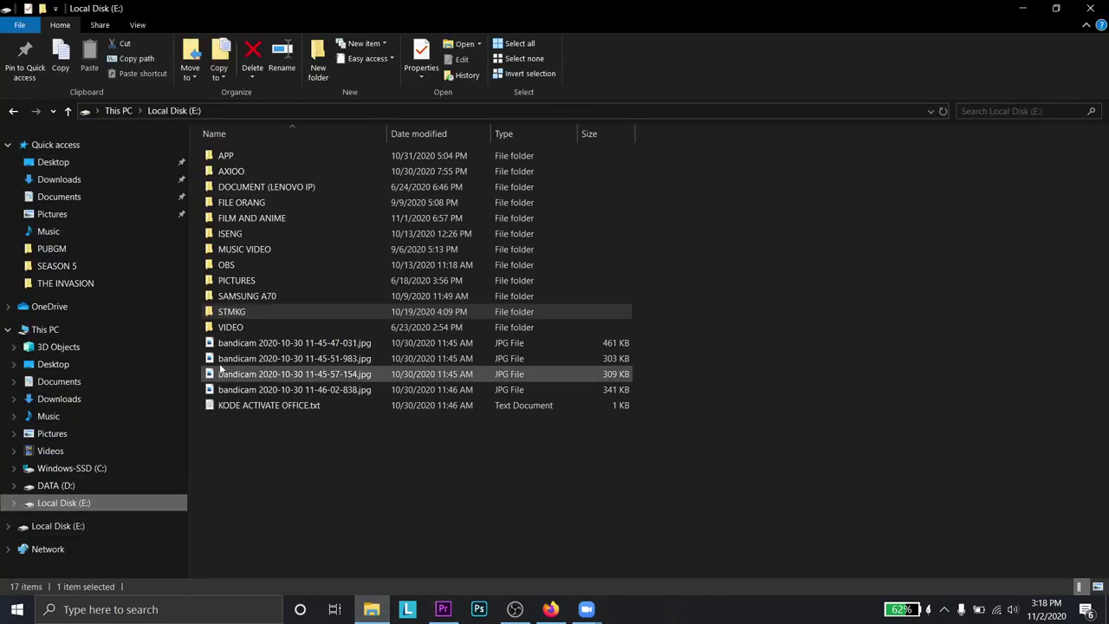
pyautogui.click(275, 229)
pyautogui.doubleClick(275, 229)
pyautogui.doubleClick(259, 246)
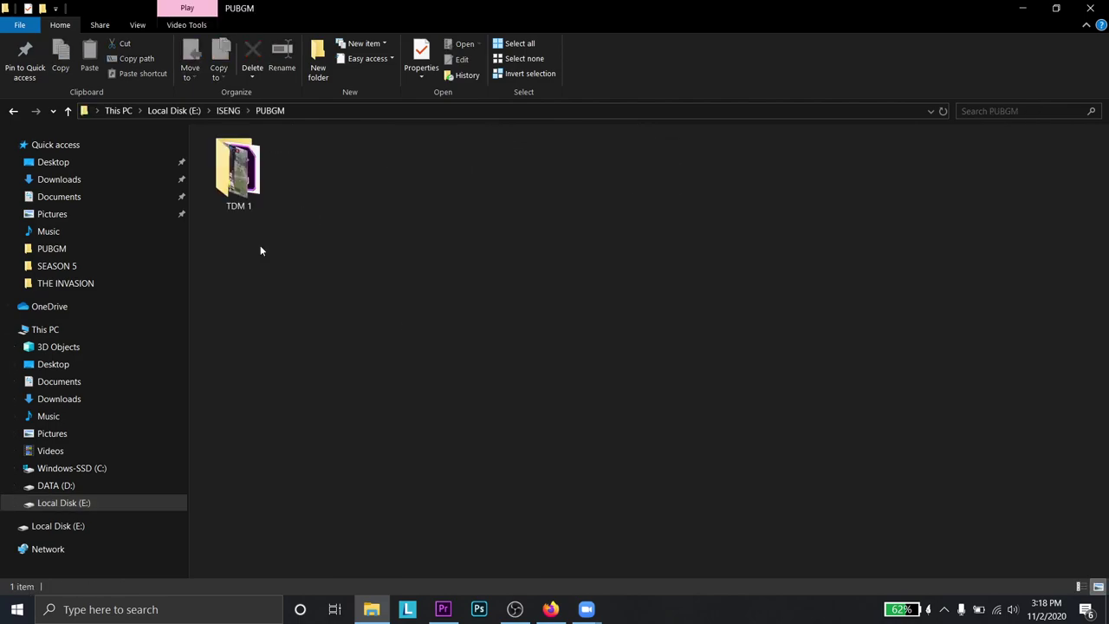
pyautogui.click(270, 184)
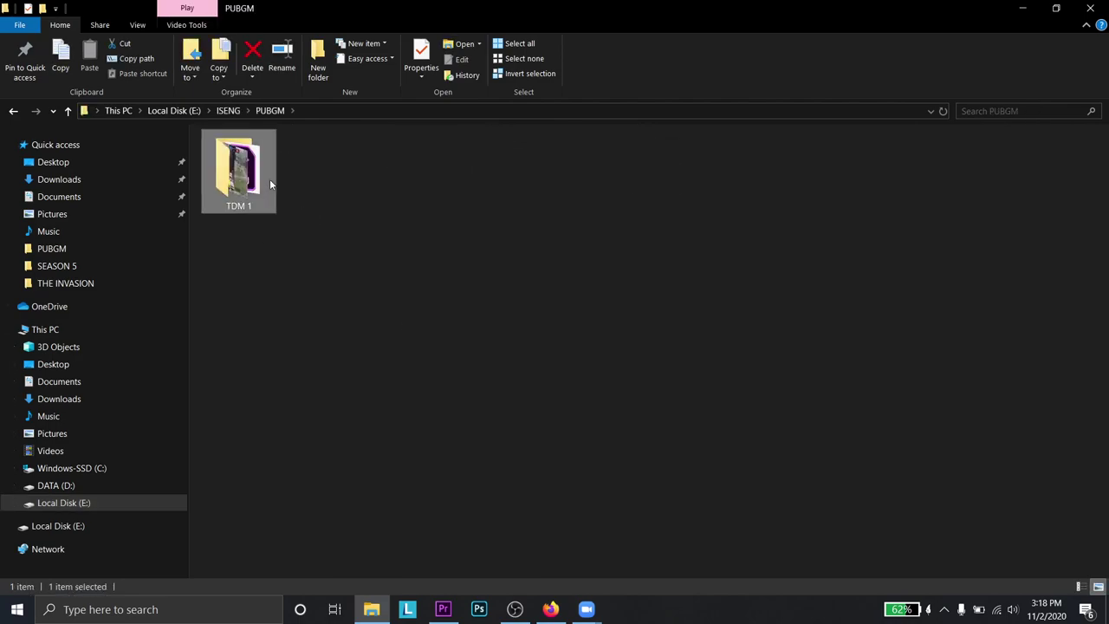
pyautogui.doubleClick(270, 178)
# - Drag TDM 1.mp4 into Premiere Pro to create a TDM 1 sequence
pyautogui.moveTo(235, 154); pyautogui.dragTo(318, 316)
pyautogui.click(238, 173)
pyautogui.moveTo(239, 173); pyautogui.dragTo(201, 507)
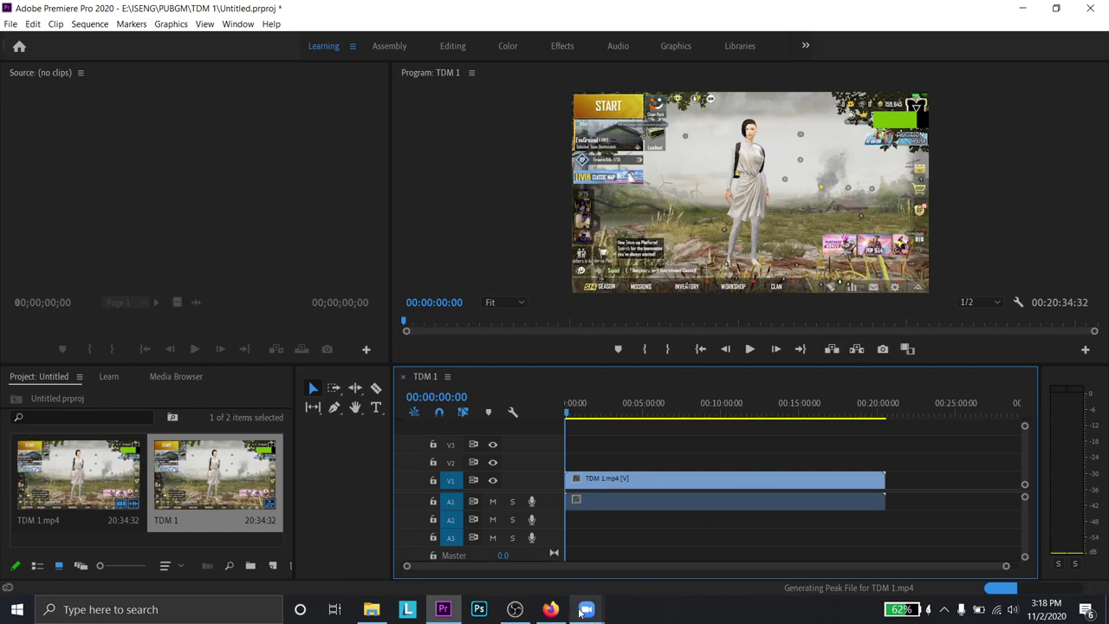
# - Dismiss YouTube Studio's upload-complete notice for TDM 1.mp4, check Zoom, and return to Premiere
pyautogui.click(550, 581)
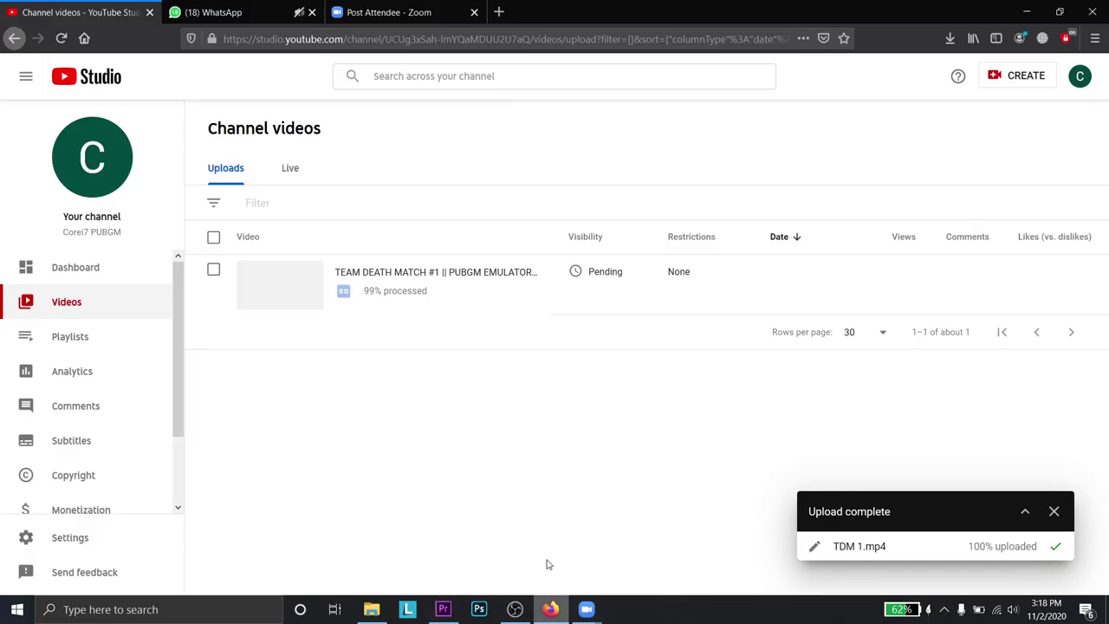
pyautogui.click(1052, 513)
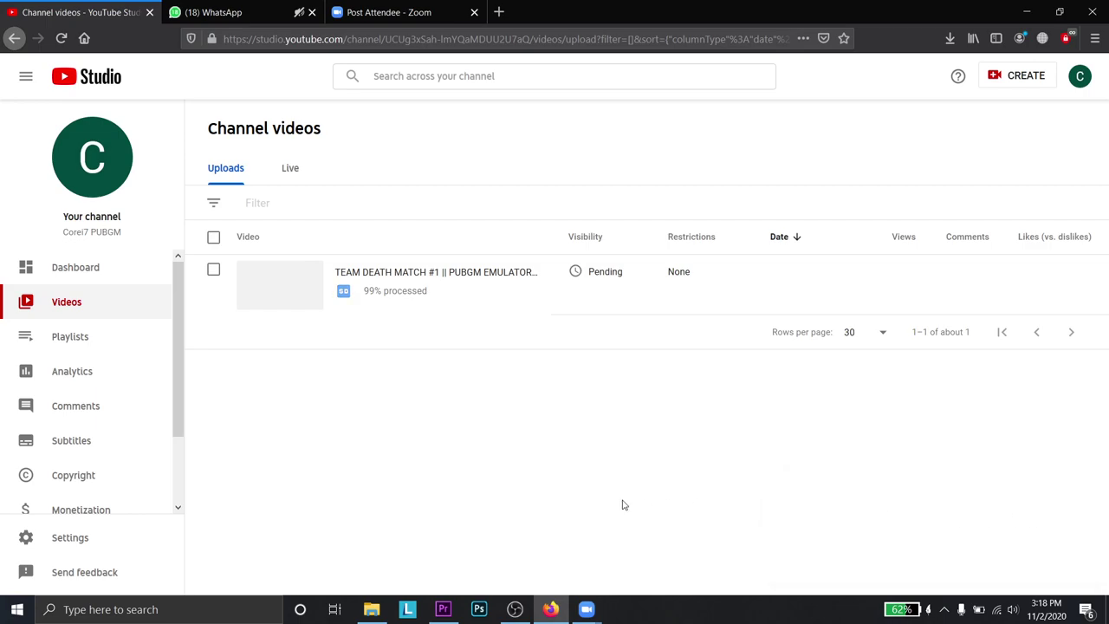
pyautogui.moveTo(586, 609)
pyautogui.click(651, 520)
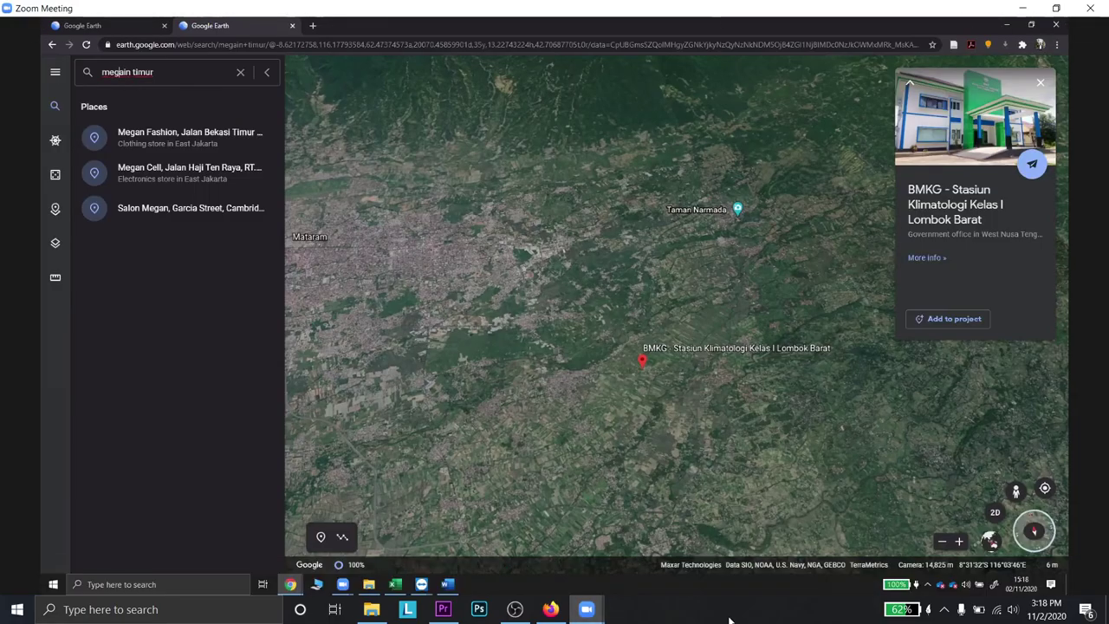
pyautogui.click(554, 610)
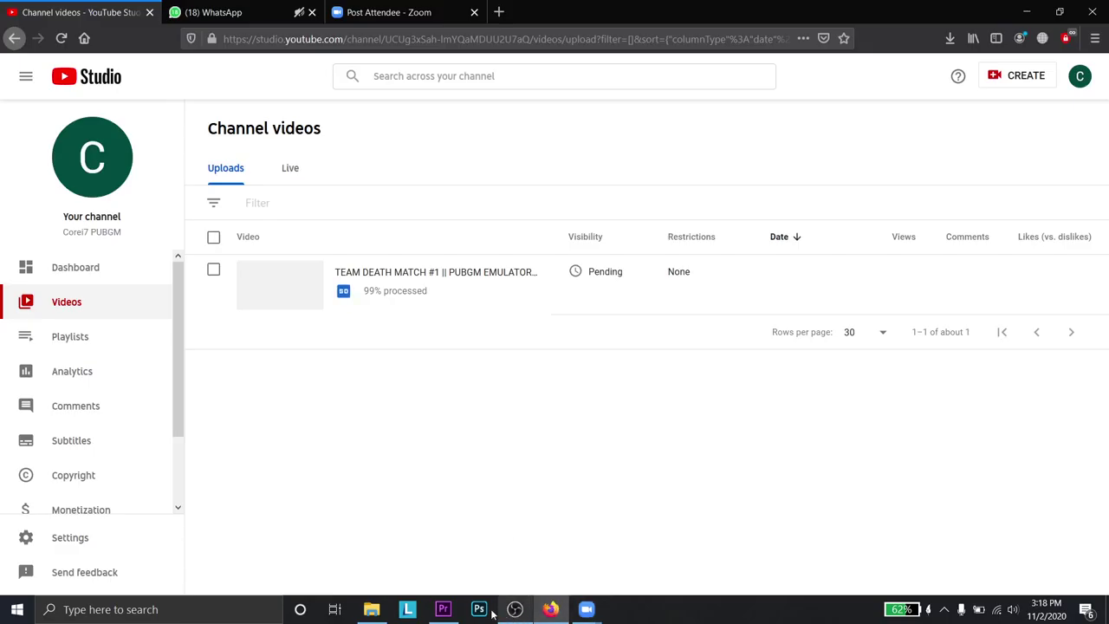
pyautogui.click(443, 609)
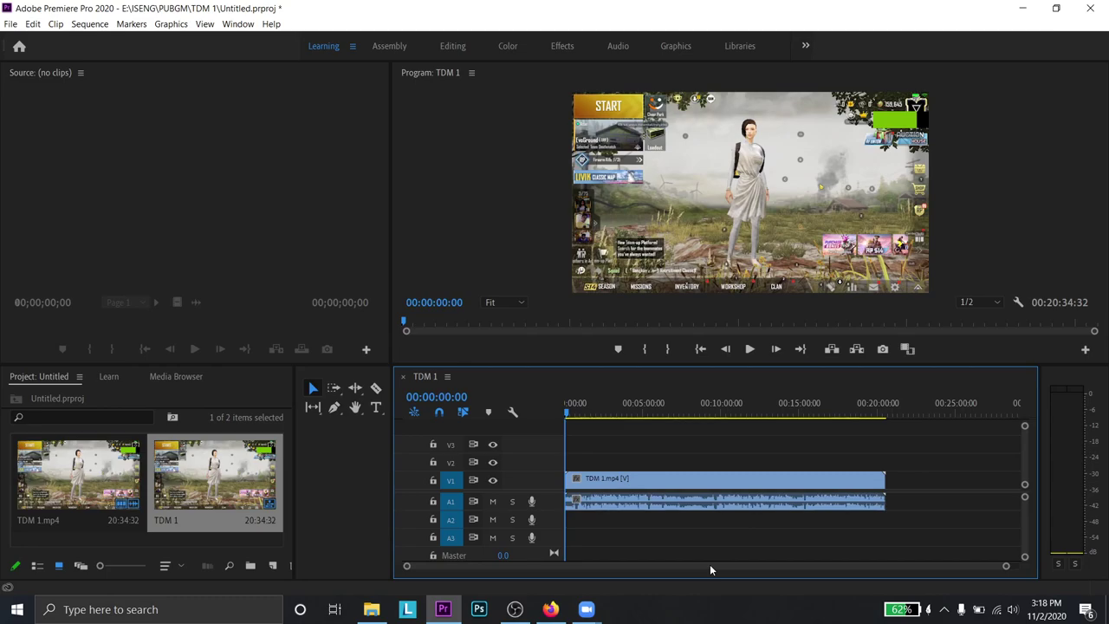
# - Open the sequence's export settings and try the YouTube 1080p Full HD preset
pyautogui.hotkey('ctrl', 'm')
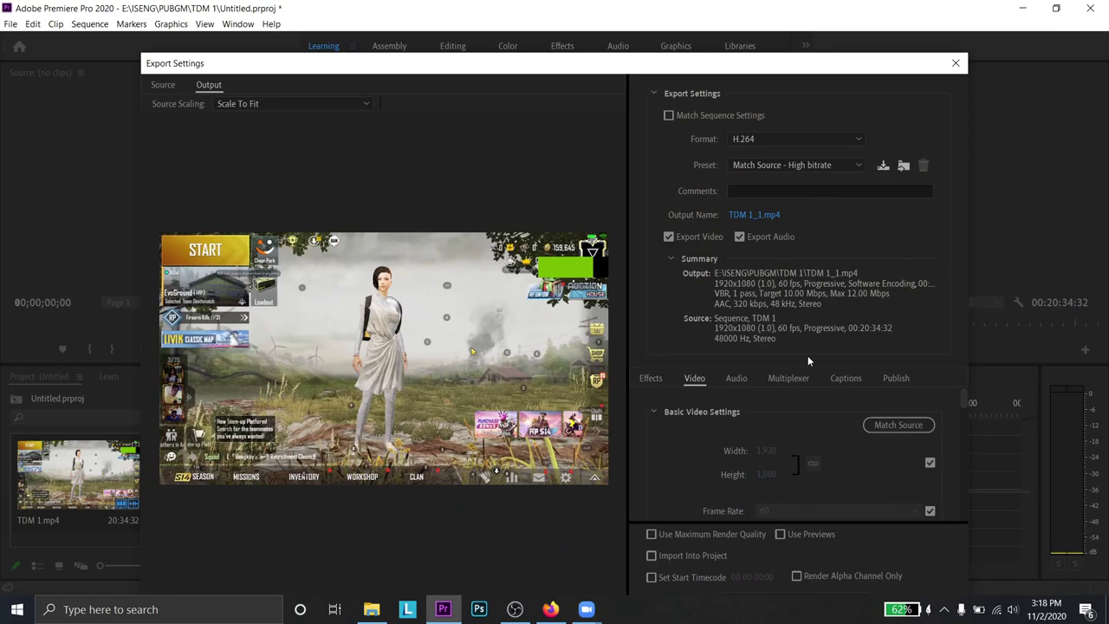
pyautogui.scroll(-3, 818, 452)
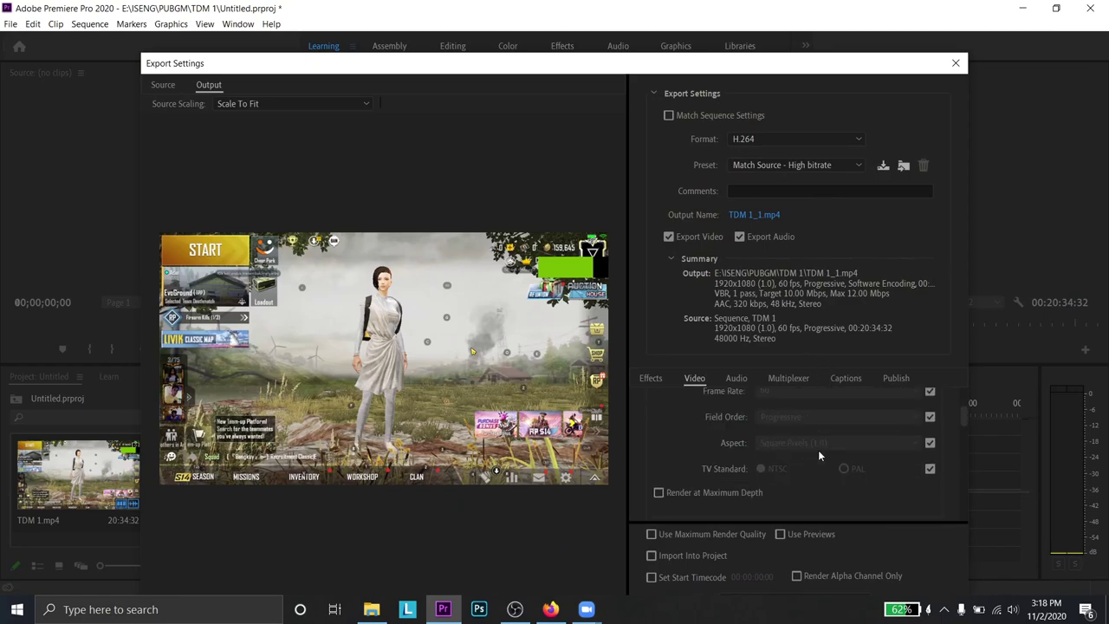
pyautogui.scroll(-1, 839, 511)
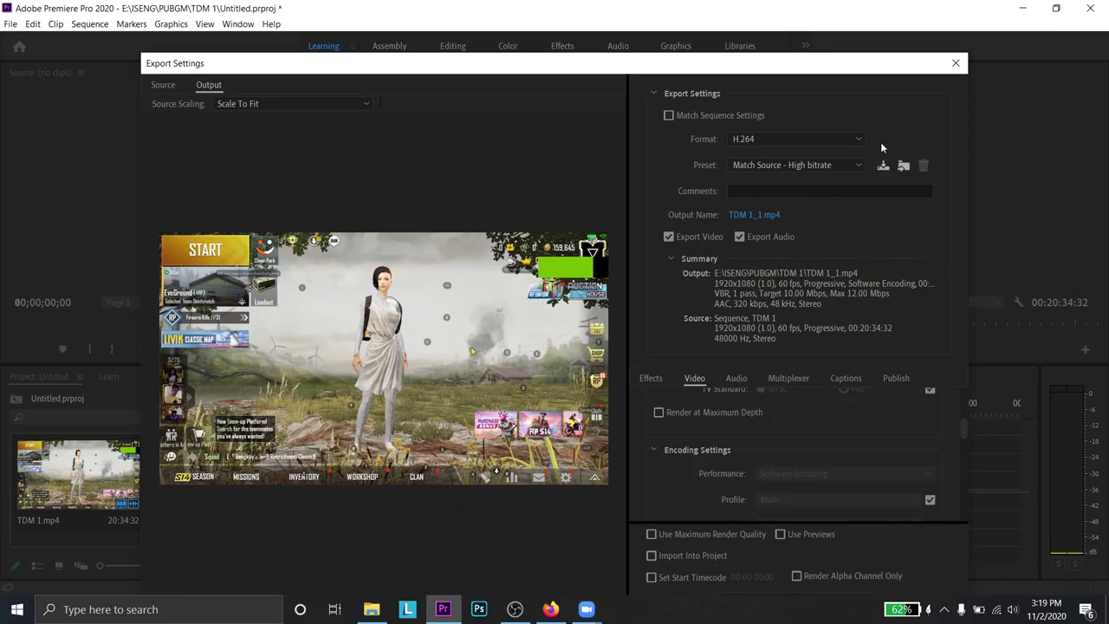
pyautogui.moveTo(906, 54); pyautogui.dragTo(854, 55)
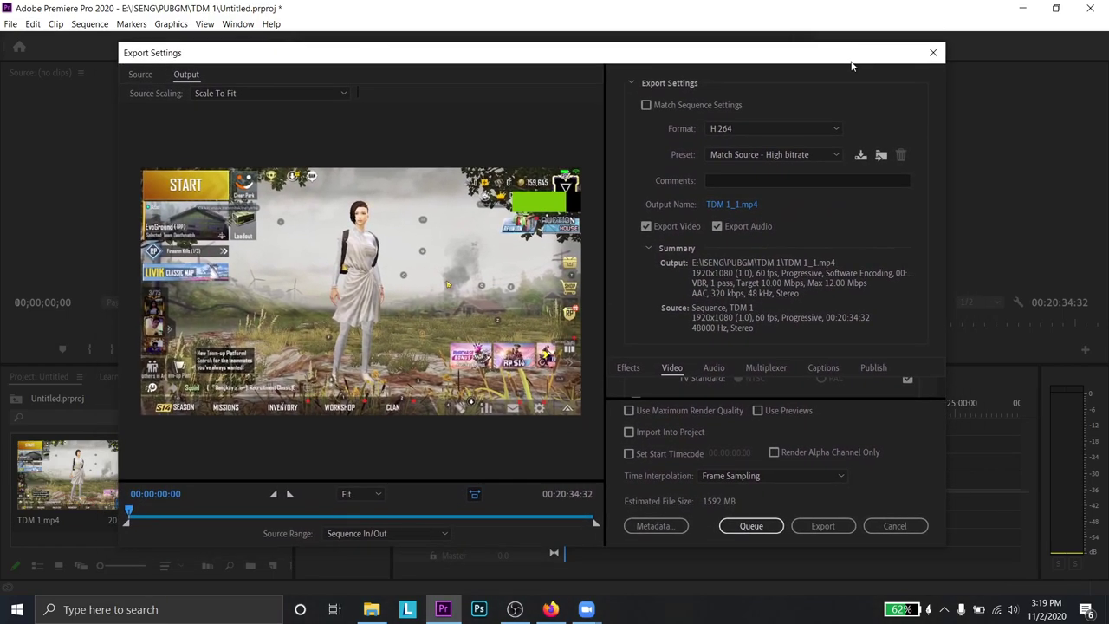
pyautogui.click(829, 159)
pyautogui.scroll(-5, 796, 390)
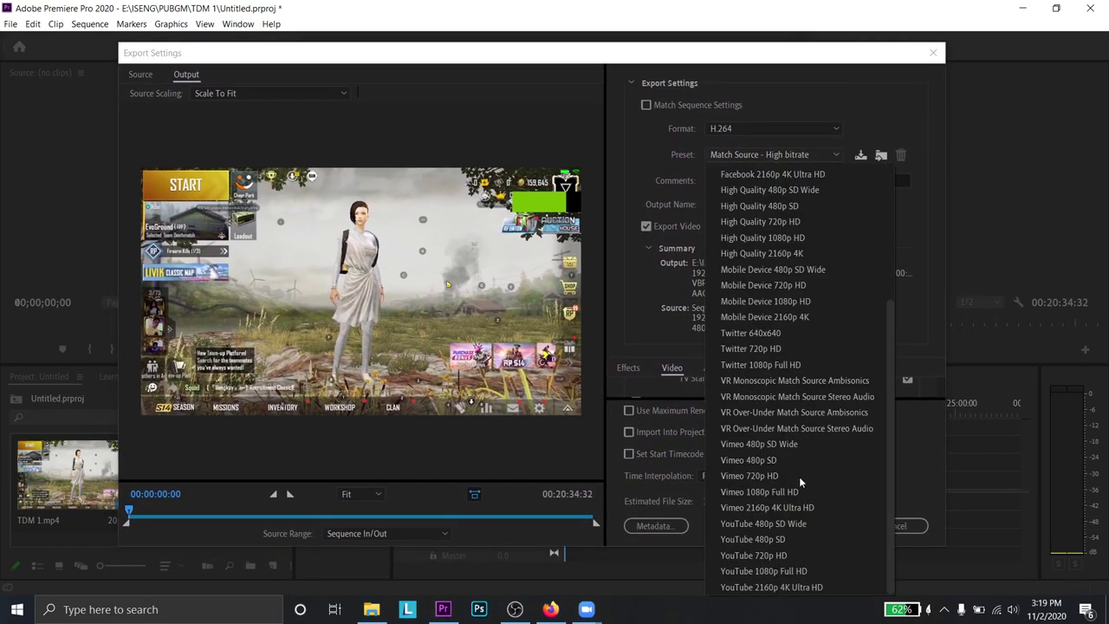
pyautogui.click(787, 572)
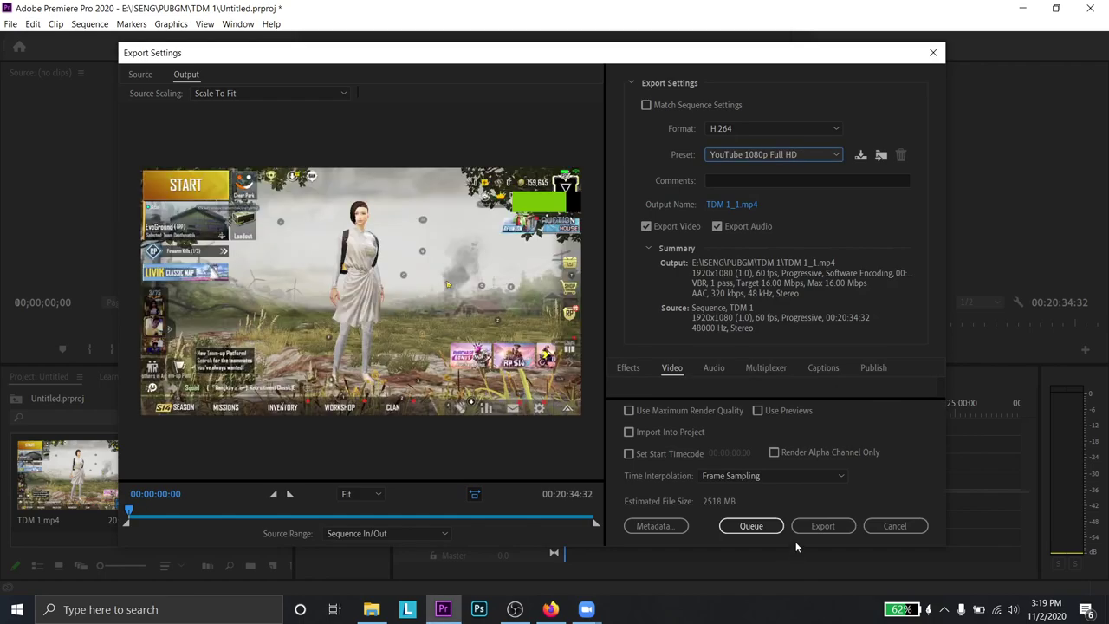
# - Switch the preset back to Match Source - High bitrate and start exporting TDM 1
pyautogui.click(833, 154)
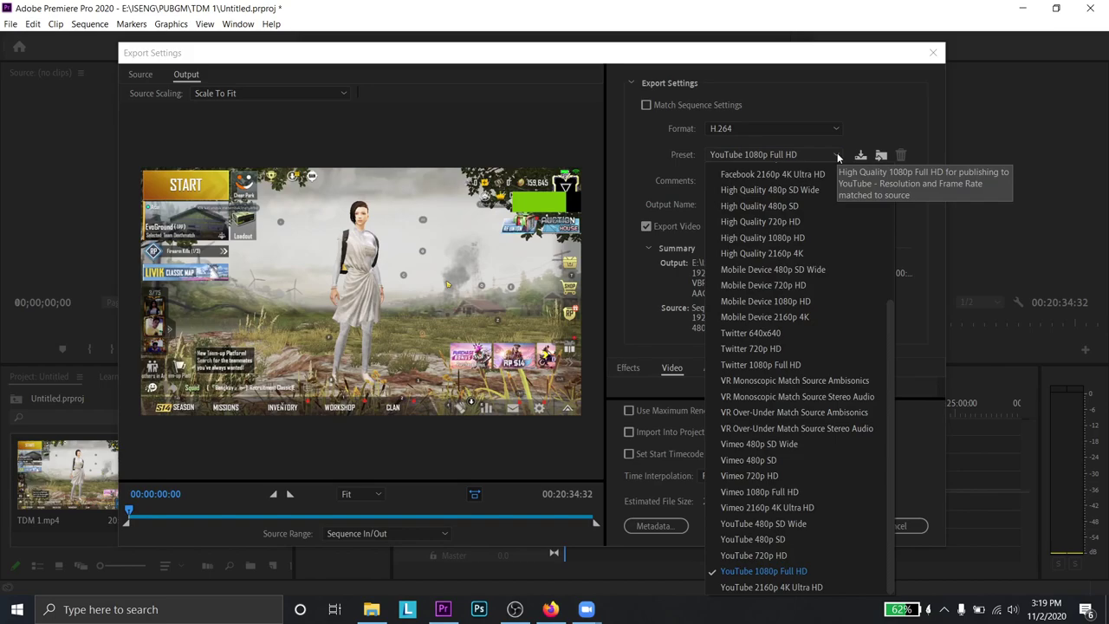
pyautogui.scroll(4, 797, 349)
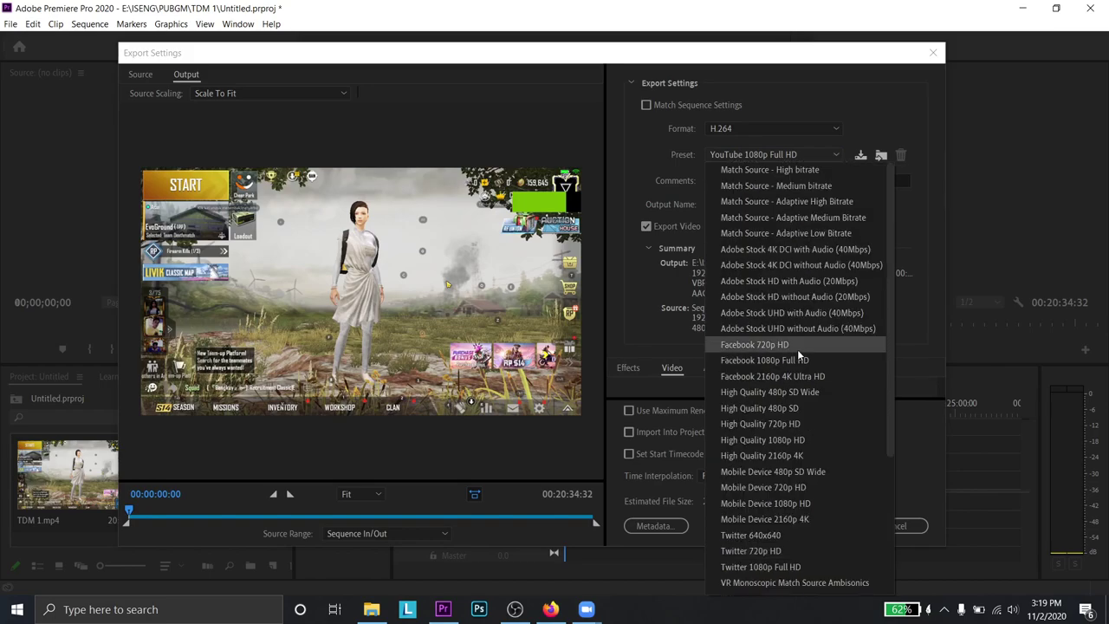
pyautogui.click(799, 171)
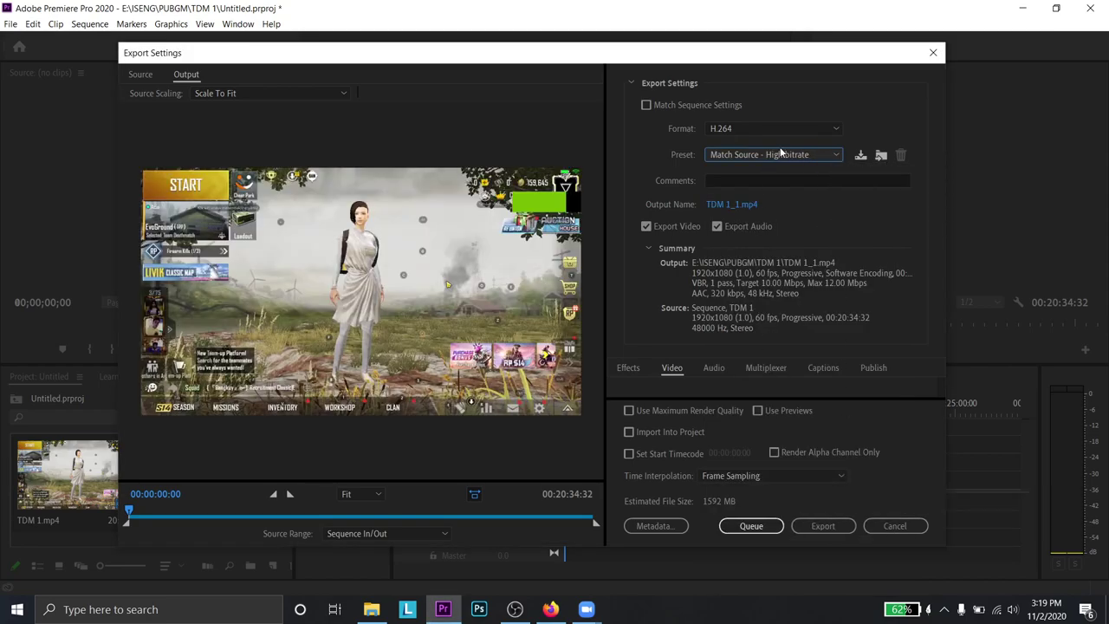
pyautogui.click(795, 156)
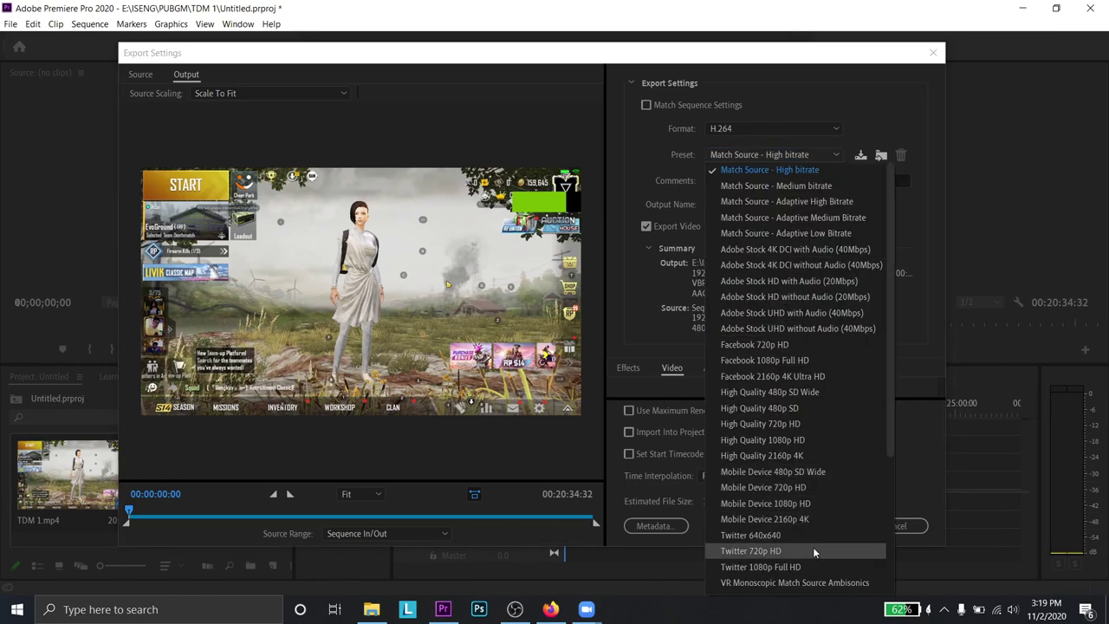
pyautogui.click(933, 396)
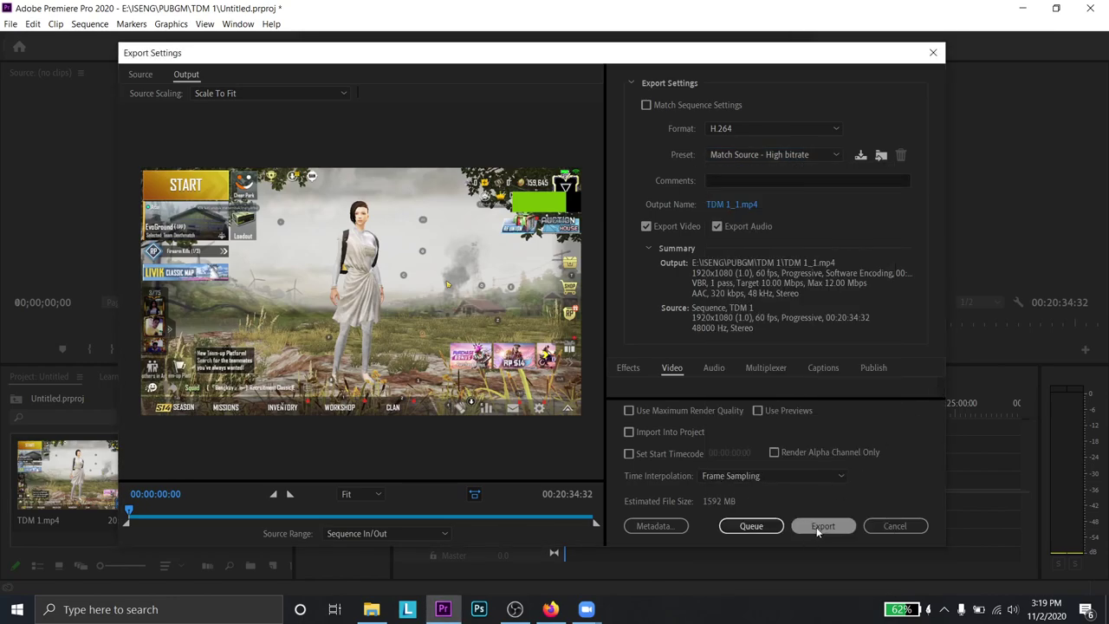
pyautogui.click(816, 526)
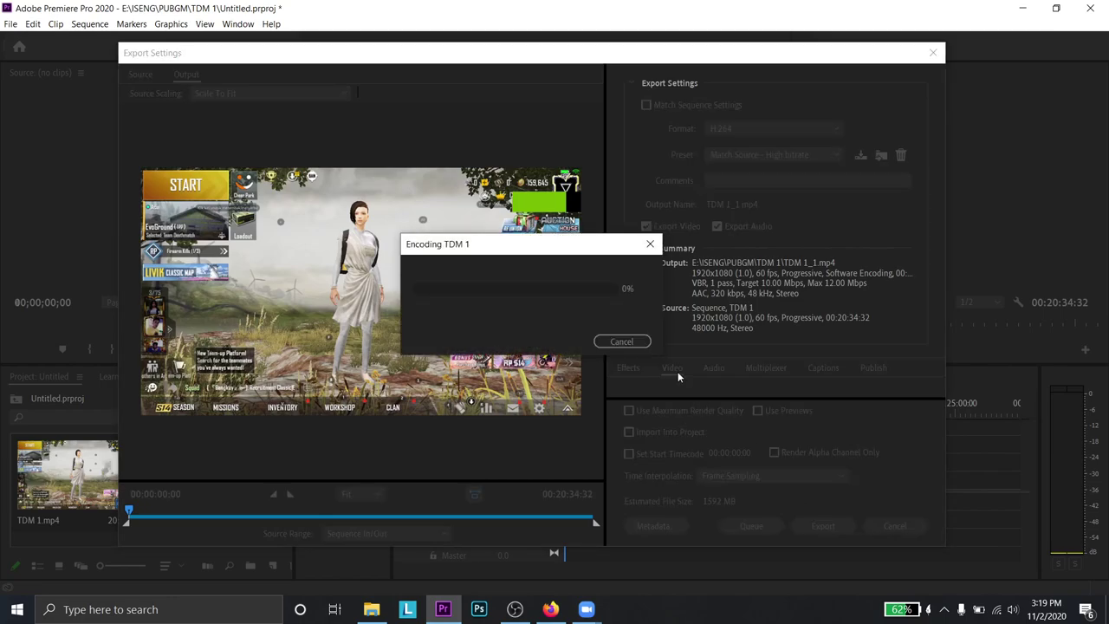
# - Bring the Zoom meeting showing the shared Google Earth map to the front
pyautogui.click(551, 609)
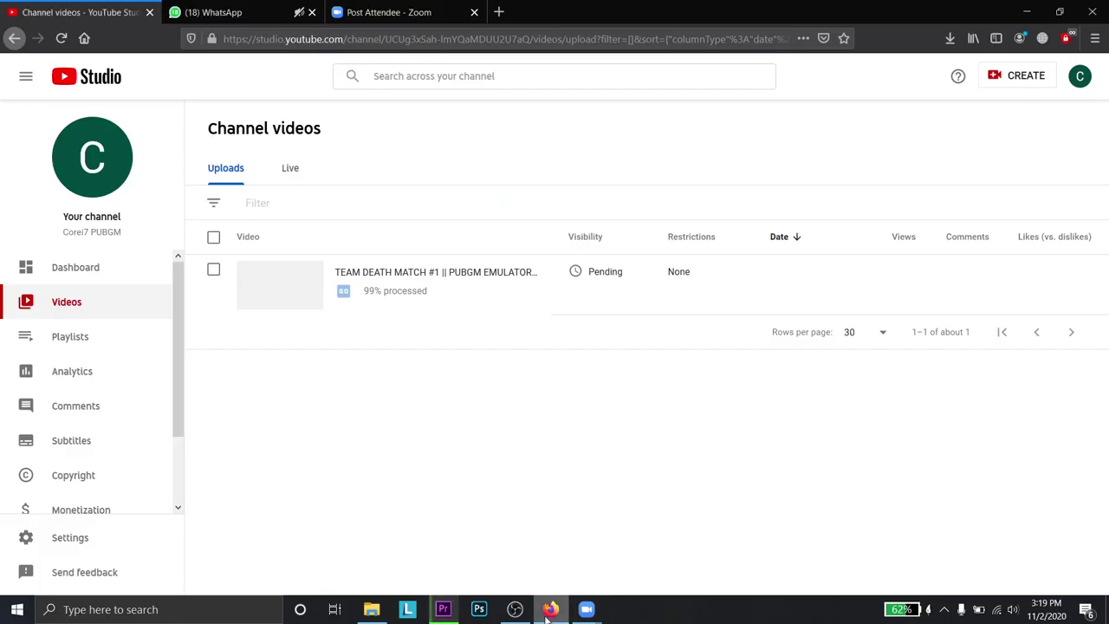
pyautogui.moveTo(586, 609)
pyautogui.click(632, 588)
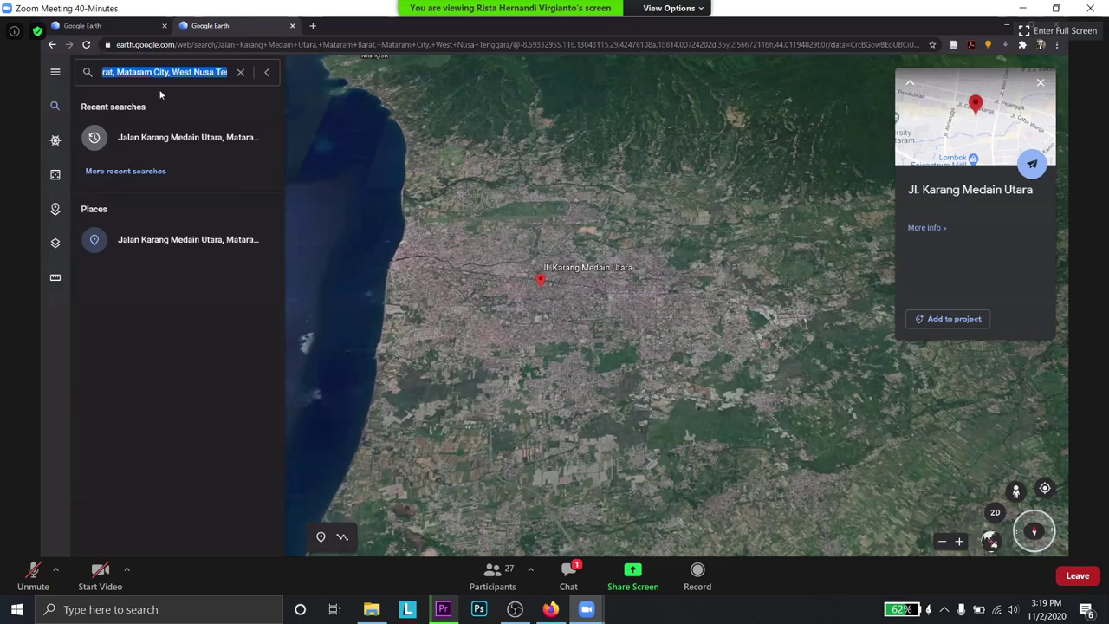
# - Search 'badr' to go to Badrain, West Lombok, place a measuring point, then reopen search
pyautogui.write('b')
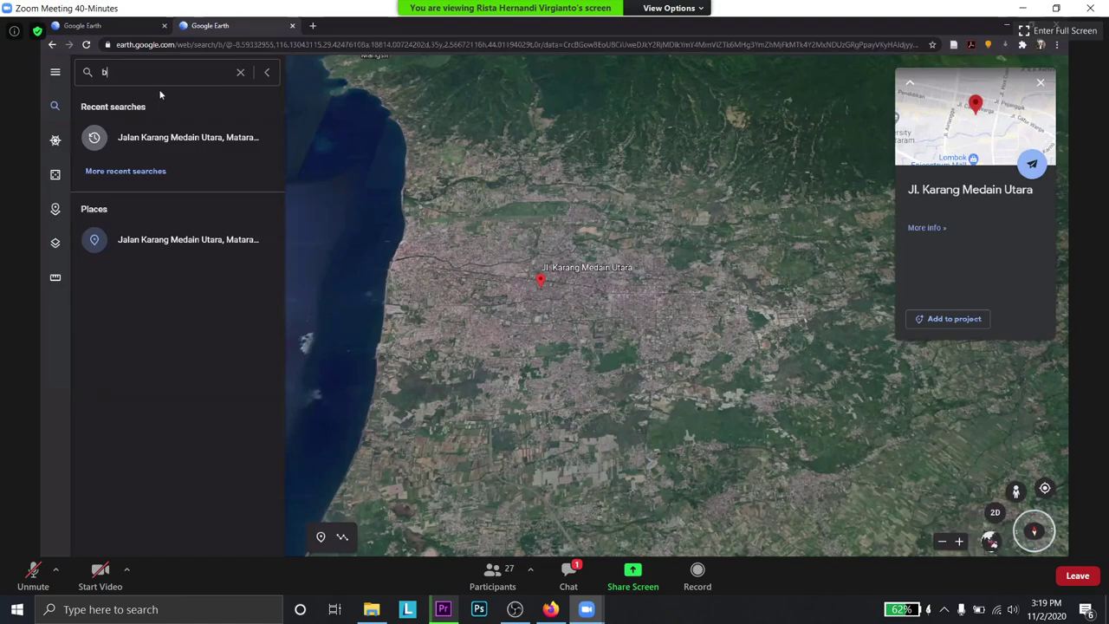
pyautogui.write('adr')
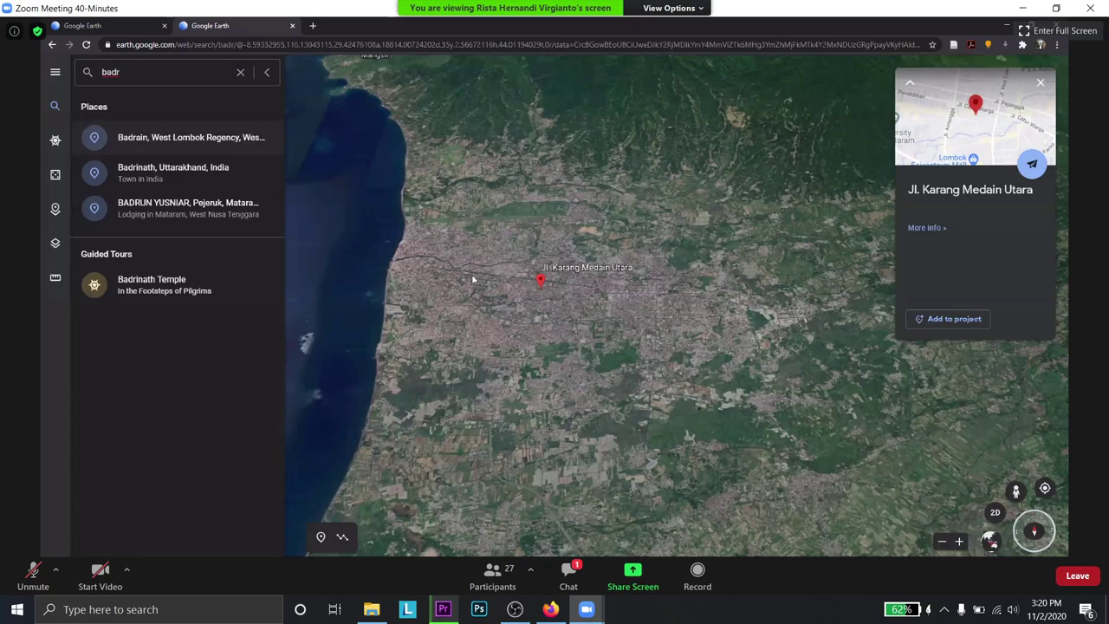
pyautogui.press('Return')
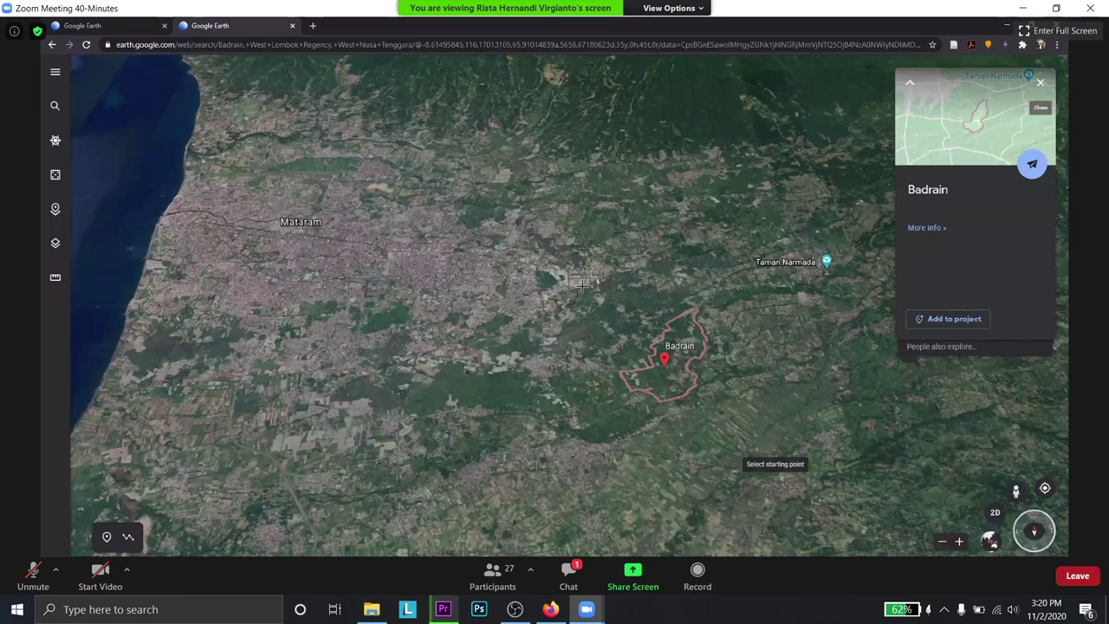
pyautogui.scroll(3, 545, 279)
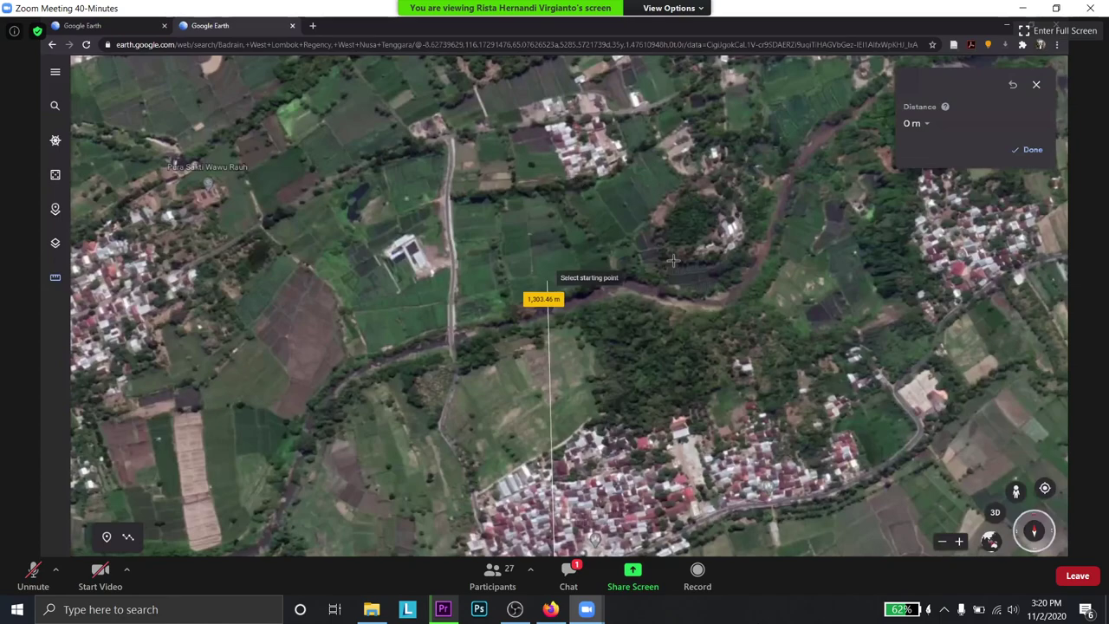
pyautogui.scroll(-3, 643, 245)
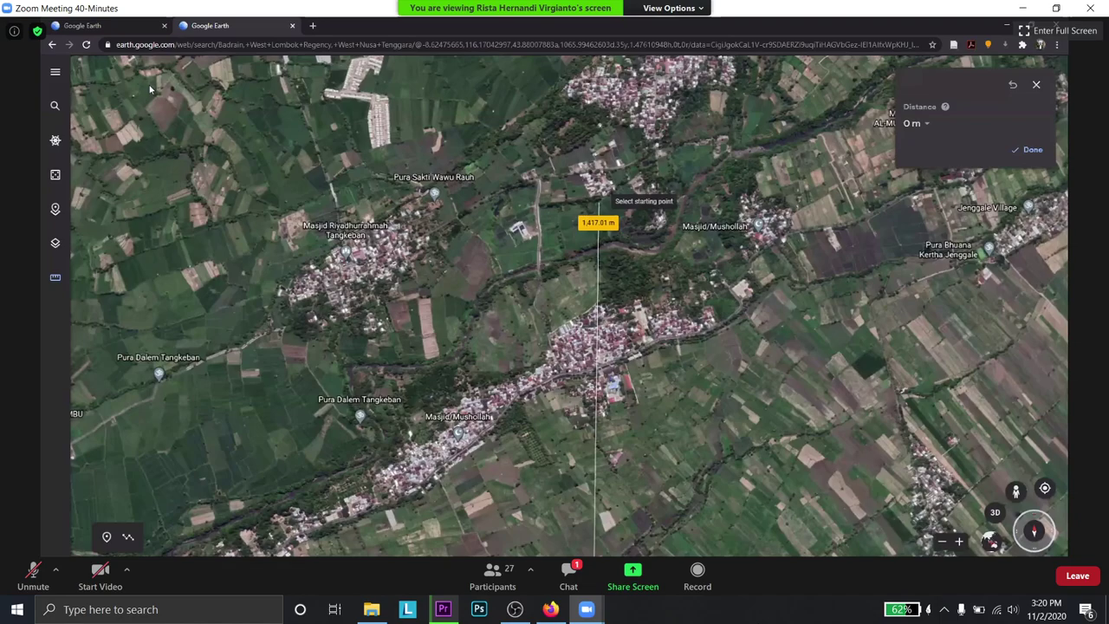
pyautogui.click(576, 187)
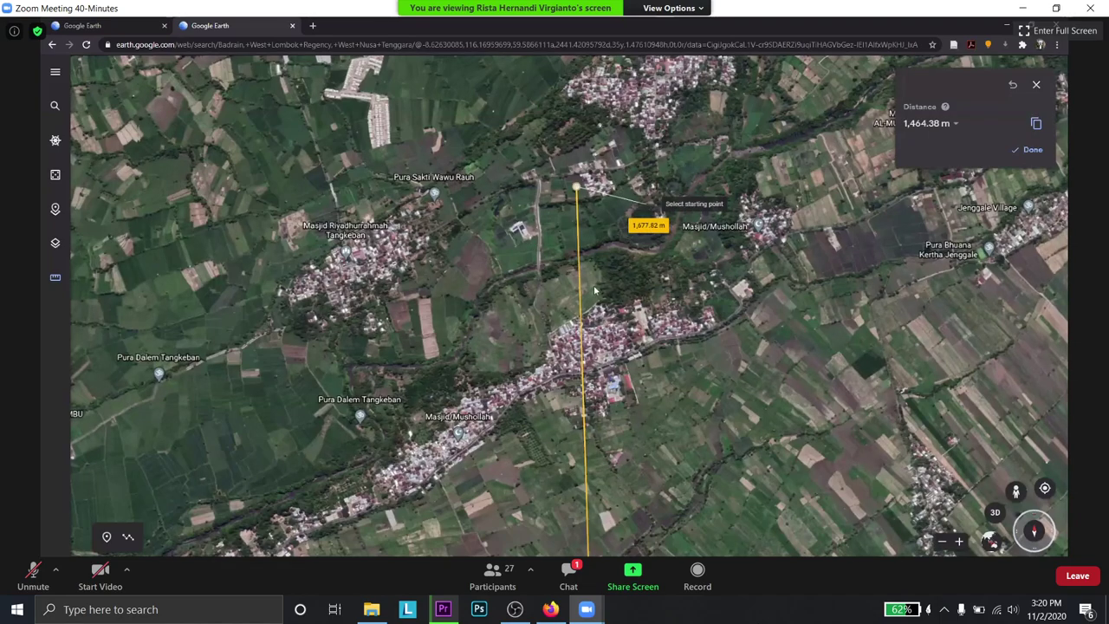
pyautogui.hotkey('alt', 'Left')
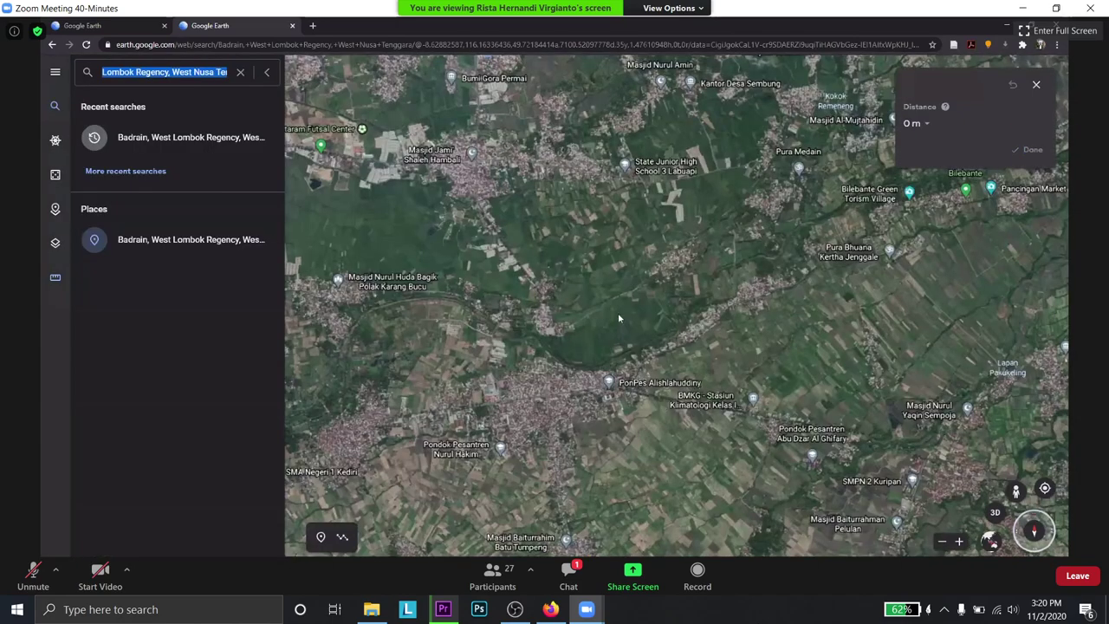
# - Go back to the Badrain search result in Google Earth
pyautogui.hotkey('alt', 'Left')
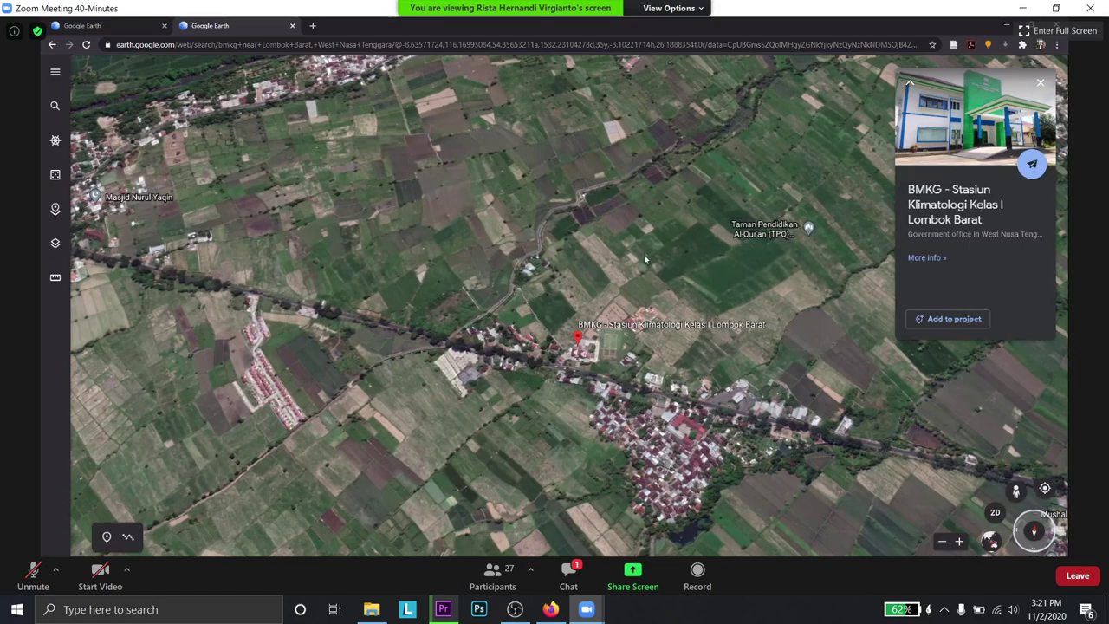
# - Zoom out and back in around the BMKG station to see Mataram and western Lombok
pyautogui.scroll(-5, 576, 228)
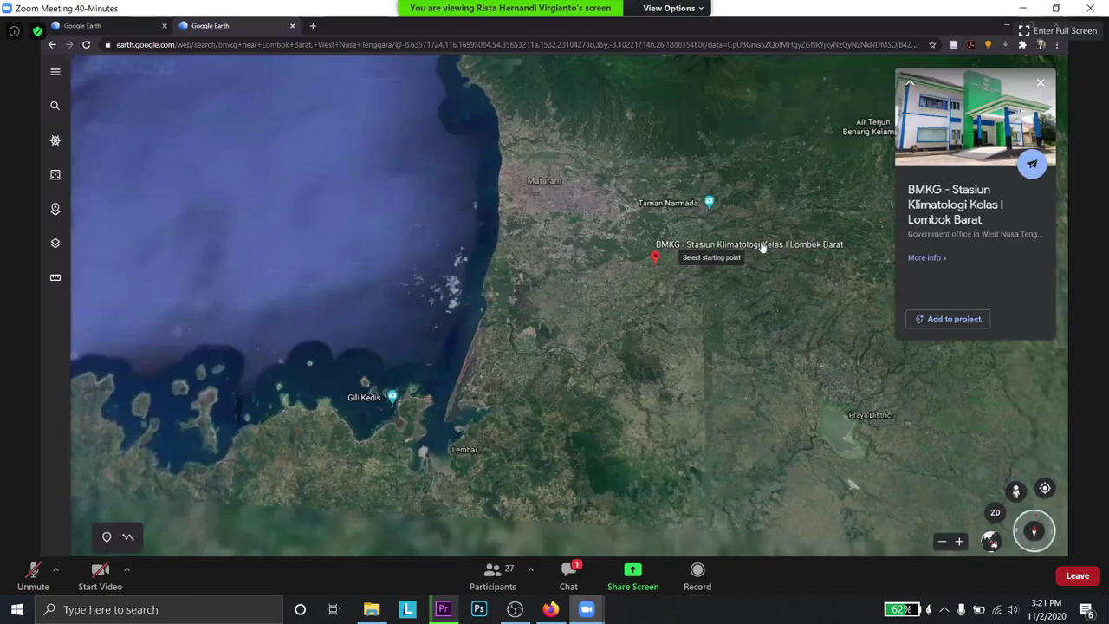
pyautogui.scroll(-3, 658, 260)
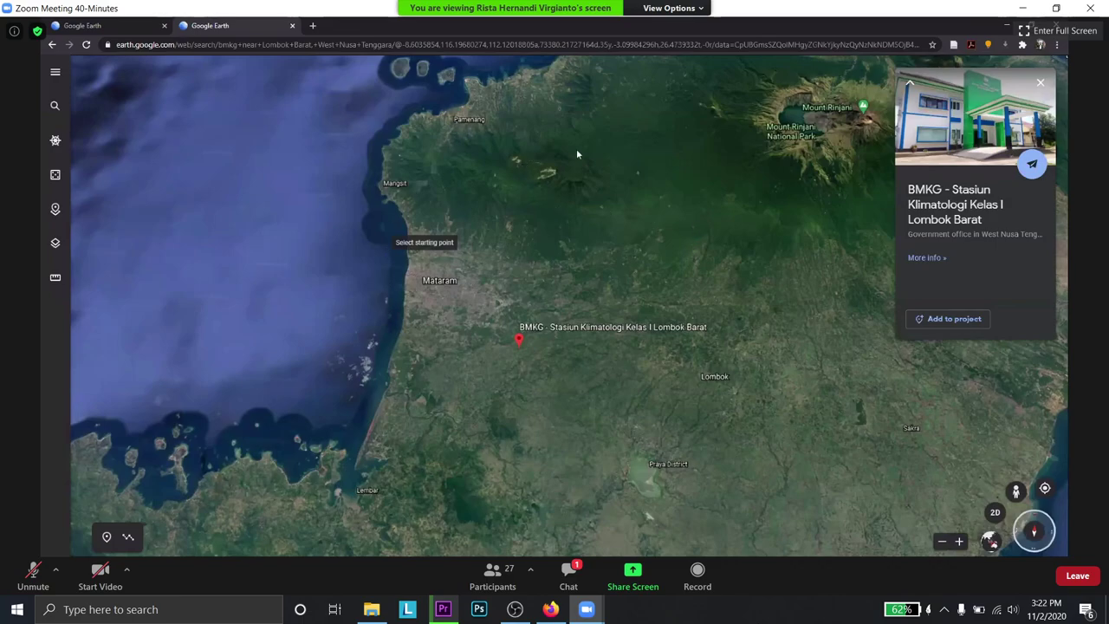
pyautogui.scroll(-3, 585, 309)
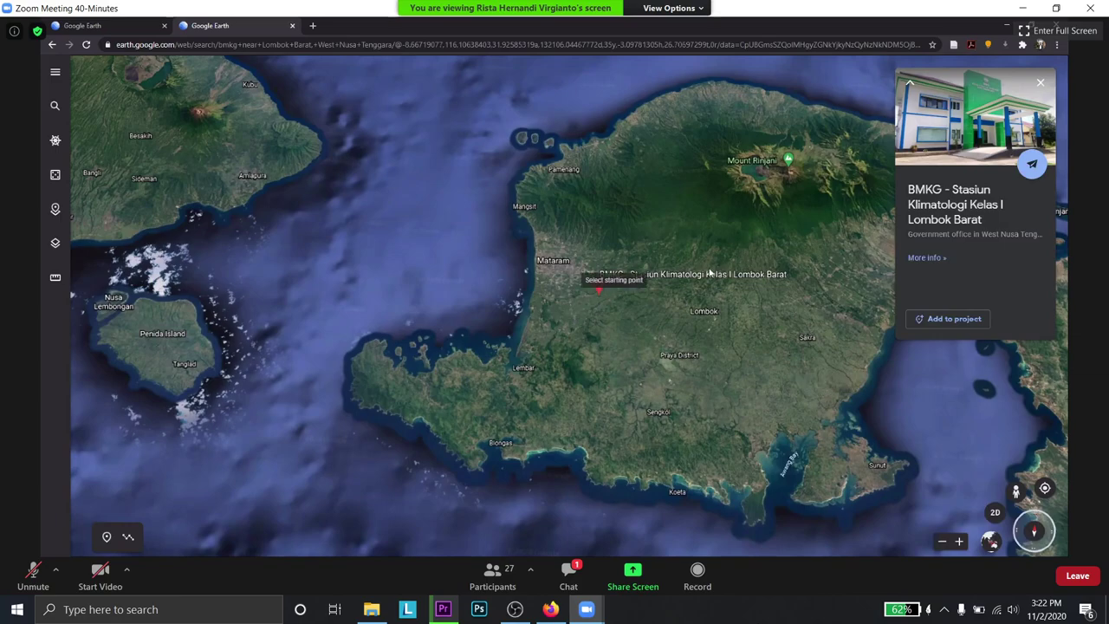
pyautogui.scroll(3, 685, 295)
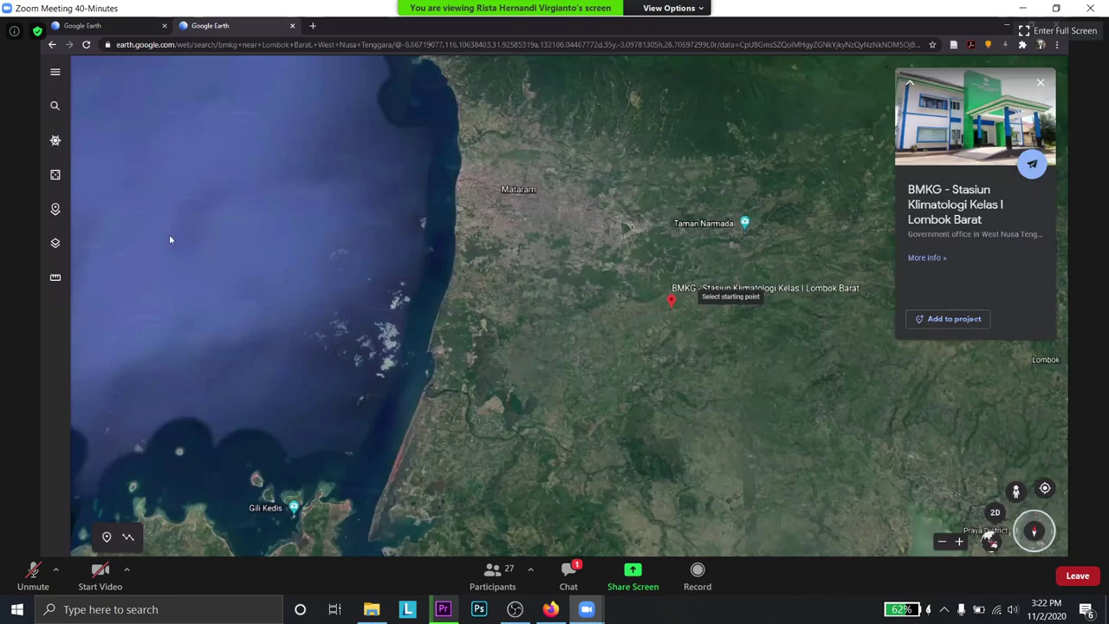
pyautogui.scroll(-2, 644, 157)
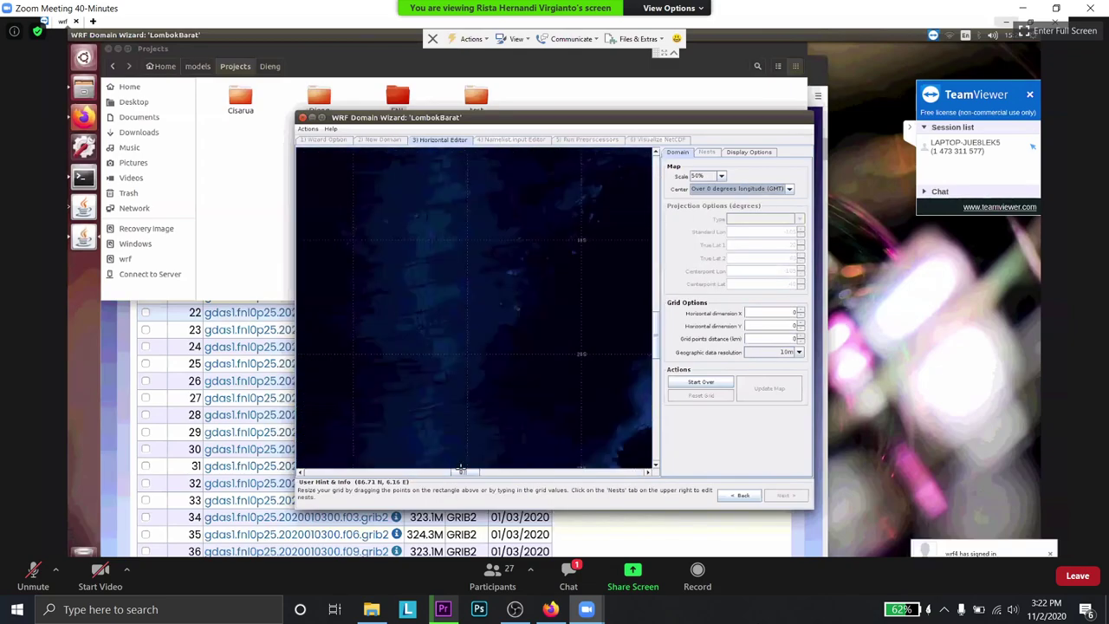
# - Open the meeting chat
pyautogui.click(578, 572)
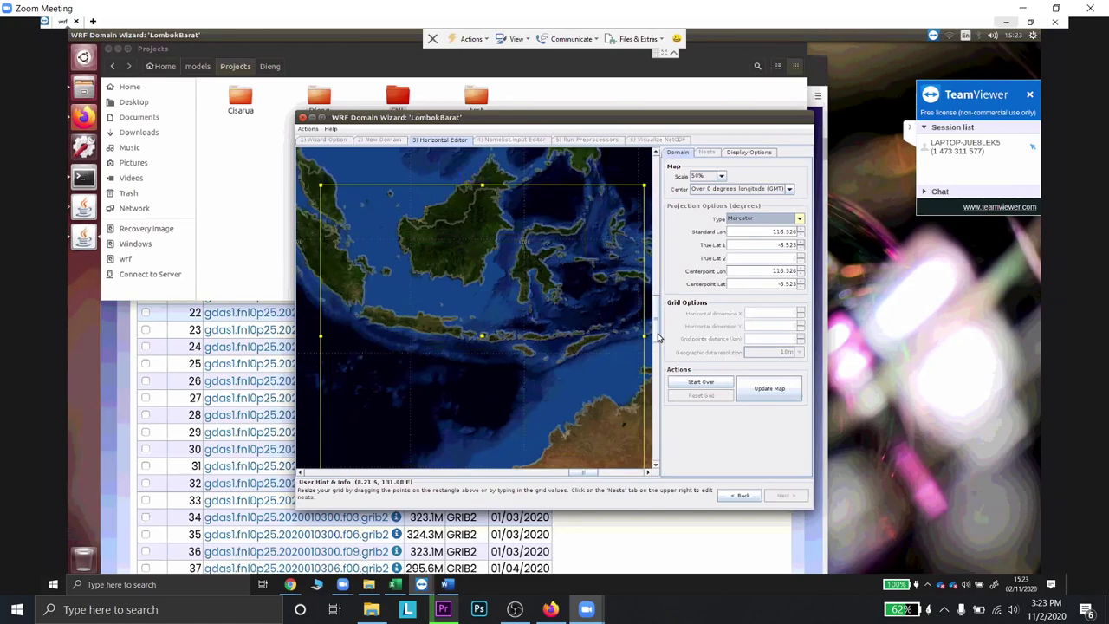
# - Change the standard and centre longitudes to 116.2 in Projection Options
pyautogui.scroll(2, 656, 328)
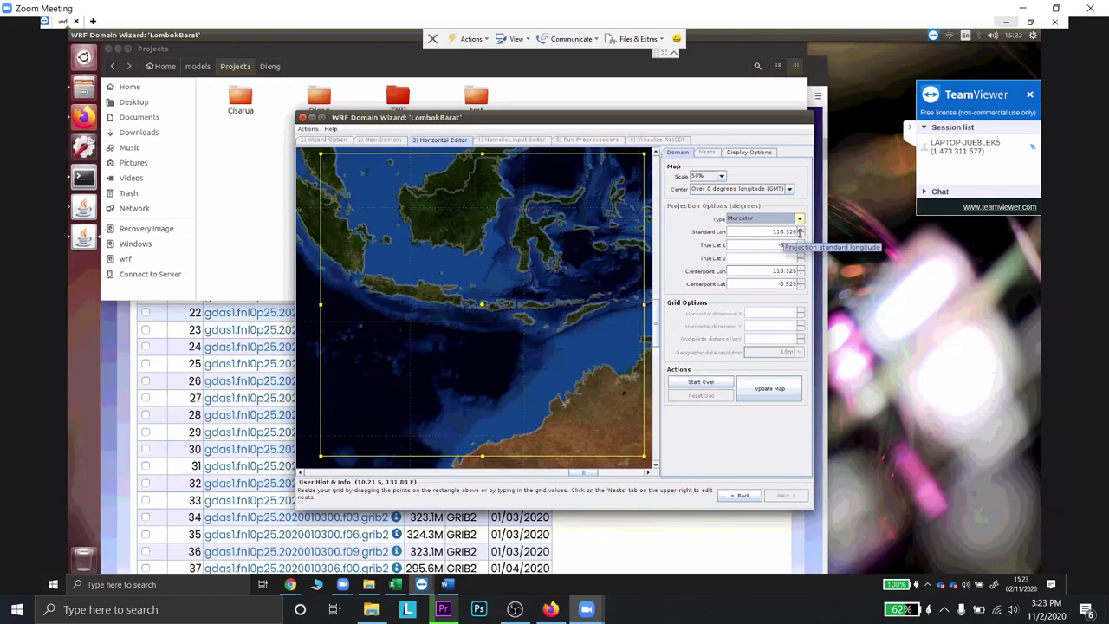
pyautogui.doubleClick(788, 232)
pyautogui.click(791, 232)
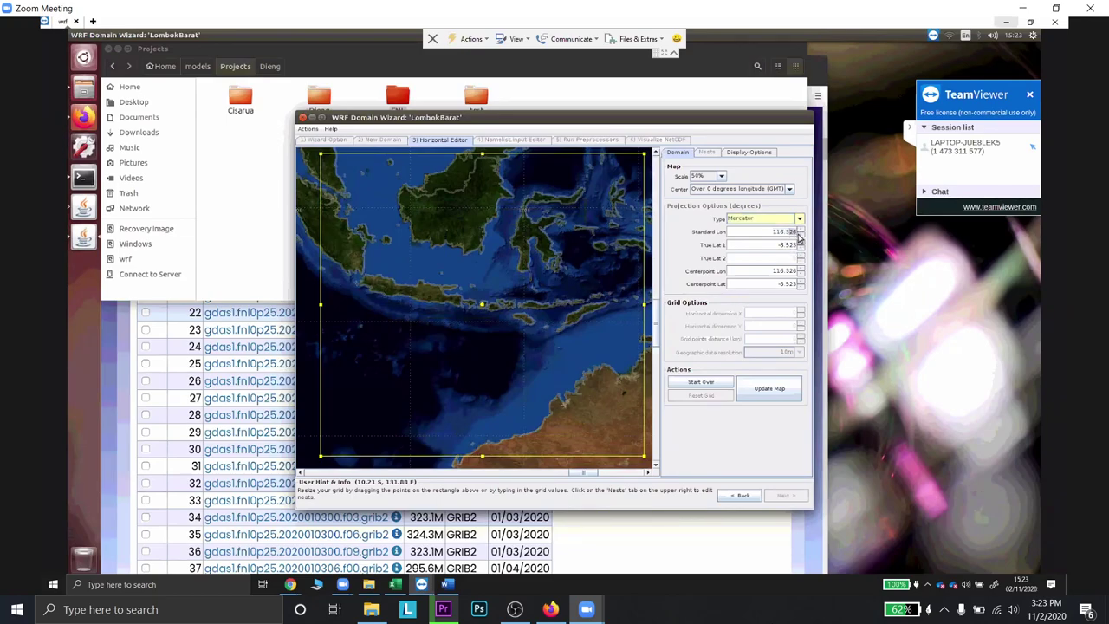
pyautogui.click(801, 236)
pyautogui.click(800, 272)
# - Edit the true latitude value to -8.6
pyautogui.doubleClick(788, 245)
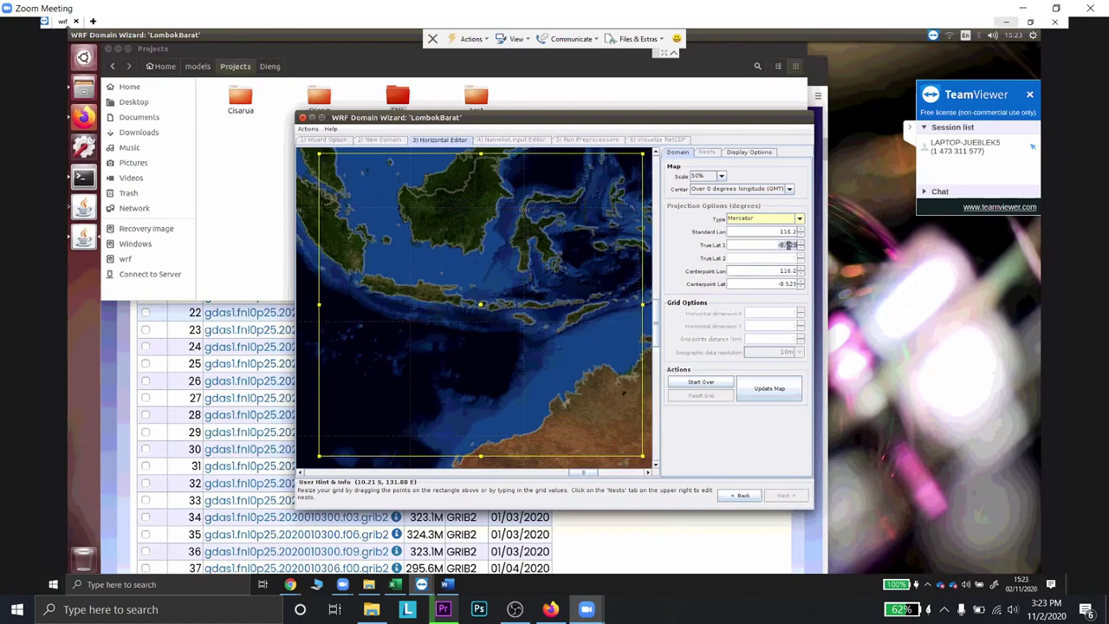
pyautogui.click(788, 245)
pyautogui.moveTo(797, 246); pyautogui.dragTo(785, 246)
pyautogui.write('6')
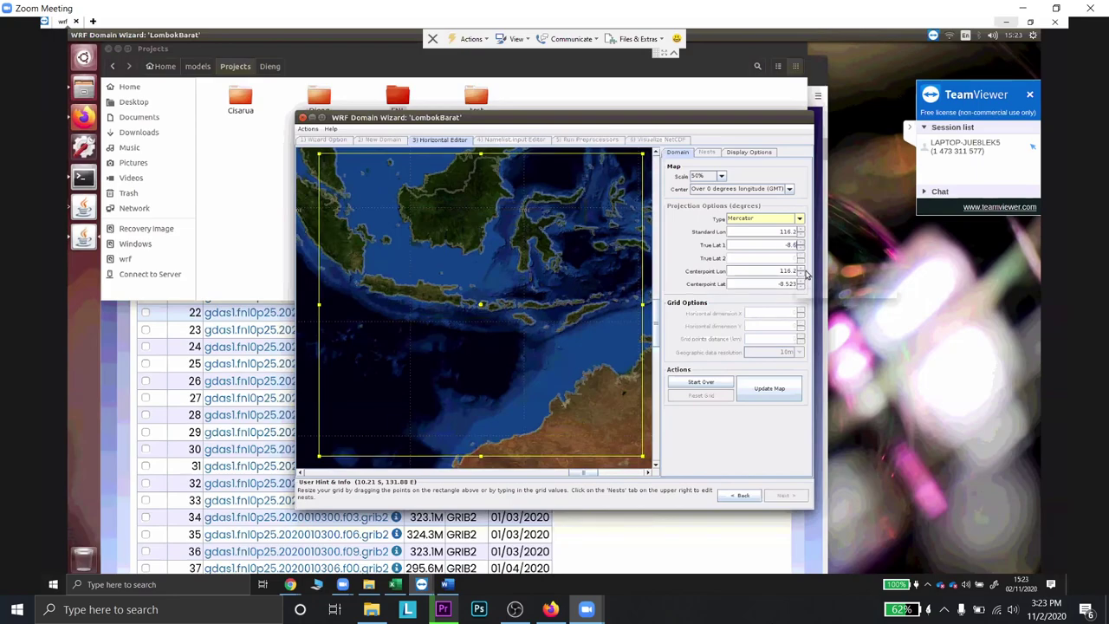
# - Switch to the browser window and return to the shared meeting screen
pyautogui.click(550, 609)
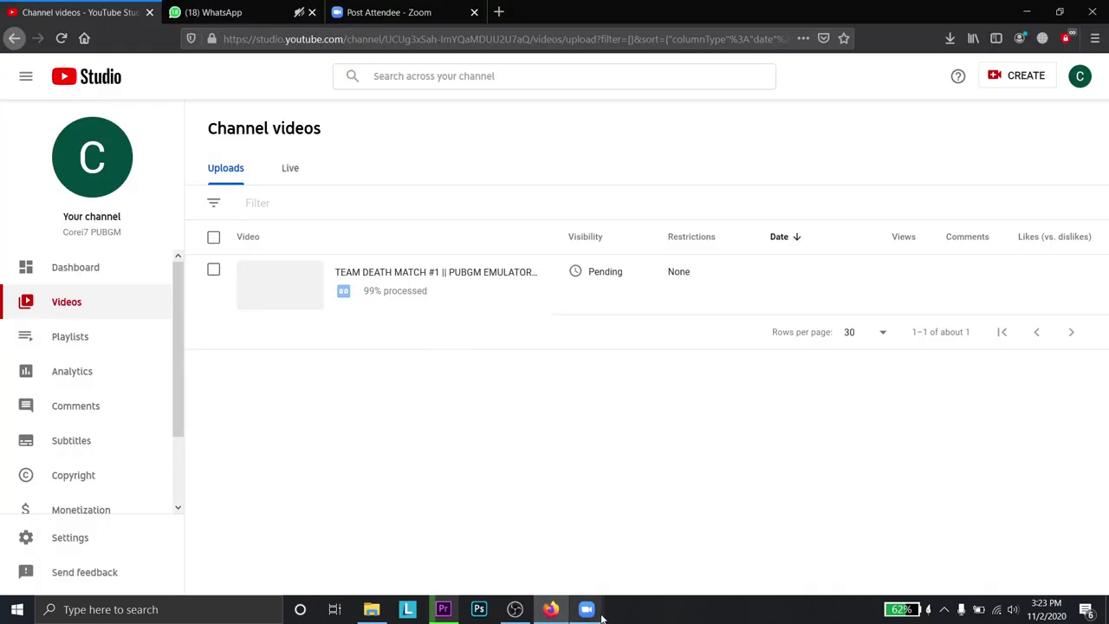
pyautogui.moveTo(586, 609)
pyautogui.click(659, 555)
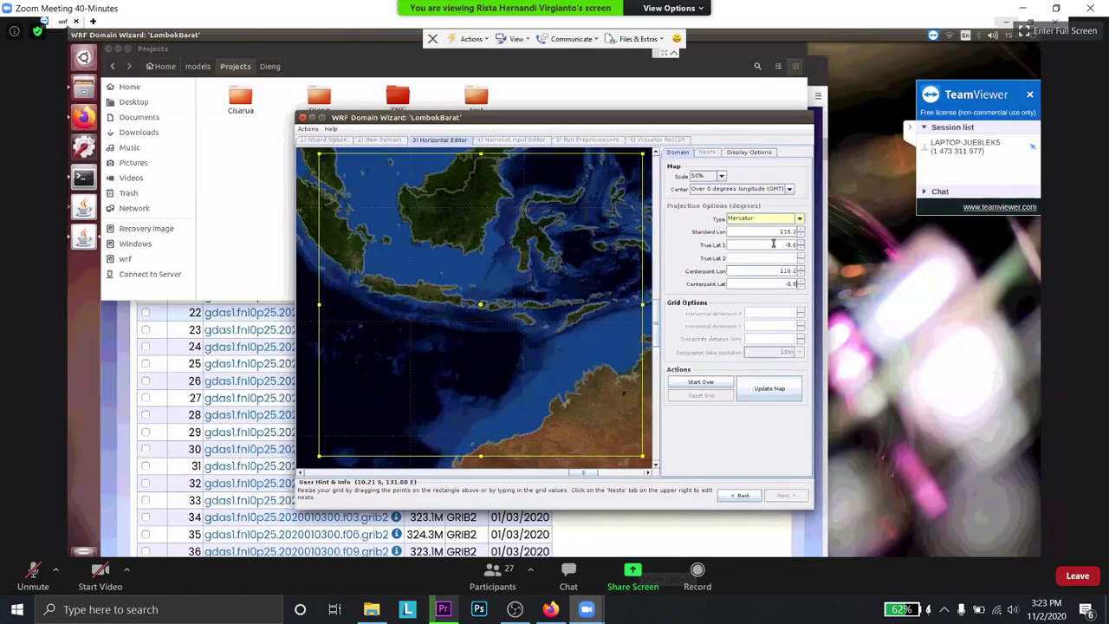
# - Update the map, then set 27 km grid spacing and 50 × 50 horizontal dimensions
pyautogui.click(768, 396)
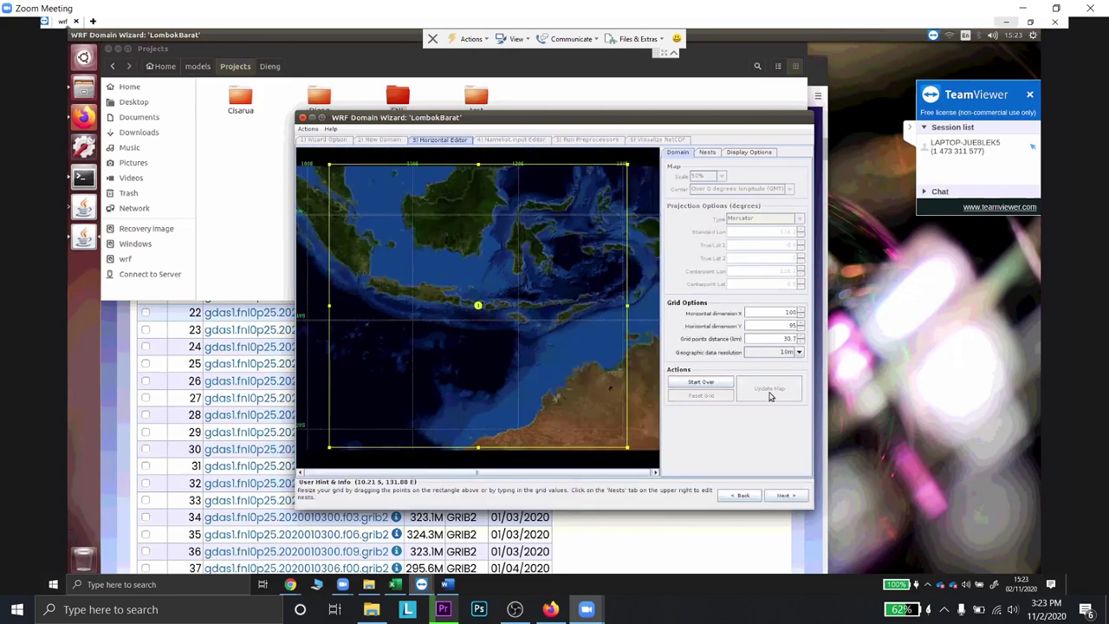
pyautogui.click(803, 344)
pyautogui.write('27')
pyautogui.click(802, 315)
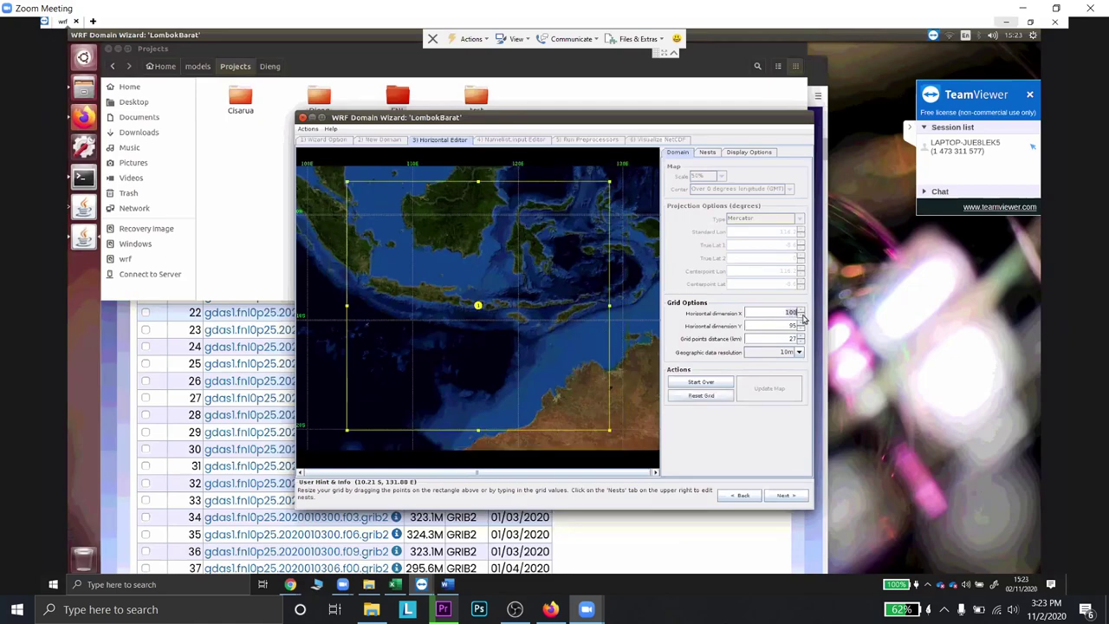
pyautogui.write('50')
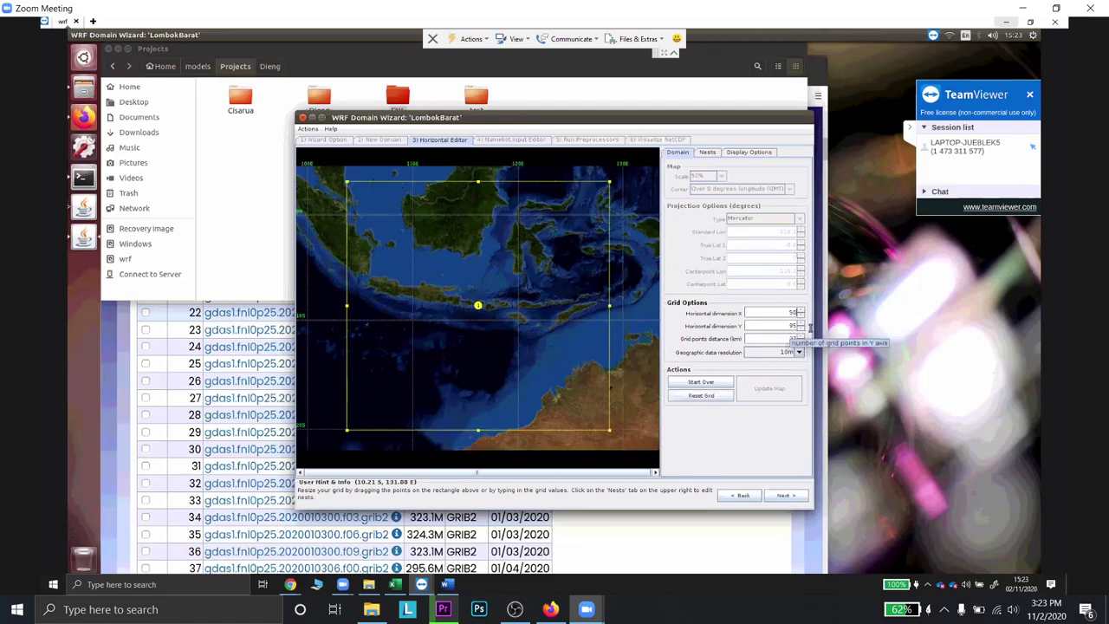
pyautogui.press('Tab')
pyautogui.write('50')
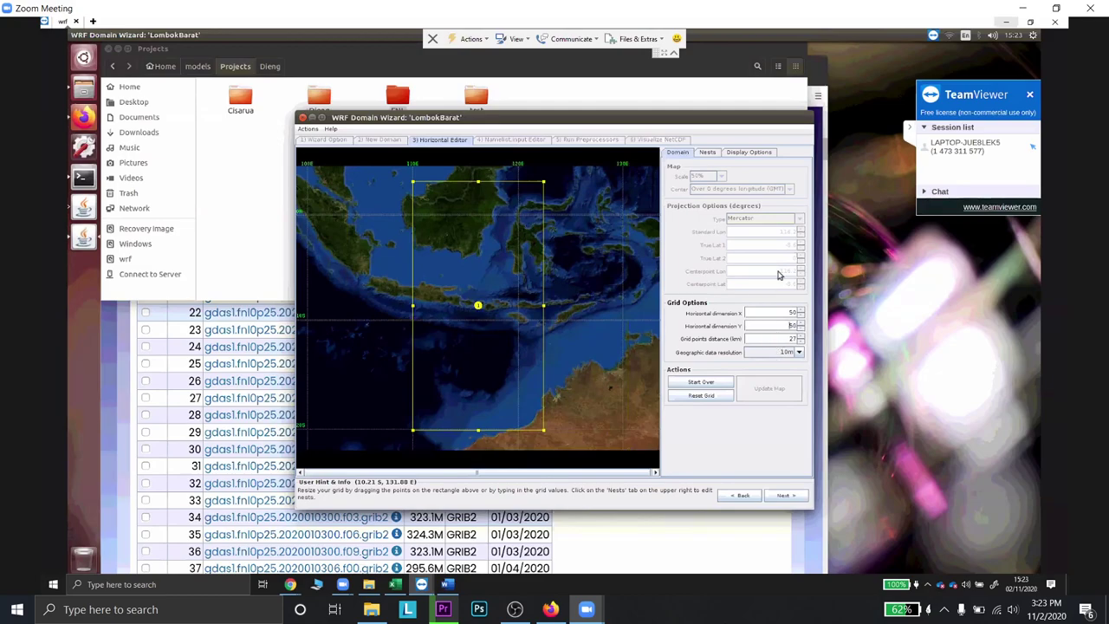
# - Add nest 2 with 5m geographic data, then nest 3 inside it
pyautogui.click(708, 153)
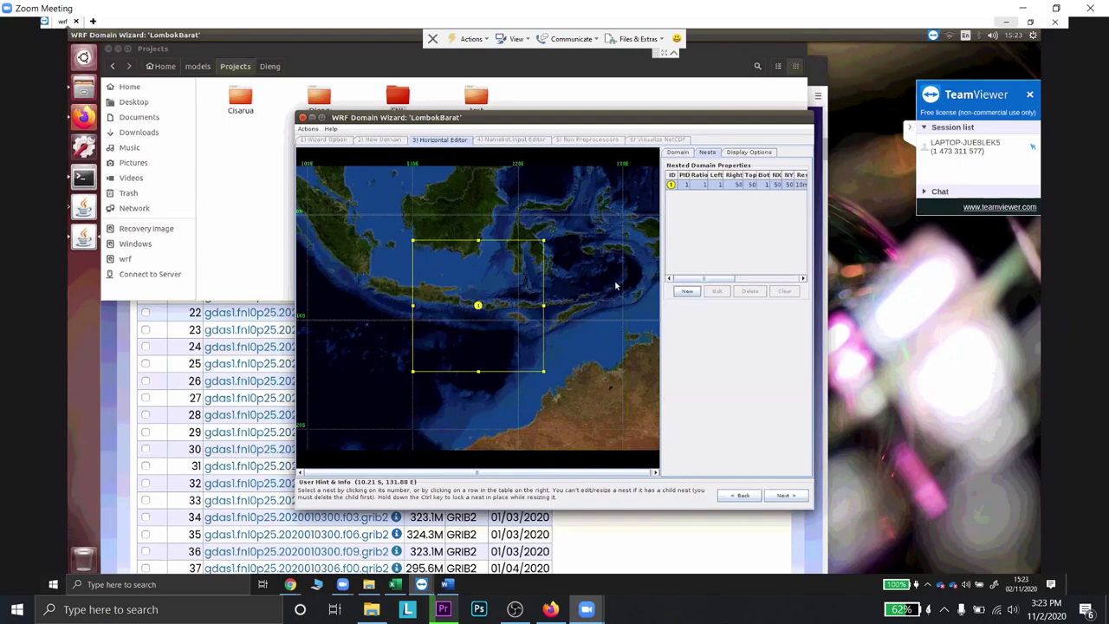
pyautogui.click(687, 291)
pyautogui.click(615, 291)
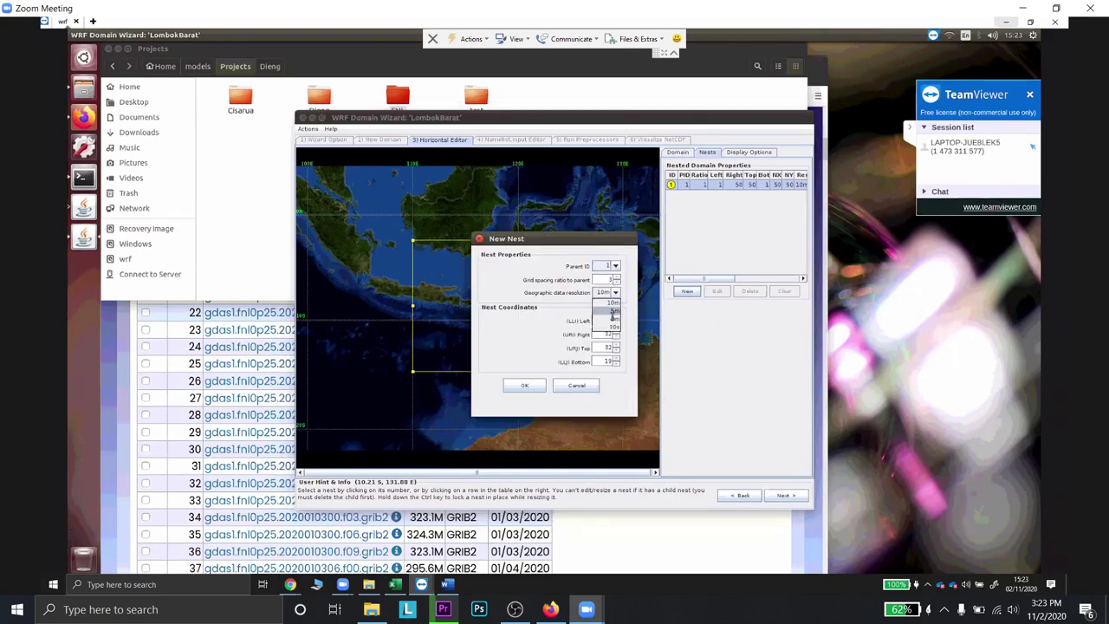
pyautogui.press('Return')
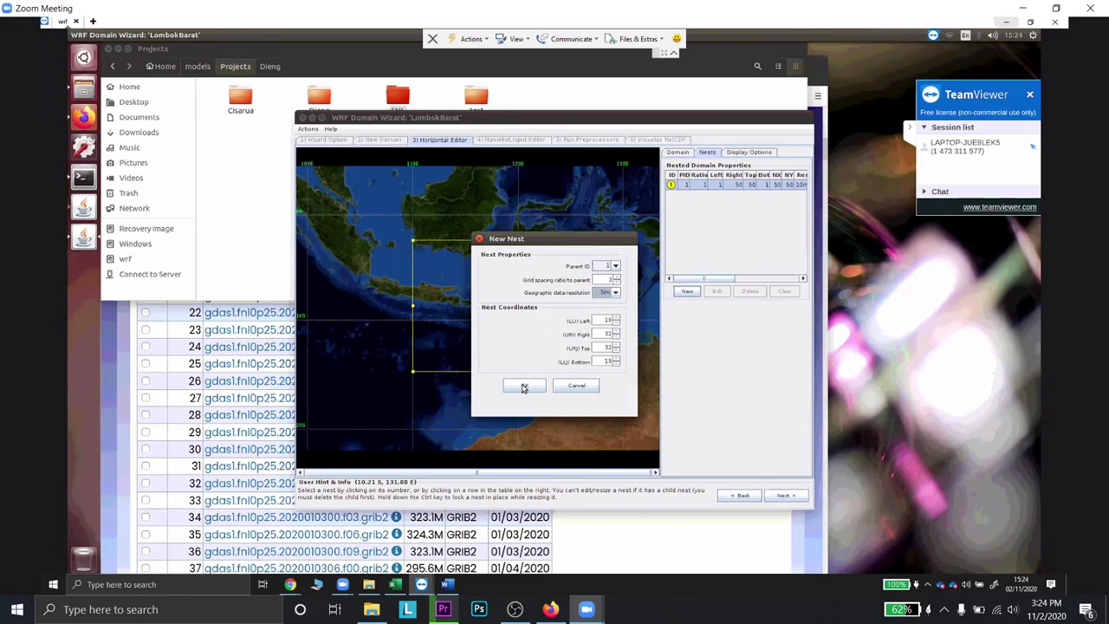
pyautogui.click(523, 386)
pyautogui.click(684, 292)
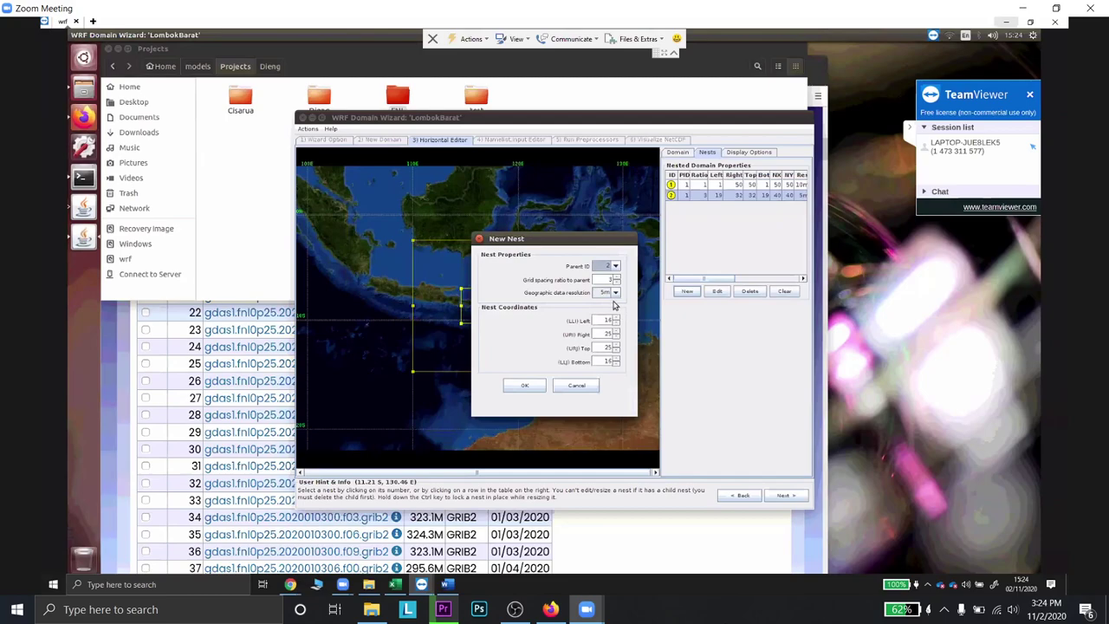
pyautogui.click(520, 385)
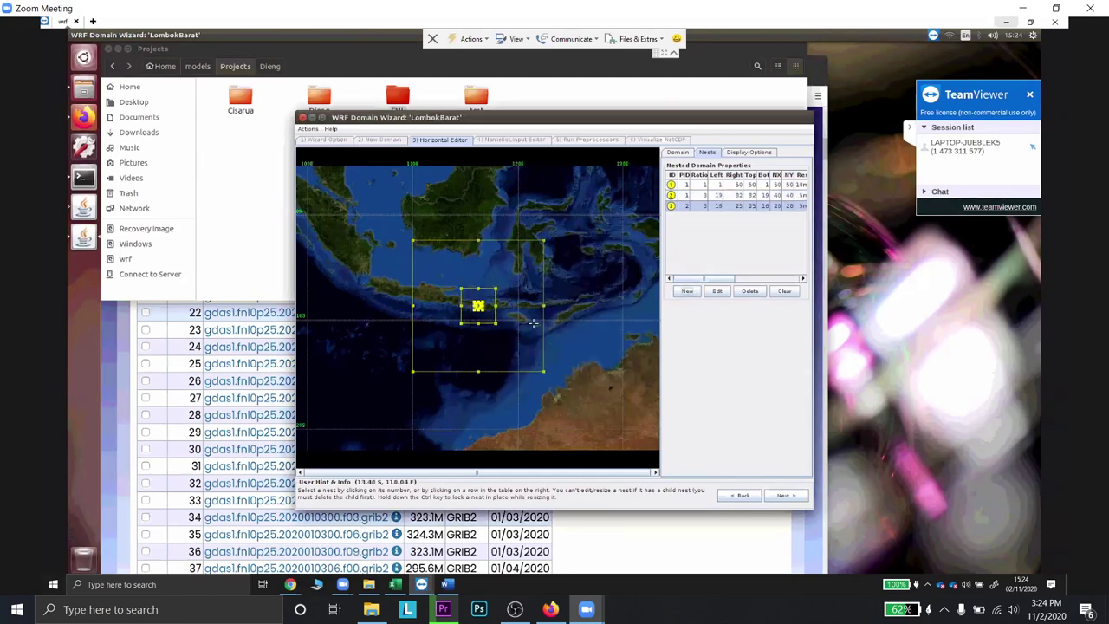
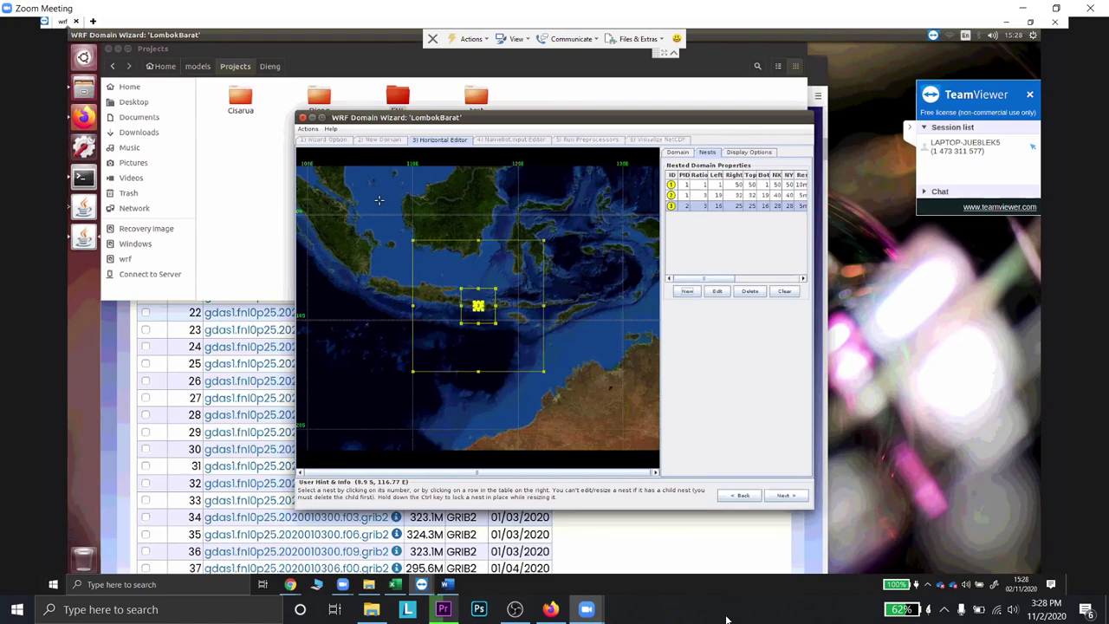
# - View LombokBarat's Namelist.input Editor and Run Preprocessors stages, return to the domain map, then close the wizard
pyautogui.click(786, 498)
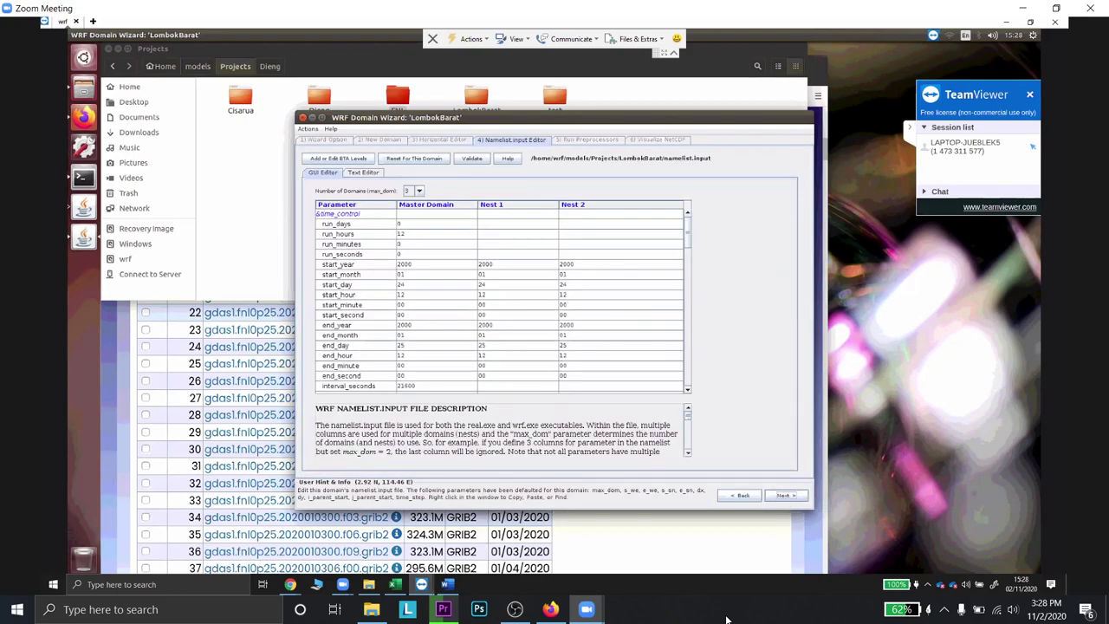
pyautogui.click(784, 495)
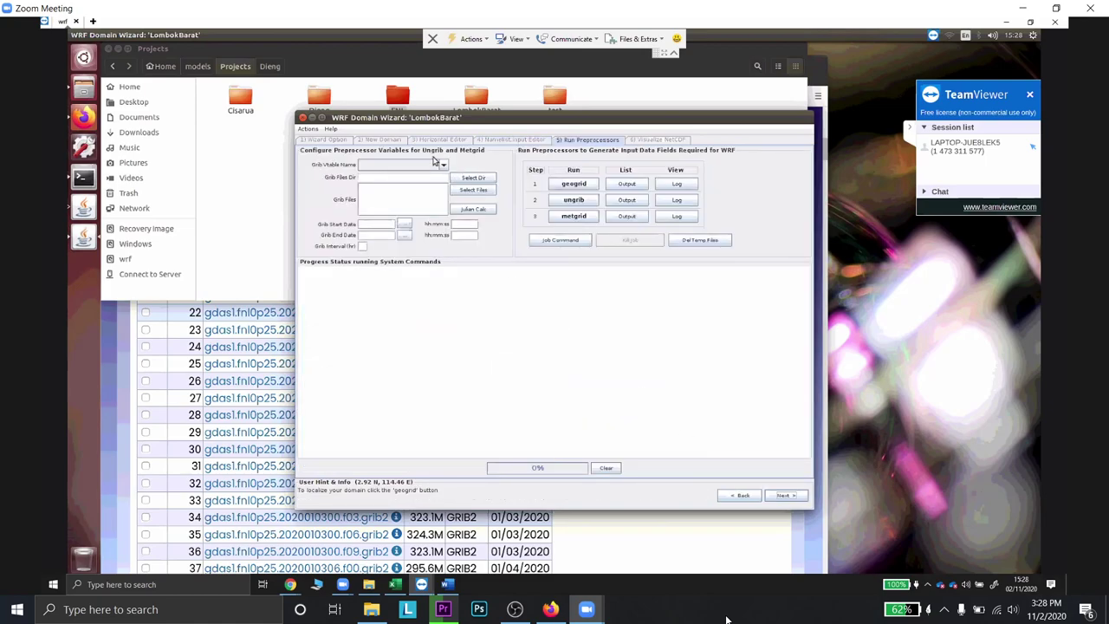
pyautogui.click(732, 497)
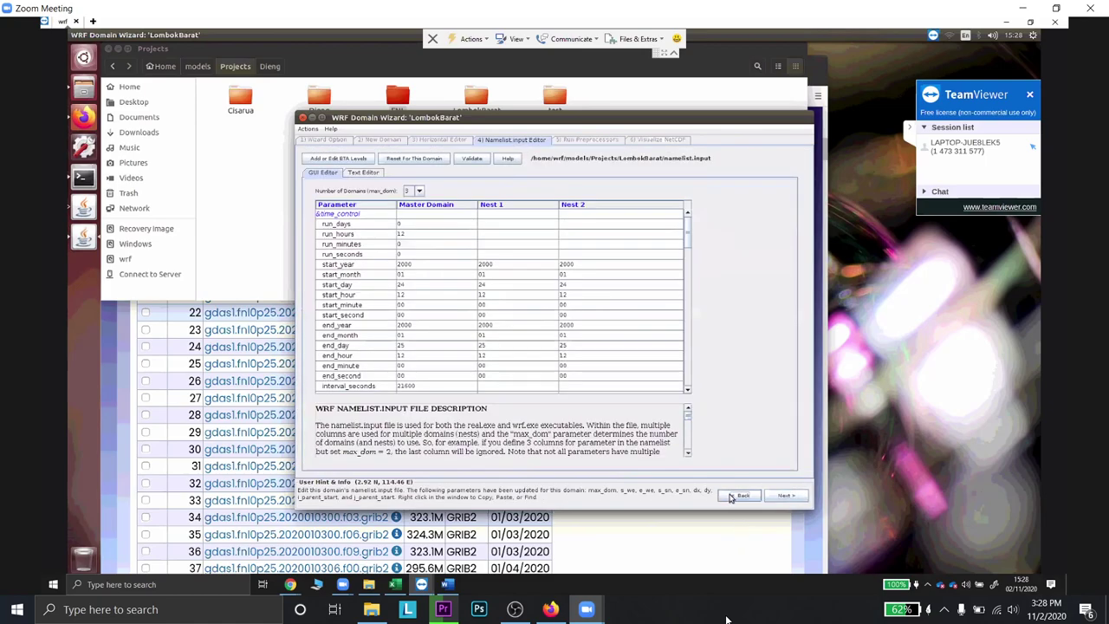
pyautogui.click(732, 496)
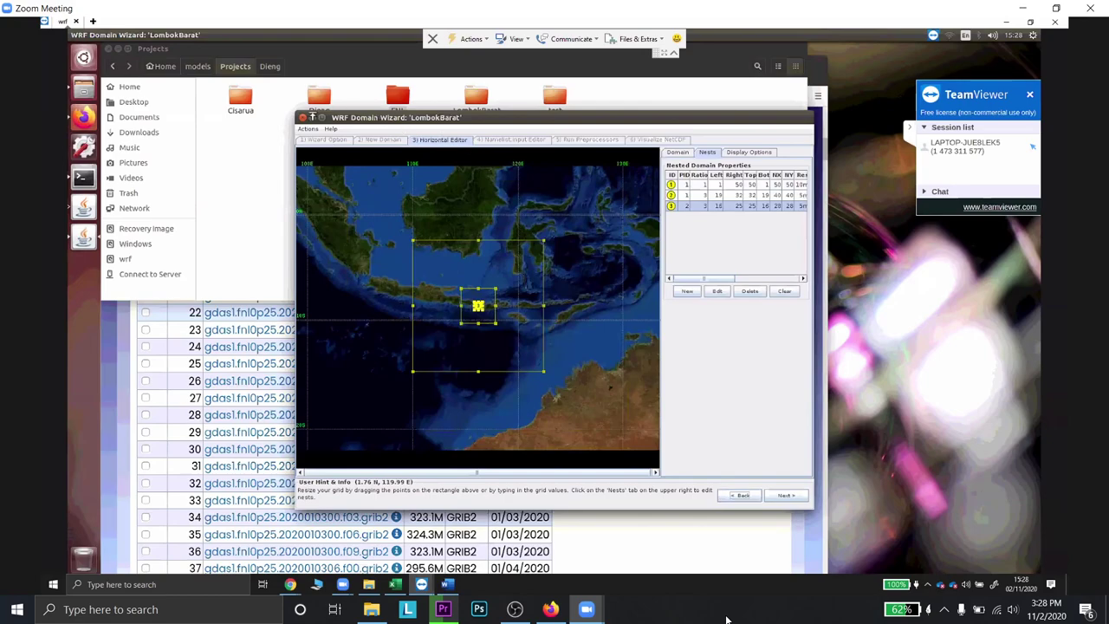
pyautogui.click(302, 117)
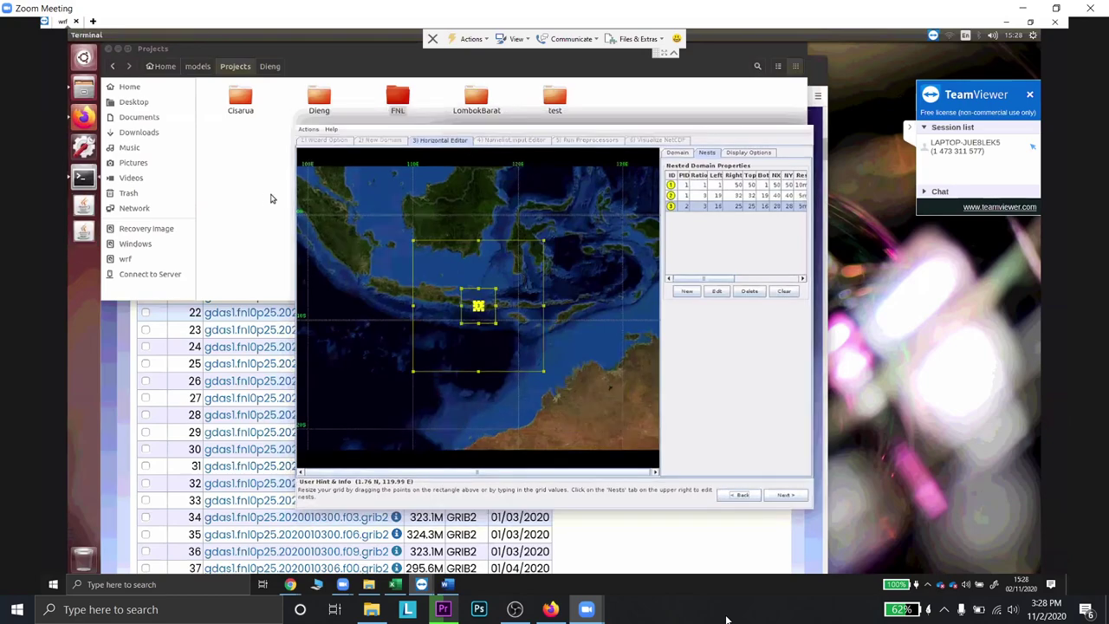
# - Open the LombokBarat folder and preview projection.jpg in Image Viewer, then close the preview
pyautogui.click(474, 105)
pyautogui.doubleClick(475, 105)
pyautogui.click(242, 155)
pyautogui.doubleClick(242, 156)
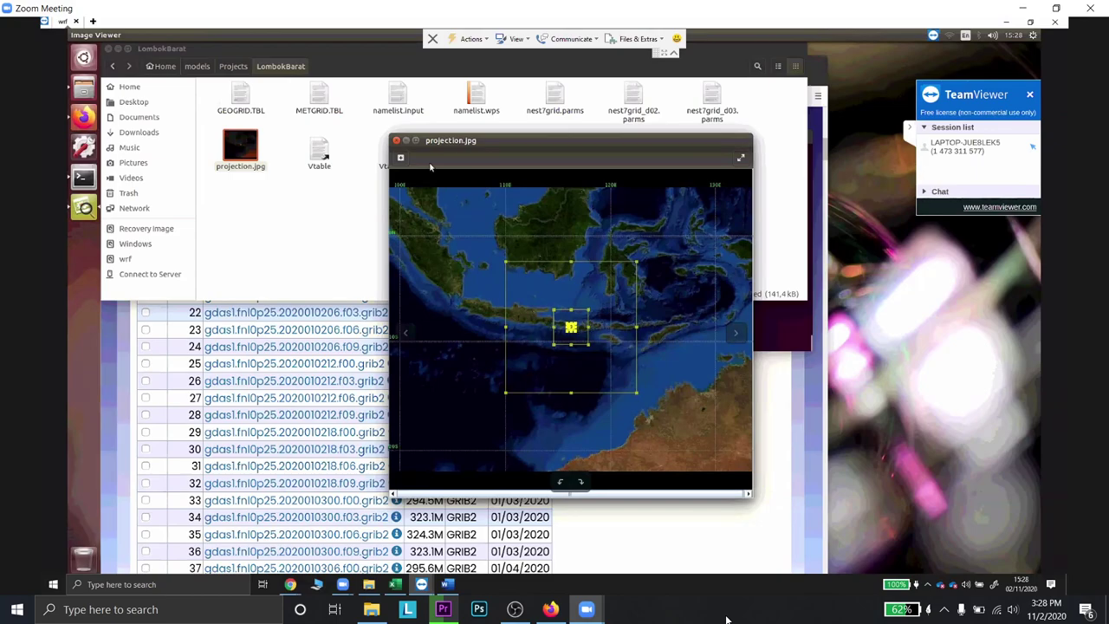
pyautogui.click(396, 140)
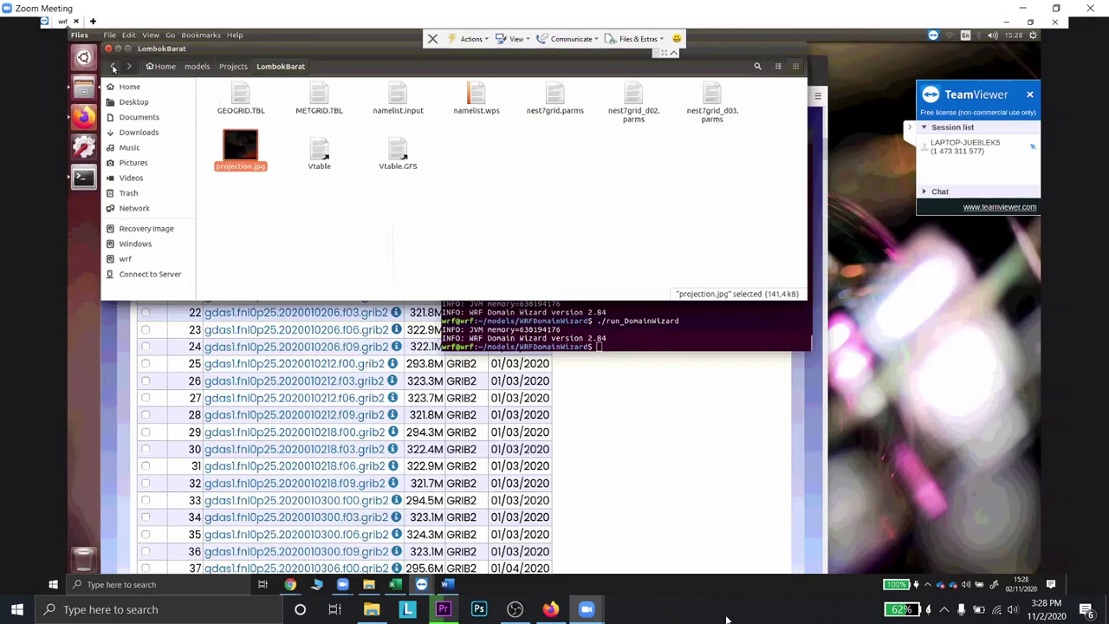
# - Go back from LombokBarat through Projects to models, then forward to the Projects folder again
pyautogui.click(114, 68)
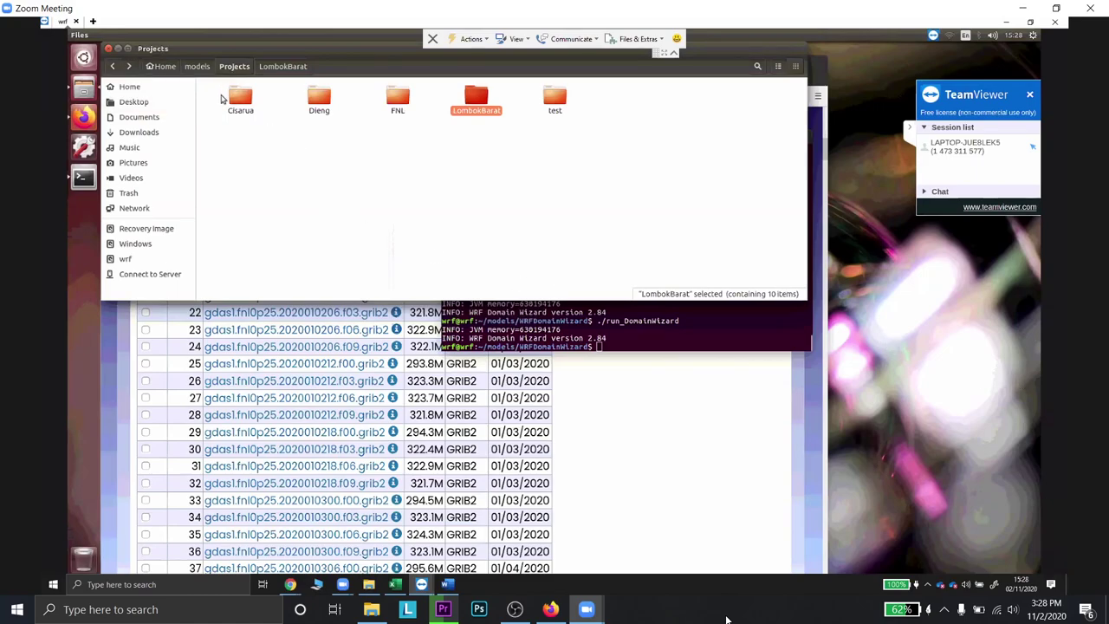
pyautogui.click(113, 67)
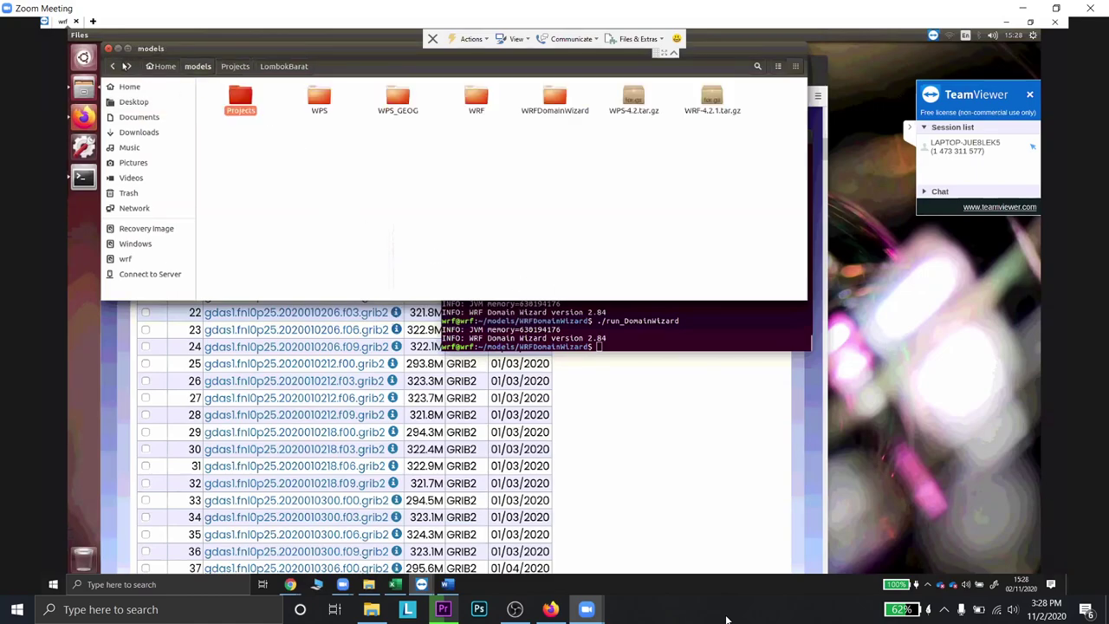
pyautogui.click(129, 67)
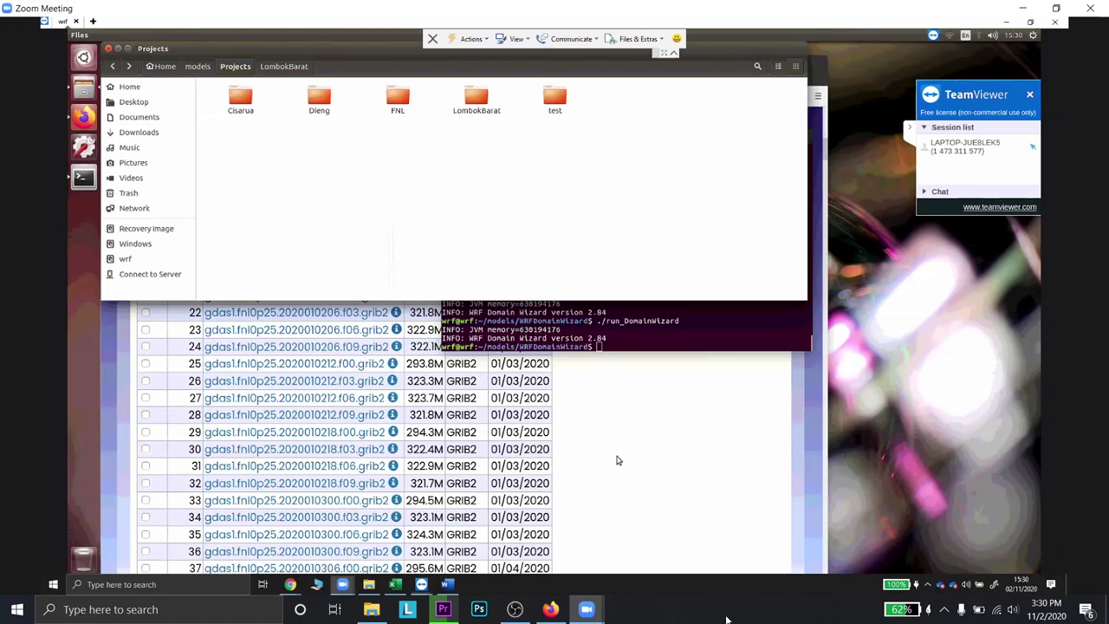
# - Hide Files, open the RDA 2020 subgroup summary, view 2020-10, and return to the summary
pyautogui.click(84, 87)
pyautogui.scroll(-3, 251, 149)
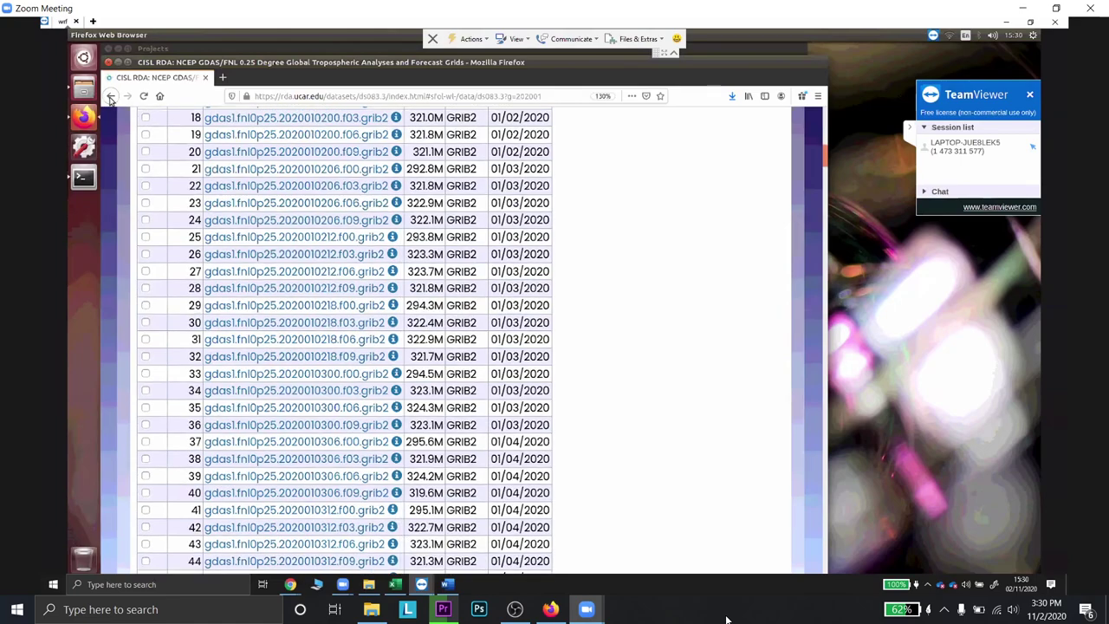
pyautogui.scroll(8, 417, 292)
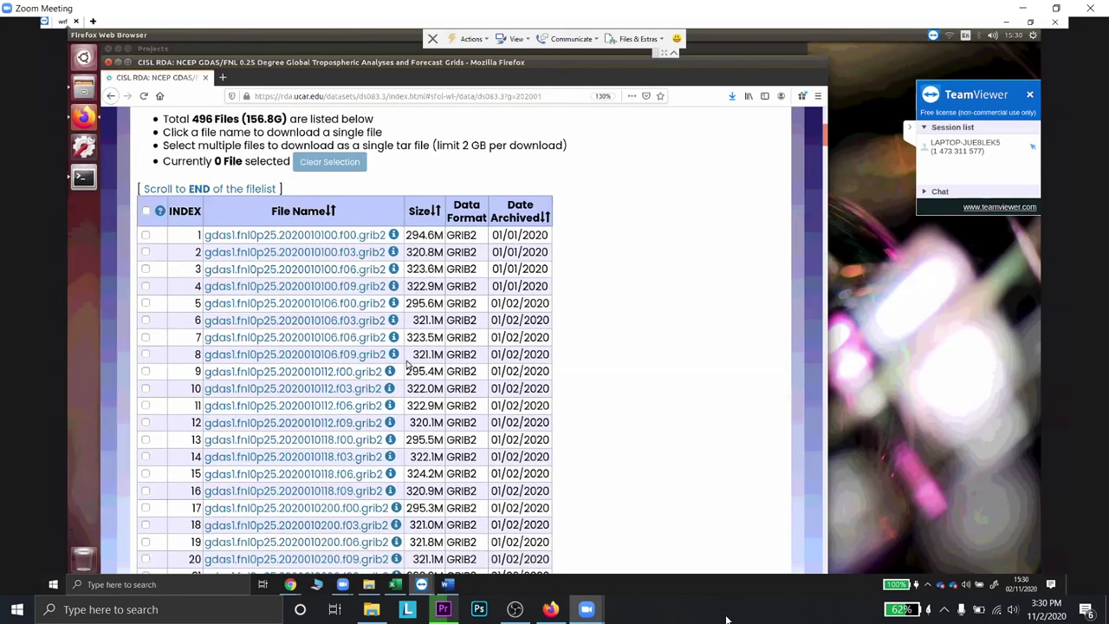
pyautogui.scroll(4, 419, 431)
pyautogui.scroll(2, 417, 429)
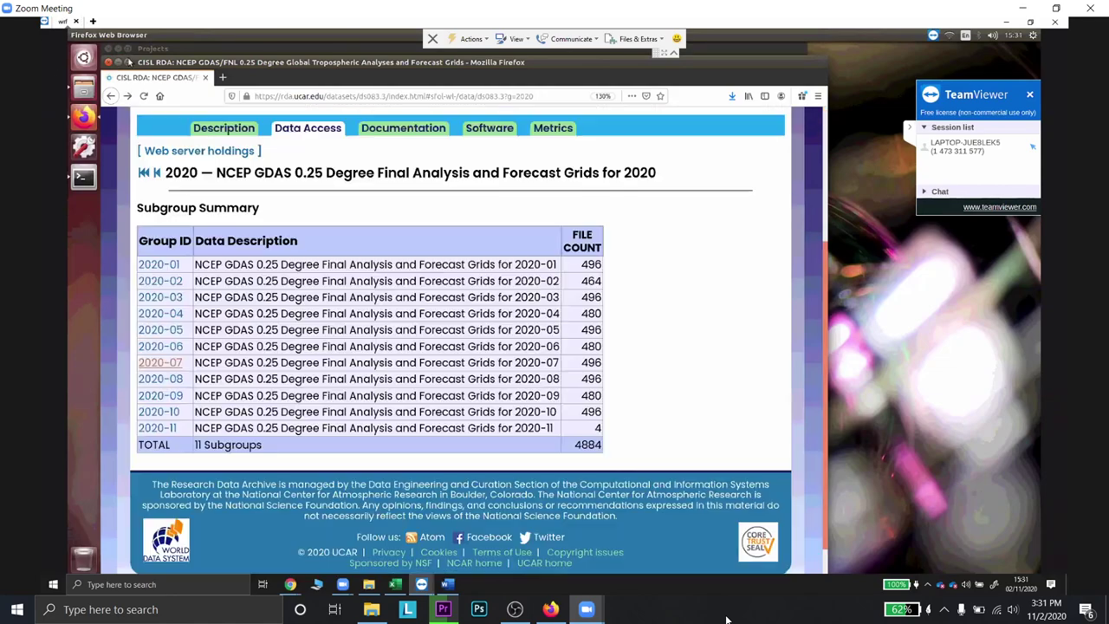
pyautogui.click(157, 361)
pyautogui.click(161, 412)
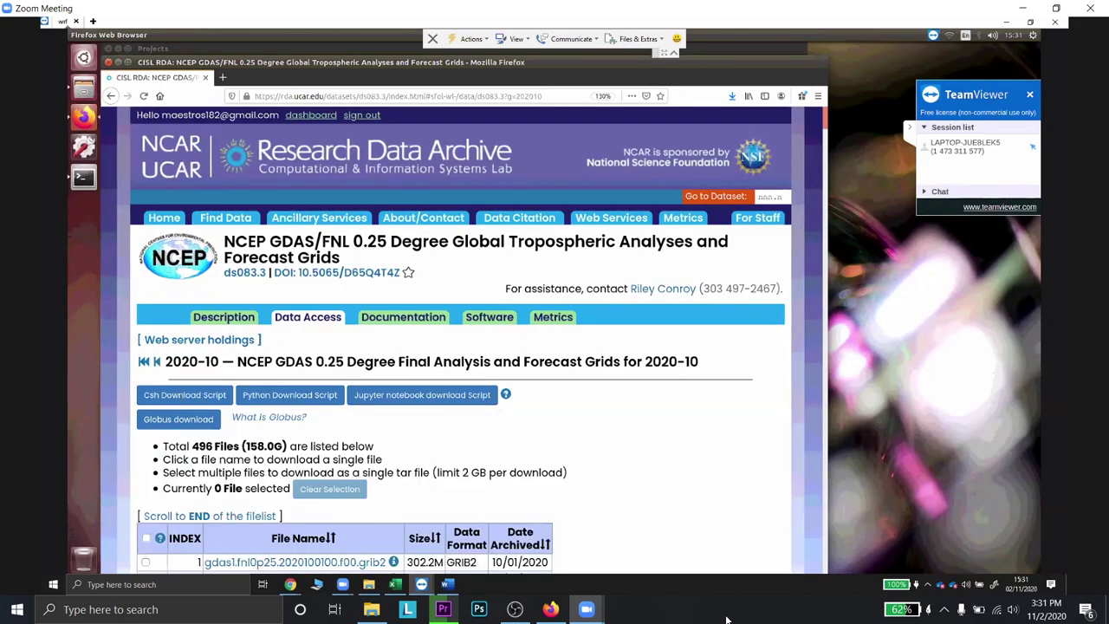
pyautogui.hotkey('alt', 'Left')
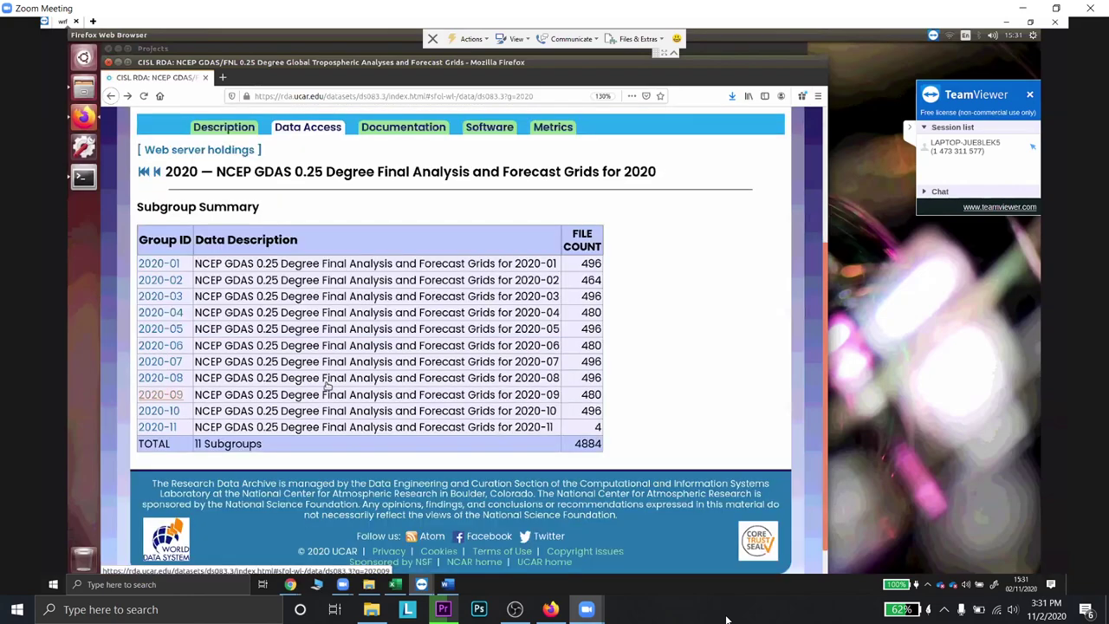
# - Open the 2020-09 GDAS/FNL file list and scroll down to row 480
pyautogui.click(160, 394)
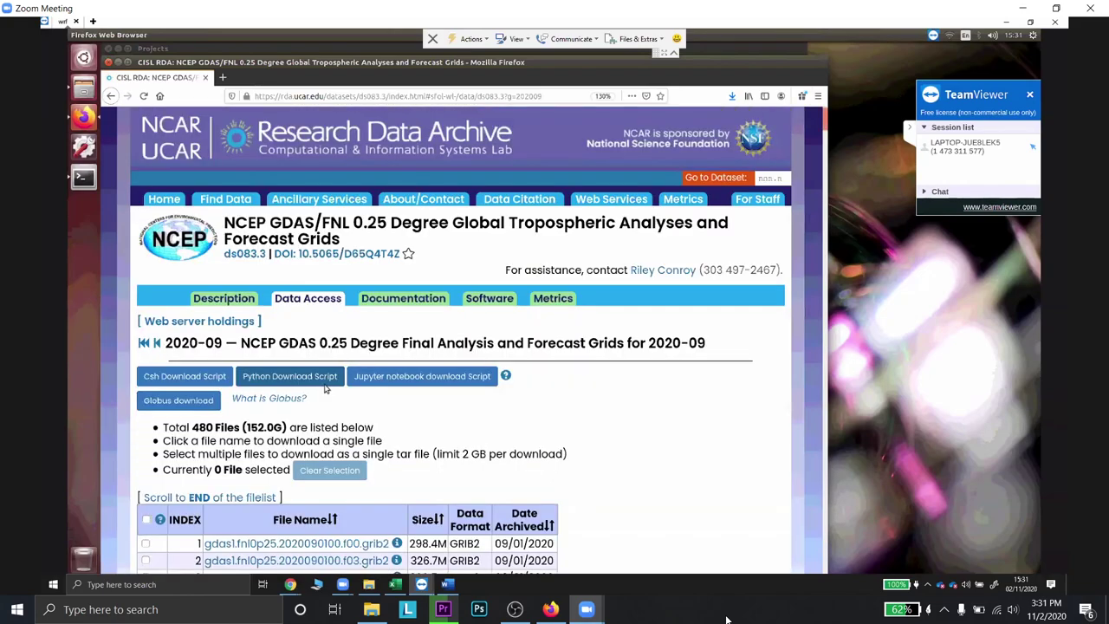
pyautogui.scroll(-6, 325, 387)
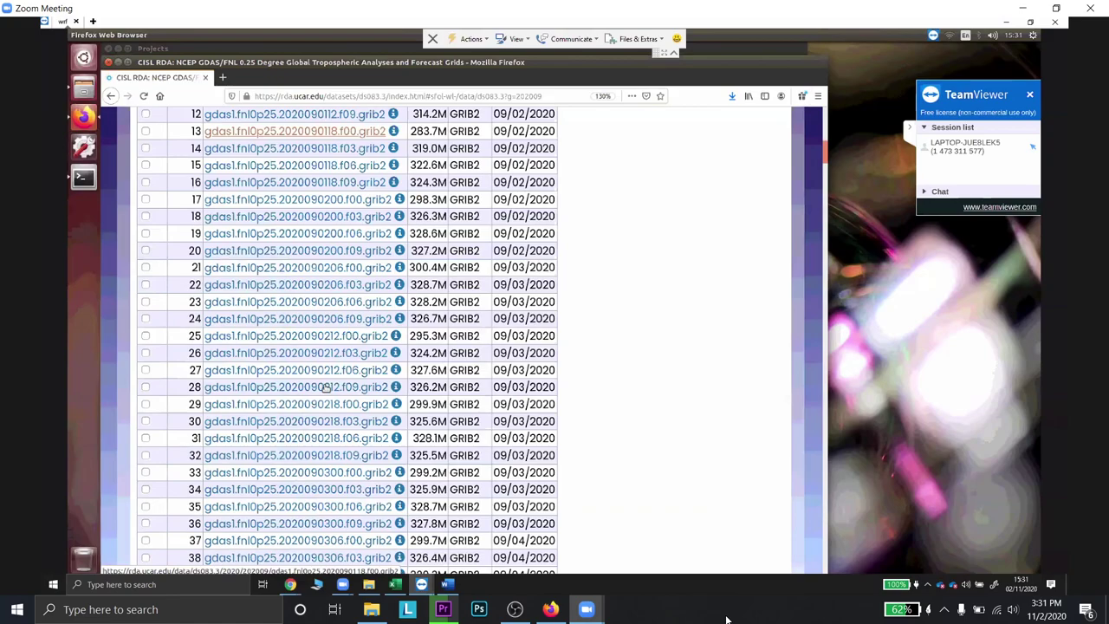
pyautogui.scroll(-20, 326, 387)
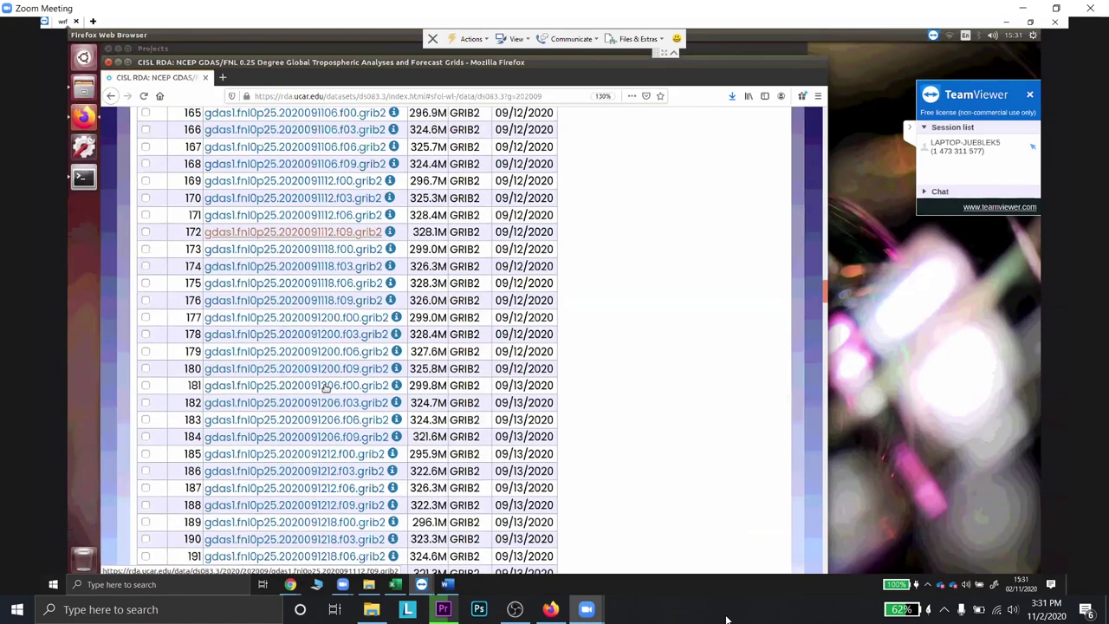
pyautogui.scroll(-15, 326, 388)
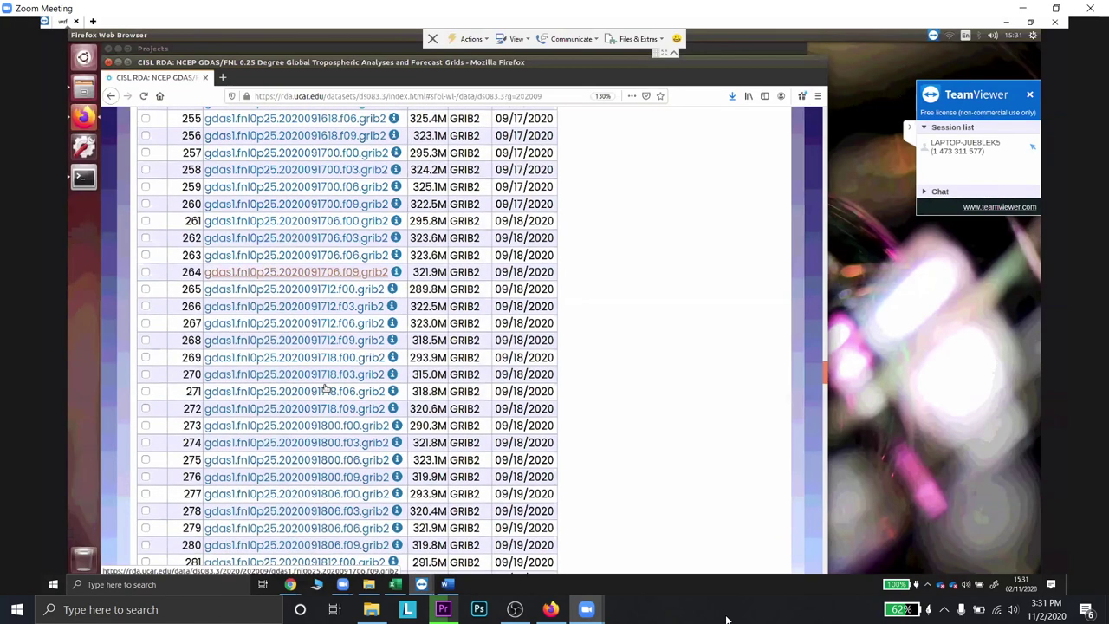
pyautogui.scroll(-7, 325, 388)
pyautogui.scroll(-15, 325, 387)
pyautogui.scroll(-4, 326, 387)
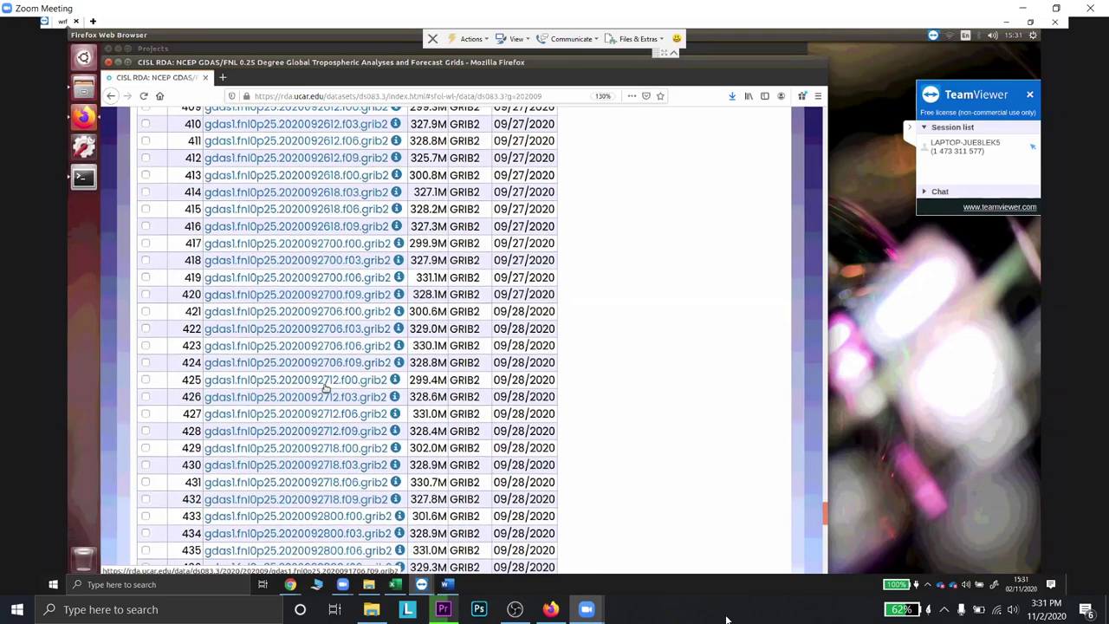
pyautogui.scroll(-5, 326, 387)
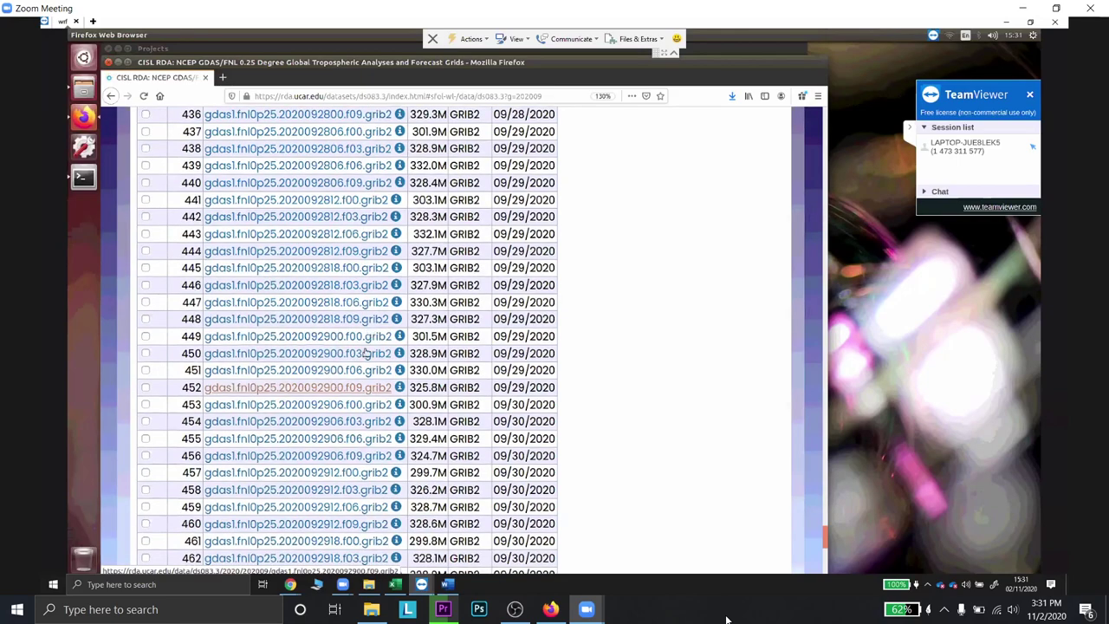
pyautogui.scroll(-2, 369, 396)
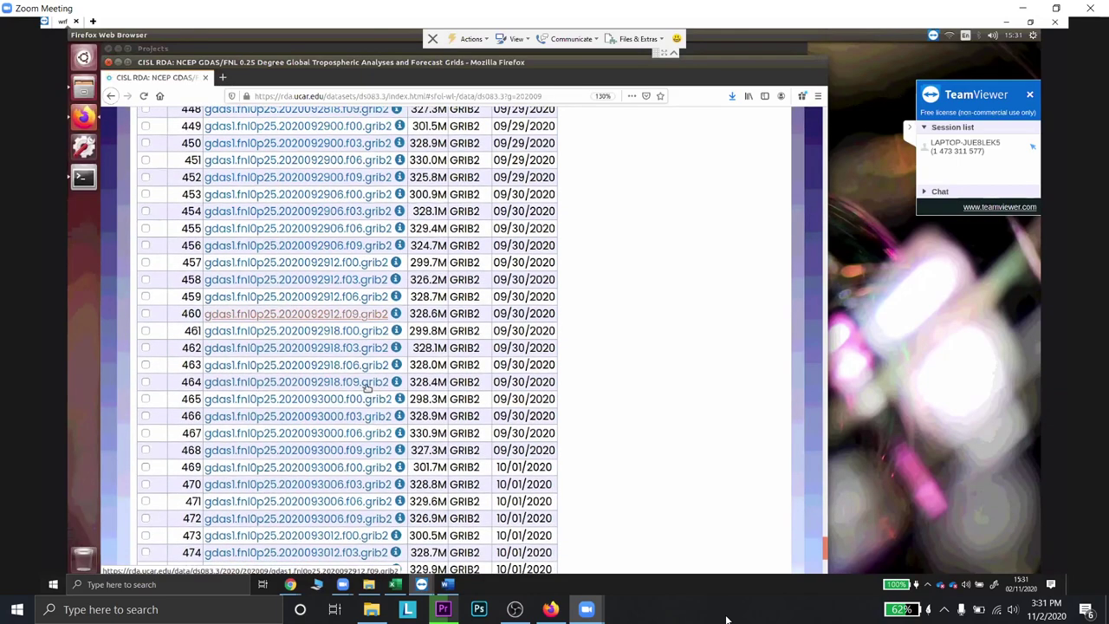
pyautogui.scroll(-3, 368, 390)
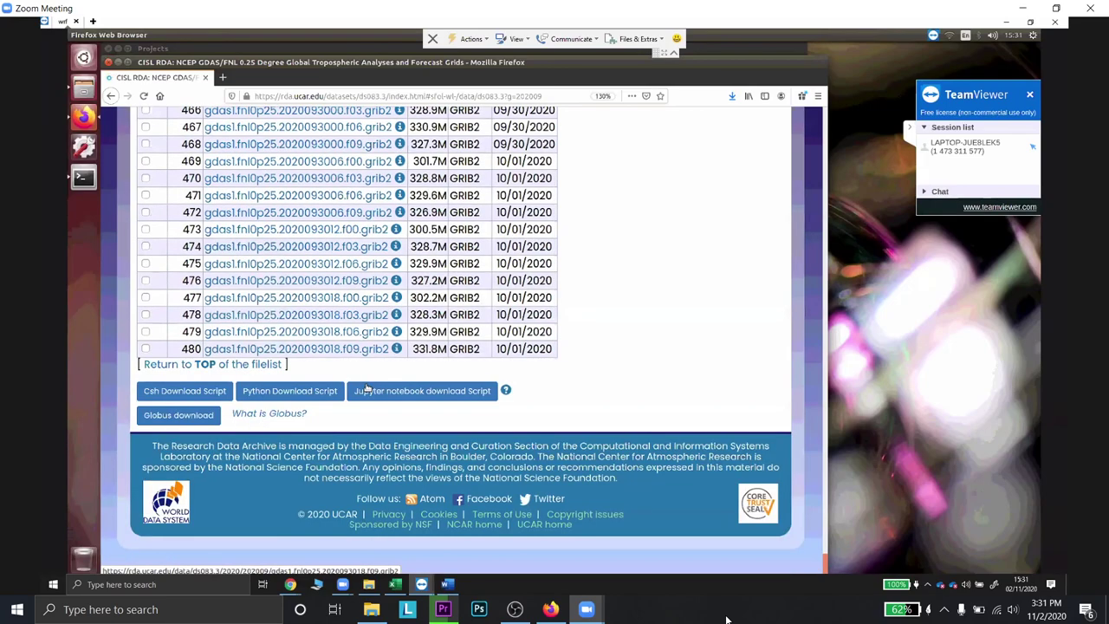
# - Scroll back up the 2020-09 list and check 30 September on the calendar
pyautogui.scroll(10, 367, 390)
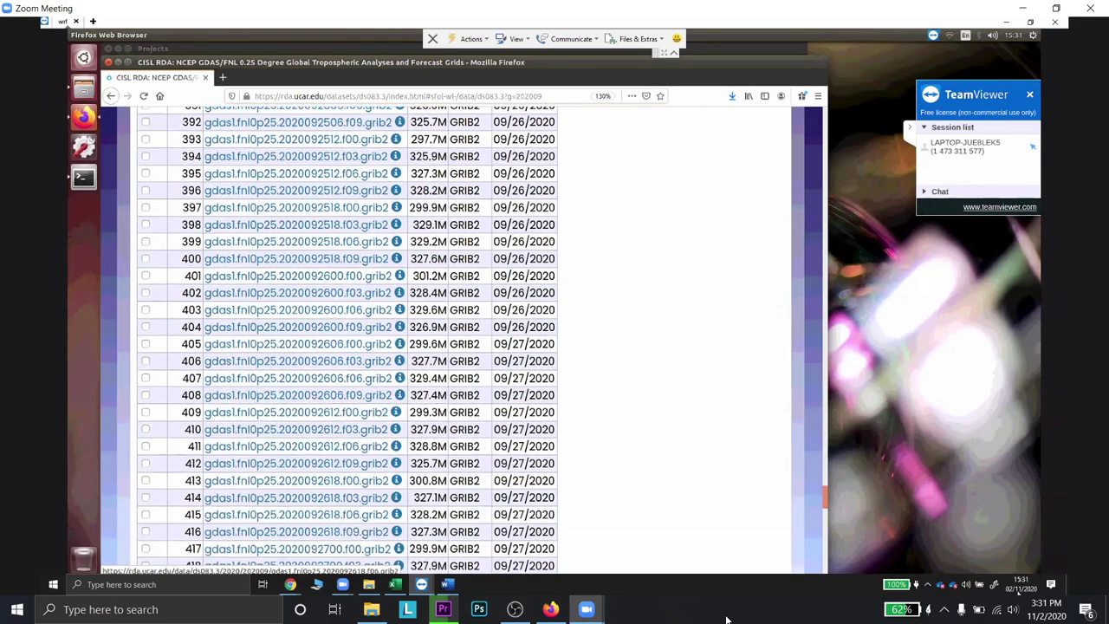
pyautogui.scroll(6, 367, 390)
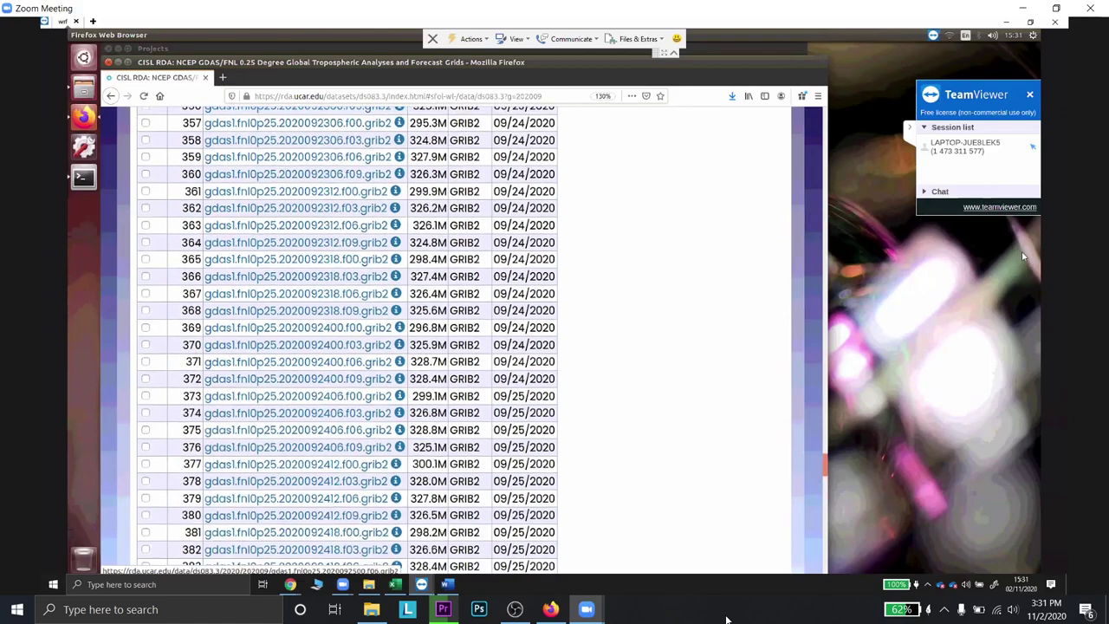
pyautogui.scroll(4, 346, 338)
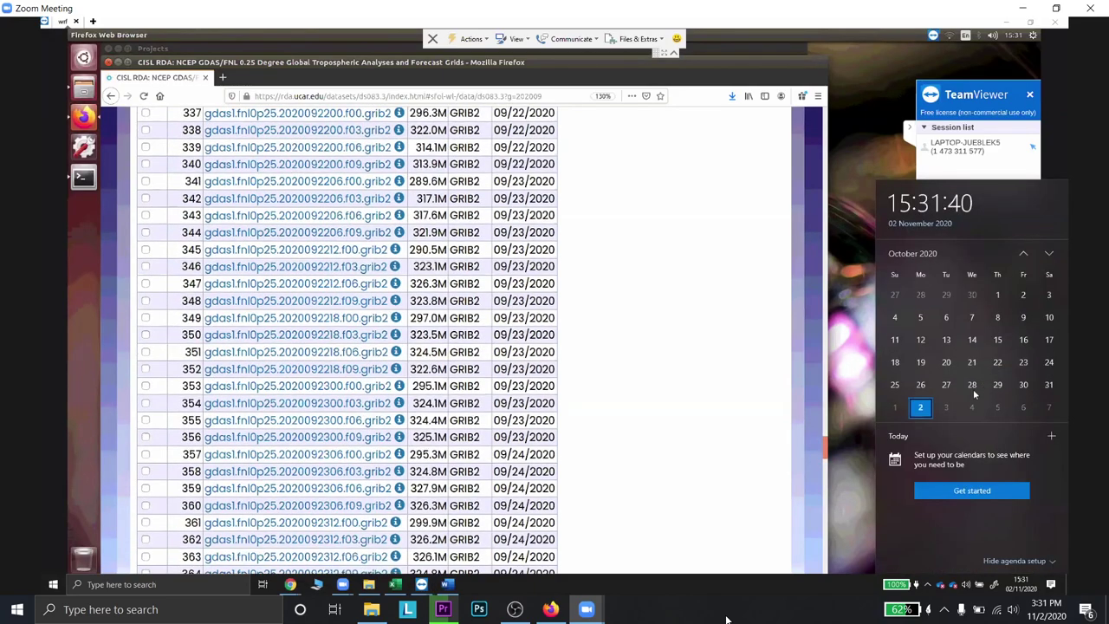
pyautogui.click(973, 384)
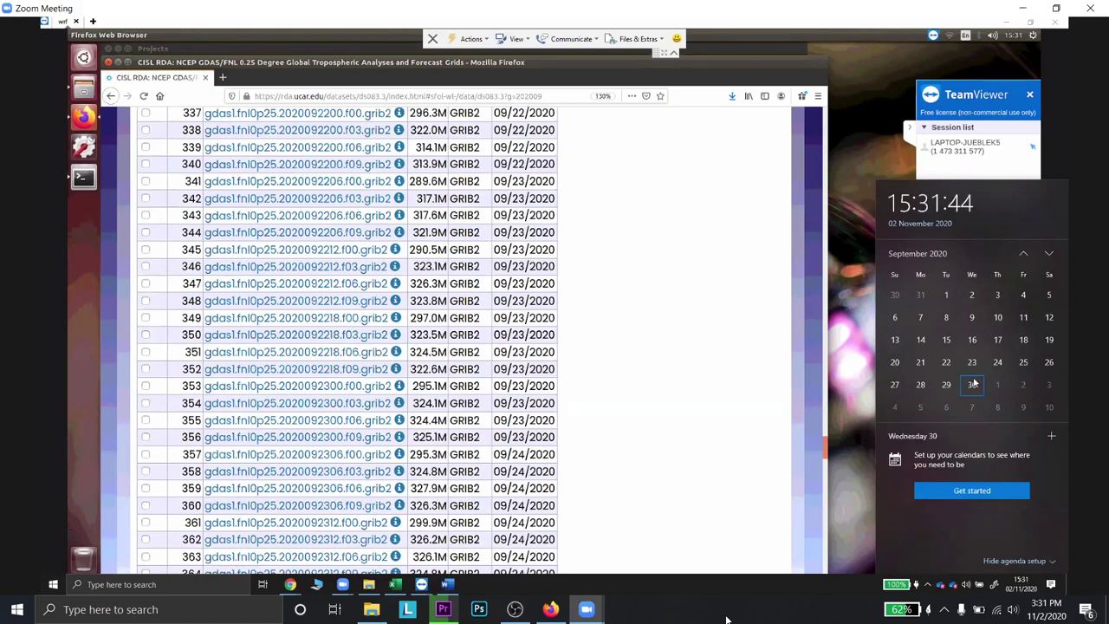